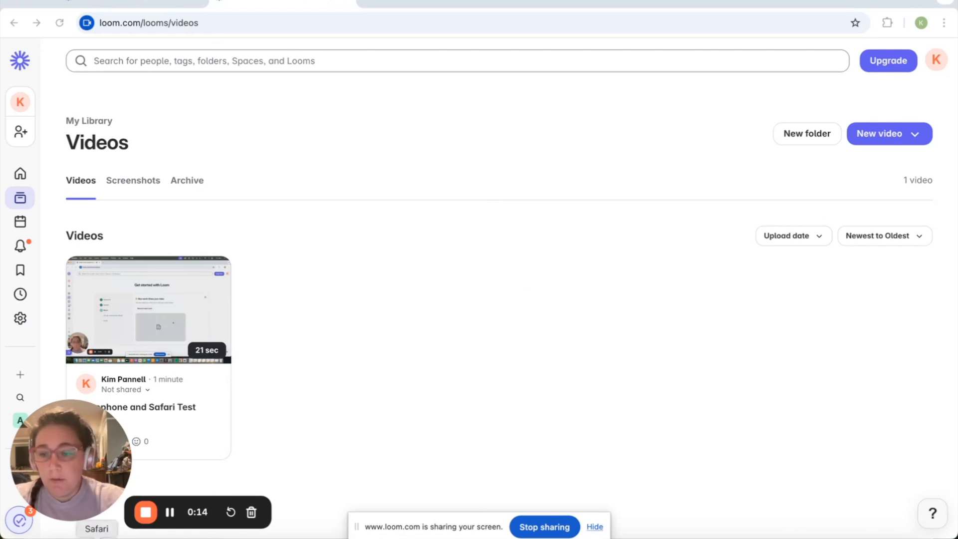
Step: Sign in to Bluehost with the saved password and the emailed verification code
left_click(96, 537)
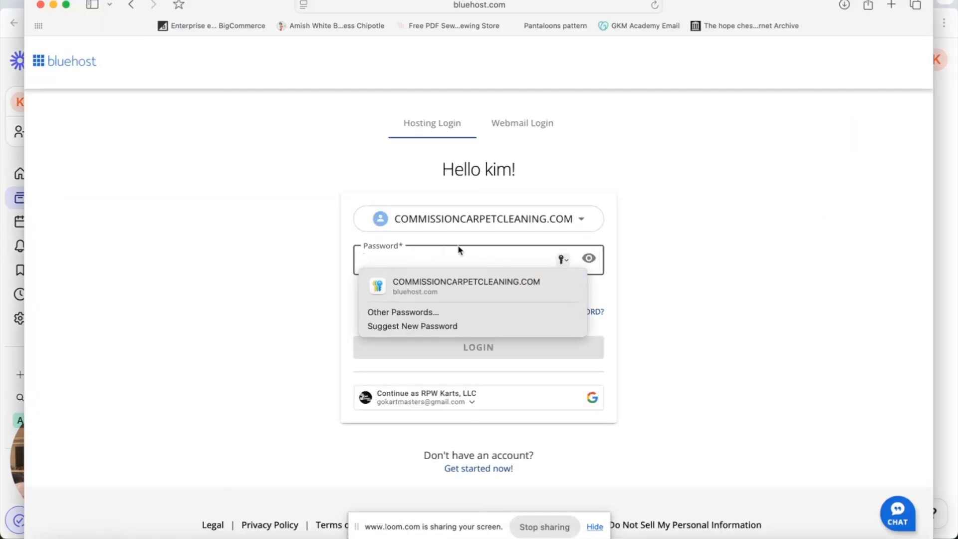
left_click(460, 283)
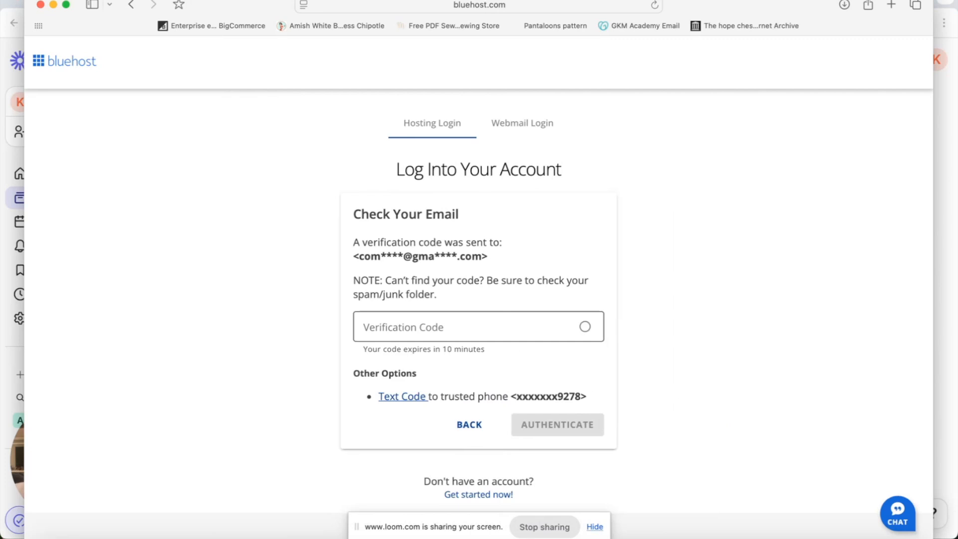
left_click(514, 323)
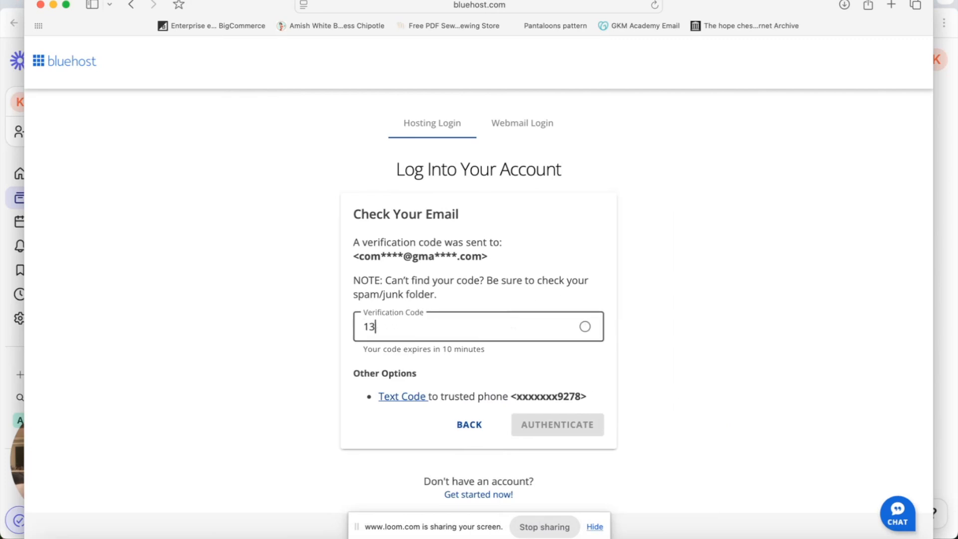
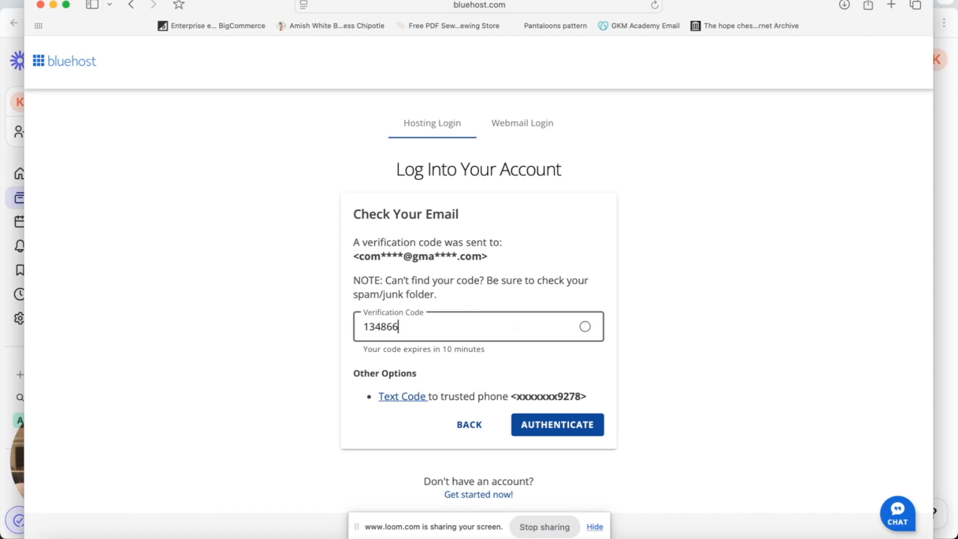
key("Return")
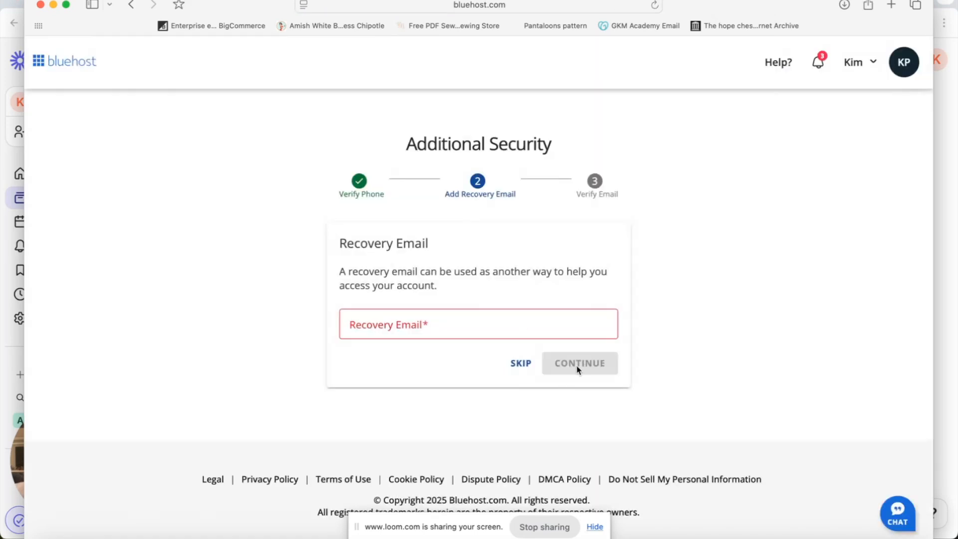
Step: Skip adding a recovery email and dismiss the plugin bundle promotion
left_click(471, 325)
left_click(654, 336)
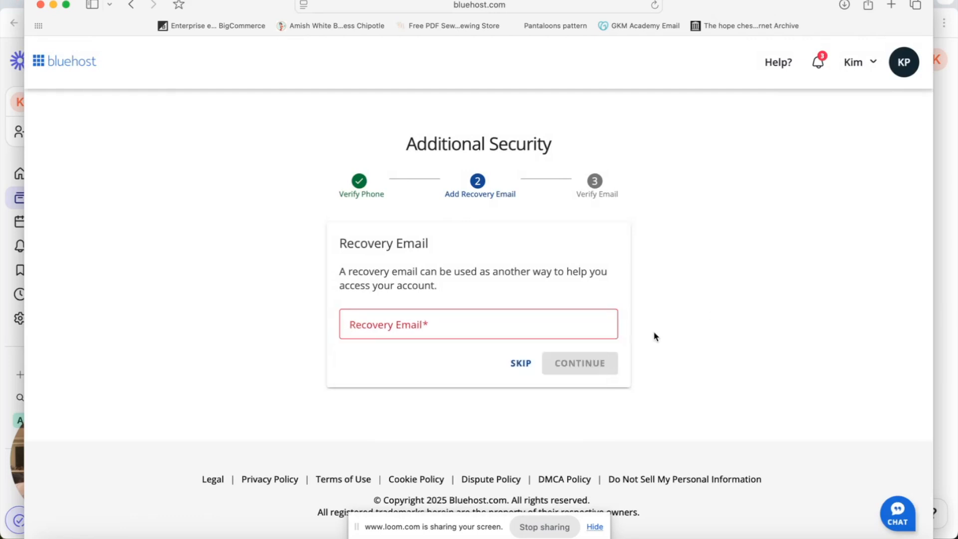
left_click(520, 363)
left_click(551, 253)
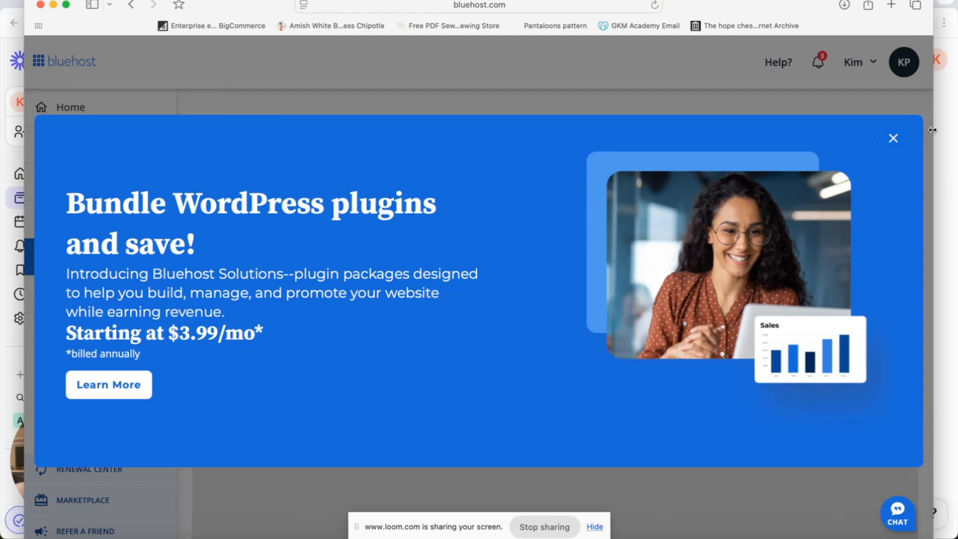
left_click(894, 139)
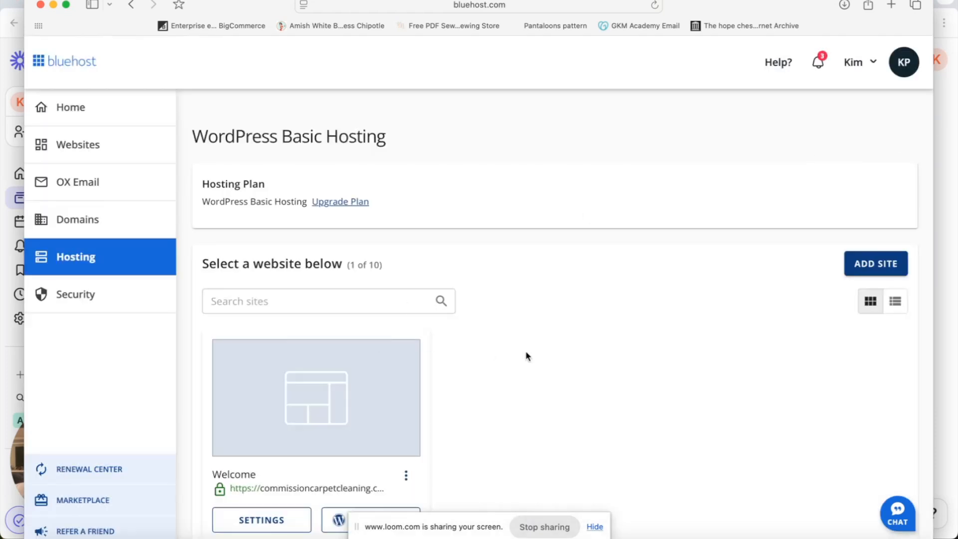
Step: Open the WordPress admin for commissioncarpetcleaning.com from its website card
scroll(528, 356, "down", 1)
scroll(528, 357, "up", 1)
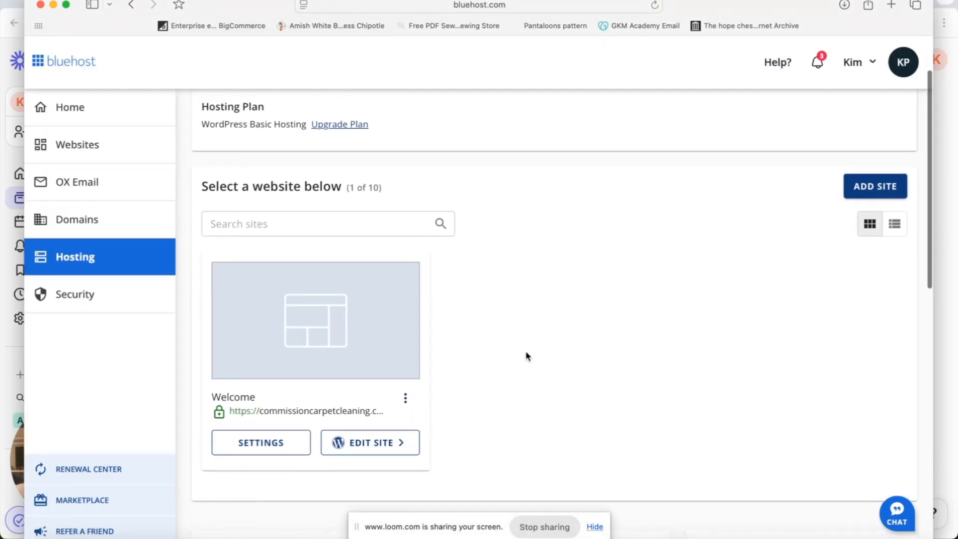
scroll(527, 357, "down", 1)
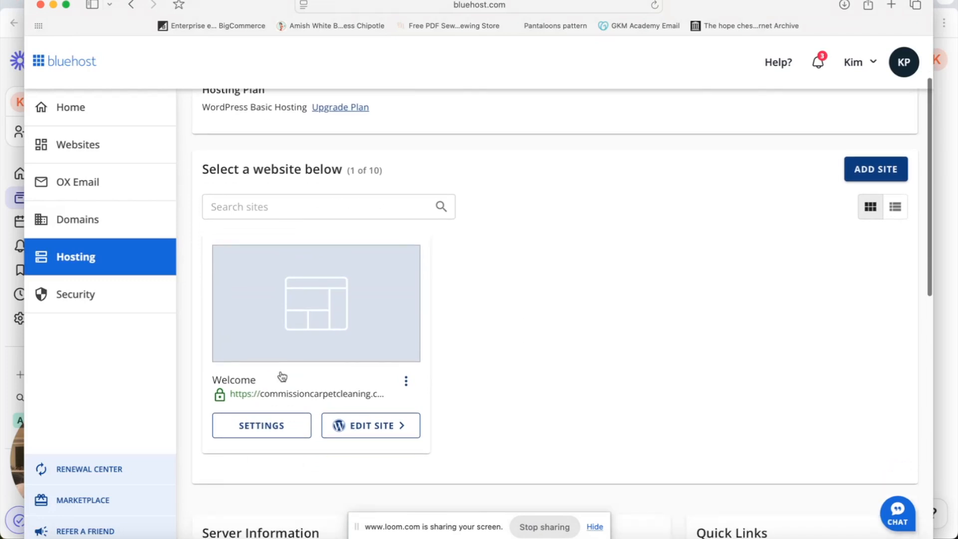
left_click(377, 427)
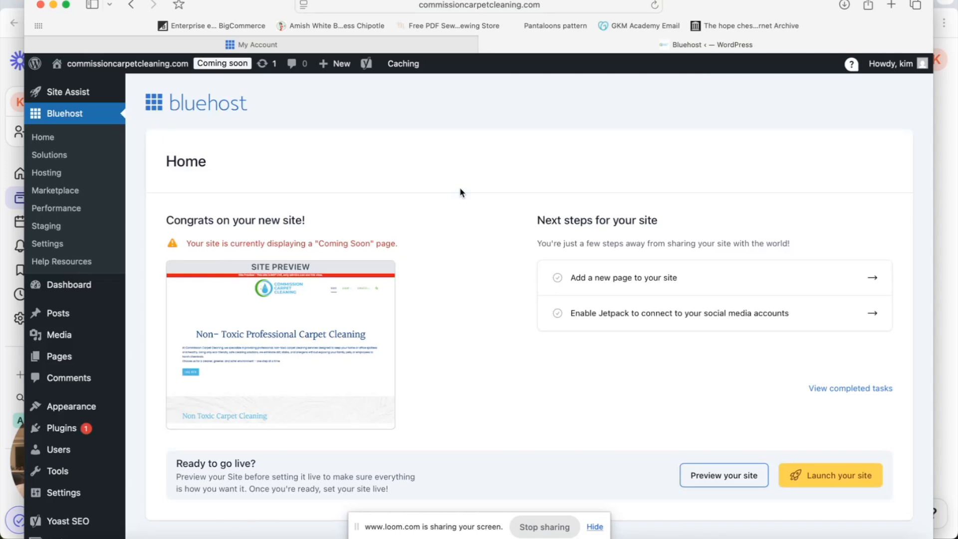
Step: Rearrange and resize the browser windows so the WordPress admin sits beside Chrome
left_click_drag(235, 0, 244, 0)
left_click(23, 470)
left_click_drag(38, 477, 42, 150)
left_click_drag(72, 424, 65, 63)
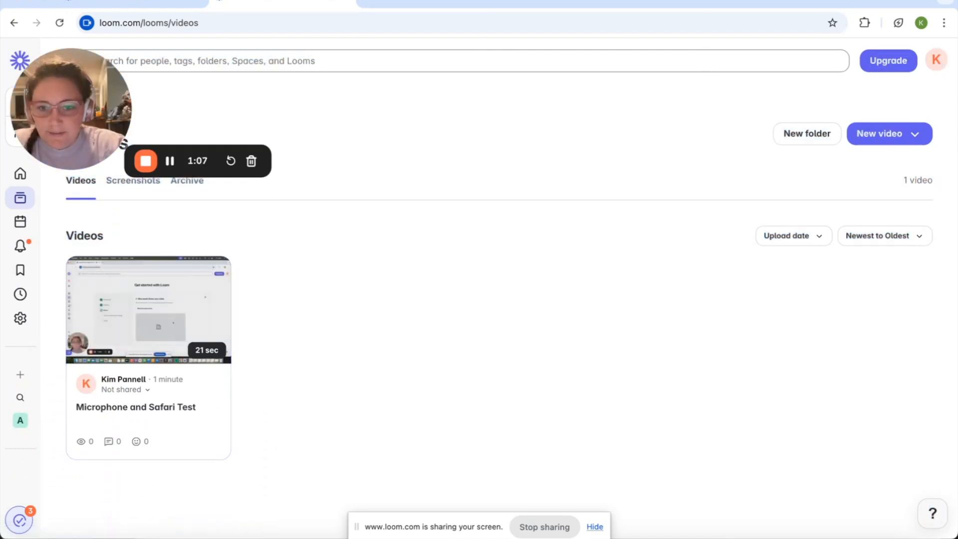
left_click(96, 536)
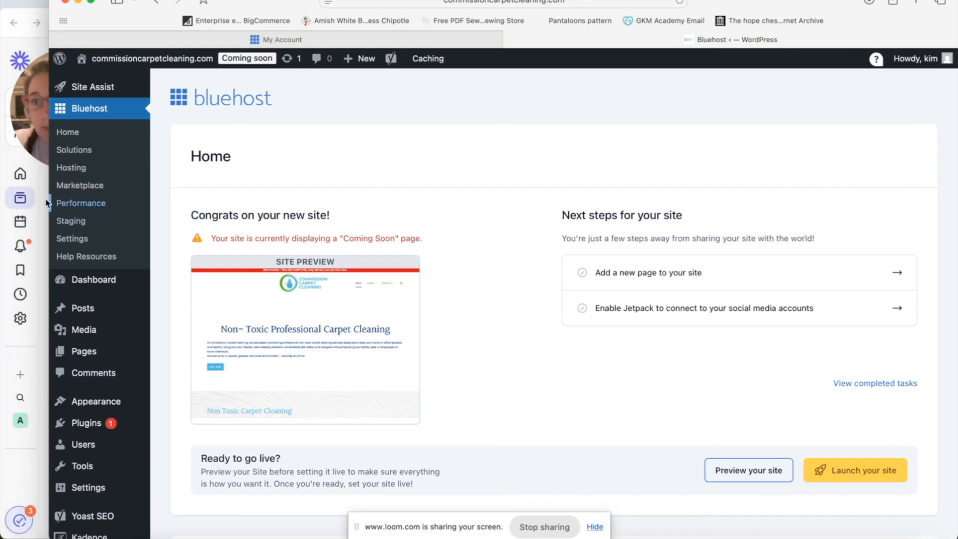
left_click_drag(48, 200, 158, 200)
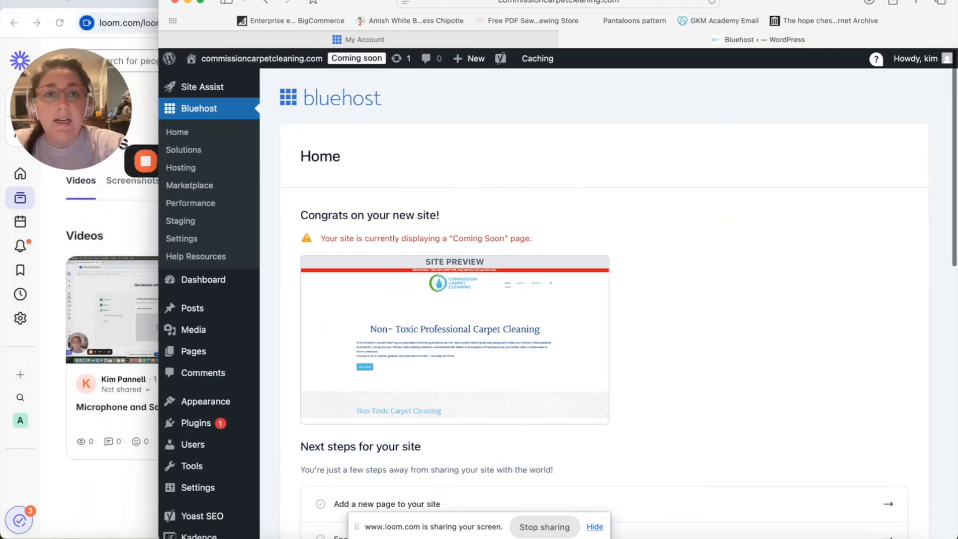
left_click_drag(772, 2, 744, 1)
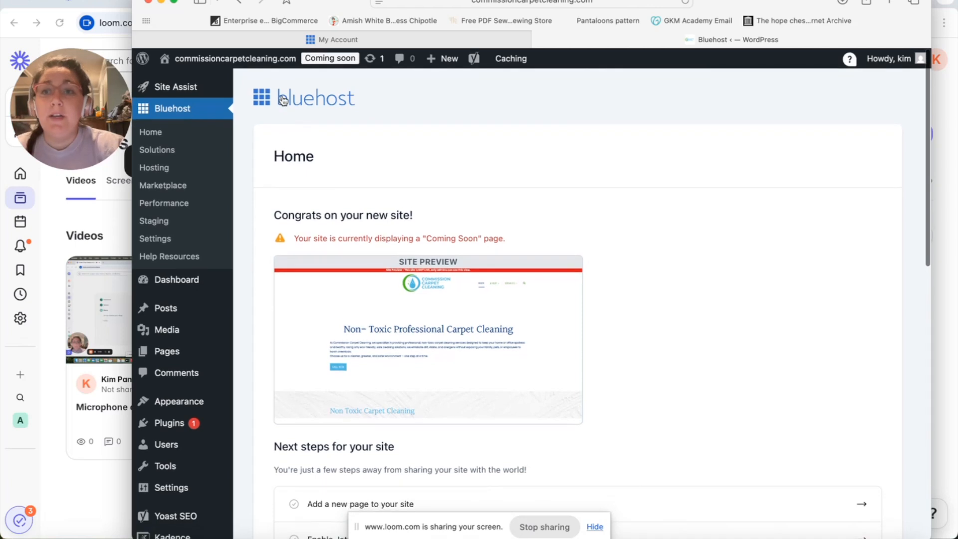
Step: Scroll the Bluehost Home page to review the Launch your site section
mouse_move(236, 62)
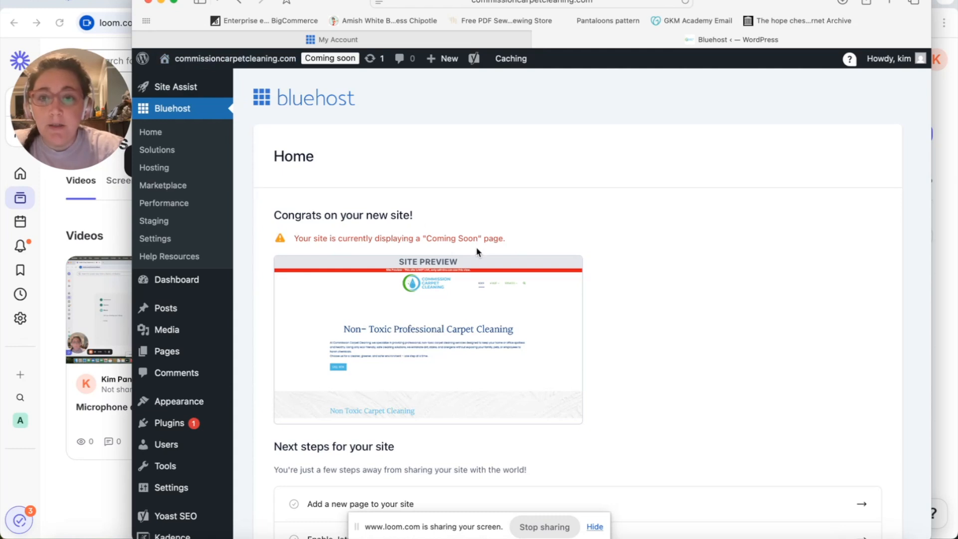
scroll(394, 275, "down", 5)
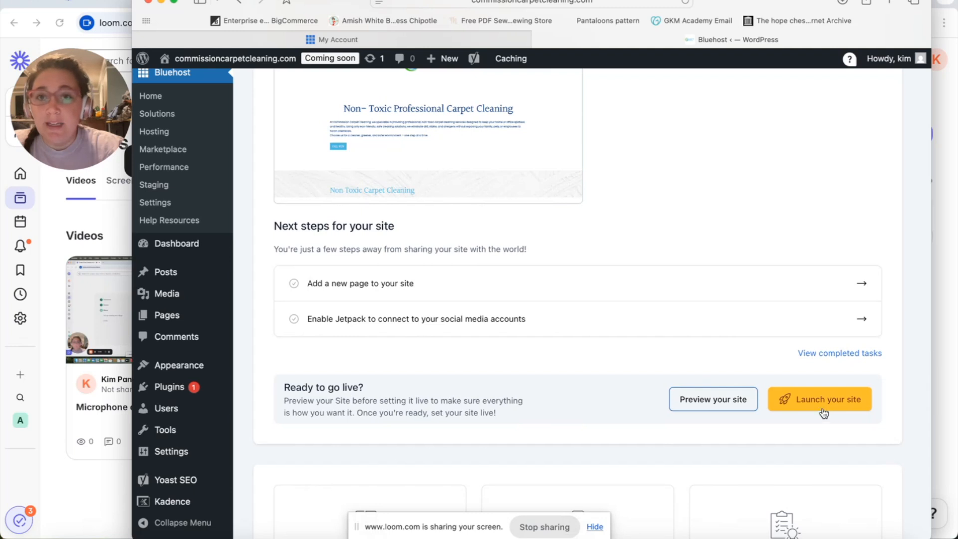
scroll(582, 216, "up", 4)
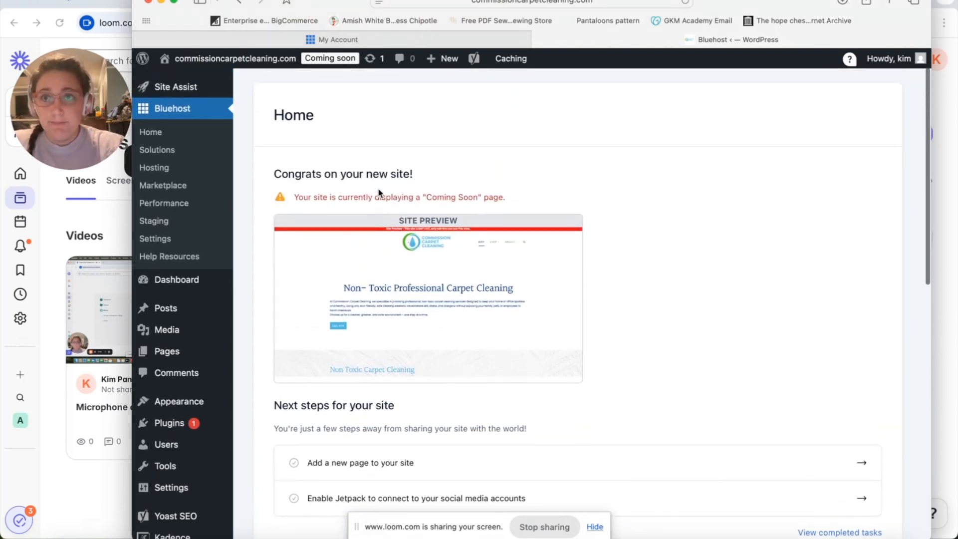
scroll(435, 197, "up", 1)
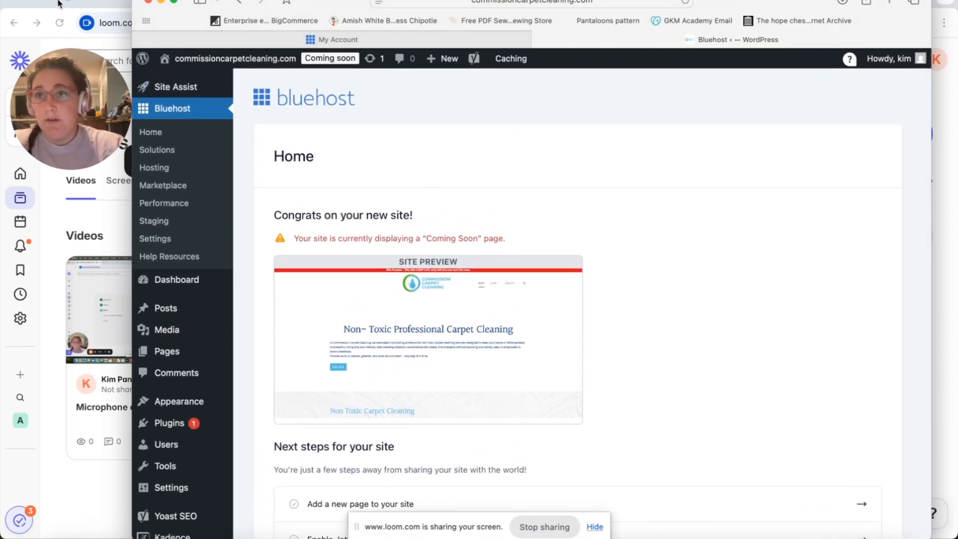
Step: Load commissioncarpetcleaning.com in a new Chrome tab, then bring the WordPress admin back
left_click(102, 152)
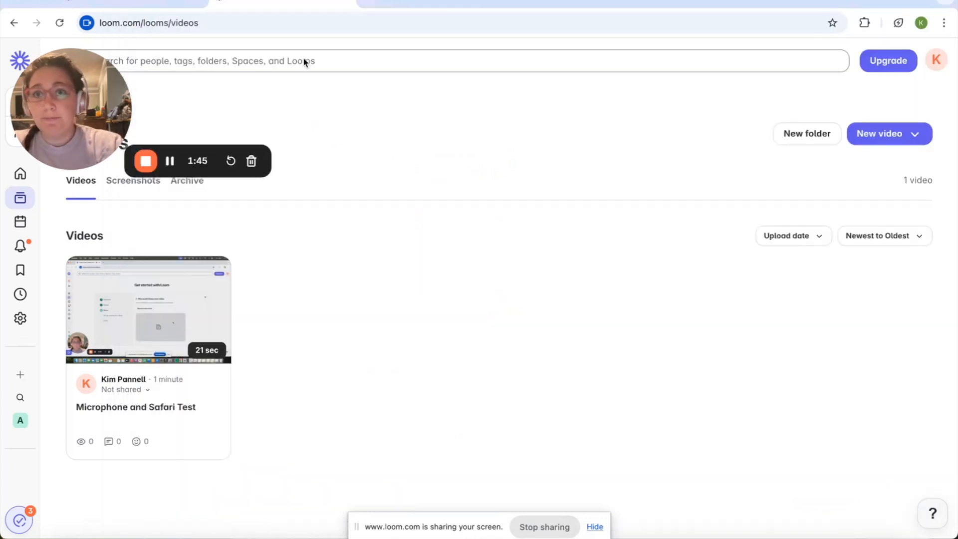
left_click(370, 2)
left_click(308, 27)
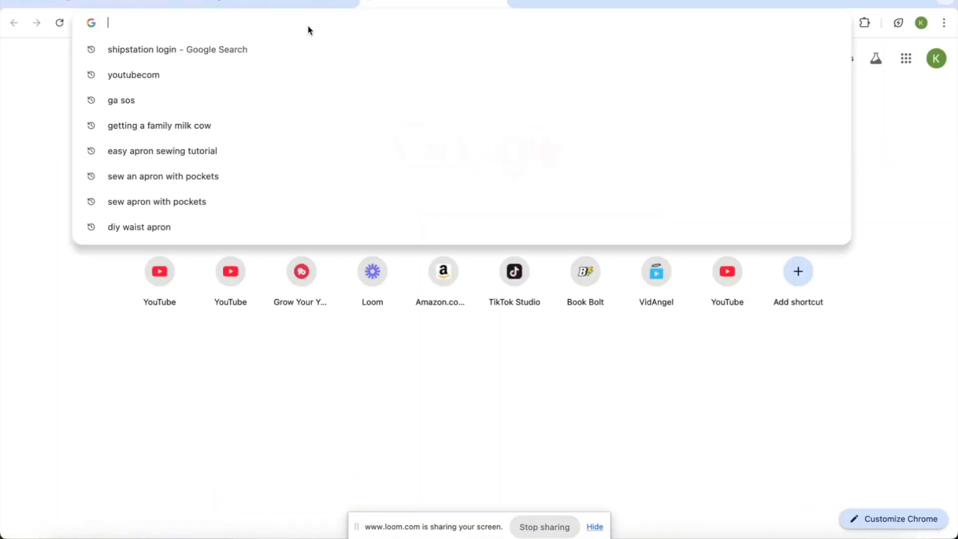
type("commission")
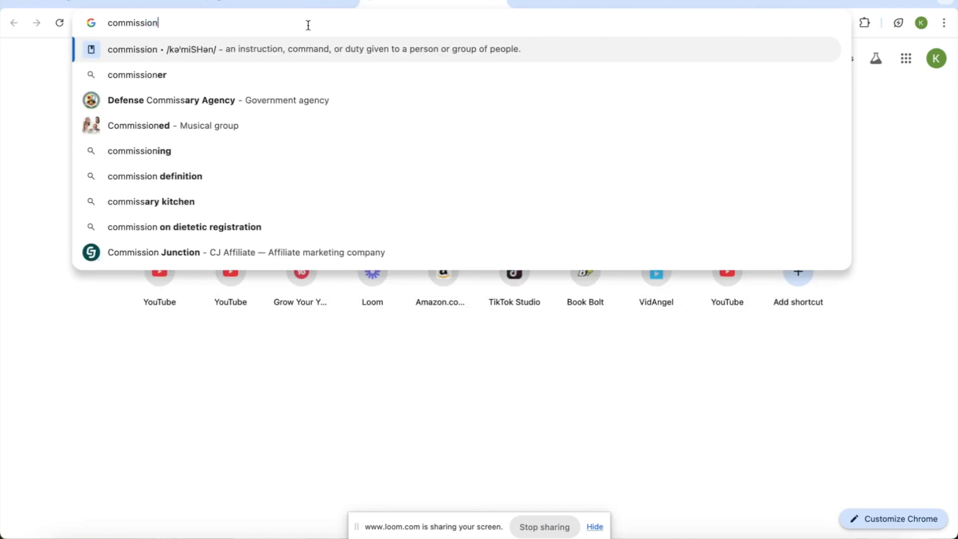
type("carpetcleaning.com")
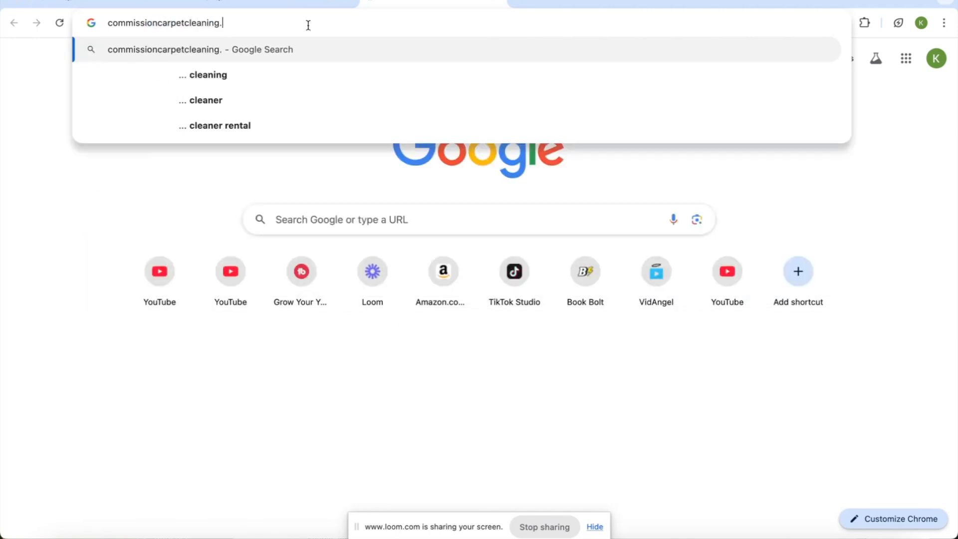
key("Return")
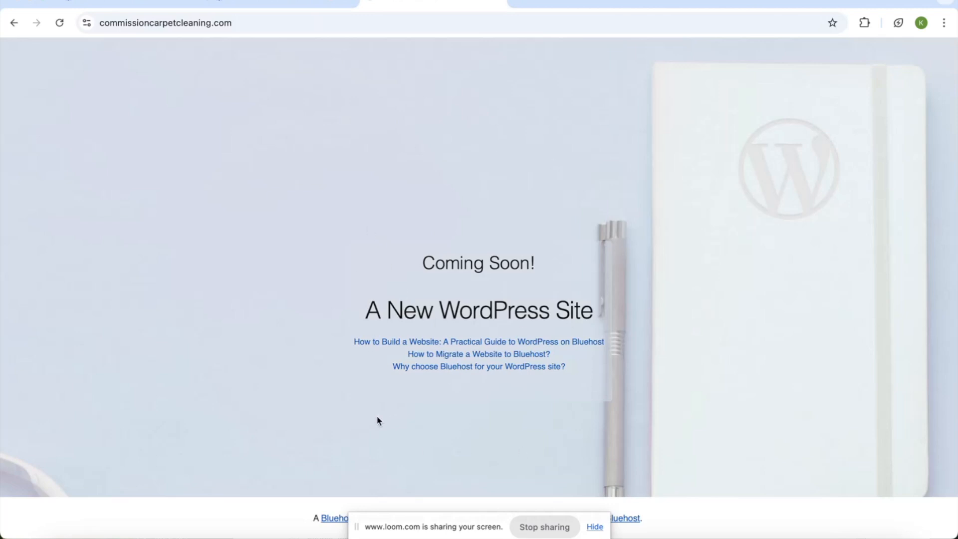
left_click(109, 536)
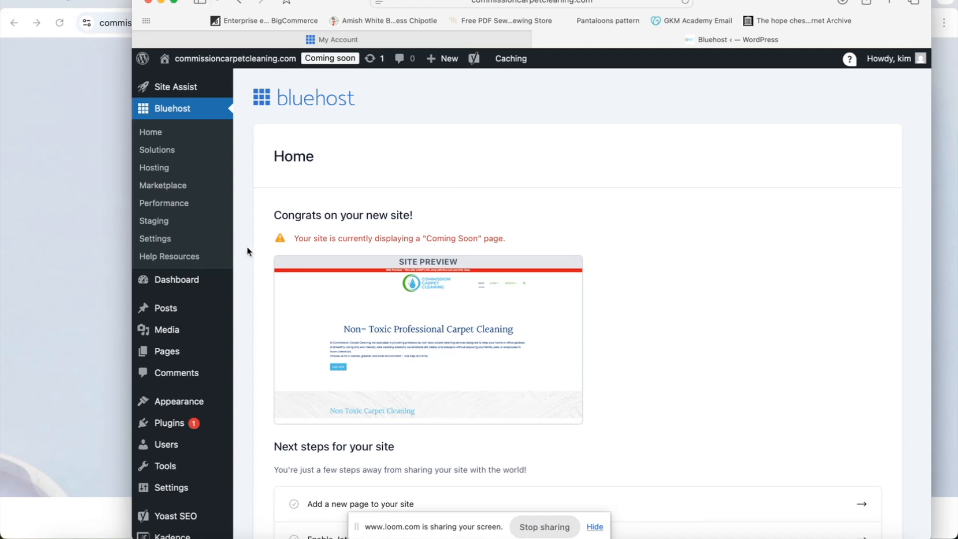
Step: From the Pages list, open Home — Front Page in the block editor
scroll(210, 252, "down", 3)
left_click(179, 245)
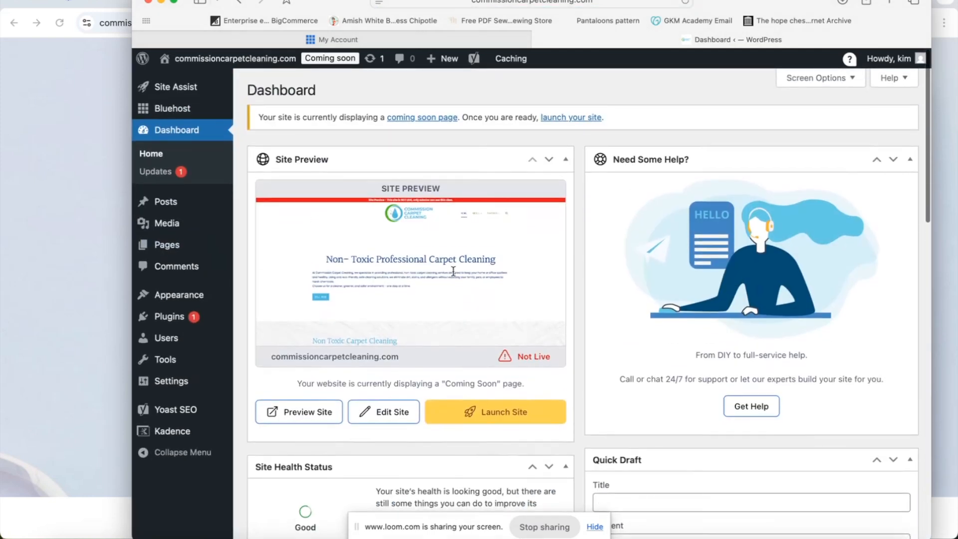
scroll(431, 238, "down", 3)
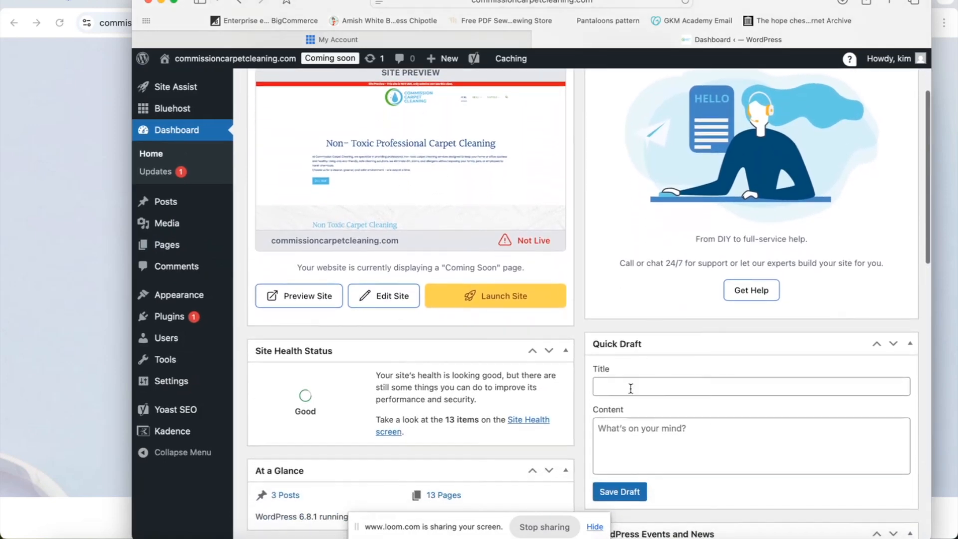
scroll(614, 401, "down", 3)
scroll(601, 414, "up", 6)
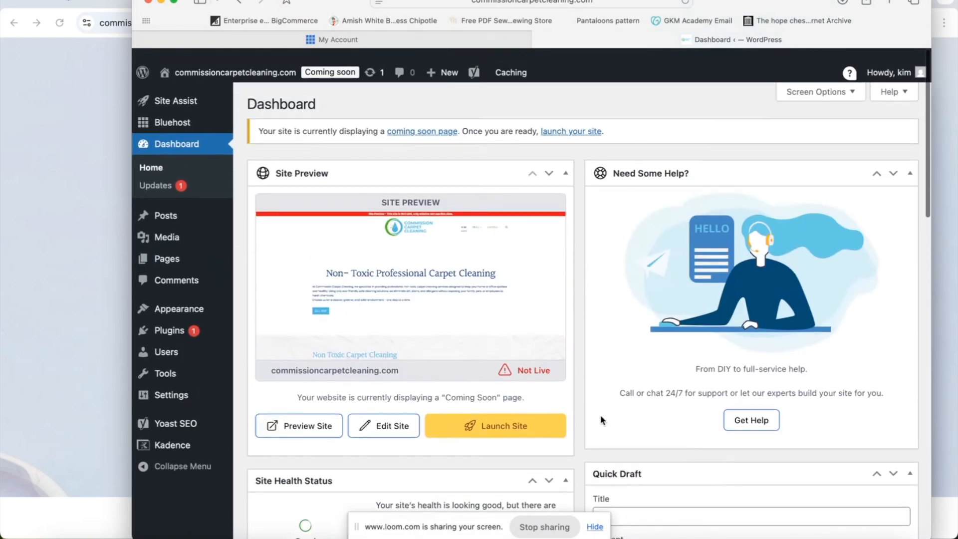
mouse_move(167, 213)
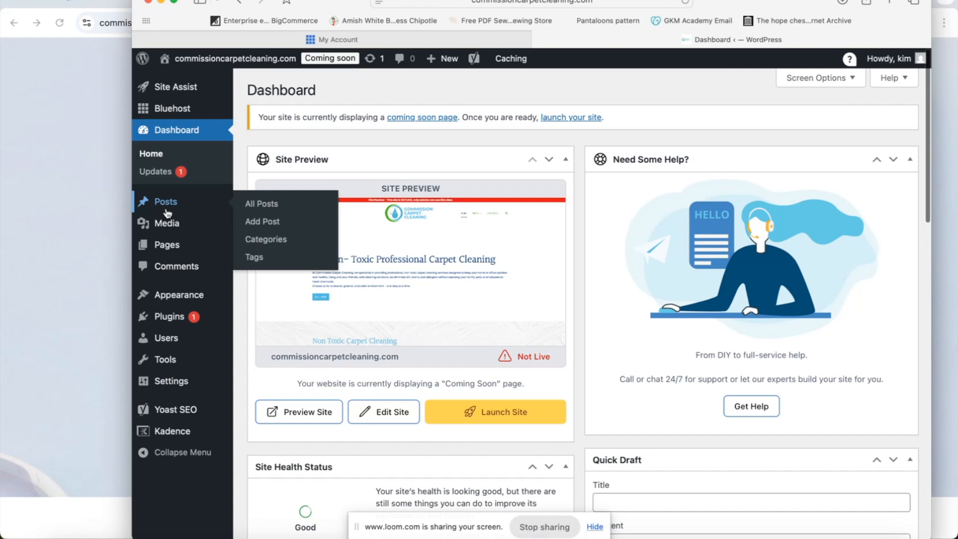
mouse_move(171, 247)
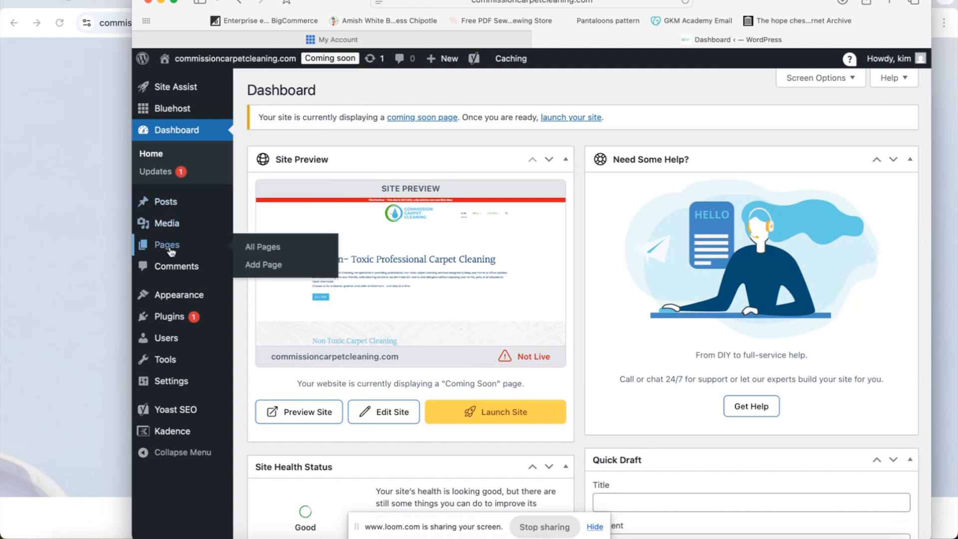
left_click(168, 247)
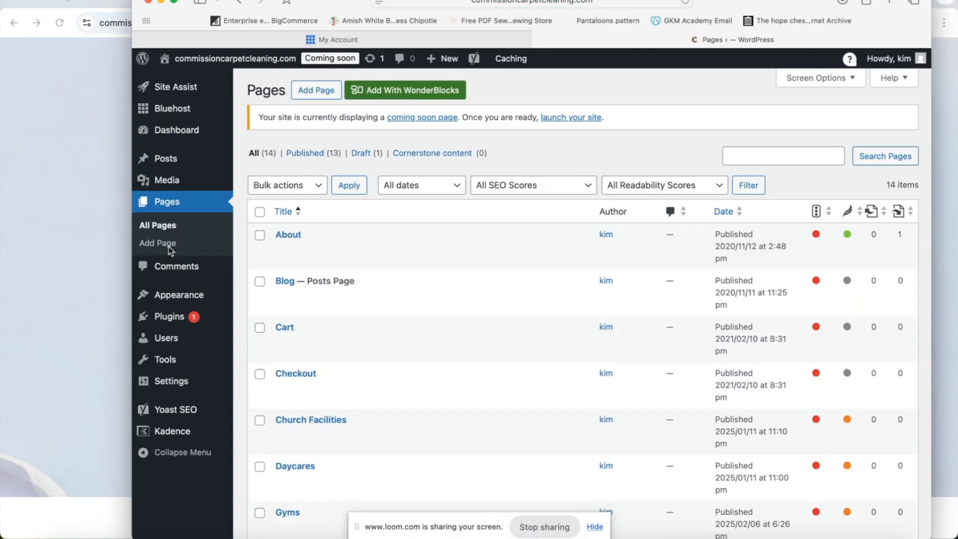
scroll(290, 349, "down", 6)
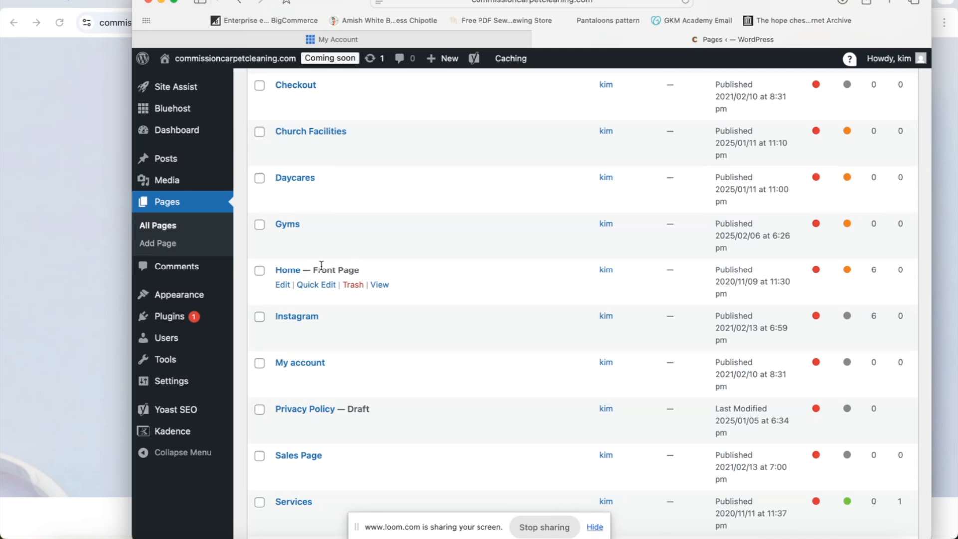
left_click(291, 275)
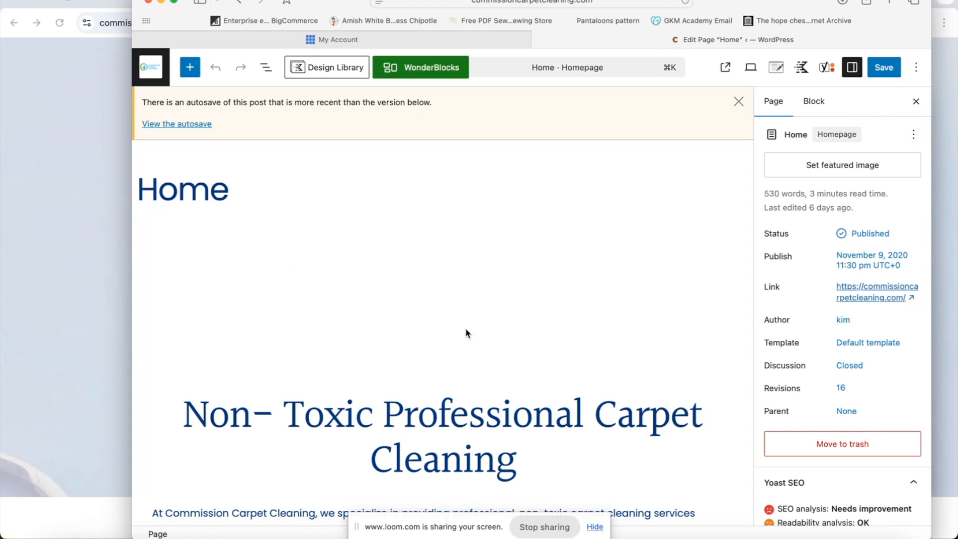
Step: Delete the stray space in the headline so it reads 'Non–Toxic'
scroll(466, 332, "down", 2)
scroll(466, 328, "down", 2)
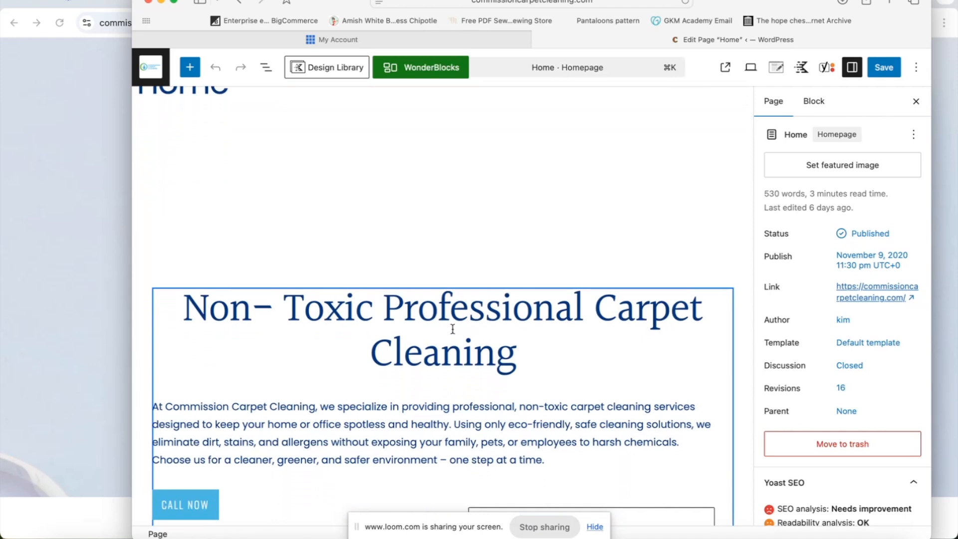
left_click(288, 305)
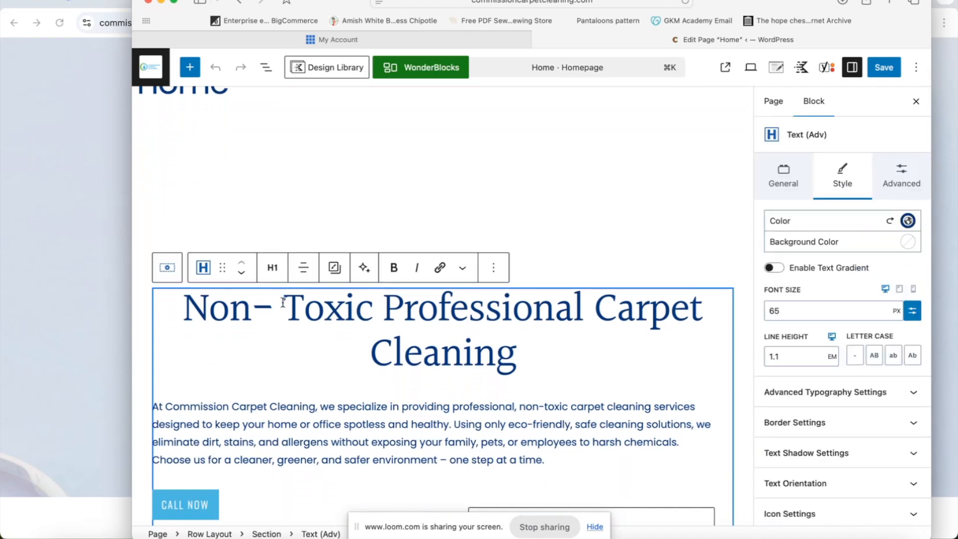
key("BackSpace")
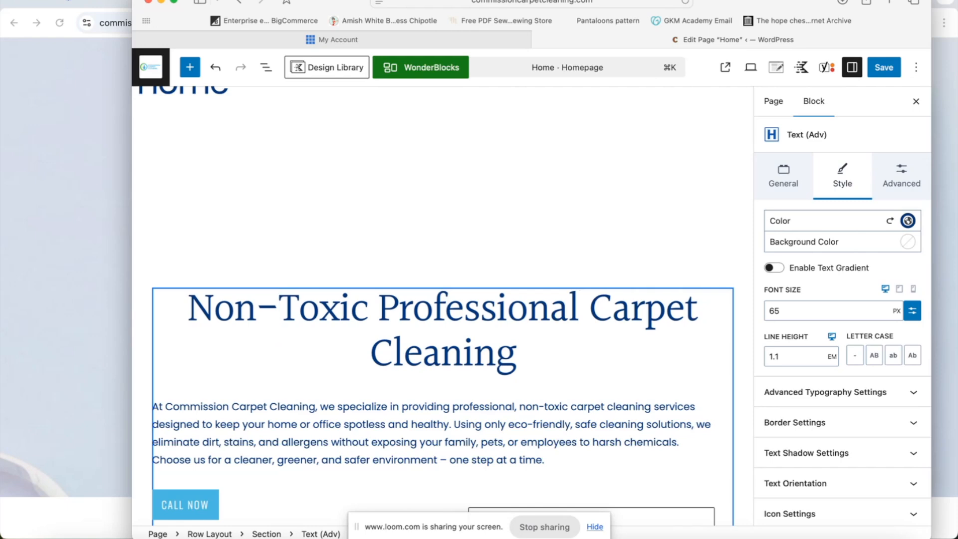
scroll(303, 243, "down", 3)
scroll(422, 181, "up", 5)
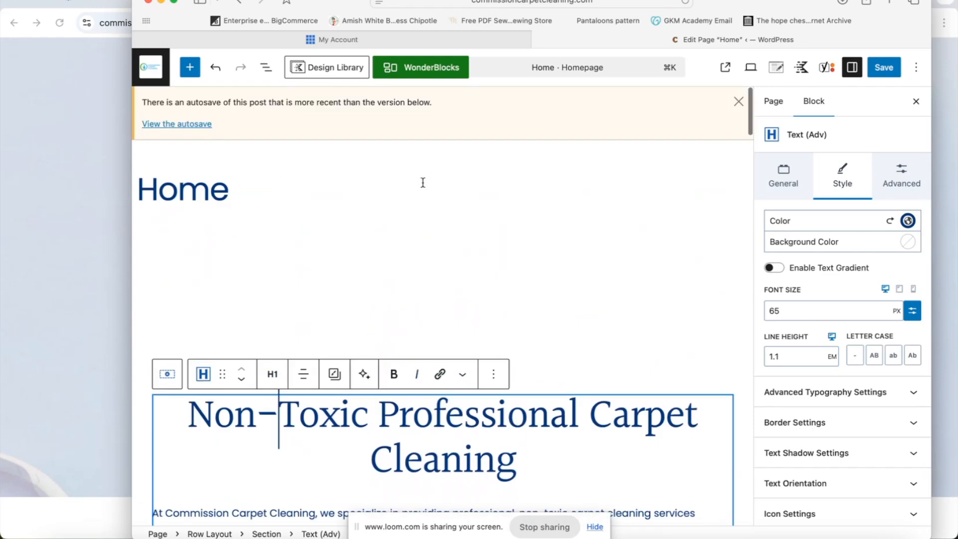
left_click(405, 268)
scroll(403, 264, "down", 3)
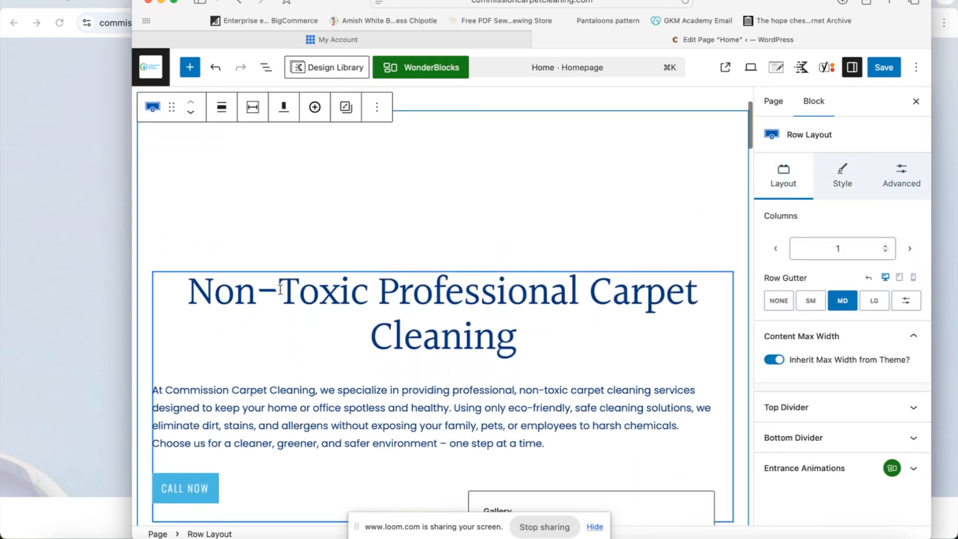
scroll(282, 283, "down", 1)
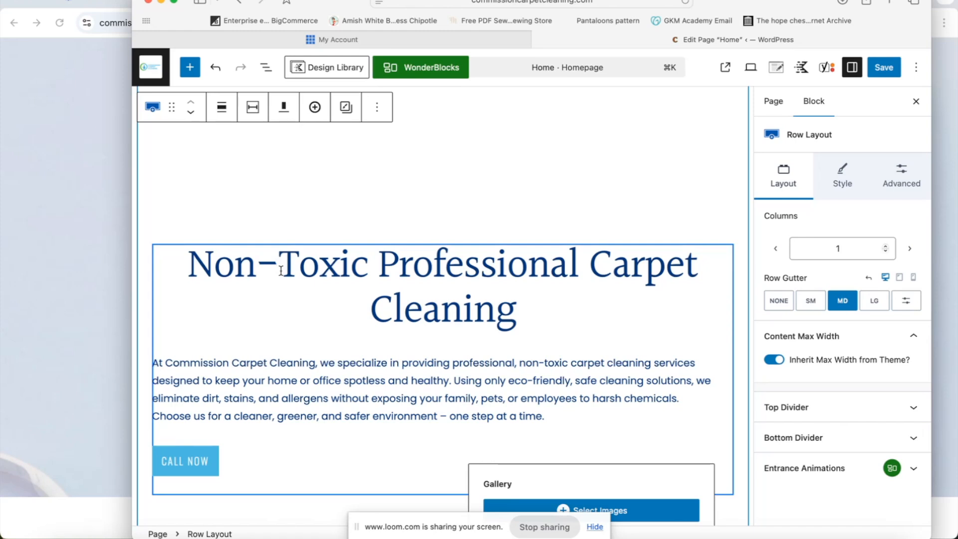
Step: Add a comma after 'Toxic' in the headline, then select the CALL NOW button
left_click(281, 271)
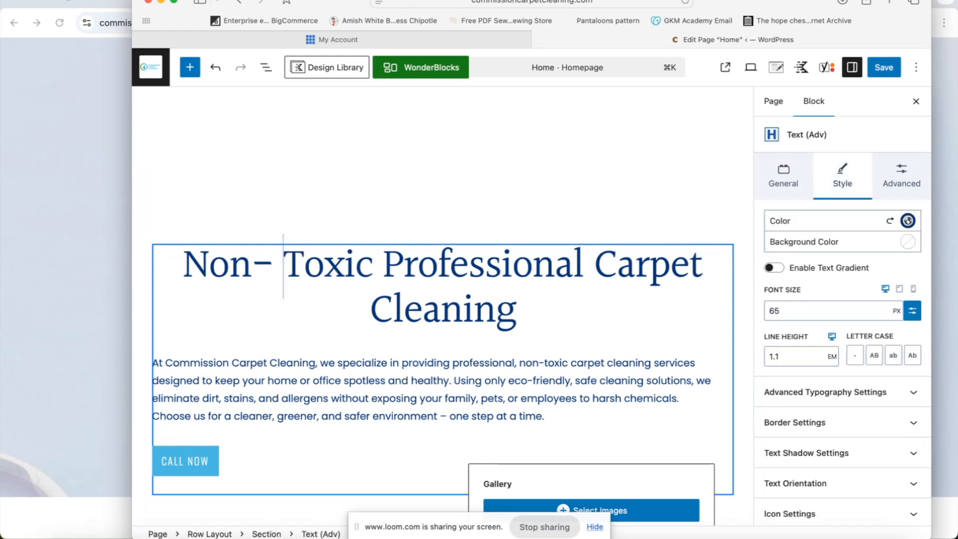
key("BackSpace")
type("type words")
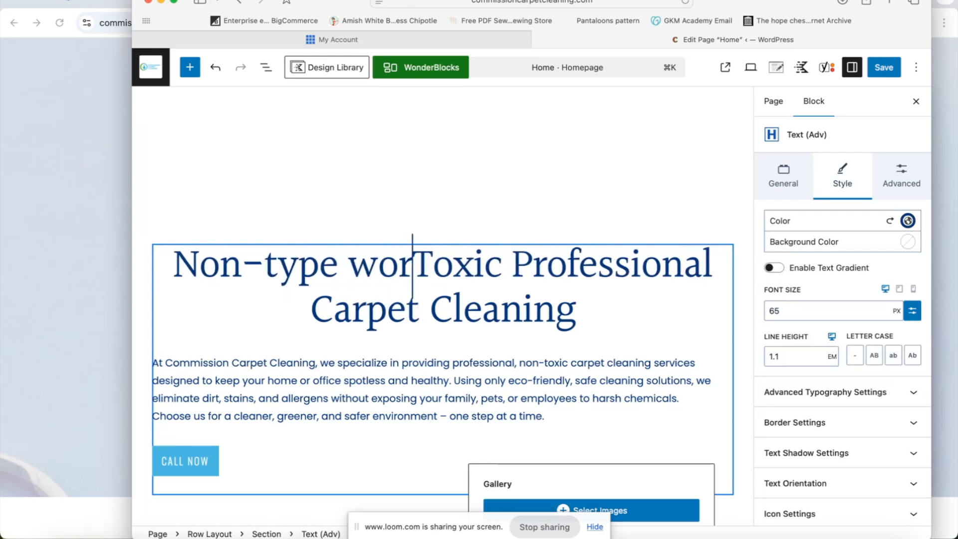
key("BackSpace")
key("BackSpace")
key("BackSpace")
key("BackSpace")
key("BackSpace")
key("BackSpace")
key("BackSpace")
key("BackSpace")
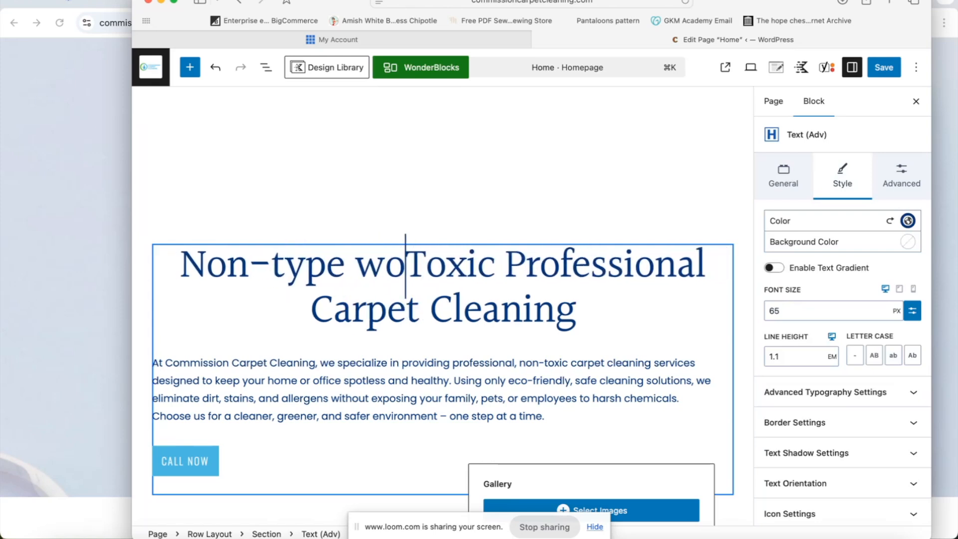
key("BackSpace")
key("BackSpace")
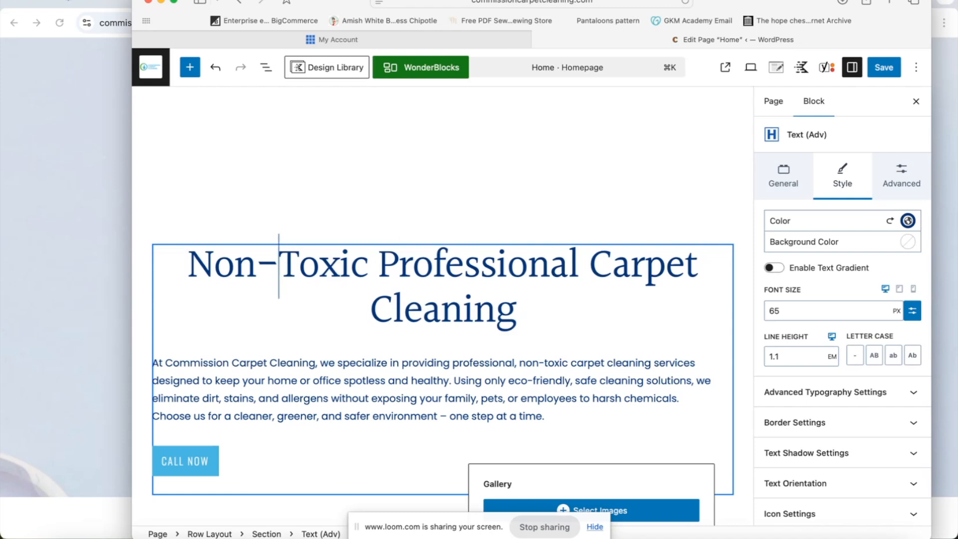
scroll(244, 345, "down", 2)
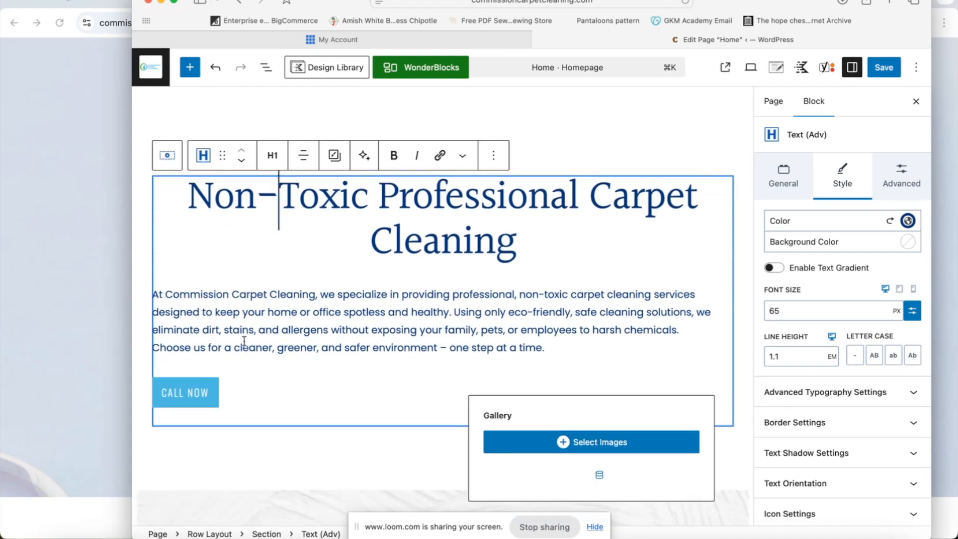
left_click(367, 198)
type(",")
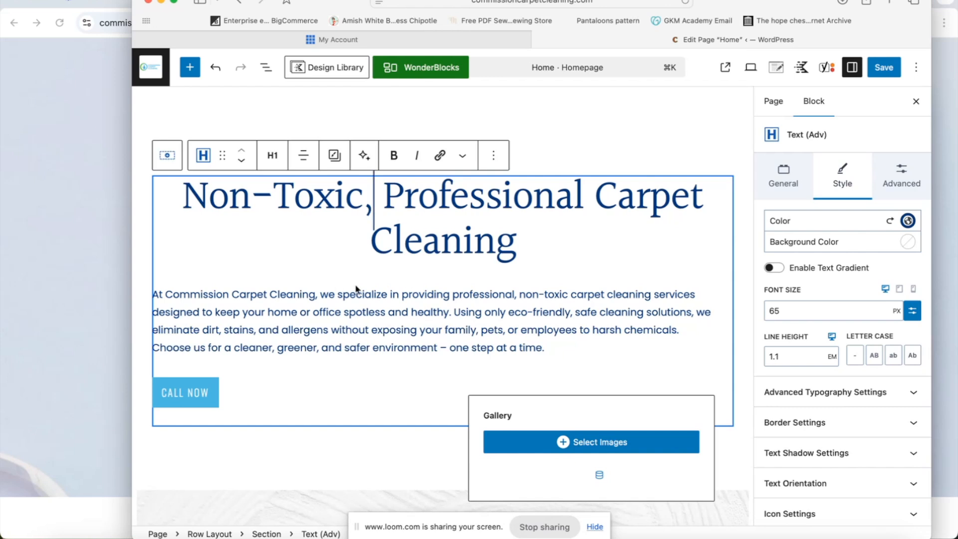
scroll(337, 290, "down", 1)
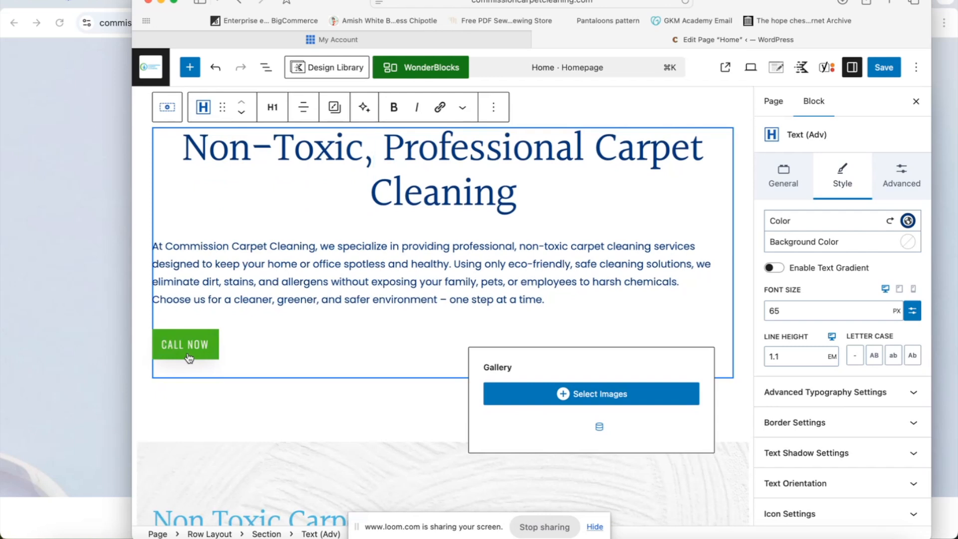
scroll(191, 353, "down", 1)
left_click(193, 321)
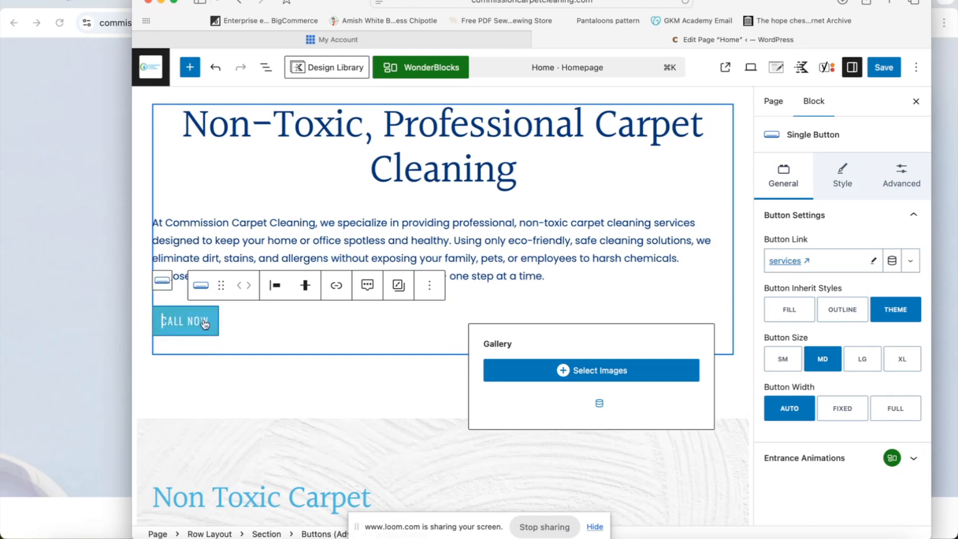
scroll(364, 274, "down", 5)
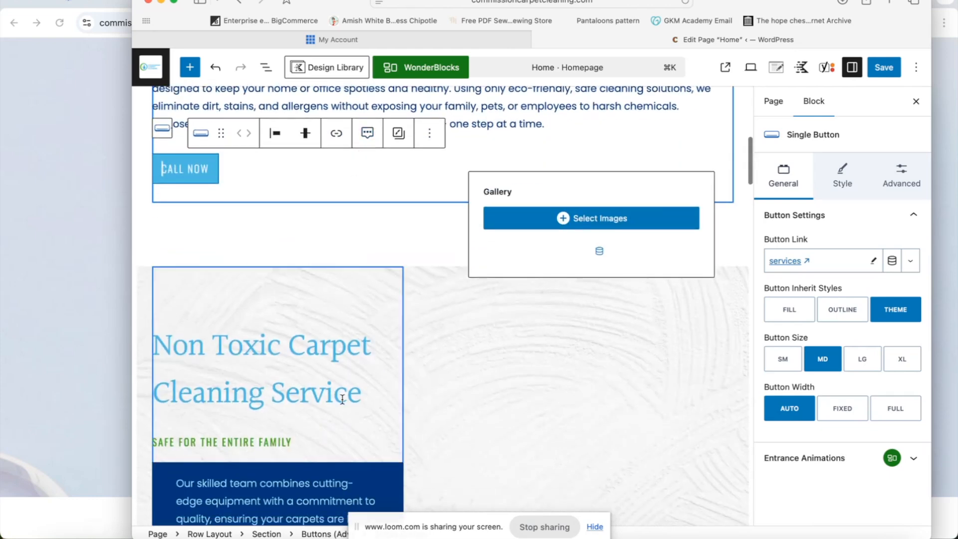
Step: Check that the CALL NOW link opens the Services page, then make the link editable
scroll(341, 394, "up", 7)
scroll(242, 277, "down", 3)
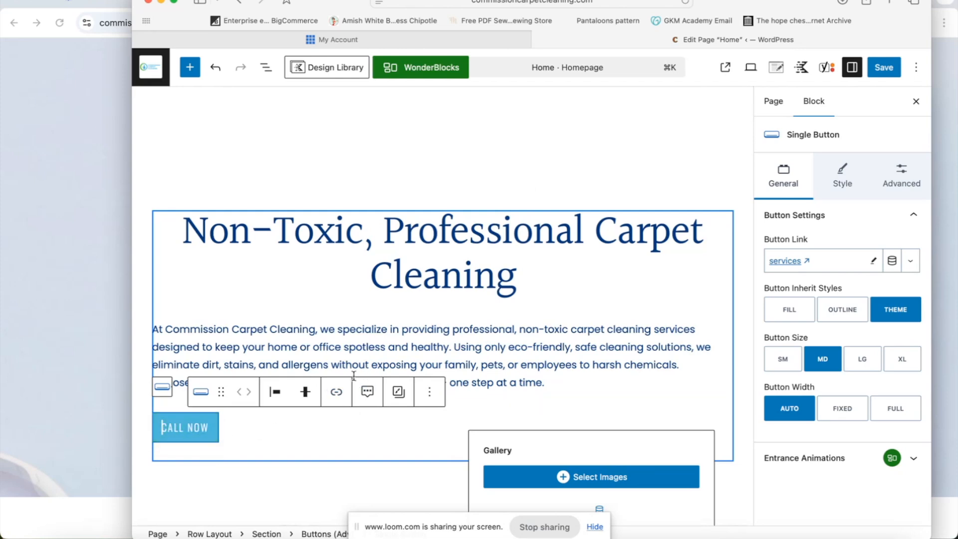
left_click(337, 394)
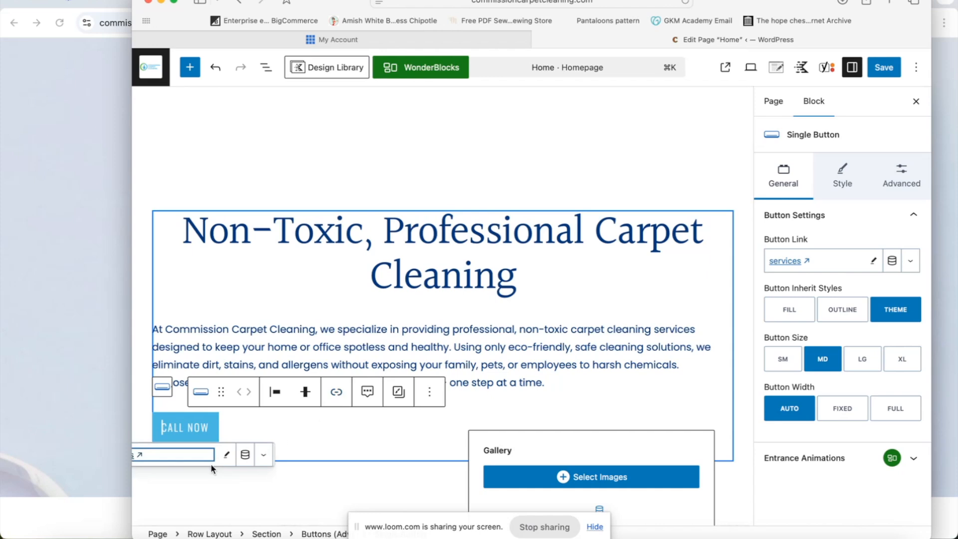
left_click_drag(134, 266, 12, 292)
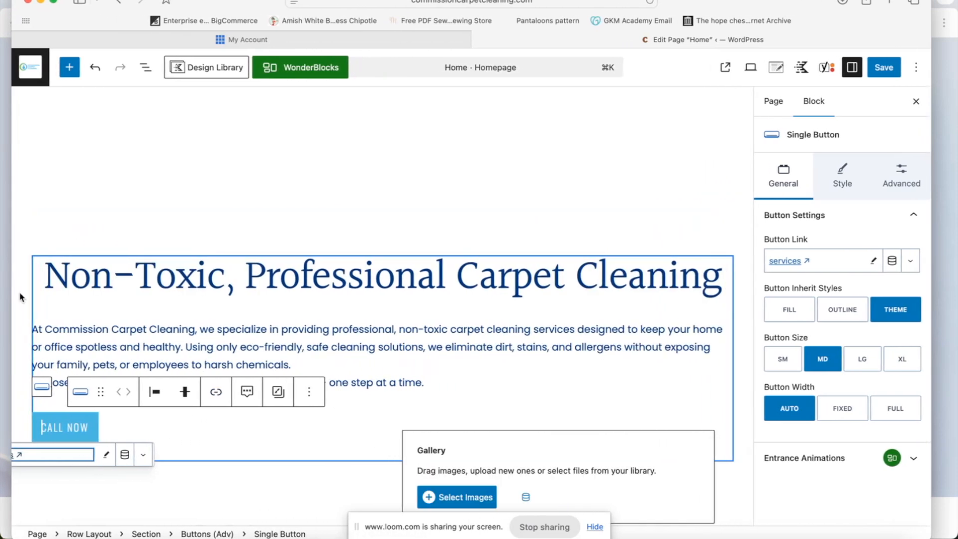
left_click(79, 459)
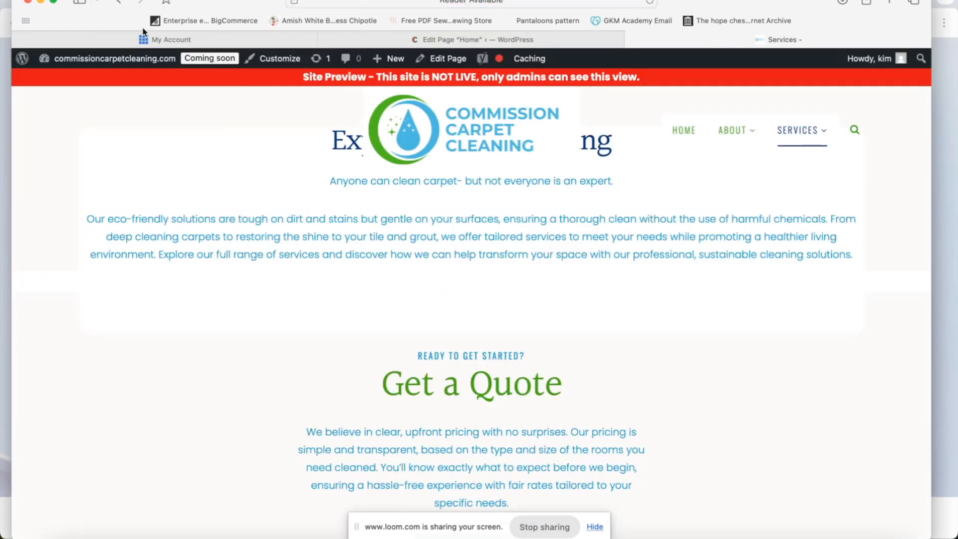
key("super+w")
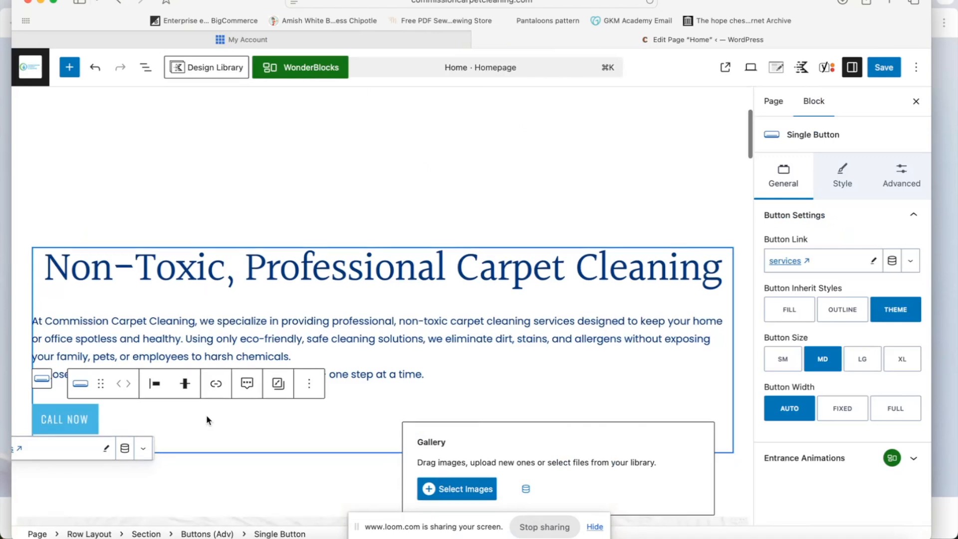
left_click(106, 419)
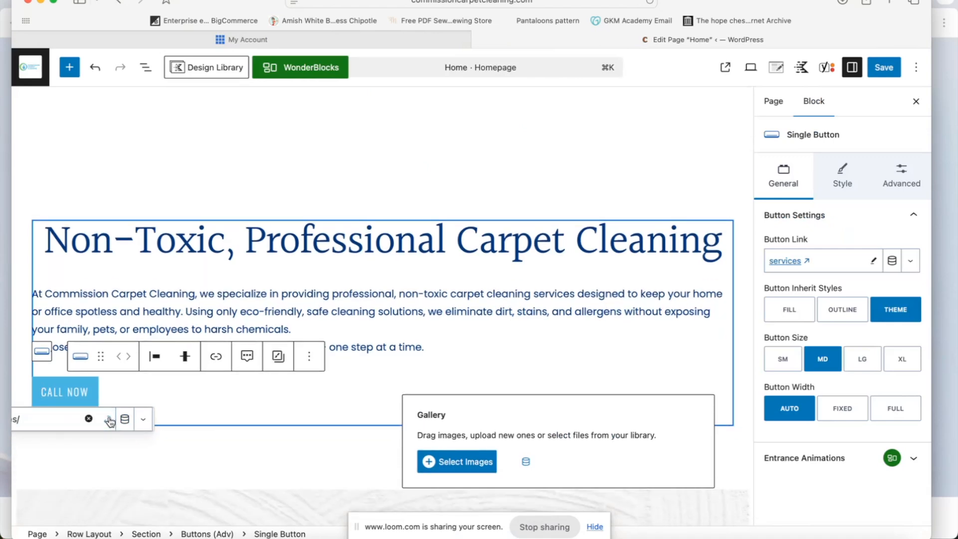
Step: Clear the CALL NOW button's link and centre the button horizontally
left_click(90, 419)
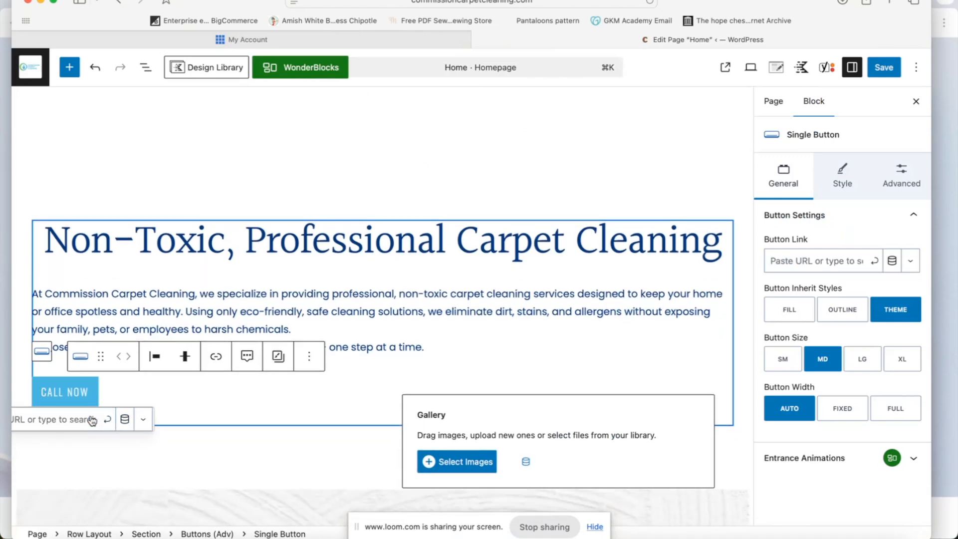
left_click(186, 358)
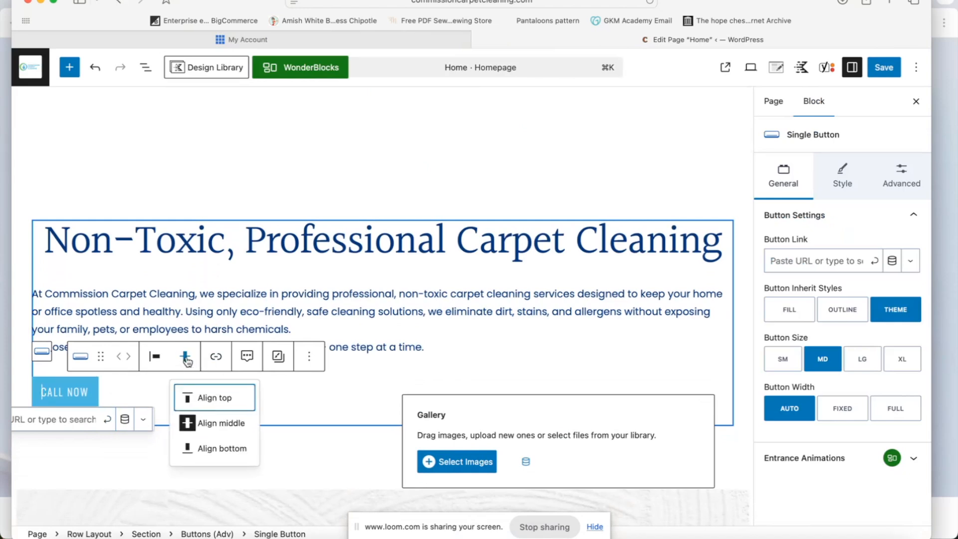
left_click(156, 357)
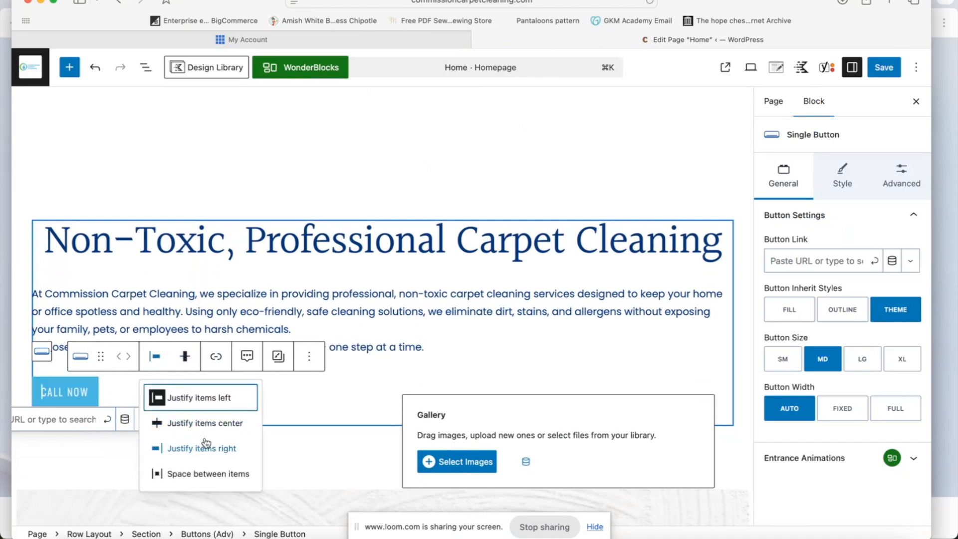
left_click(203, 423)
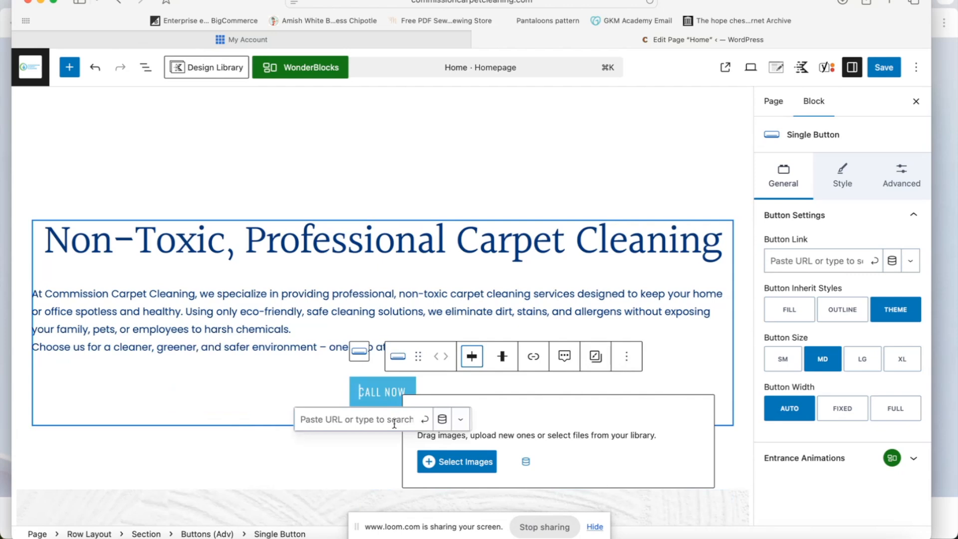
Step: Set the CALL NOW button's link to a tel: link with the business phone number
left_click(373, 422)
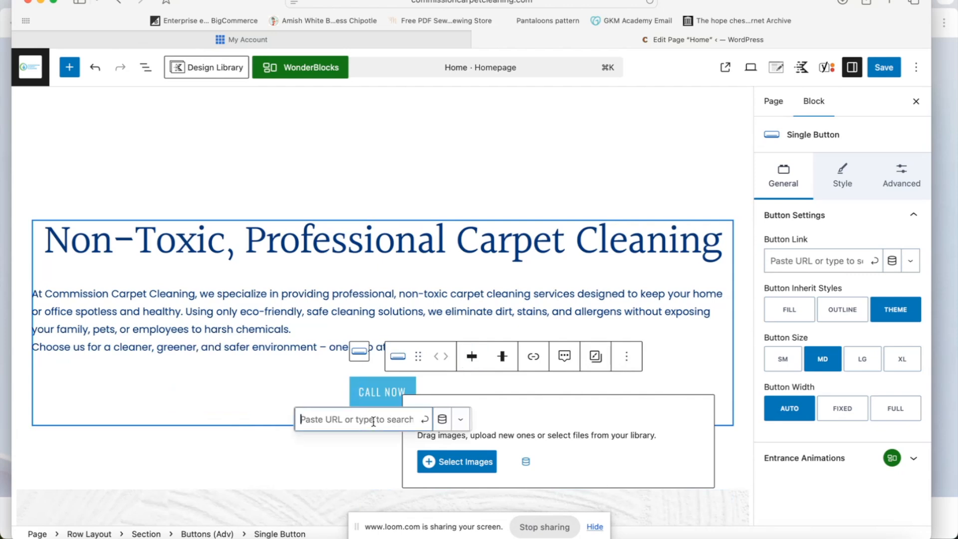
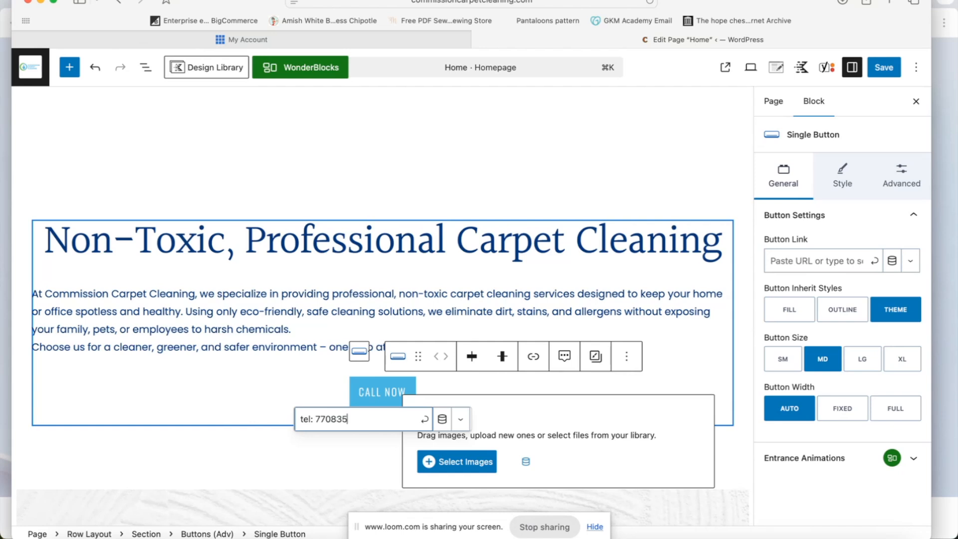
left_click(426, 422)
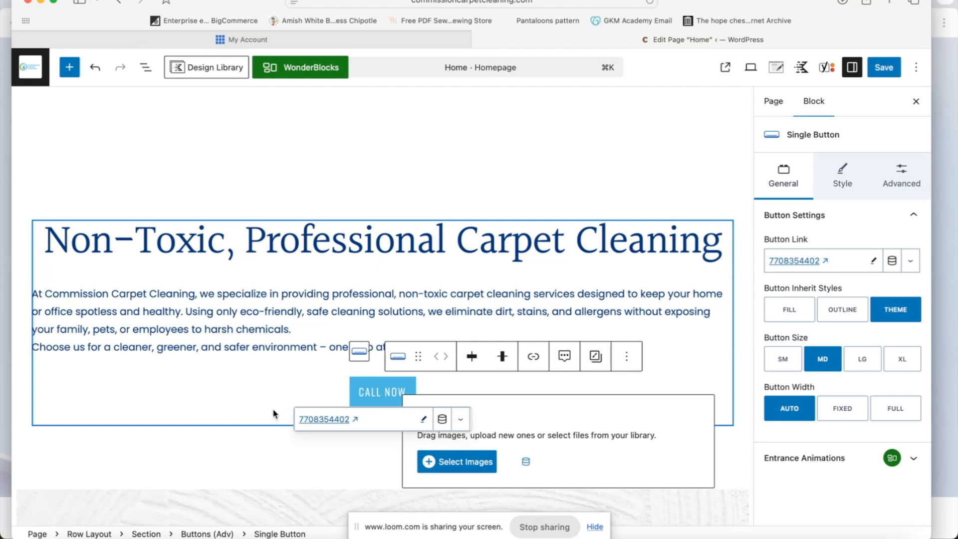
left_click(378, 409)
left_click(379, 394)
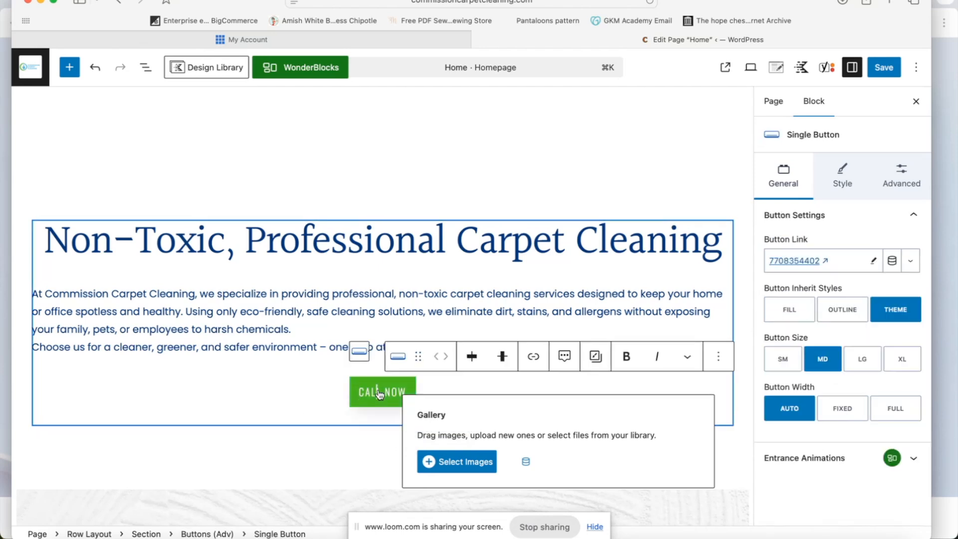
Step: Select the homepage sections down to the row with the empty right column
left_click(292, 415)
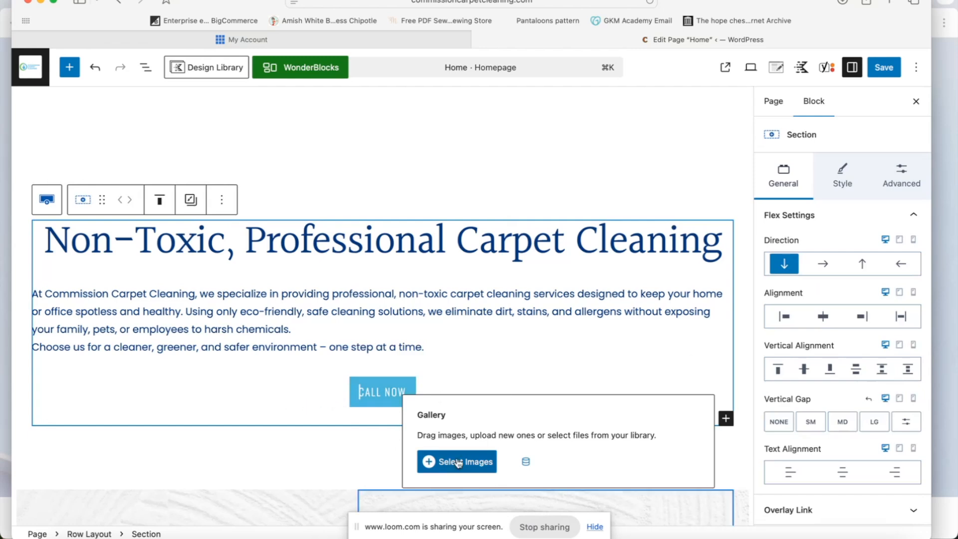
left_click(528, 330)
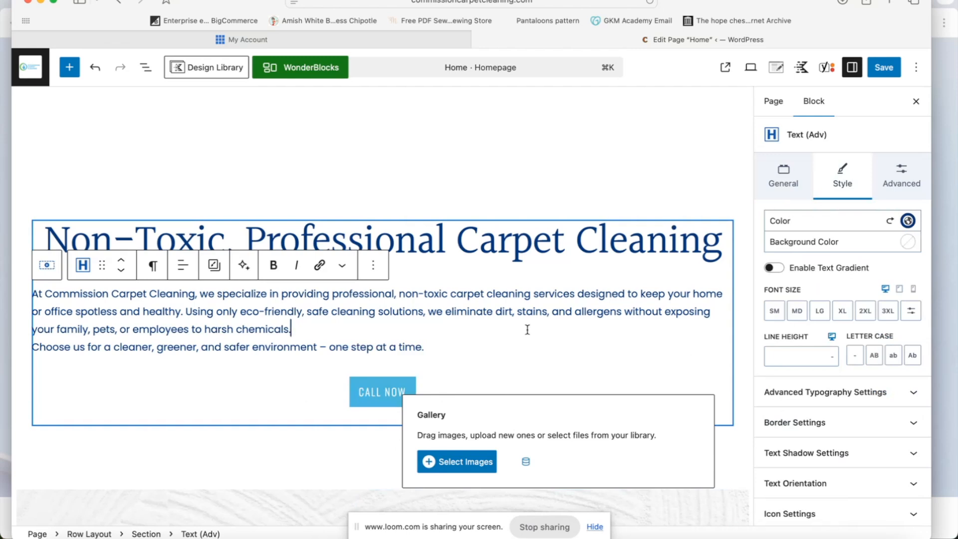
scroll(528, 330, "down", 2)
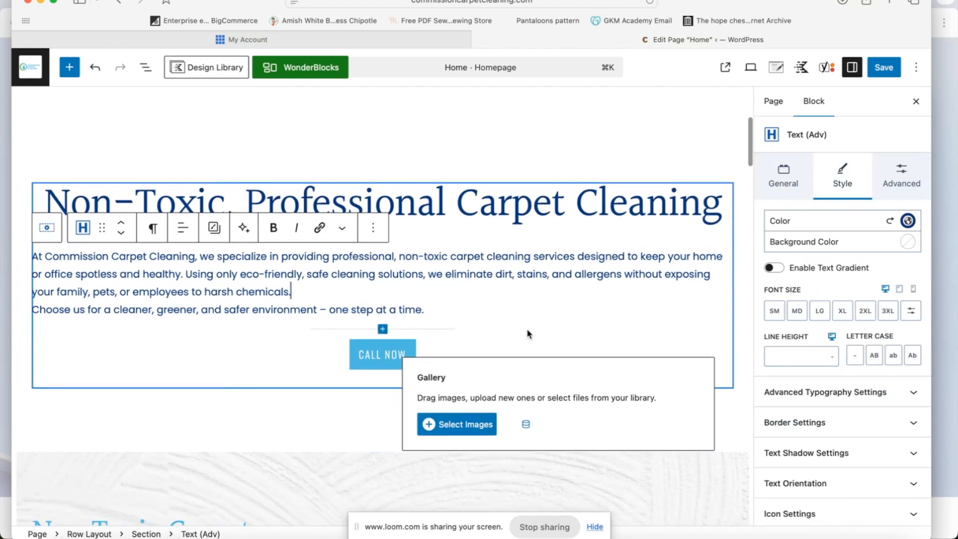
scroll(528, 331, "down", 5)
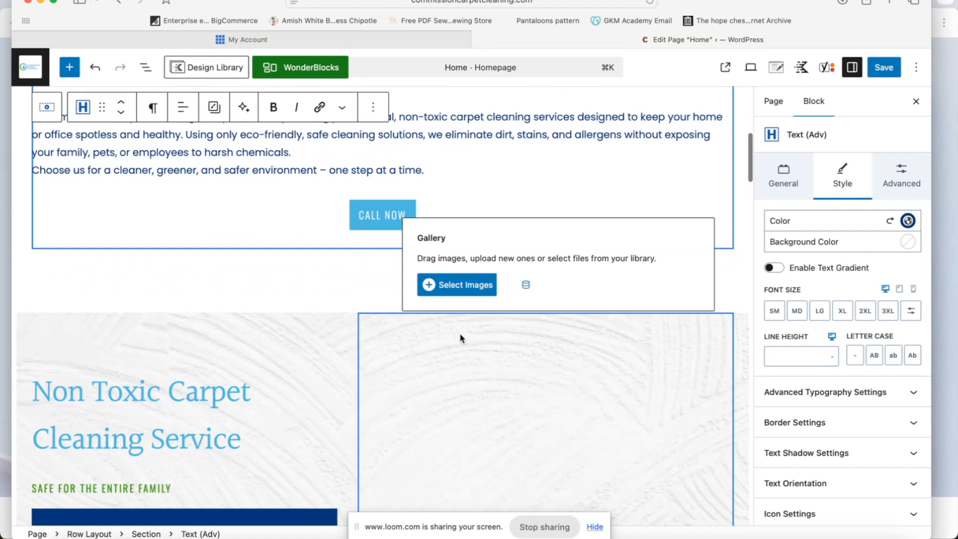
left_click(352, 291)
scroll(350, 289, "down", 8)
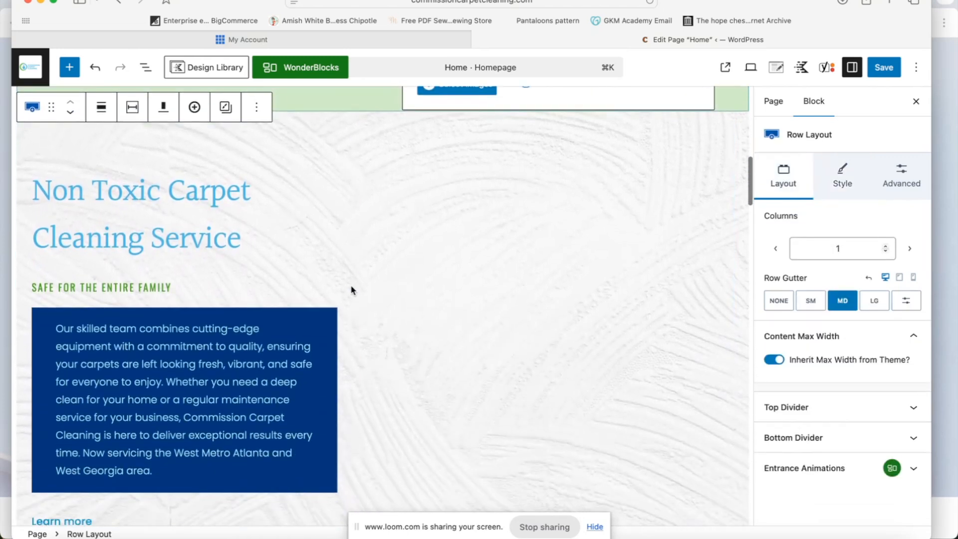
scroll(352, 291, "up", 1)
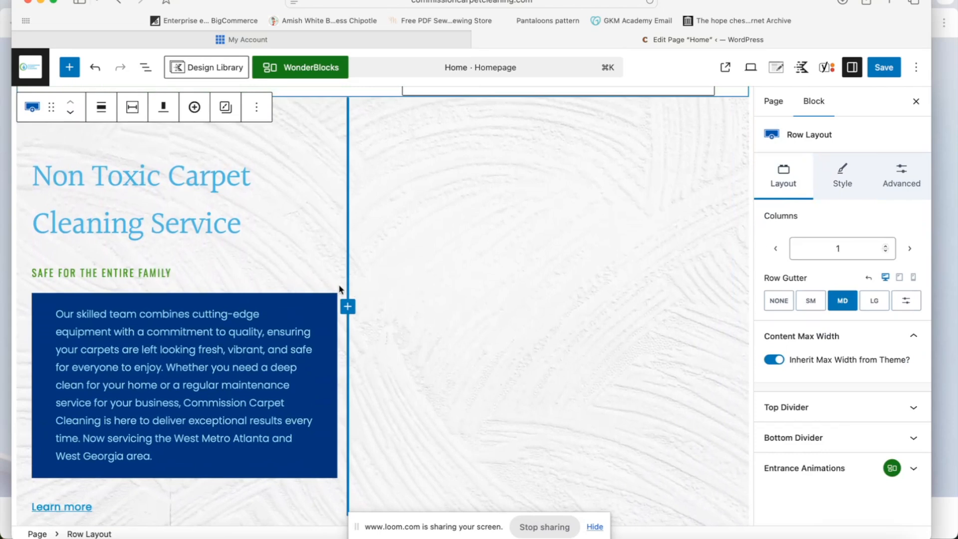
Step: Replace the space in 'Non Toxic' with a hyphen in the Carpet Cleaning Service heading
left_click(94, 170)
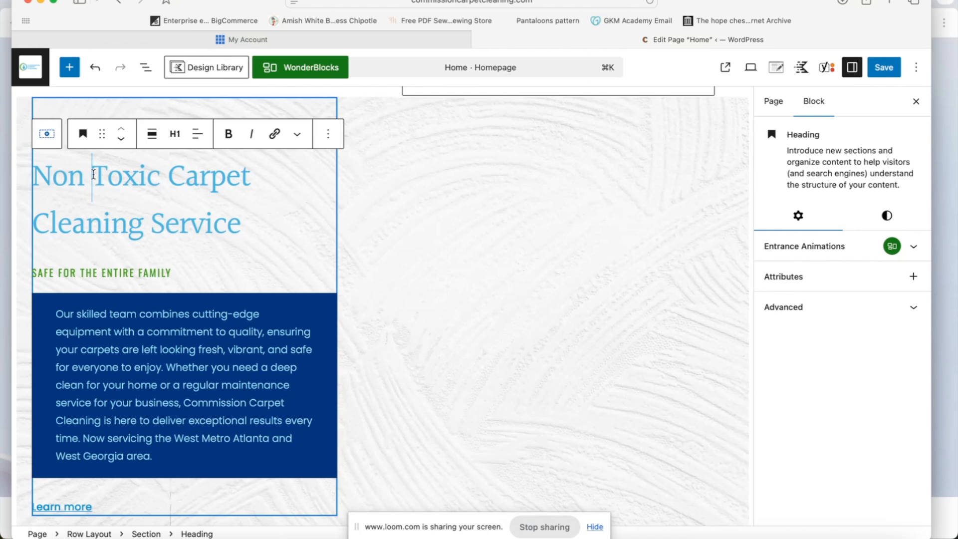
key("BackSpace")
type("-")
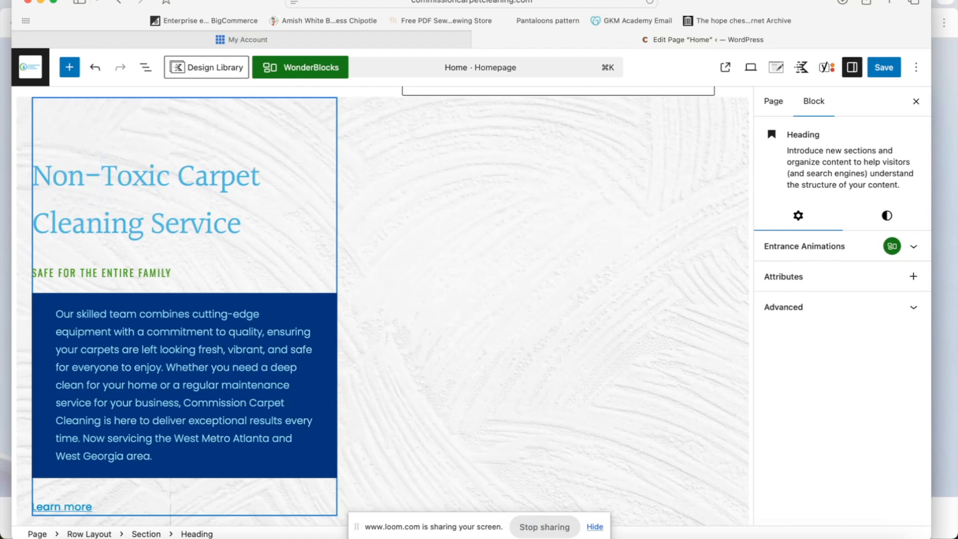
scroll(102, 258, "down", 3)
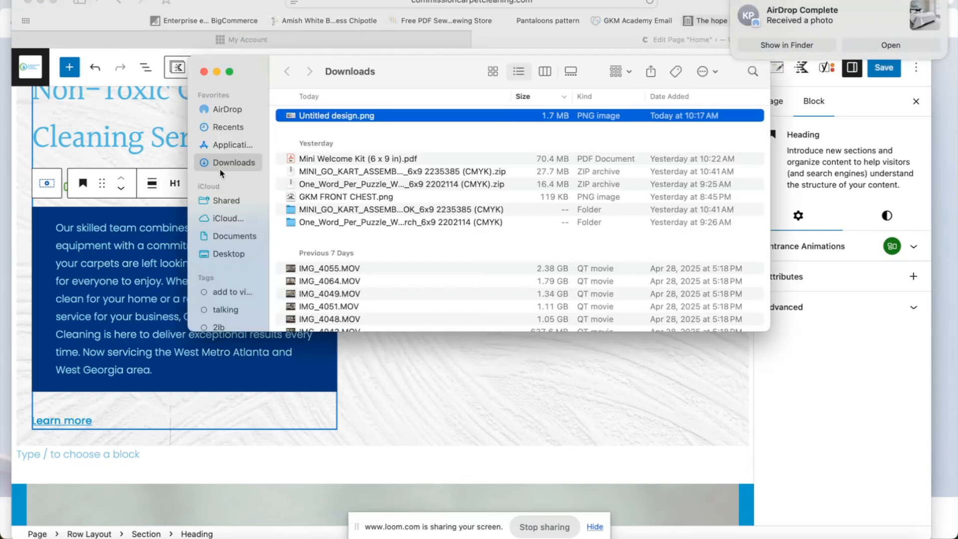
right_click(335, 118)
Step: Rename Untitled design.png in Downloads to 'Clean Carpet Bedroom photo'
mouse_move(378, 299)
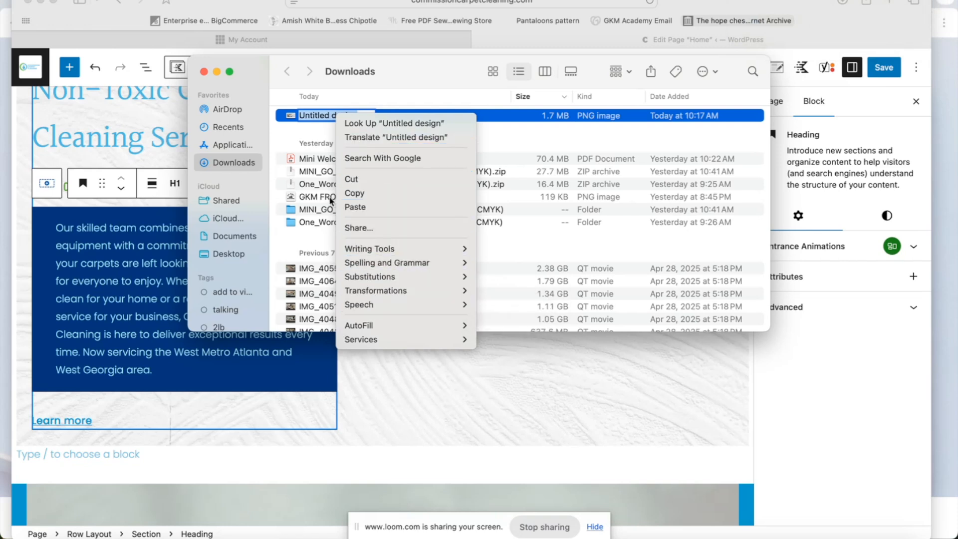
left_click(323, 126)
key("Return")
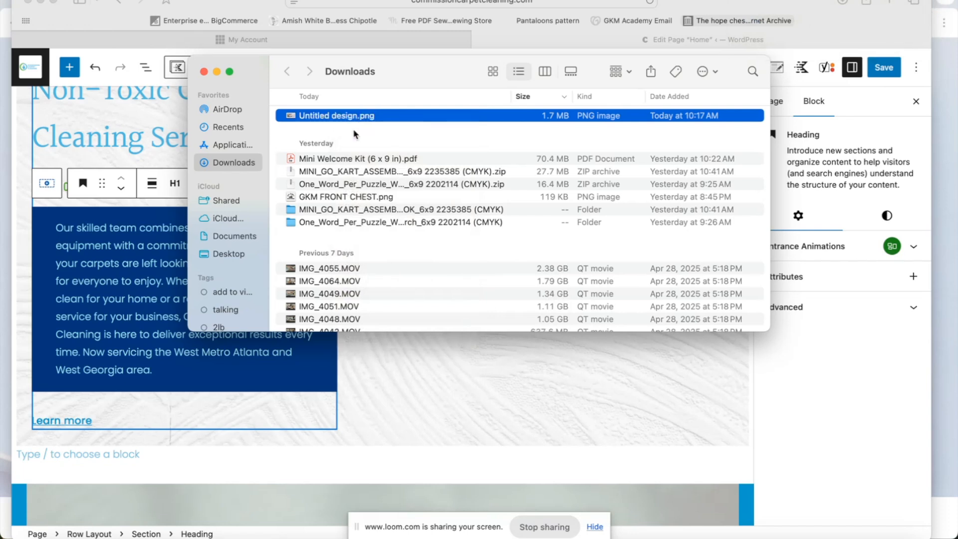
right_click(327, 118)
left_click(348, 191)
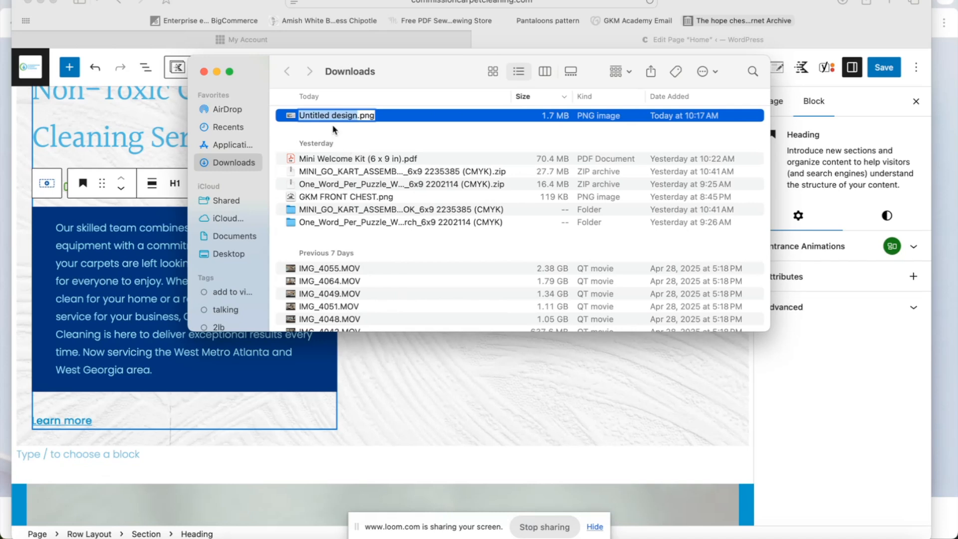
type("CLean CArpet")
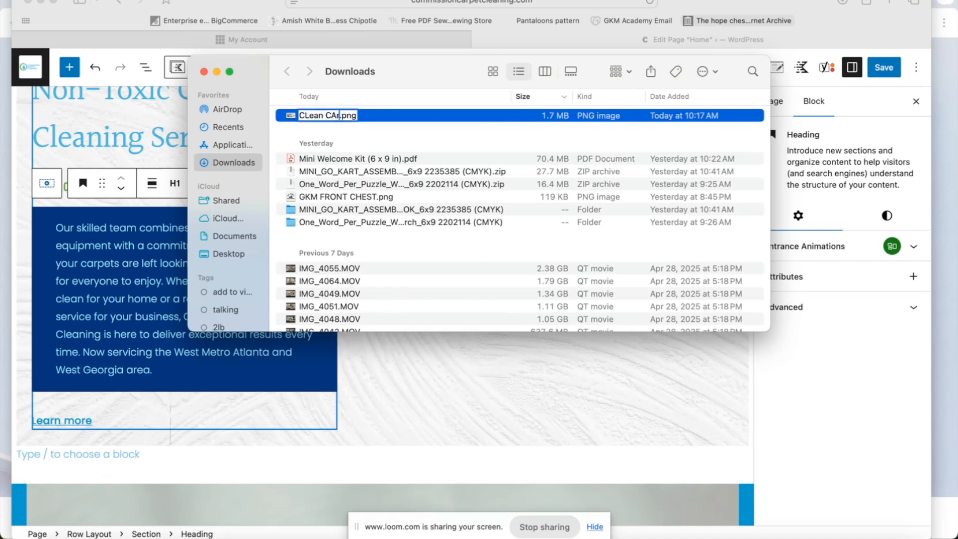
key("BackSpace")
key("BackSpace")
key("BackSpace")
key("BackSpace")
key("BackSpace")
key("BackSpace")
key("BackSpace")
key("BackSpace")
key("BackSpace")
key("BackSpace")
key("BackSpace")
key("BackSpace")
type("Clean C")
type("arpet Bedroo")
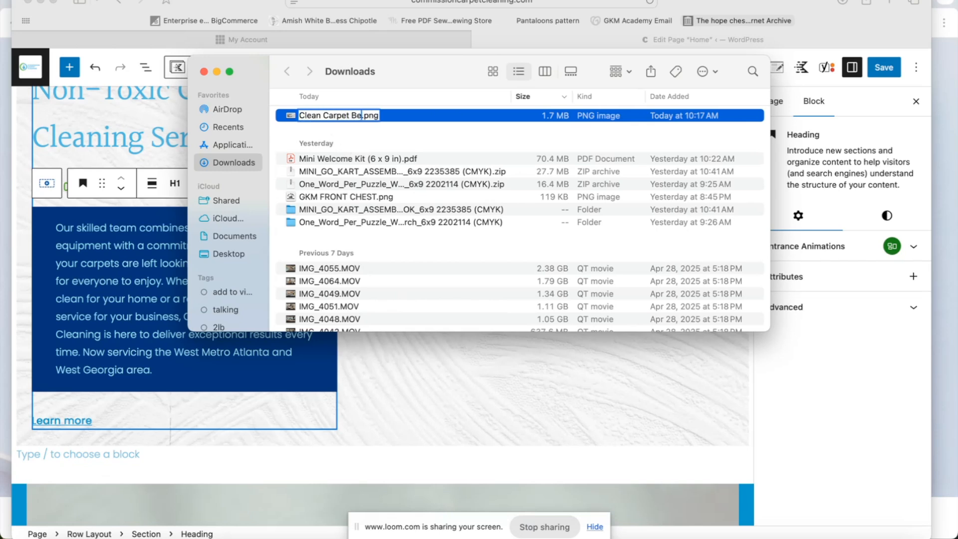
type("m photo")
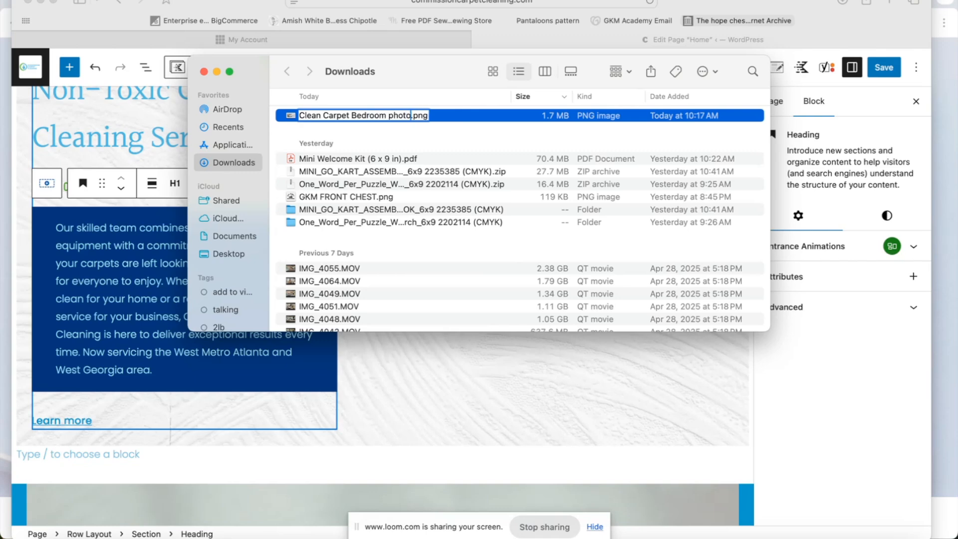
key("Return")
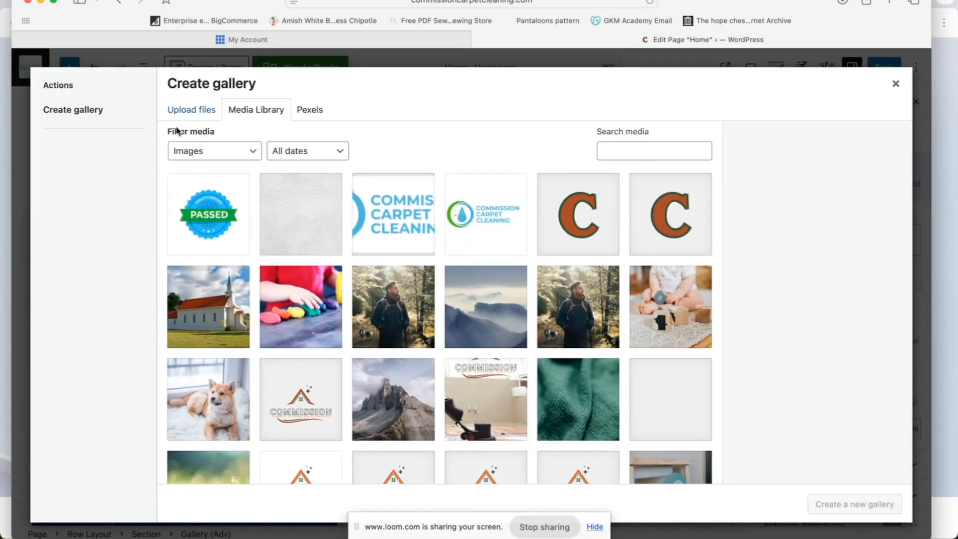
Step: Upload Clean Carpet Bedroom photo from Downloads to the WordPress media library
left_click(186, 111)
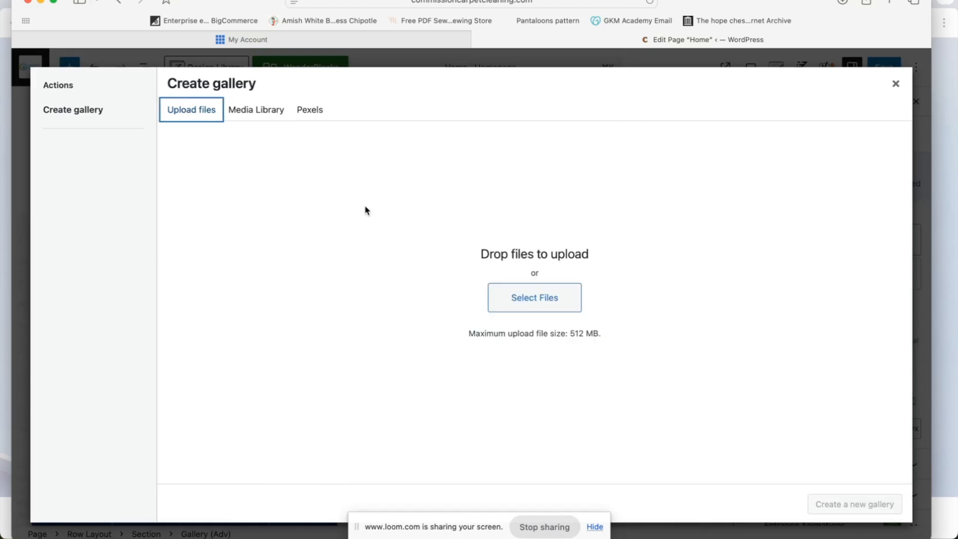
left_click(550, 300)
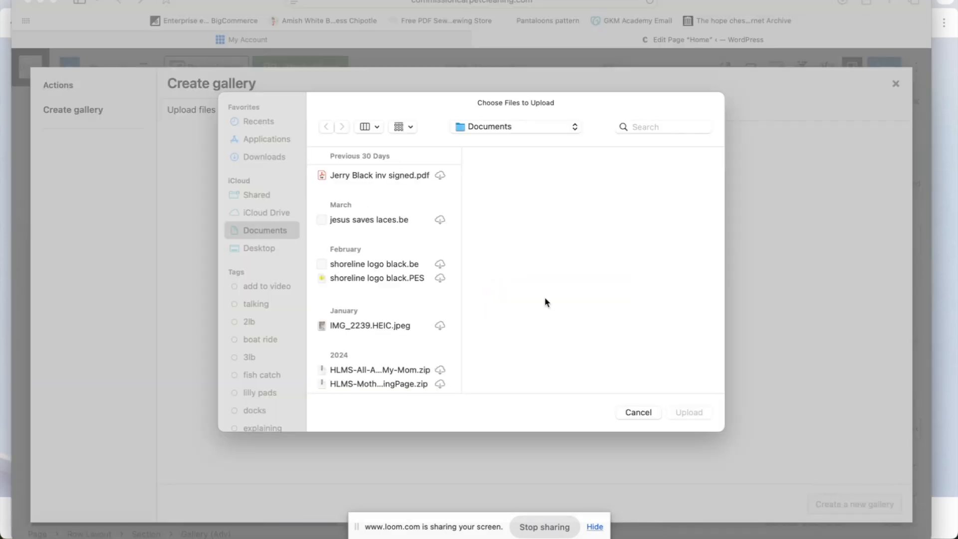
left_click(265, 158)
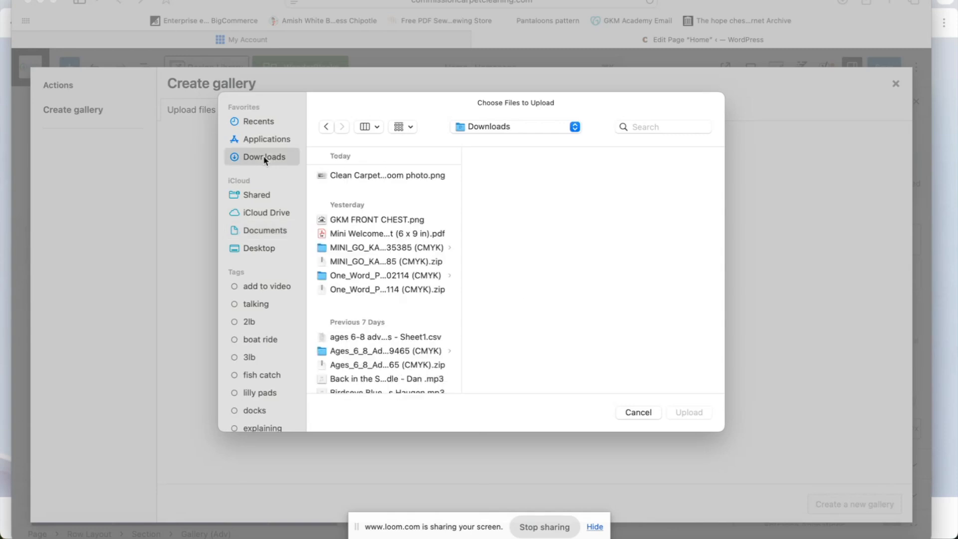
left_click(373, 176)
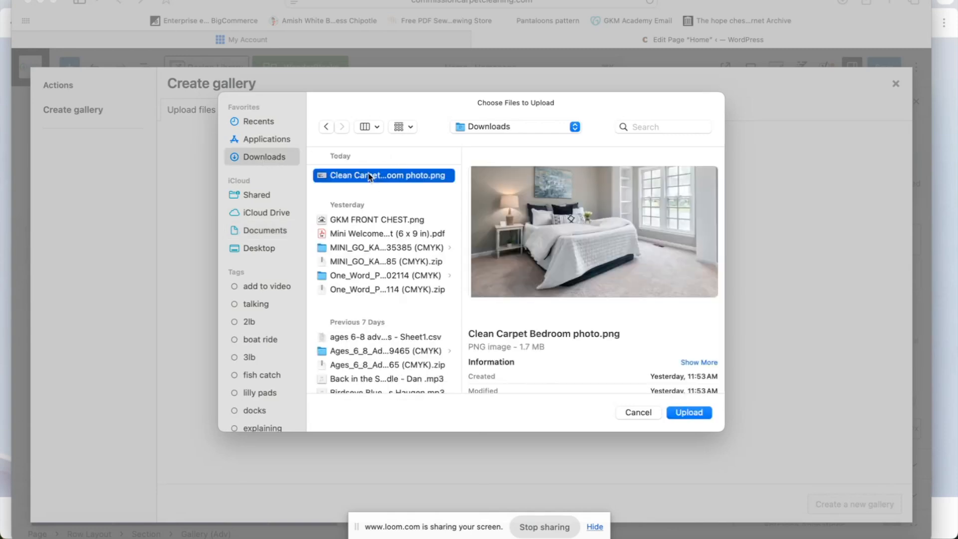
left_click(689, 413)
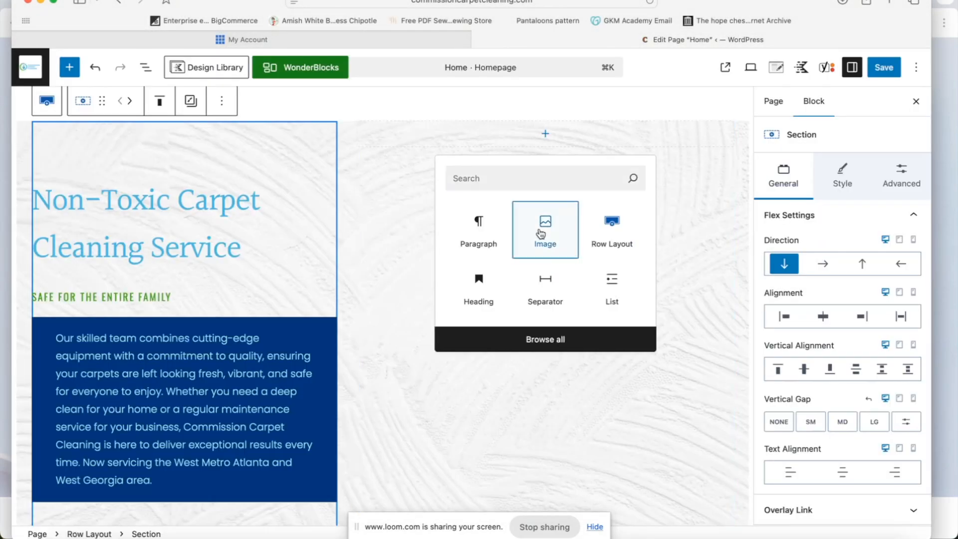
Step: Insert an Image block in the empty column using the bedroom photo from the library
left_click(541, 233)
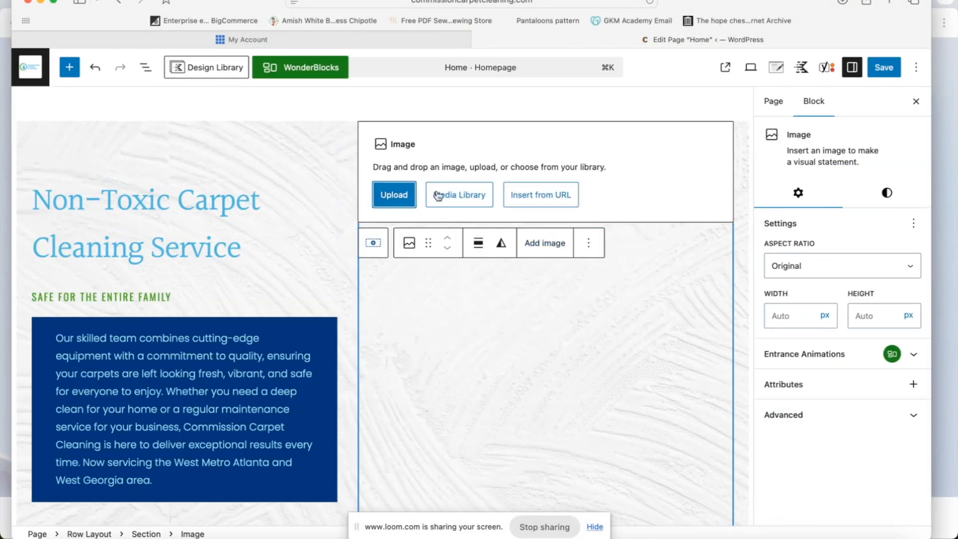
left_click(442, 195)
left_click(67, 206)
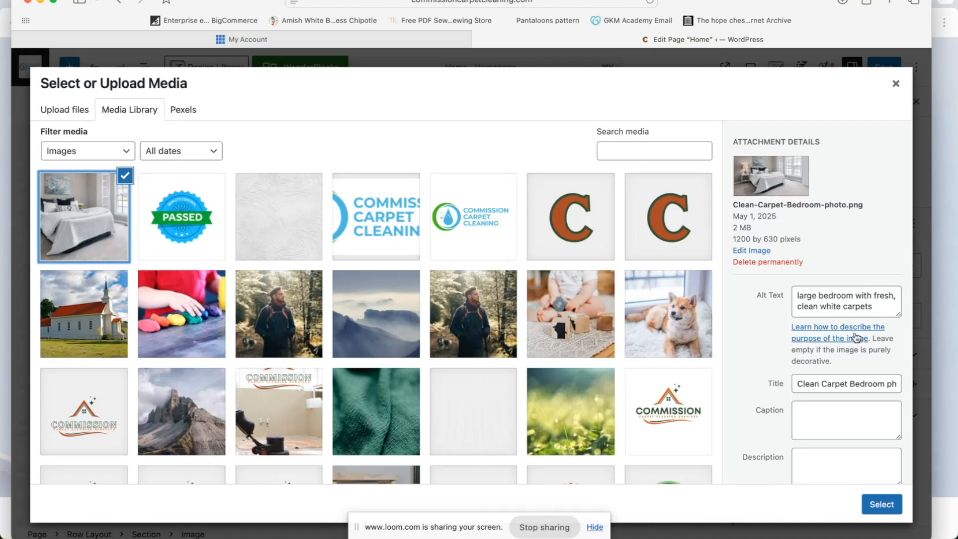
left_click(882, 505)
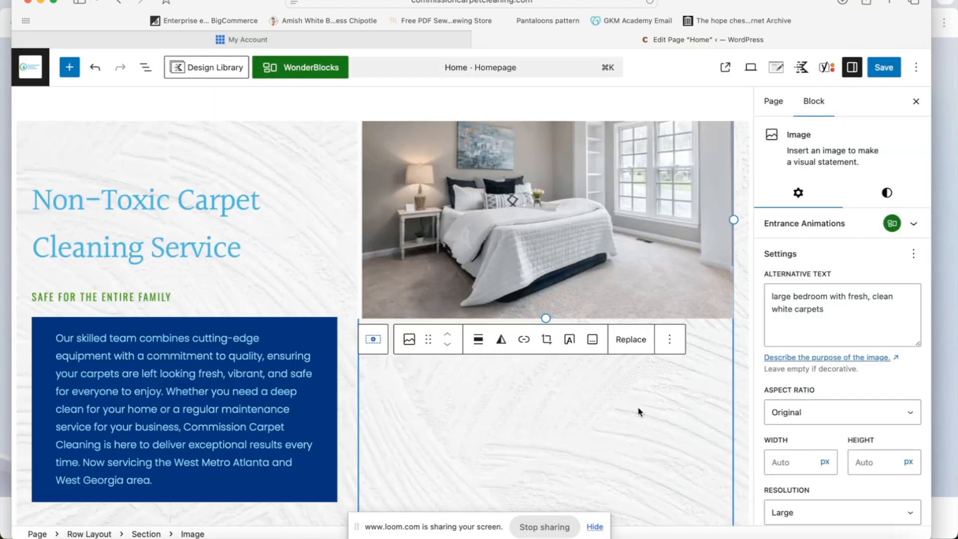
Step: Set the bedroom photo's aspect ratio to Portrait - 3:4
scroll(567, 218, "down", 4)
scroll(567, 218, "up", 4)
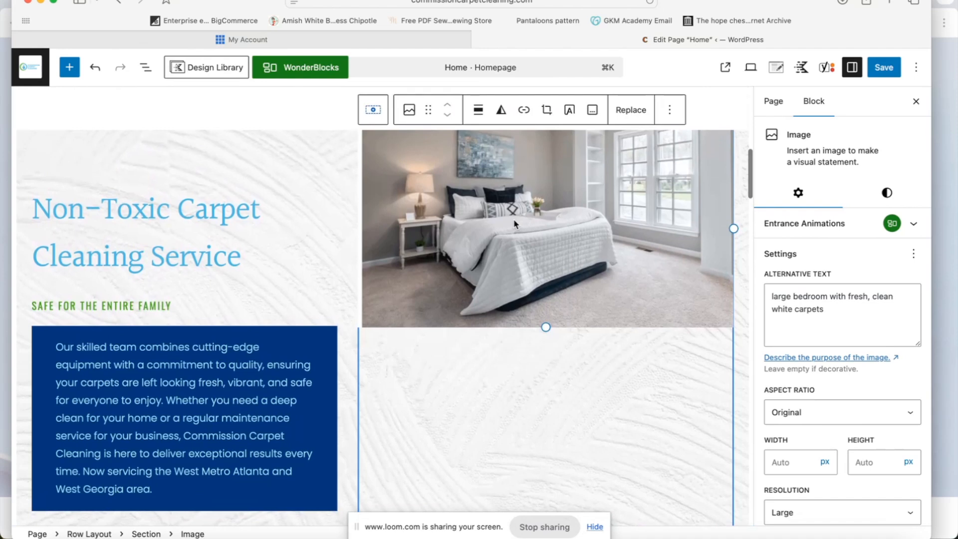
scroll(530, 228, "down", 3)
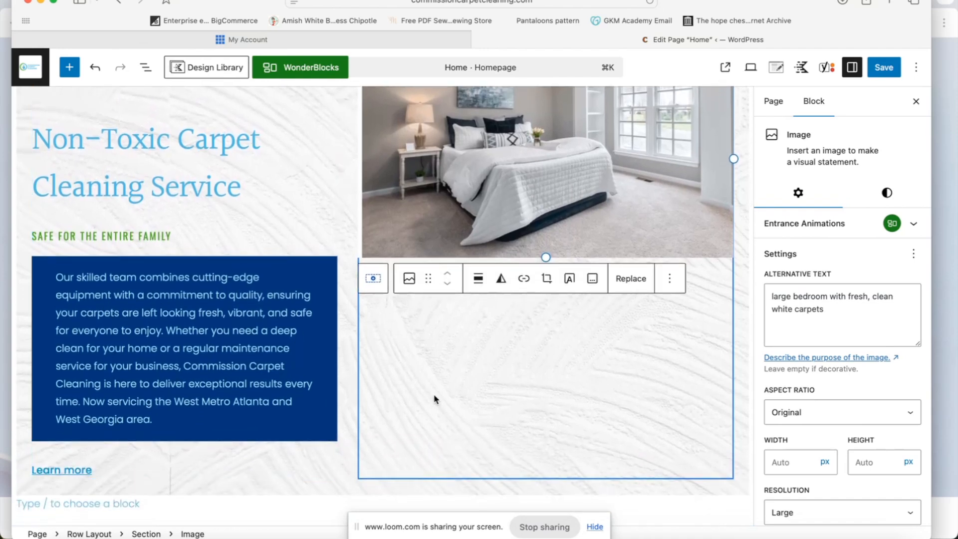
scroll(434, 398, "up", 3)
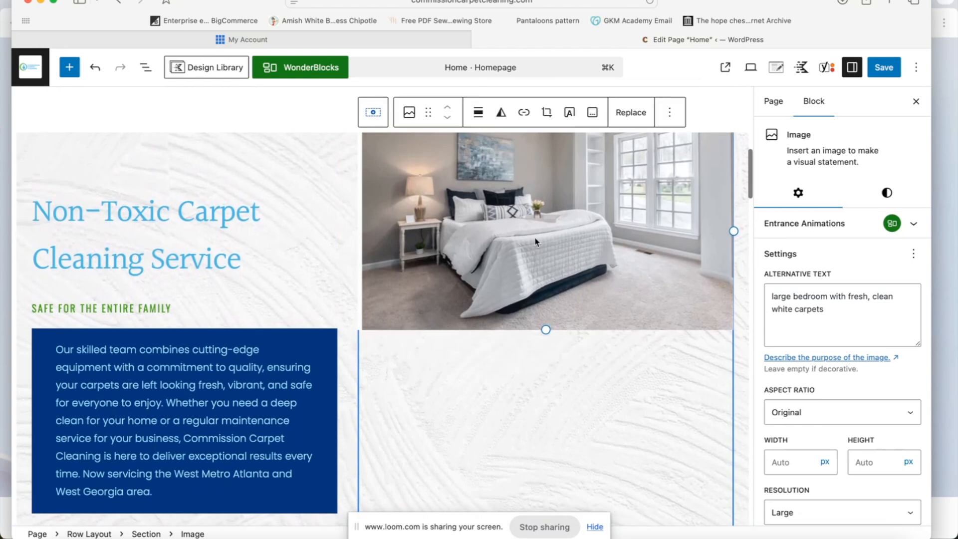
left_click(547, 113)
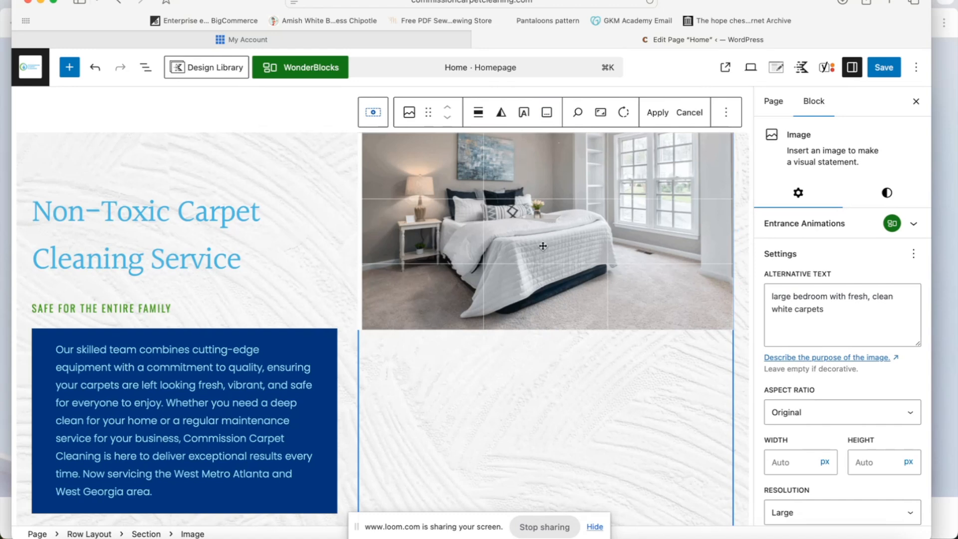
scroll(587, 172, "up", 1)
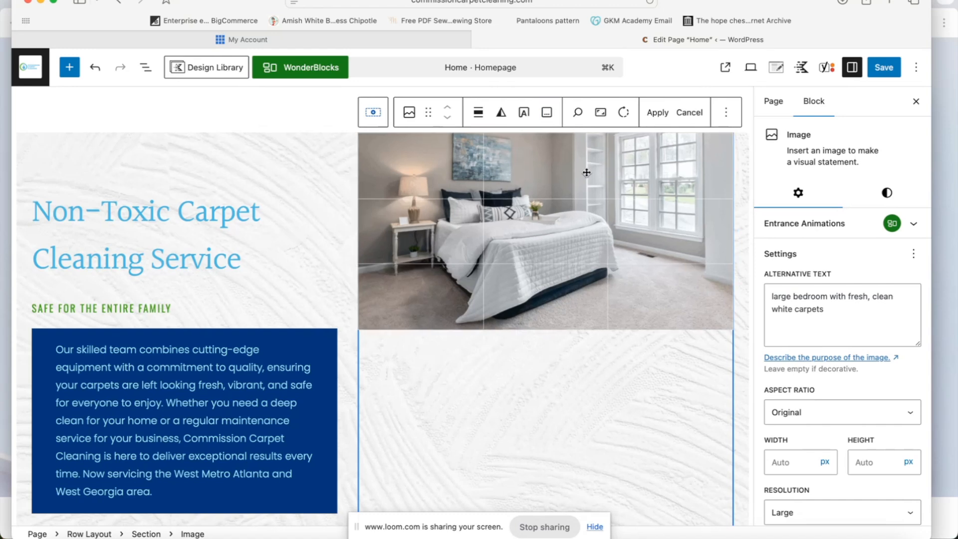
left_click(689, 114)
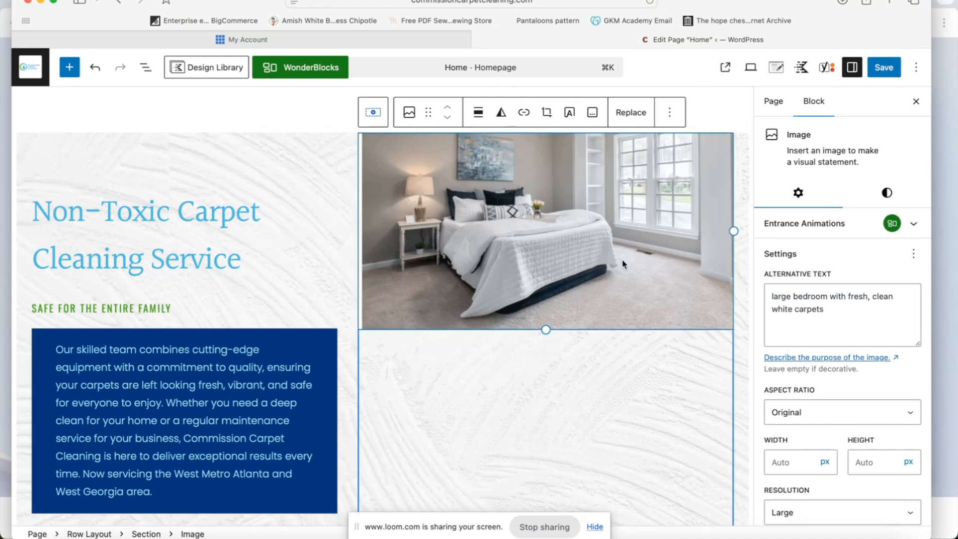
scroll(779, 447, "down", 3)
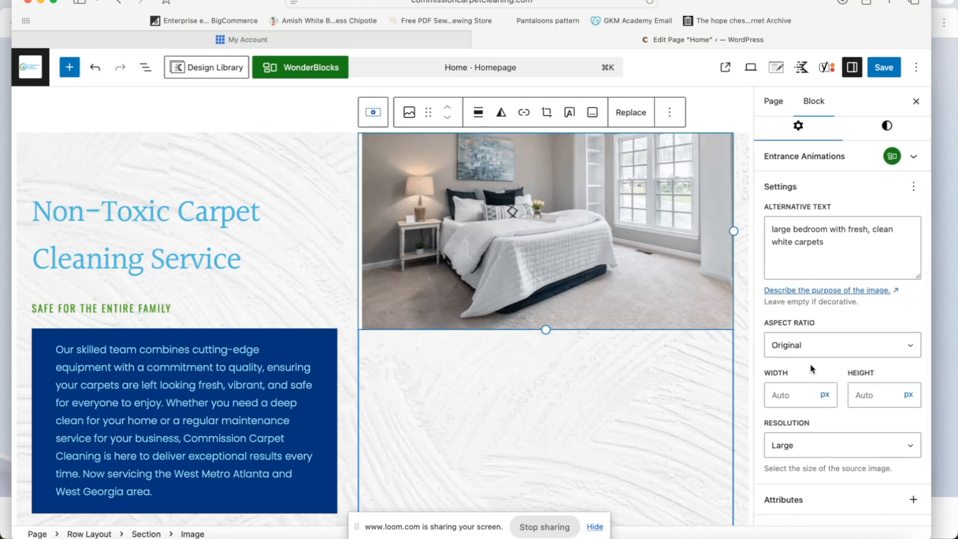
left_click(802, 348)
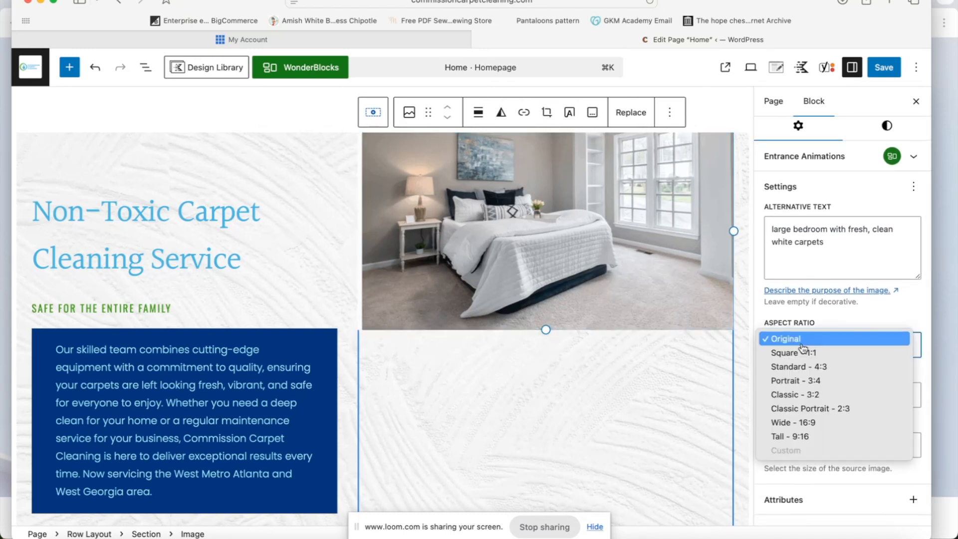
left_click(815, 436)
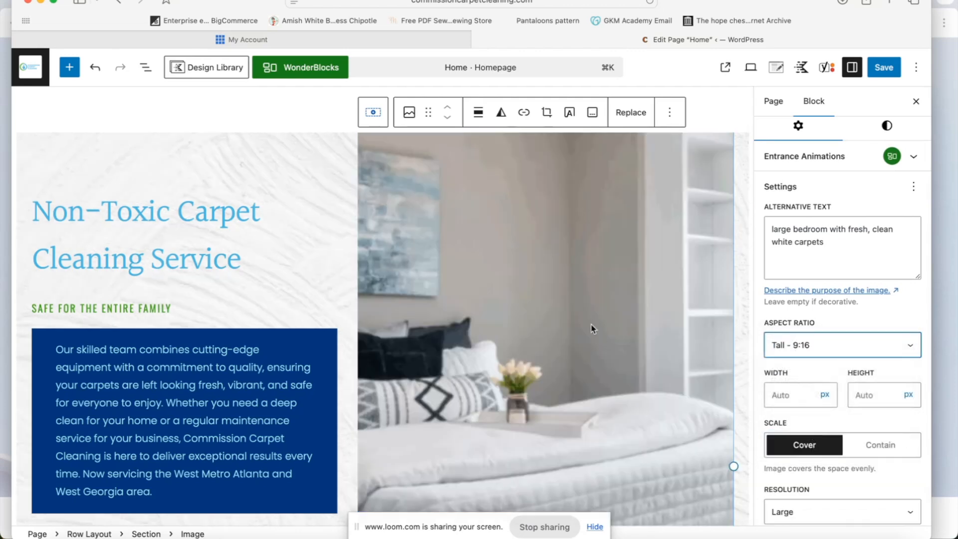
scroll(591, 329, "down", 5)
scroll(591, 329, "down", 9)
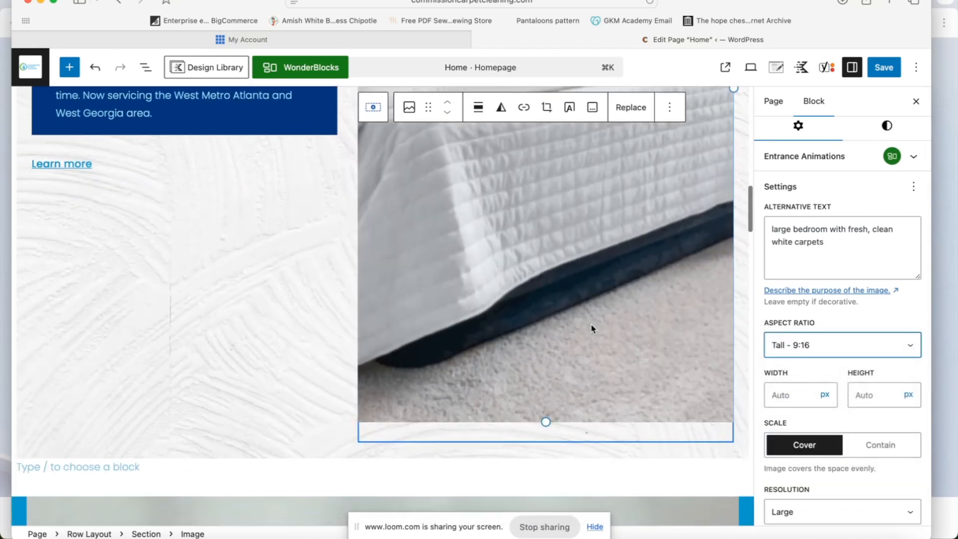
scroll(591, 329, "up", 9)
scroll(592, 328, "up", 2)
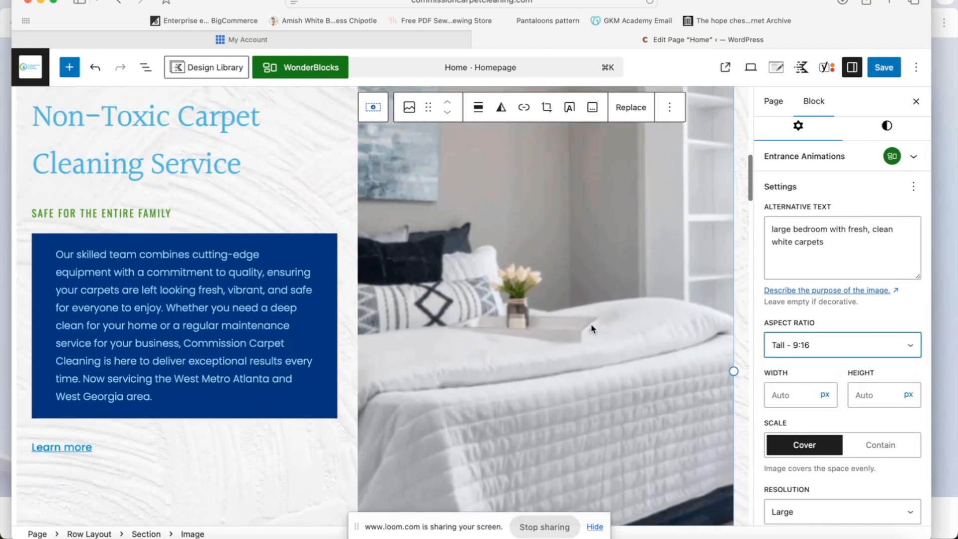
scroll(591, 329, "down", 10)
scroll(619, 271, "up", 5)
scroll(614, 254, "up", 2)
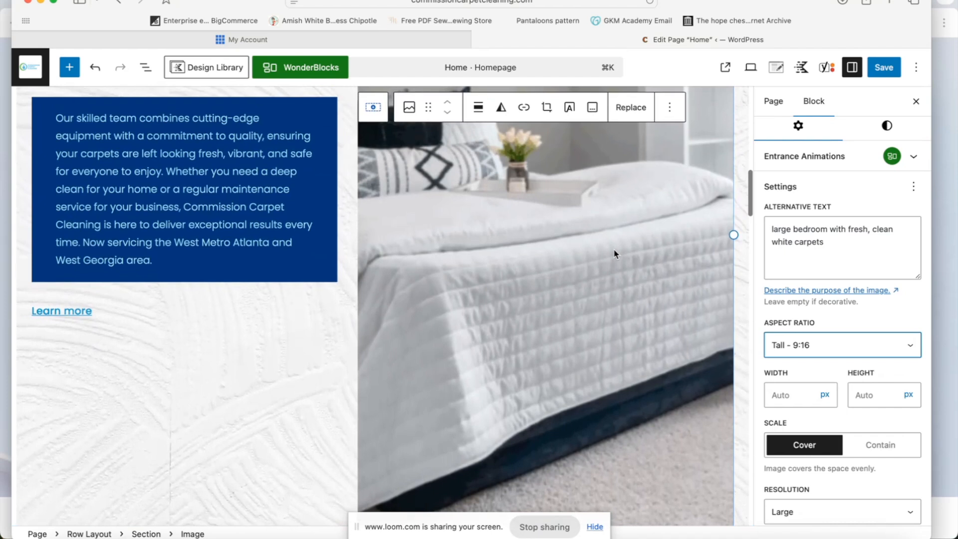
left_click(839, 349)
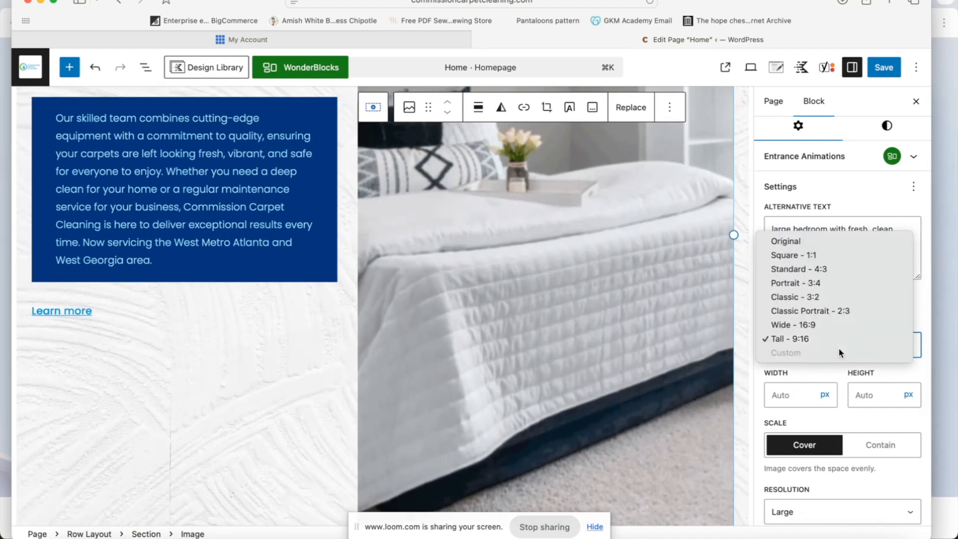
left_click(804, 284)
Step: Crop the portrait bedroom photo, reposition it in the frame, and apply the crop
scroll(698, 293, "up", 3)
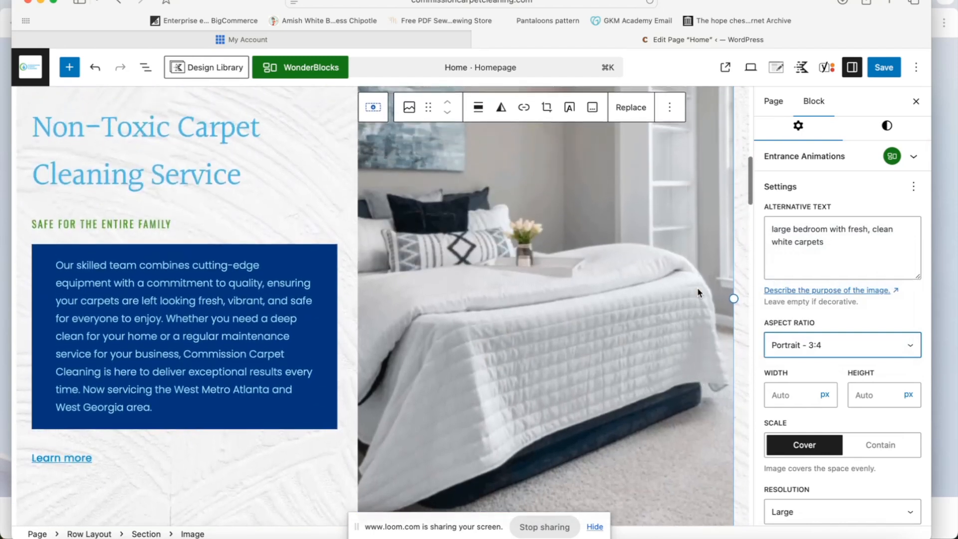
scroll(568, 361, "down", 1)
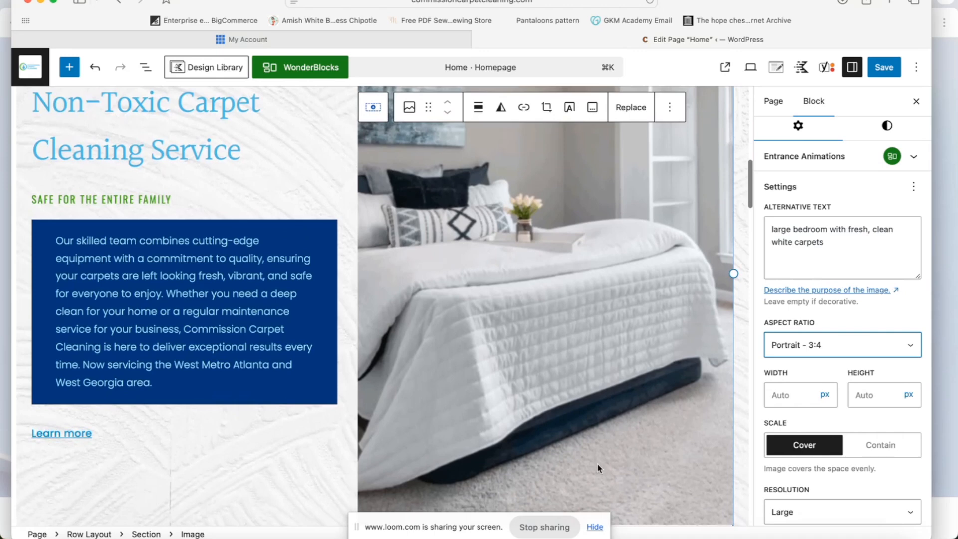
scroll(592, 470, "up", 3)
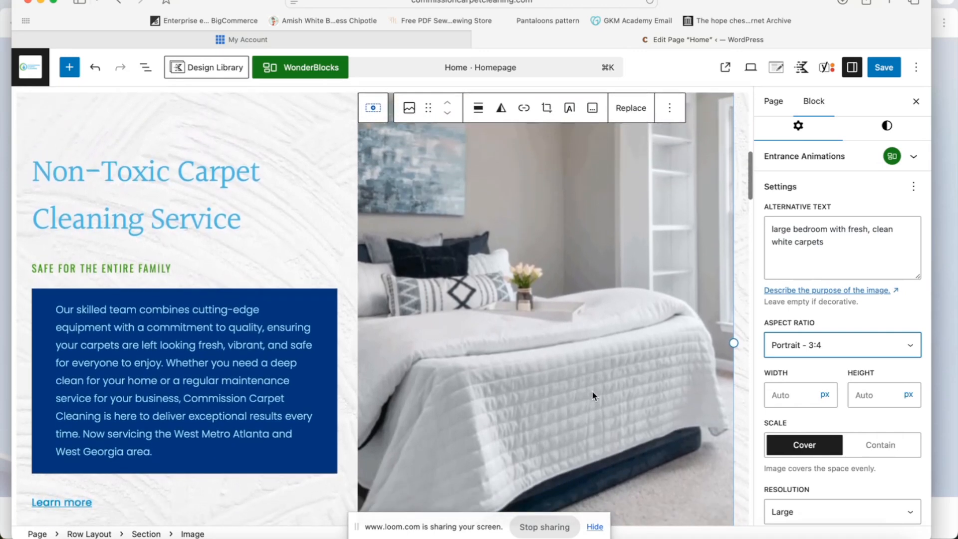
left_click(546, 108)
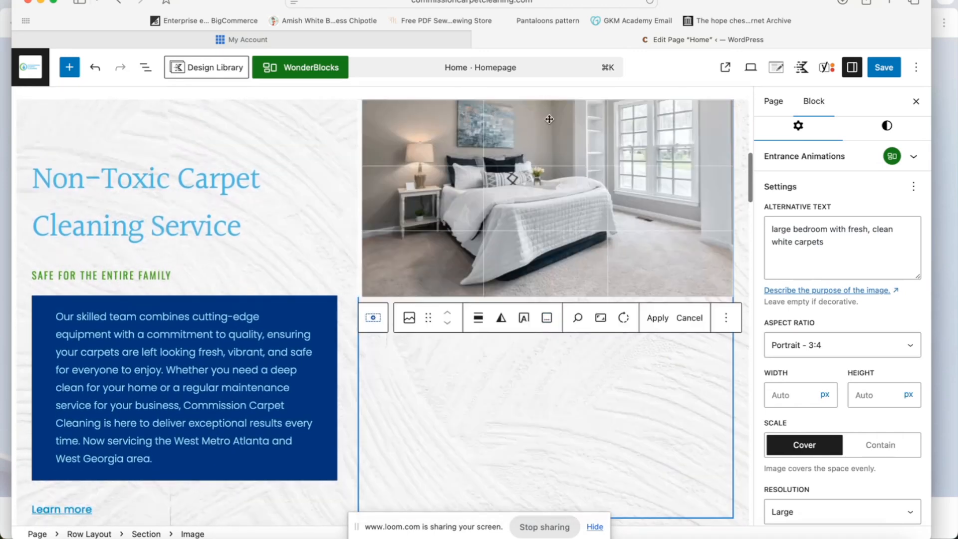
left_click_drag(594, 244, 594, 245)
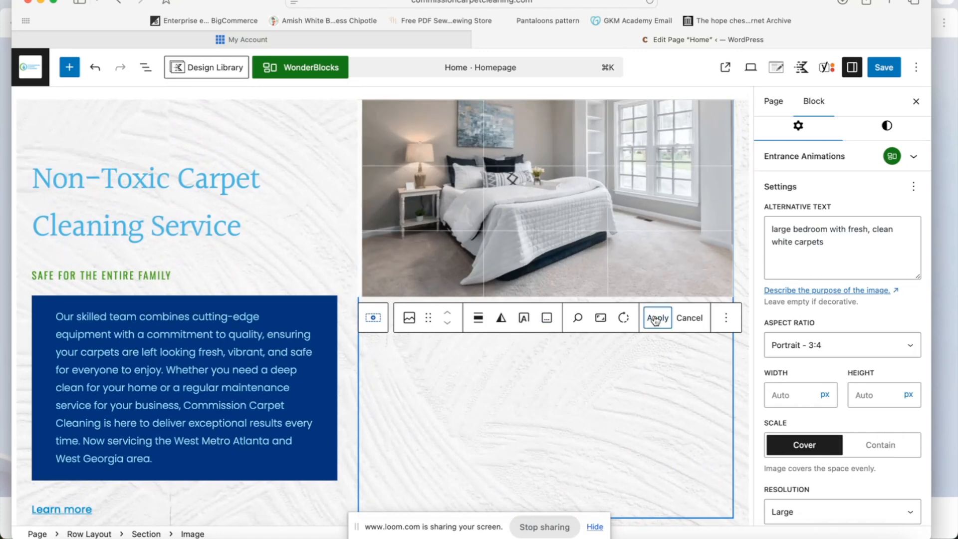
left_click(655, 318)
Step: Set the bedroom photo's resolution to Full Size
scroll(601, 371, "down", 3)
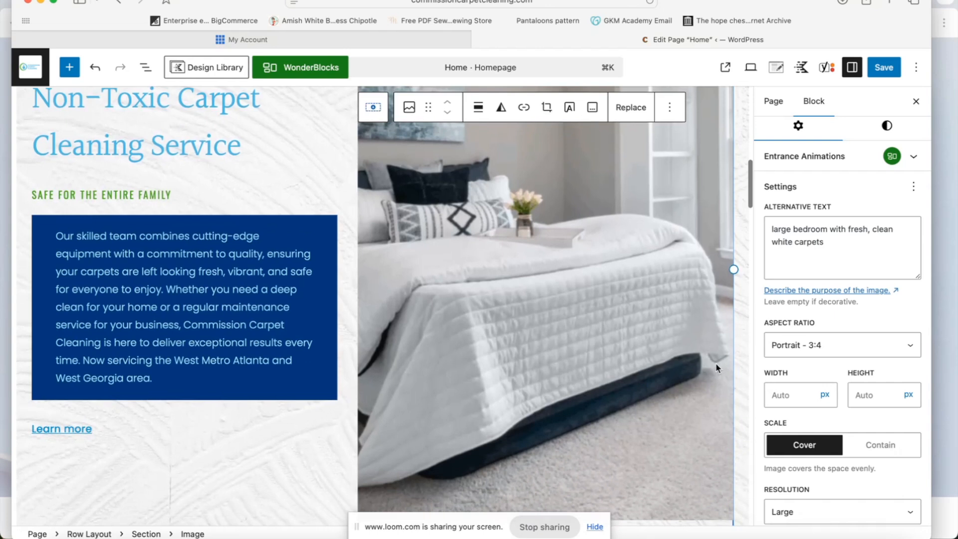
scroll(799, 400, "down", 2)
scroll(746, 414, "down", 1)
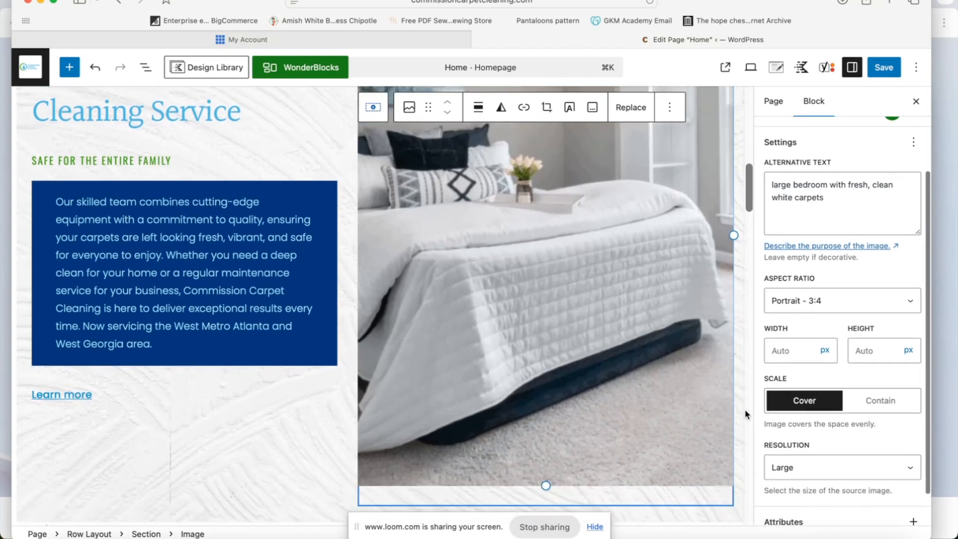
scroll(745, 413, "down", 1)
left_click(823, 472)
left_click(801, 474)
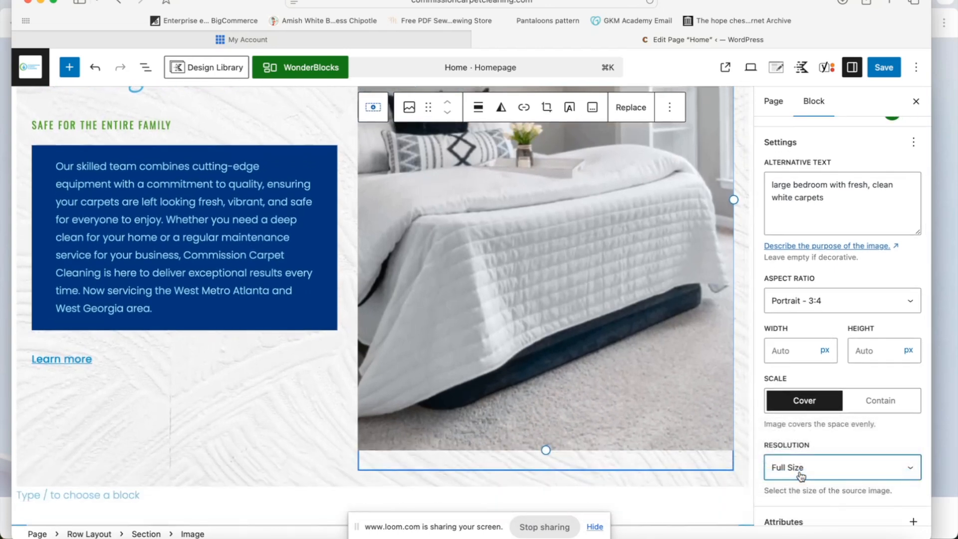
scroll(719, 430, "up", 2)
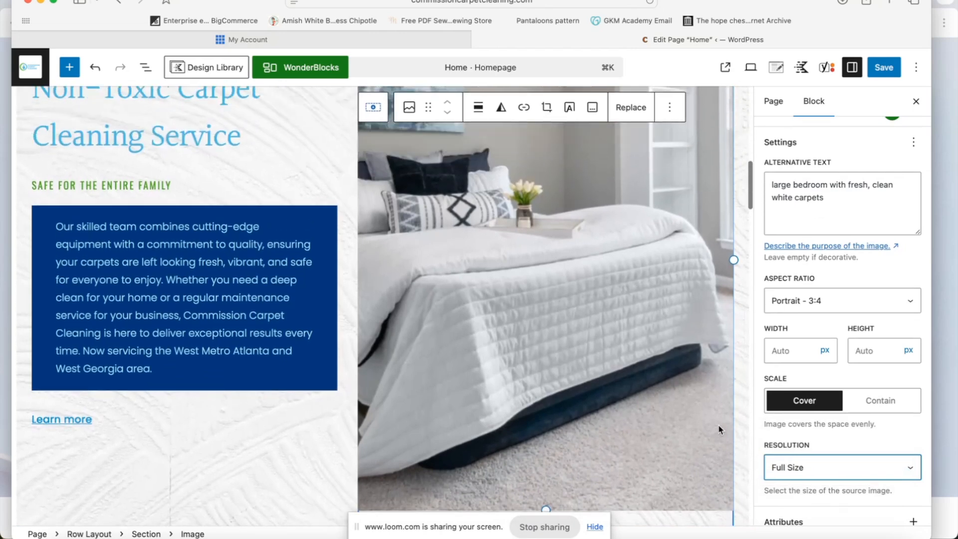
scroll(719, 430, "up", 2)
scroll(656, 386, "down", 3)
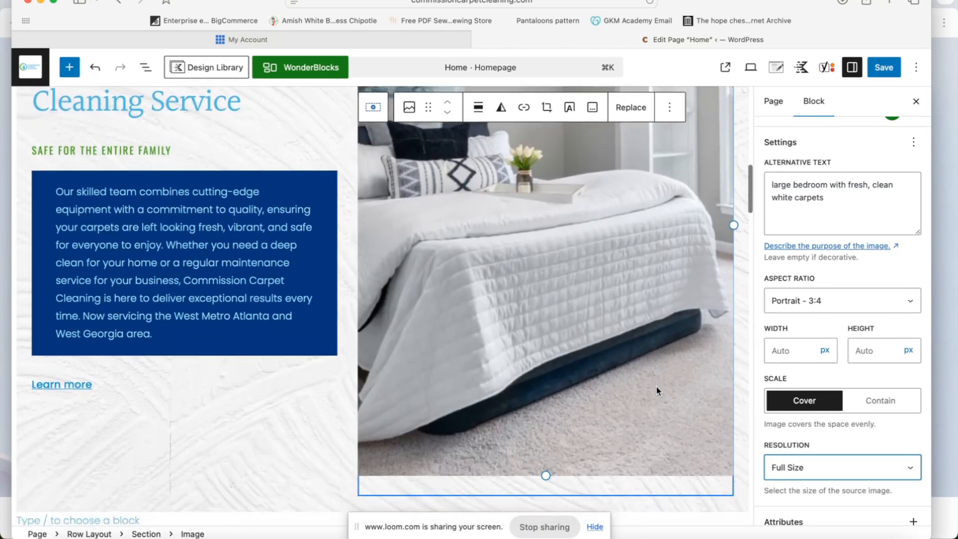
scroll(657, 386, "down", 2)
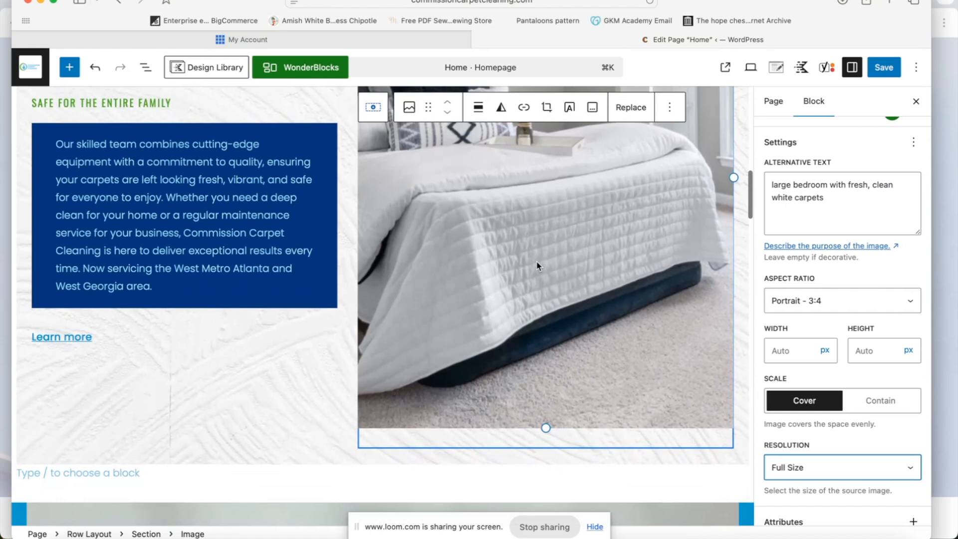
scroll(617, 371, "up", 3)
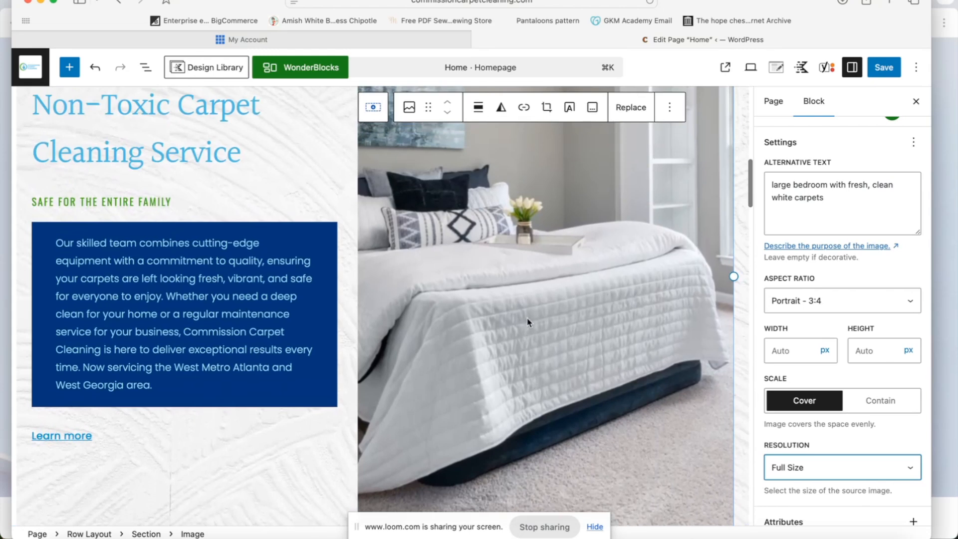
scroll(557, 290, "down", 1)
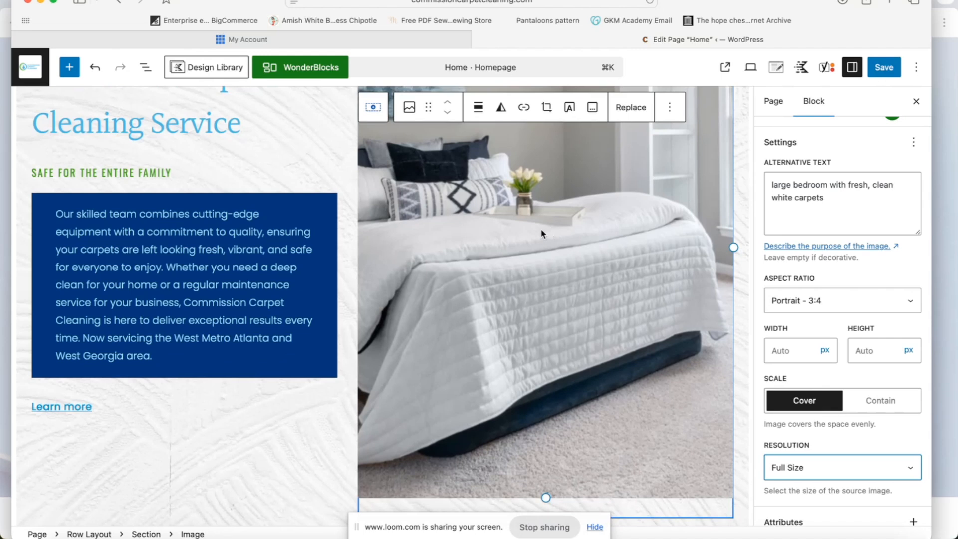
scroll(357, 240, "down", 5)
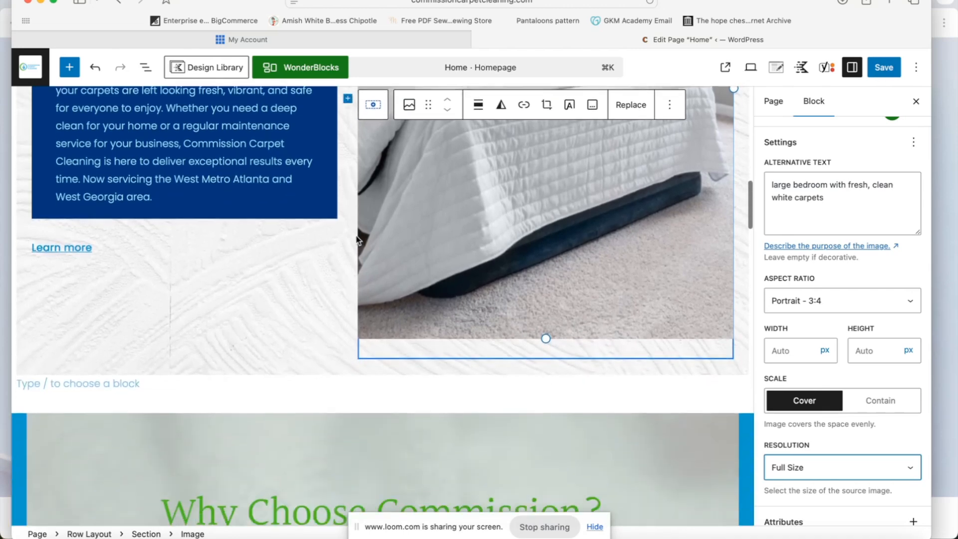
scroll(357, 240, "down", 10)
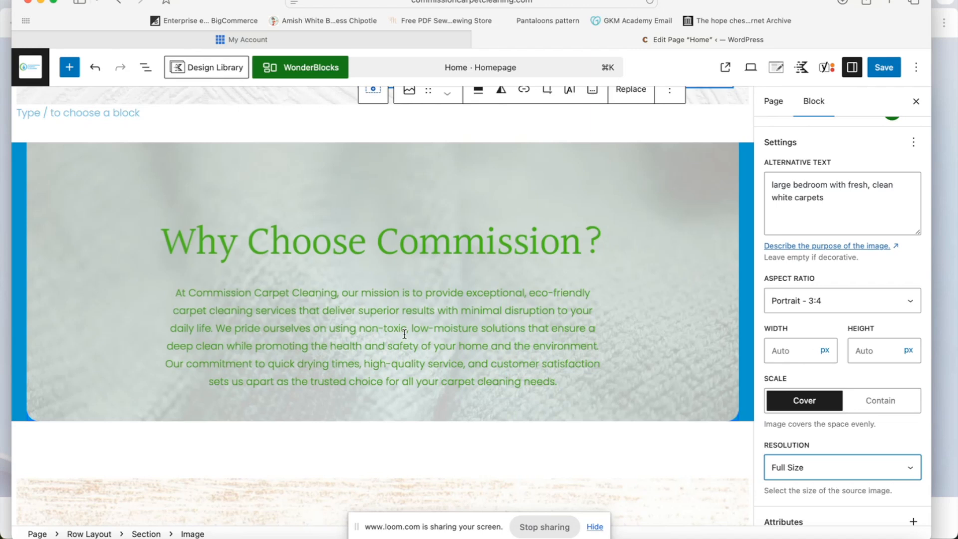
Step: Select the 'Why Choose Commission?' heading text and close the block settings sidebar
scroll(399, 327, "down", 1)
left_click(353, 234)
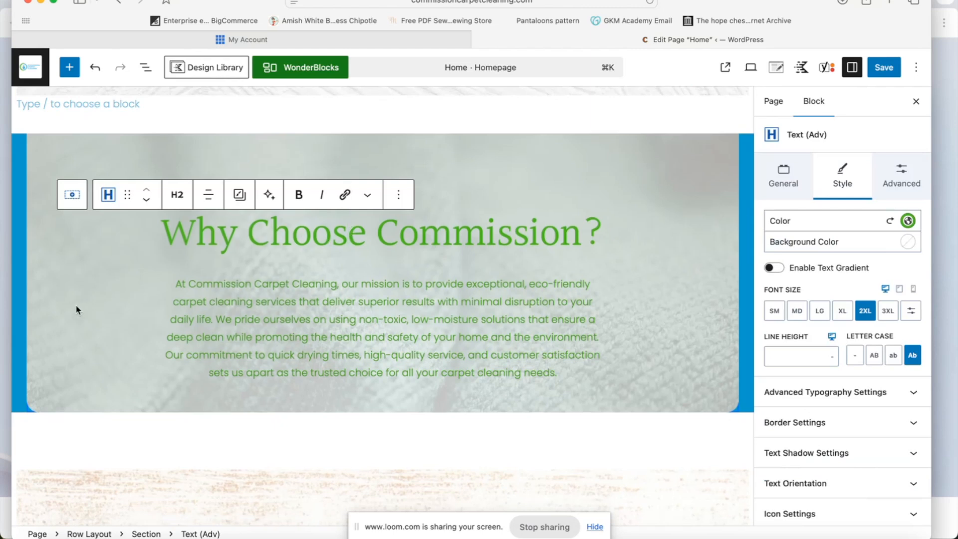
scroll(412, 275, "up", 3)
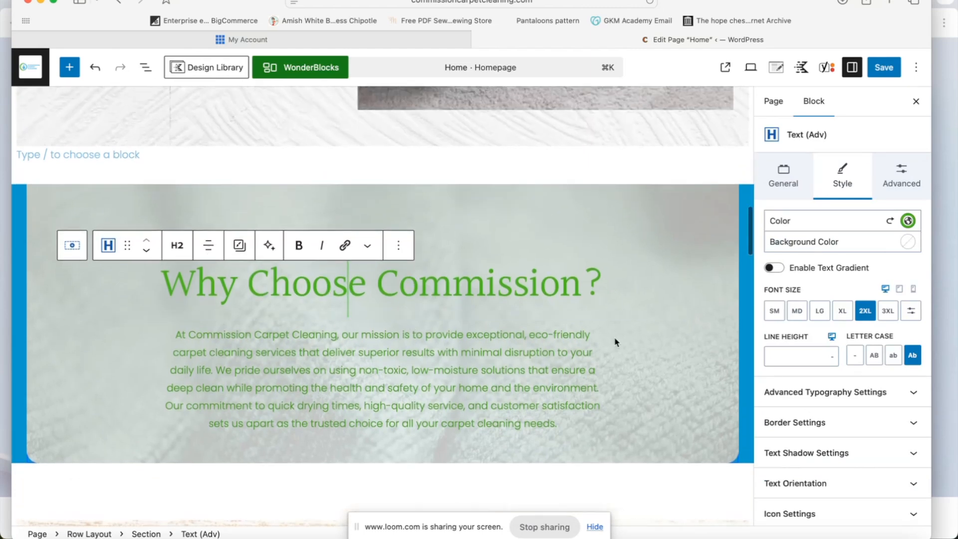
scroll(619, 279, "down", 3)
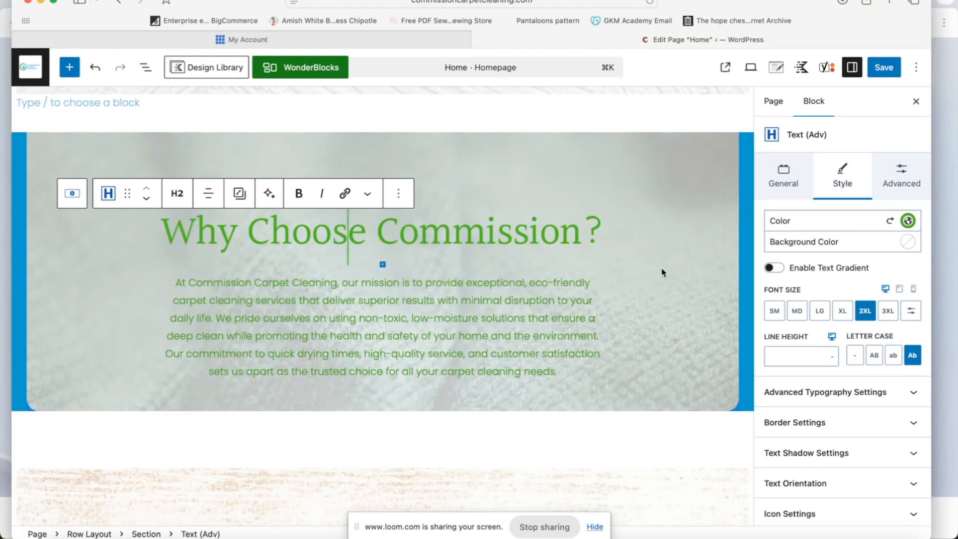
scroll(642, 274, "down", 1)
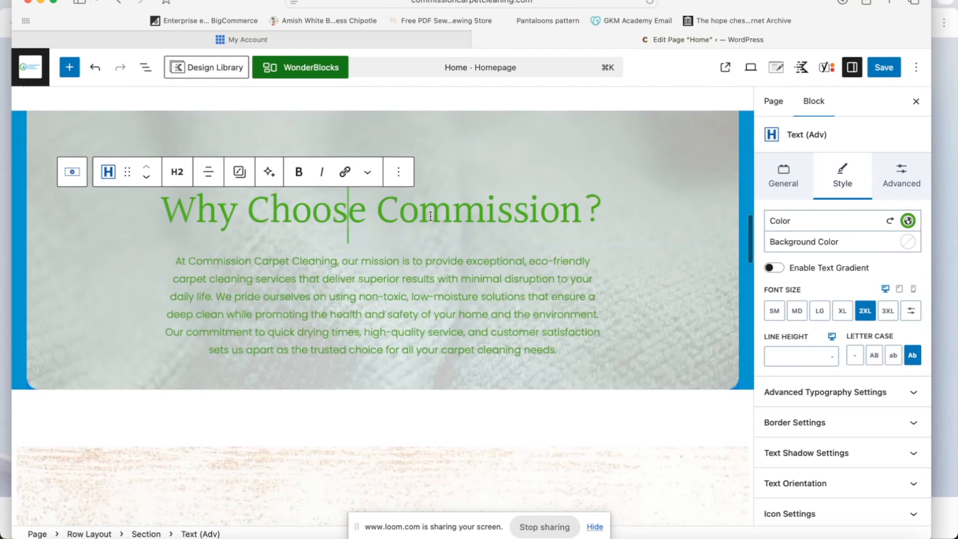
left_click(453, 215)
left_click_drag(606, 206, 175, 203)
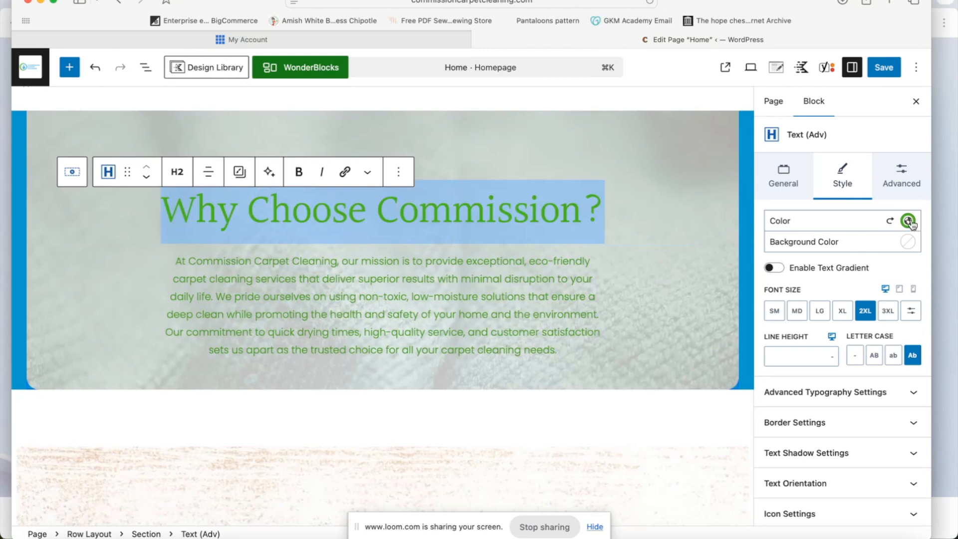
left_click(852, 67)
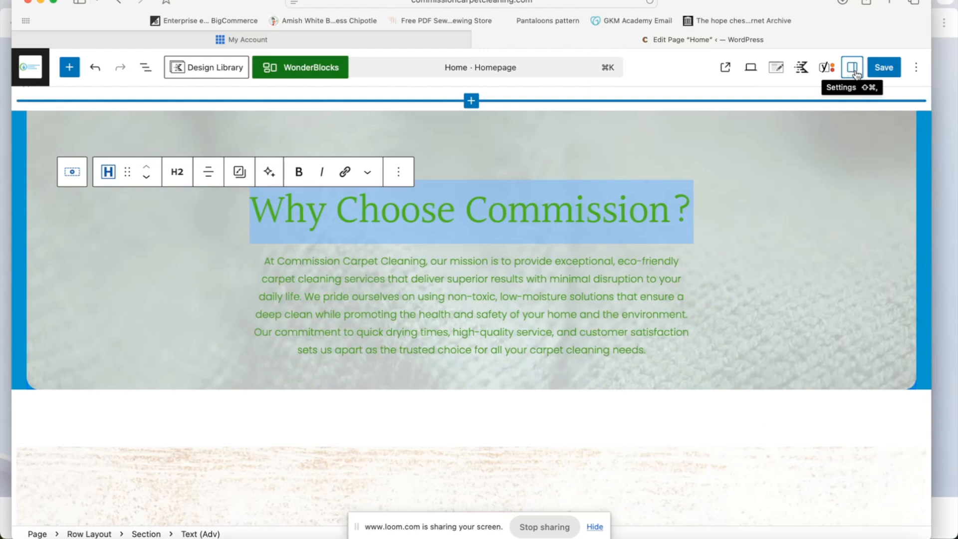
Step: Set the 'Why Choose Commission?' heading text colour to dark green 246904
left_click(855, 70)
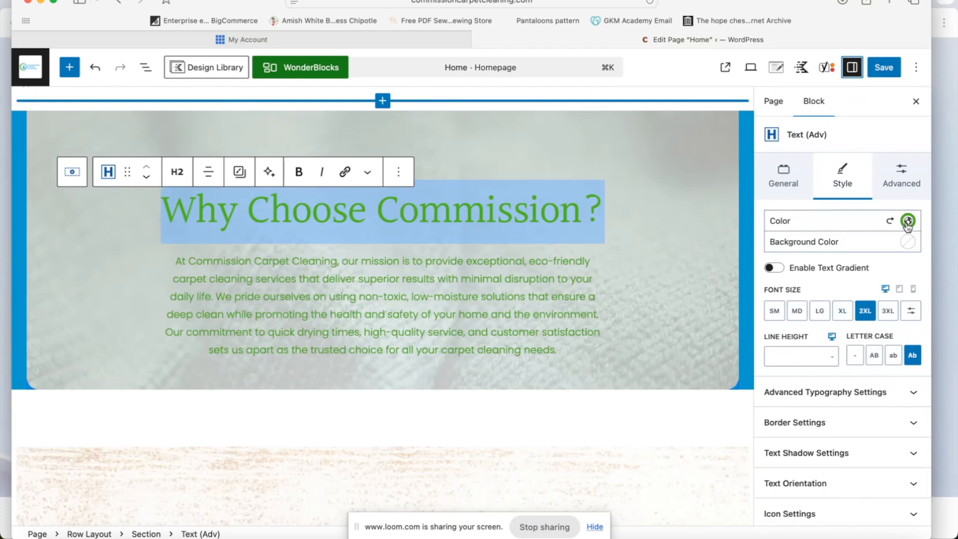
left_click(908, 221)
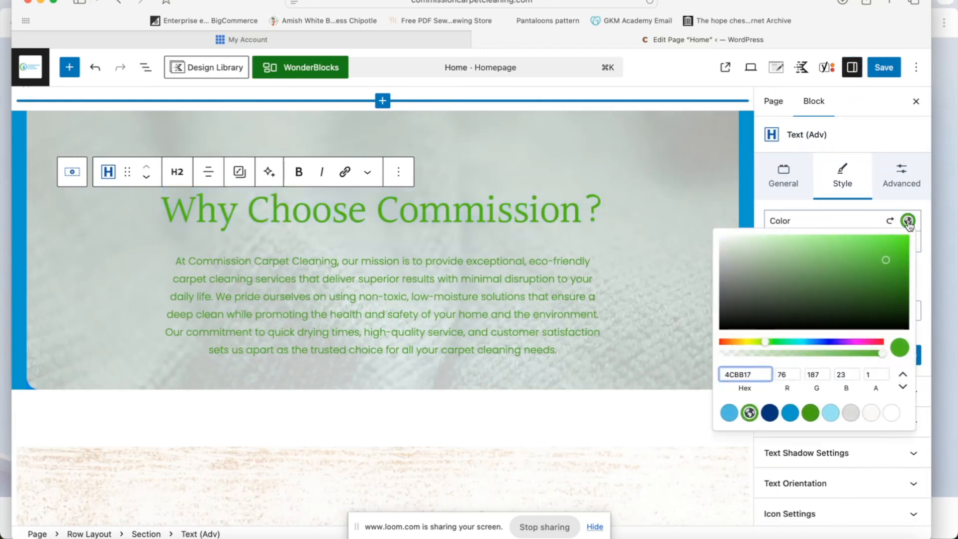
left_click(905, 302)
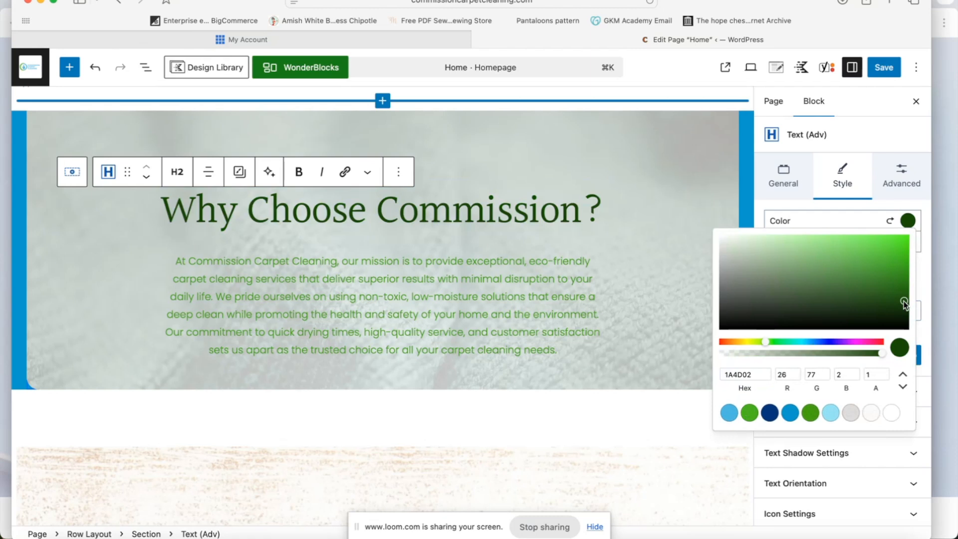
left_click_drag(904, 304, 902, 294)
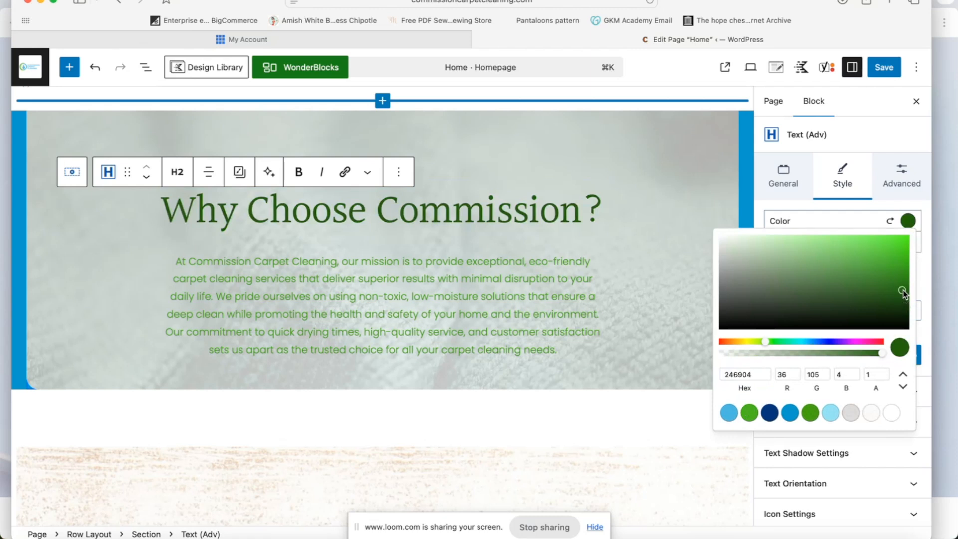
Step: Colour the paragraph text beneath the heading green 4C991B
left_click(389, 297)
left_click_drag(177, 259, 604, 358)
left_click(908, 220)
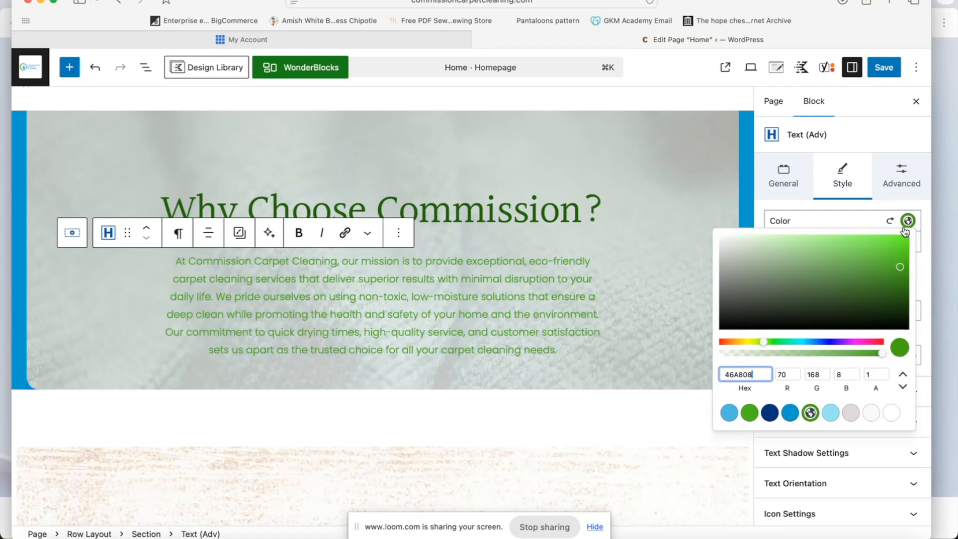
left_click(902, 295)
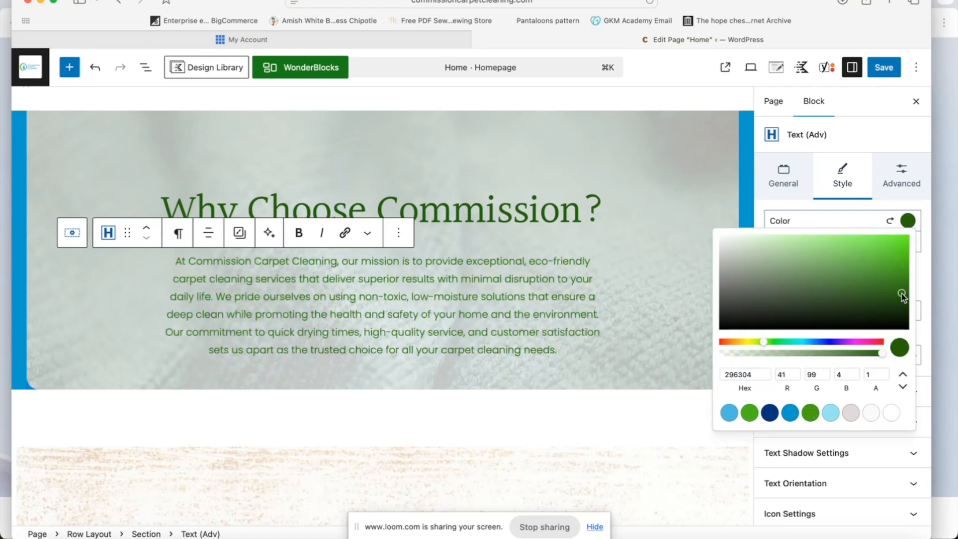
left_click_drag(902, 295, 876, 273)
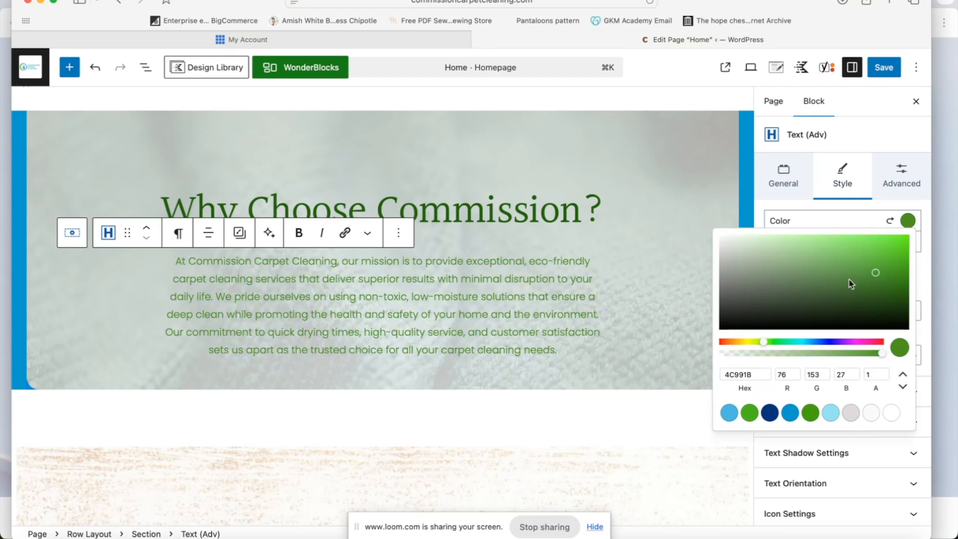
scroll(508, 243, "down", 2)
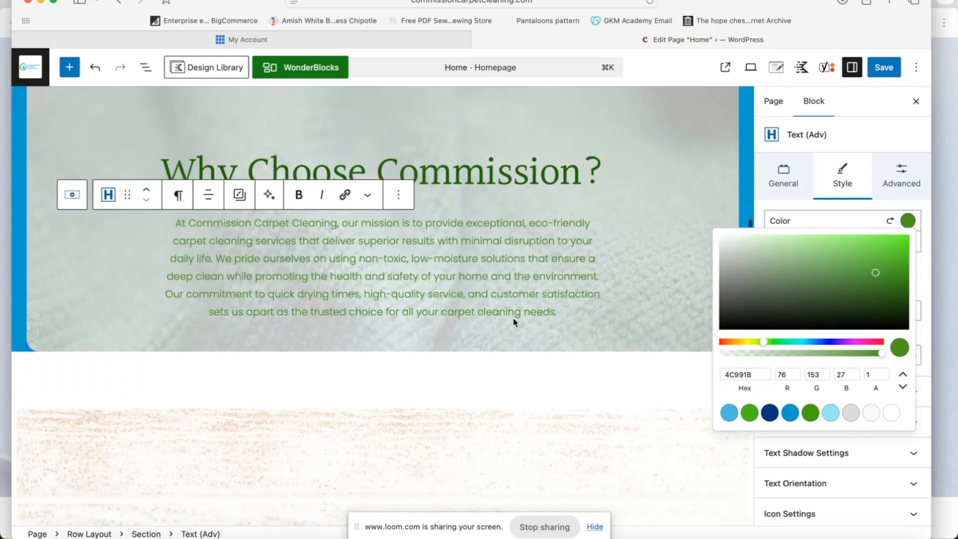
left_click(579, 326)
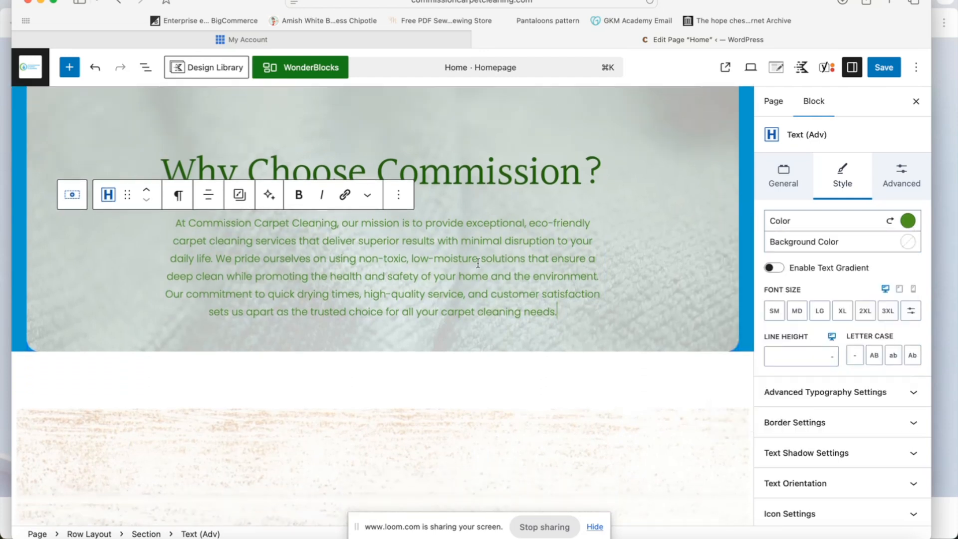
Step: Select the heading and then its parent section block
scroll(497, 301, "down", 1)
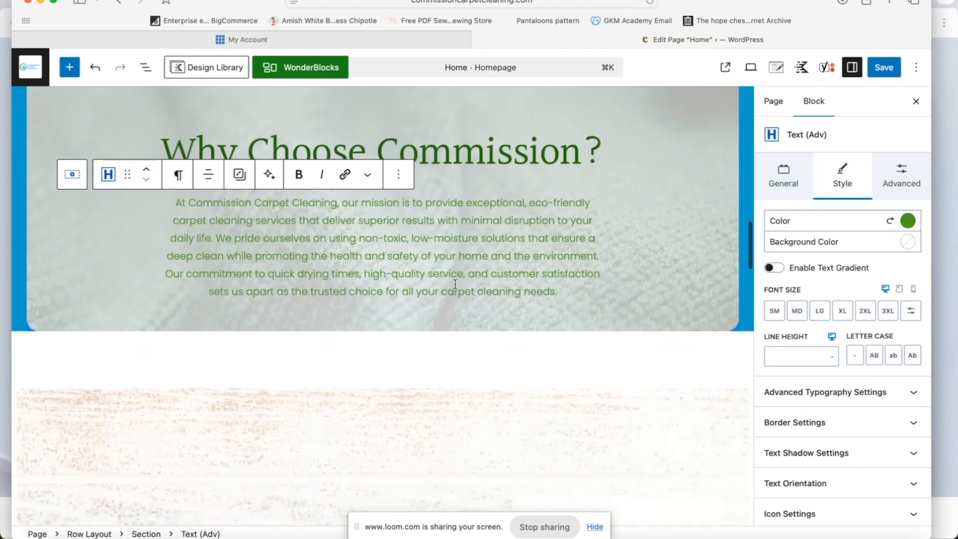
left_click(663, 162)
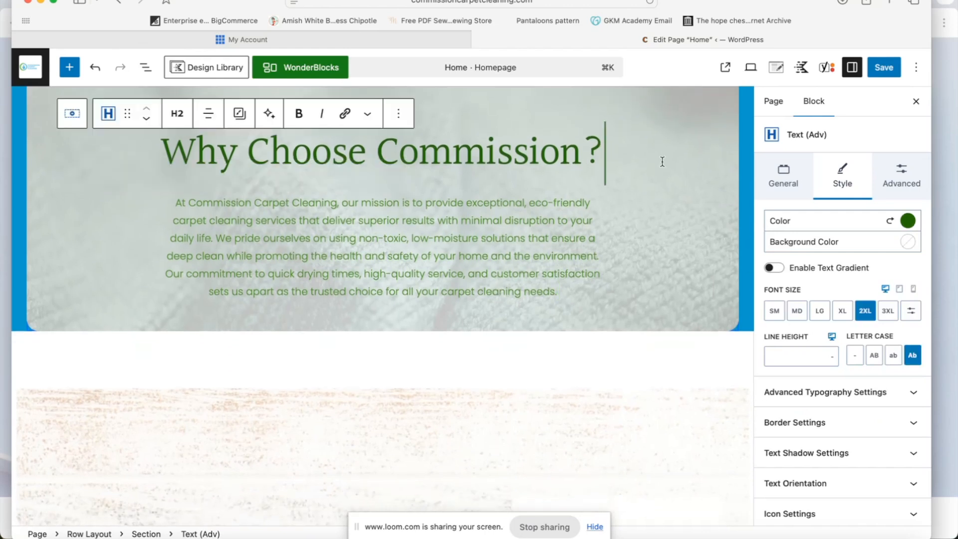
left_click(784, 172)
left_click(708, 120)
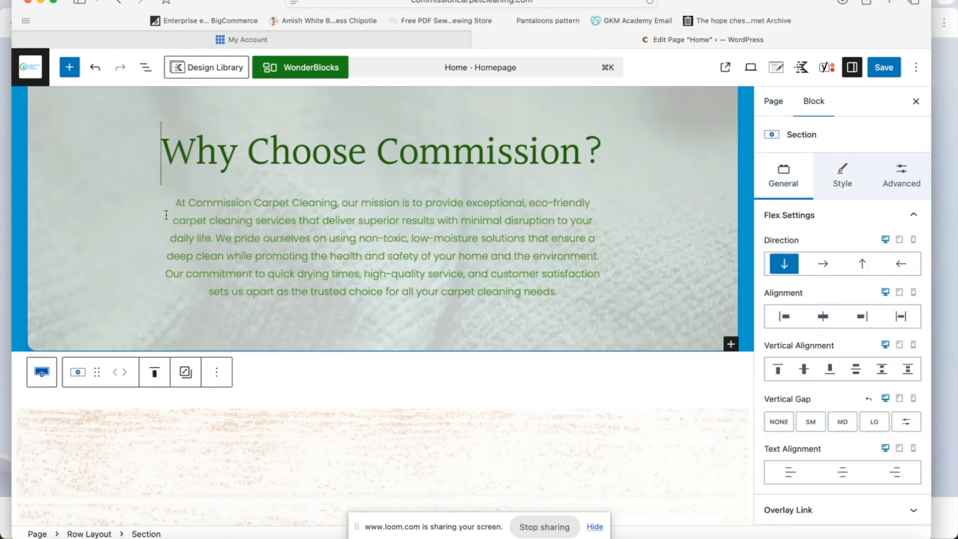
Step: Select the parent Section block and open its Style background image in the media library
left_click(78, 266)
left_click(37, 295)
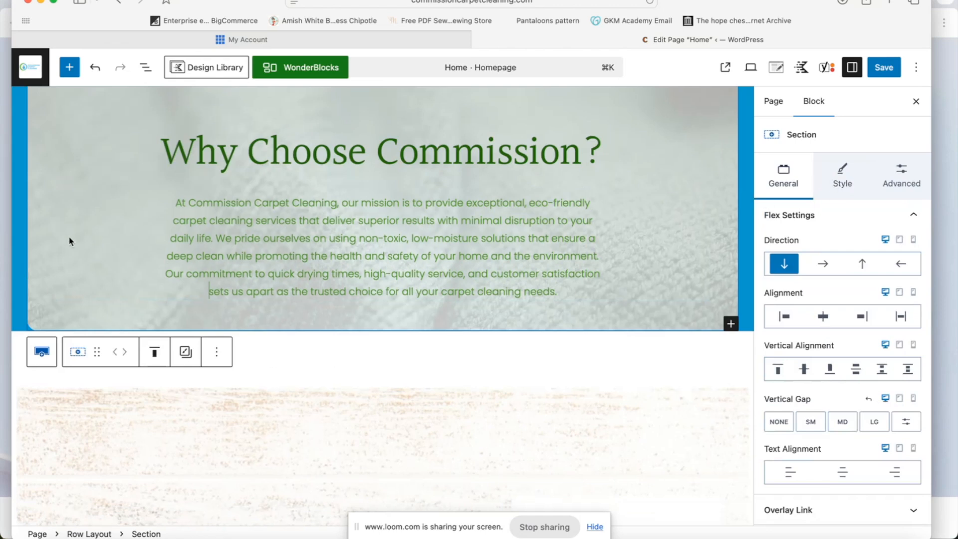
left_click(842, 175)
scroll(831, 343, "down", 5)
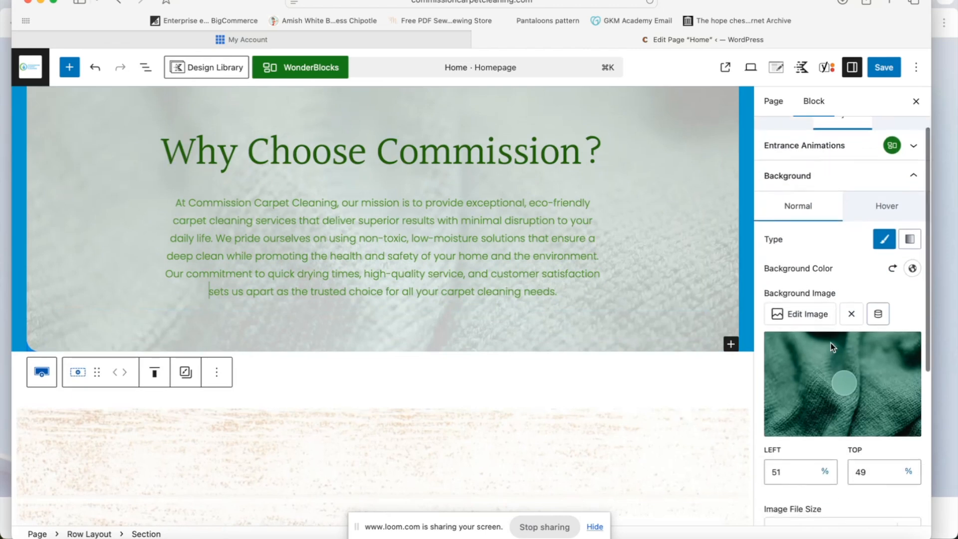
scroll(845, 370, "down", 2)
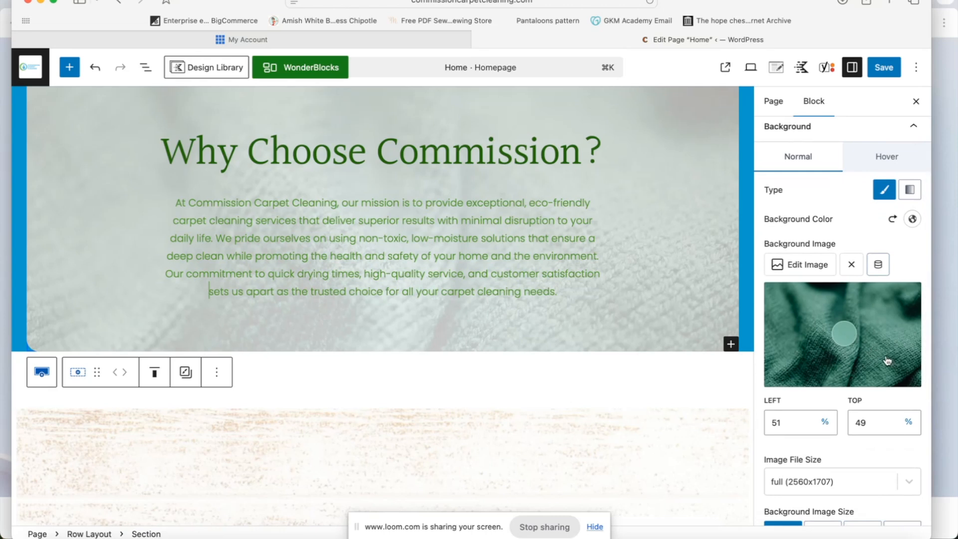
scroll(880, 360, "down", 2)
scroll(874, 357, "up", 2)
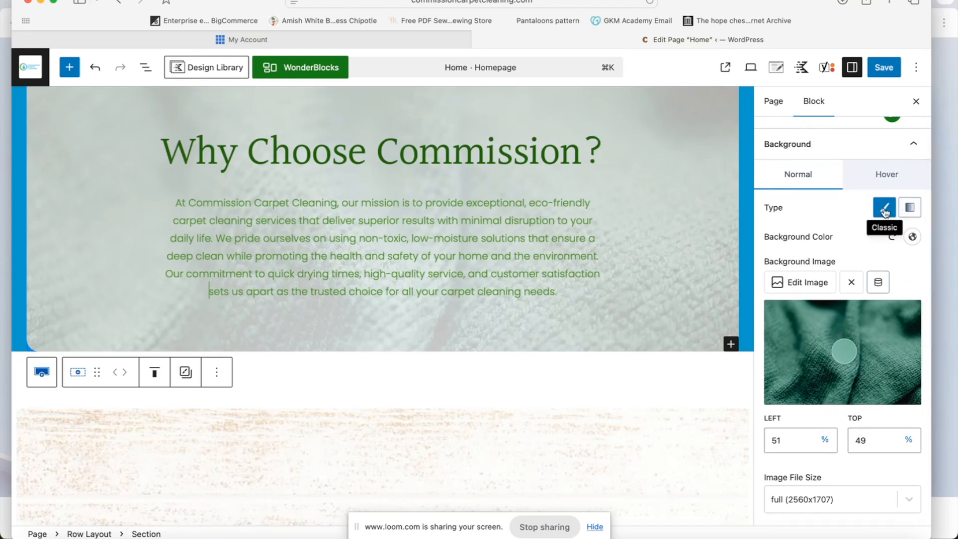
scroll(885, 212, "up", 3)
scroll(884, 212, "down", 3)
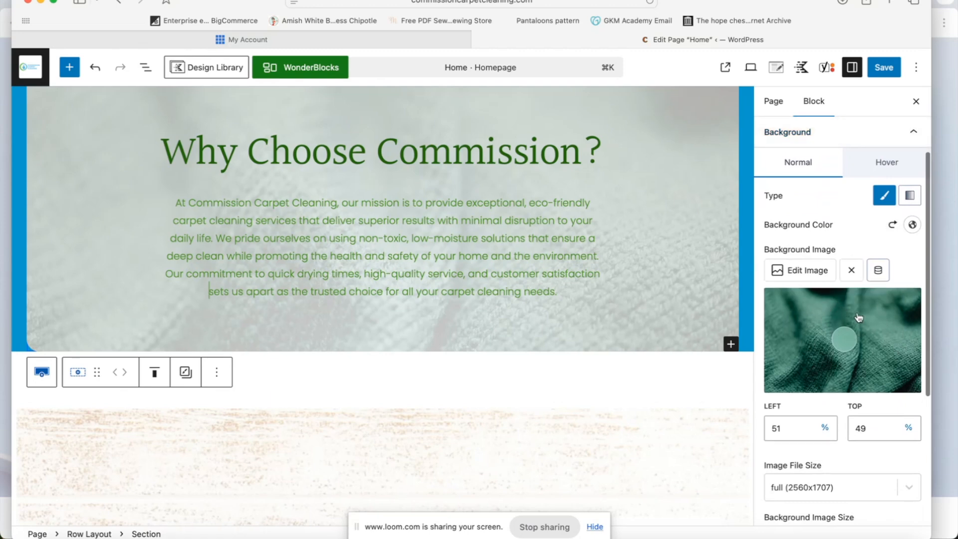
left_click(801, 273)
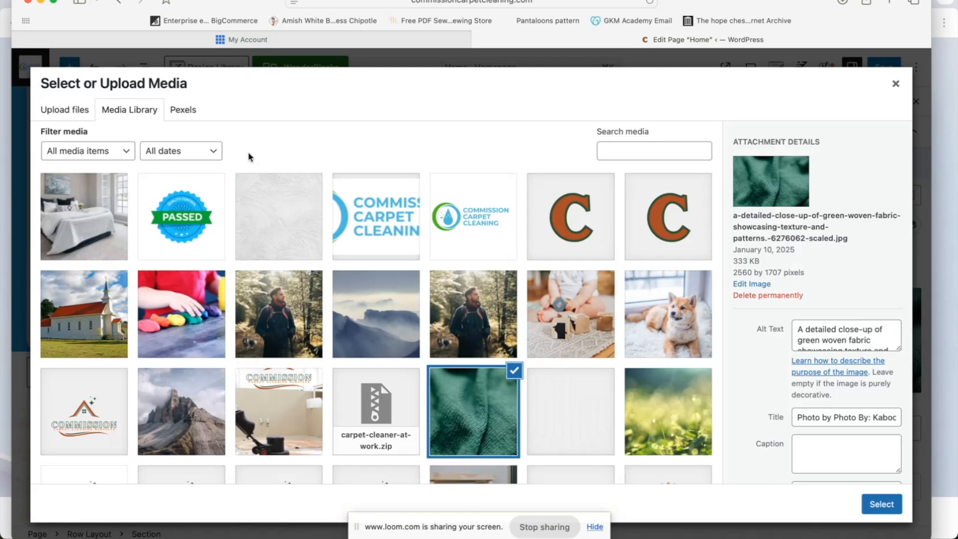
Step: Switch the media dialog to Pexels free stock photos
scroll(340, 327, "down", 3)
scroll(339, 327, "down", 5)
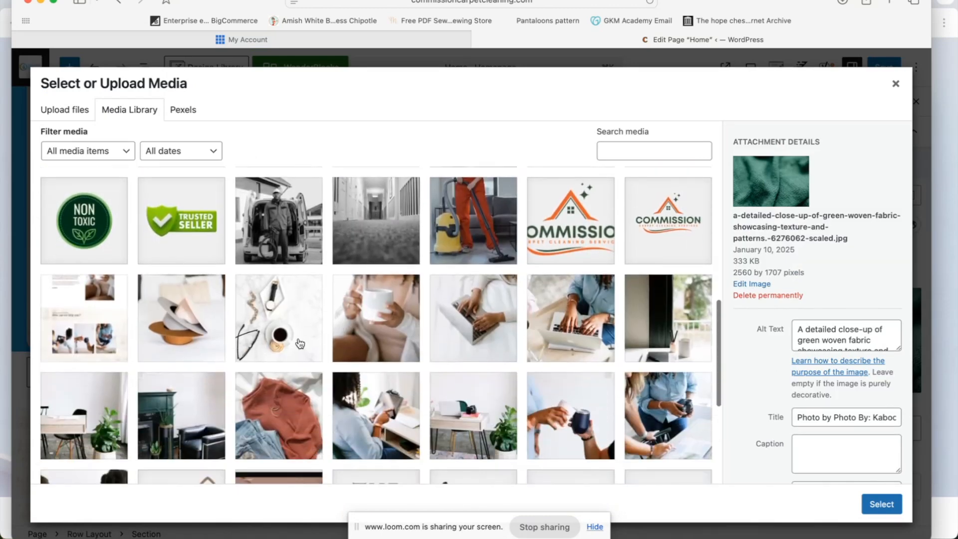
scroll(300, 344, "down", 1)
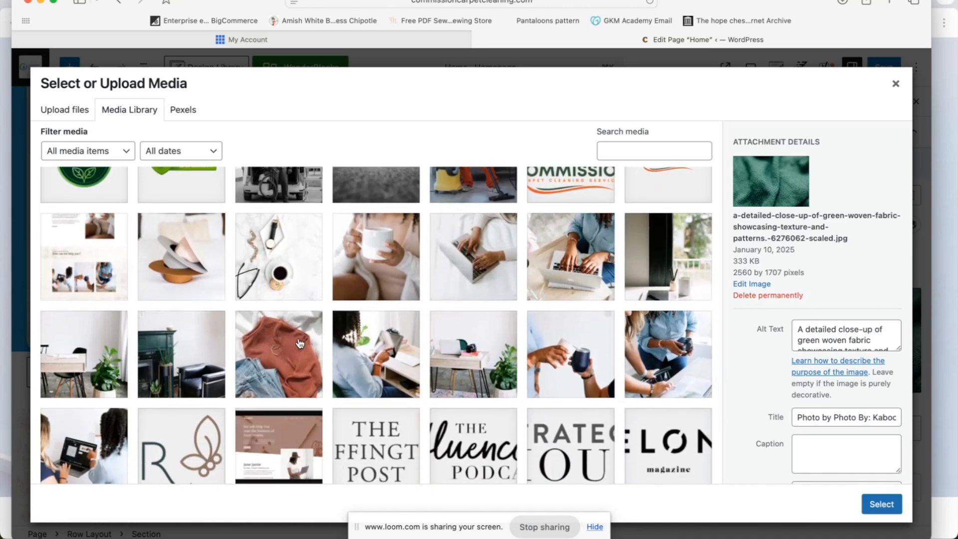
scroll(300, 344, "down", 1)
scroll(300, 344, "down", 2)
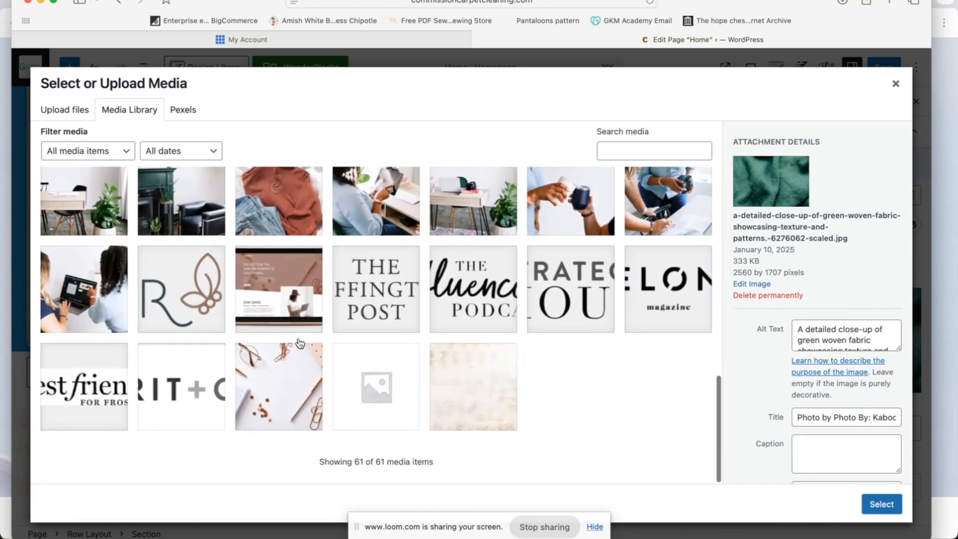
scroll(299, 343, "up", 10)
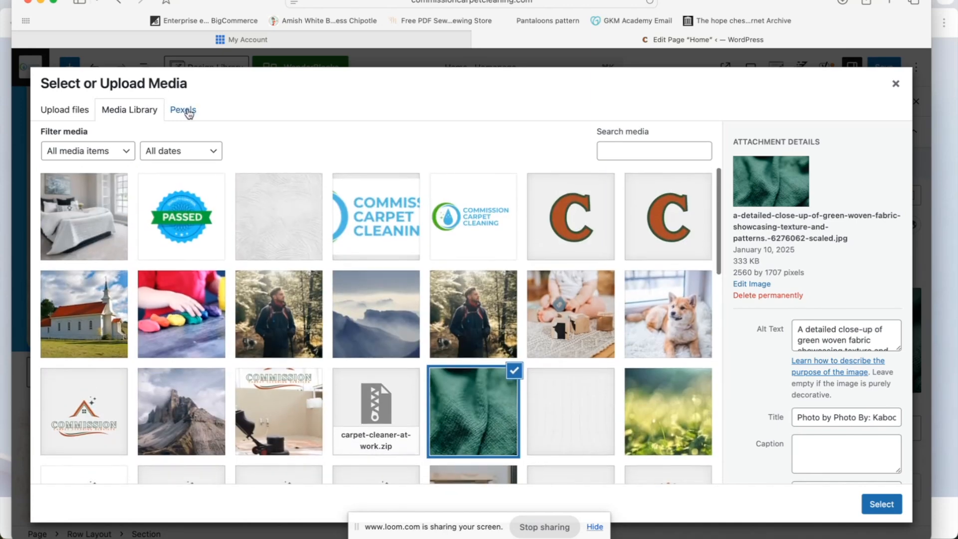
left_click(187, 114)
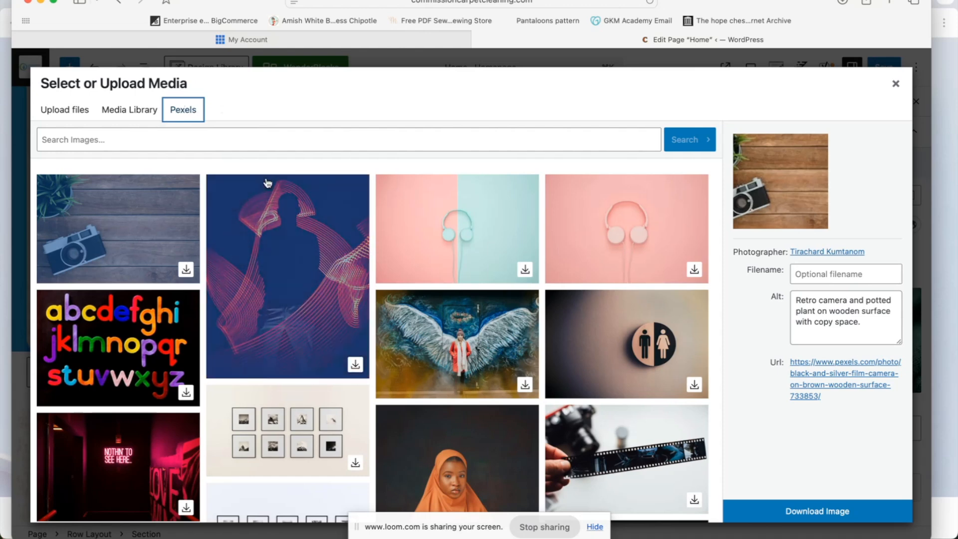
scroll(349, 181, "down", 8)
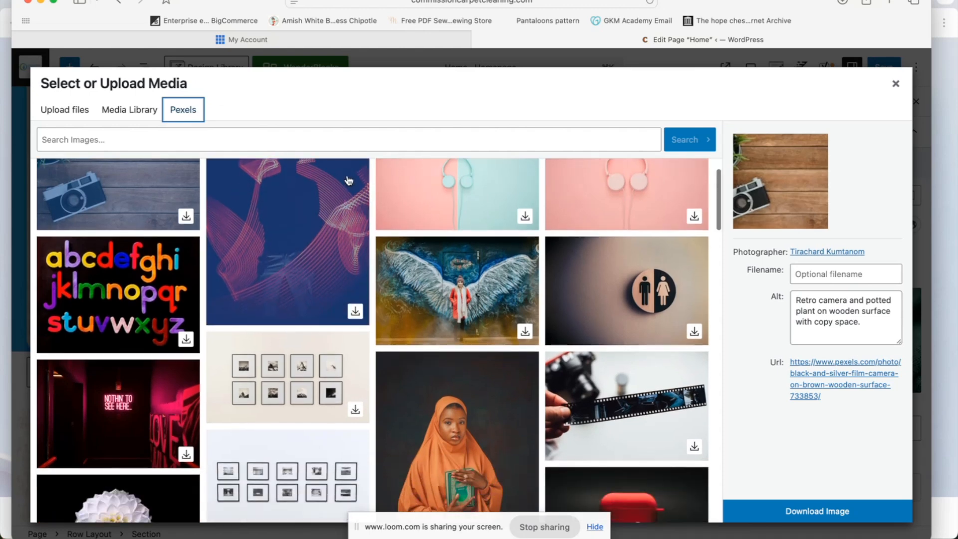
scroll(348, 180, "up", 6)
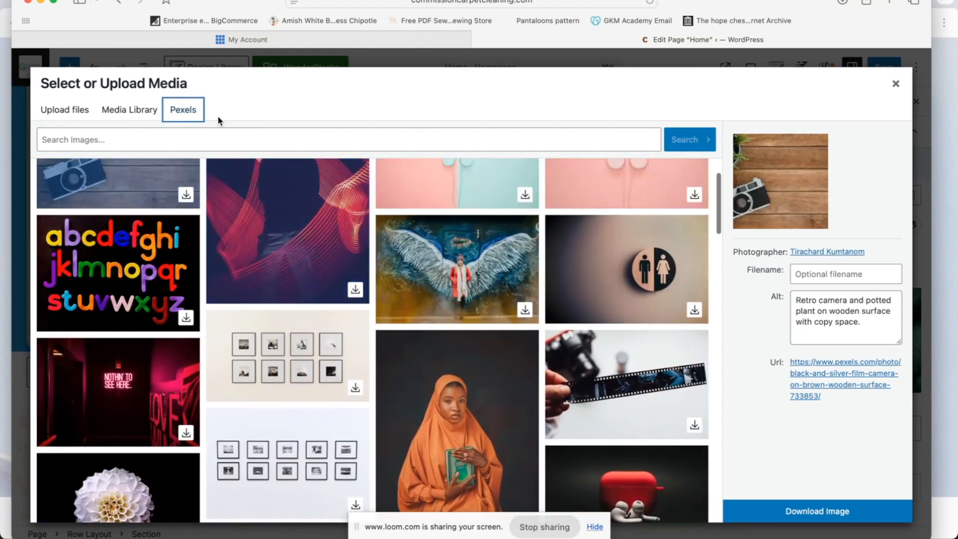
Step: Search Pexels for 'carpet' and scroll through the results back to the top
left_click(175, 142)
type("carpet")
key("Return")
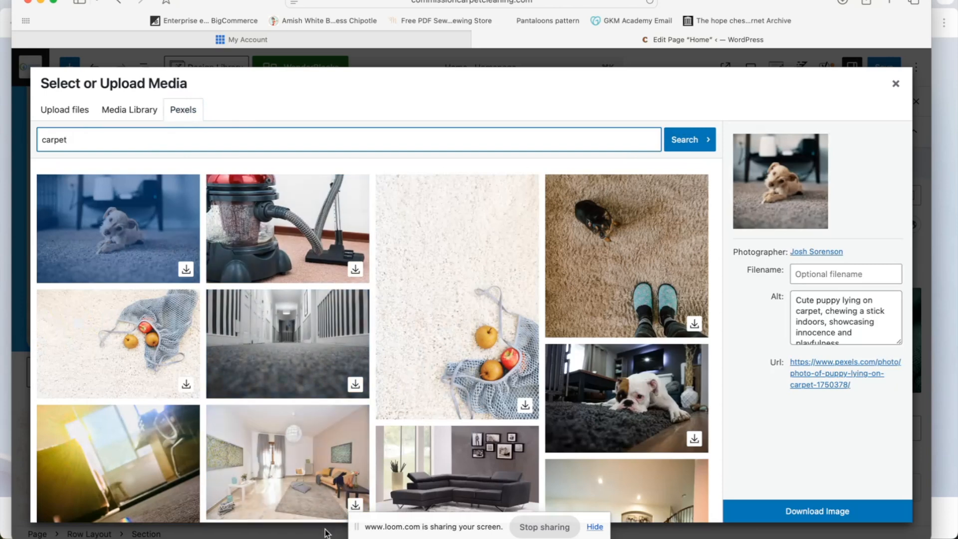
scroll(309, 489, "down", 4)
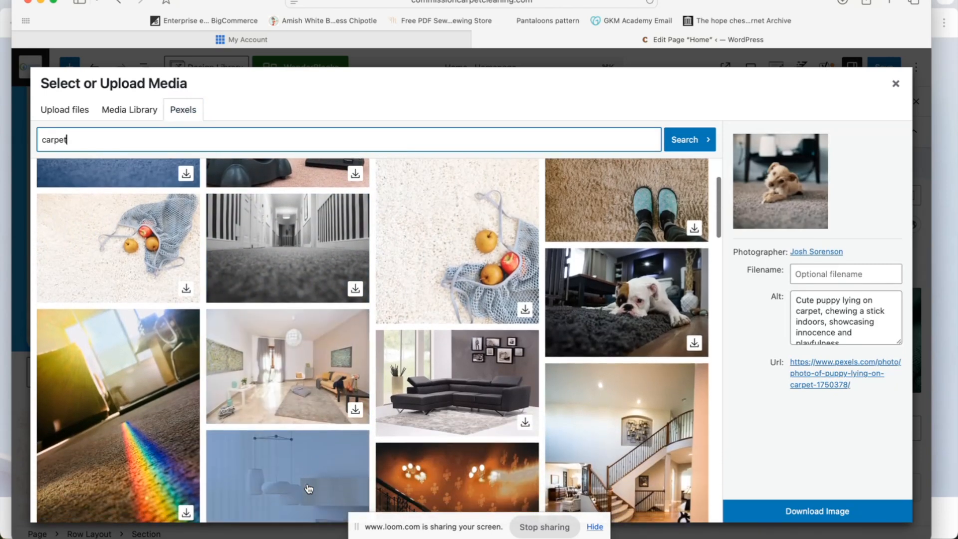
scroll(309, 488, "down", 4)
scroll(293, 440, "down", 5)
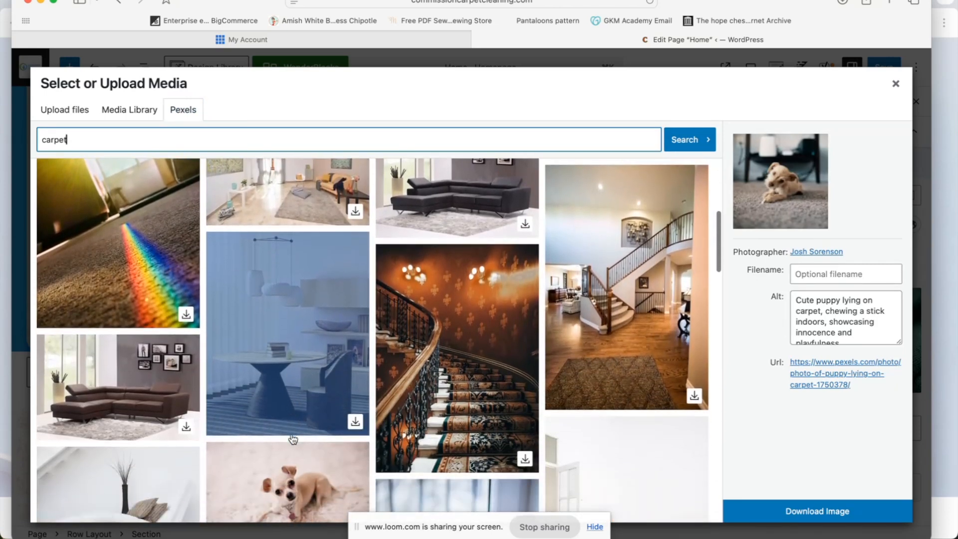
scroll(293, 436, "down", 2)
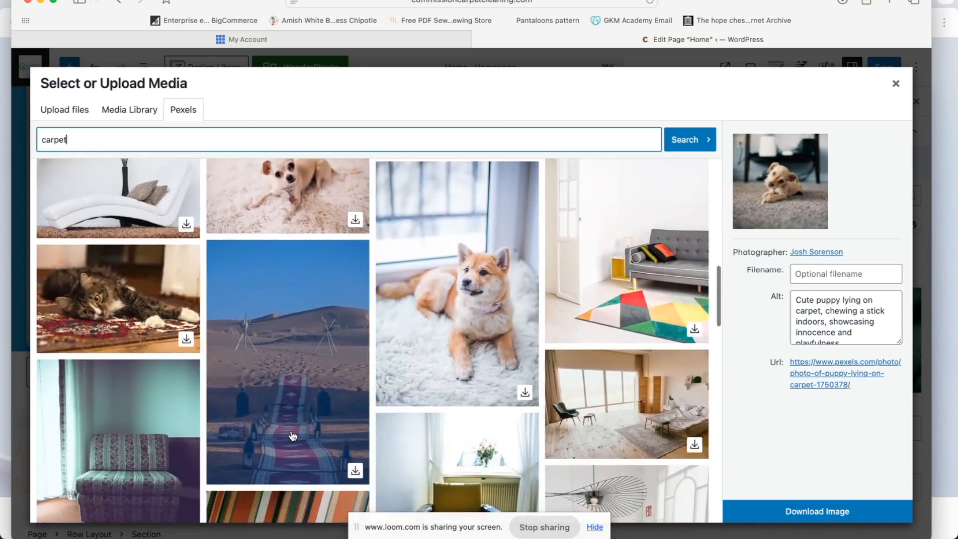
scroll(260, 382, "down", 4)
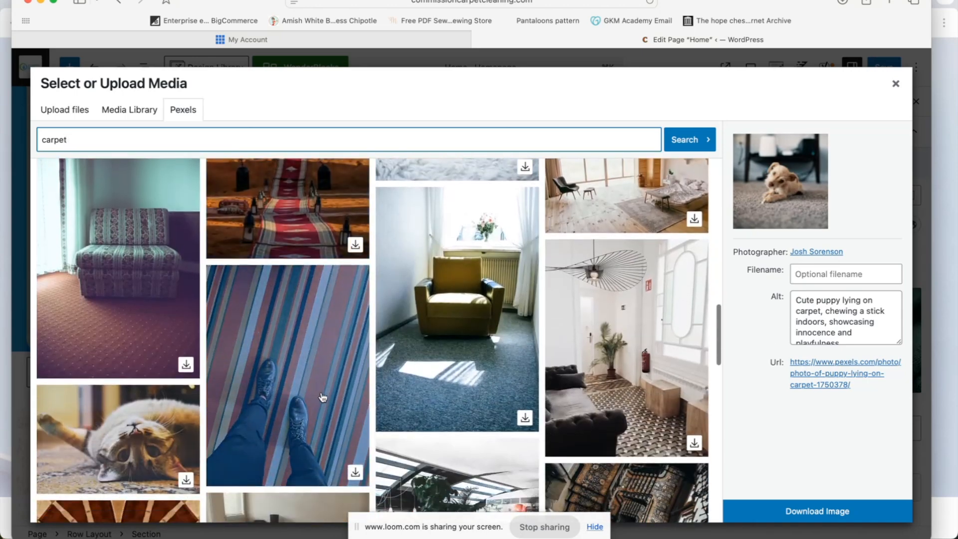
scroll(323, 402, "down", 6)
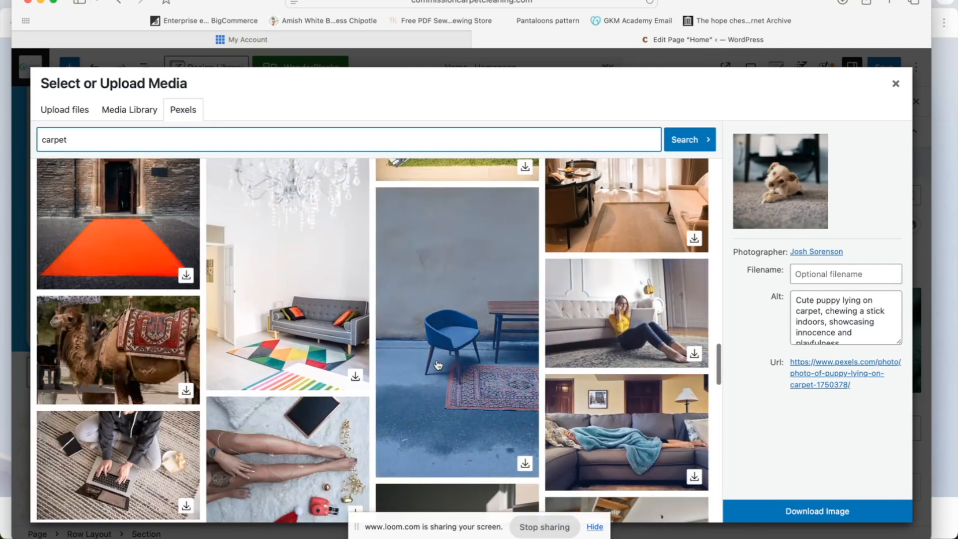
scroll(437, 363, "up", 10)
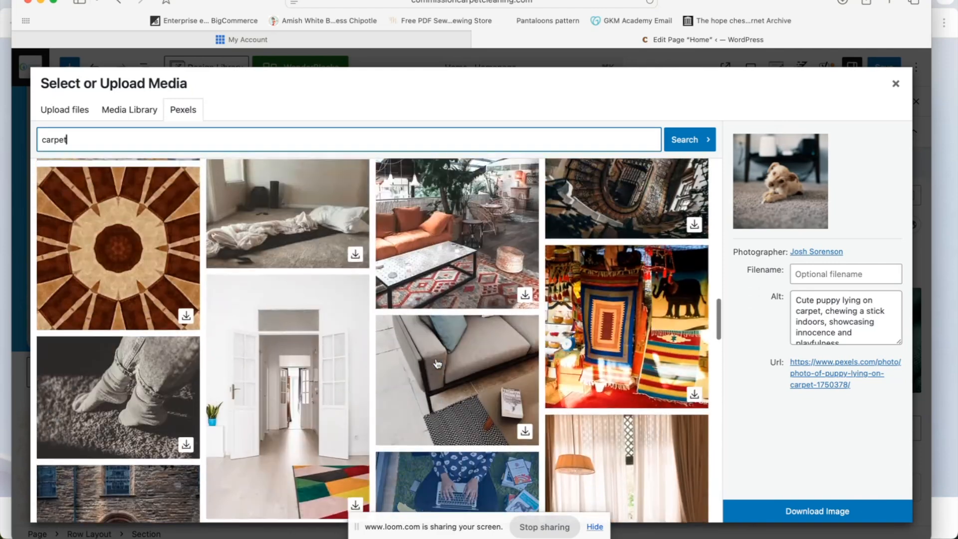
scroll(437, 363, "up", 10)
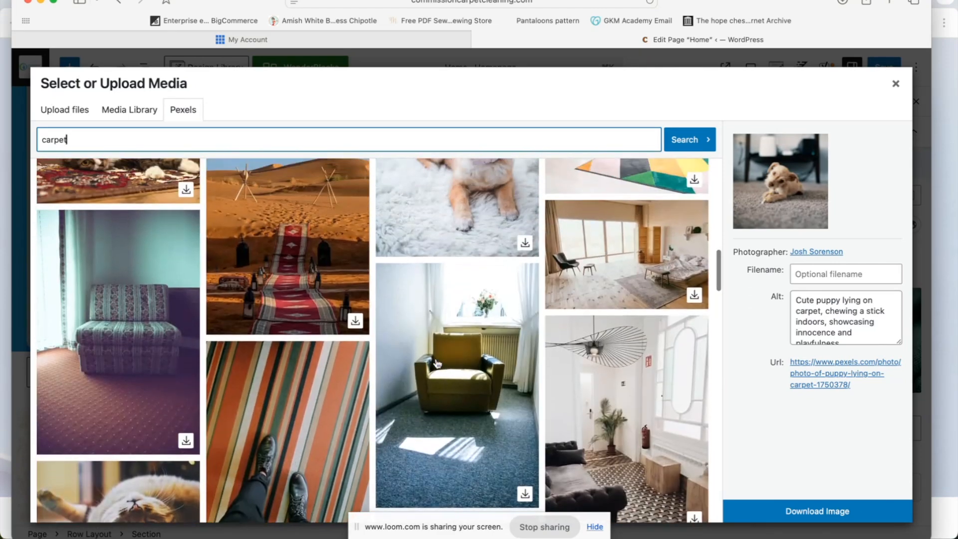
scroll(437, 363, "up", 10)
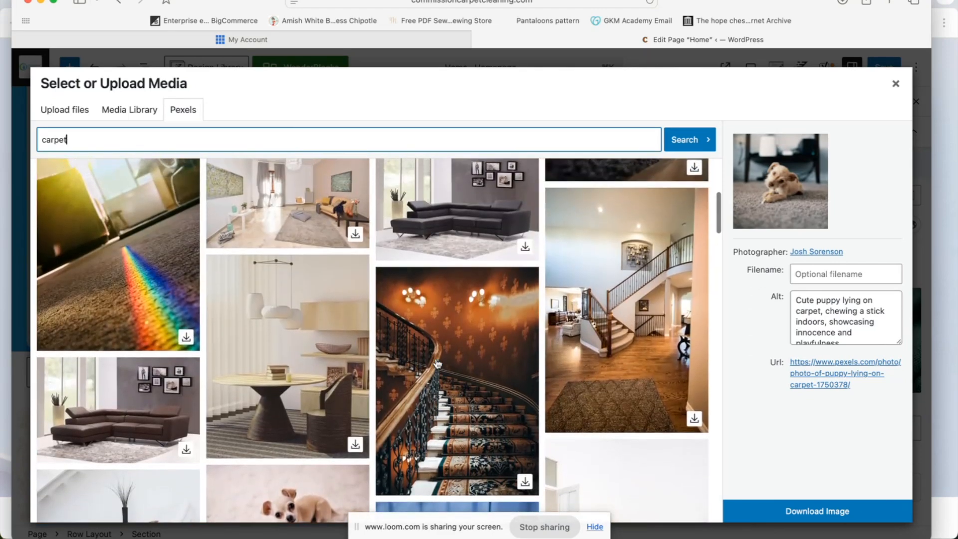
scroll(437, 363, "up", 10)
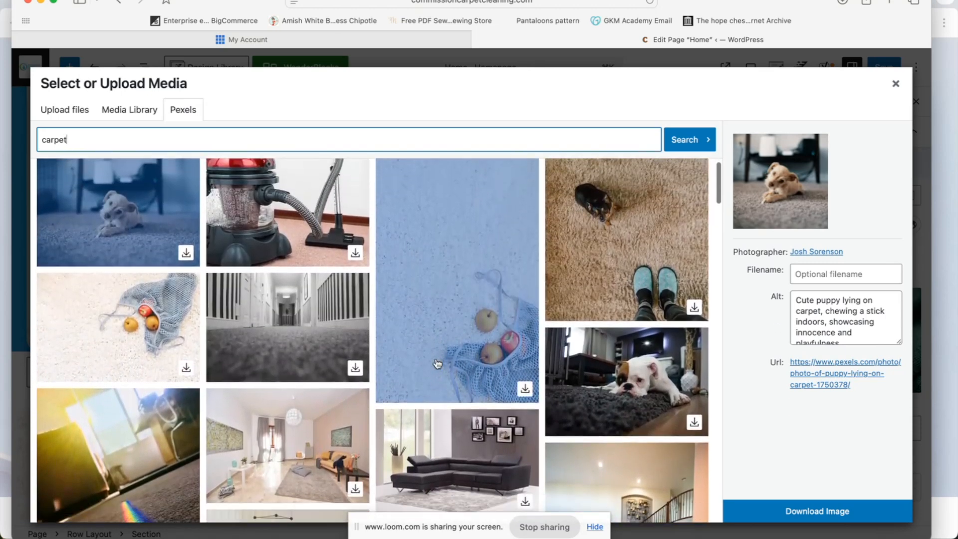
Step: Download the Pexels apples-in-mesh-bag carpet photo and select it as the section background
left_click(125, 334)
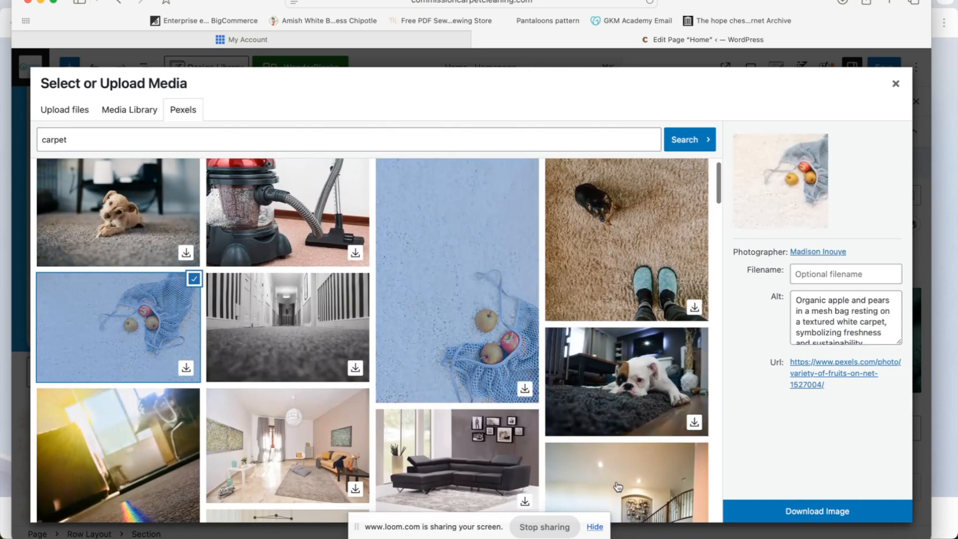
left_click(797, 514)
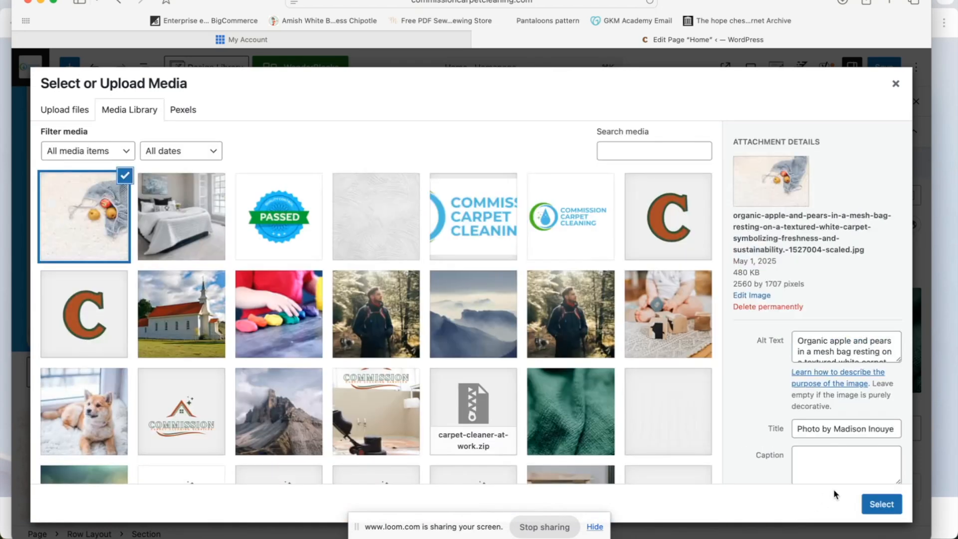
left_click(853, 428)
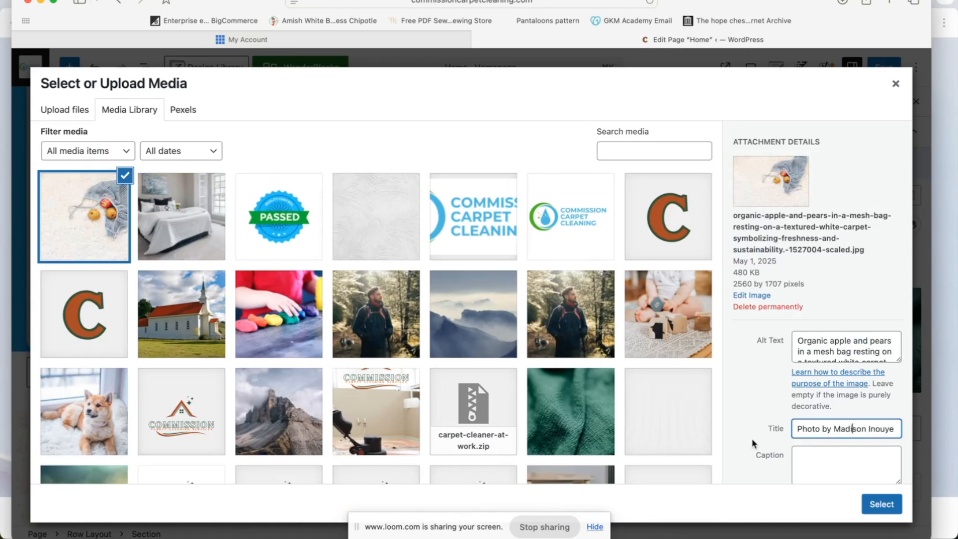
left_click(882, 505)
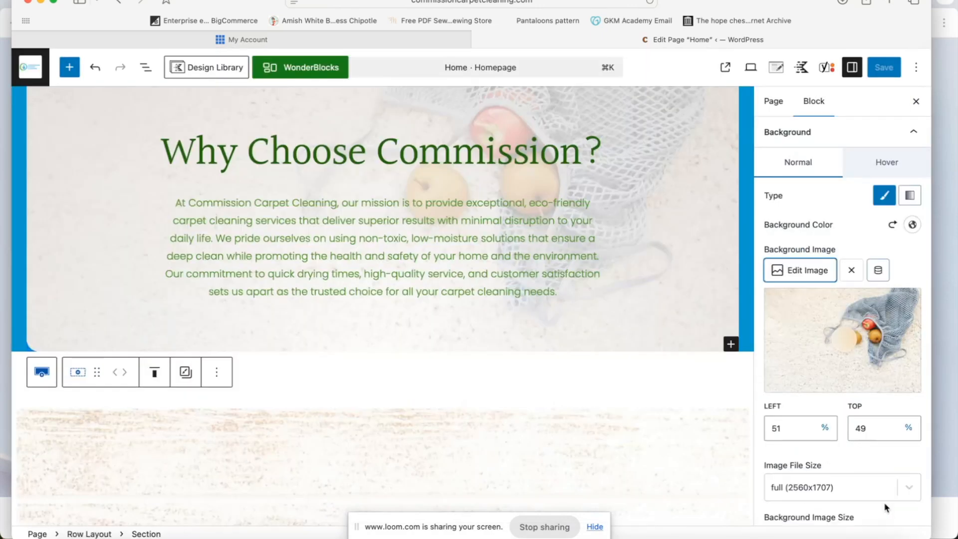
Step: Select the section and switch its background from Contain back to Cover
scroll(509, 441, "up", 3)
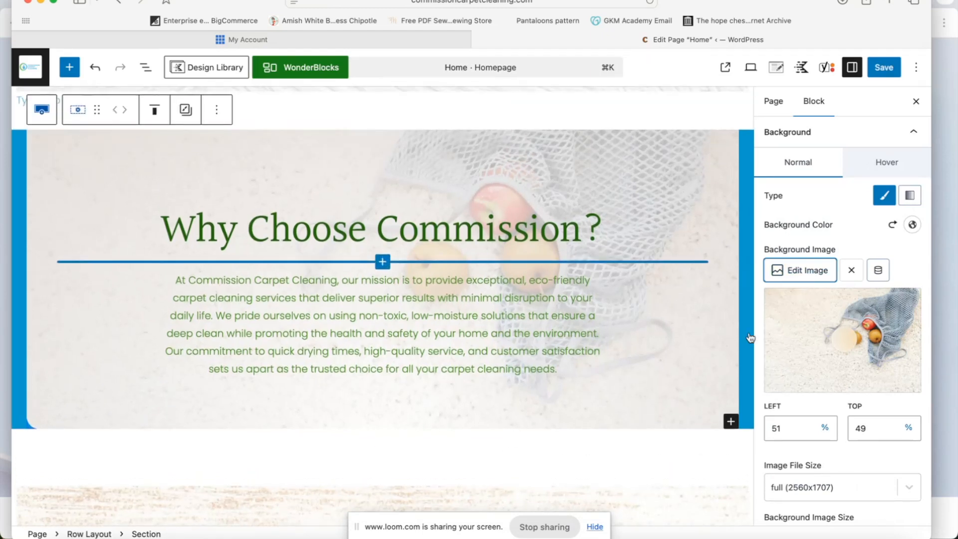
left_click(693, 313)
left_click(705, 148)
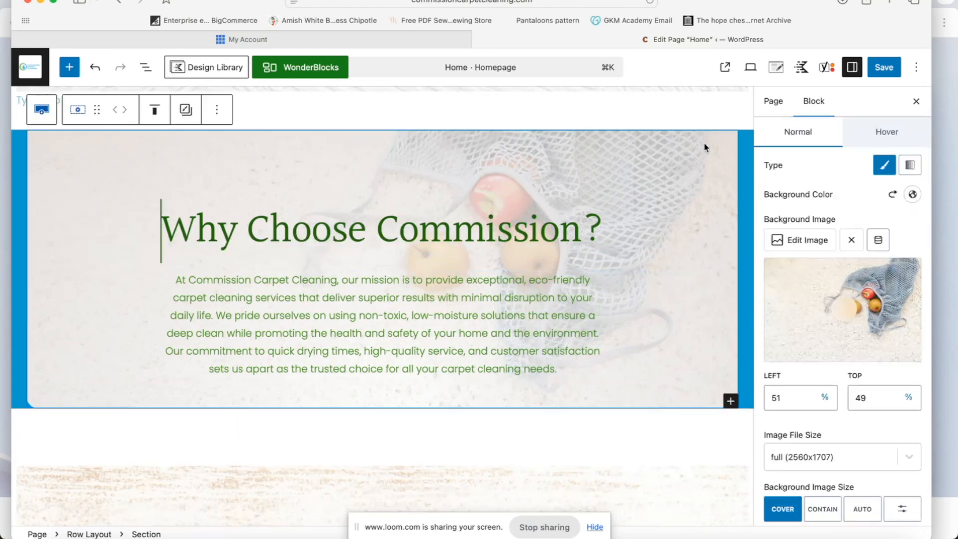
scroll(842, 304, "down", 3)
scroll(841, 305, "down", 4)
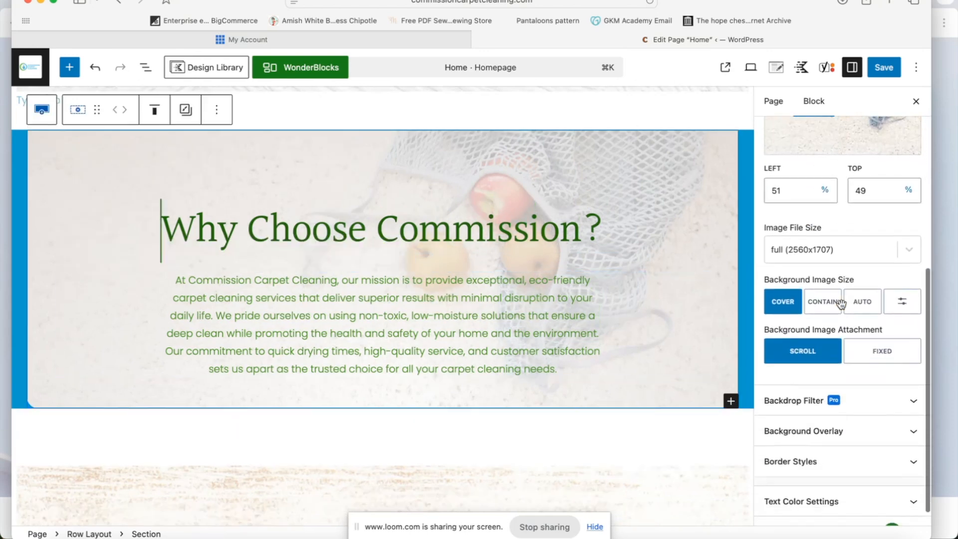
scroll(842, 305, "up", 2)
left_click(822, 362)
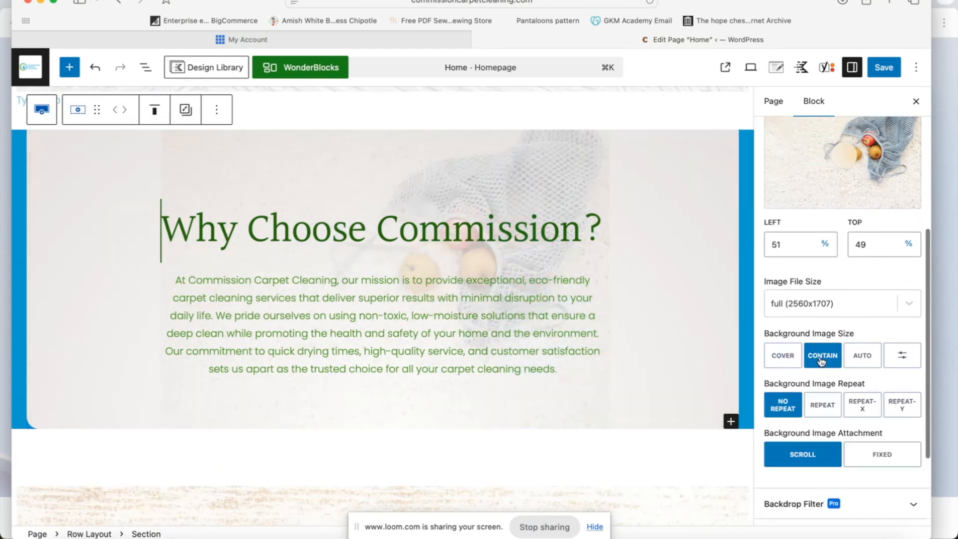
left_click(786, 360)
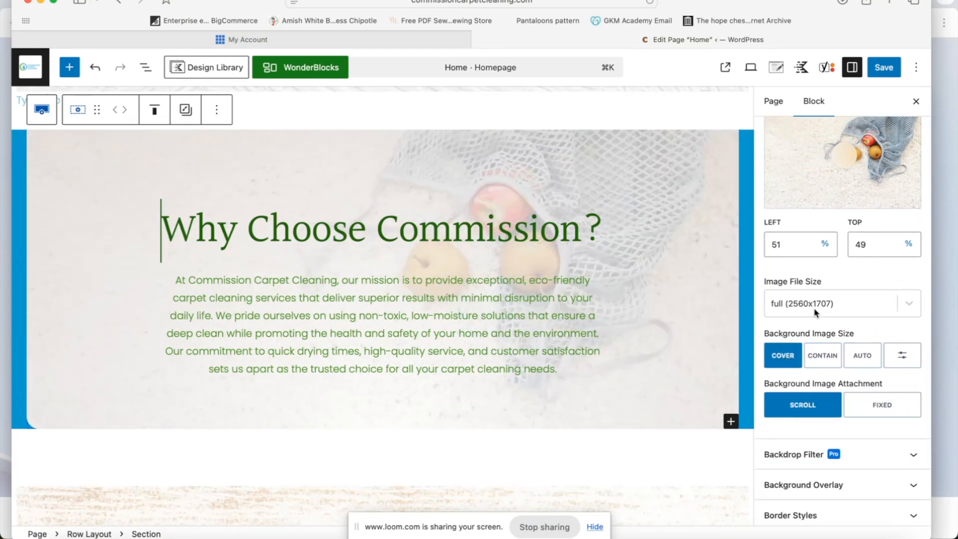
Step: Set the background Image File Size to large (1024x683)
left_click(909, 304)
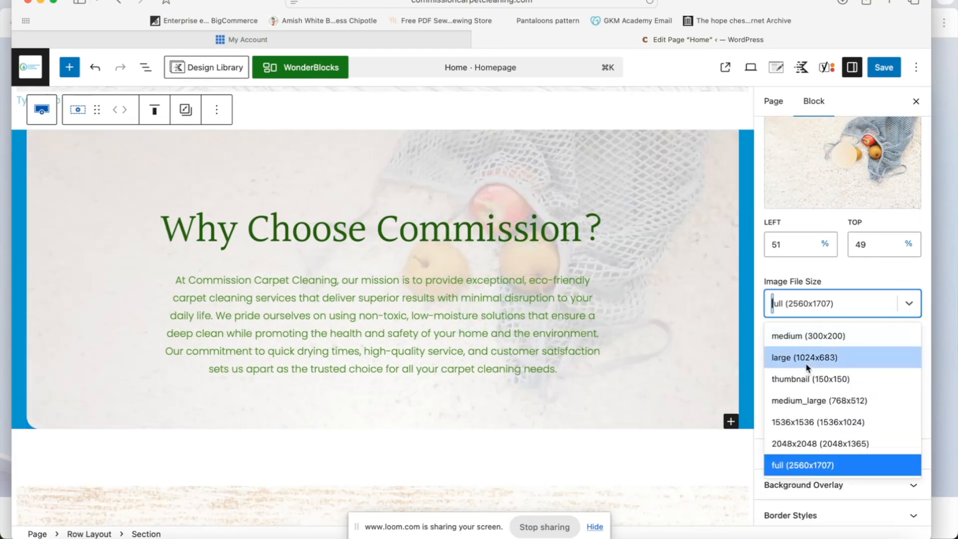
left_click(811, 357)
left_click(895, 299)
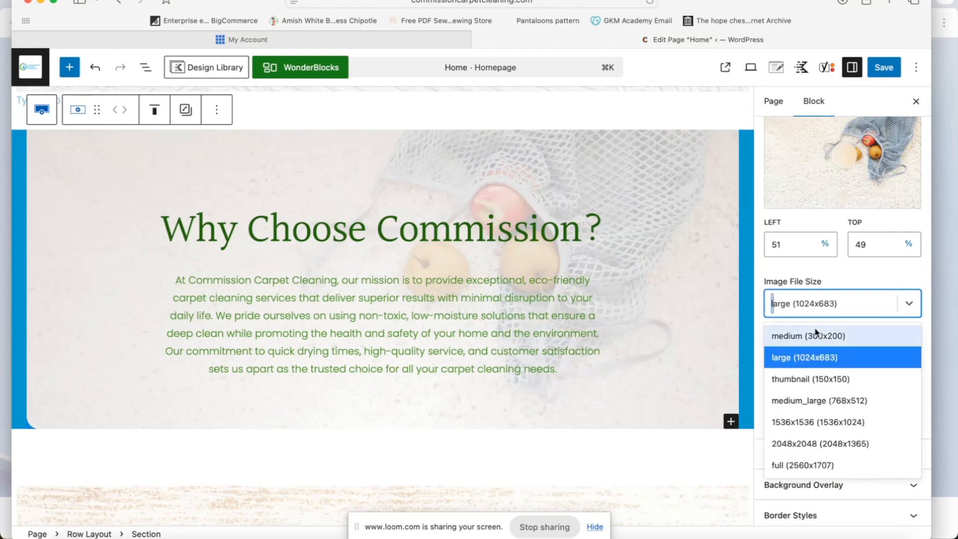
left_click(796, 340)
left_click(910, 303)
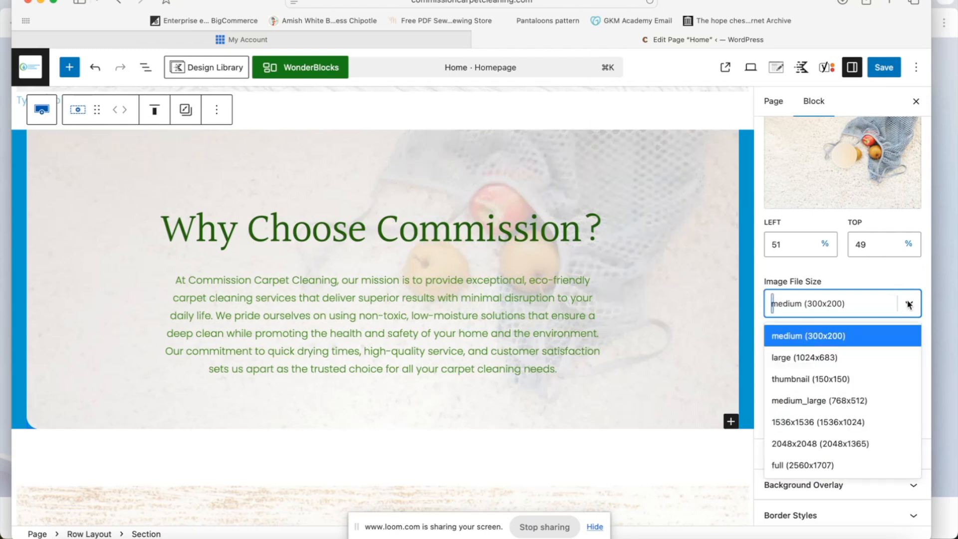
left_click(785, 358)
Step: Move the background focal point to 4% left, 93% top
scroll(833, 339, "up", 5)
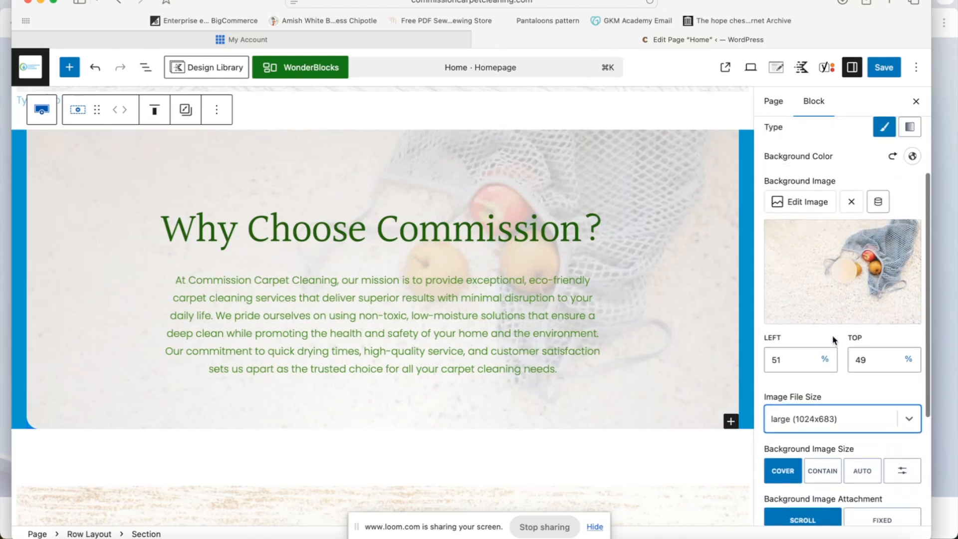
left_click_drag(844, 280, 848, 282)
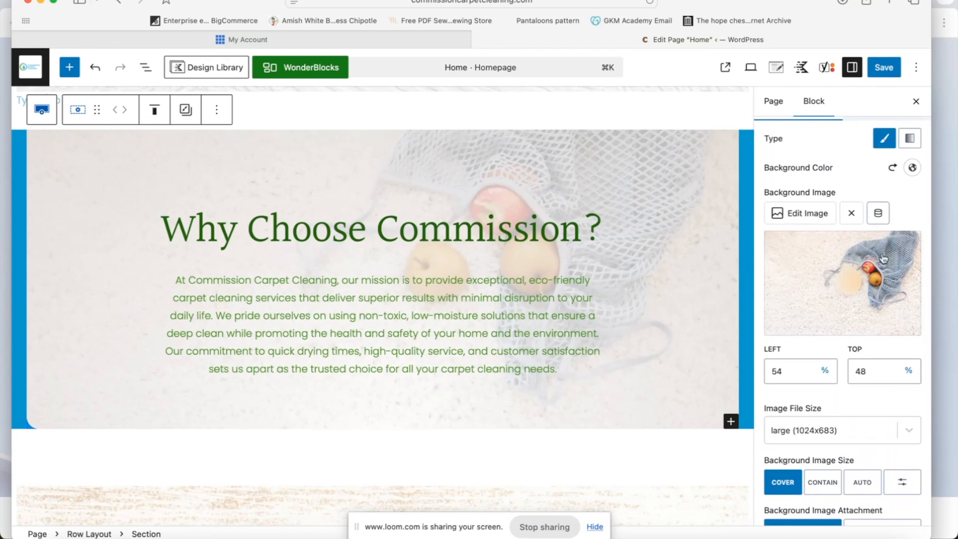
mouse_move(853, 278)
left_mouse_down()
mouse_move(805, 318)
mouse_move(771, 328)
left_mouse_up()
scroll(794, 280, "up", 4)
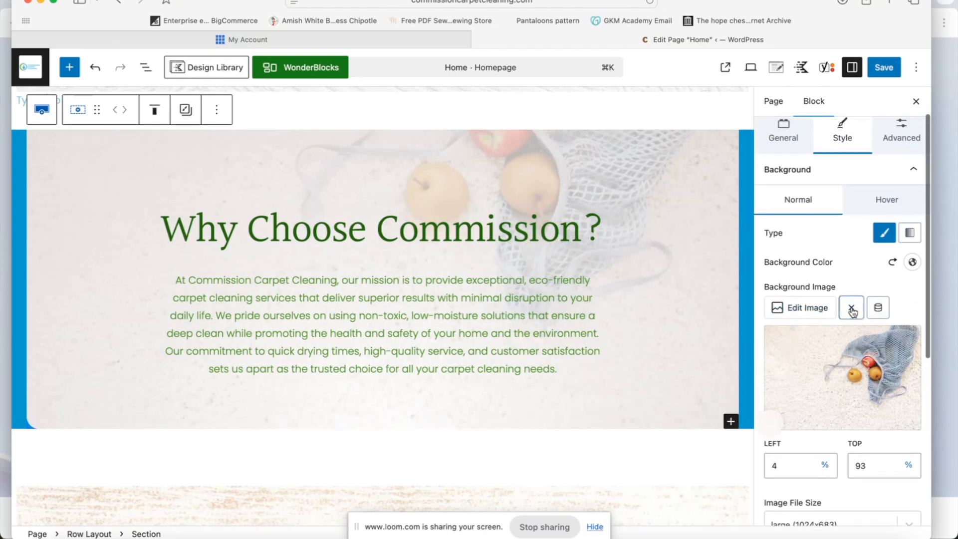
Step: Remove the apple background and search Pexels stock photos for 'texture'
left_click(851, 307)
left_click(833, 348)
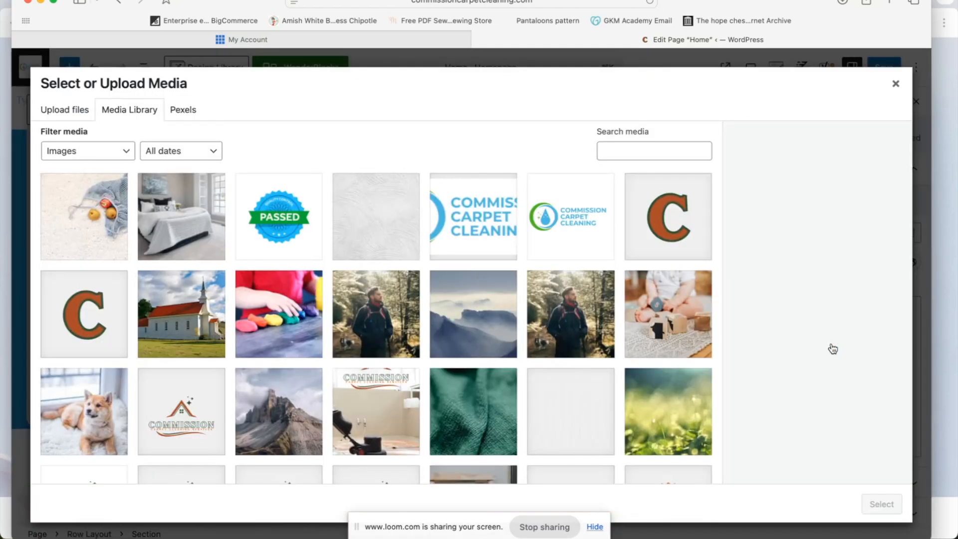
left_click(182, 109)
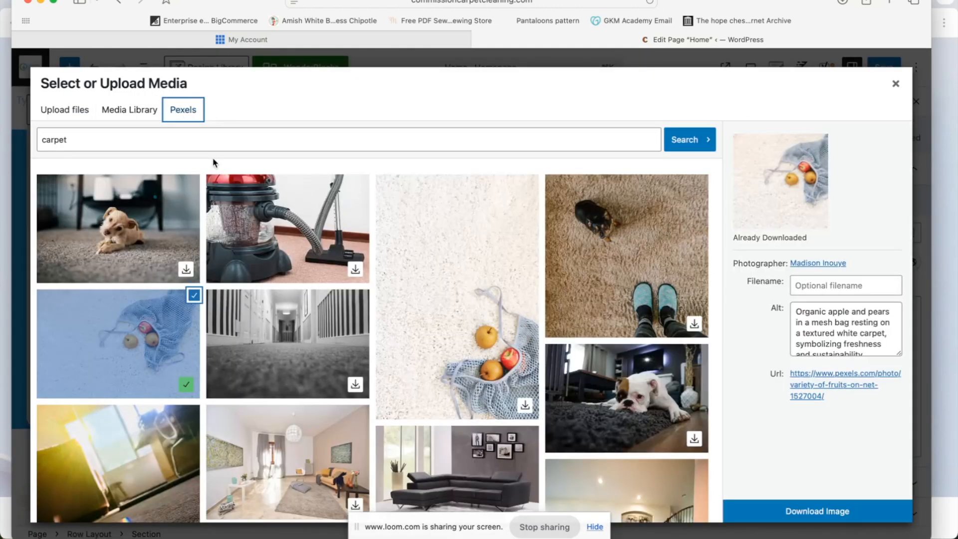
left_click(197, 143)
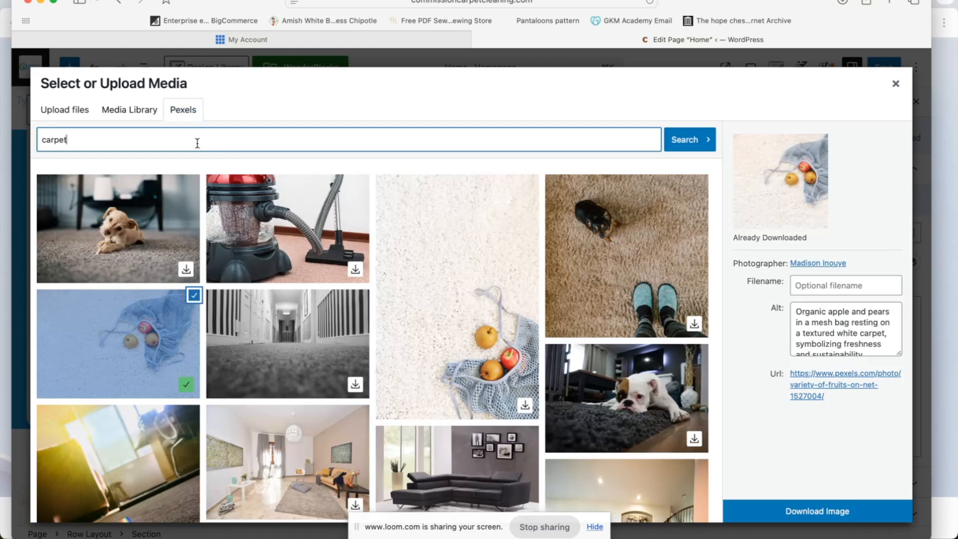
key("BackSpace")
type("texture")
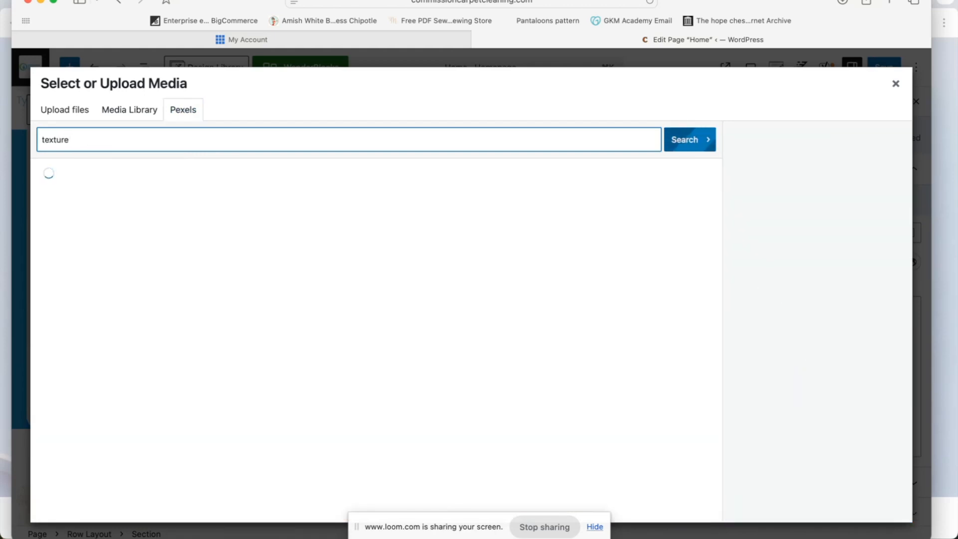
Step: Download the beige wool texture photo into the media library and select it
scroll(331, 359, "down", 6)
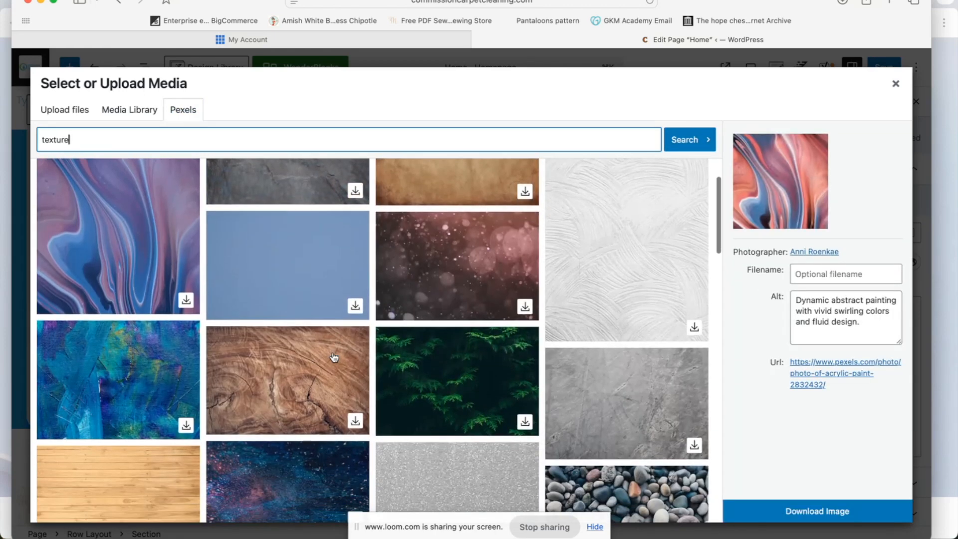
scroll(334, 357, "down", 10)
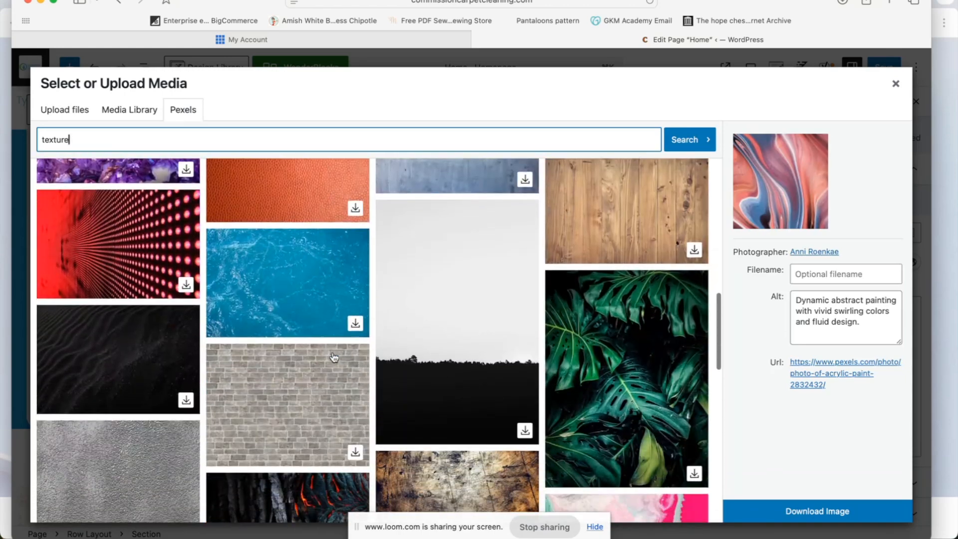
scroll(334, 358, "down", 10)
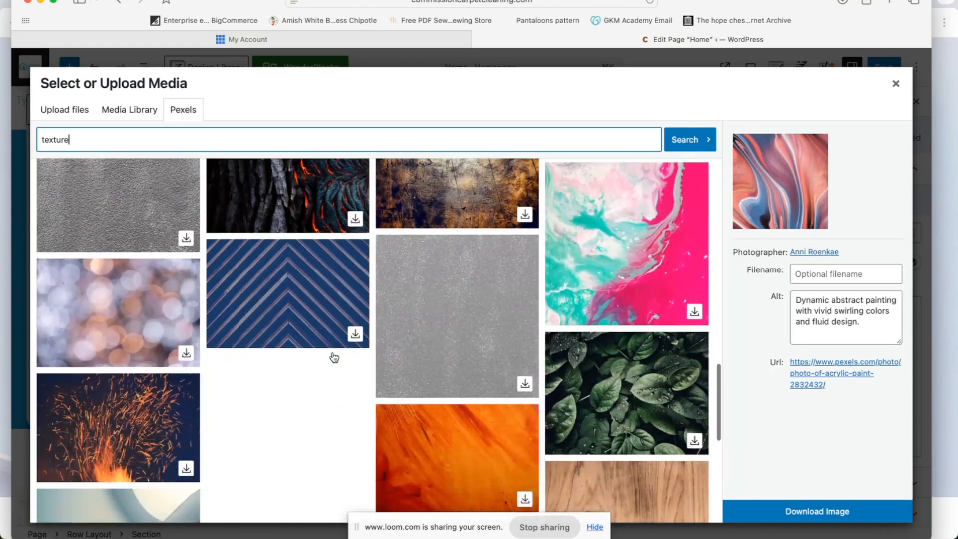
scroll(333, 358, "down", 10)
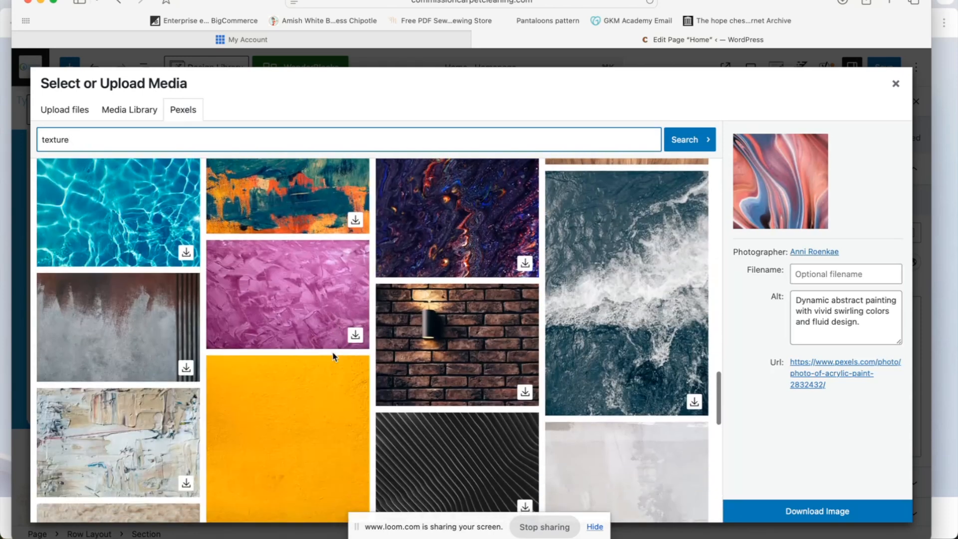
scroll(333, 357, "down", 3)
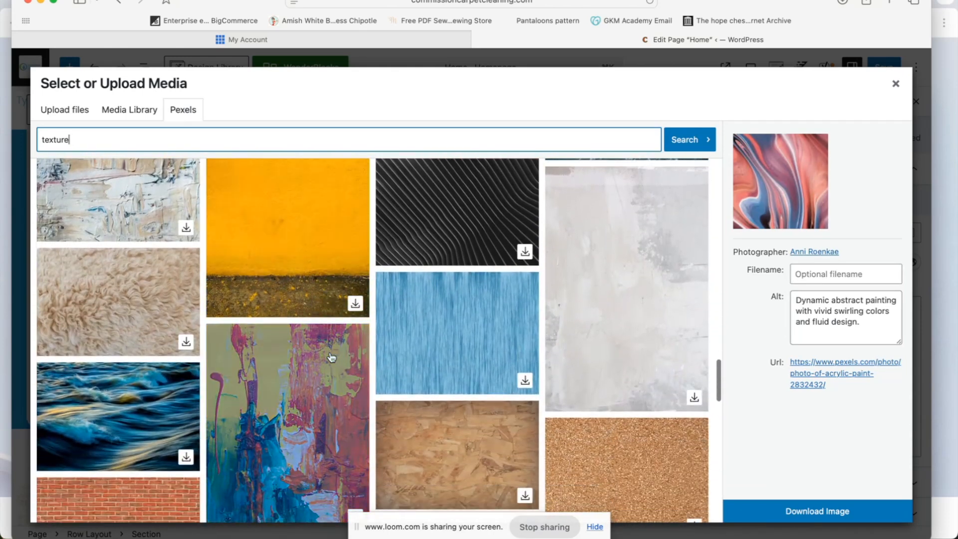
left_click(105, 312)
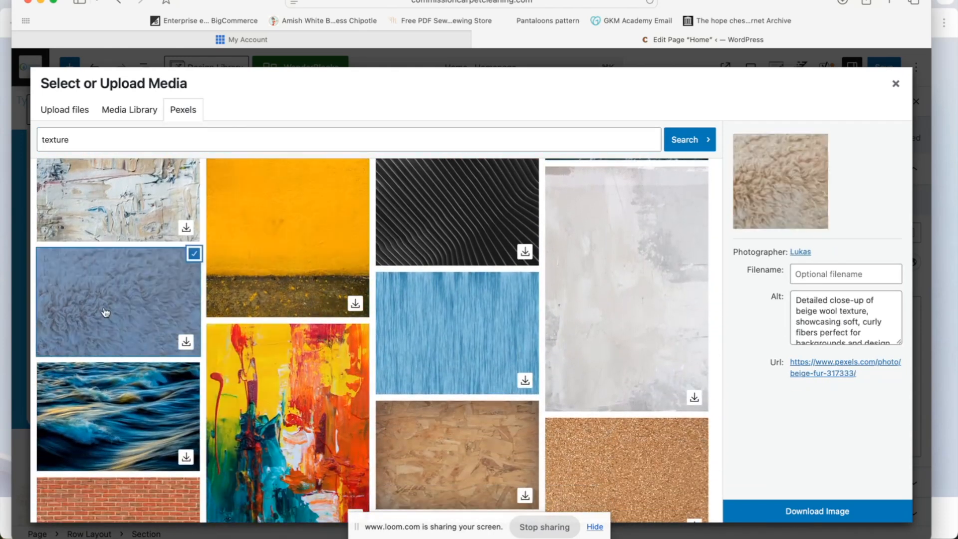
scroll(866, 313, "down", 2)
left_click(817, 512)
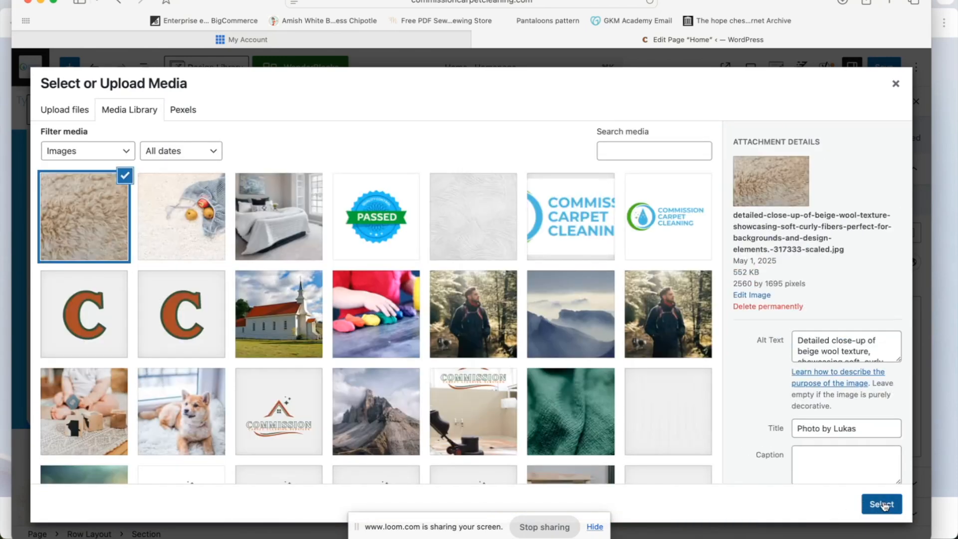
left_click(881, 505)
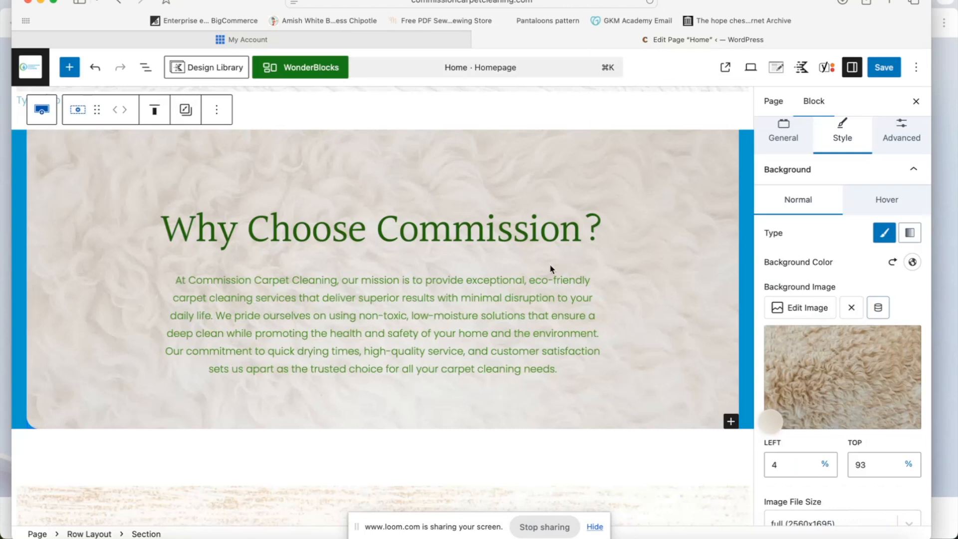
Step: Drag the wool background's focal point to 52% left, 52% top
scroll(650, 351, "down", 2)
left_click_drag(772, 422, 846, 380)
scroll(635, 326, "up", 5)
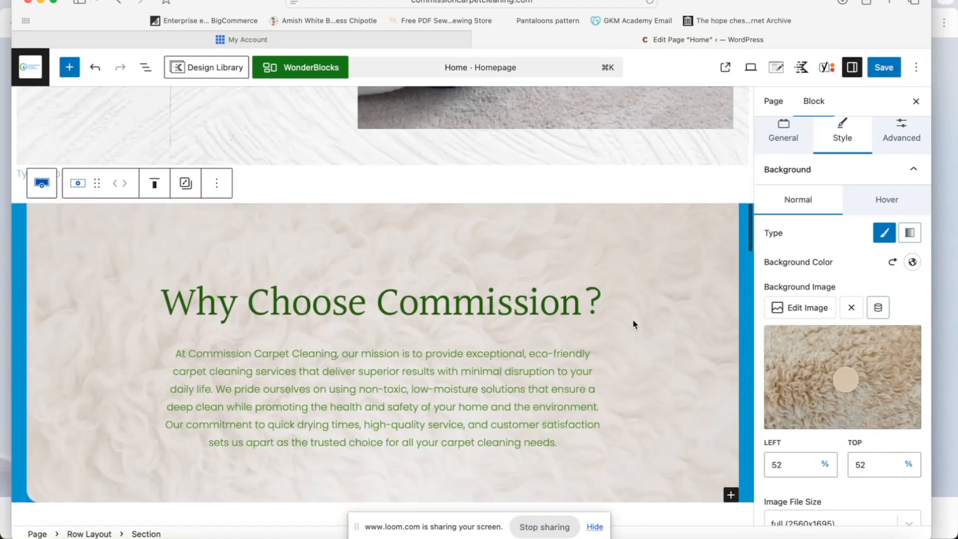
scroll(522, 377, "down", 2)
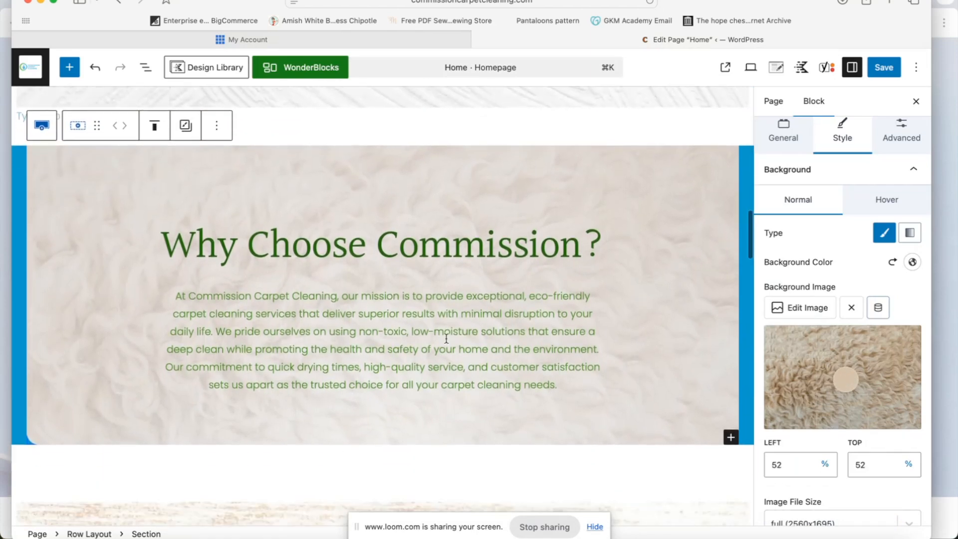
scroll(395, 338, "down", 2)
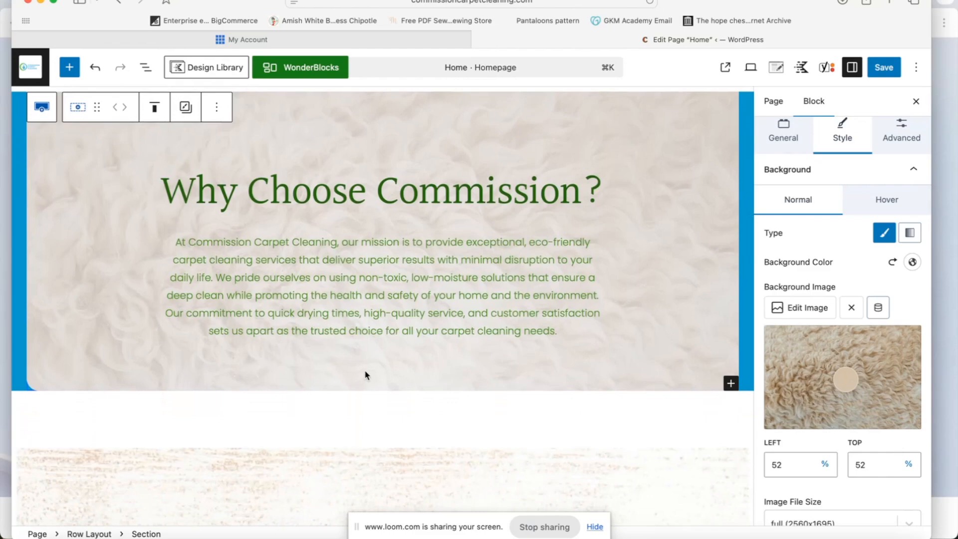
scroll(366, 375, "down", 20)
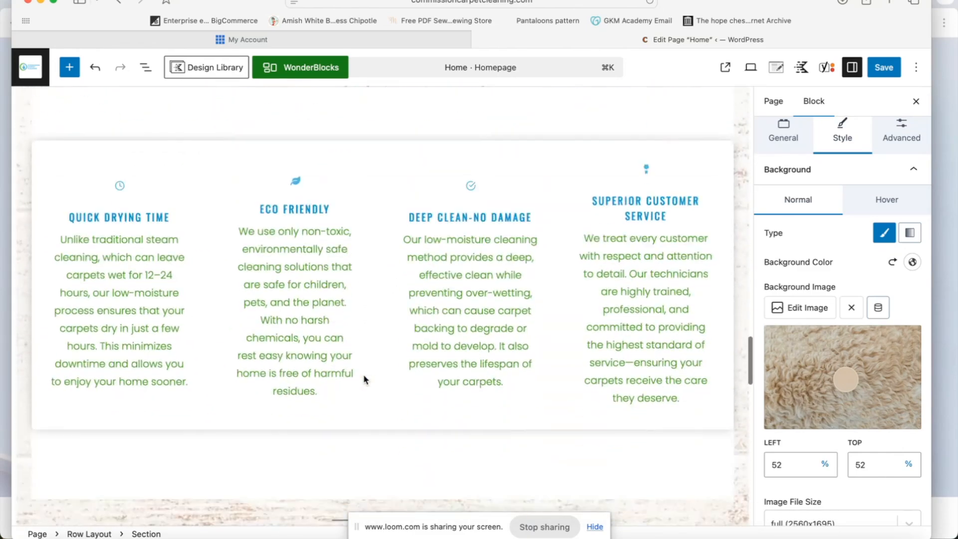
Step: Delete the Blog Group section with the dog photo from the Home page
scroll(365, 379, "down", 20)
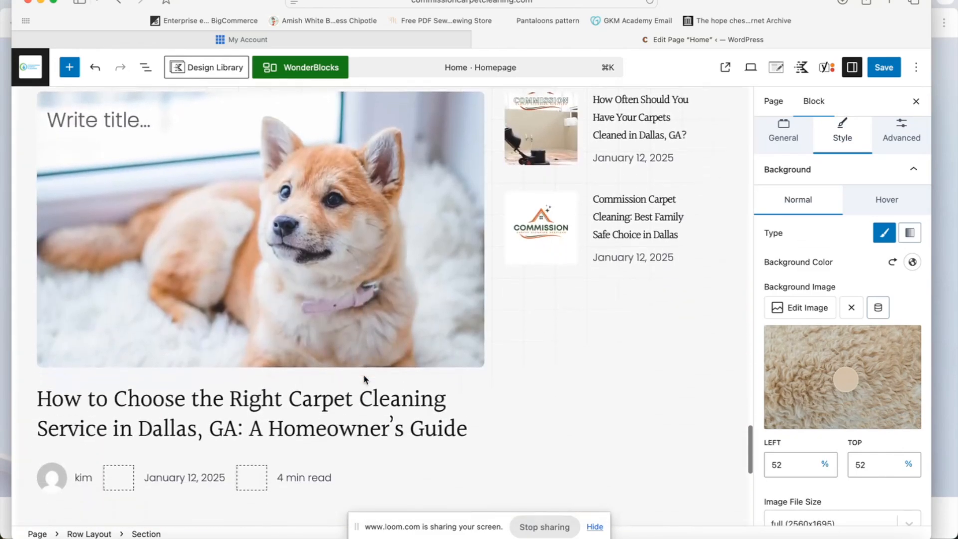
scroll(365, 379, "up", 1)
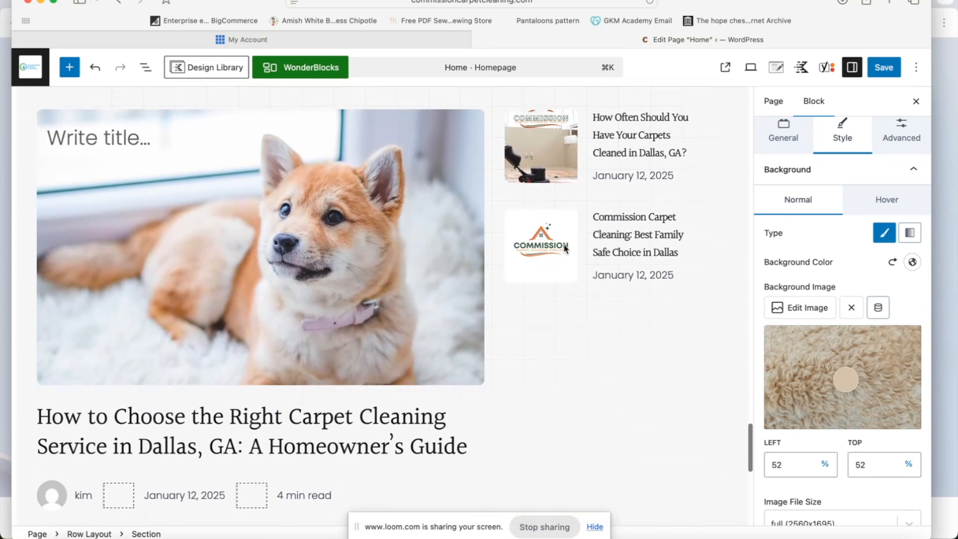
scroll(537, 251, "up", 1)
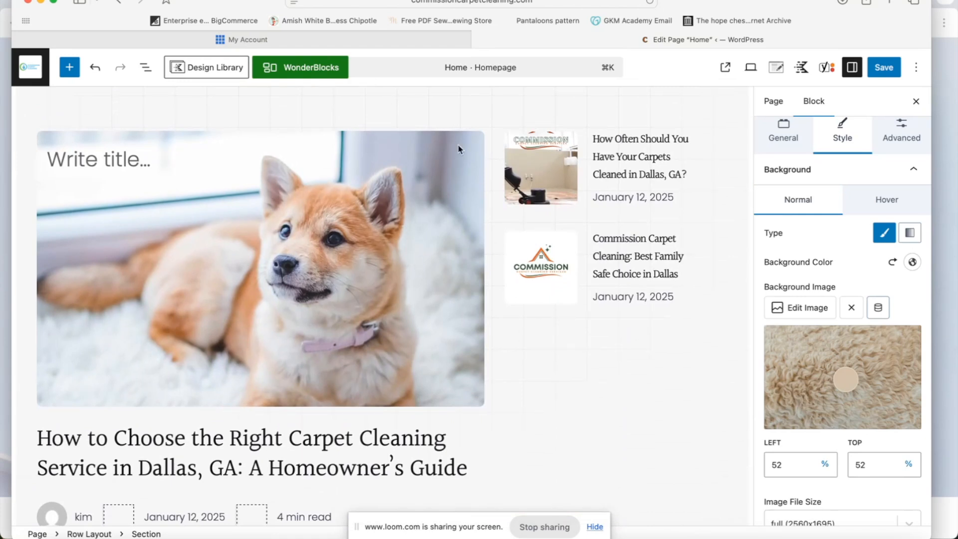
scroll(369, 280, "up", 3)
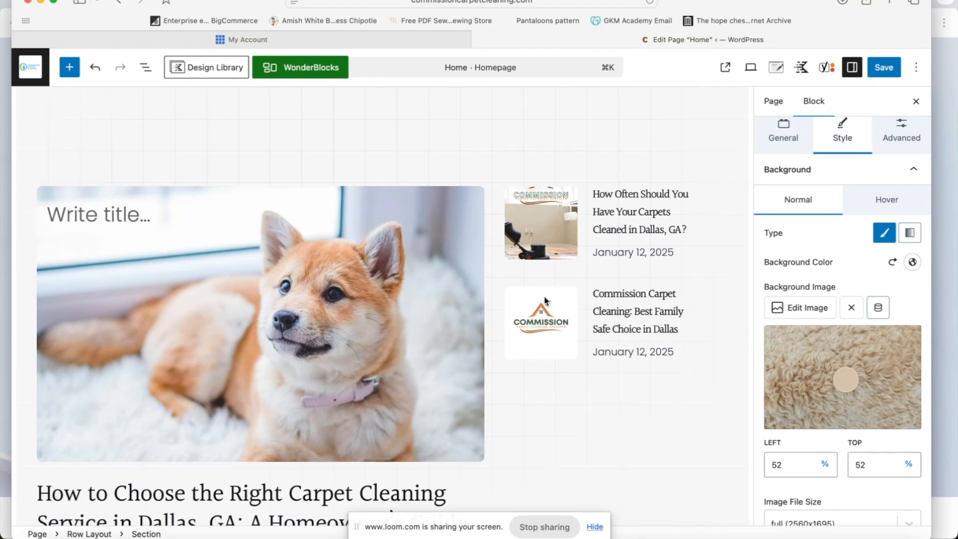
scroll(547, 317, "down", 1)
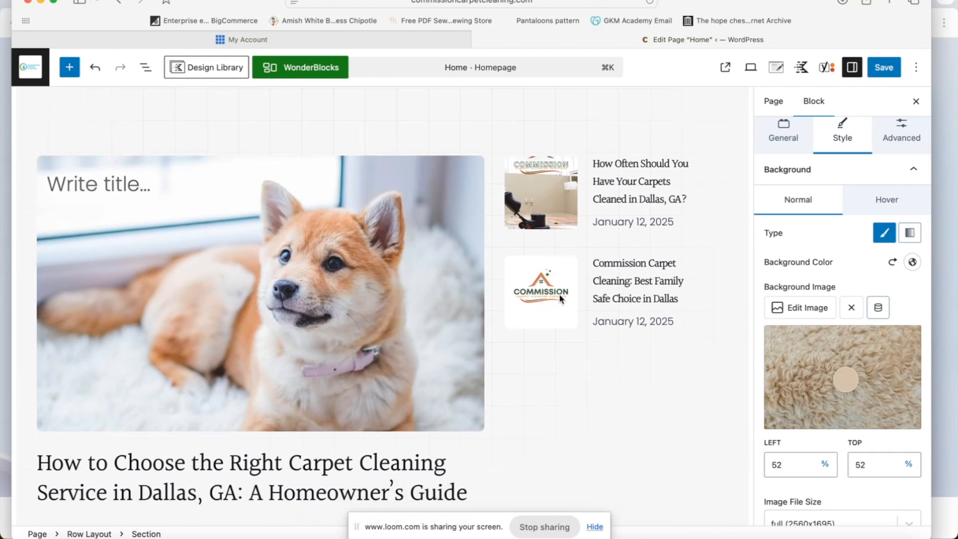
scroll(555, 295, "up", 1)
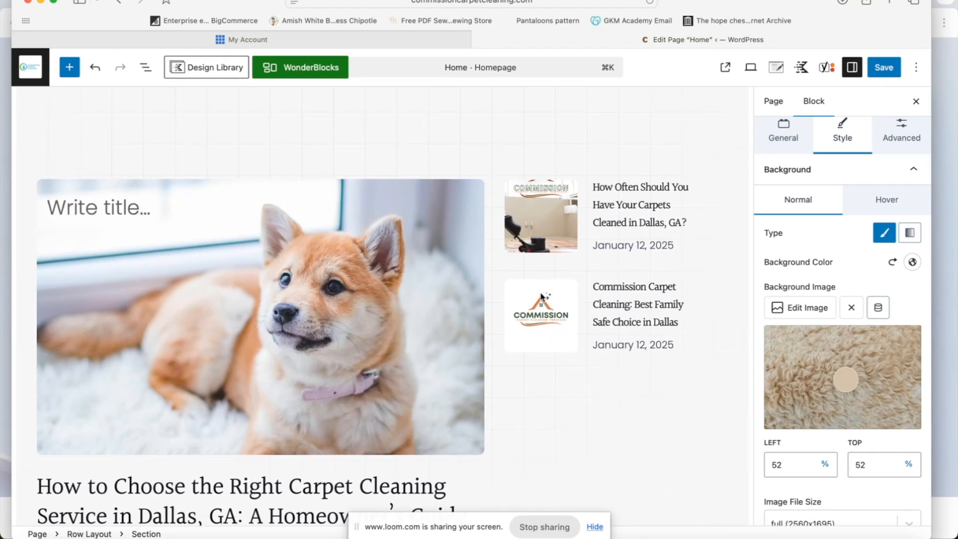
scroll(367, 298, "up", 5)
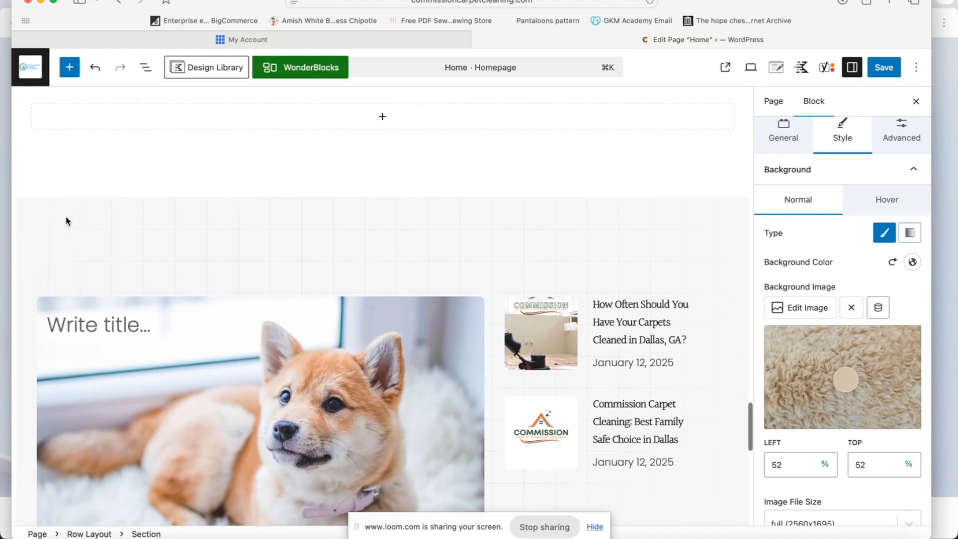
left_click(62, 214)
left_click(132, 157)
scroll(169, 290, "down", 1)
left_click(148, 526)
Step: Scroll back up to the top of the edited Home page
scroll(304, 370, "up", 15)
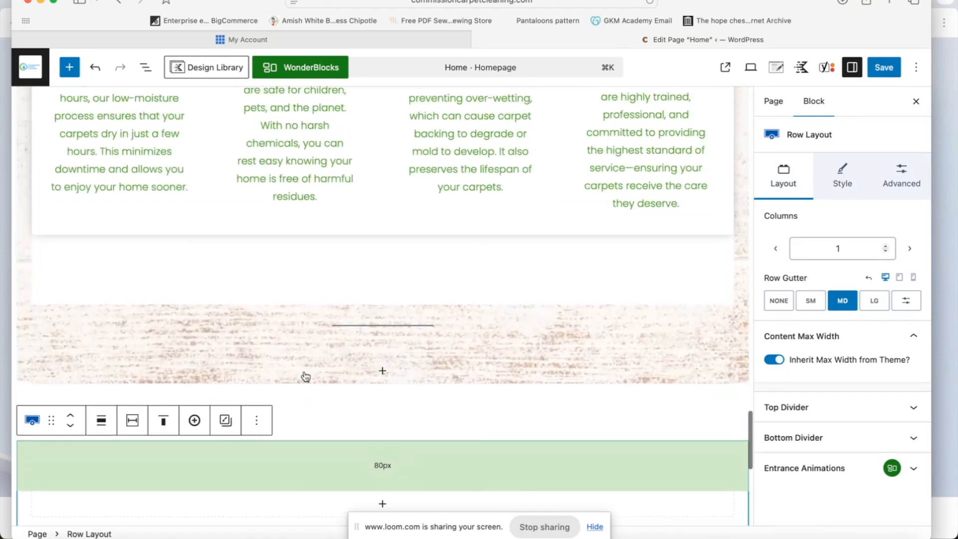
scroll(332, 385, "down", 8)
scroll(333, 384, "up", 20)
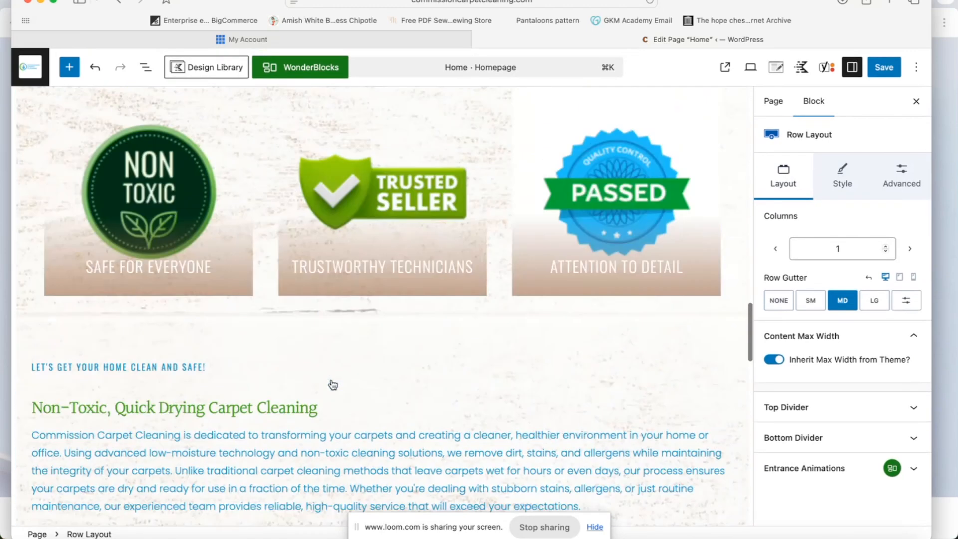
scroll(333, 385, "up", 5)
scroll(418, 357, "up", 20)
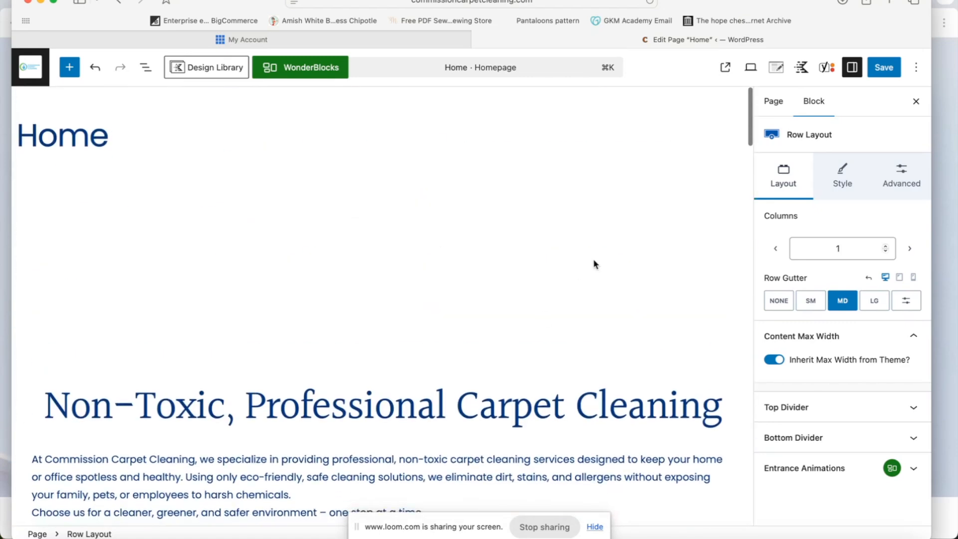
left_click(883, 71)
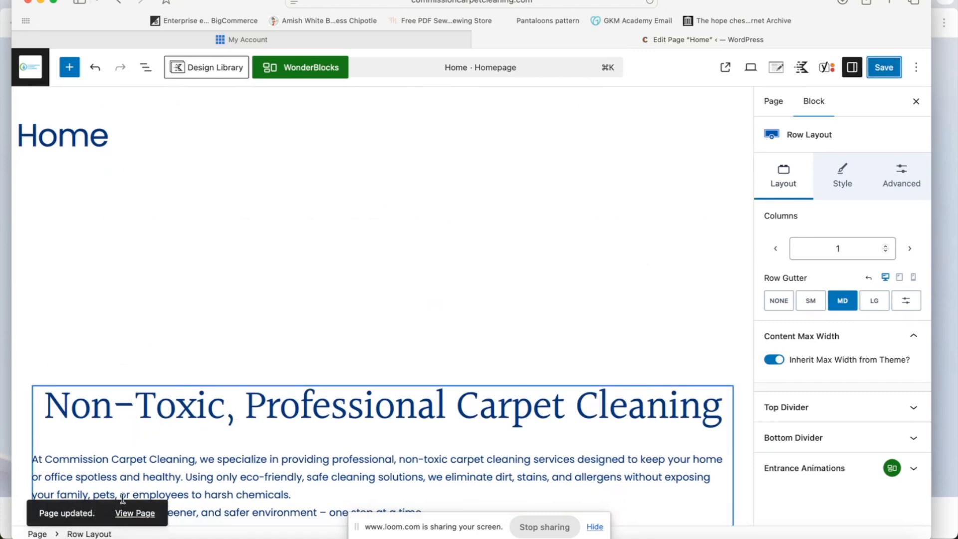
left_click(139, 514)
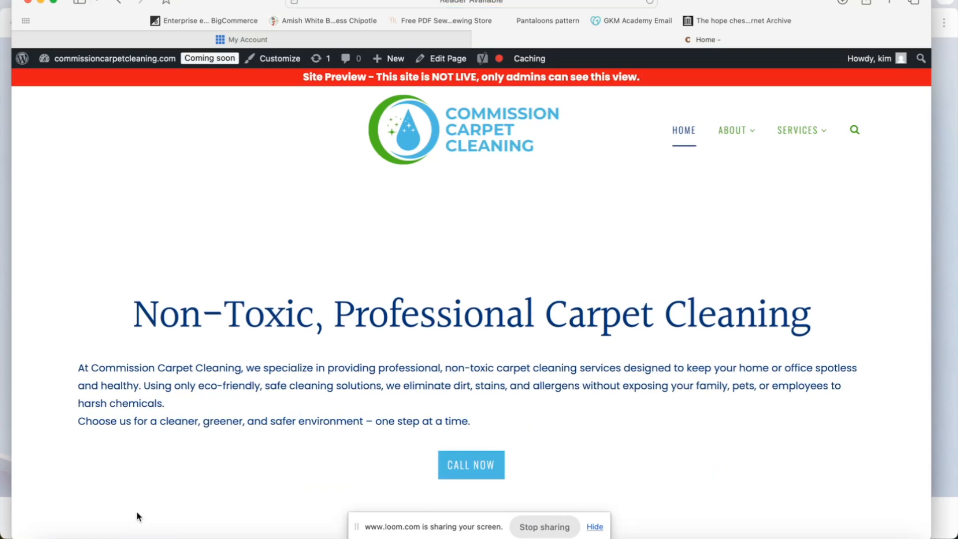
scroll(365, 404, "down", 8)
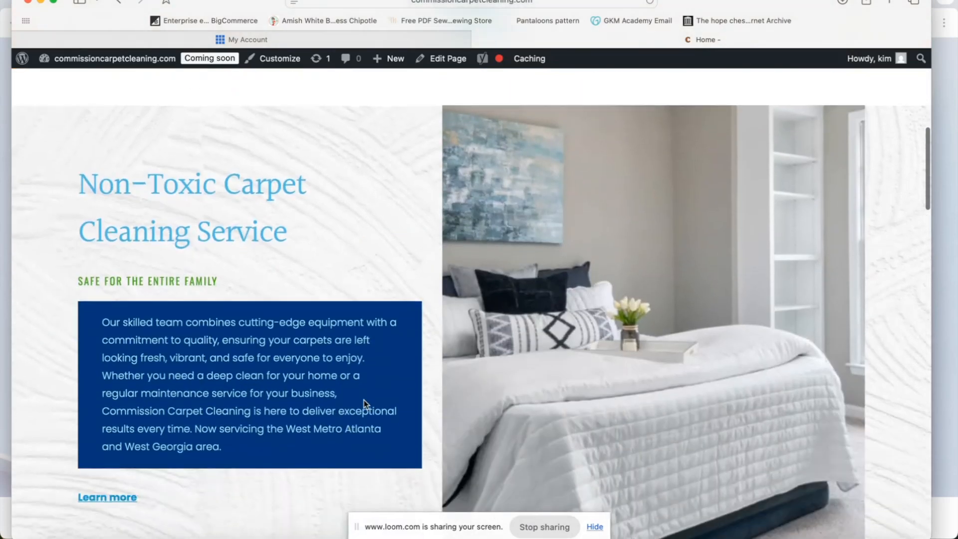
scroll(364, 400, "down", 5)
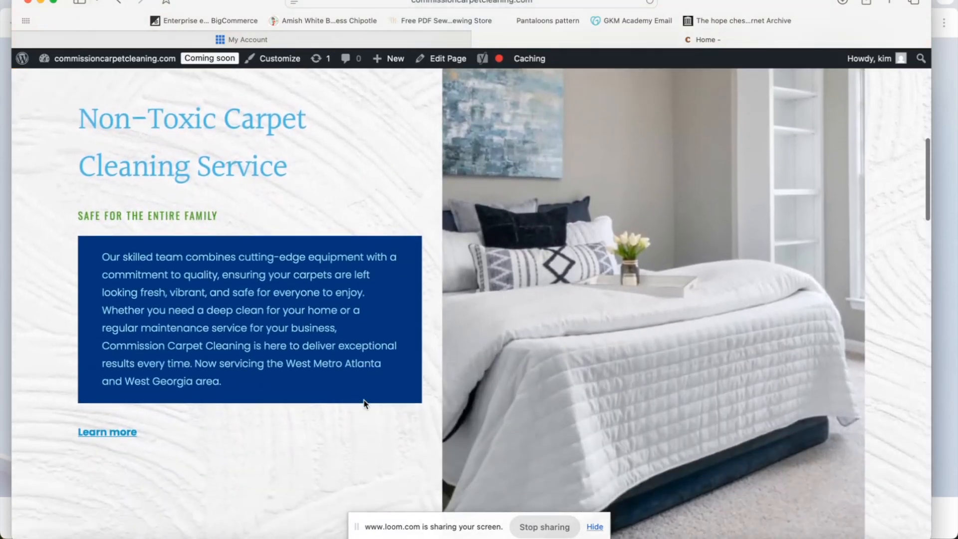
scroll(571, 295, "up", 4)
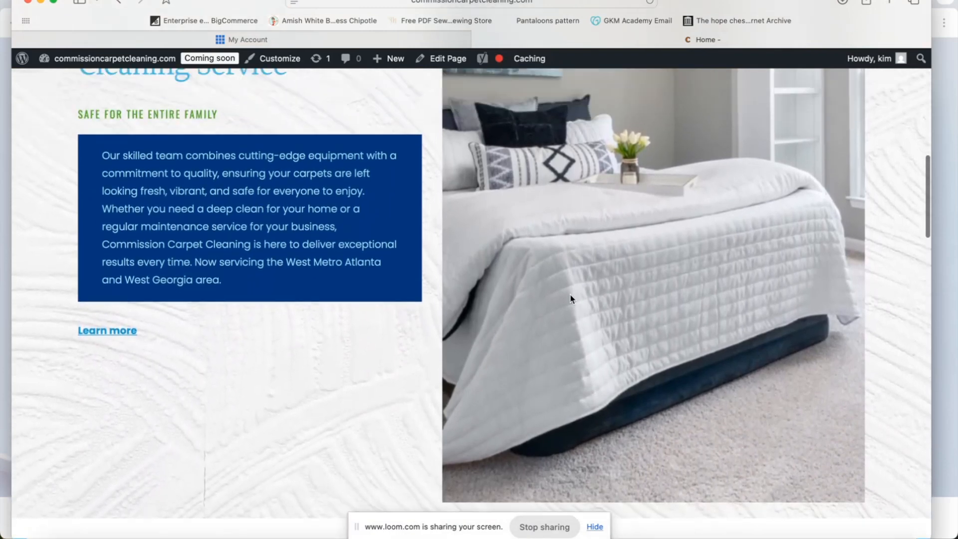
scroll(571, 294, "down", 2)
scroll(570, 295, "up", 1)
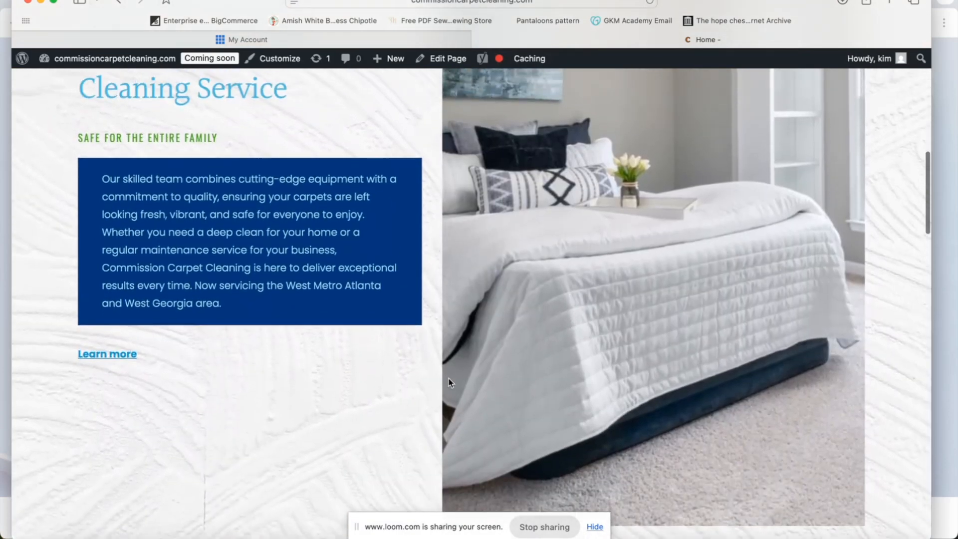
scroll(451, 380, "up", 10)
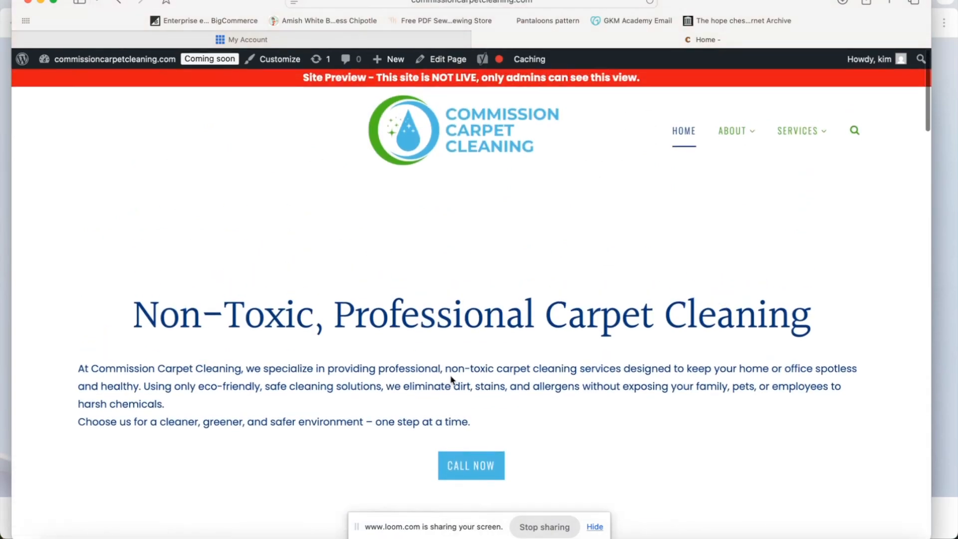
scroll(455, 380, "down", 1)
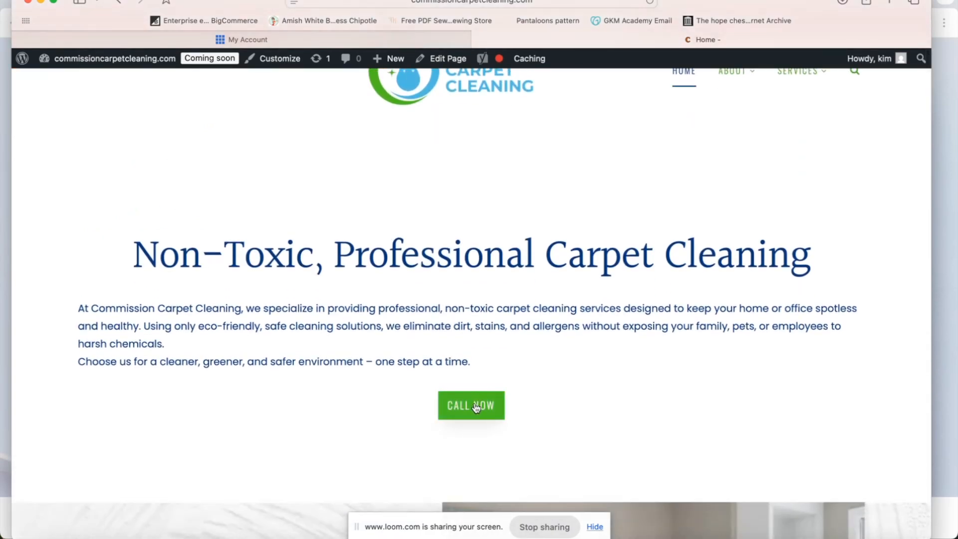
left_click(476, 408)
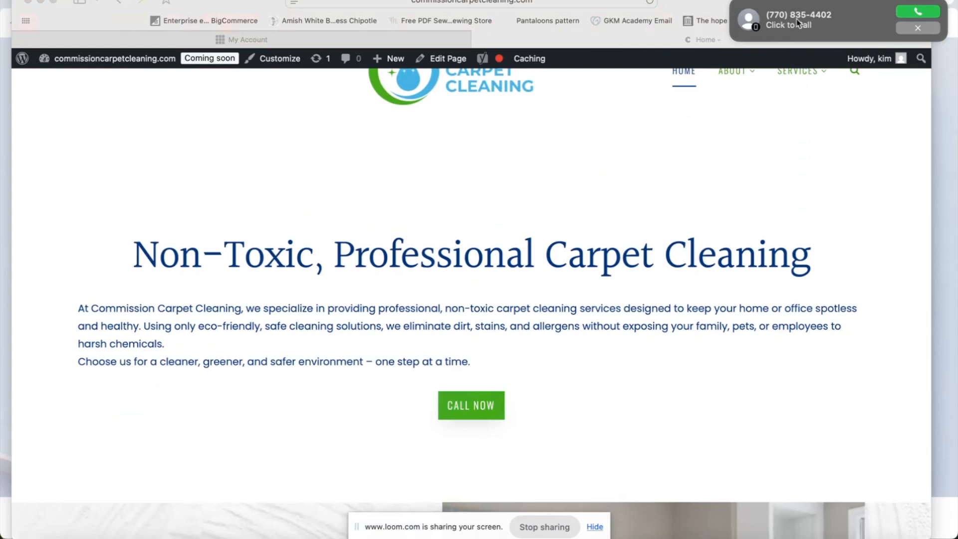
left_click(919, 28)
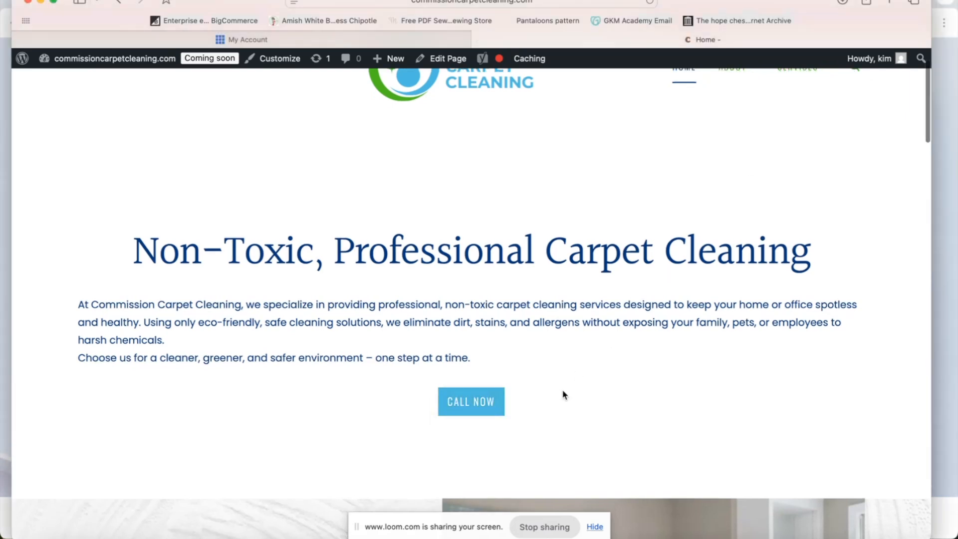
scroll(563, 394, "down", 3)
scroll(562, 394, "down", 7)
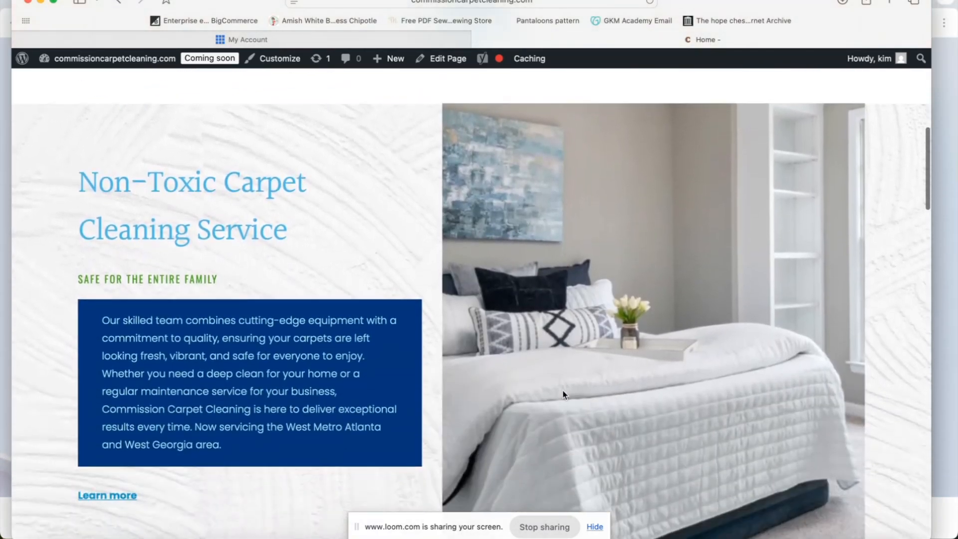
scroll(563, 393, "down", 13)
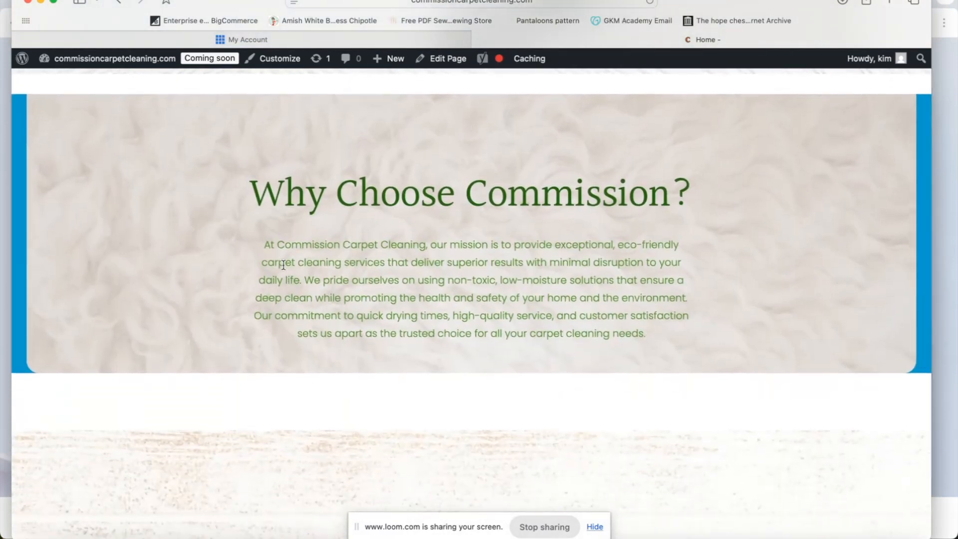
scroll(523, 346, "up", 1)
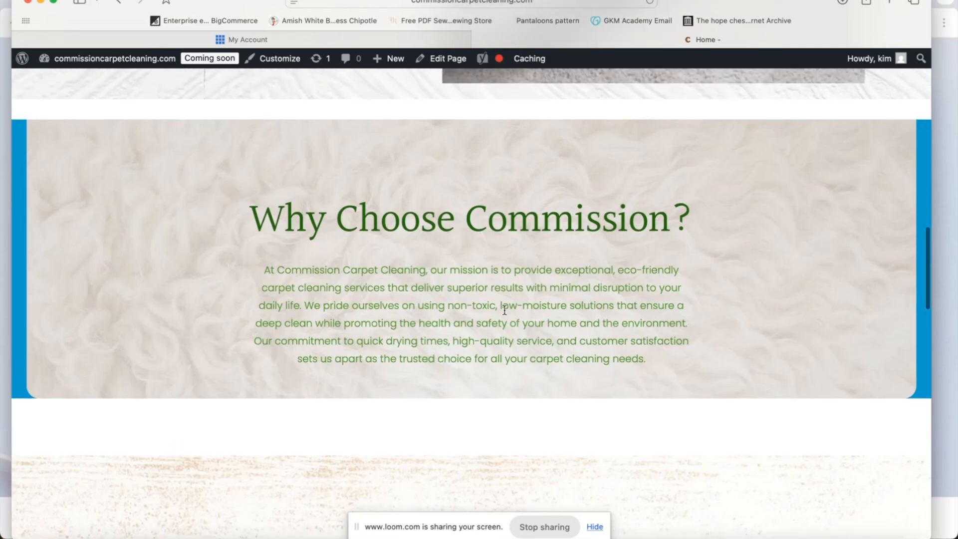
scroll(776, 237, "down", 10)
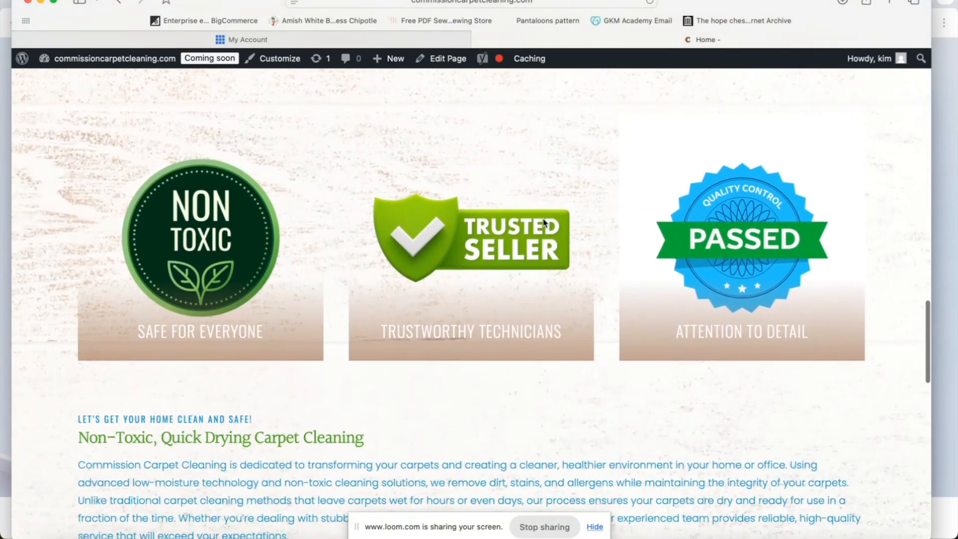
scroll(700, 260, "down", 3)
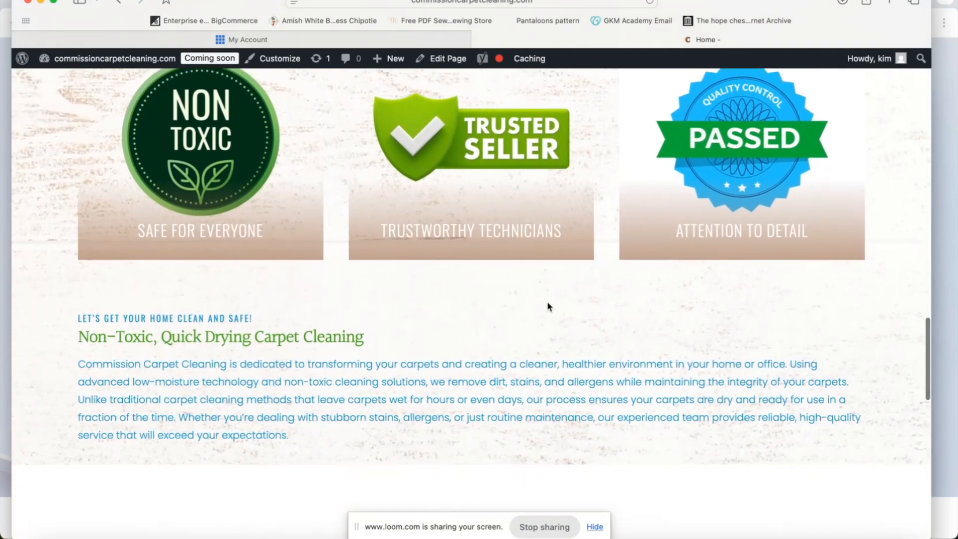
scroll(620, 292, "down", 3)
scroll(513, 301, "up", 5)
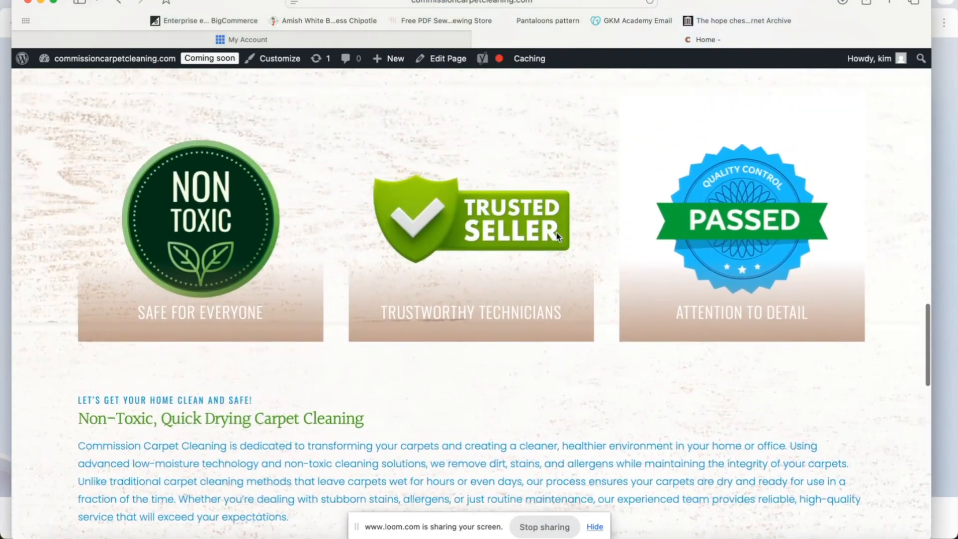
scroll(498, 238, "down", 1)
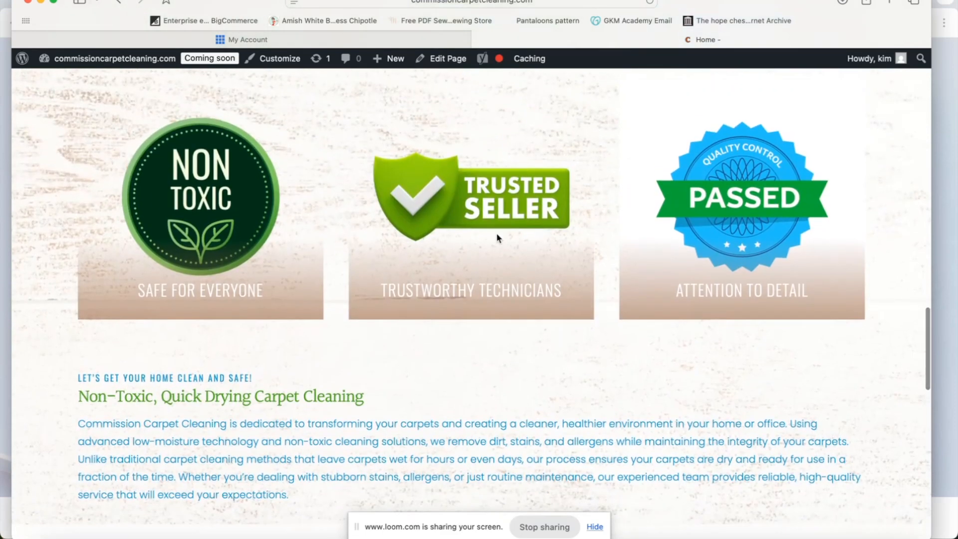
scroll(498, 238, "up", 2)
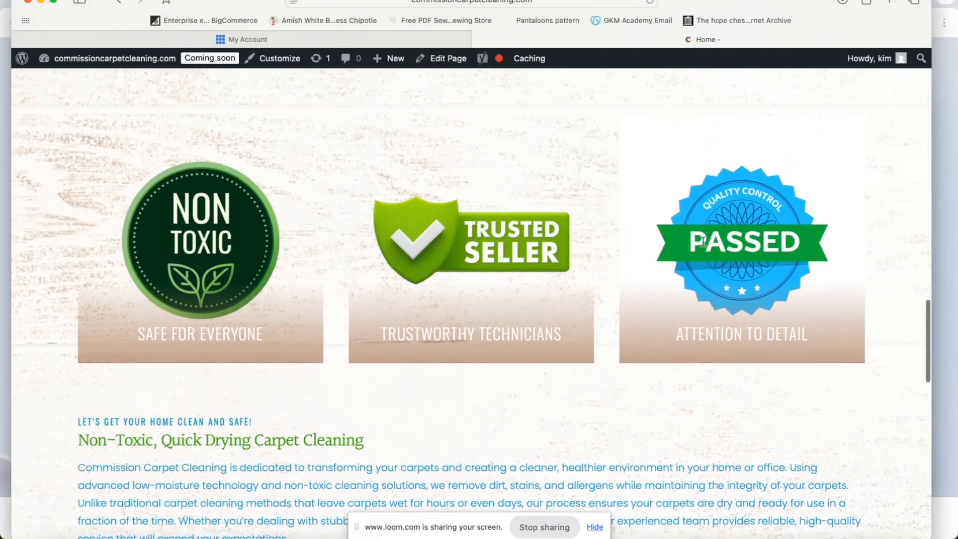
scroll(583, 304, "down", 2)
scroll(583, 303, "down", 6)
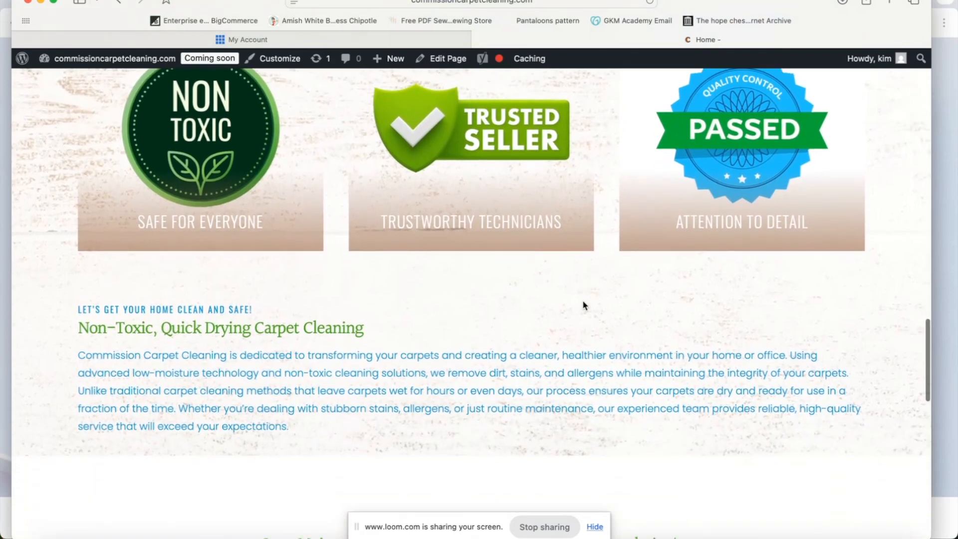
scroll(385, 333, "down", 20)
scroll(385, 333, "down", 9)
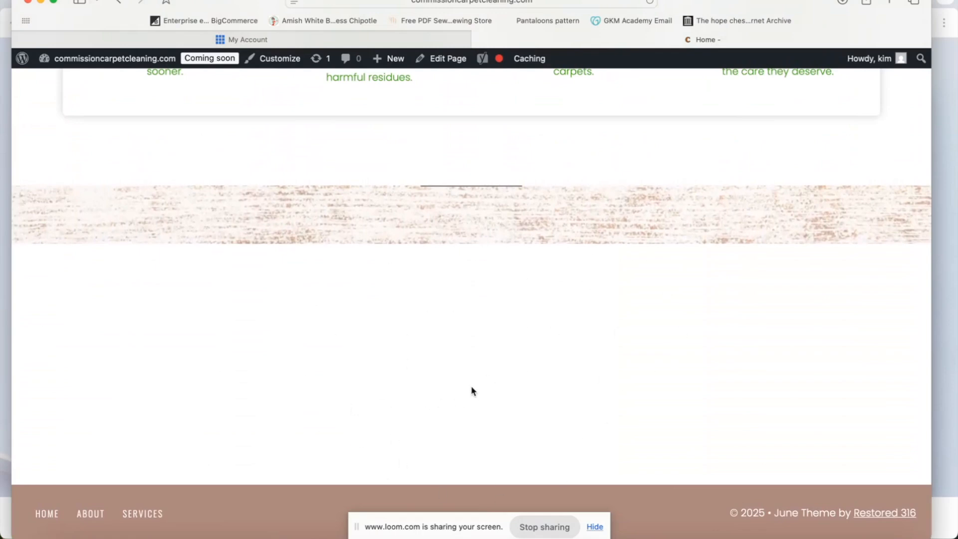
scroll(472, 389, "up", 20)
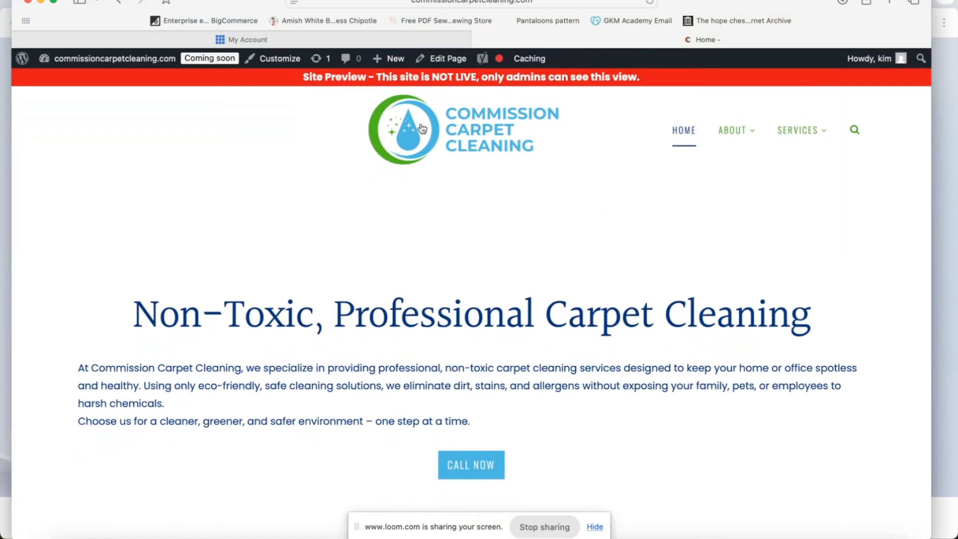
Step: Open the Customizer and rename Untitled design.png to 'CCC logo and slogan.png' in Finder
left_click(278, 60)
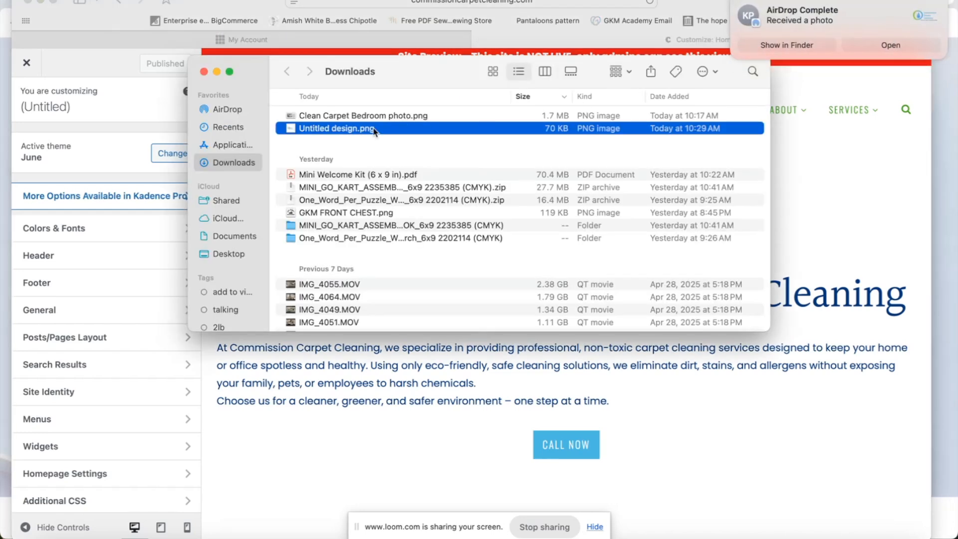
left_click(325, 129)
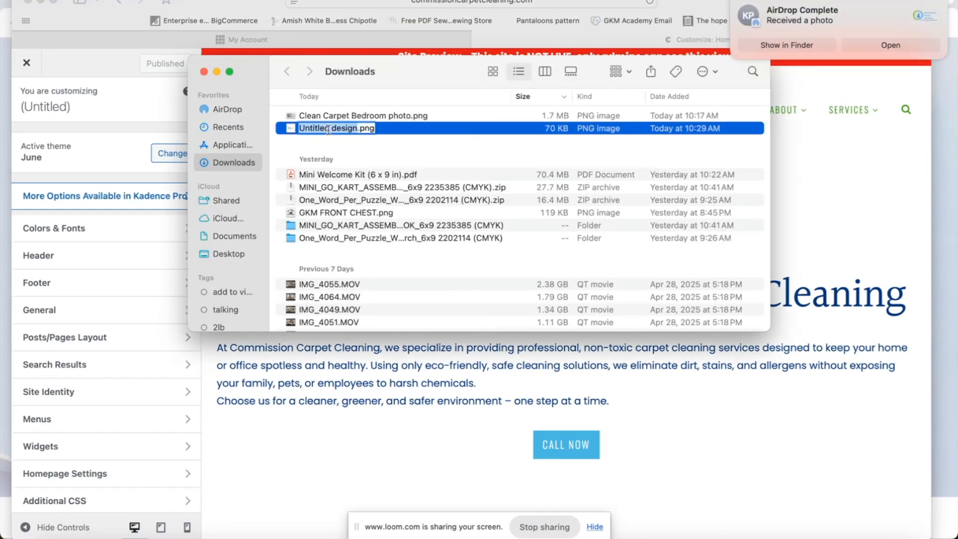
key("BackSpace")
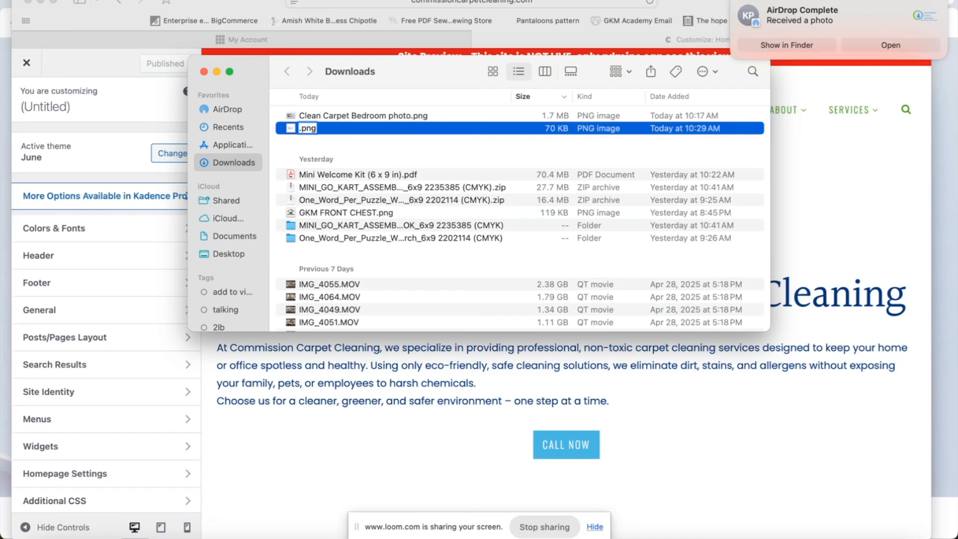
type("CCC")
type(" logo and slo")
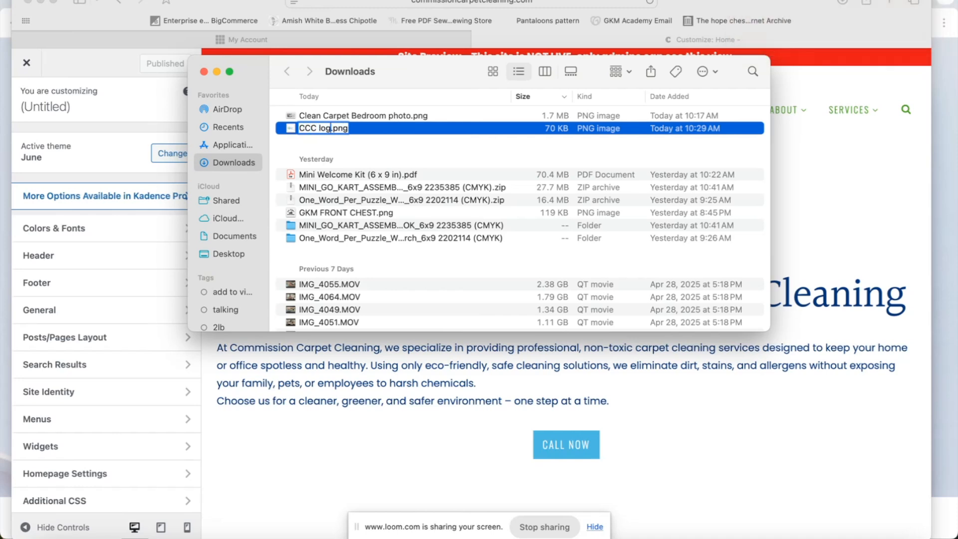
type("gan")
key("Return")
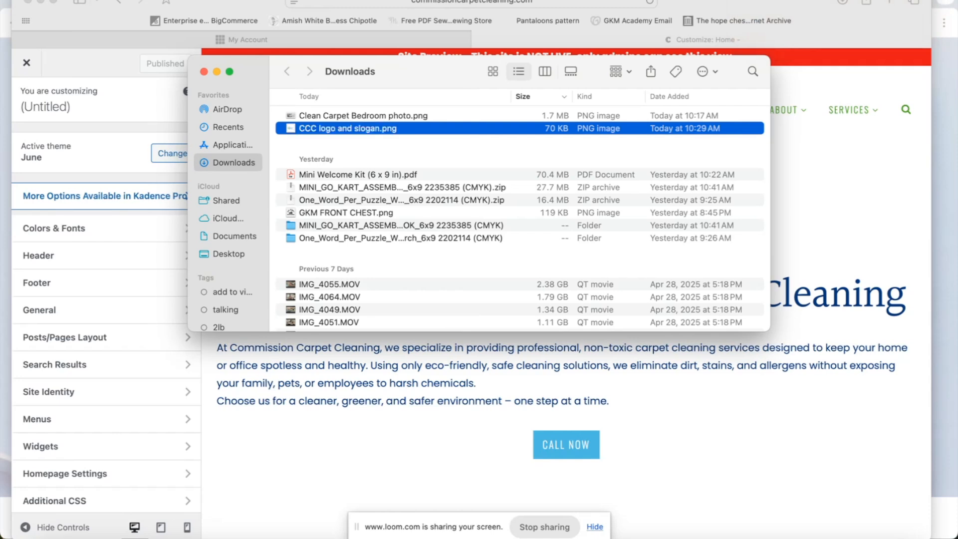
left_click(220, 1)
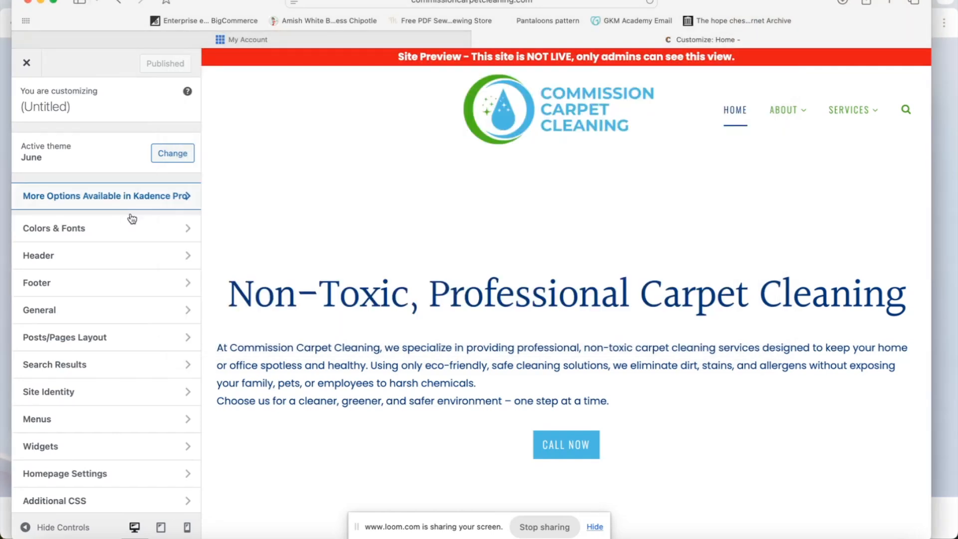
Step: Upload CCC logo and slogan.png as the new logo under Site Identity's Site Title and Logo settings
scroll(117, 239, "down", 2)
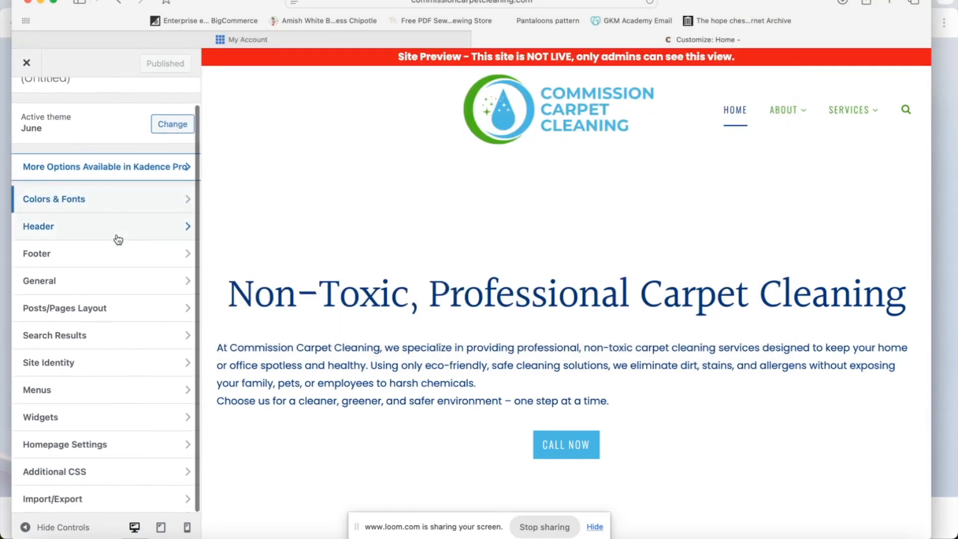
left_click(72, 364)
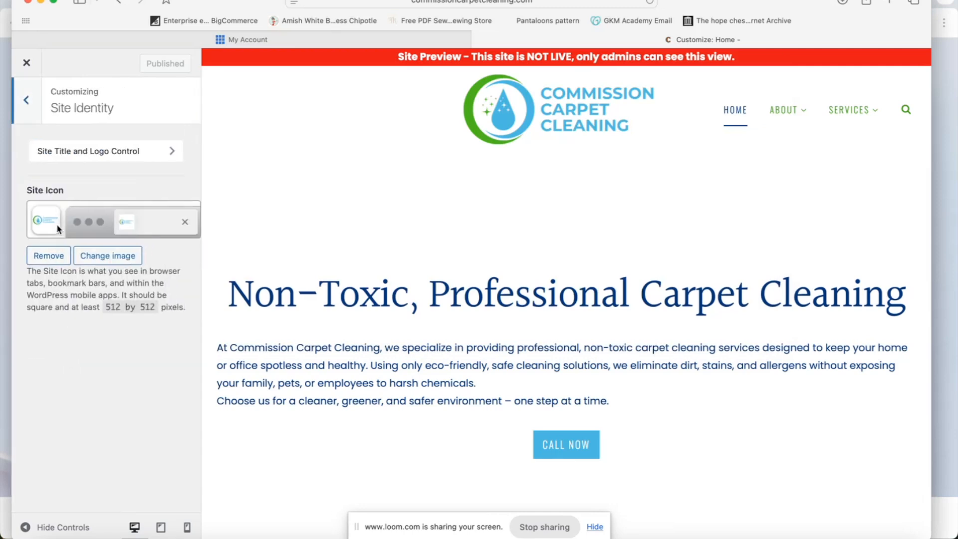
left_click(105, 156)
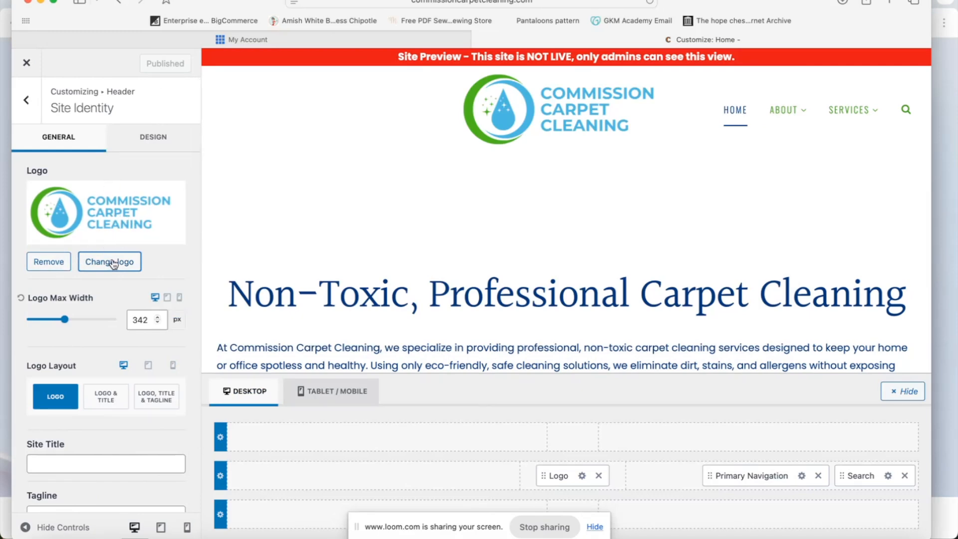
left_click(108, 261)
left_click(76, 110)
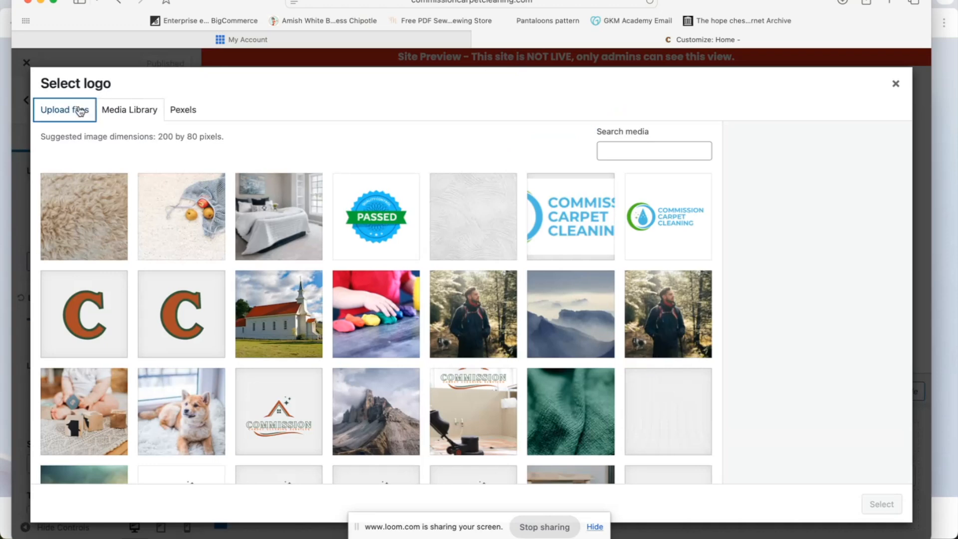
left_click(471, 299)
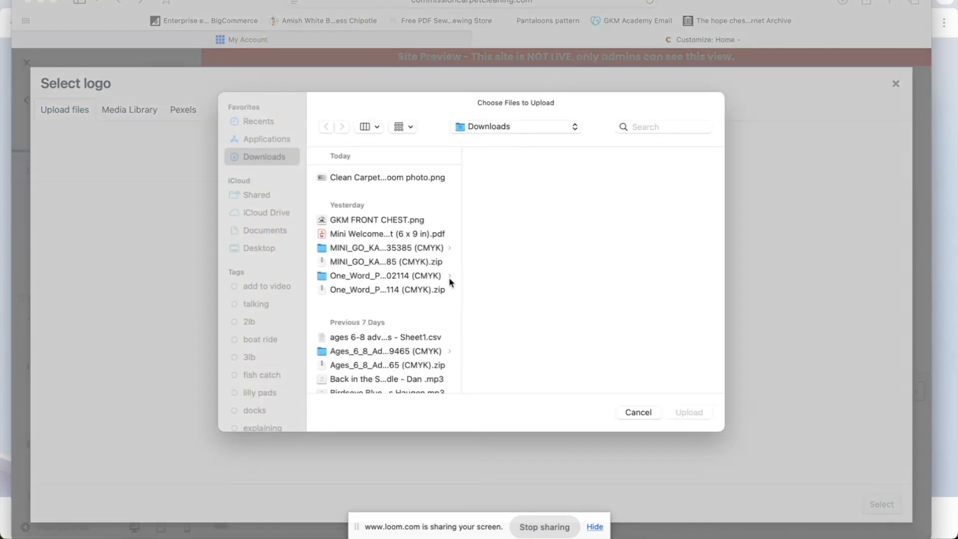
left_click(354, 177)
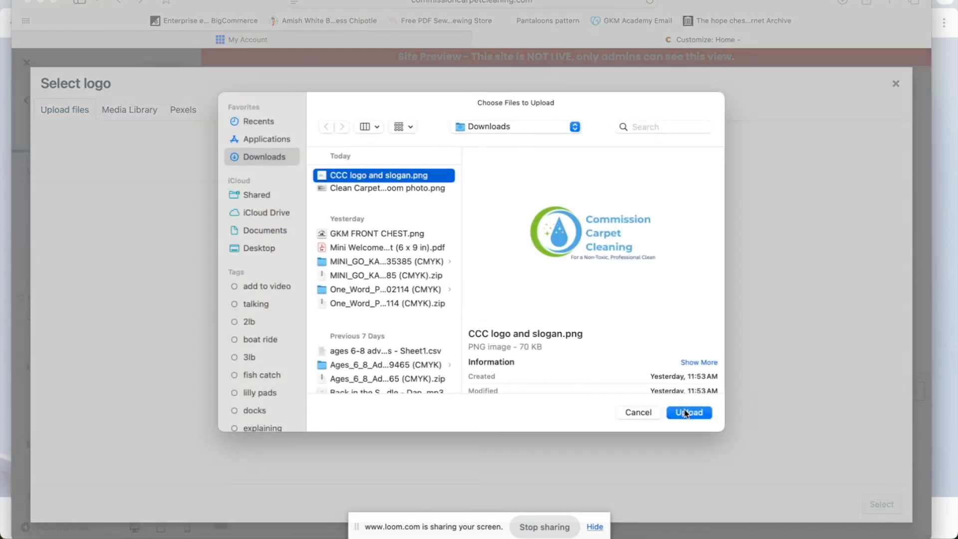
left_click(686, 412)
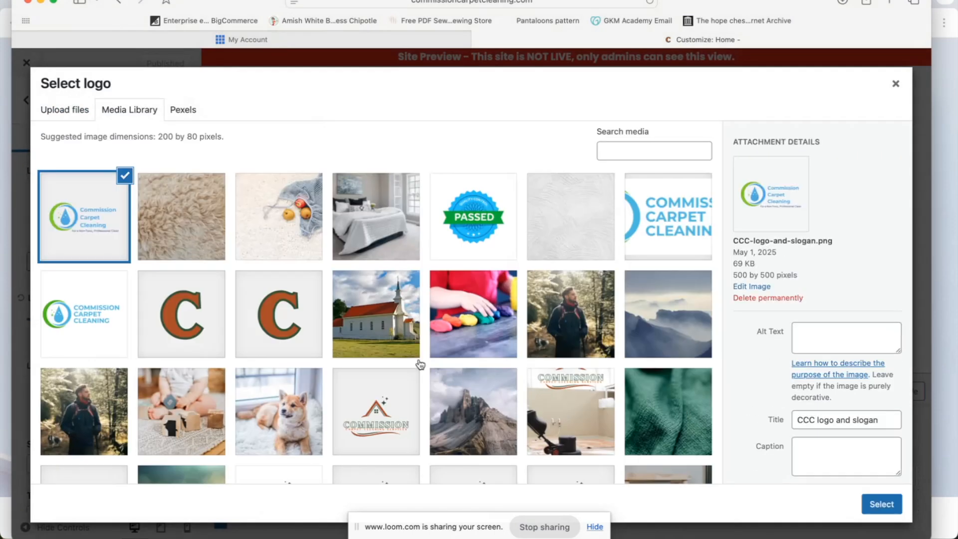
left_click(830, 330)
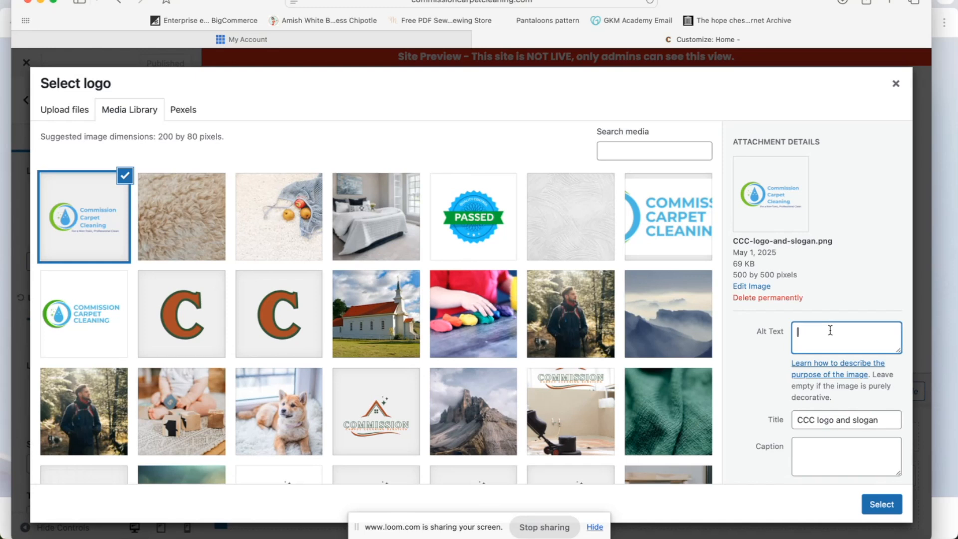
Step: Give the logo alt text 'Green and icy blue logo for Commission Carpet Cleaning…' and select it
type("Green and icy blue logo for Comm")
key("BackSpace")
key("BackSpace")
key("BackSpace")
key("BackSpace")
type("Comm")
key("BackSpace")
key("BackSpace")
key("BackSpace")
key("BackSpace")
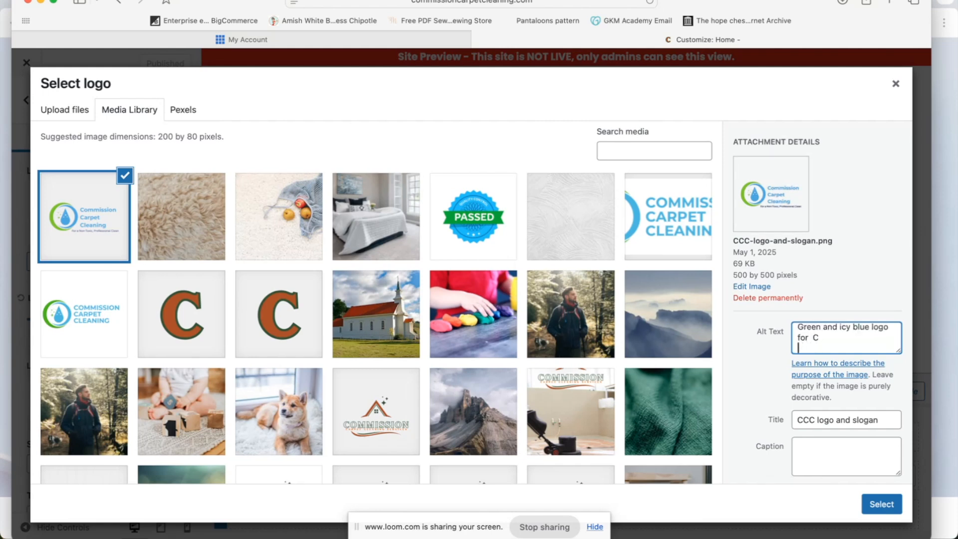
type("Commission Carpet Cleaning")
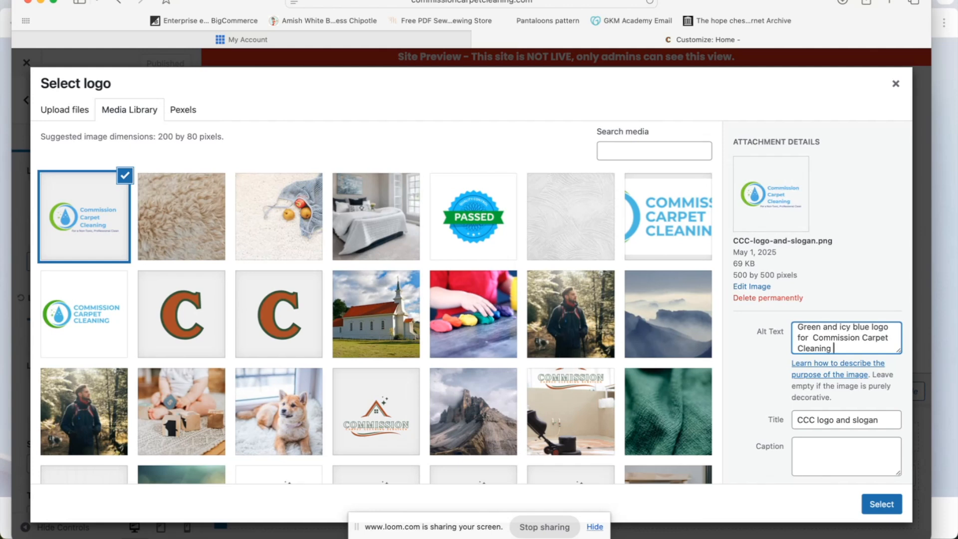
type("for a non-toxic, professional clean")
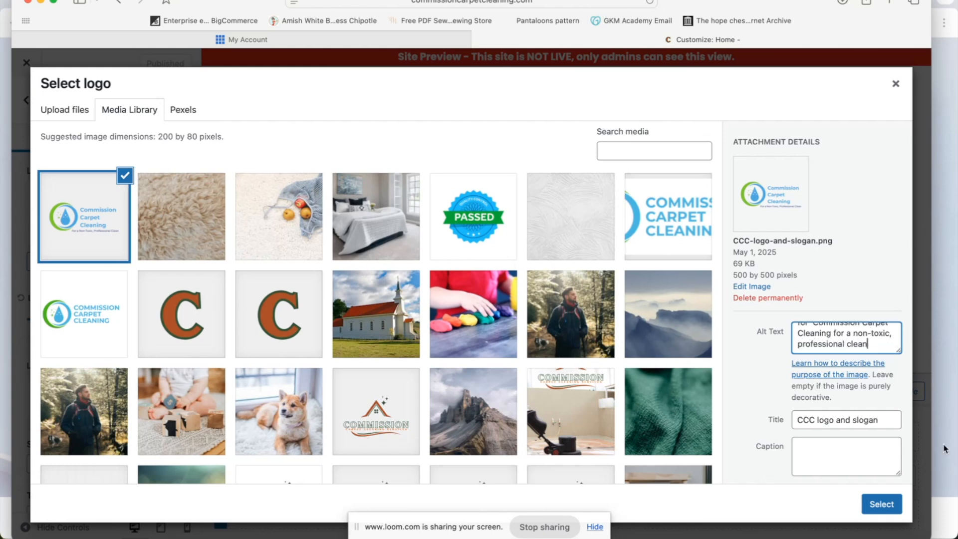
left_click(882, 504)
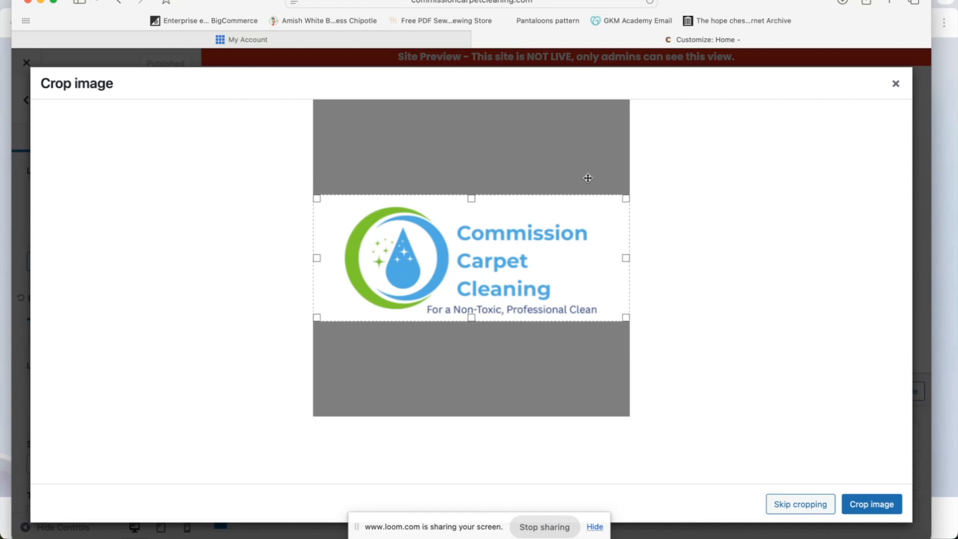
Step: Crop the new logo with slogan and publish it to the site header
left_click(879, 509)
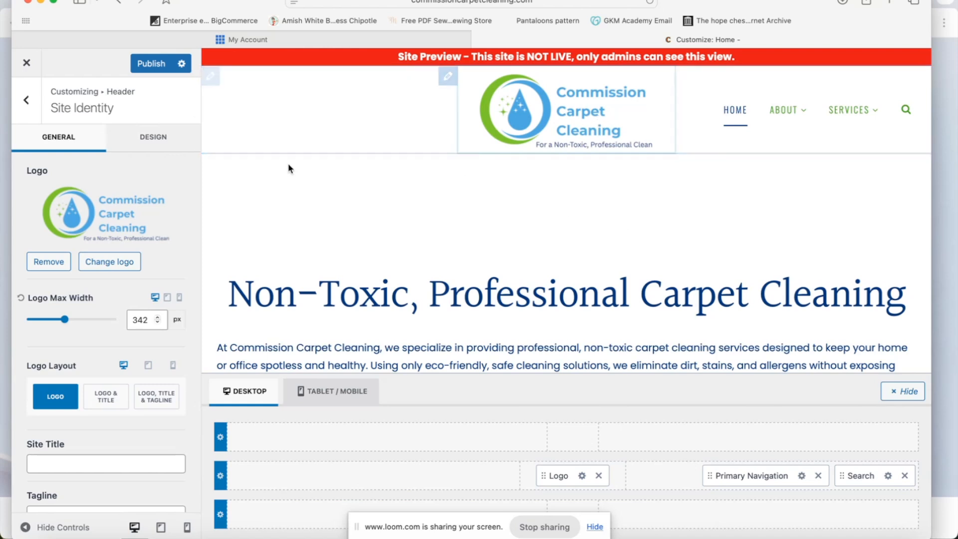
left_click(145, 66)
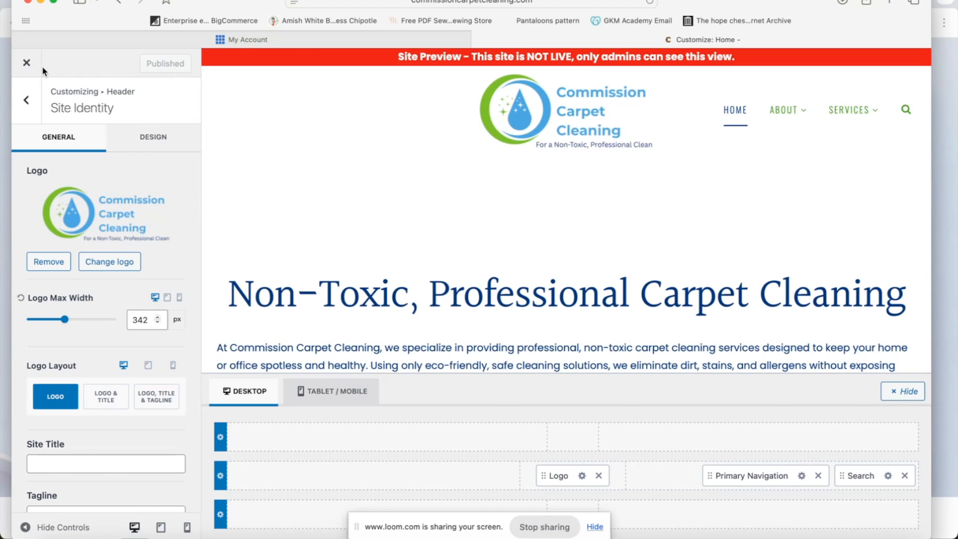
Step: Exit the Customizer and go through the Dashboard to the Pages list of all 14 pages
left_click(30, 99)
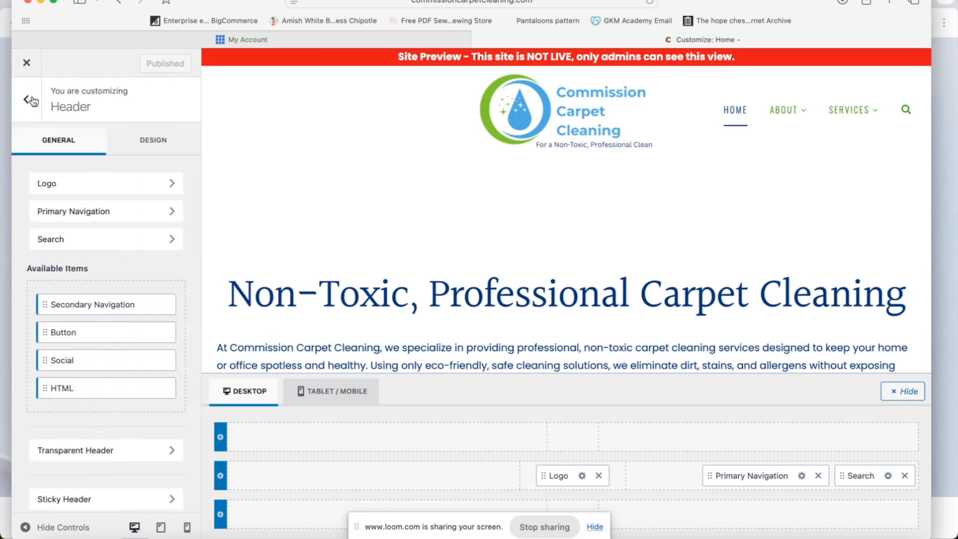
left_click(27, 64)
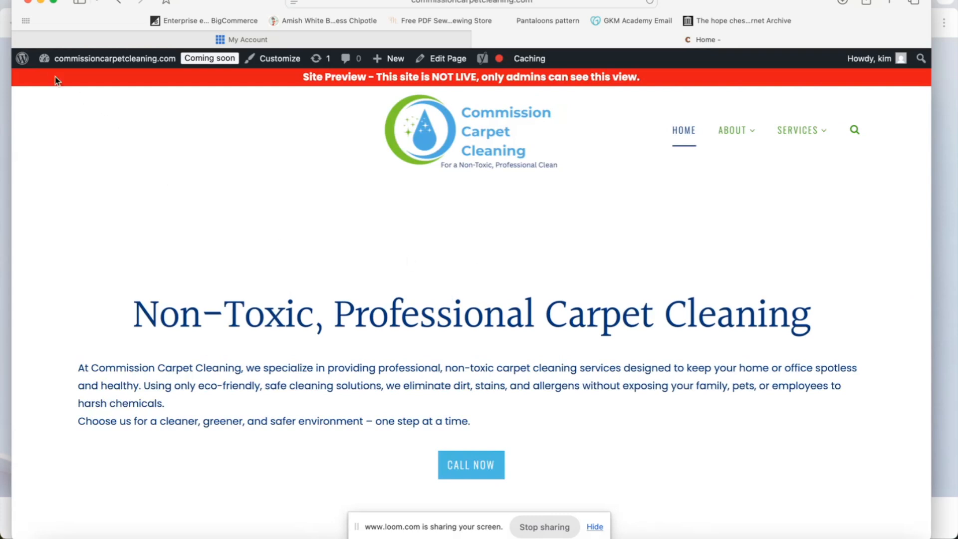
mouse_move(64, 64)
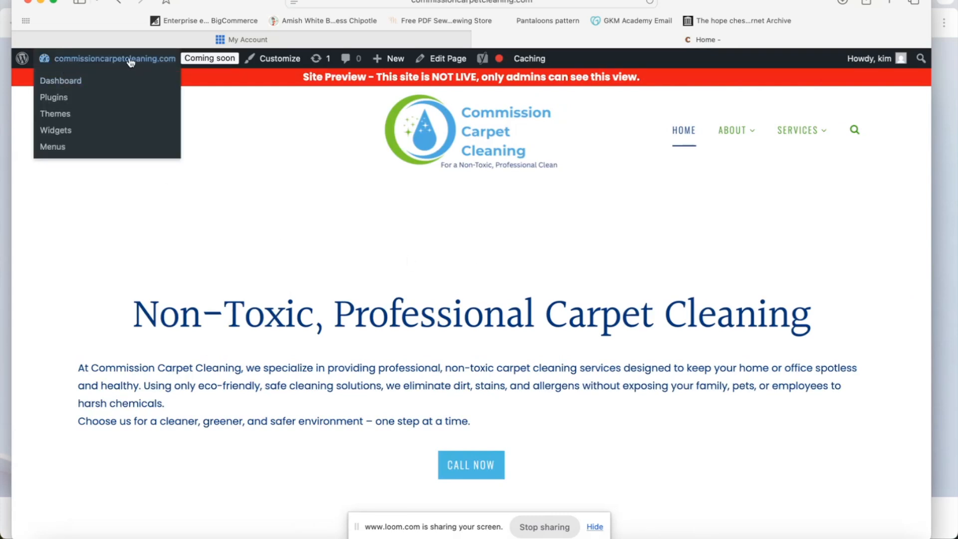
left_click(63, 82)
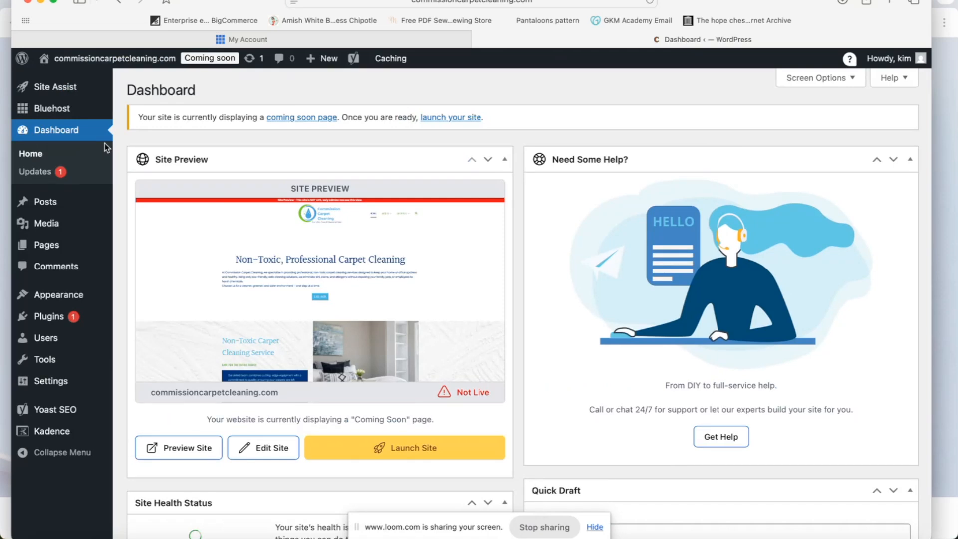
mouse_move(65, 109)
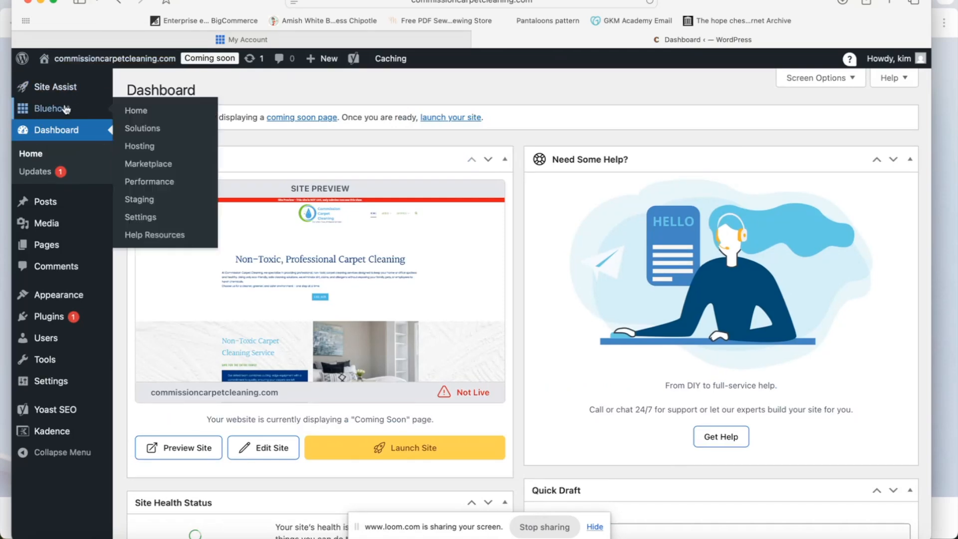
mouse_move(65, 216)
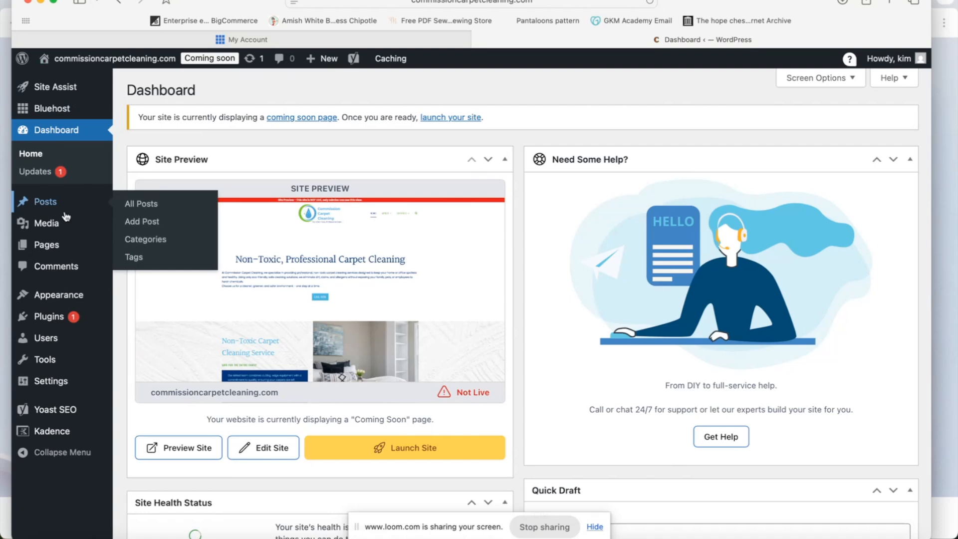
left_click(54, 246)
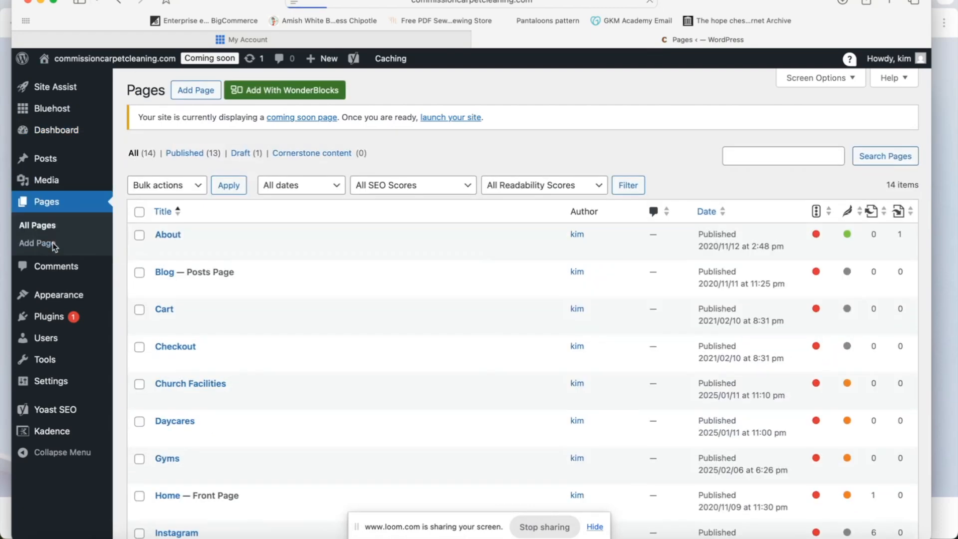
scroll(169, 429, "down", 3)
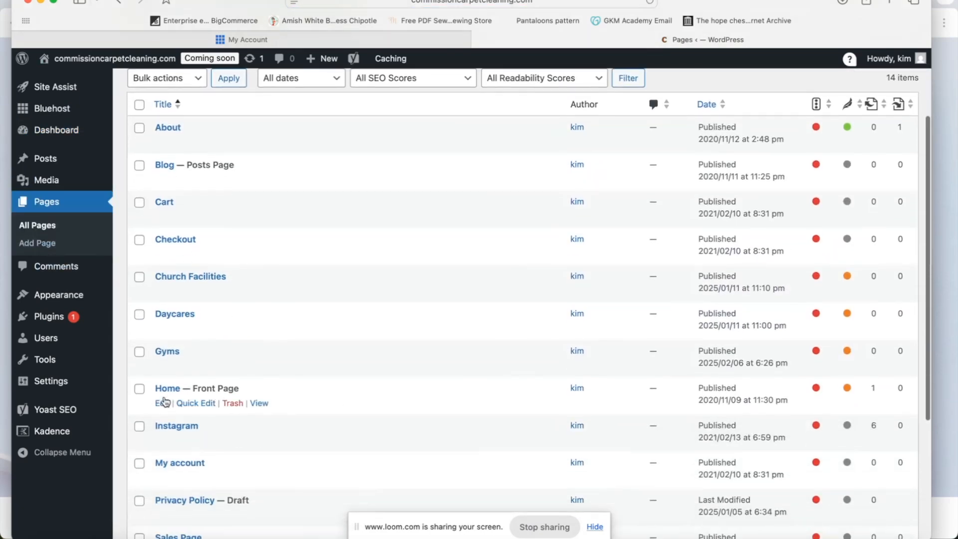
Step: Open the Home page in the editor and add a new block below its title
left_click(166, 388)
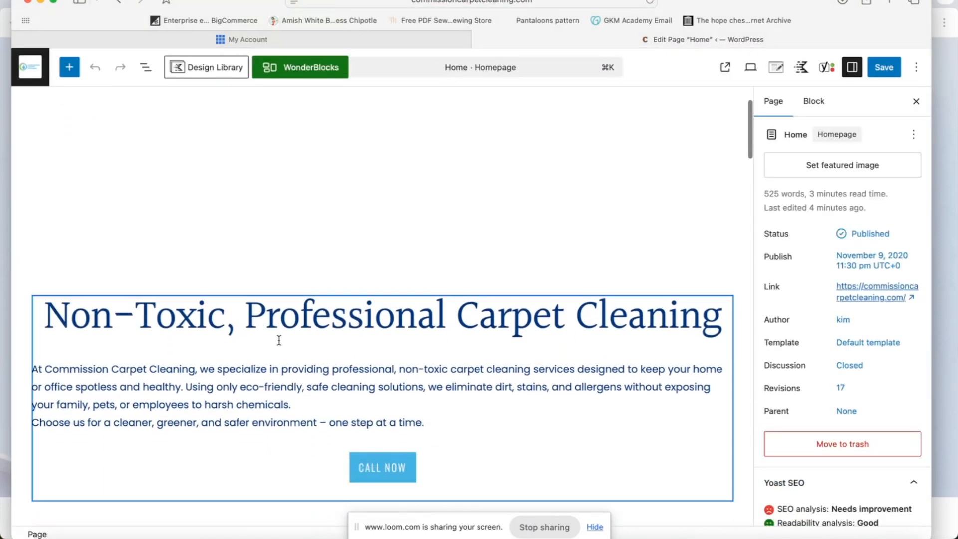
left_click(123, 255)
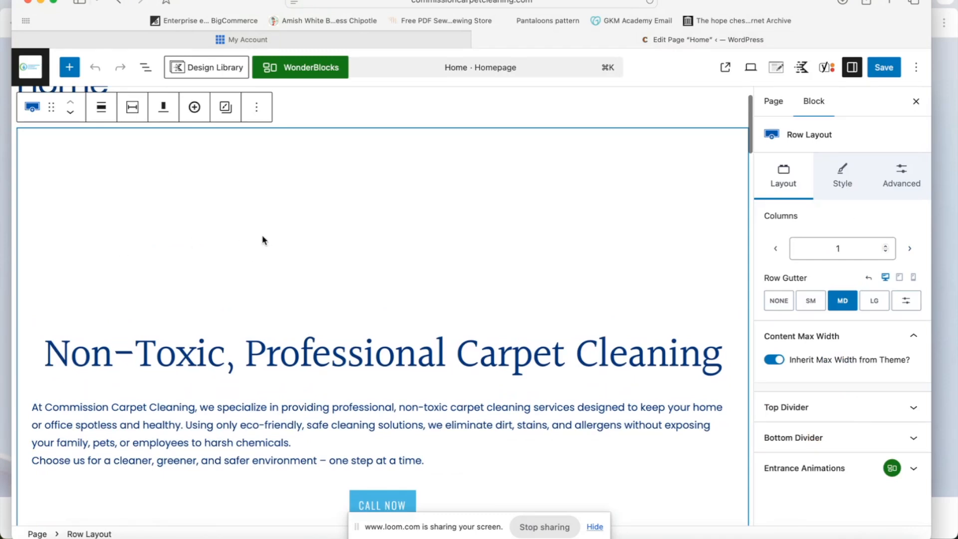
left_click(315, 149)
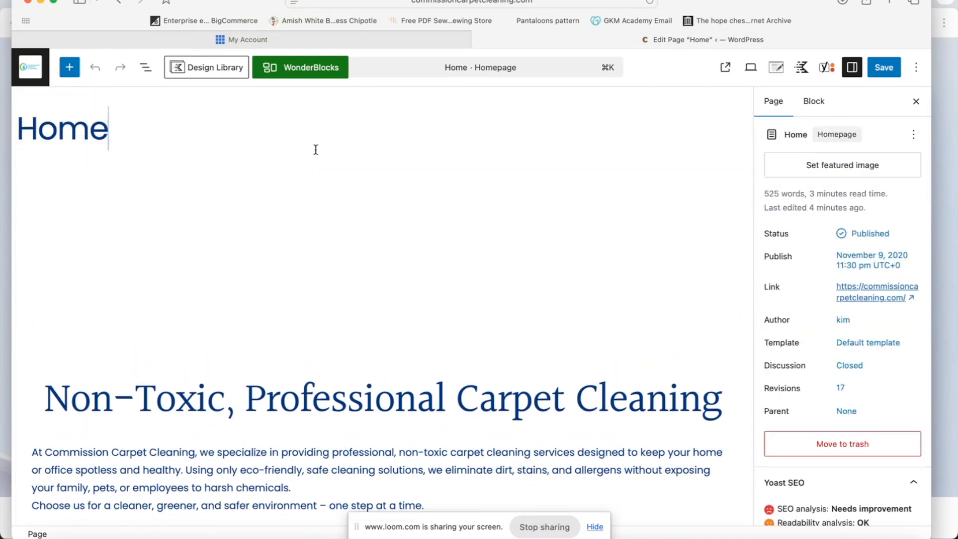
key("Return")
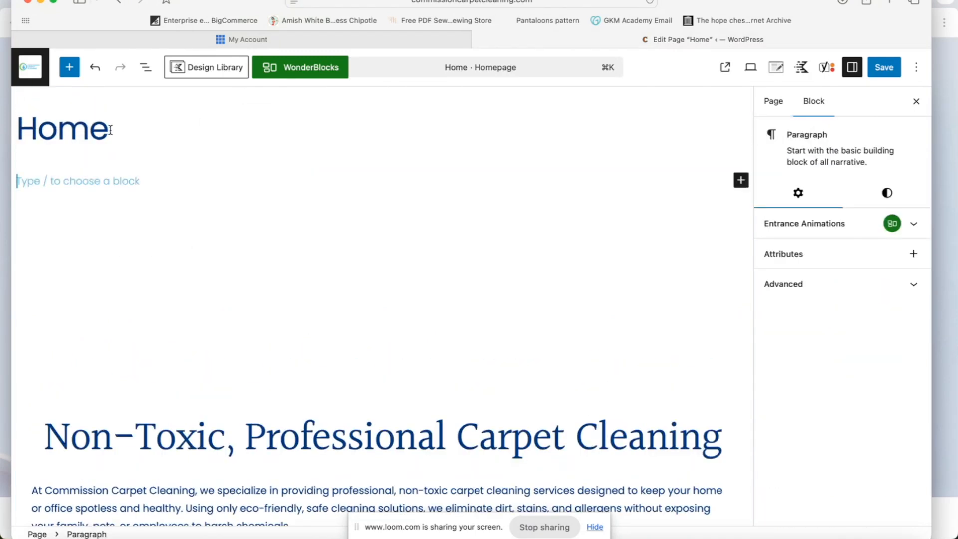
Step: Turn the new block into an Image block and start an upload from the computer
left_click(110, 129)
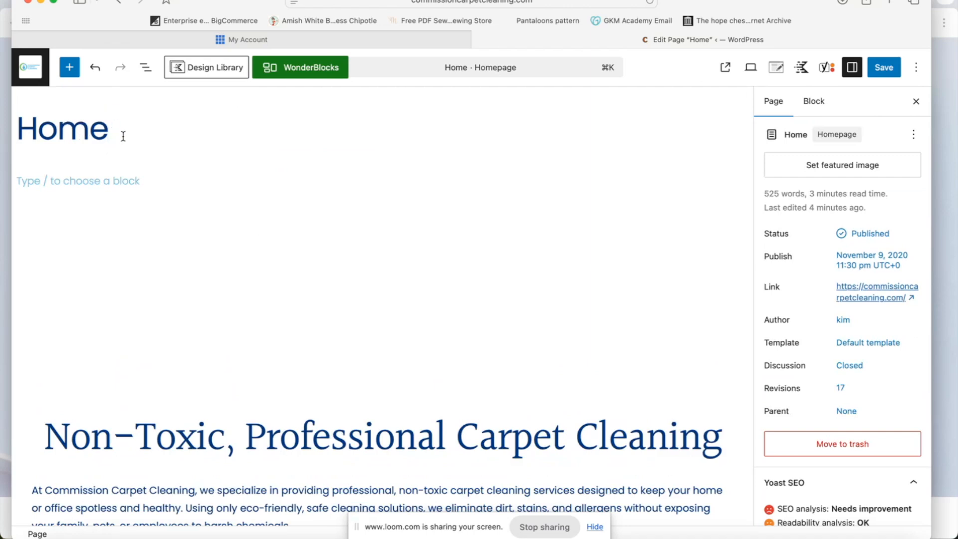
left_click(102, 183)
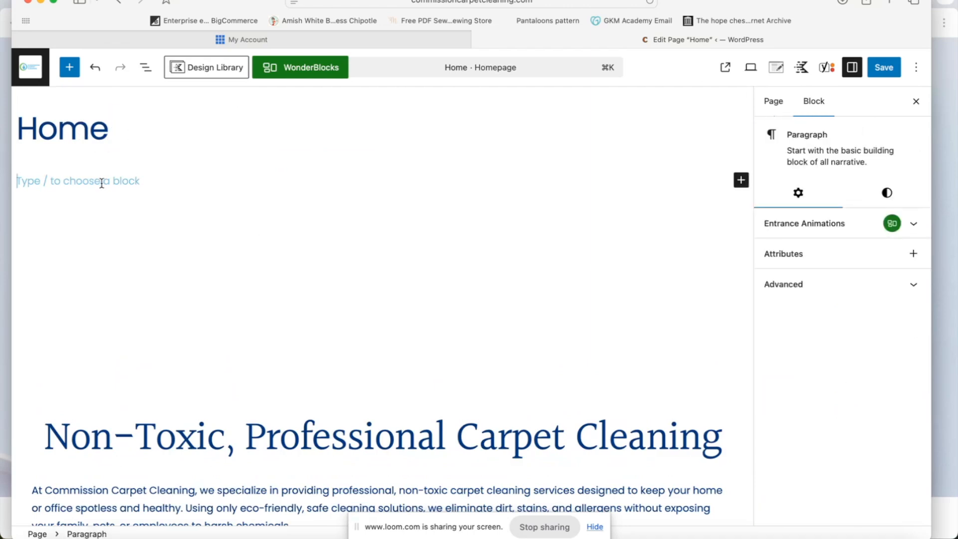
left_click(742, 181)
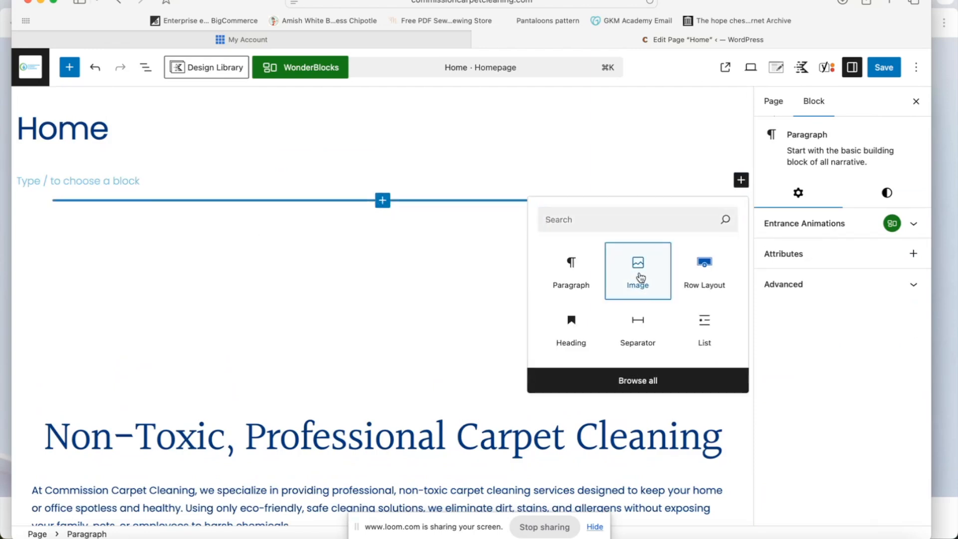
left_click(641, 278)
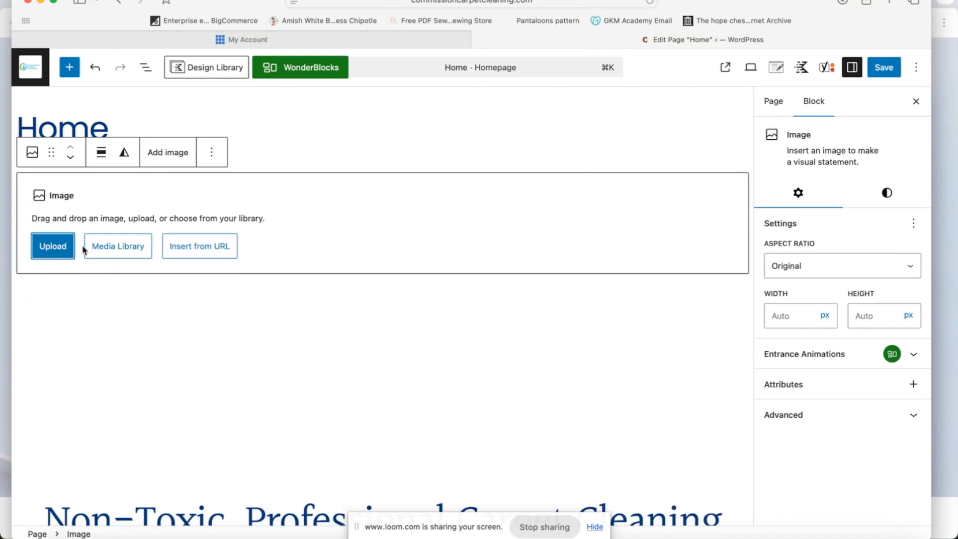
left_click(53, 247)
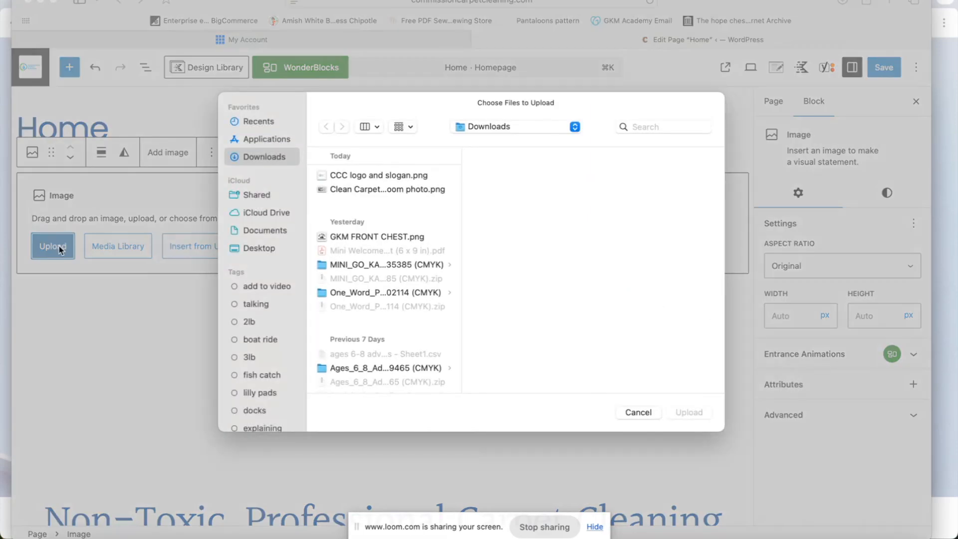
Step: Upload Spring.png into the image block and review the flyer on the page
left_click(351, 206)
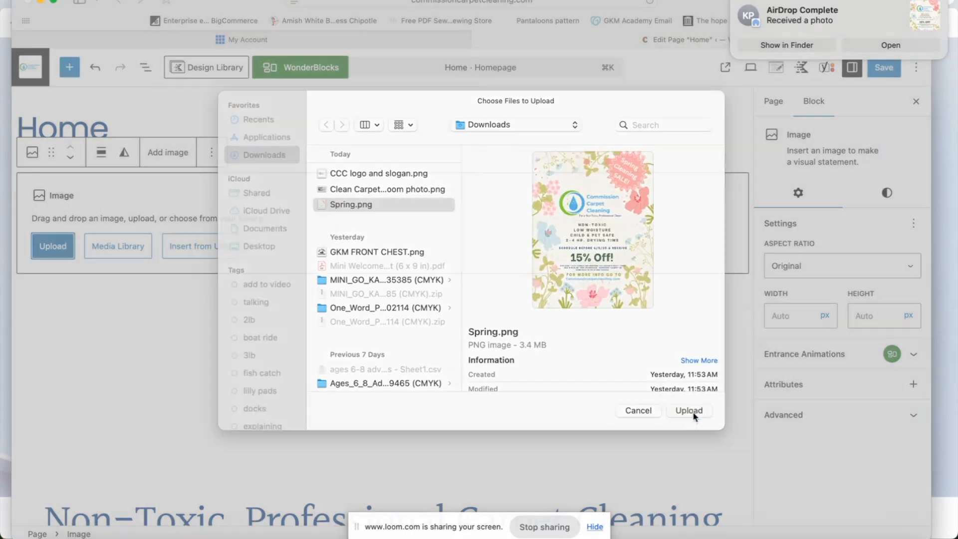
left_click(700, 413)
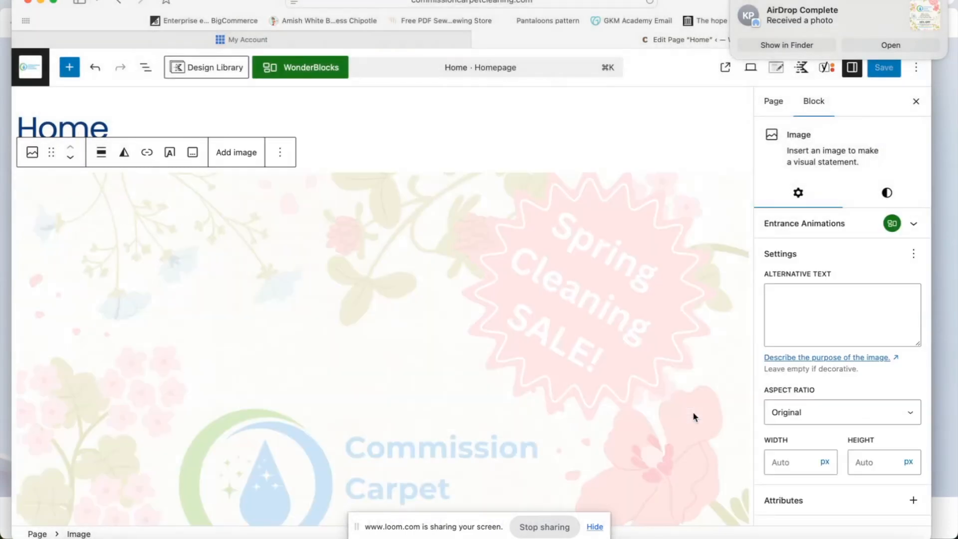
scroll(482, 330, "down", 5)
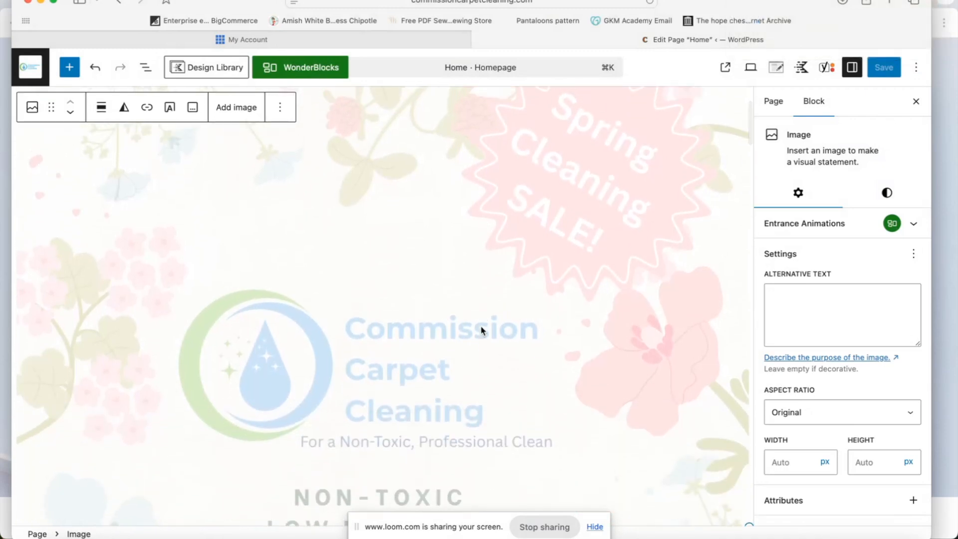
scroll(490, 355, "up", 2)
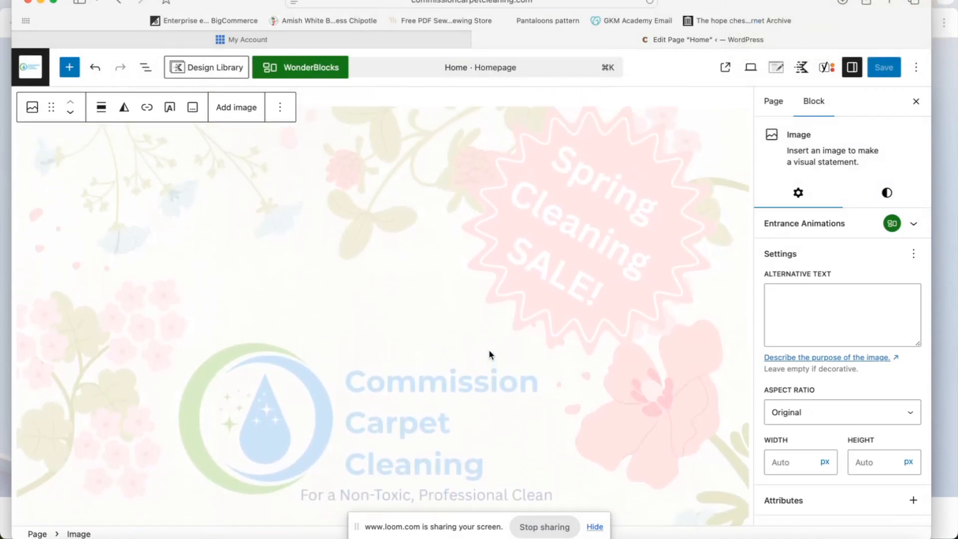
scroll(489, 355, "up", 3)
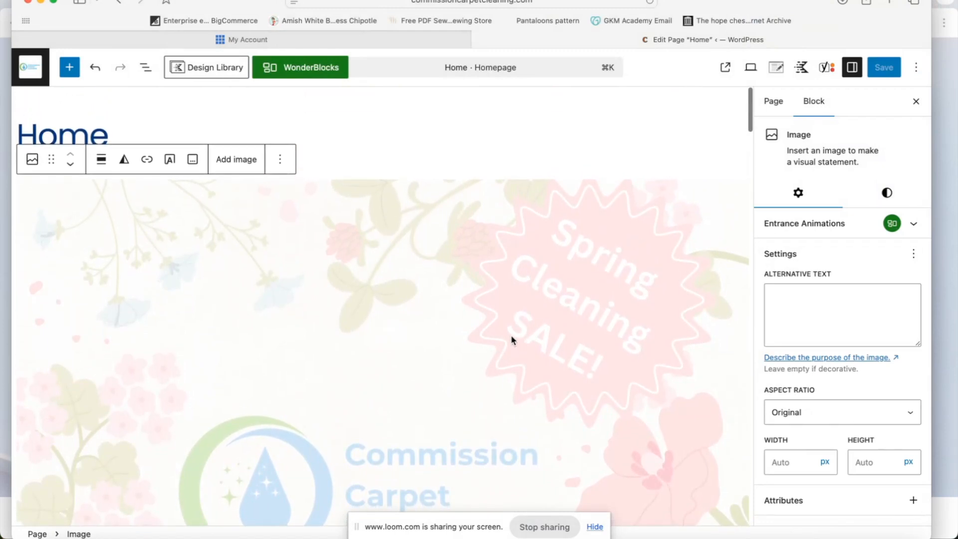
scroll(512, 339, "down", 2)
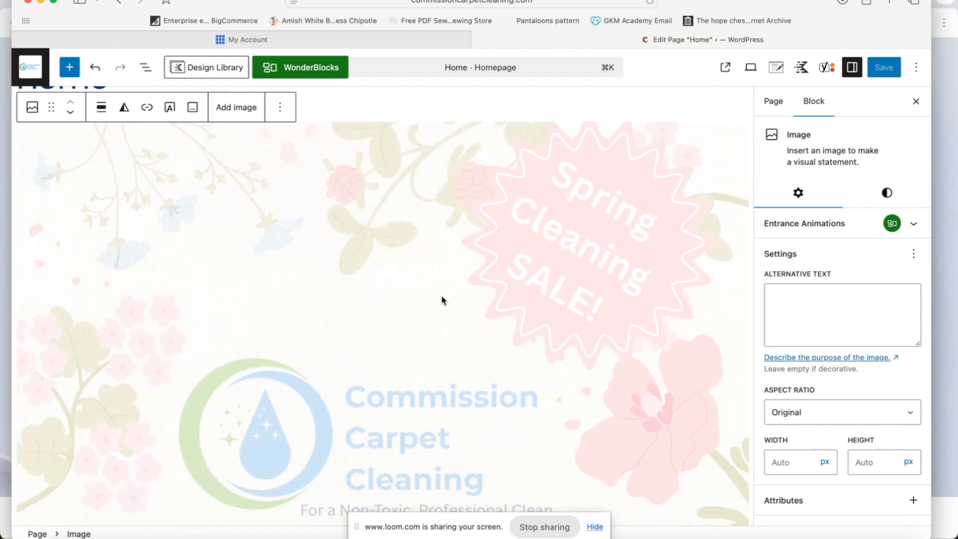
scroll(443, 300, "down", 20)
scroll(443, 295, "up", 20)
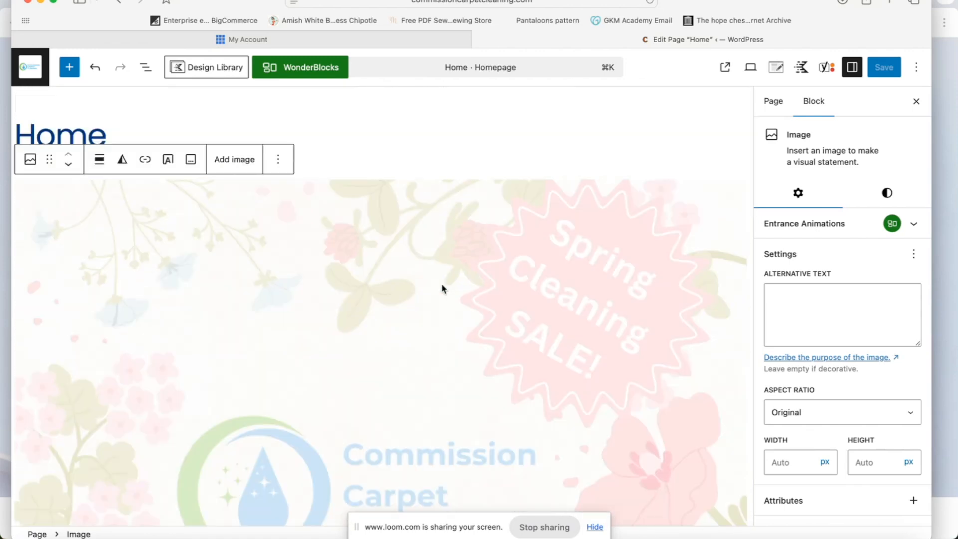
scroll(441, 283, "down", 2)
scroll(399, 280, "up", 2)
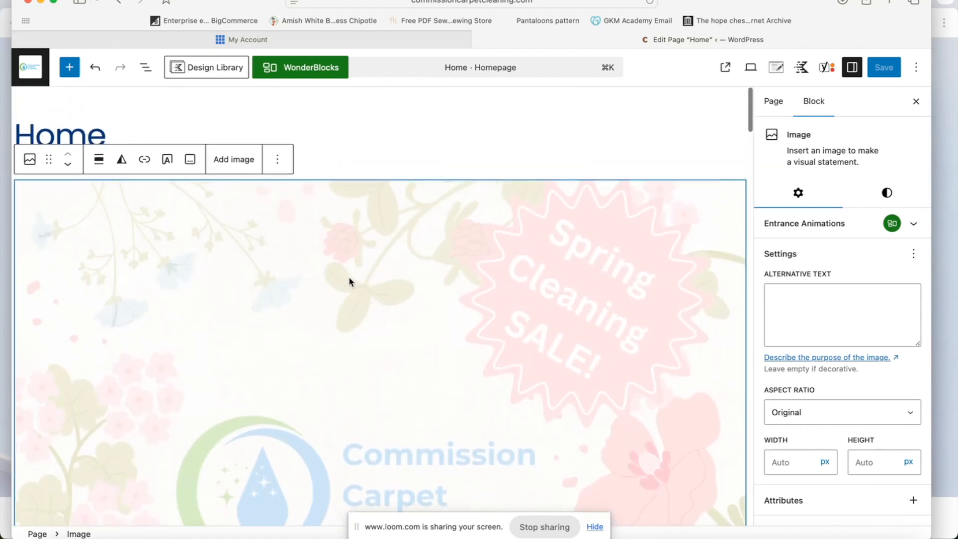
Step: Delete the Spring flyer image block and leave an empty paragraph under the Home title
left_click(278, 159)
scroll(348, 394, "down", 1)
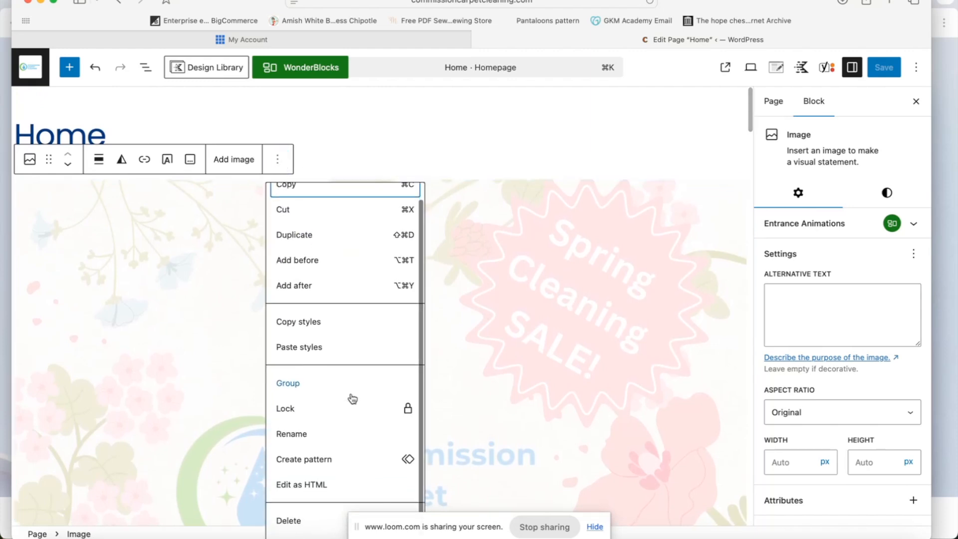
left_click(299, 525)
left_click(286, 296)
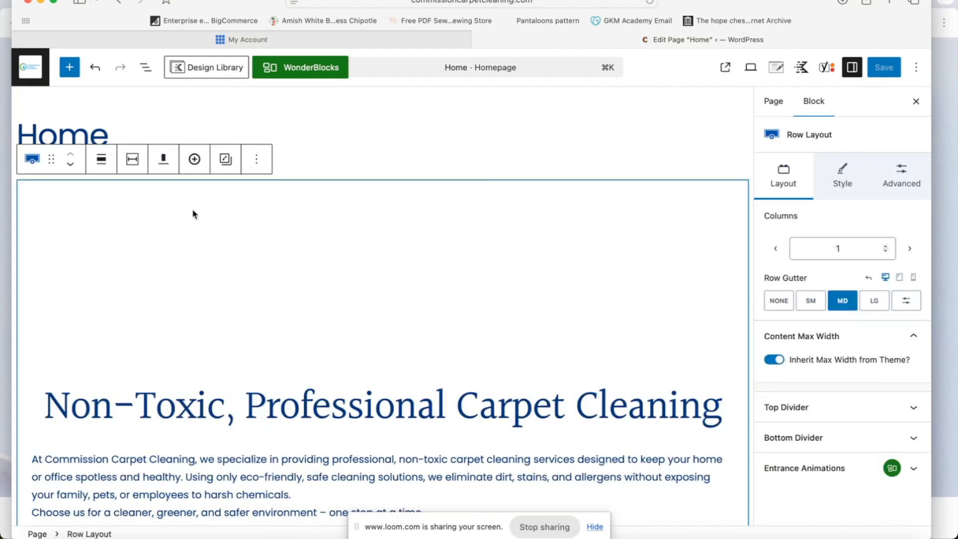
left_click(252, 118)
key("Return")
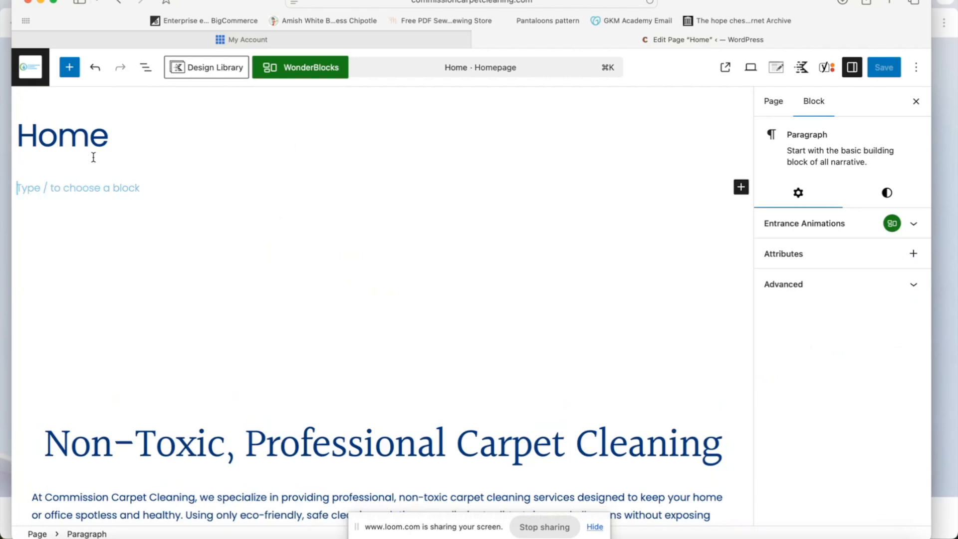
Step: Insert an Image block and pick Spring.png from the Media Library
left_click(741, 187)
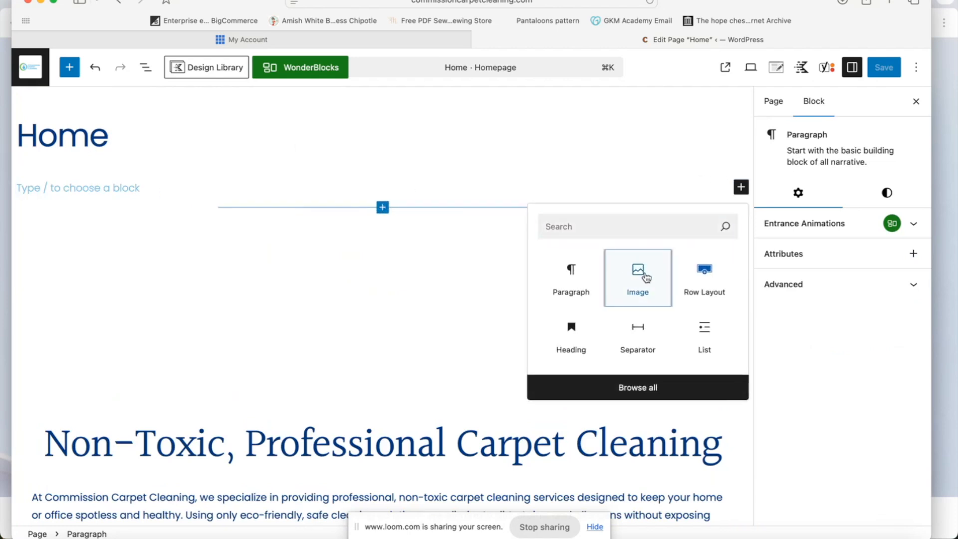
left_click(641, 277)
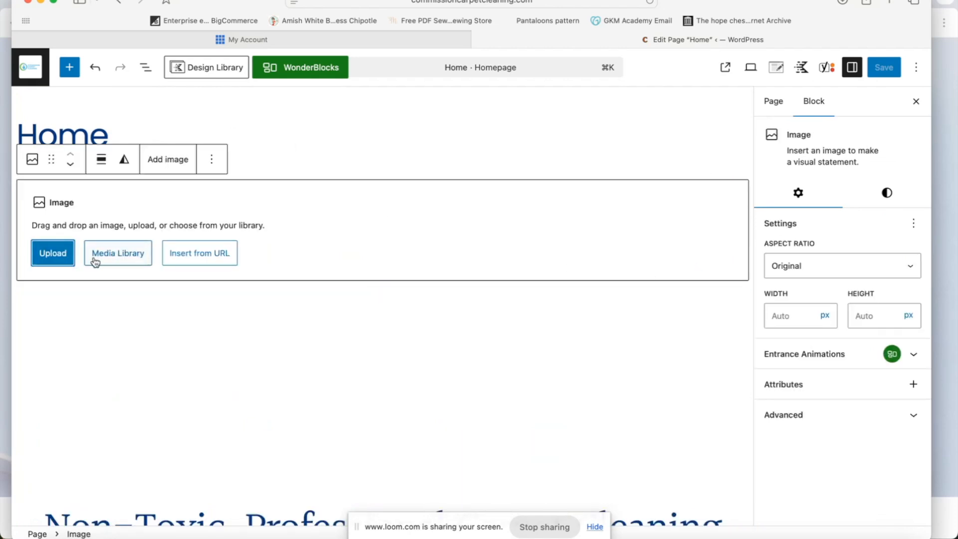
left_click(62, 256)
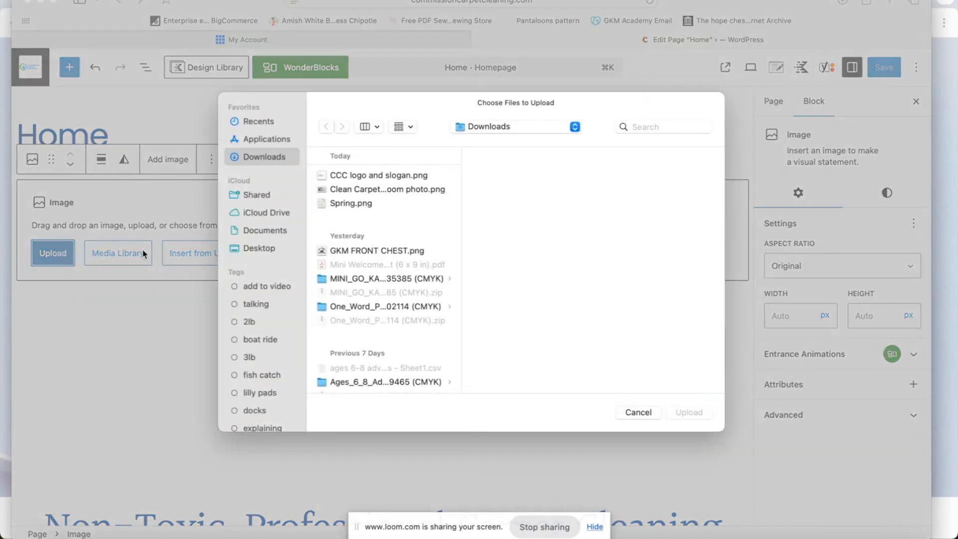
left_click(638, 412)
left_click(134, 260)
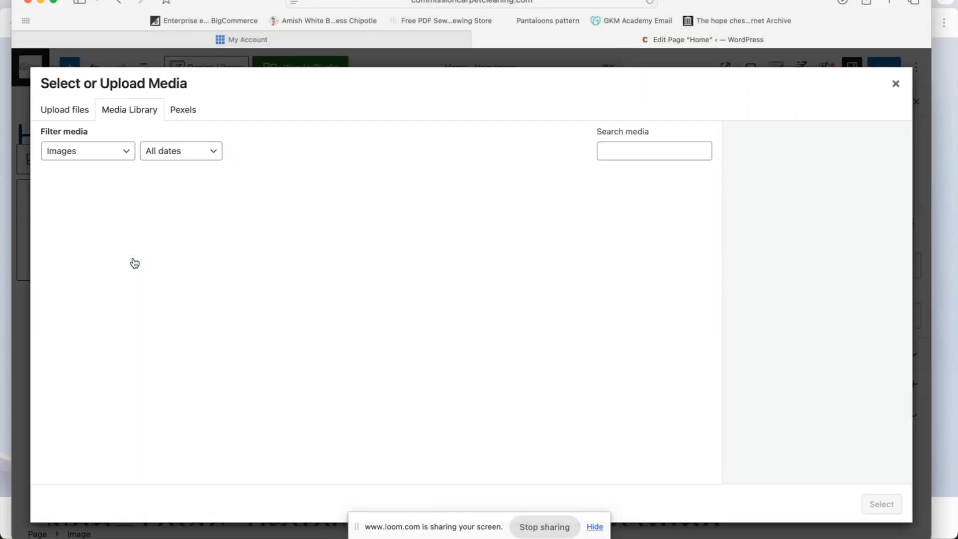
left_click(83, 218)
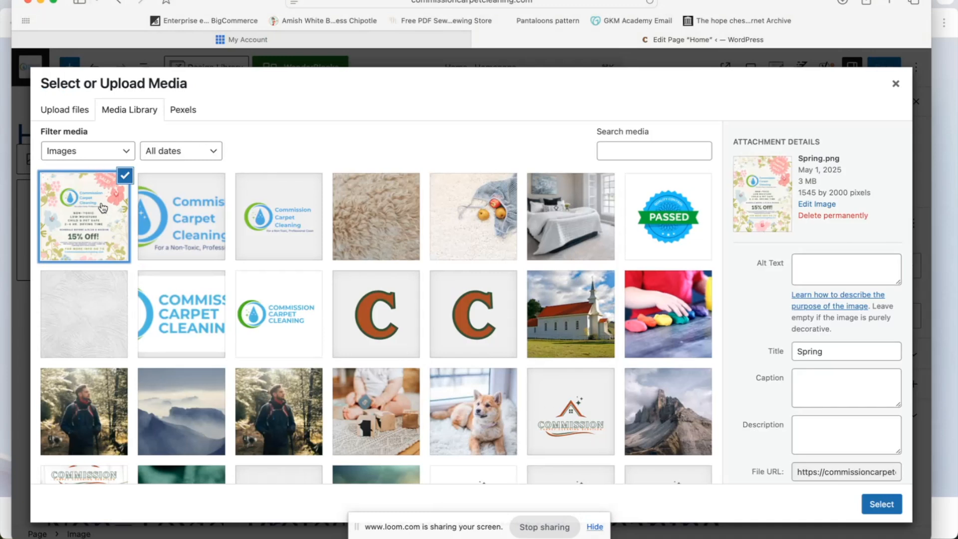
Step: Give the flyer alt text 'Commission Carpet Cleaning Spring Cleaning Special Flyer', edit its title and insert it
left_click(846, 270)
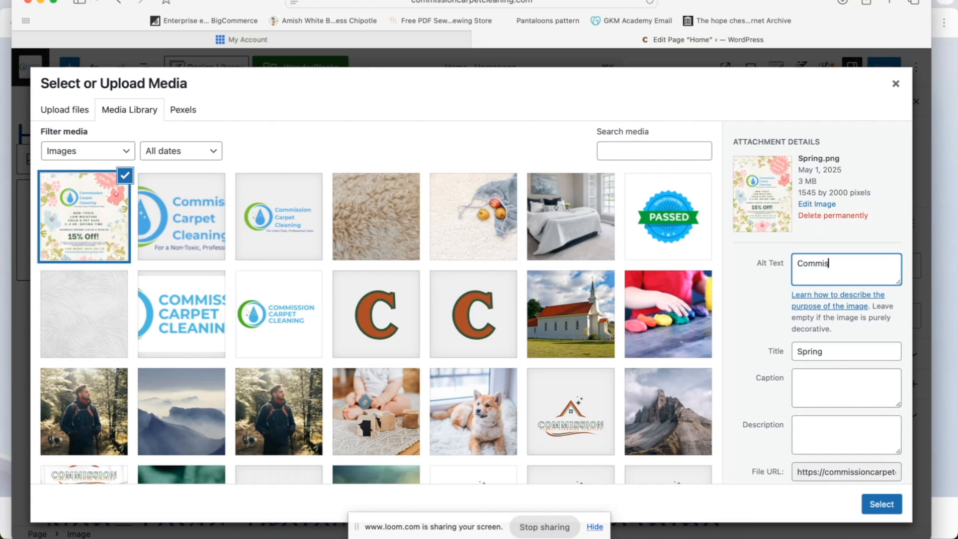
type("Commission Carpet Cleaning Spring Cleaning Special Flyer")
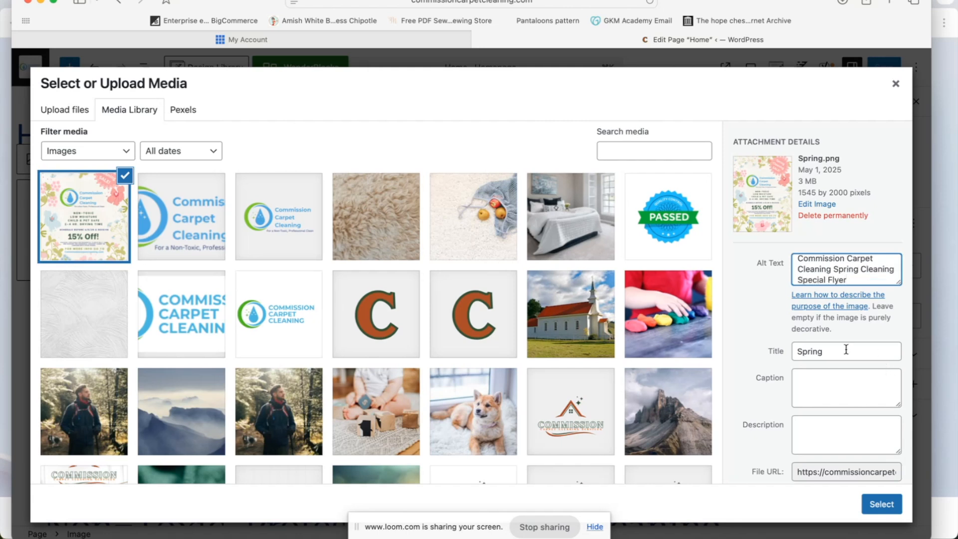
left_click(846, 349)
type("Cleaning flyer")
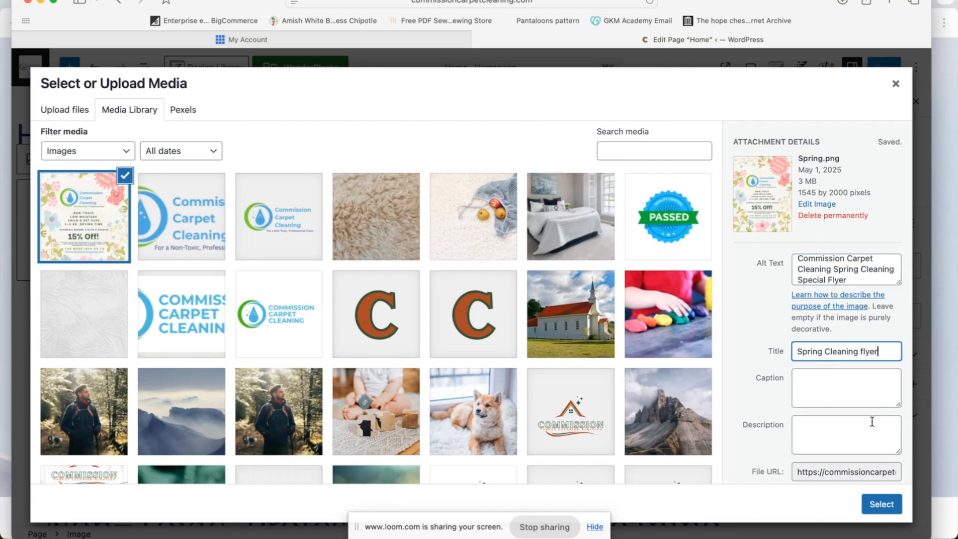
left_click(882, 504)
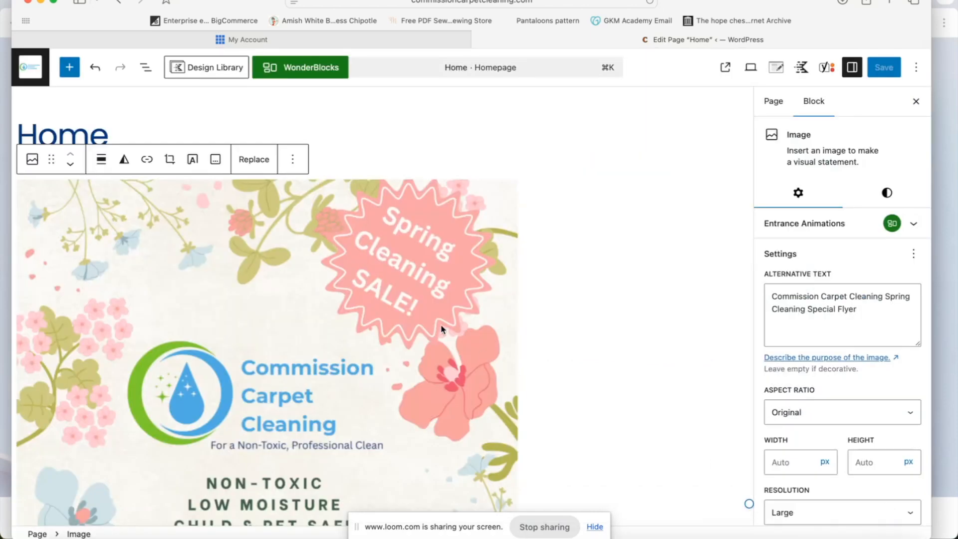
Step: Centre-align the Spring flyer image and save the Home page
scroll(481, 352, "down", 5)
scroll(348, 319, "down", 10)
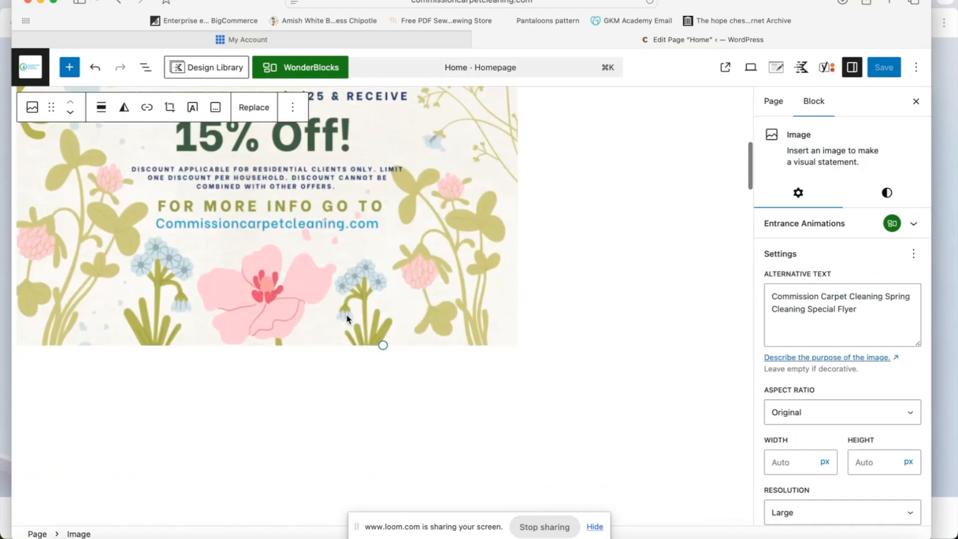
scroll(342, 314, "up", 15)
left_click(101, 159)
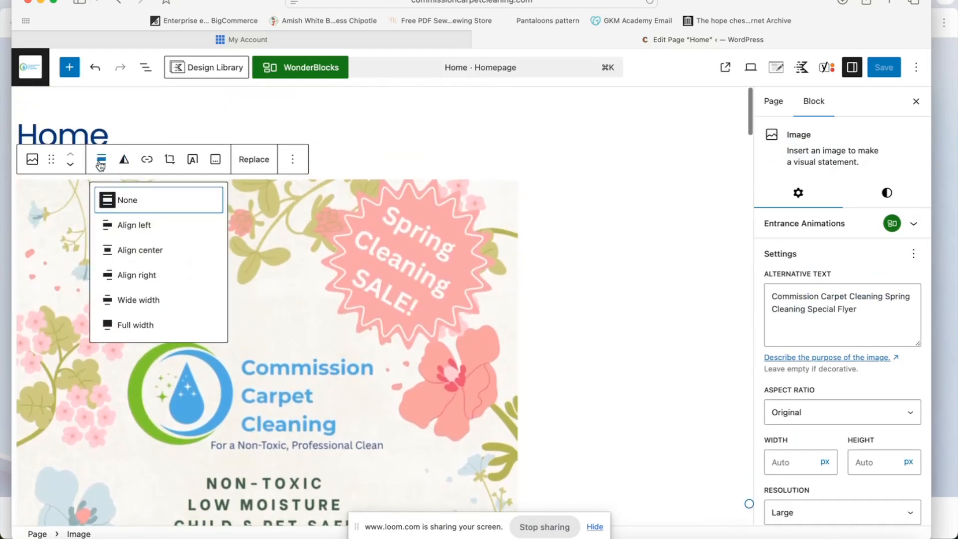
left_click(141, 253)
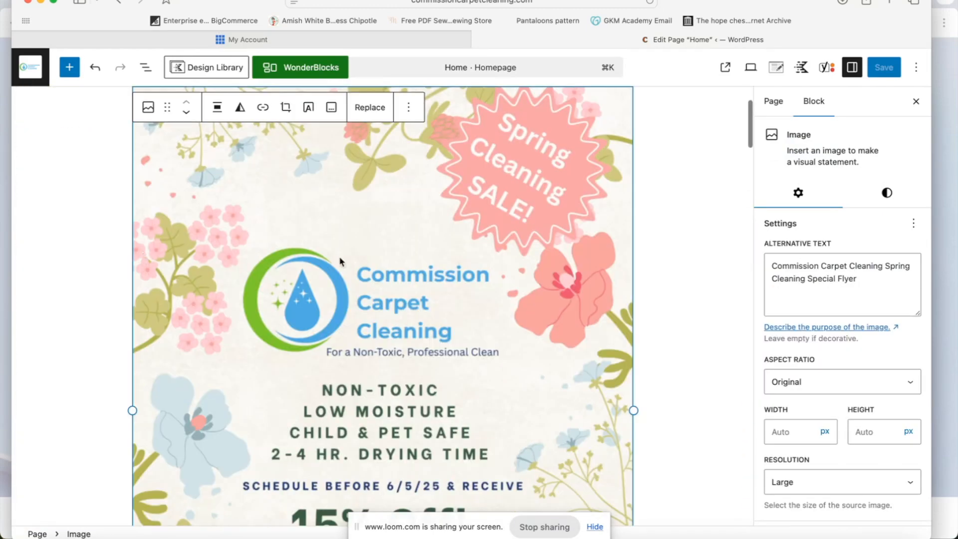
scroll(320, 279, "down", 15)
scroll(349, 279, "up", 10)
scroll(360, 292, "up", 6)
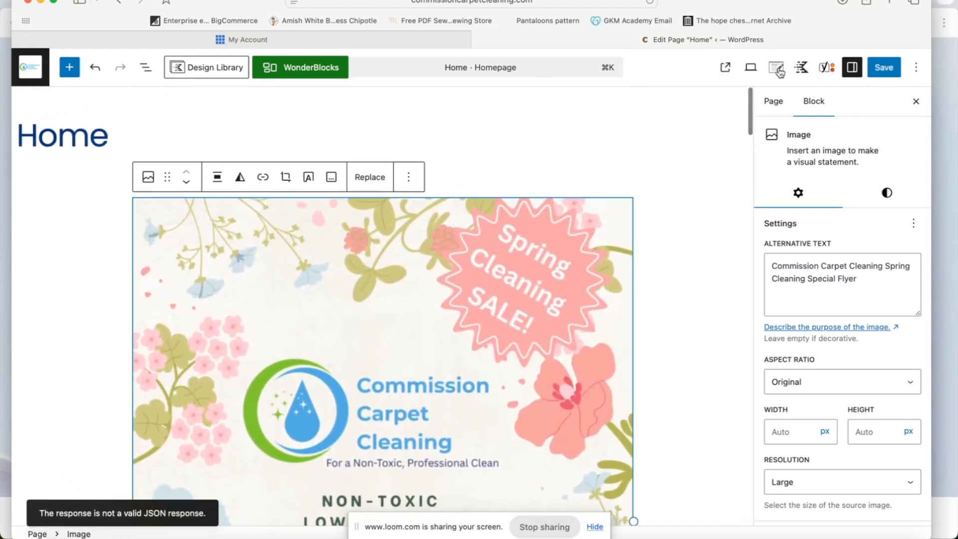
left_click(883, 69)
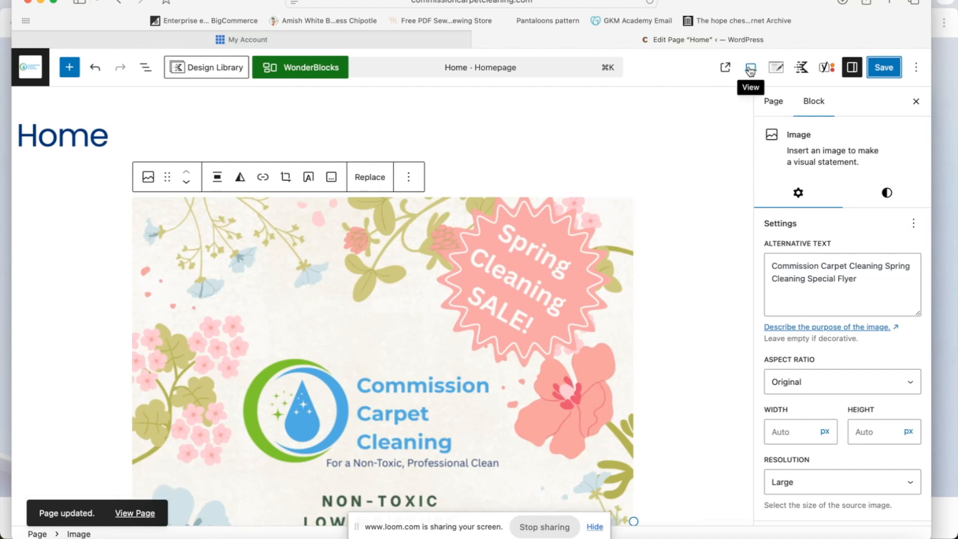
Step: Preview the Home page at Mobile size, then switch back to Desktop
left_click(751, 71)
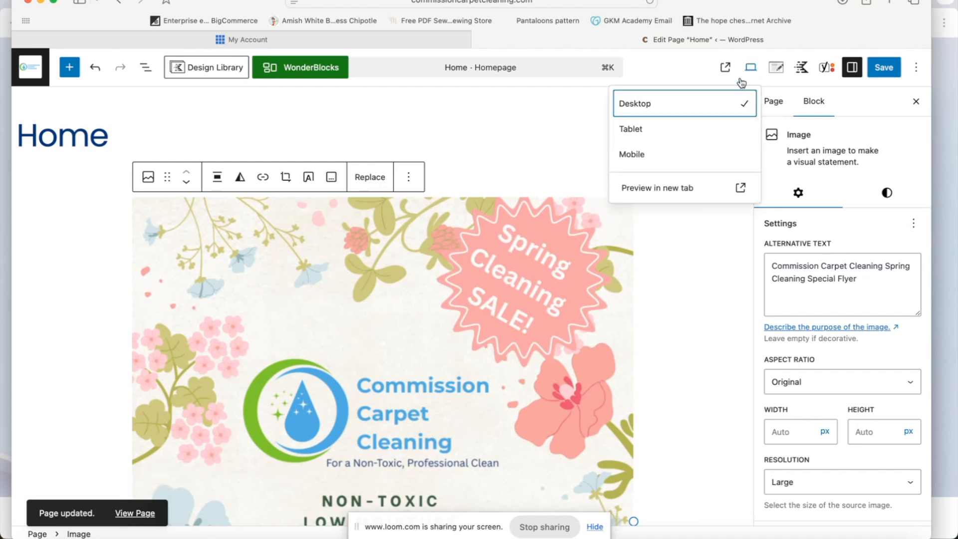
left_click(636, 157)
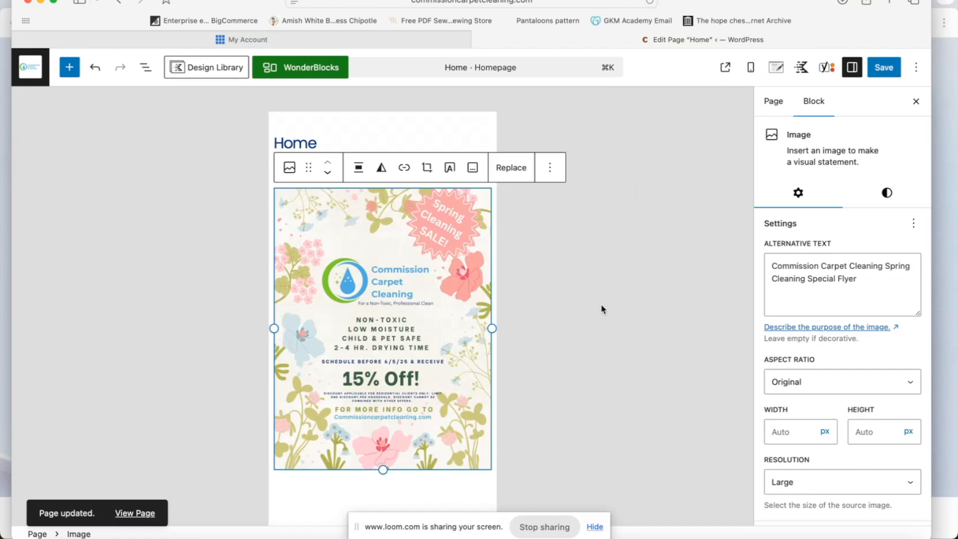
scroll(592, 312, "down", 5)
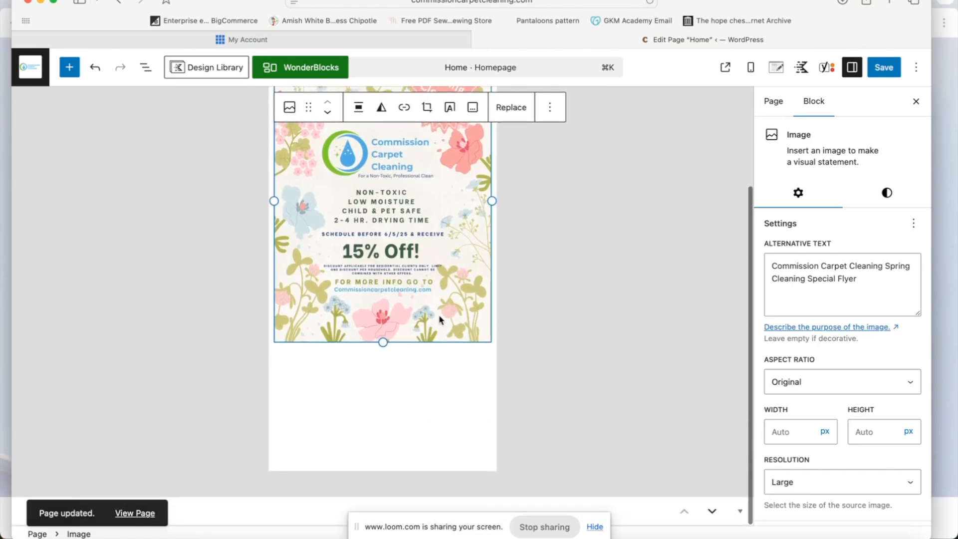
scroll(439, 319, "down", 9)
scroll(438, 319, "up", 7)
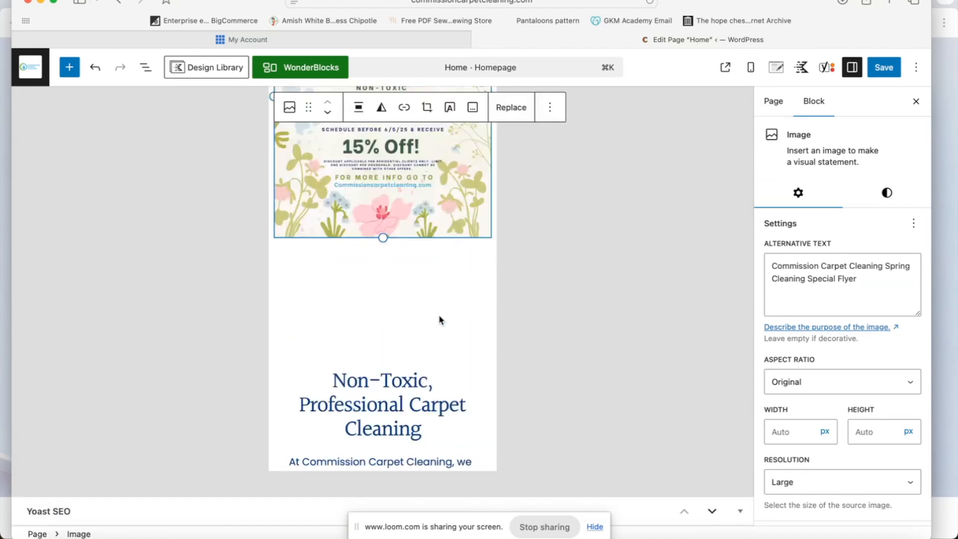
scroll(439, 320, "up", 9)
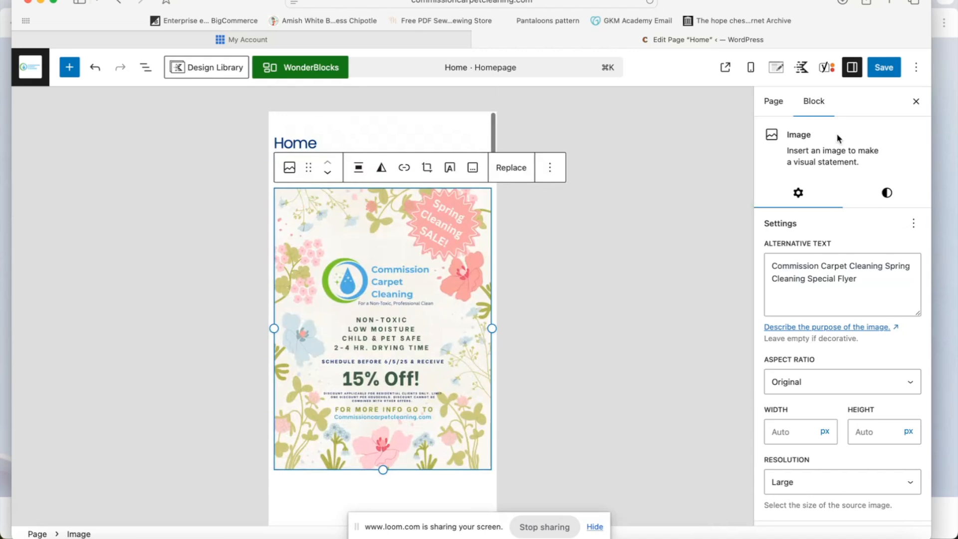
left_click(750, 68)
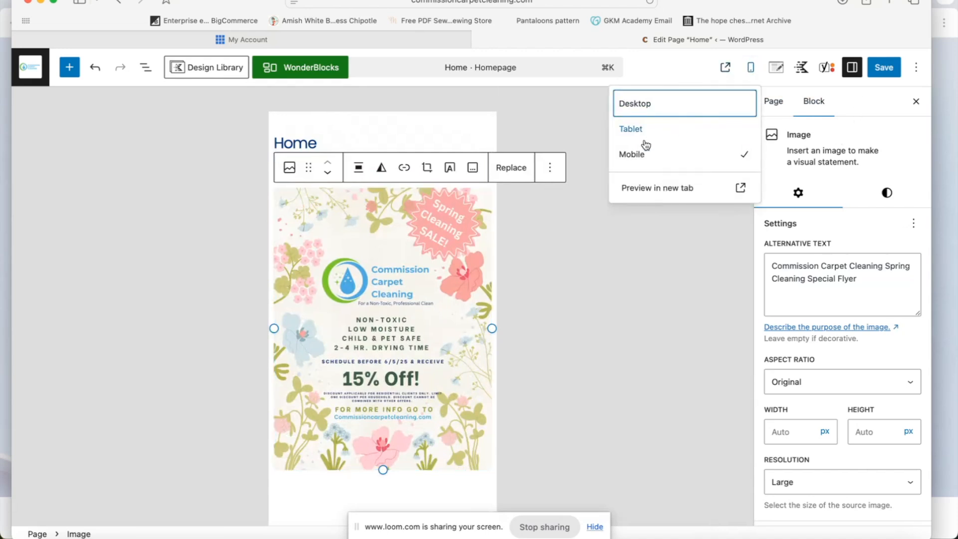
left_click(637, 105)
Step: Save the Home page again and check the live page showing the flyer
scroll(657, 184, "down", 13)
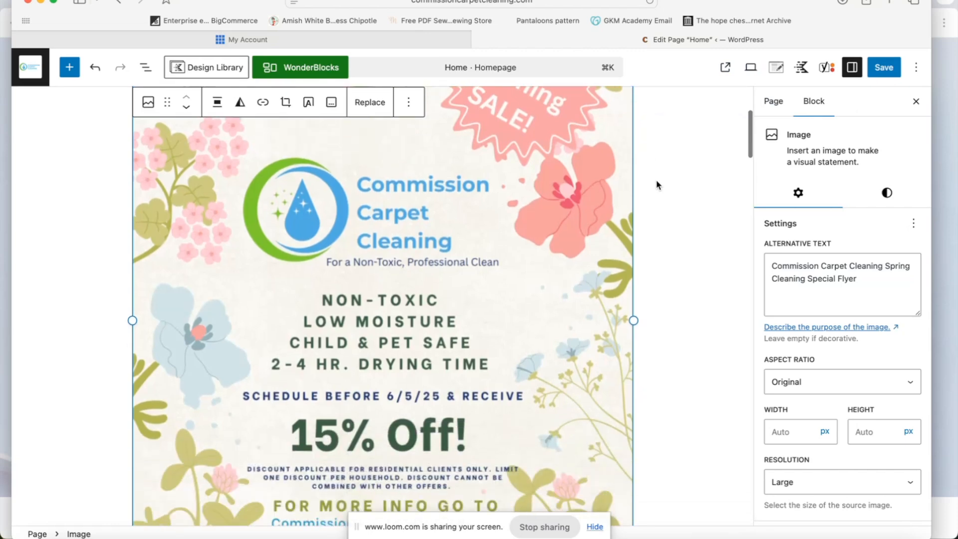
scroll(657, 181, "down", 10)
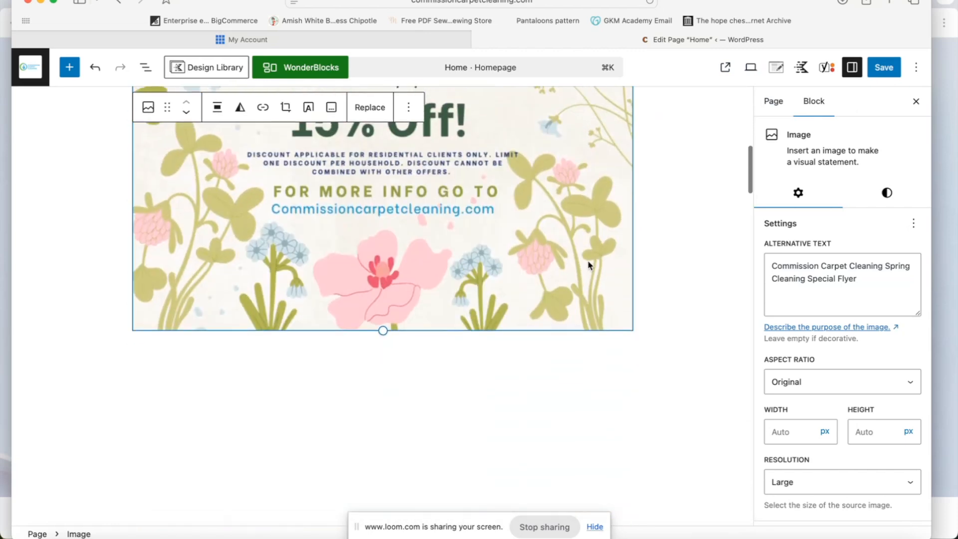
scroll(366, 275, "down", 8)
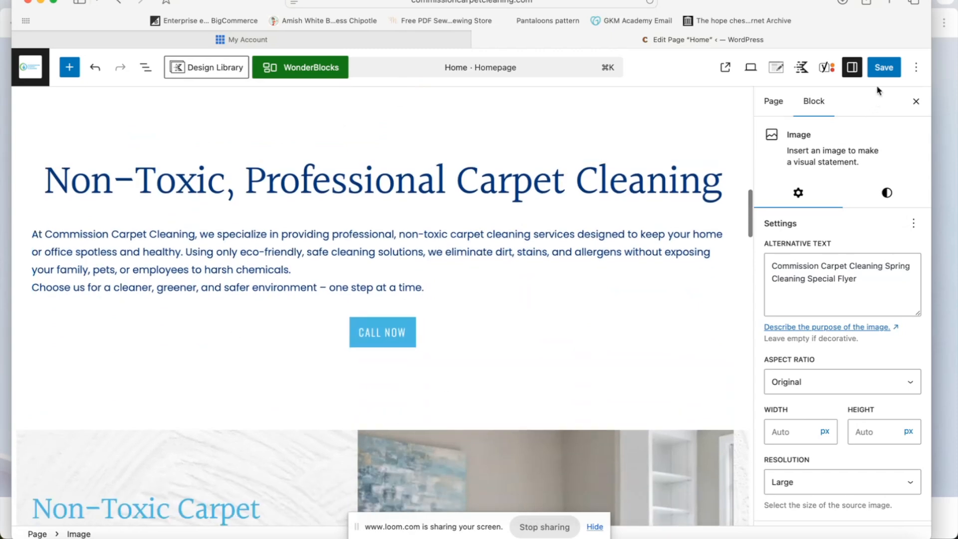
left_click(882, 67)
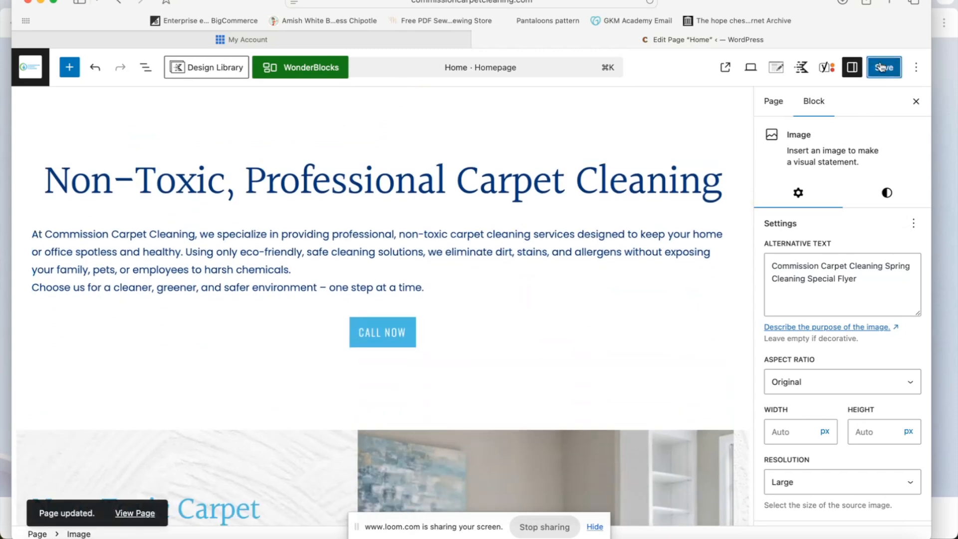
scroll(515, 188, "up", 20)
left_click(725, 70)
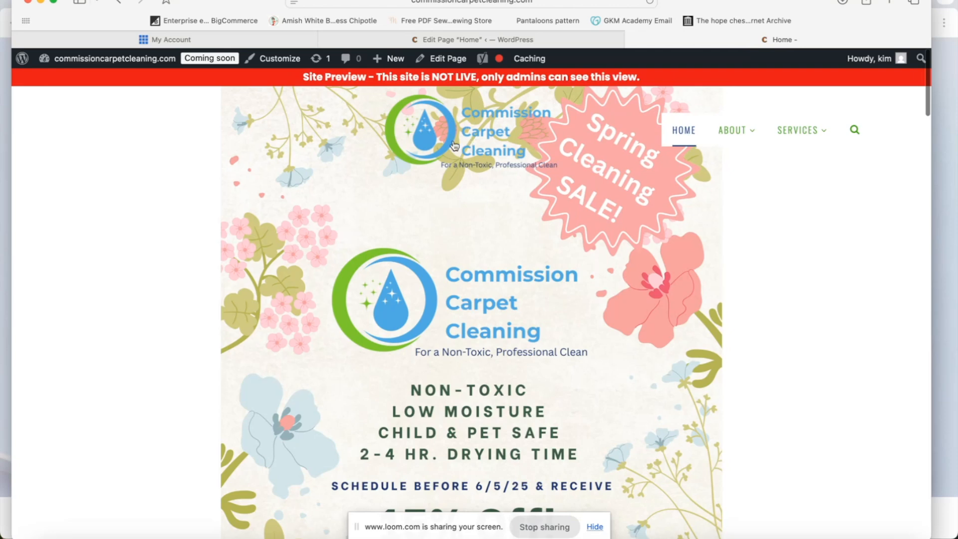
left_click(633, 40)
scroll(161, 212, "up", 3)
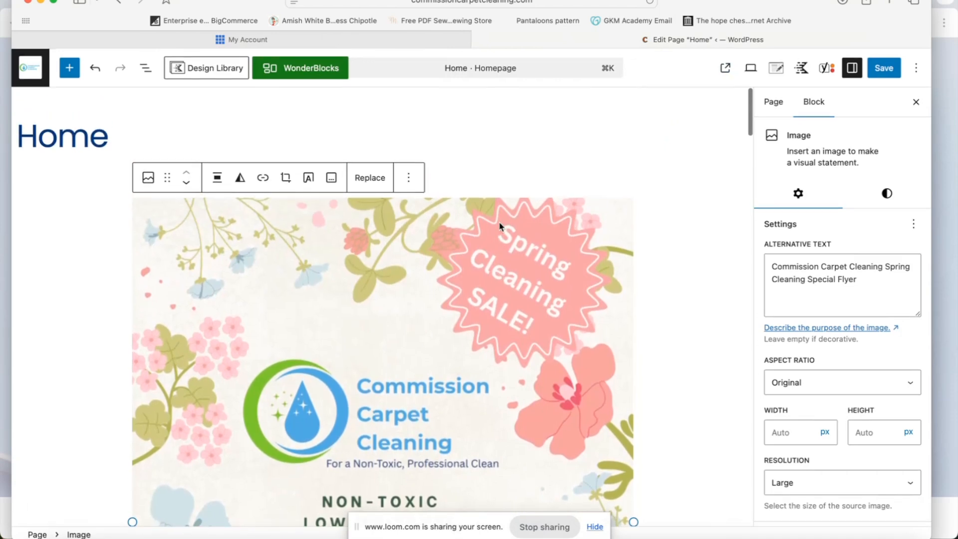
Step: Add a Spacer block directly below the Home title, above the flyer
left_click(125, 174)
left_click(145, 149)
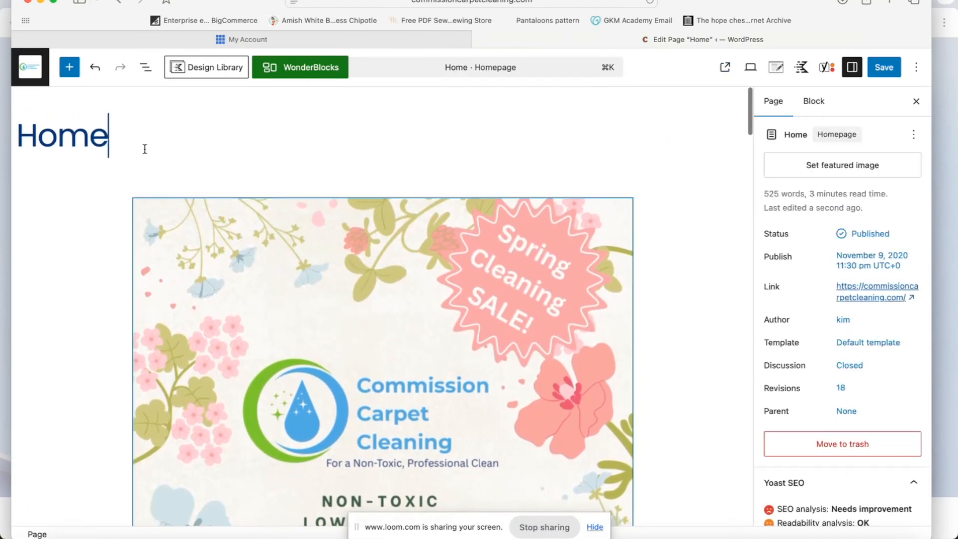
key("Return")
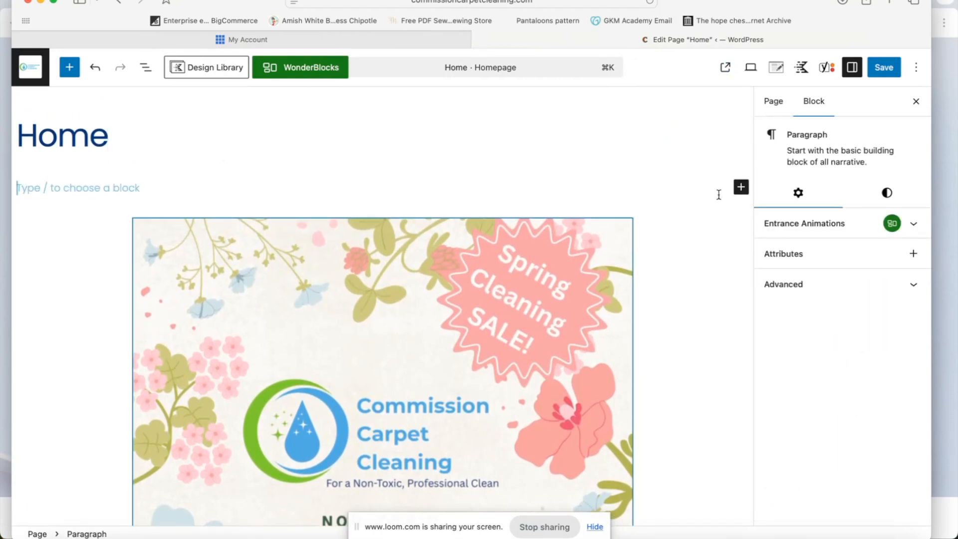
left_click(741, 187)
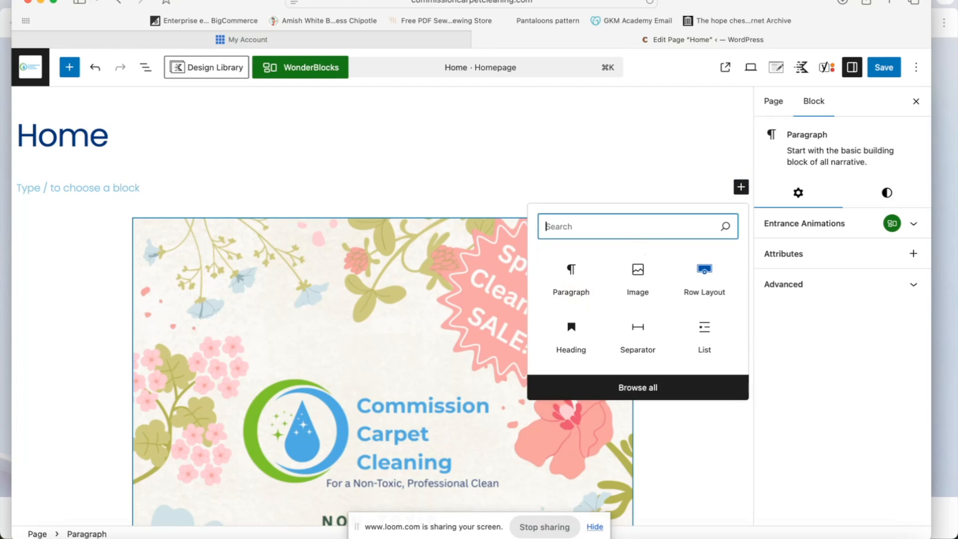
type("spacer")
left_click(572, 278)
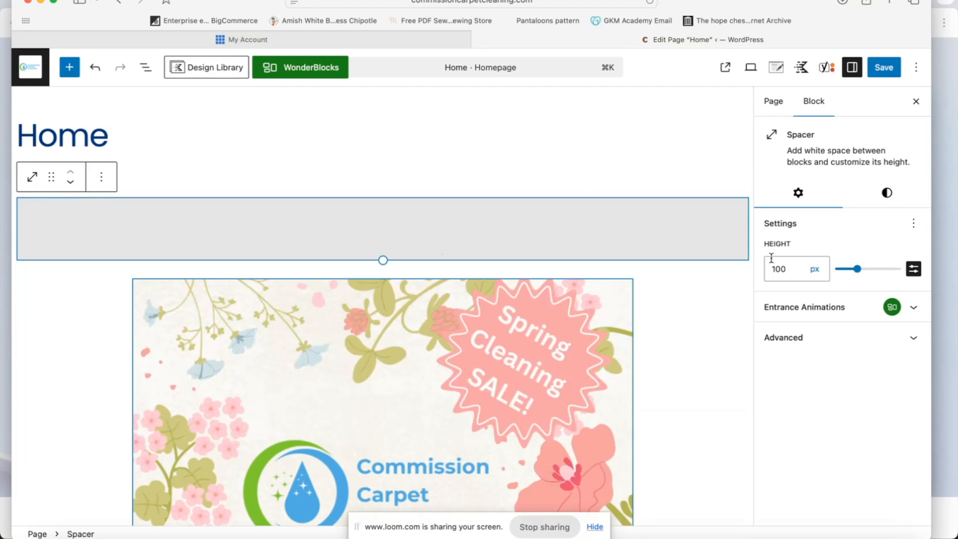
Step: Set the spacer height to 250 px, save the Home page and view it
double_click(776, 269)
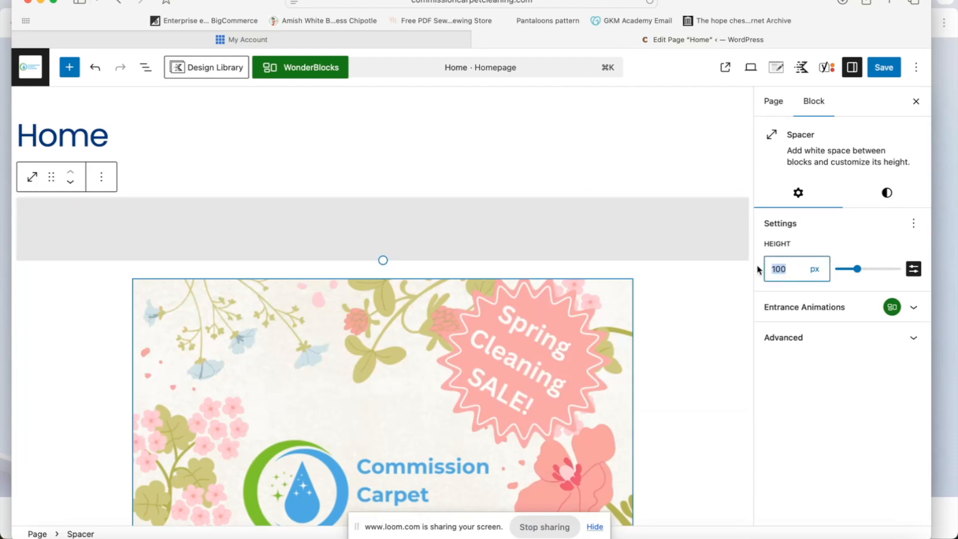
type("250")
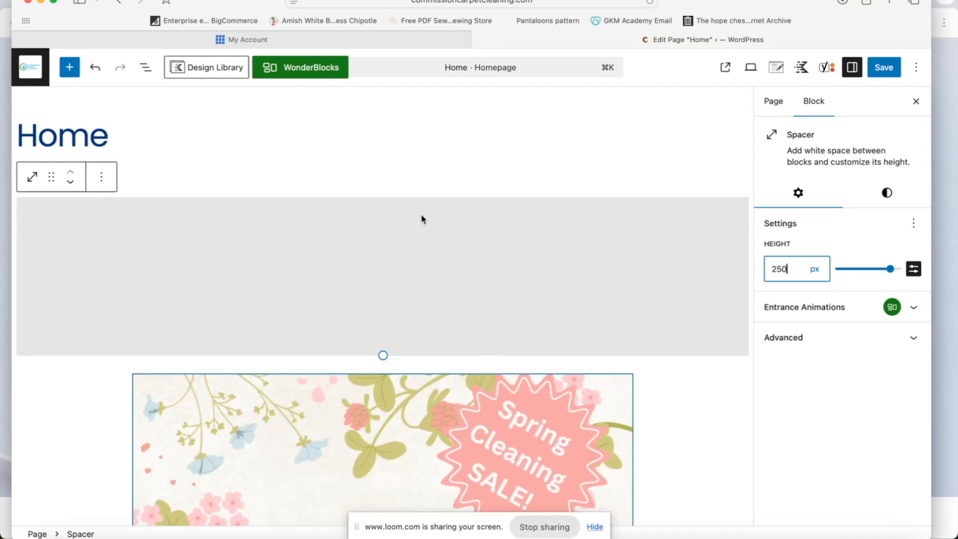
left_click(884, 69)
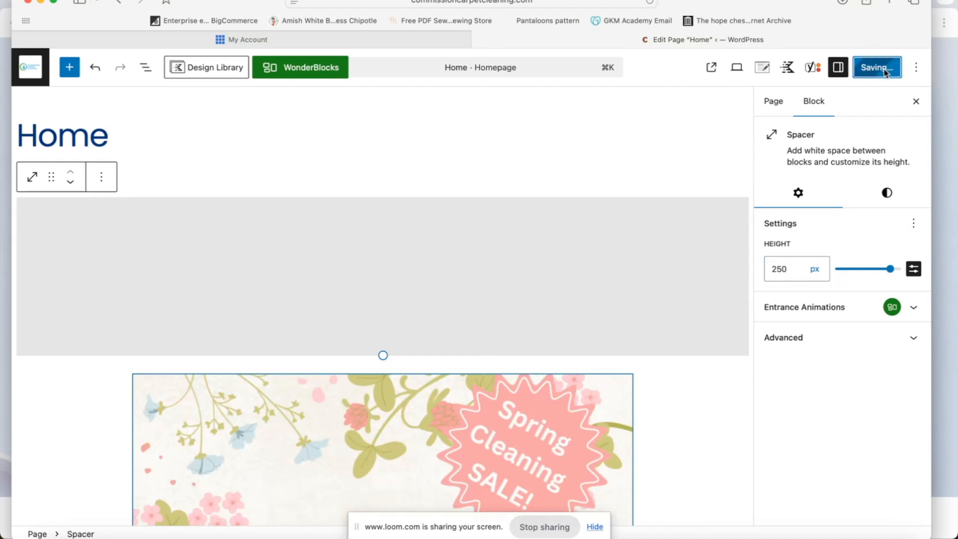
left_click(724, 68)
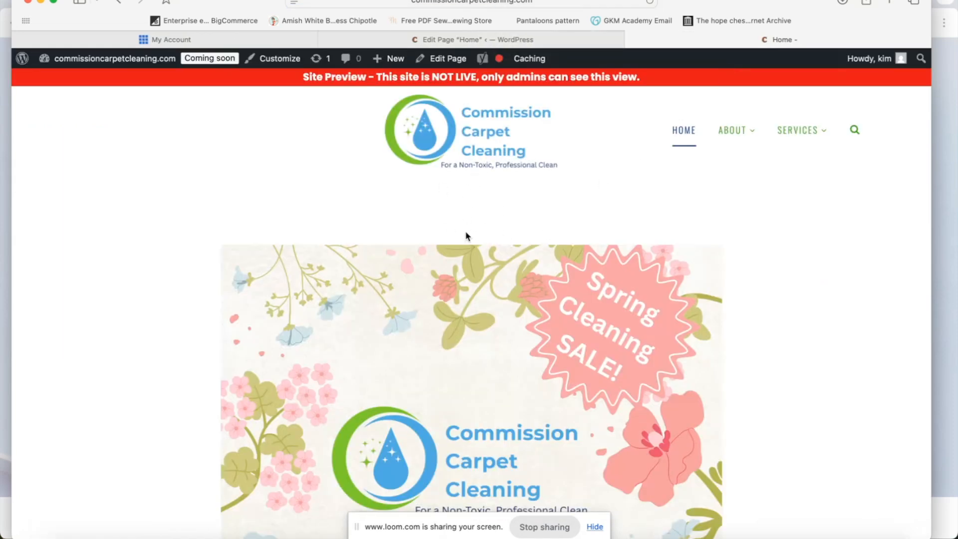
Step: Scroll through the live Home page preview with the lowered flyer
scroll(464, 164, "down", 3)
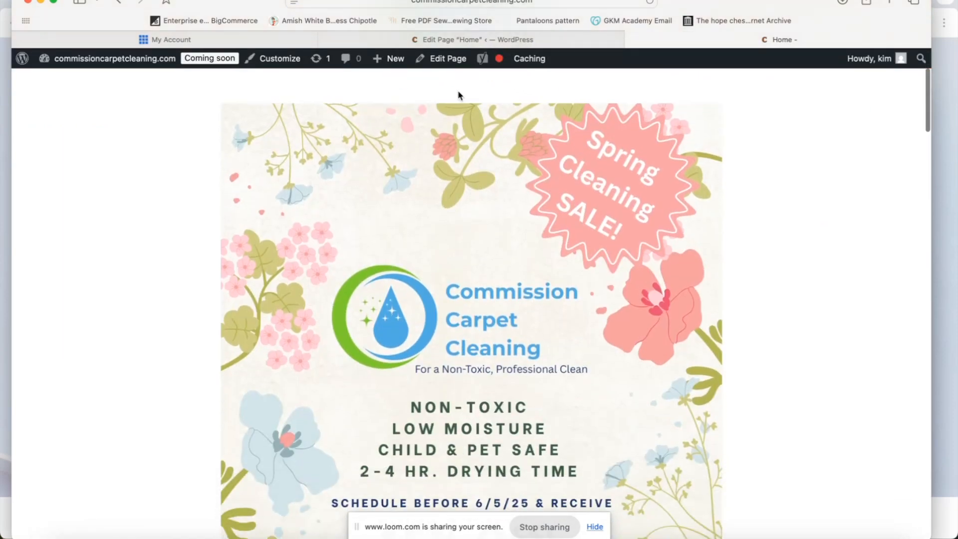
scroll(496, 441, "down", 20)
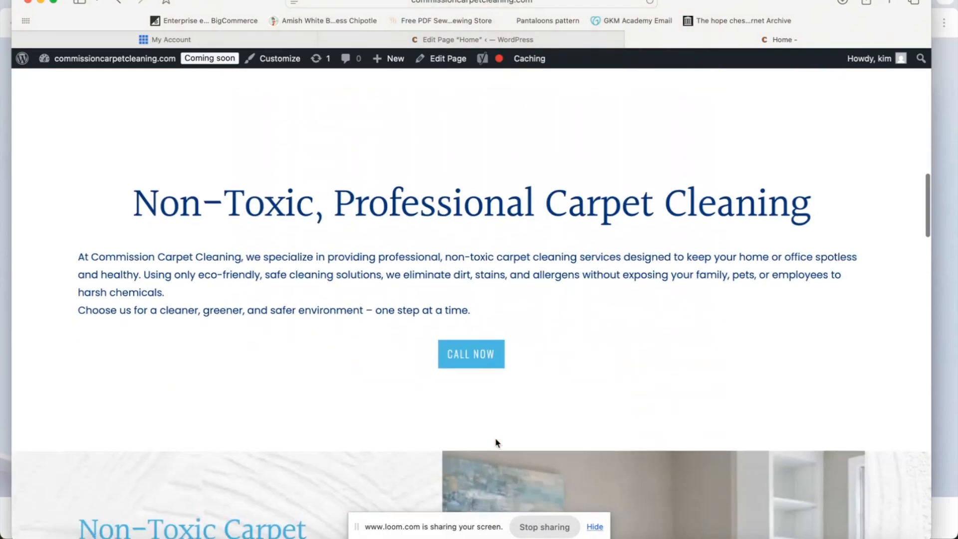
scroll(496, 441, "down", 10)
scroll(496, 442, "up", 20)
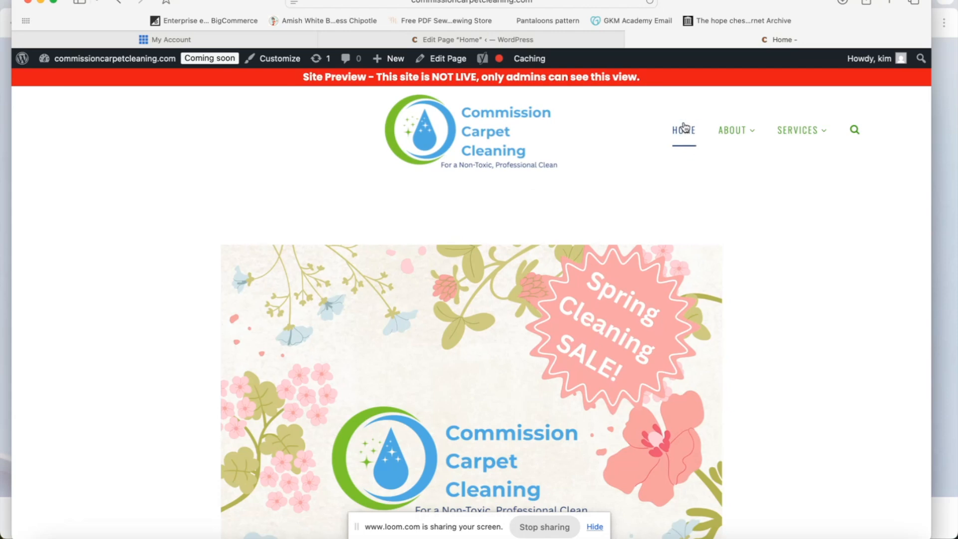
Step: Visit the About us page from the ABOUT menu and look it over
mouse_move(807, 134)
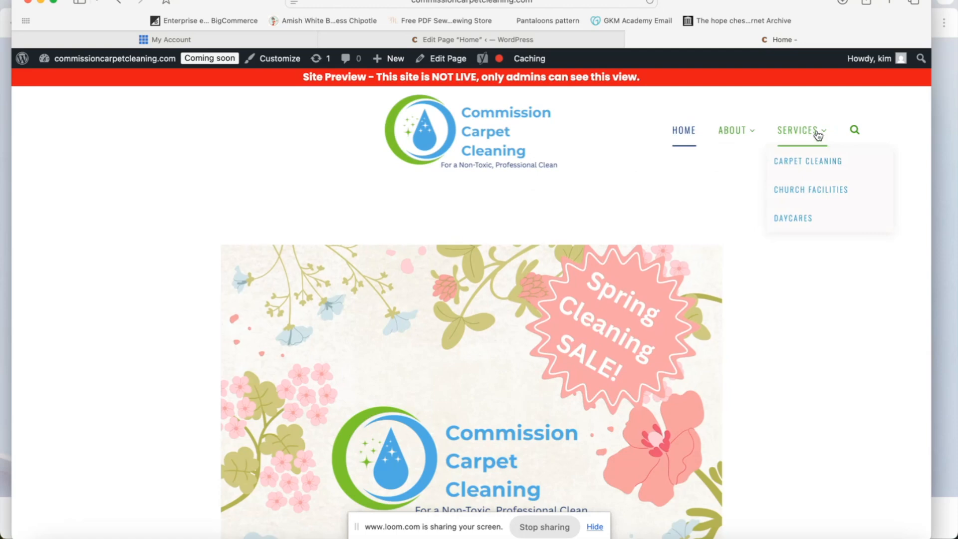
mouse_move(736, 136)
left_click(734, 131)
scroll(478, 437, "down", 10)
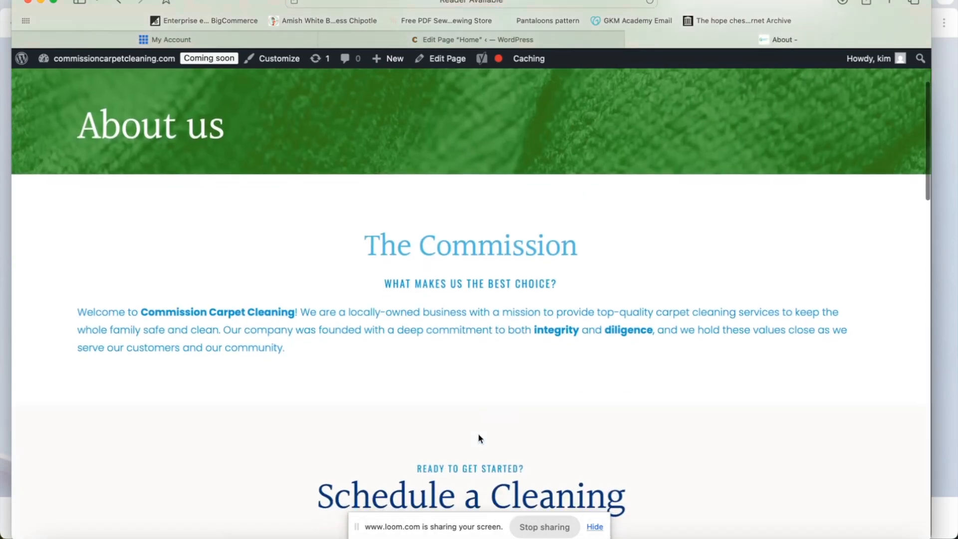
scroll(479, 437, "up", 10)
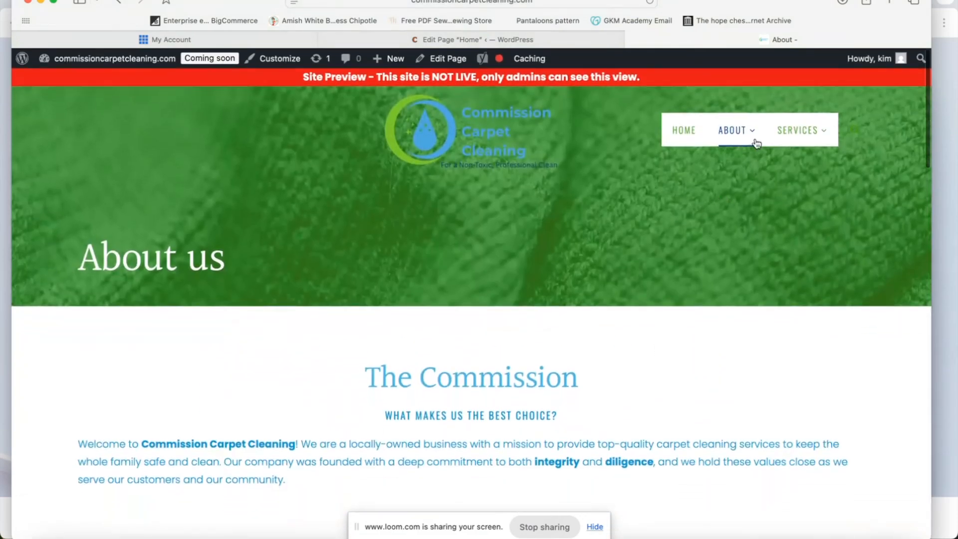
Step: Browse the Blog page, then go on to the Services page
mouse_move(751, 131)
left_click(727, 163)
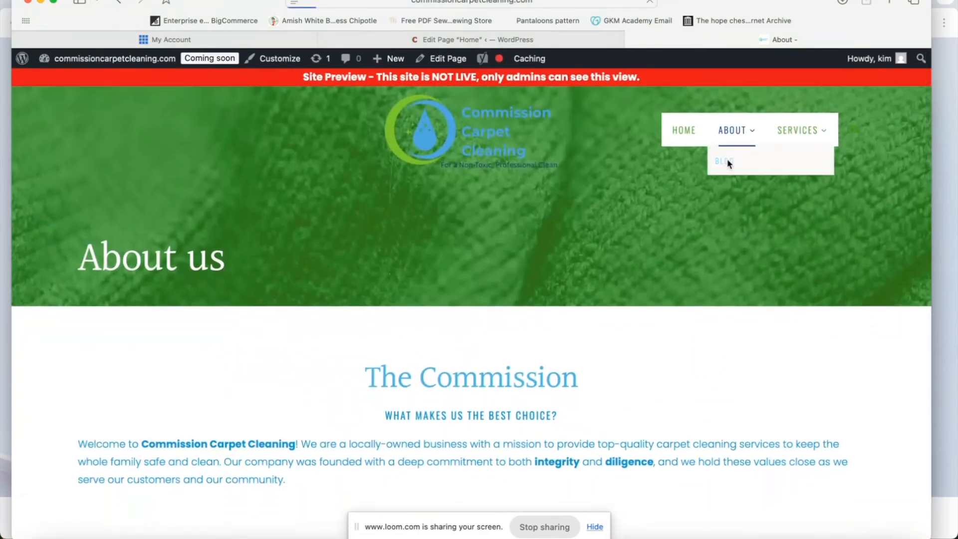
scroll(514, 415, "down", 5)
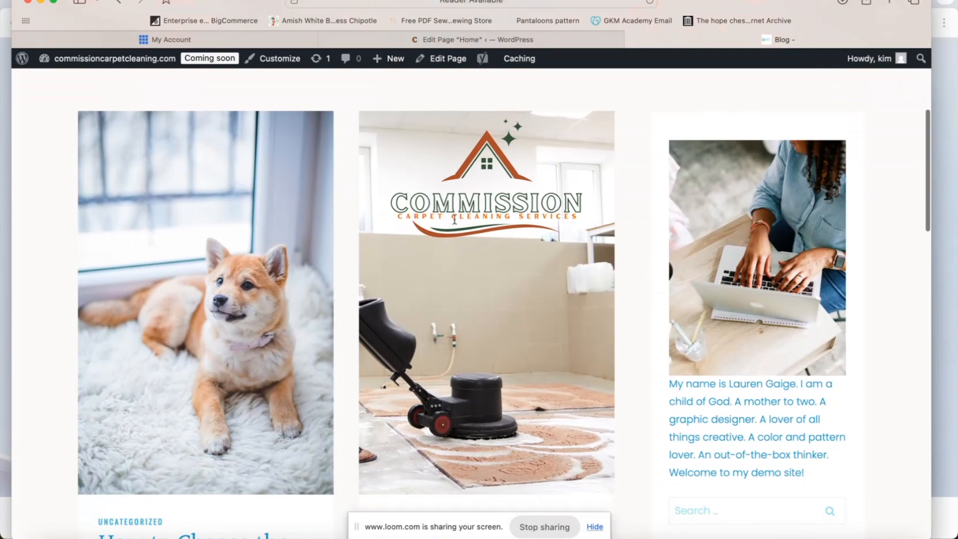
scroll(432, 305, "up", 5)
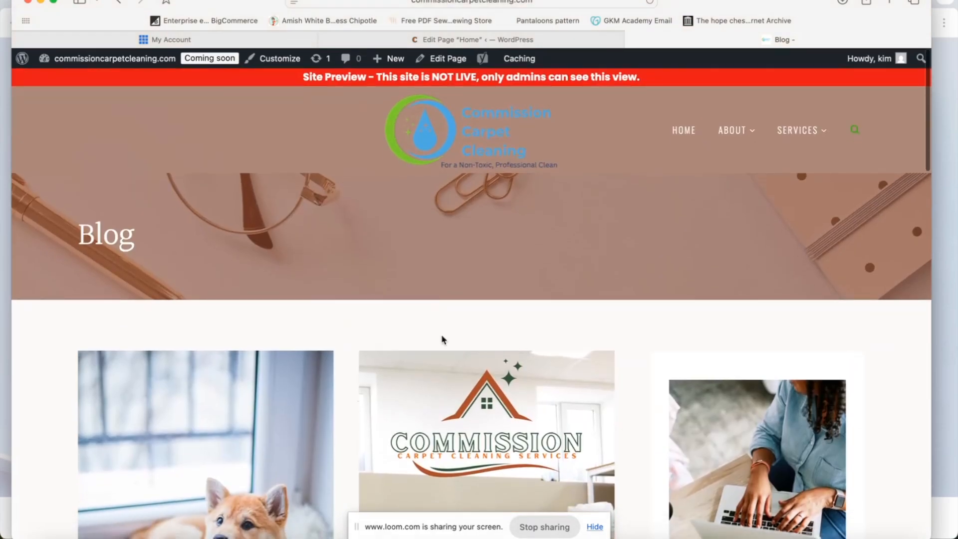
scroll(460, 360, "down", 10)
scroll(376, 394, "down", 5)
scroll(375, 392, "up", 5)
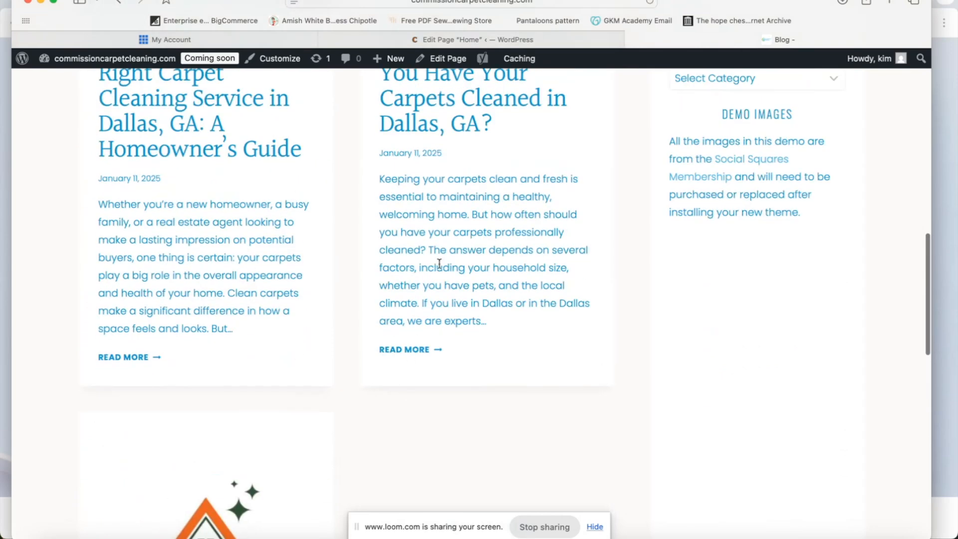
scroll(413, 339, "up", 5)
scroll(420, 254, "up", 5)
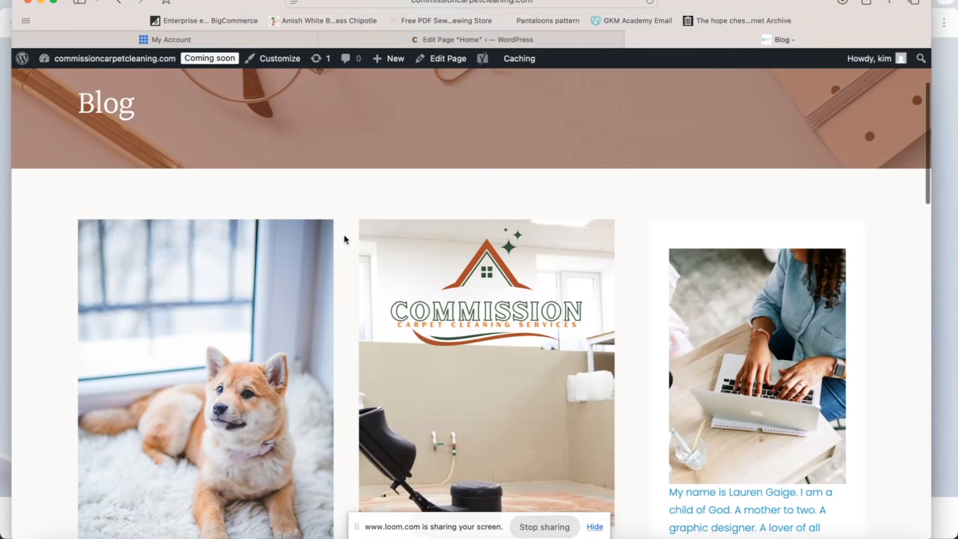
scroll(344, 239, "up", 3)
mouse_move(800, 132)
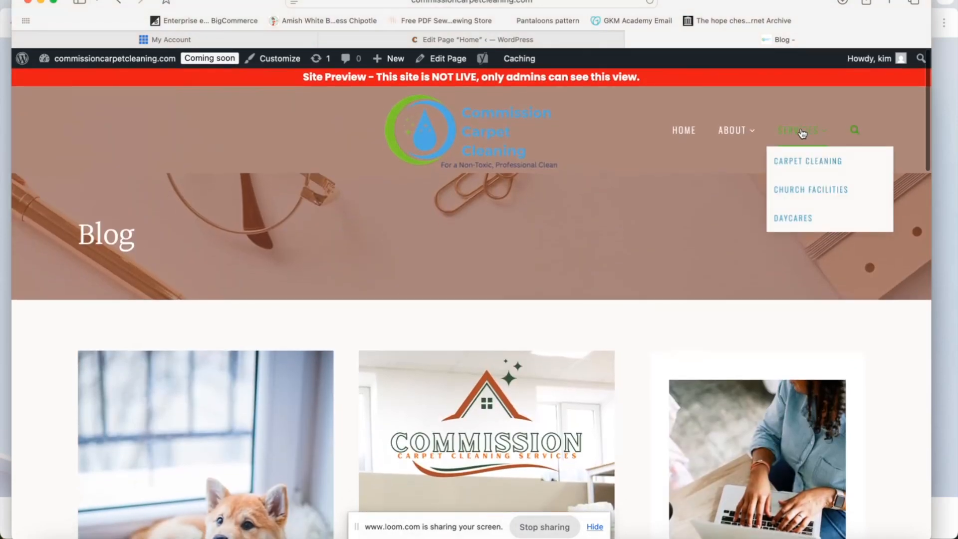
left_click(802, 132)
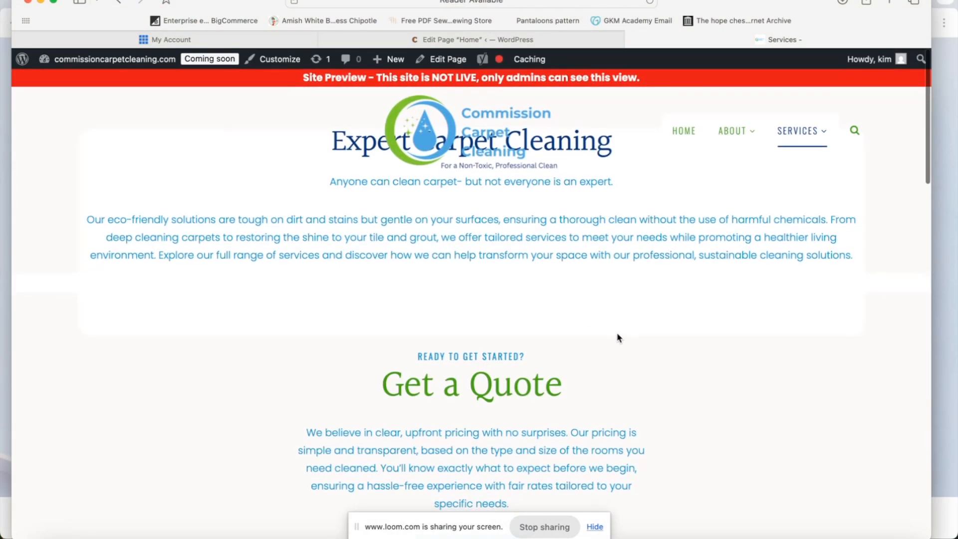
Step: Scroll the Services page, then open Church Facilities from the Services menu
scroll(619, 336, "down", 10)
scroll(618, 338, "down", 5)
scroll(617, 334, "up", 15)
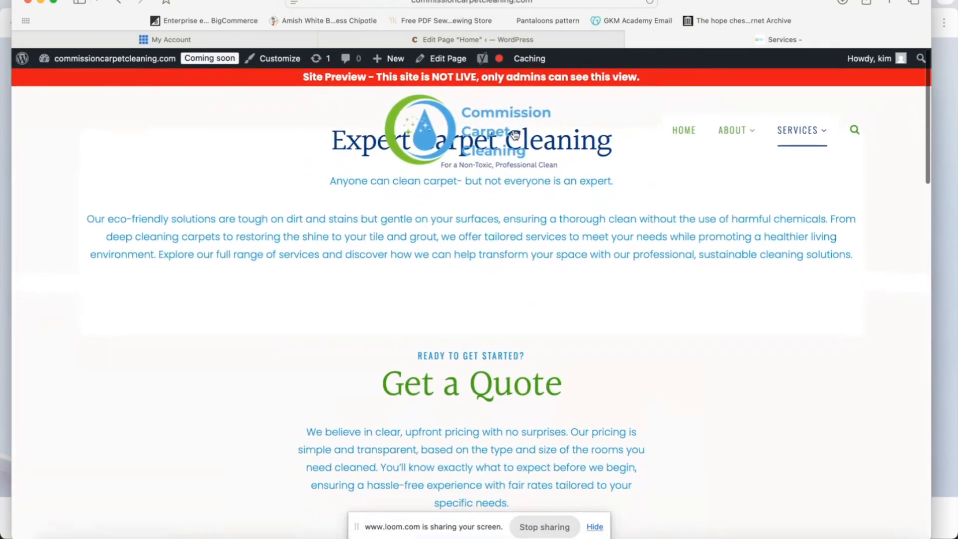
mouse_move(823, 132)
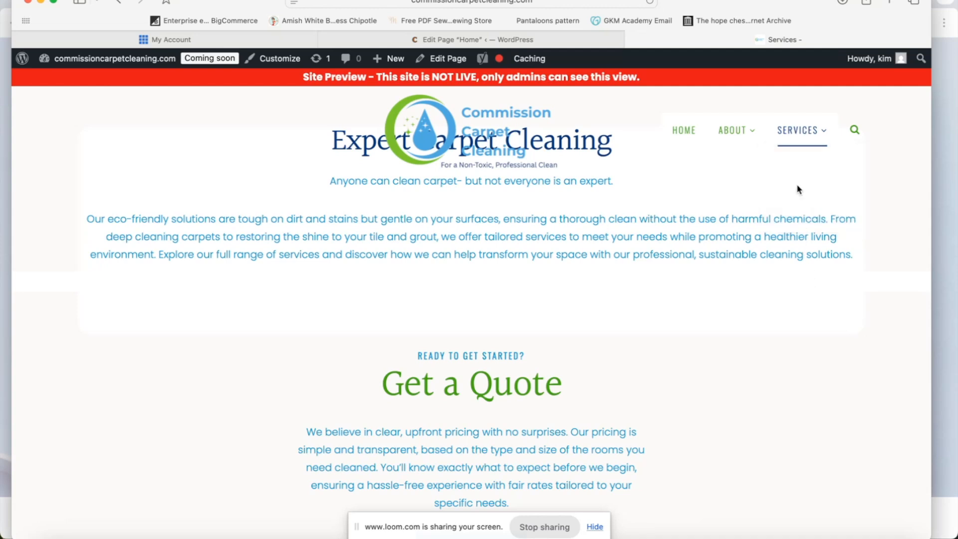
mouse_move(799, 131)
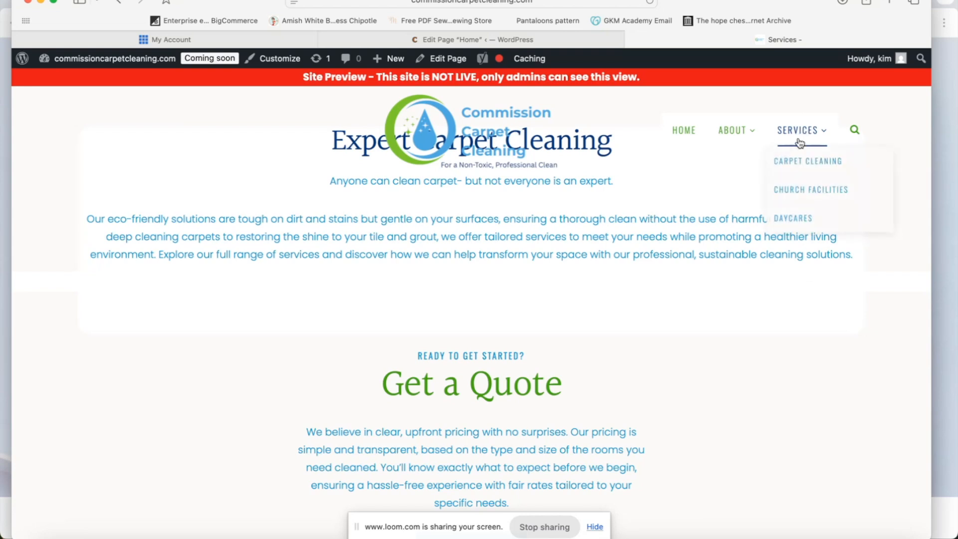
left_click(791, 197)
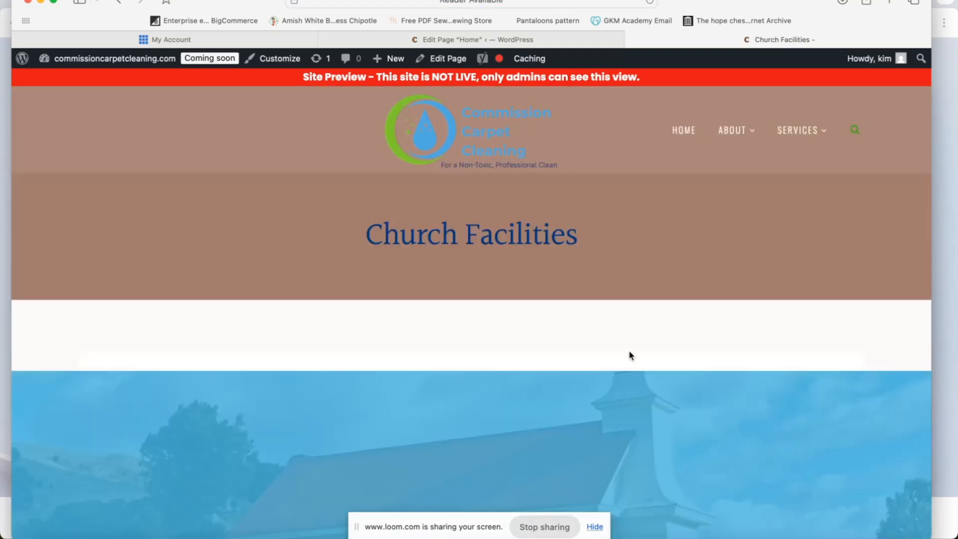
scroll(629, 355, "down", 5)
scroll(629, 354, "down", 10)
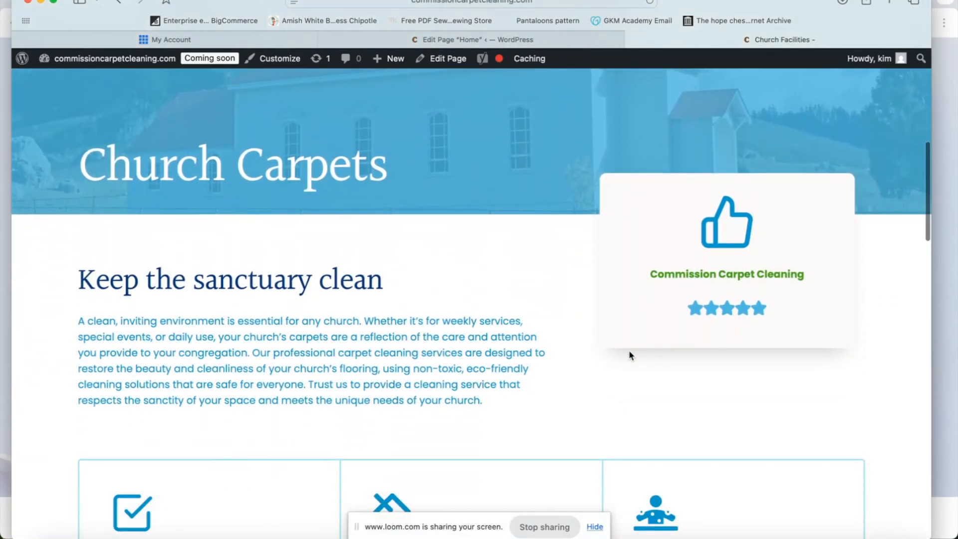
scroll(628, 355, "down", 10)
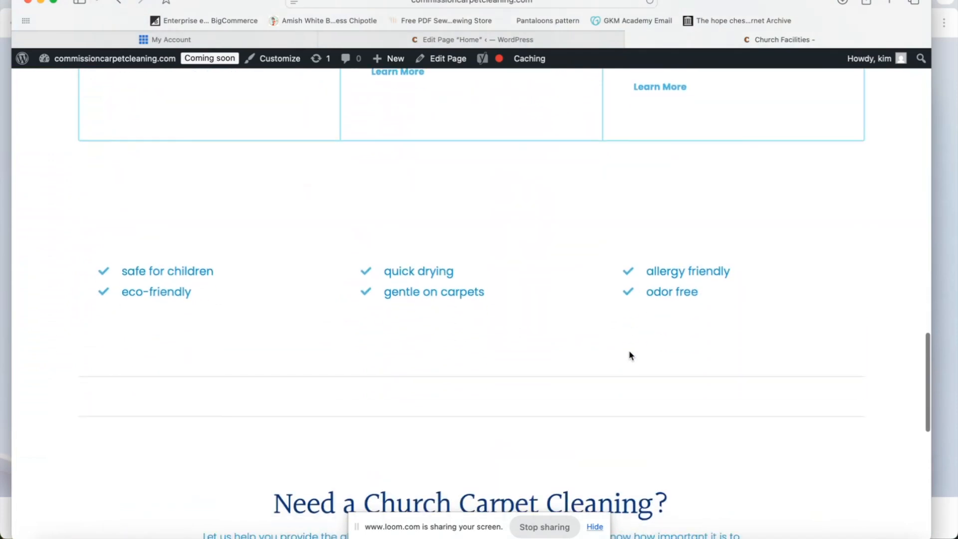
scroll(629, 355, "down", 2)
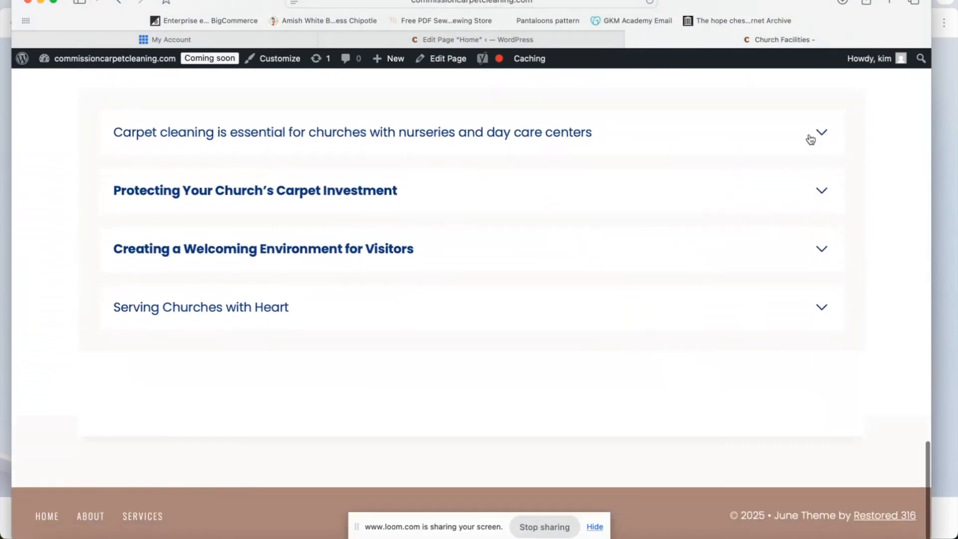
left_click(811, 140)
left_click(824, 329)
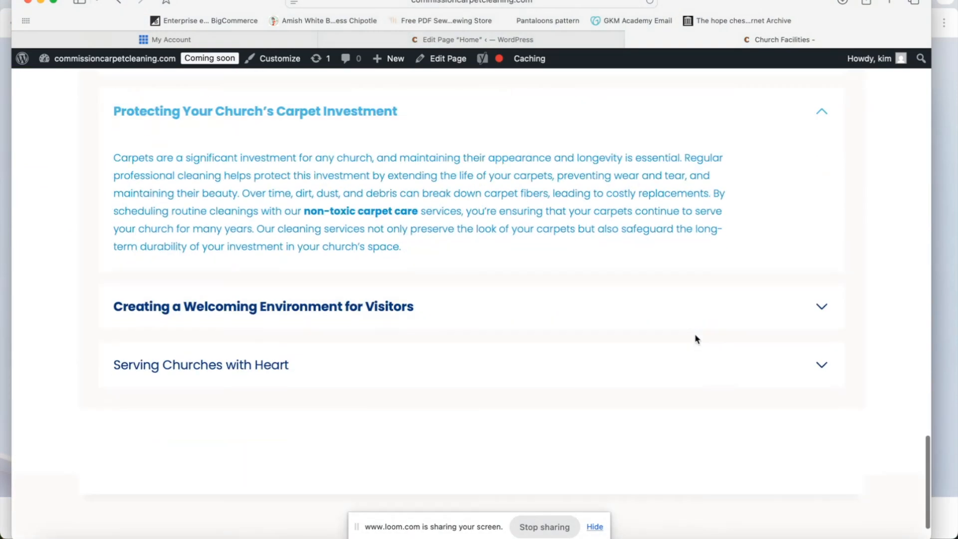
left_click(822, 257)
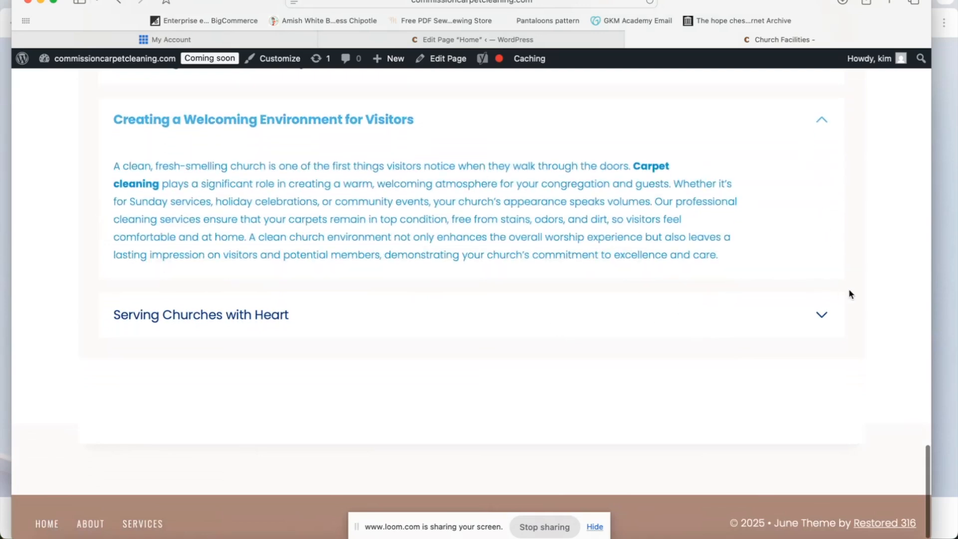
left_click(822, 315)
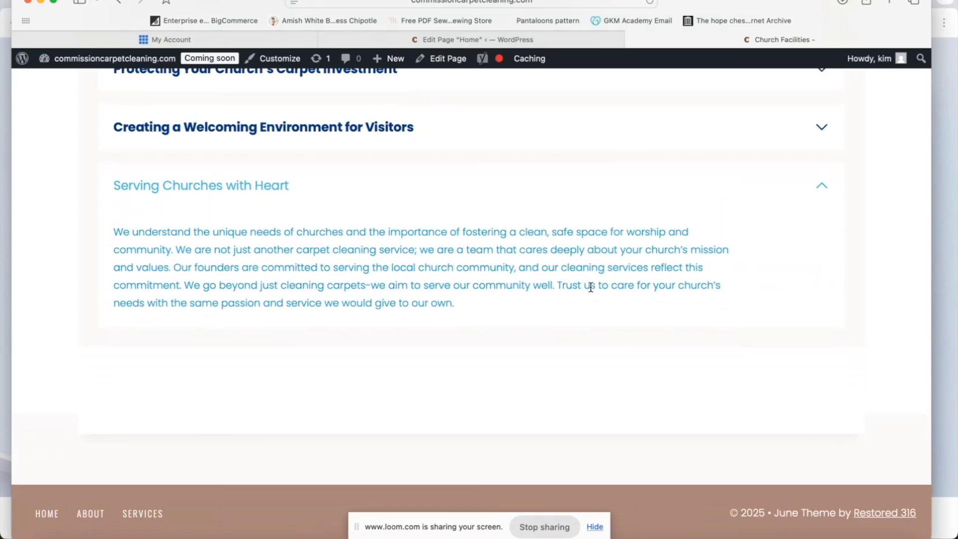
scroll(506, 297, "up", 5)
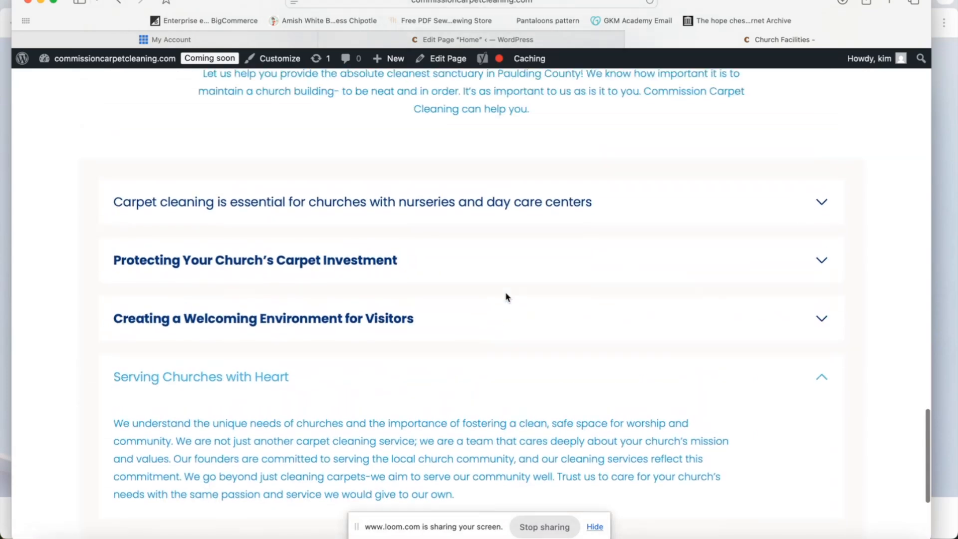
scroll(416, 378, "up", 20)
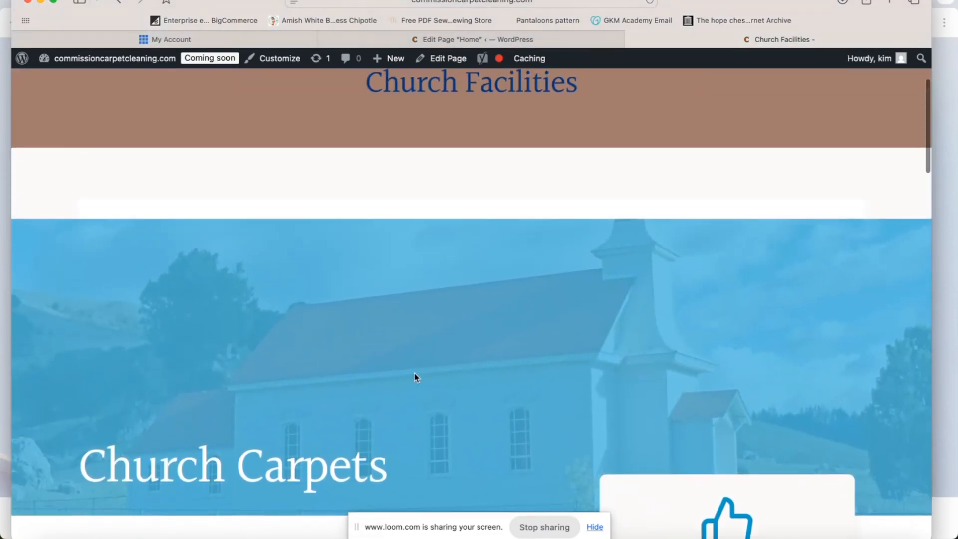
scroll(416, 377, "up", 4)
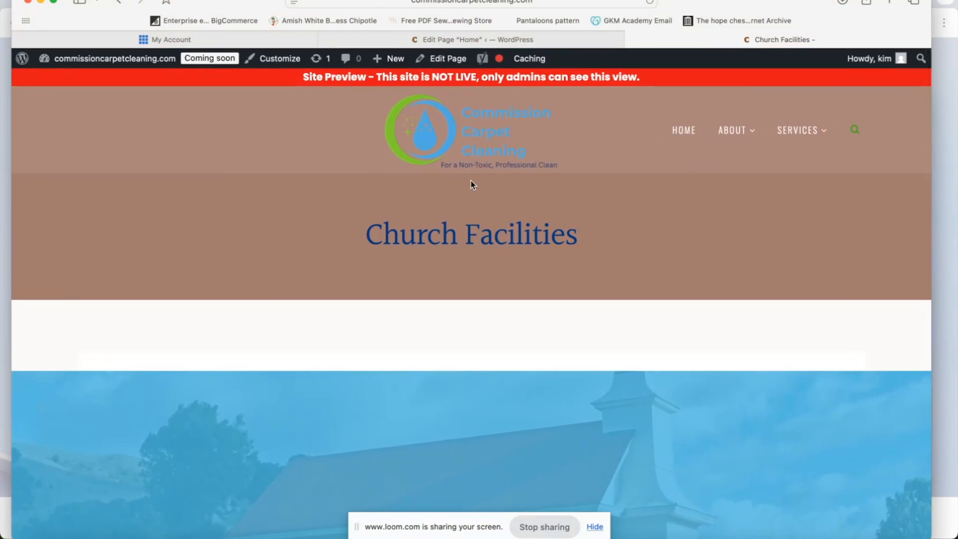
mouse_move(102, 71)
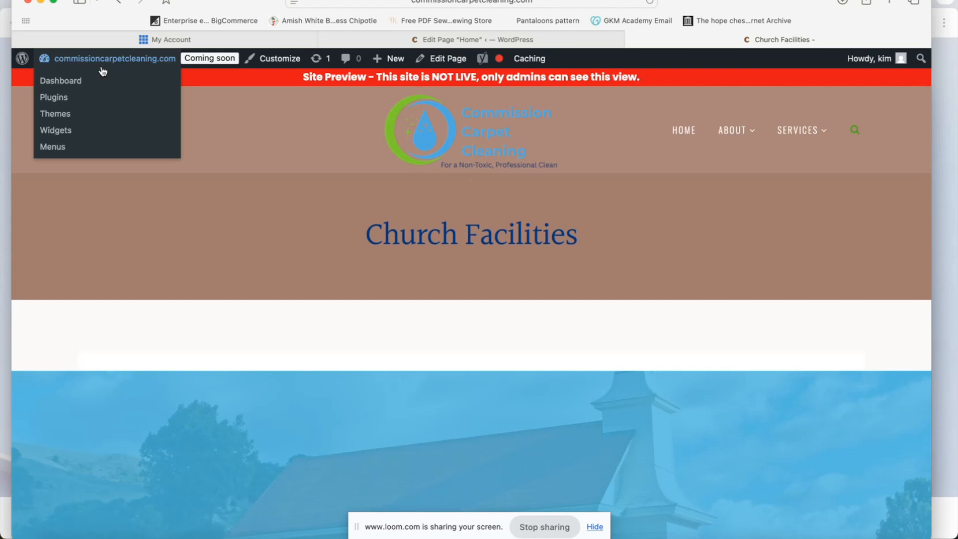
Step: Go to the Dashboard from the admin bar and open the admin Pages list
mouse_move(815, 134)
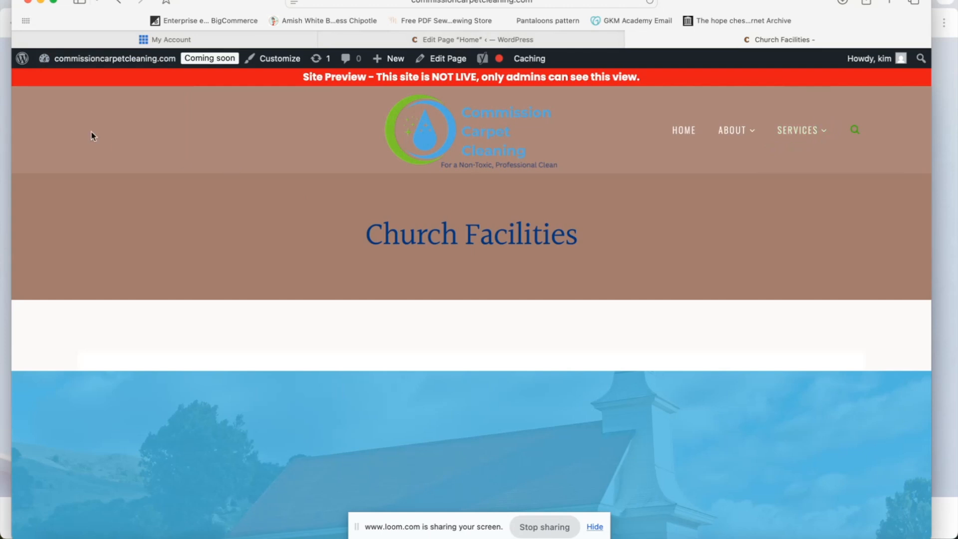
mouse_move(721, 134)
mouse_move(70, 58)
left_click(57, 81)
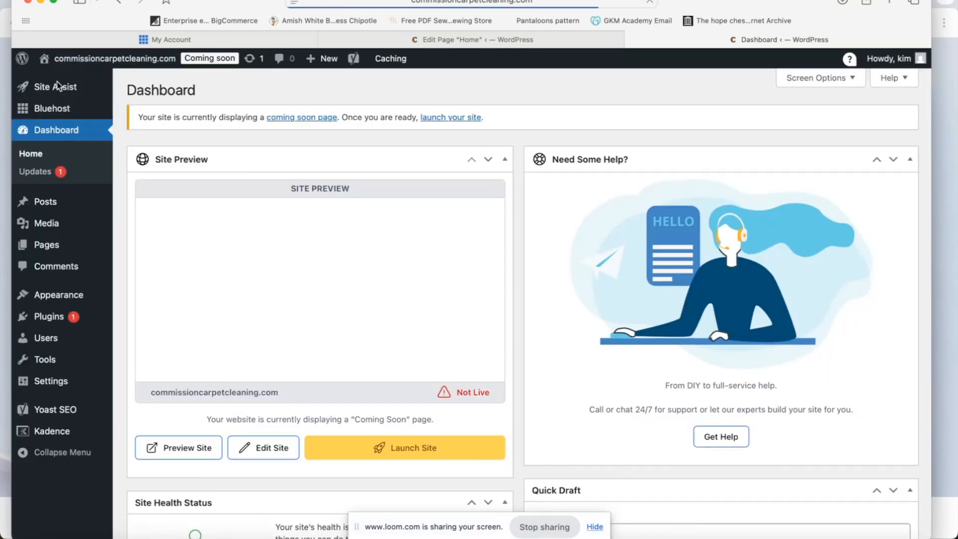
left_click(52, 248)
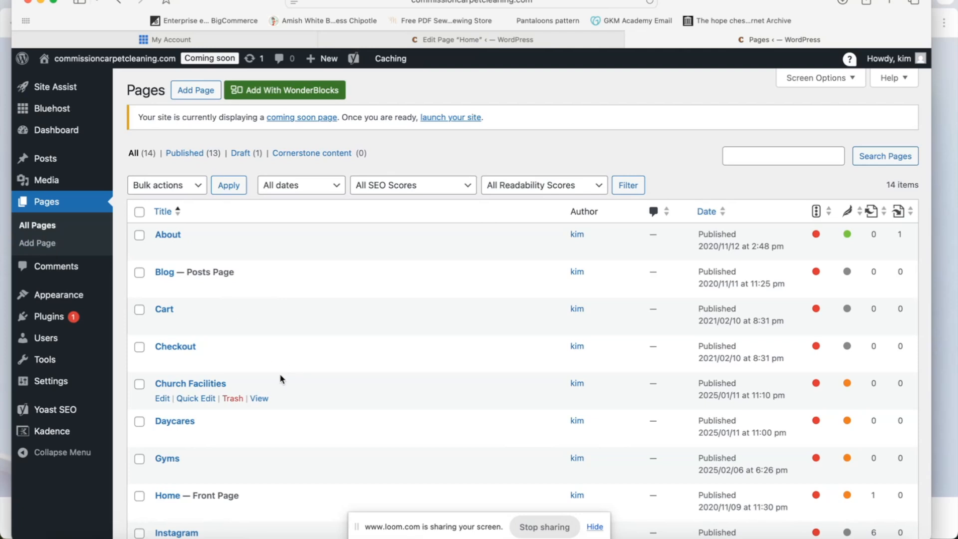
scroll(279, 373, "down", 4)
scroll(280, 378, "down", 3)
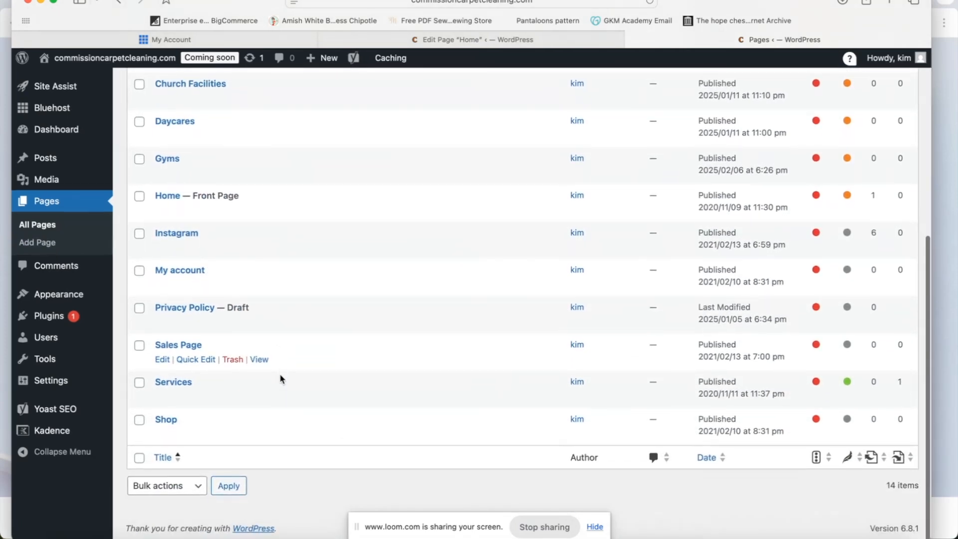
scroll(280, 378, "up", 6)
mouse_move(281, 379)
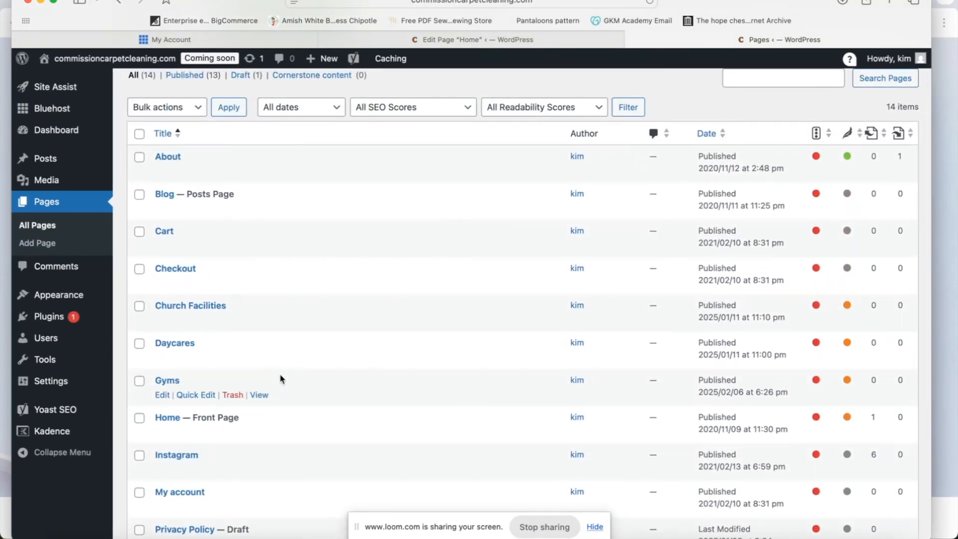
scroll(232, 312, "down", 2)
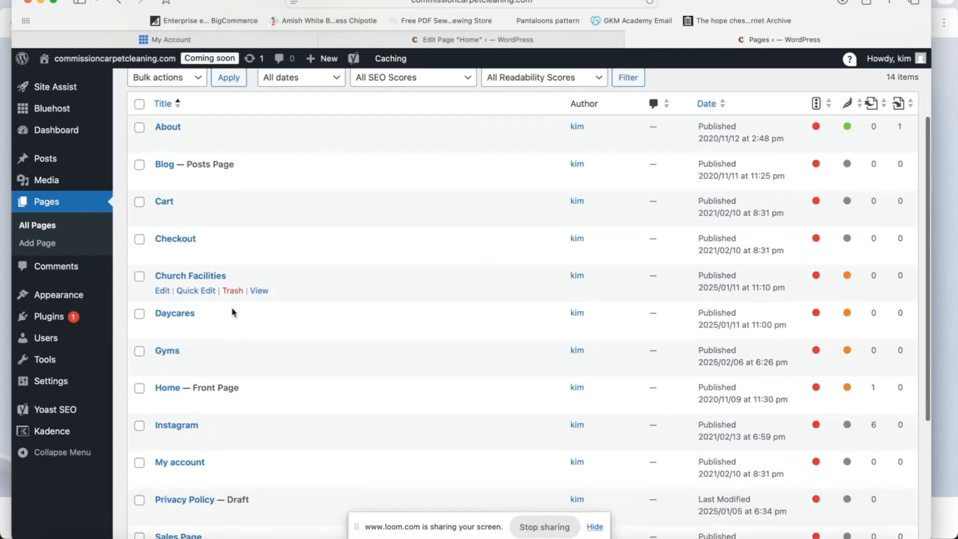
scroll(232, 312, "down", 3)
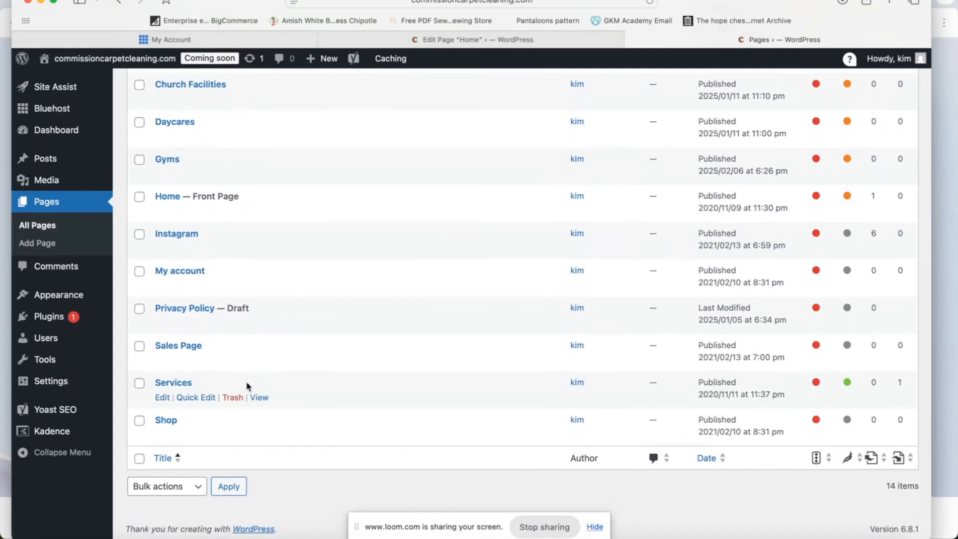
scroll(208, 374, "up", 1)
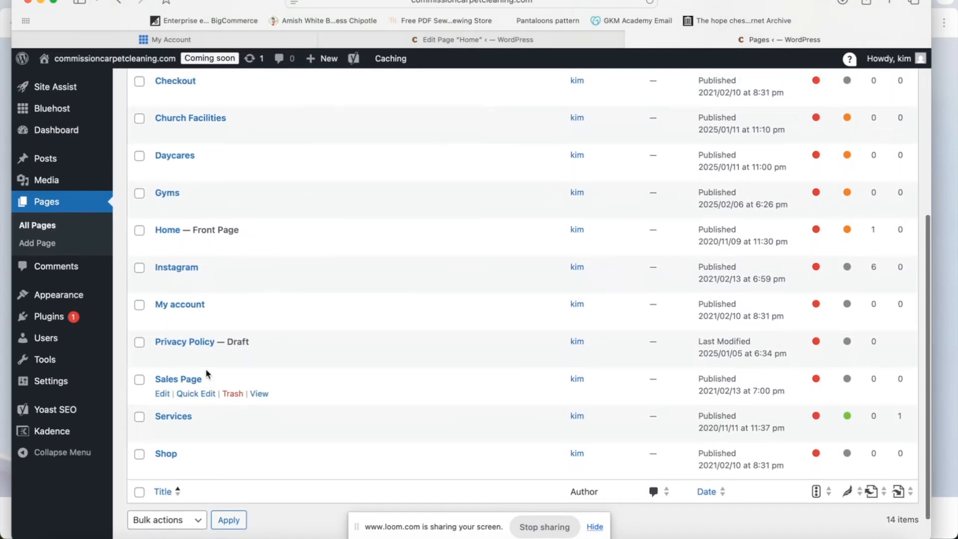
left_click(163, 395)
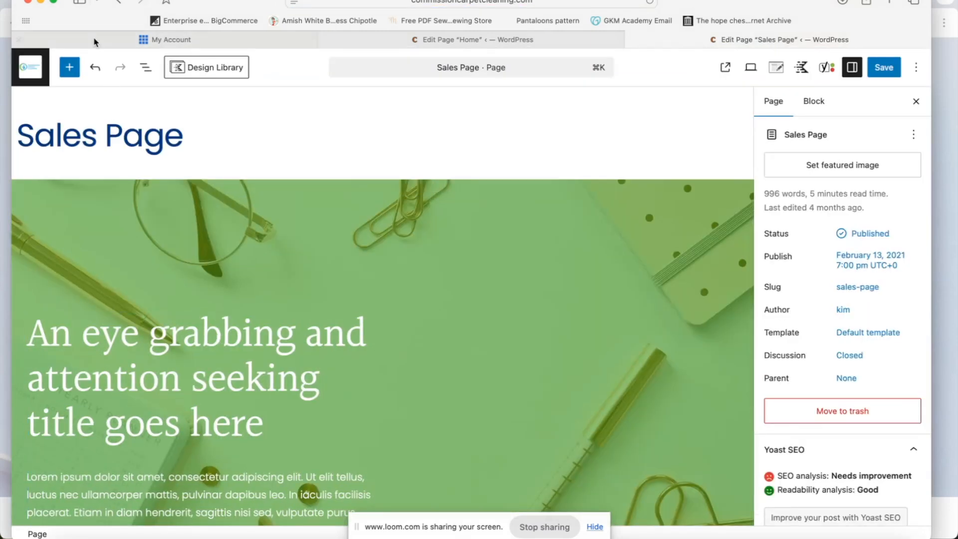
left_click(118, 2)
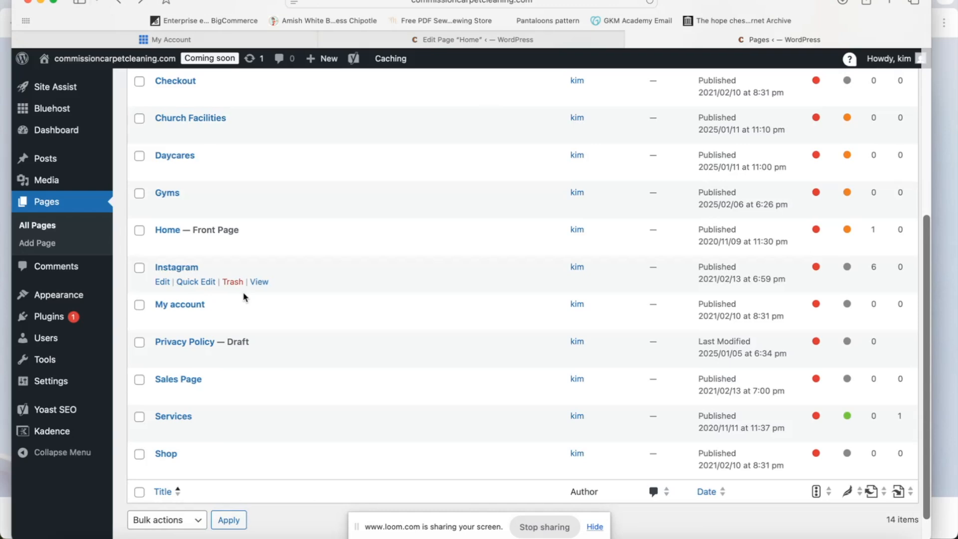
scroll(244, 297, "up", 5)
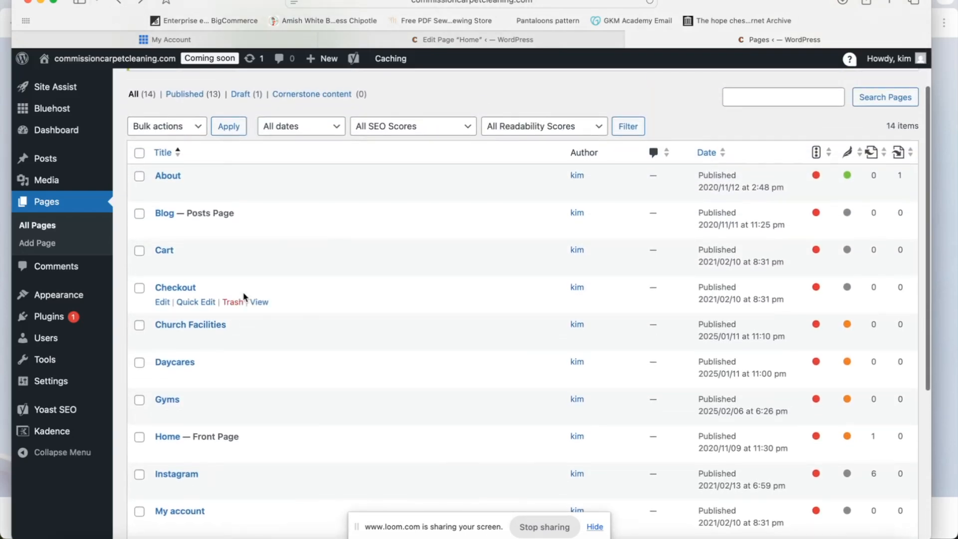
scroll(244, 296, "down", 5)
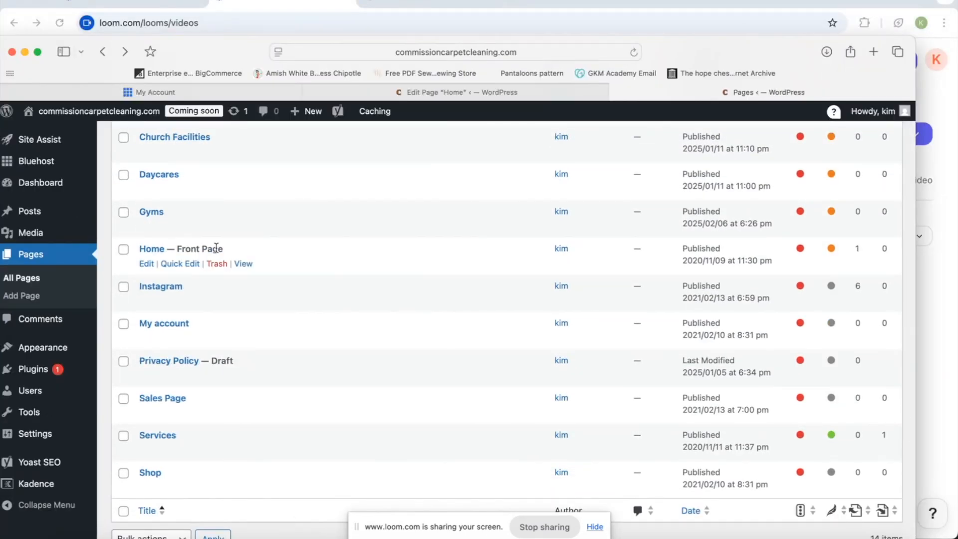
scroll(120, 108, "up", 3)
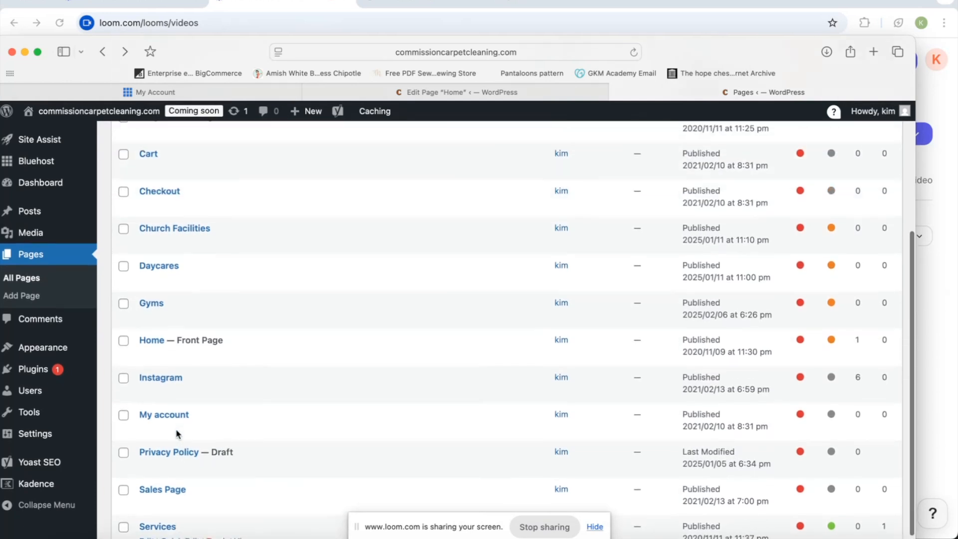
Step: Visit the live site and open Services > Carpet Cleaning
left_click(118, 109)
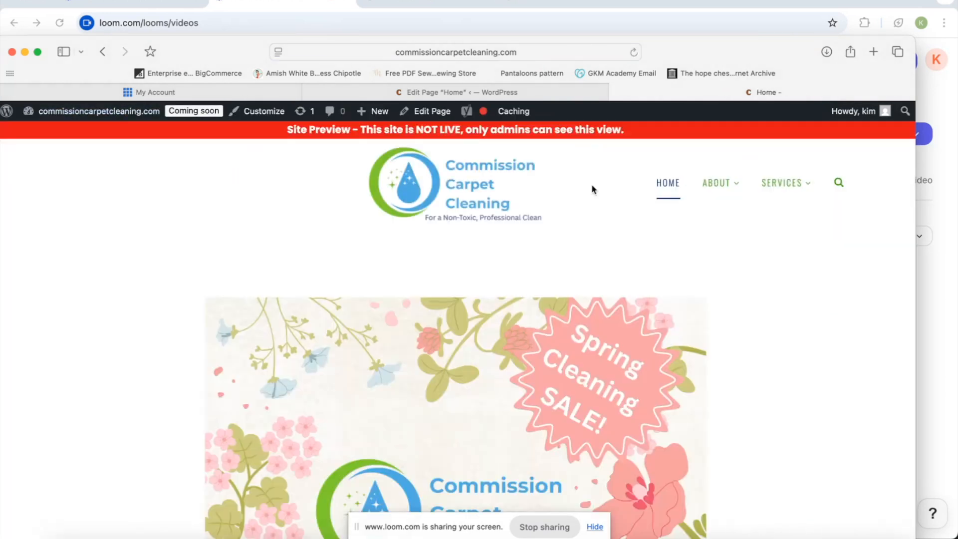
mouse_move(801, 177)
left_click(794, 214)
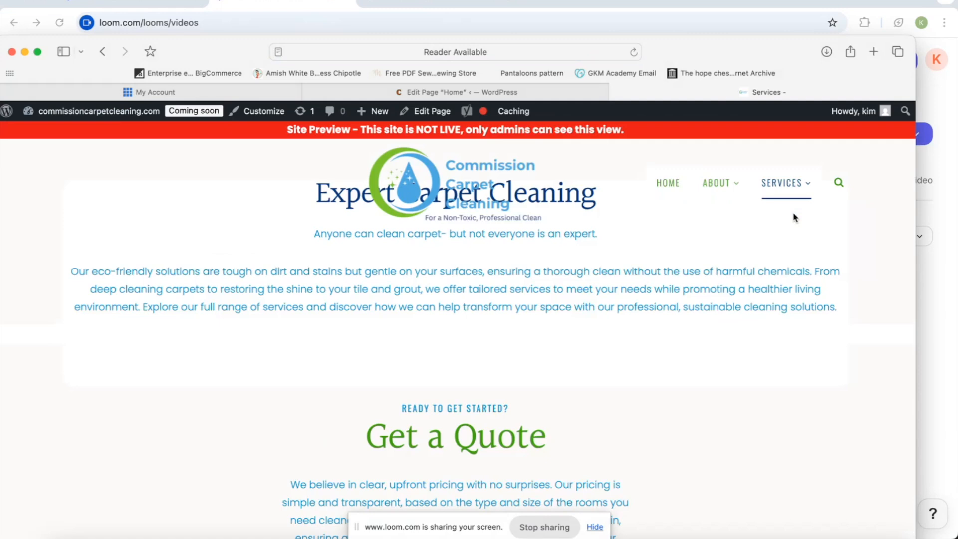
scroll(472, 220, "down", 10)
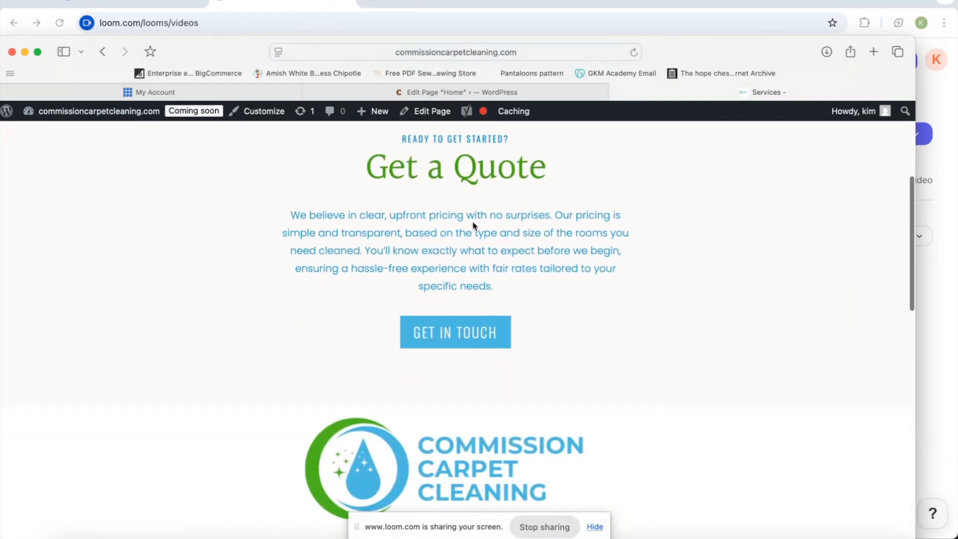
scroll(473, 223, "up", 10)
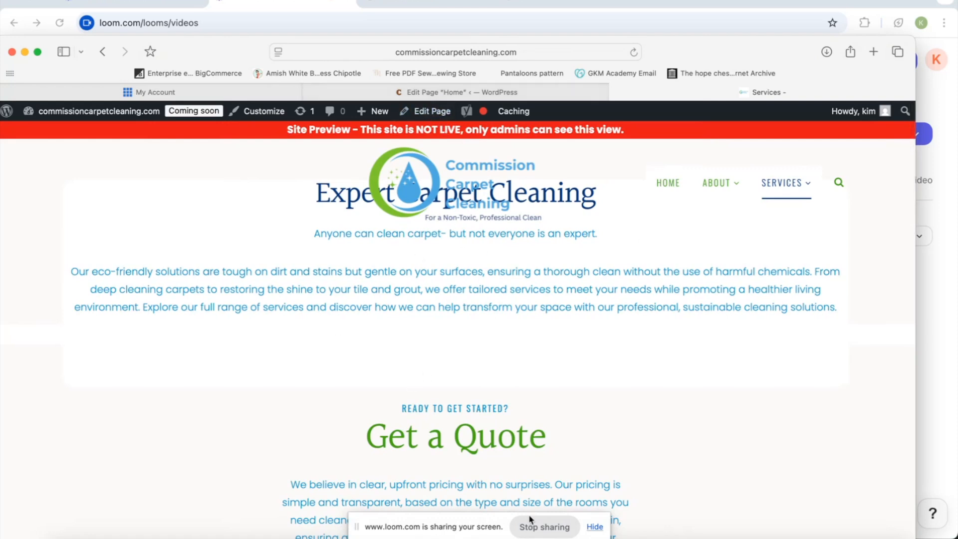
Step: Look over the Services page in the editor, then go back to the live Services page
left_click(427, 111)
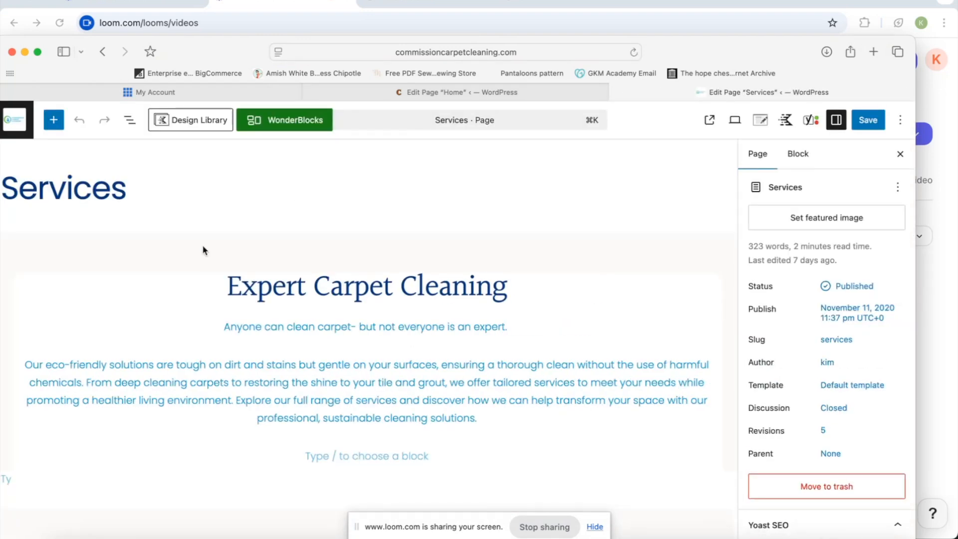
left_click(138, 190)
scroll(138, 192, "down", 10)
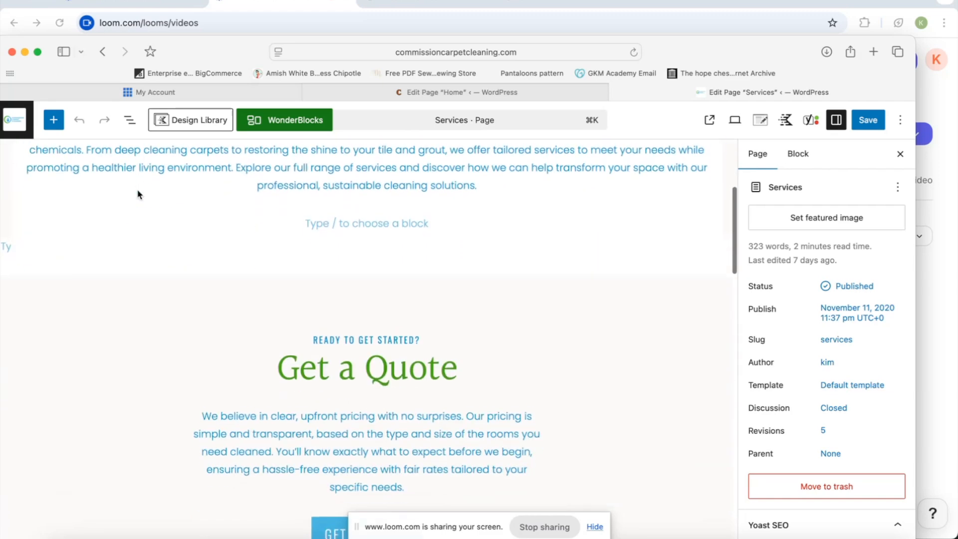
scroll(137, 194, "down", 8)
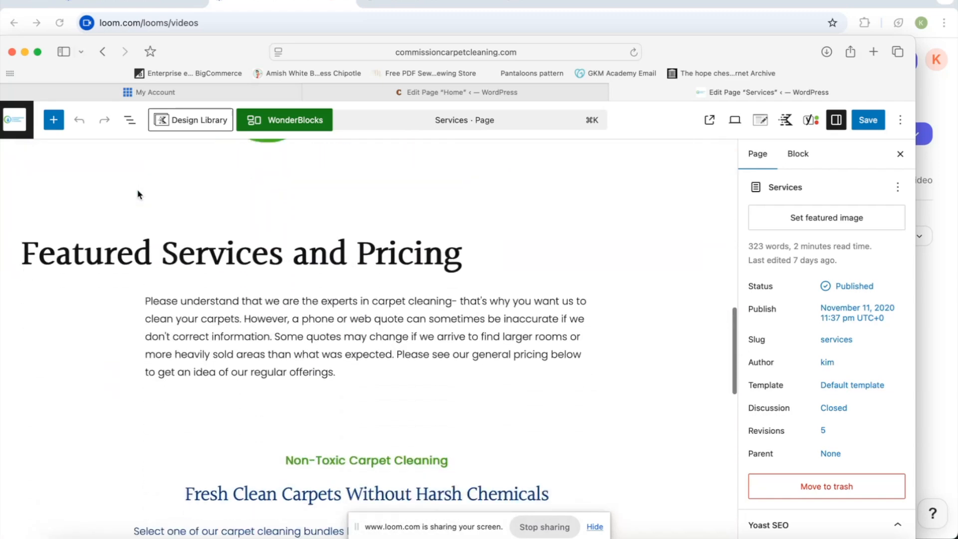
scroll(138, 193, "up", 15)
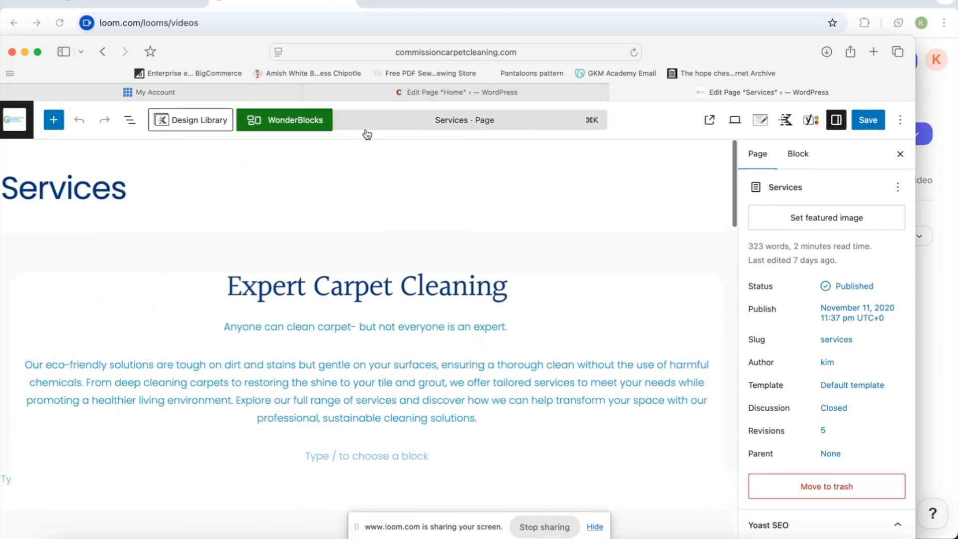
left_click(101, 52)
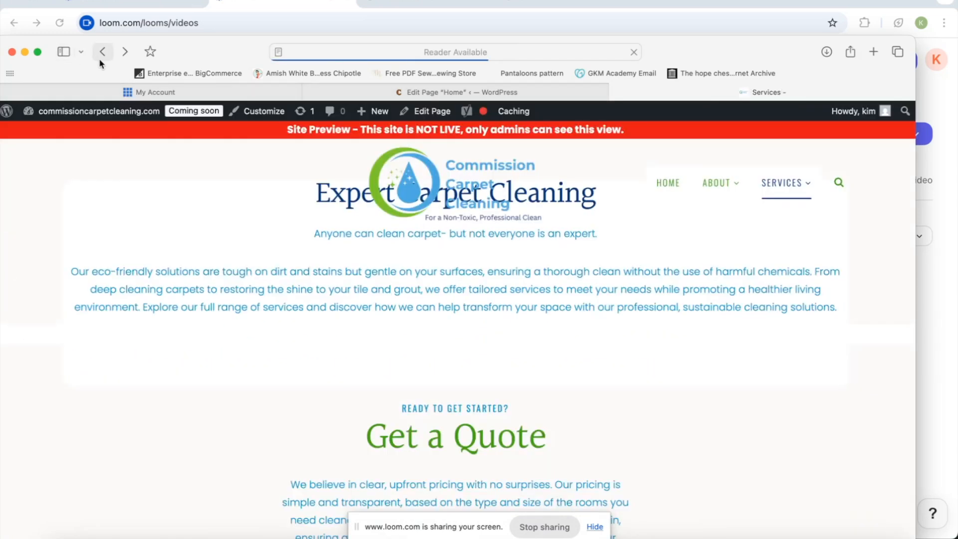
Step: Go to the dashboard, then return to the live Home page showing the Spring Cleaning SALE flyer
mouse_move(787, 187)
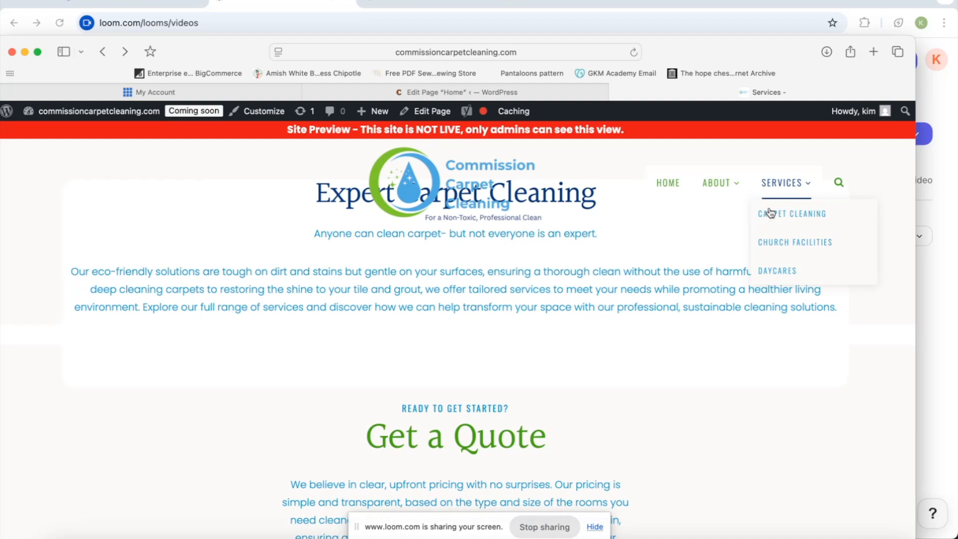
mouse_move(76, 118)
left_click(44, 133)
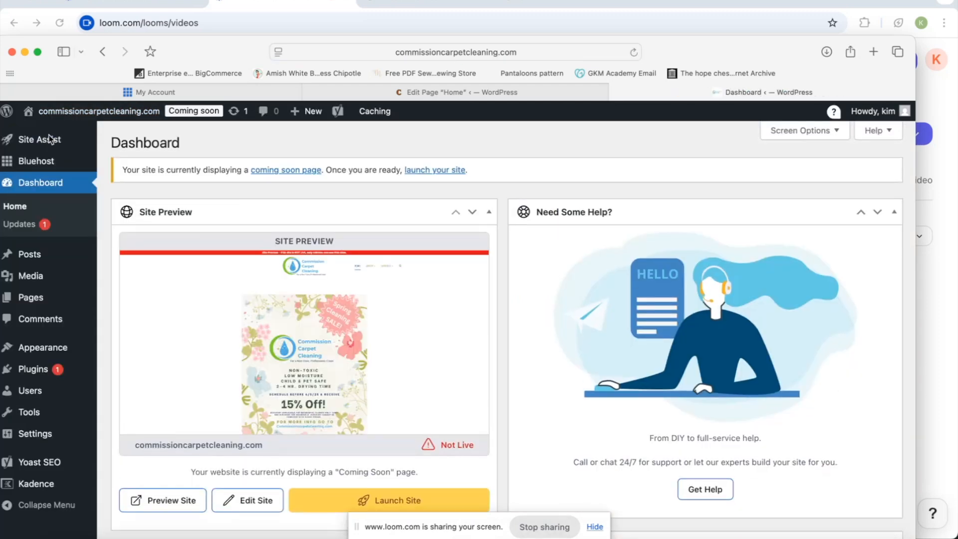
mouse_move(65, 115)
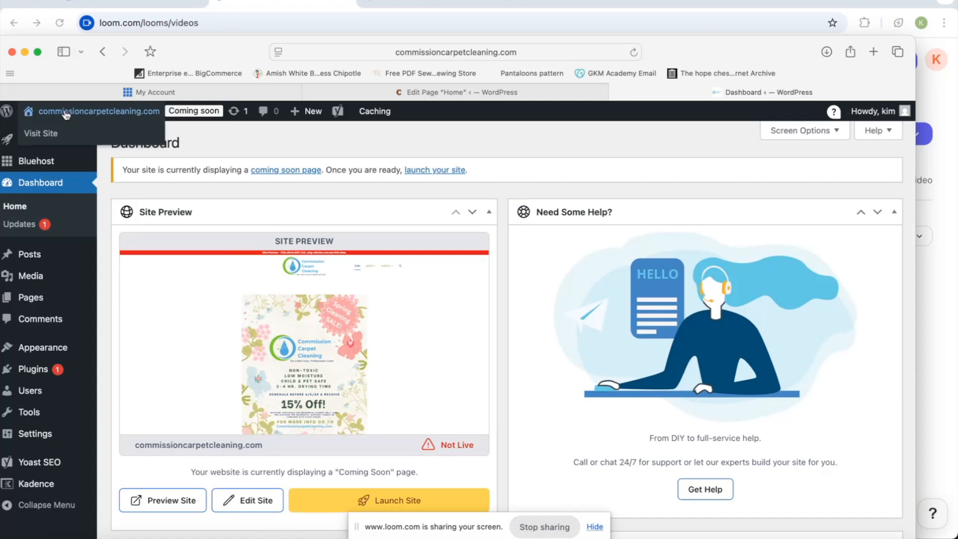
mouse_move(36, 354)
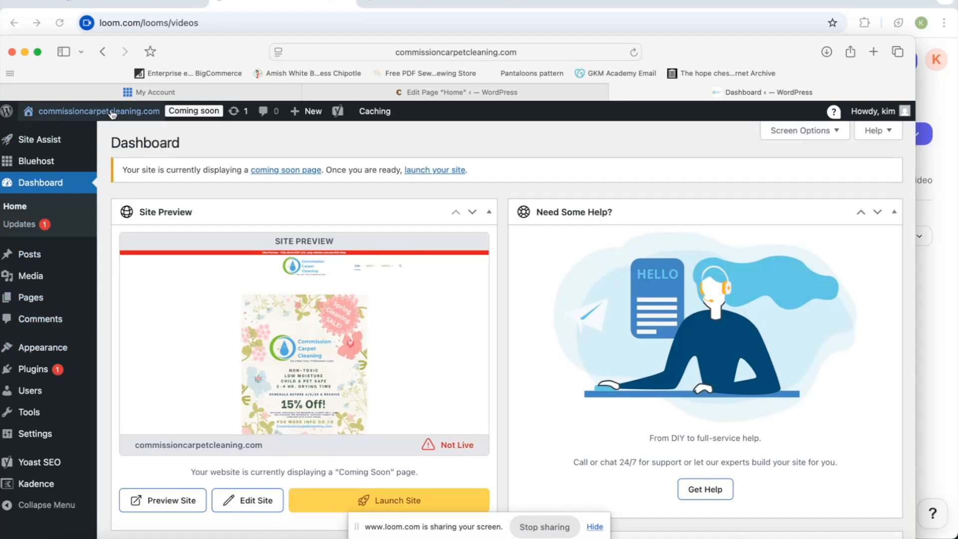
left_click(89, 114)
Step: Open the June - Top Nav menu editor and expand the Services menu item
mouse_move(90, 120)
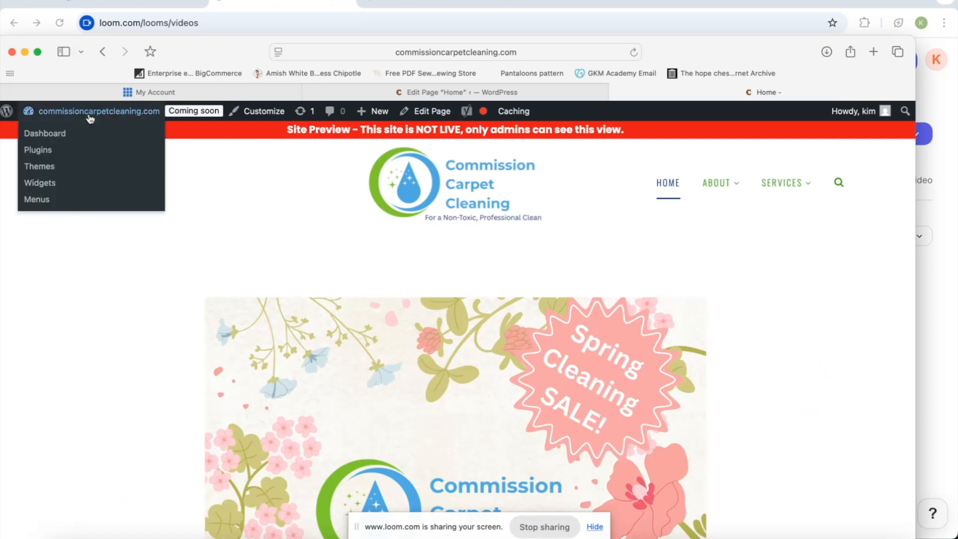
left_click(37, 199)
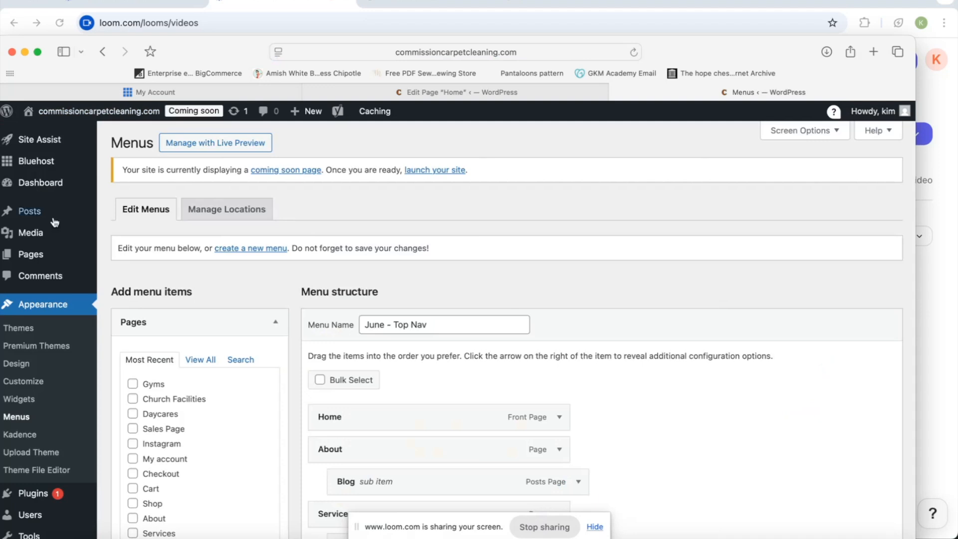
scroll(453, 367, "down", 5)
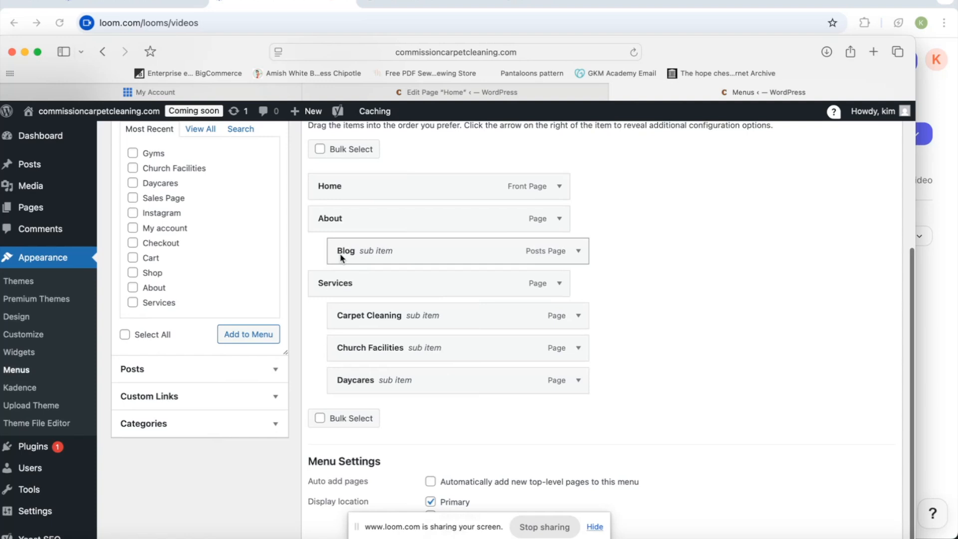
scroll(370, 279, "down", 2)
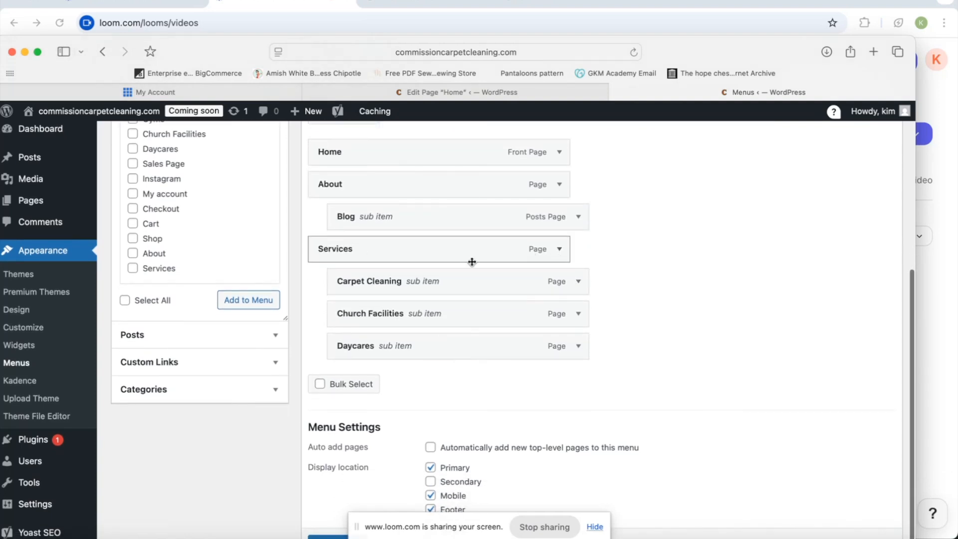
left_click(560, 249)
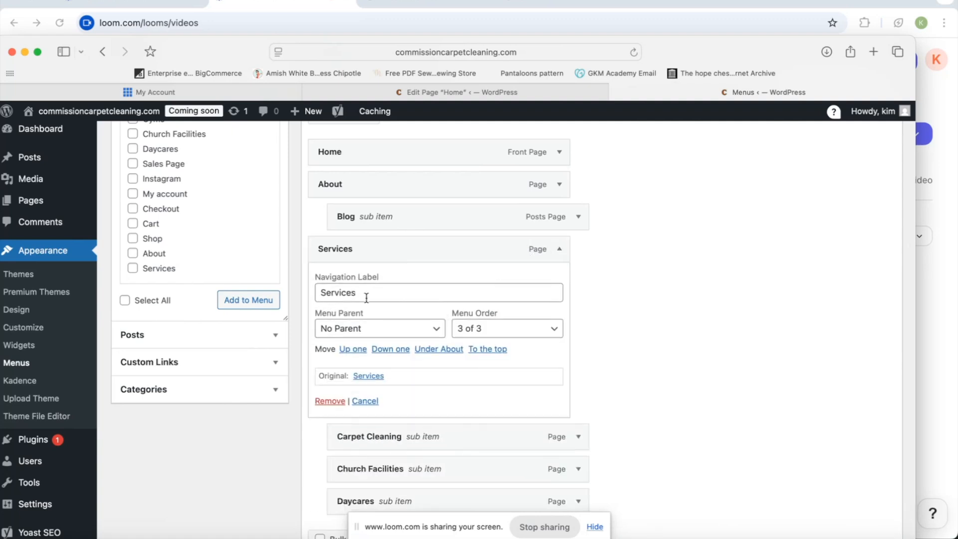
Step: Change the Carpet Cleaning sub-item's navigation label to Residential and save the menu
scroll(532, 381, "down", 6)
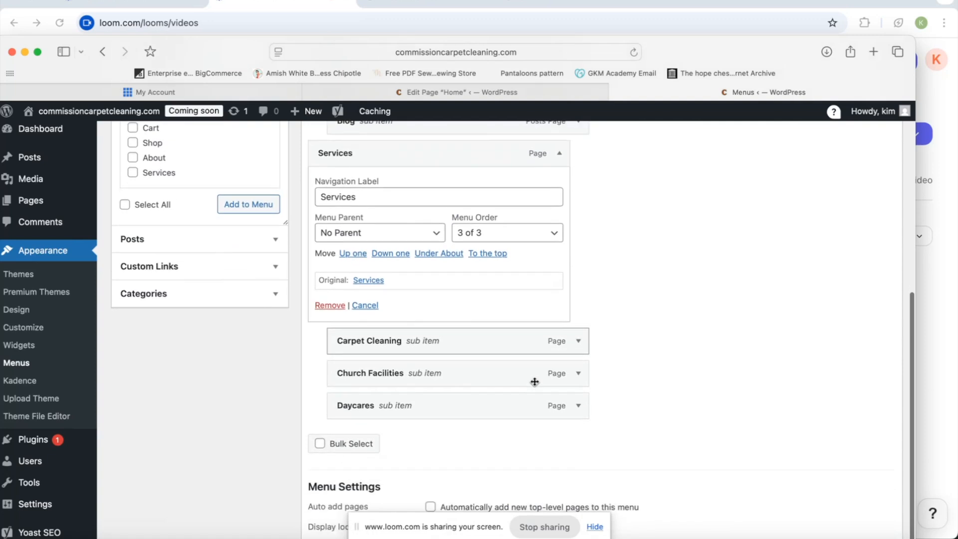
left_click(579, 303)
scroll(484, 364, "down", 4)
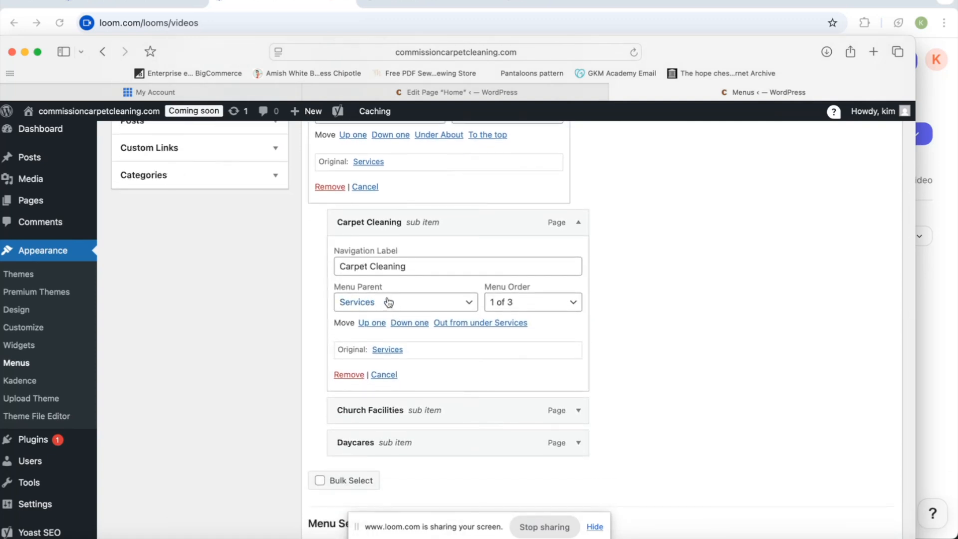
left_click_drag(429, 264, 336, 267)
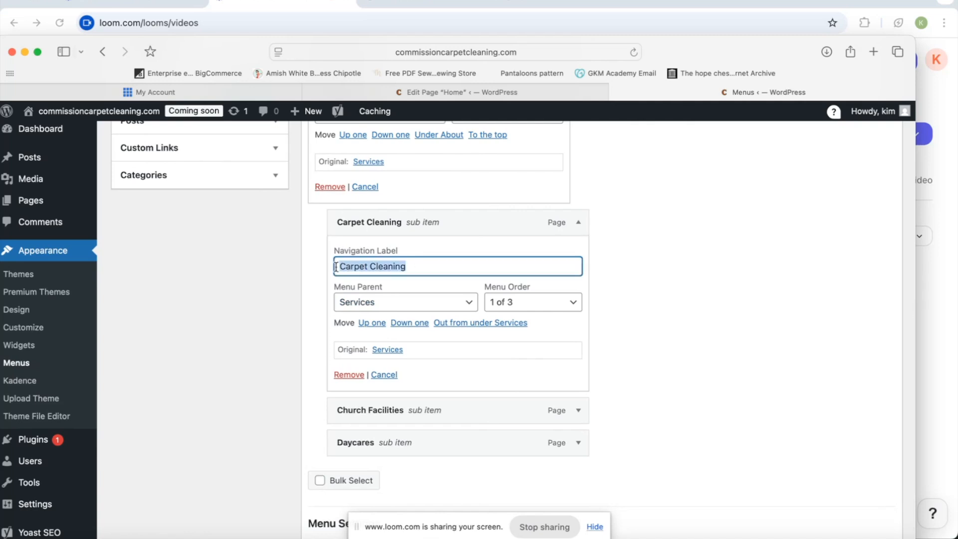
type("Residenti")
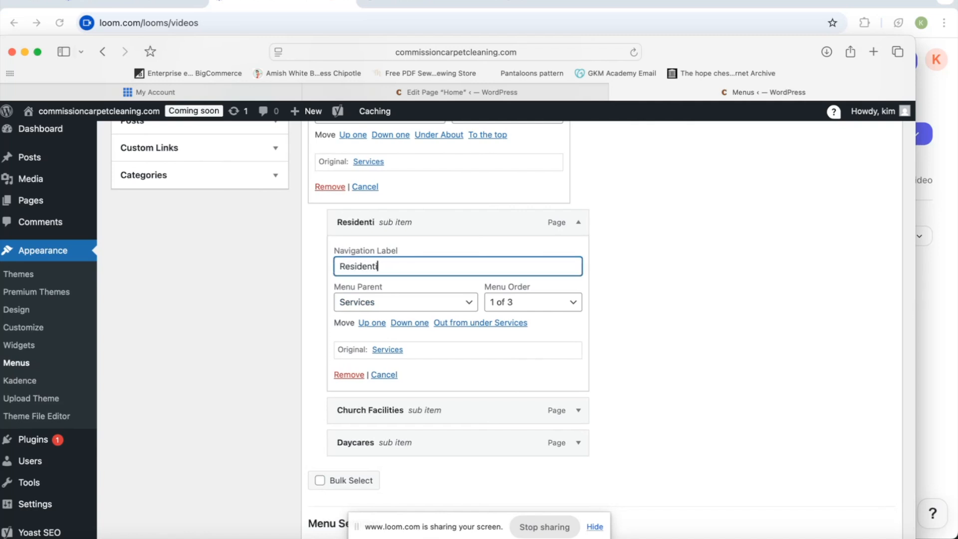
type("al")
scroll(339, 338, "down", 2)
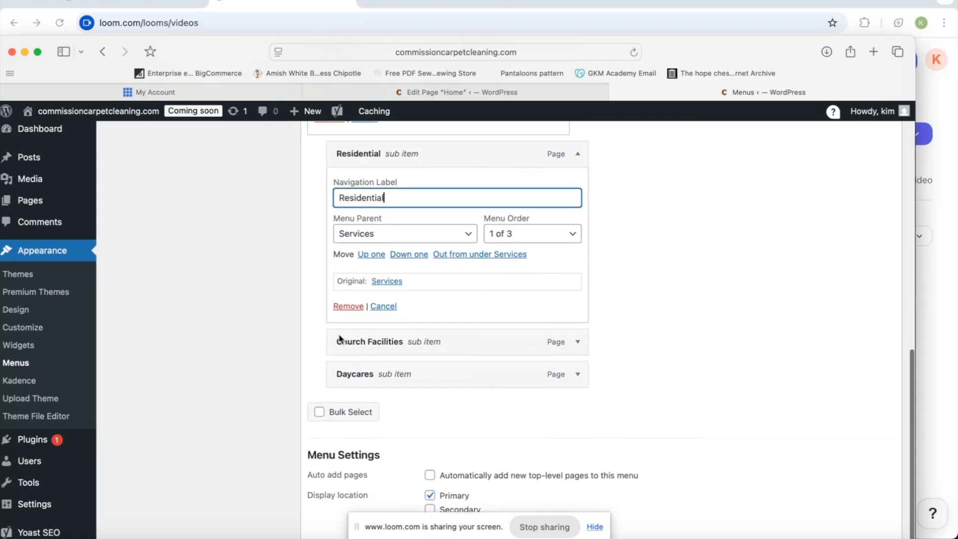
scroll(358, 378, "down", 2)
left_click(330, 528)
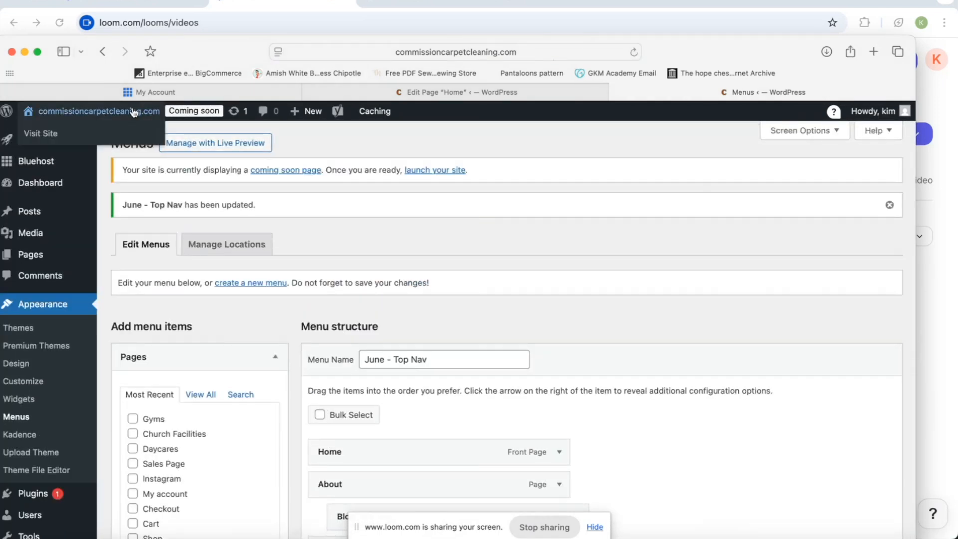
left_click(134, 112)
Step: Check that the Services dropdown lists Residential, then open the Services page in the editor
mouse_move(798, 186)
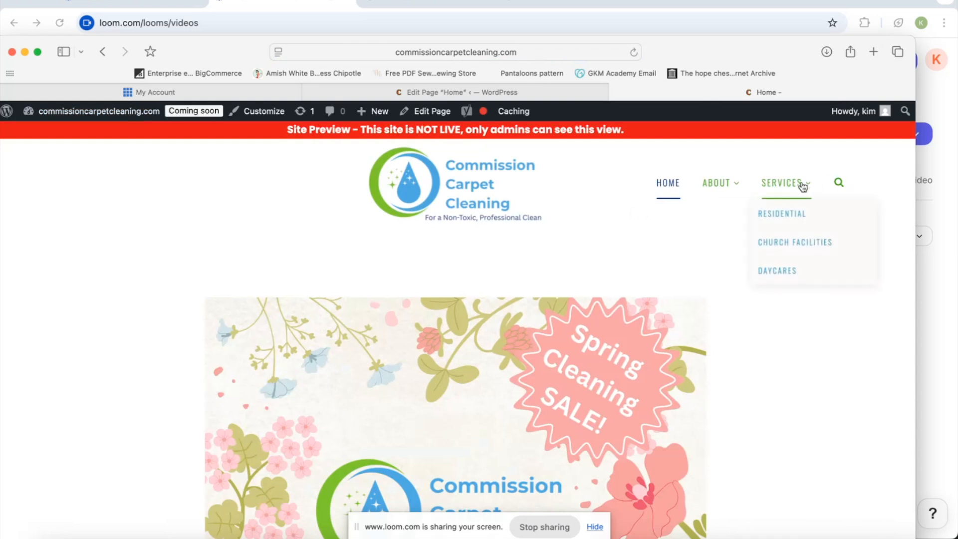
left_click(783, 218)
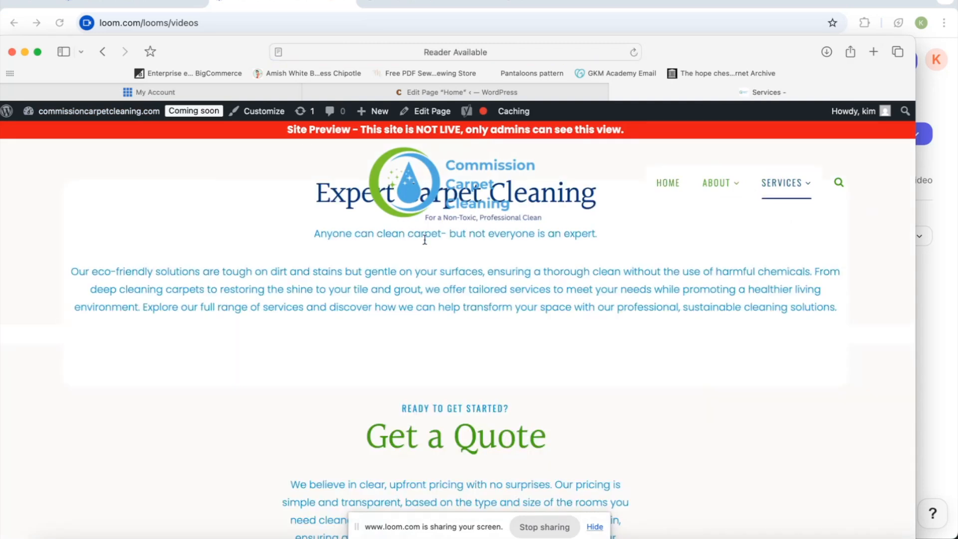
left_click(420, 112)
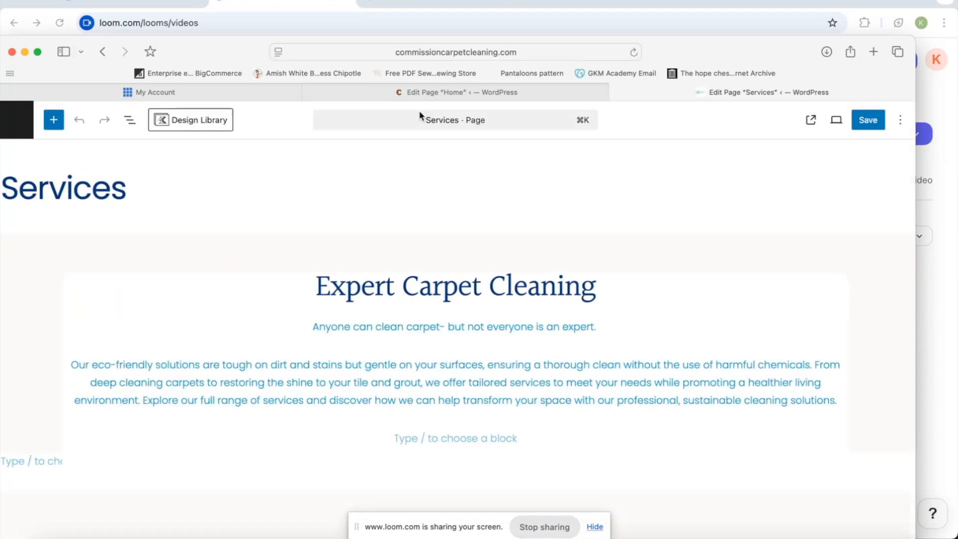
Step: Insert a Spacer block of 250 px height below the Services title and save the page
left_click(144, 189)
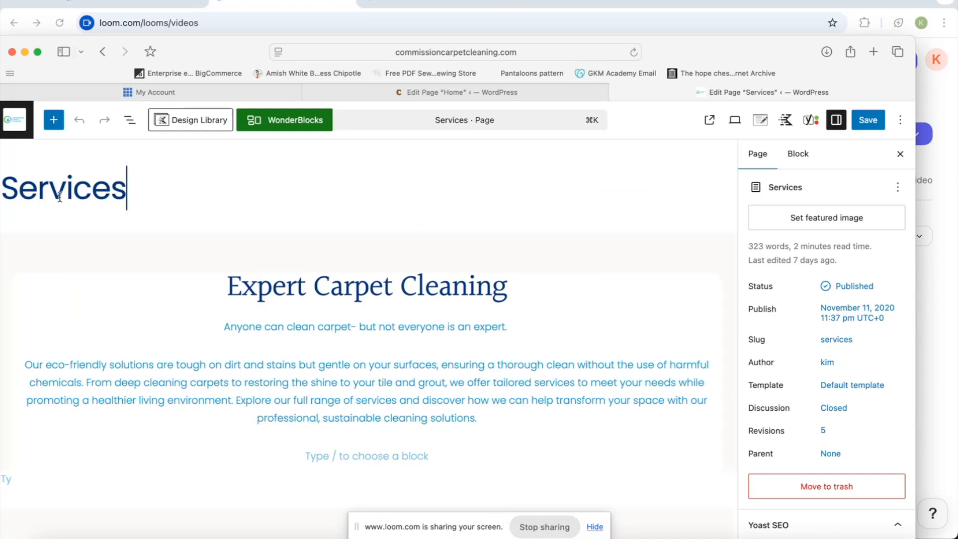
key("Return")
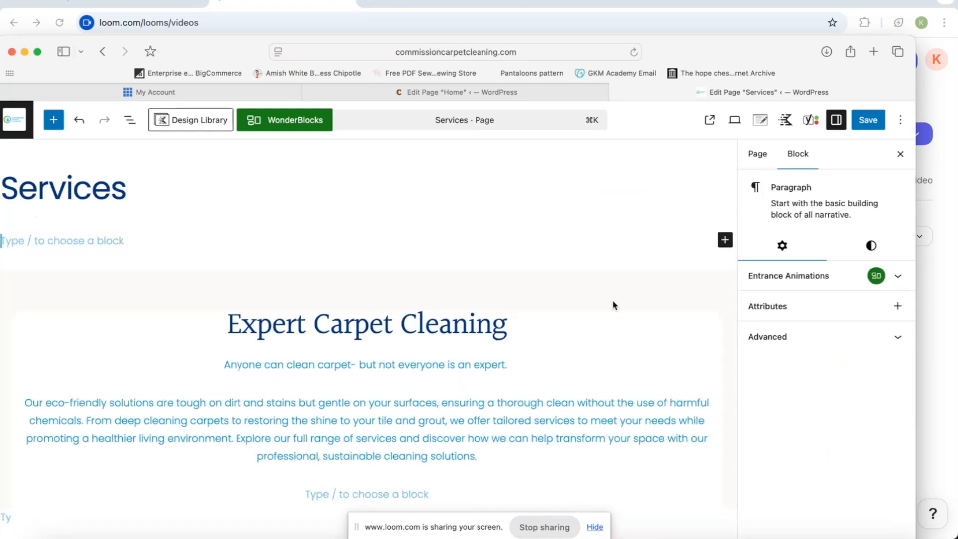
left_click(726, 239)
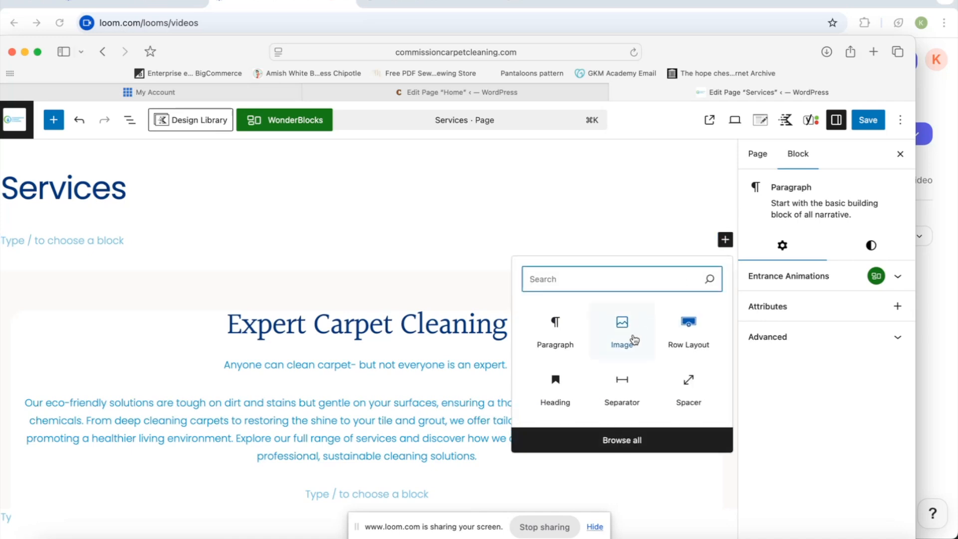
left_click(694, 387)
double_click(773, 322)
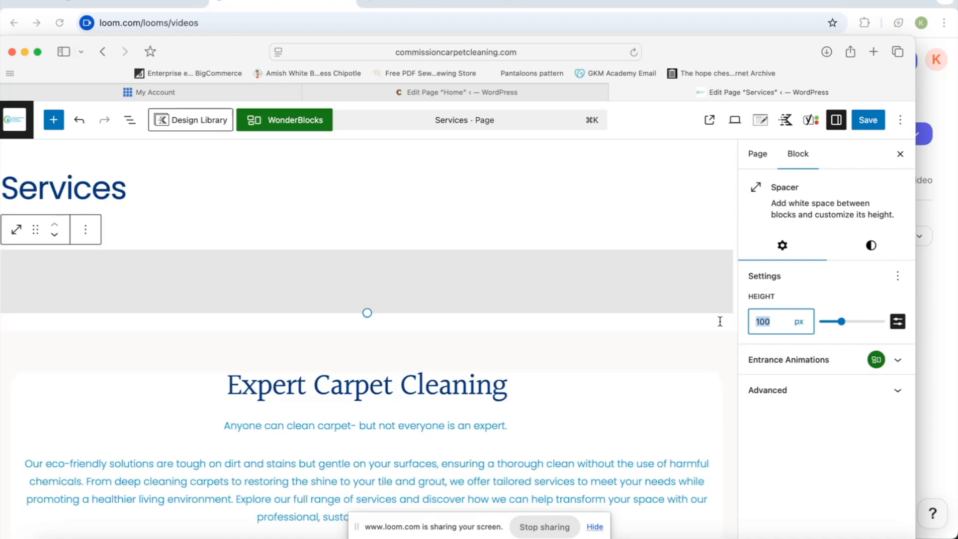
type("250")
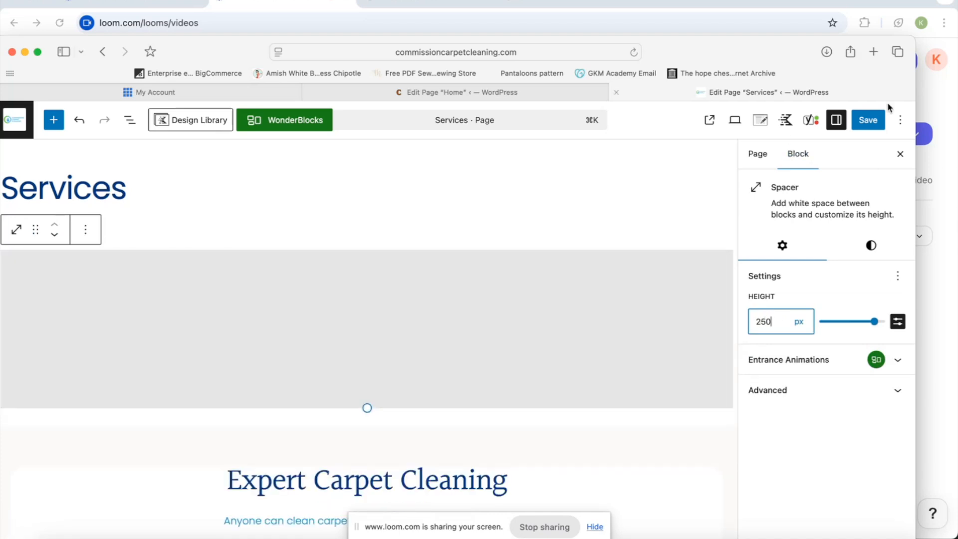
left_click(869, 119)
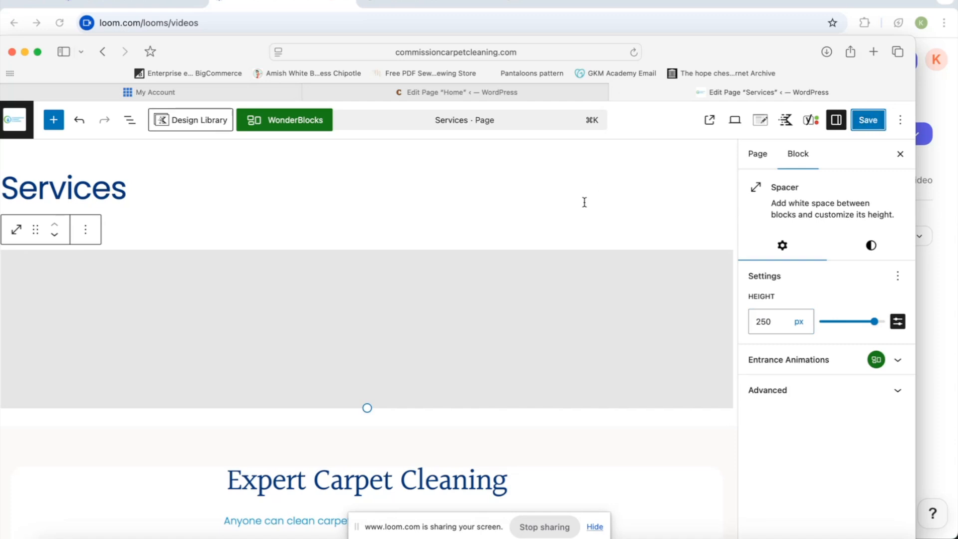
scroll(585, 202, "down", 6)
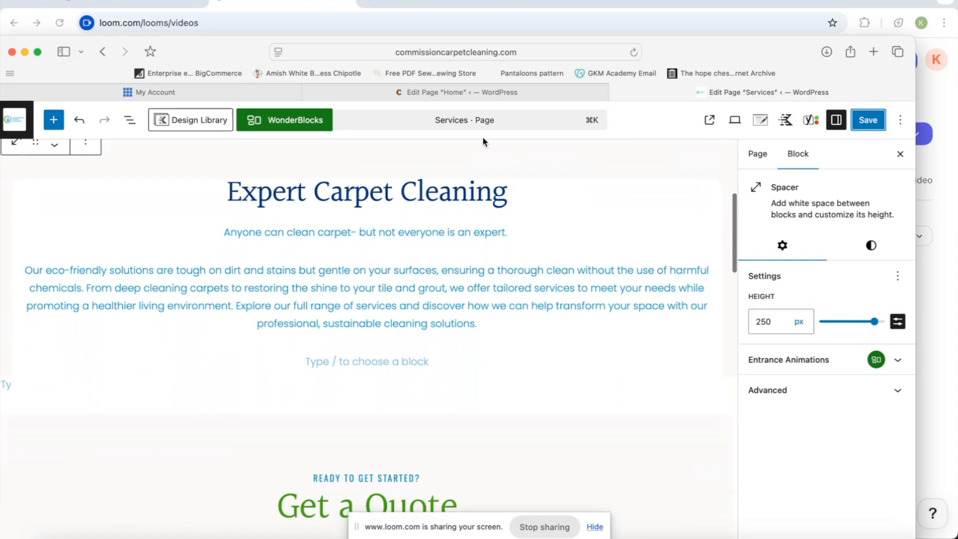
scroll(265, 220, "down", 1)
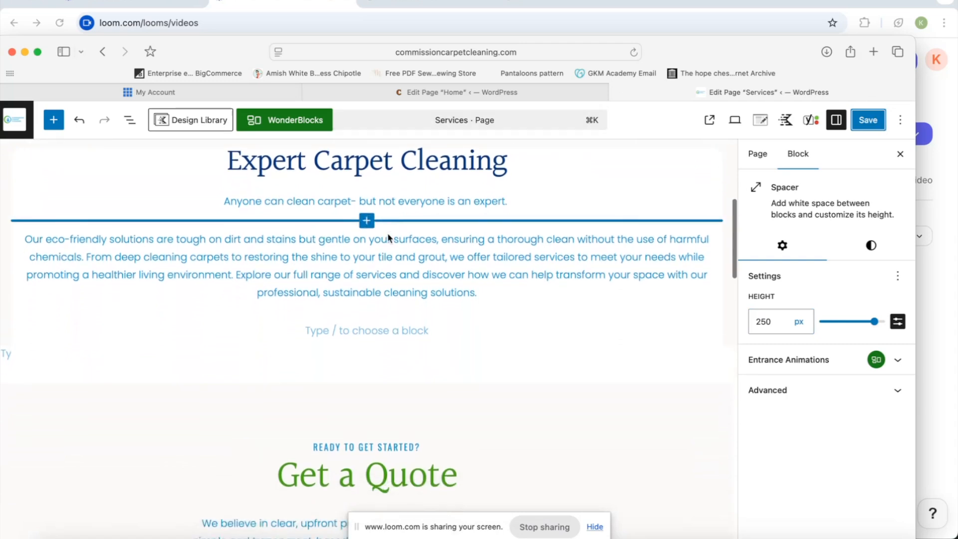
scroll(379, 234, "down", 1)
scroll(386, 244, "down", 1)
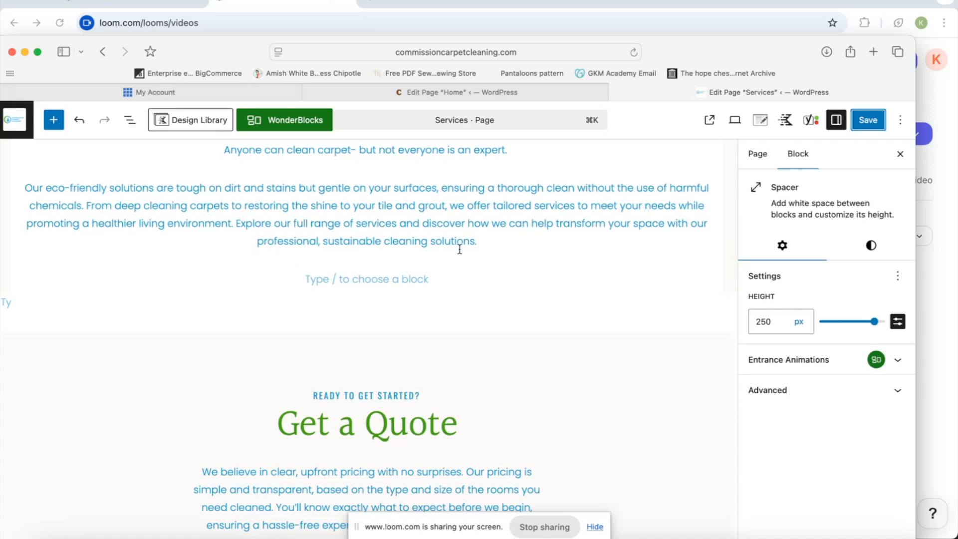
Step: Delete the intro clause through 'tile and grout,' and capitalize it to read 'We offer tailored services…'
scroll(486, 260, "down", 1)
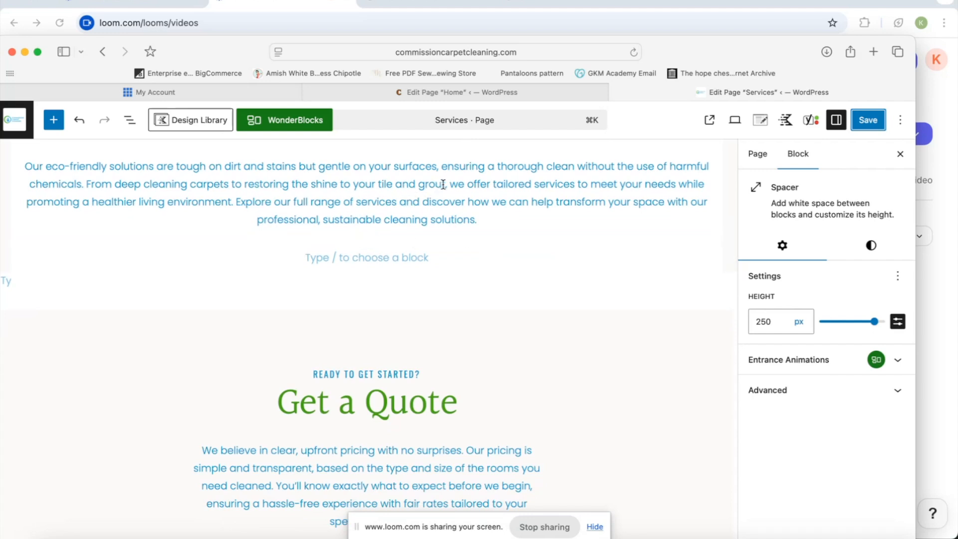
left_click_drag(449, 186, 86, 184)
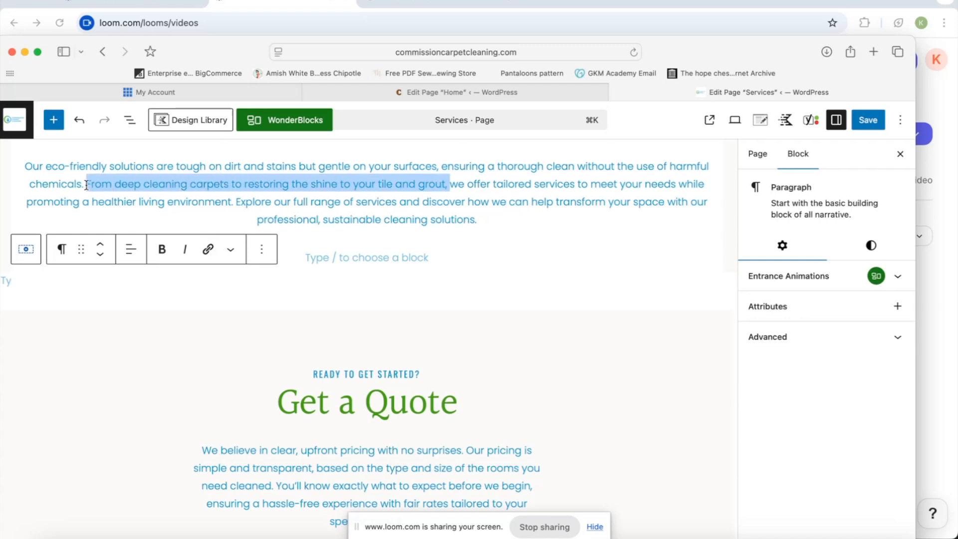
left_click(86, 184)
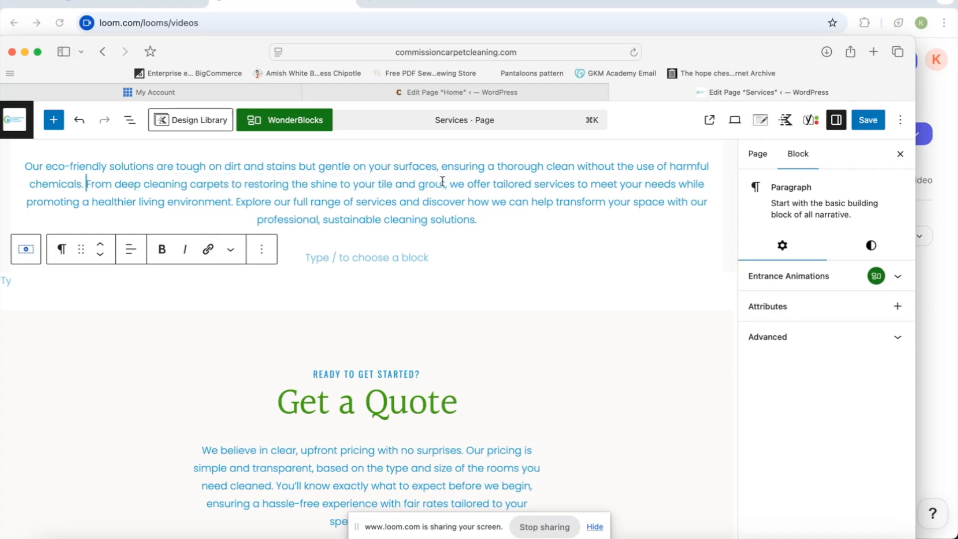
left_click_drag(449, 184, 85, 181)
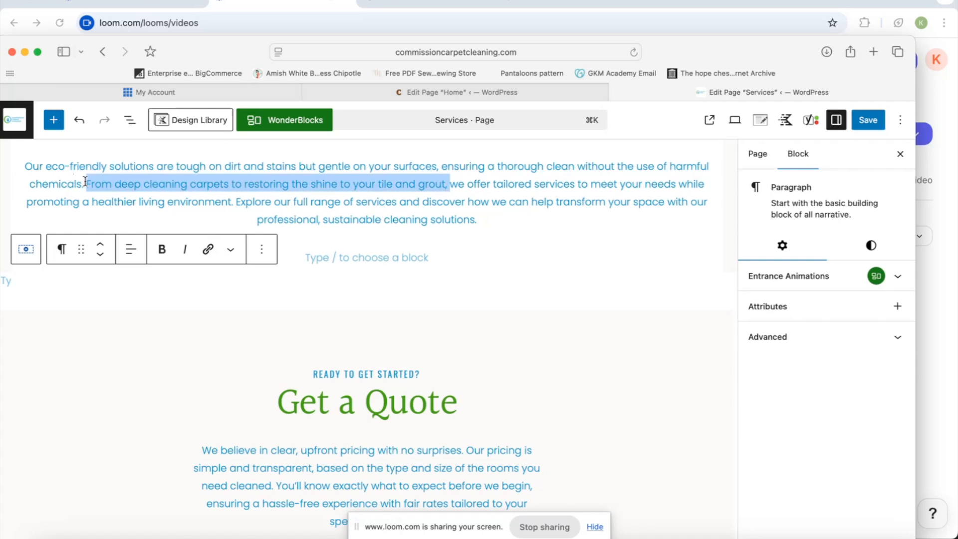
key("BackSpace")
key("BackSpace")
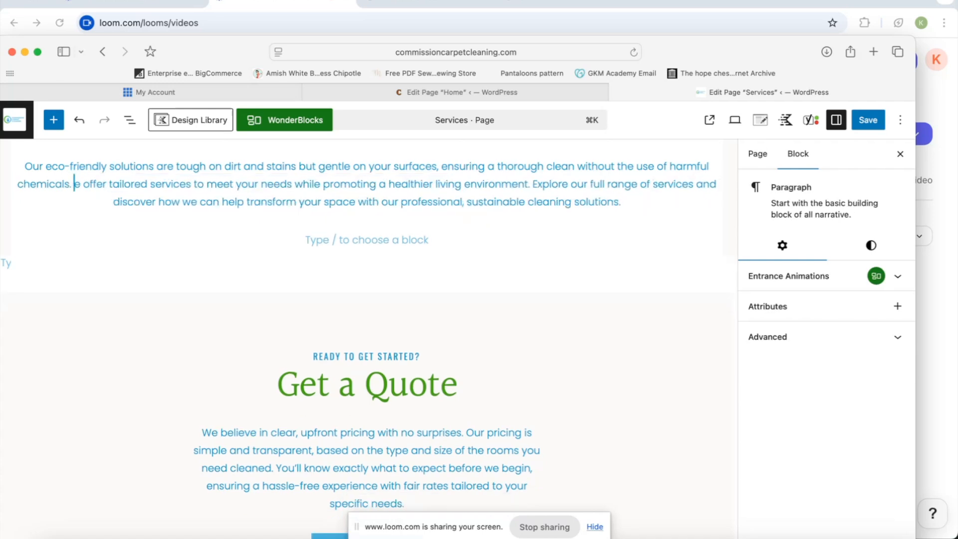
type("W")
scroll(132, 243, "up", 3)
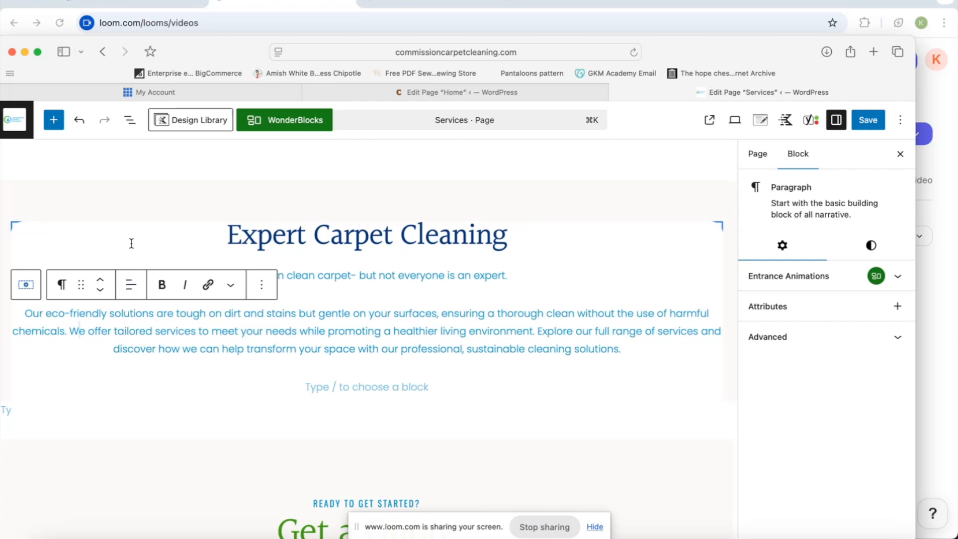
scroll(424, 378, "down", 3)
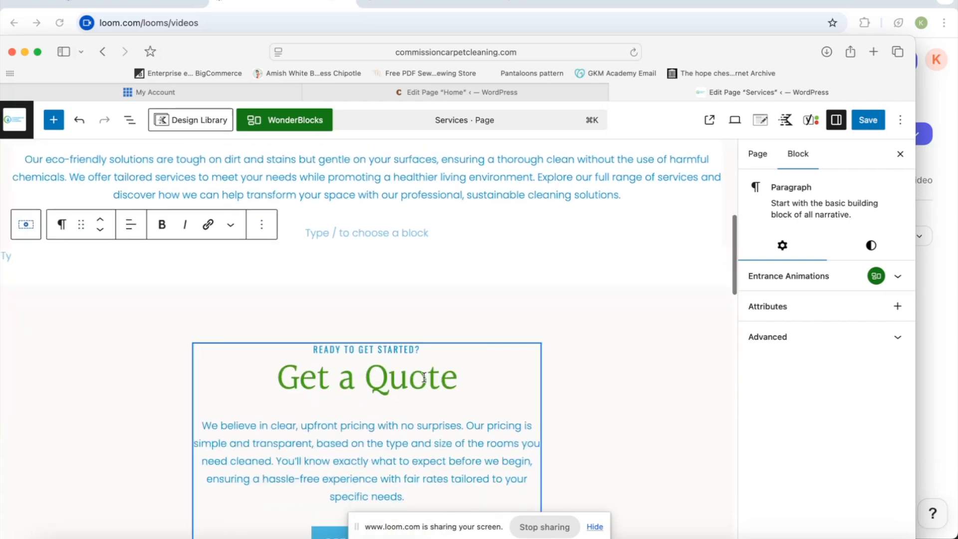
Step: Insert 'Free' into the Get a Quote heading so it reads 'Get a Free Quote'
left_click(367, 377)
type("Free")
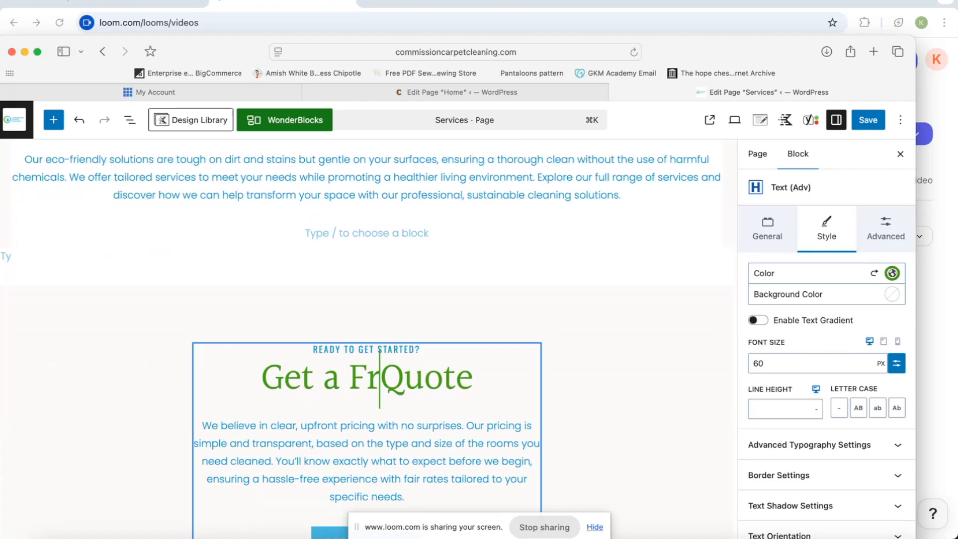
scroll(367, 340, "down", 2)
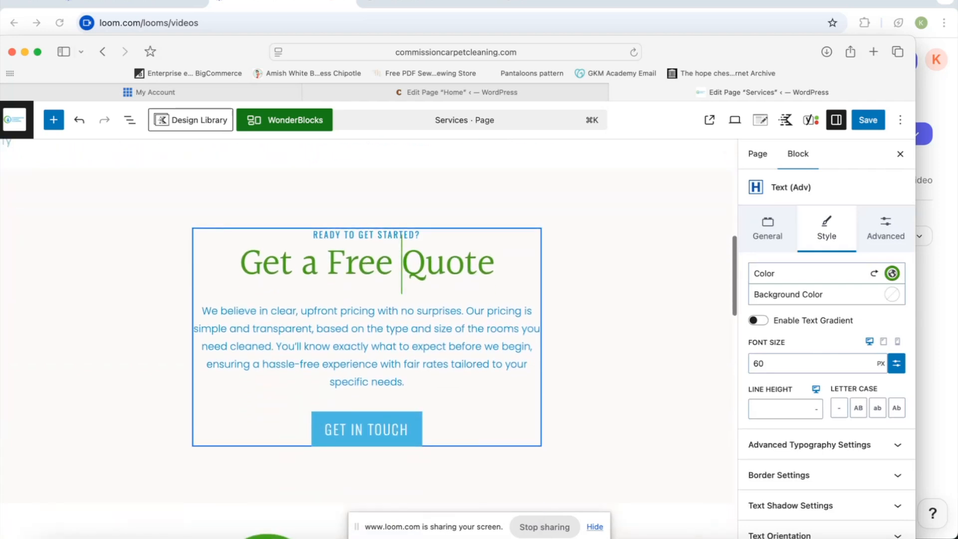
scroll(400, 406, "down", 3)
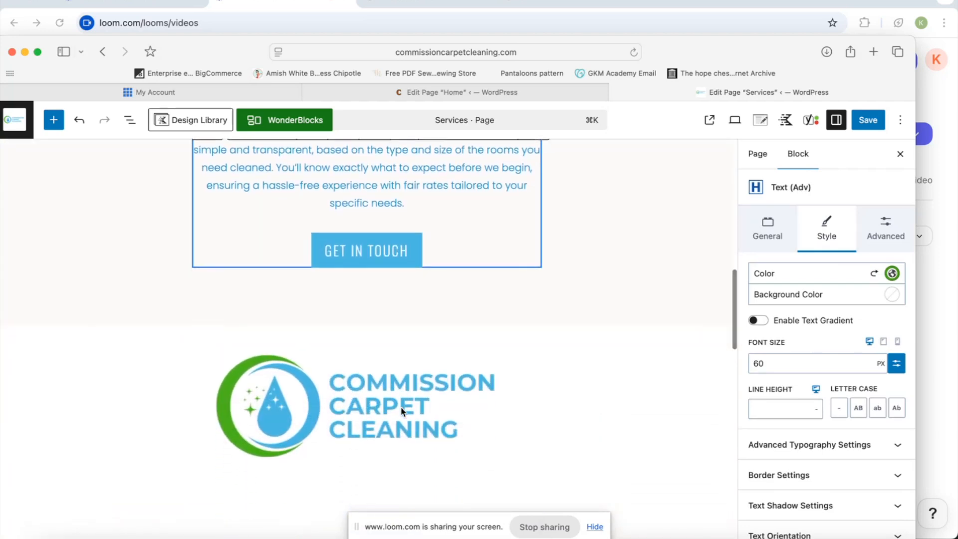
scroll(439, 371, "up", 2)
left_click(372, 333)
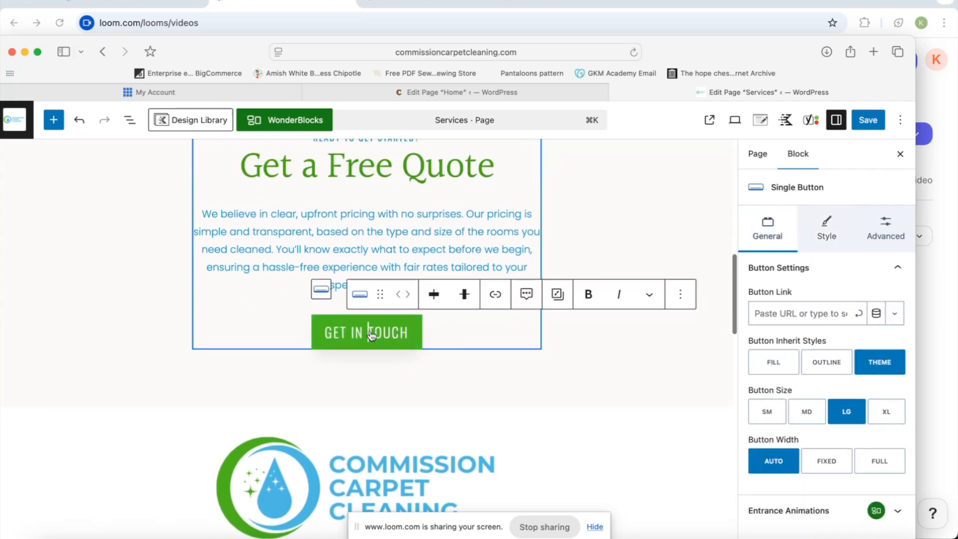
Step: Link the GET IN TOUCH button to the business phone number using a tel: link
left_click(495, 295)
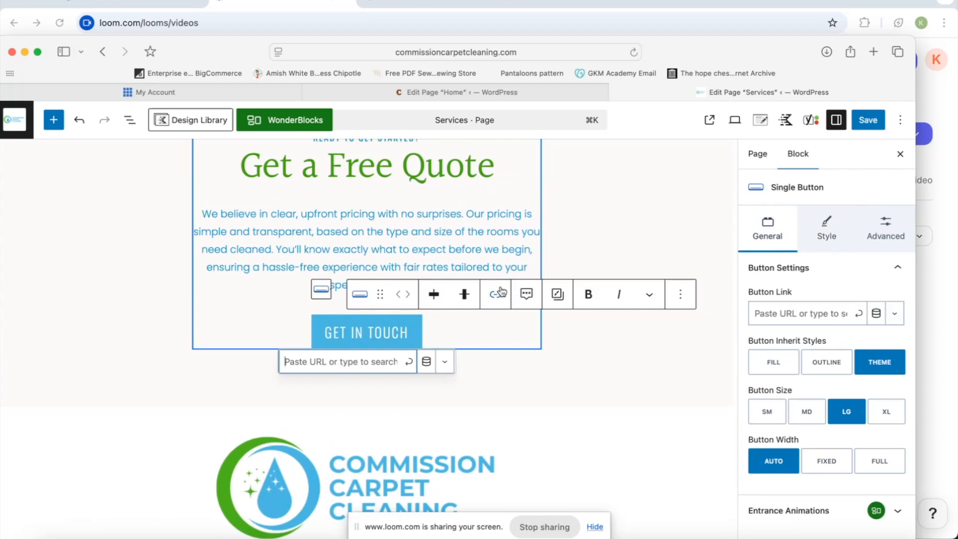
type("tel:")
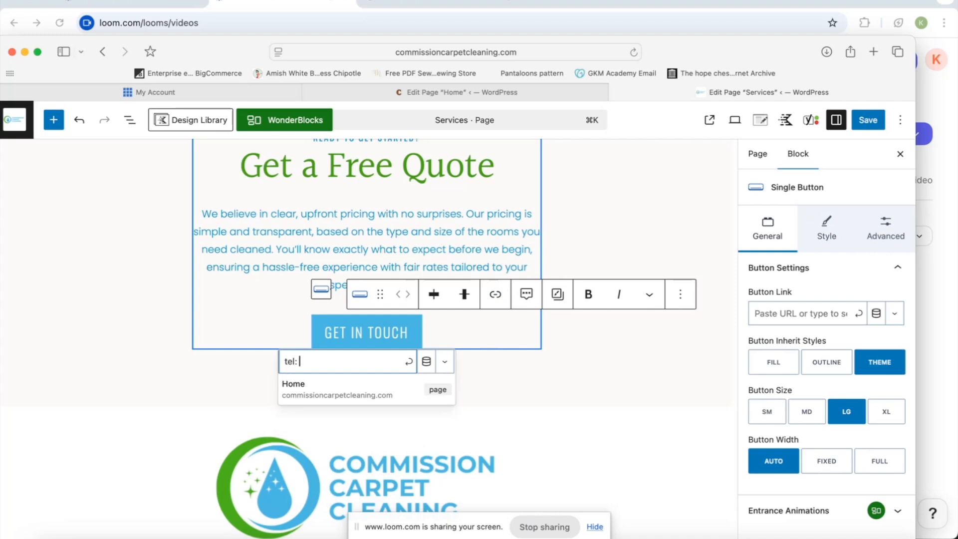
left_click(409, 362)
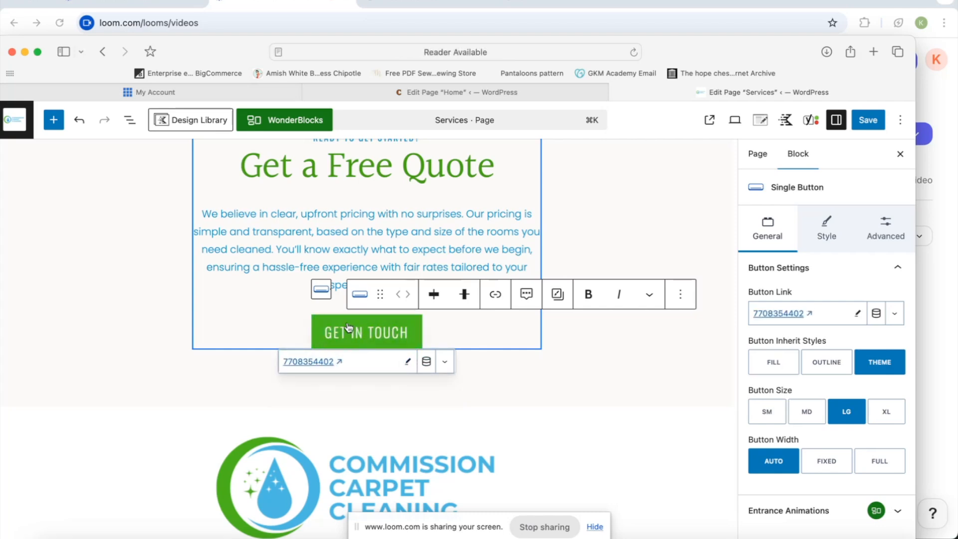
scroll(349, 327, "down", 3)
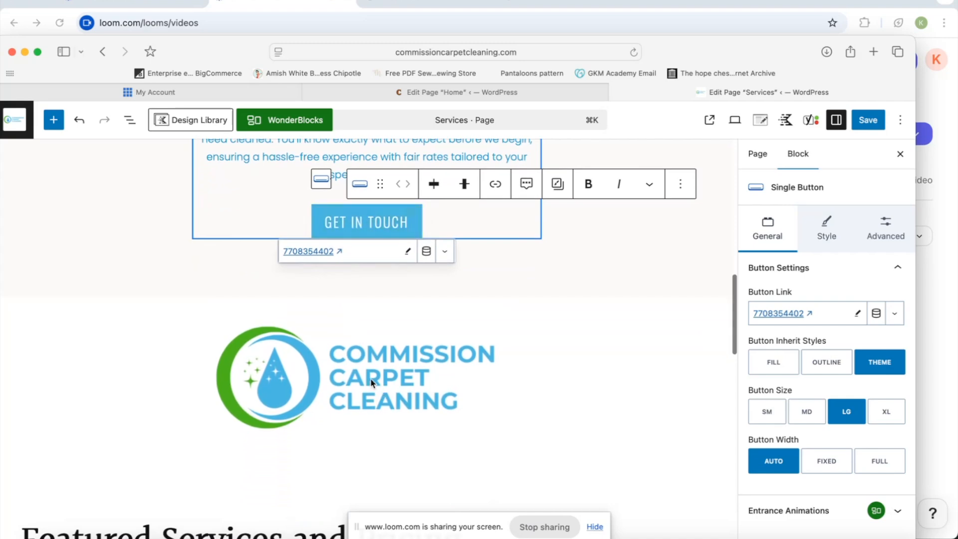
scroll(370, 381, "up", 15)
scroll(370, 383, "down", 10)
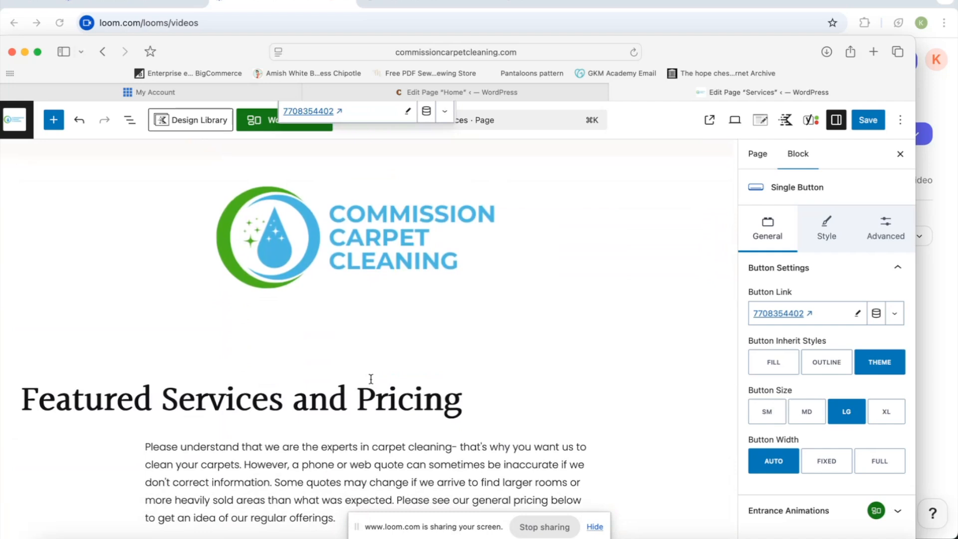
Step: Center-align the Featured Services and Pricing heading
scroll(371, 379, "down", 3)
left_click(390, 233)
left_click(389, 270)
left_click(464, 270)
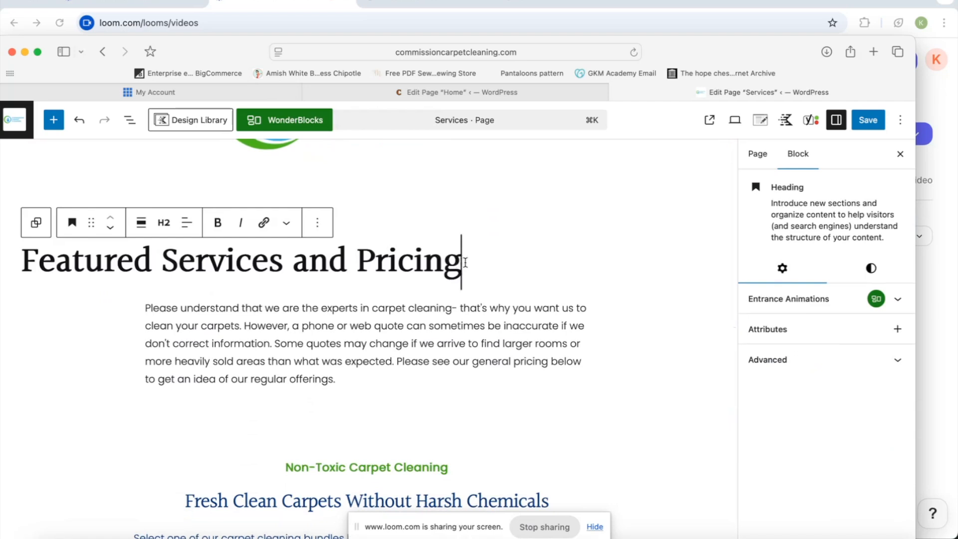
left_click(187, 223)
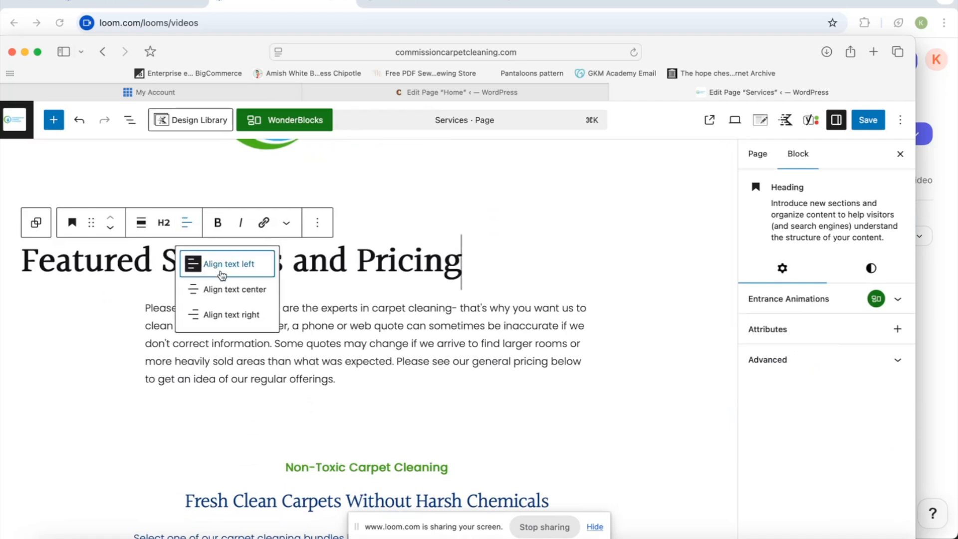
left_click(227, 289)
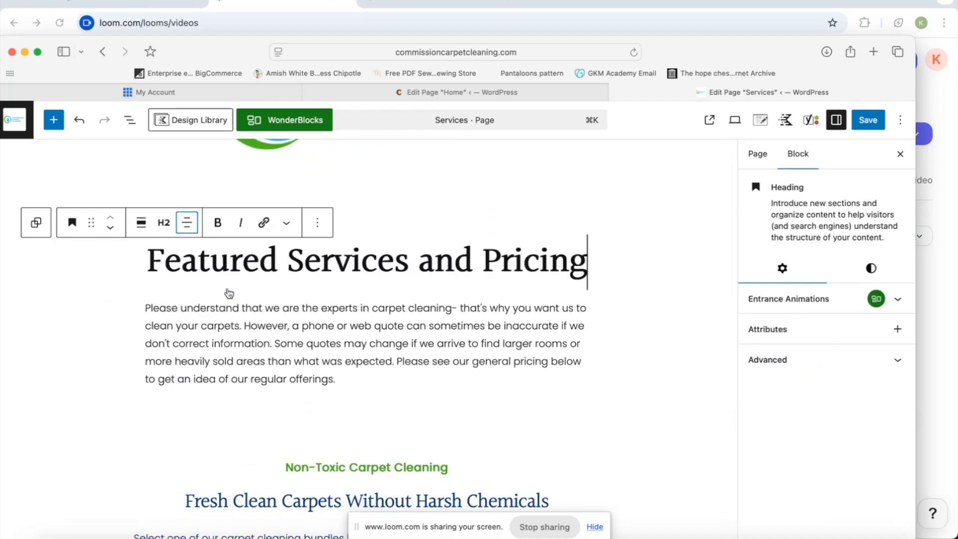
Step: Delete the quote-accuracy disclaimer paragraph beneath the heading, leaving an empty block
scroll(229, 293, "down", 1)
left_click(181, 307)
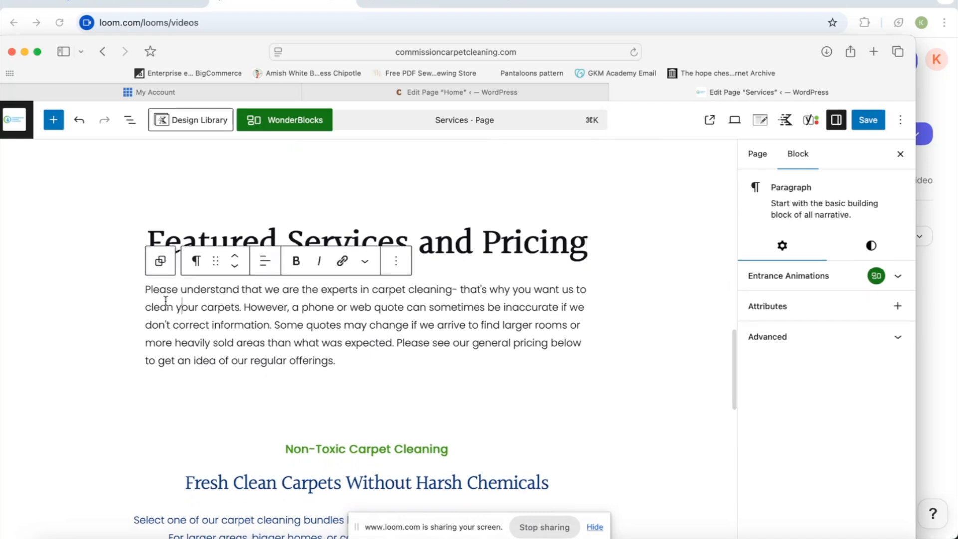
left_click(146, 288)
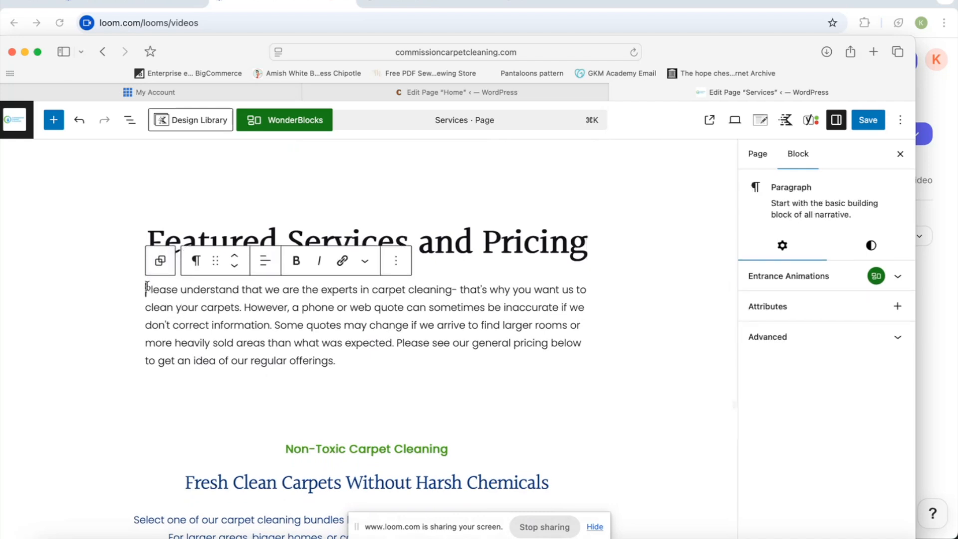
left_click_drag(146, 288, 373, 388)
left_click_drag(336, 361, 144, 289)
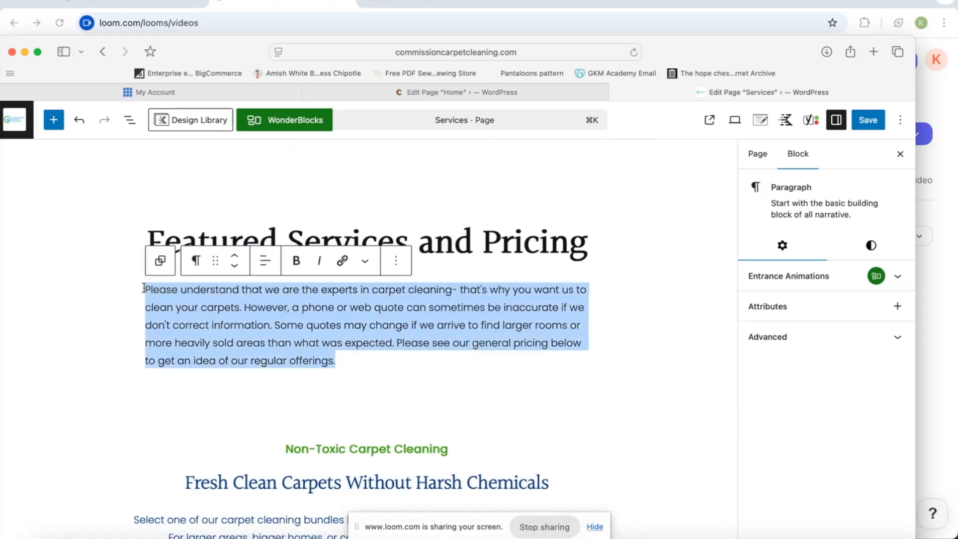
key("BackSpace")
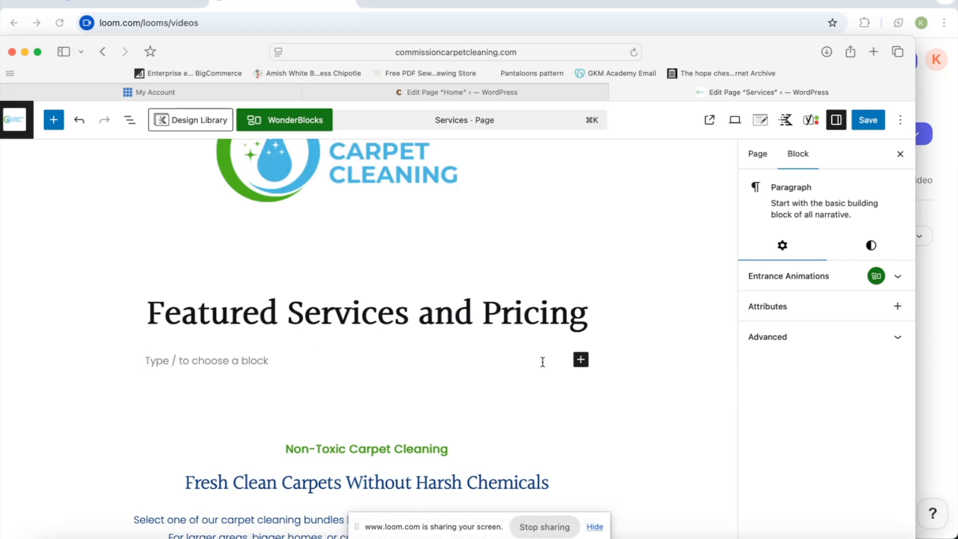
left_click(581, 360)
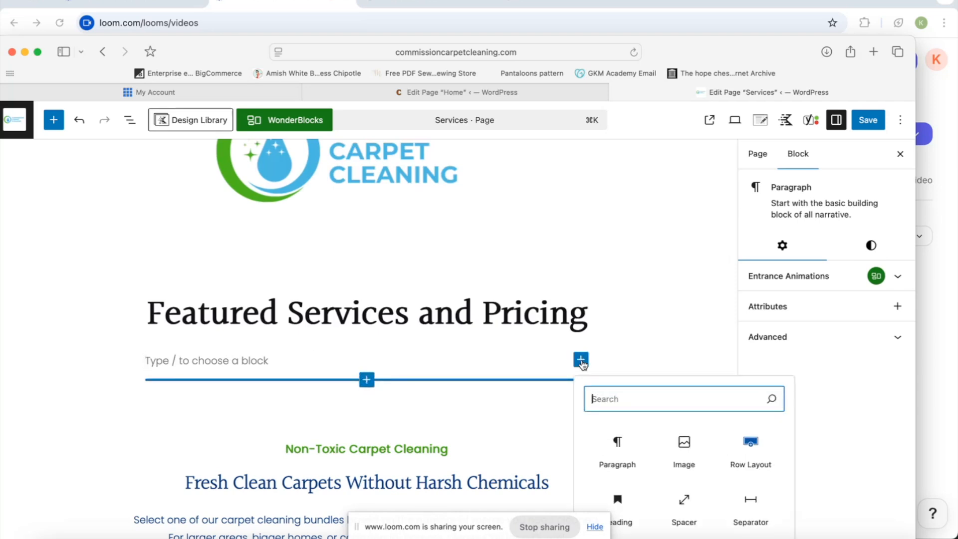
Step: Add an Image block with the Spring.png sale flyer from the Media Library
left_click(683, 449)
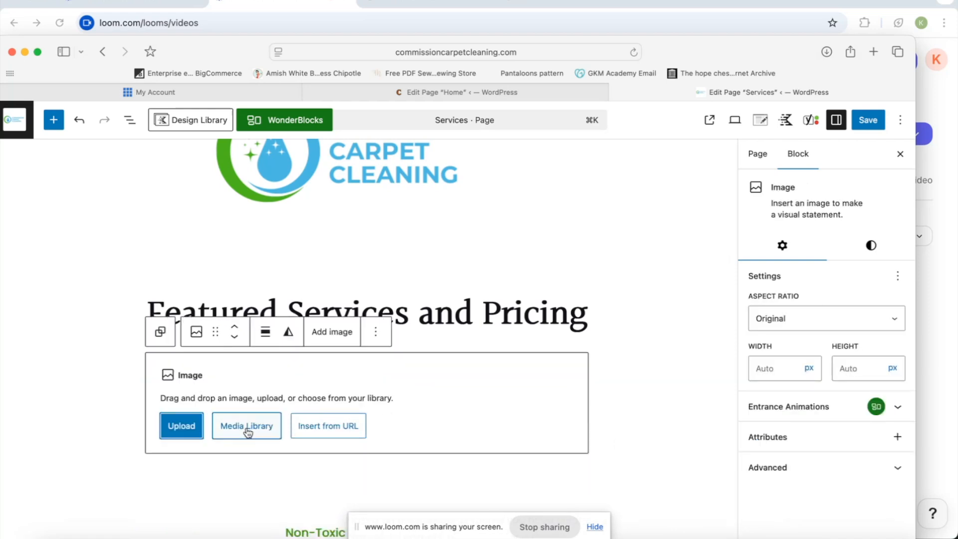
left_click(250, 427)
left_click(65, 242)
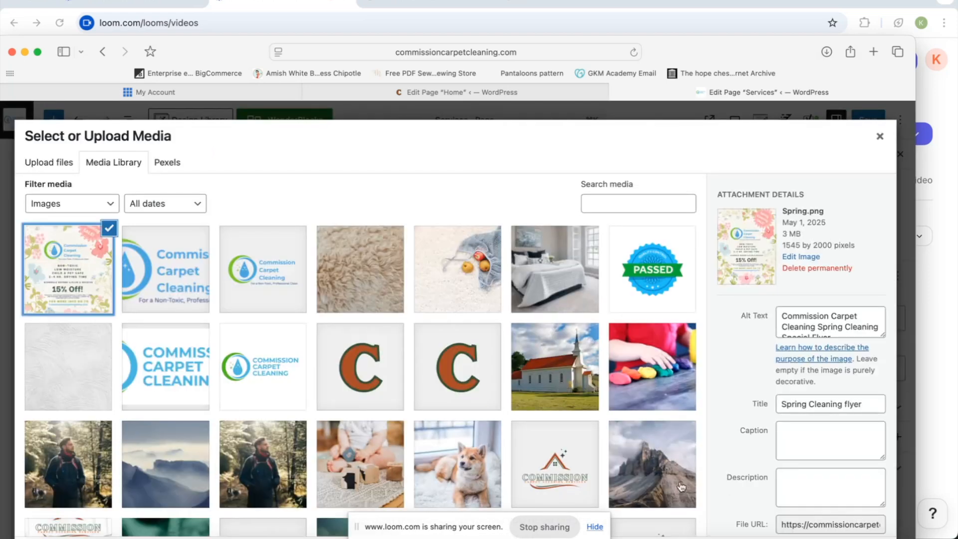
left_click_drag(758, 53, 767, 6)
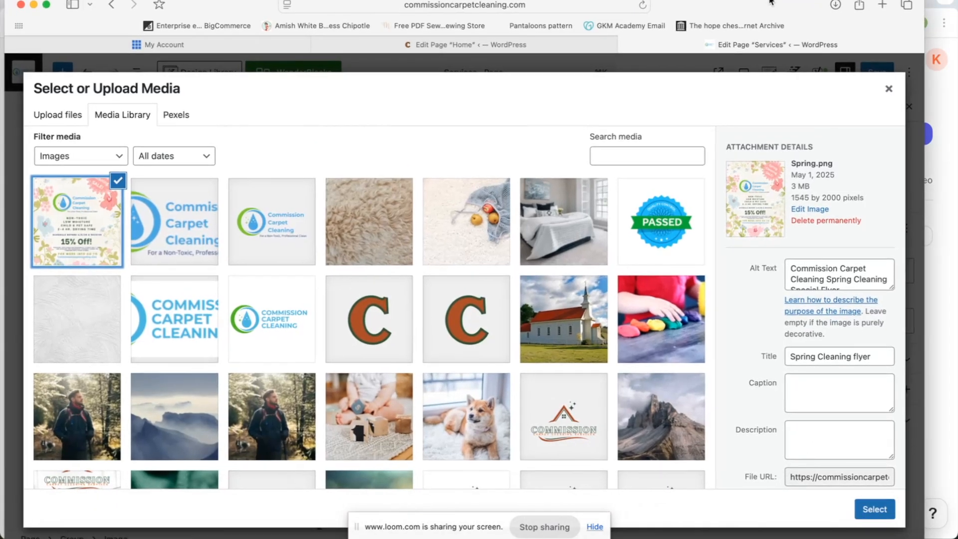
left_click(882, 511)
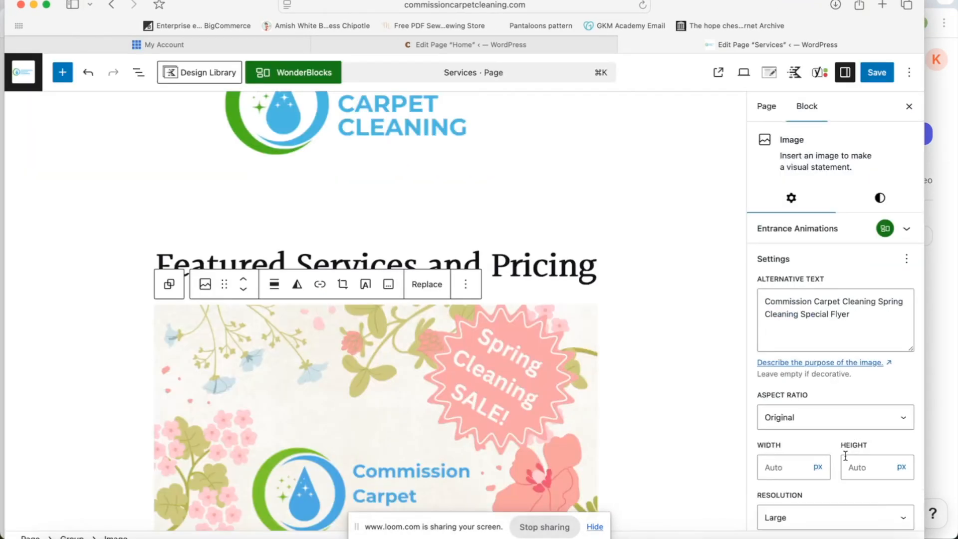
Step: Start a new empty paragraph right after the Featured Services and Pricing heading
scroll(579, 352, "down", 5)
scroll(579, 352, "down", 6)
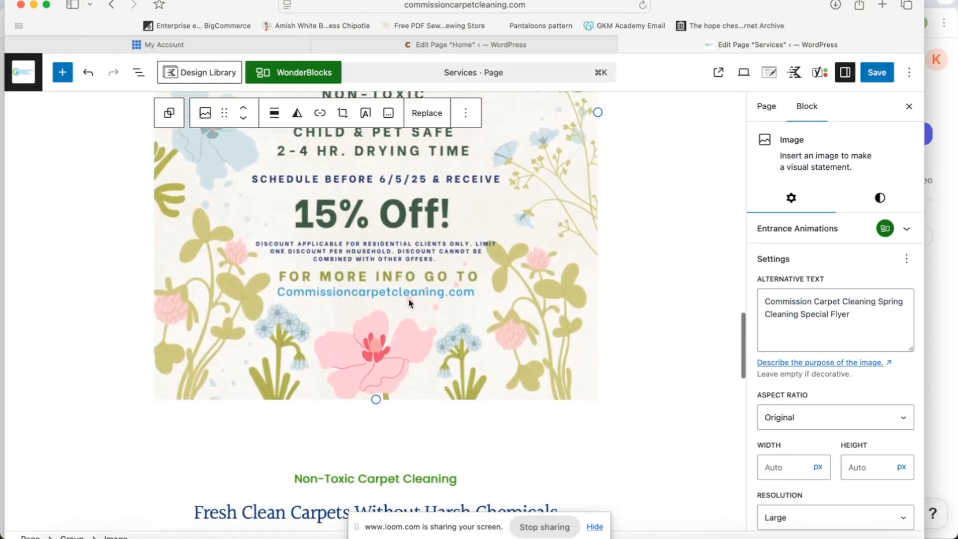
scroll(409, 298, "up", 3)
scroll(410, 302, "down", 2)
scroll(409, 302, "down", 1)
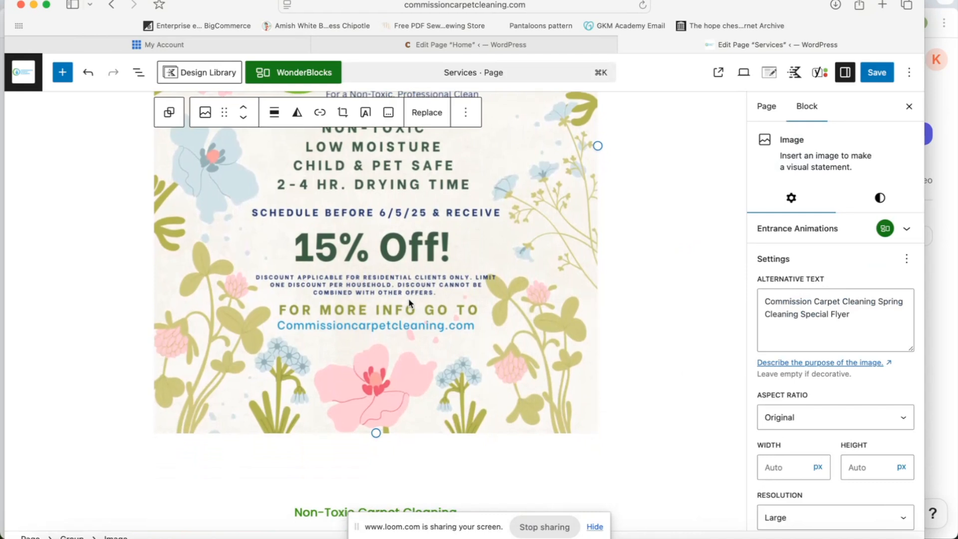
scroll(408, 302, "down", 1)
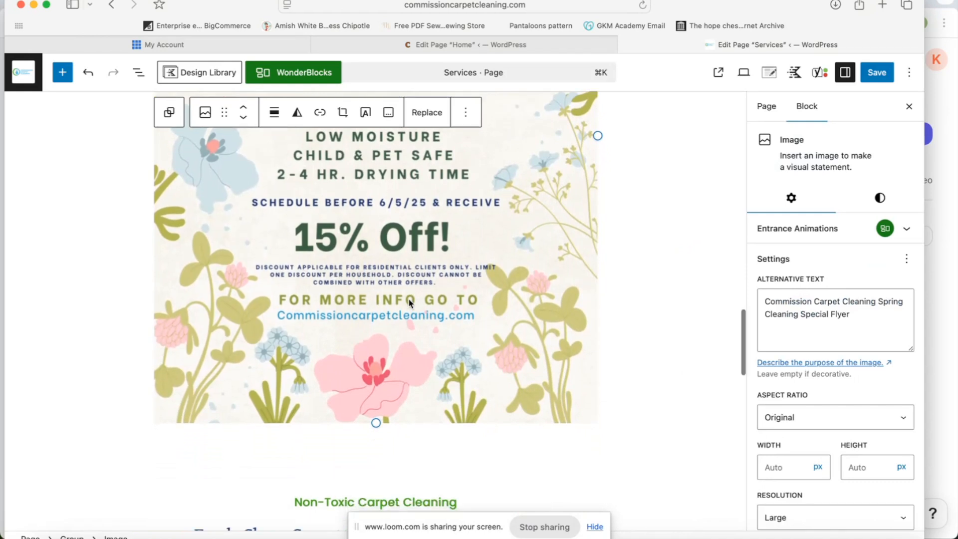
scroll(348, 360, "down", 5)
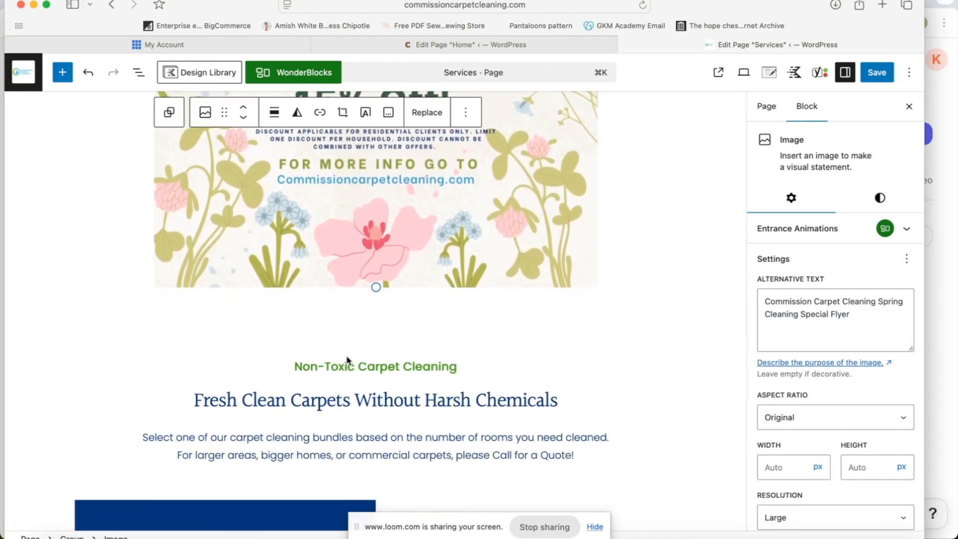
scroll(348, 360, "up", 20)
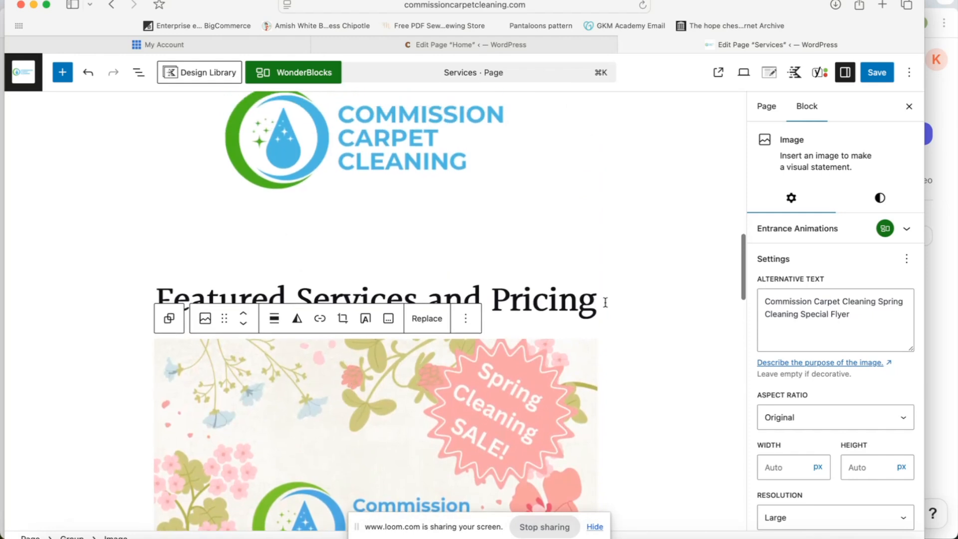
left_click(603, 300)
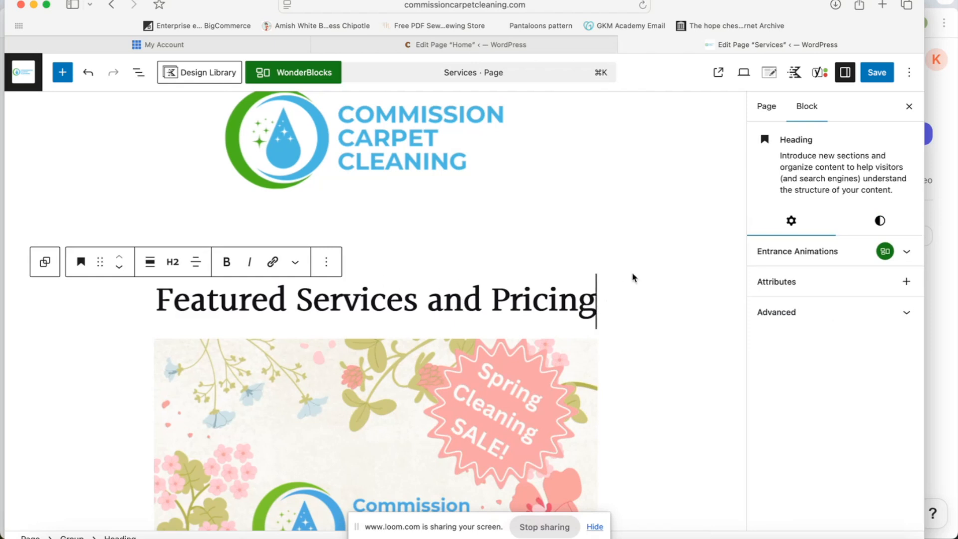
key("Return")
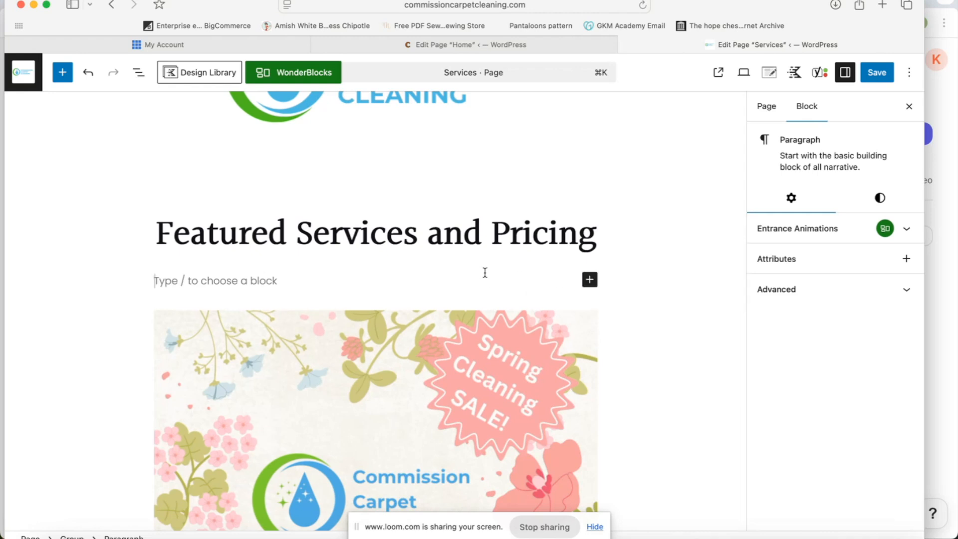
Step: Add a paragraph on non-toxic, professional carpet cleaning for residential and commercial clients, ending with a free-quote invitation
left_click(591, 281)
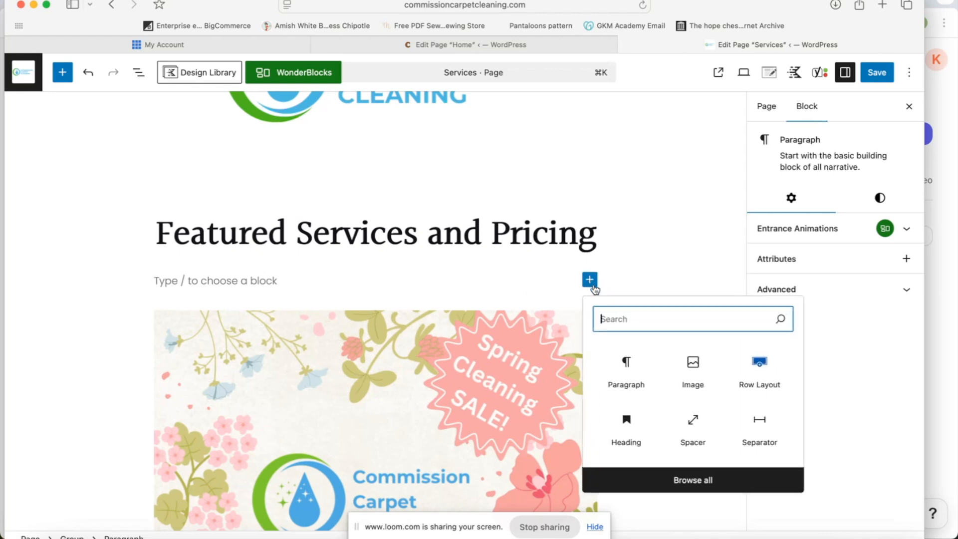
left_click(630, 385)
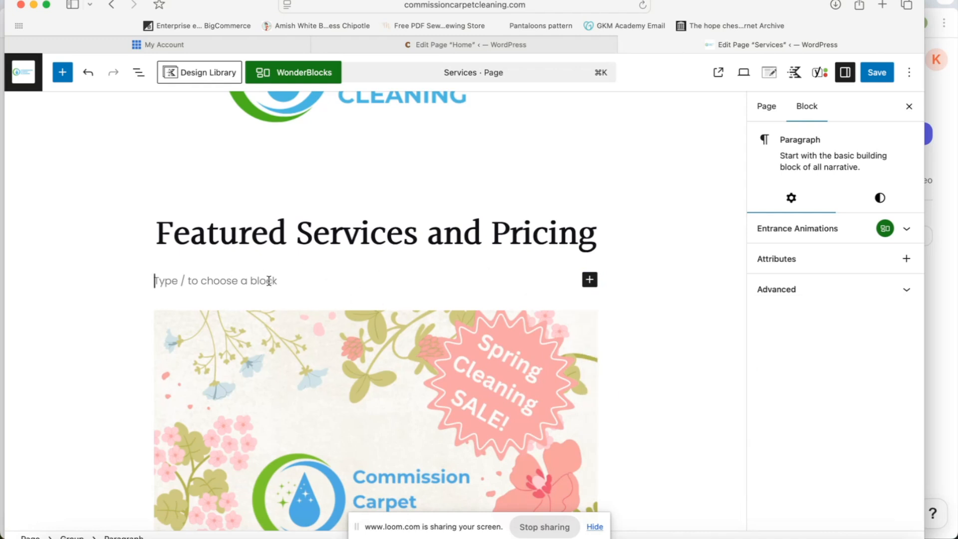
type("W")
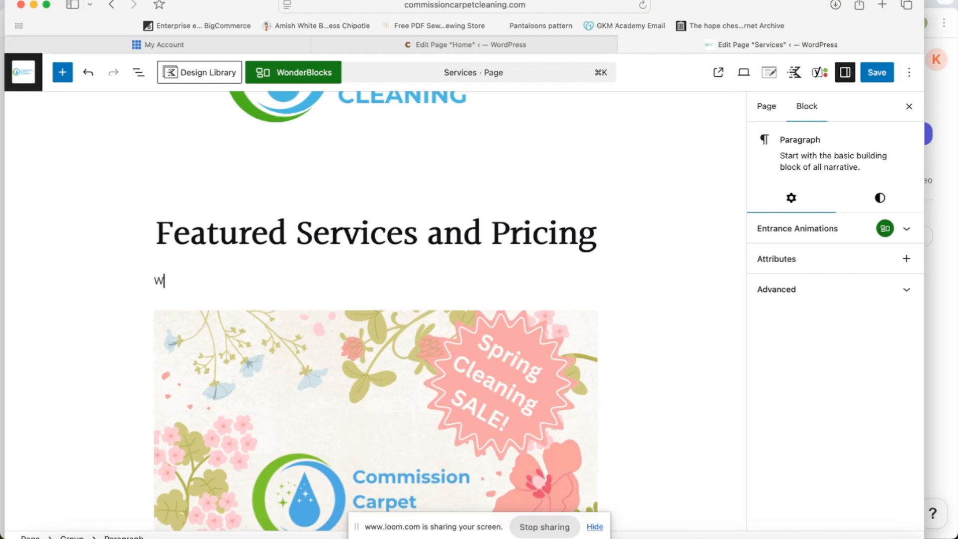
type("e off non-toxic, profession")
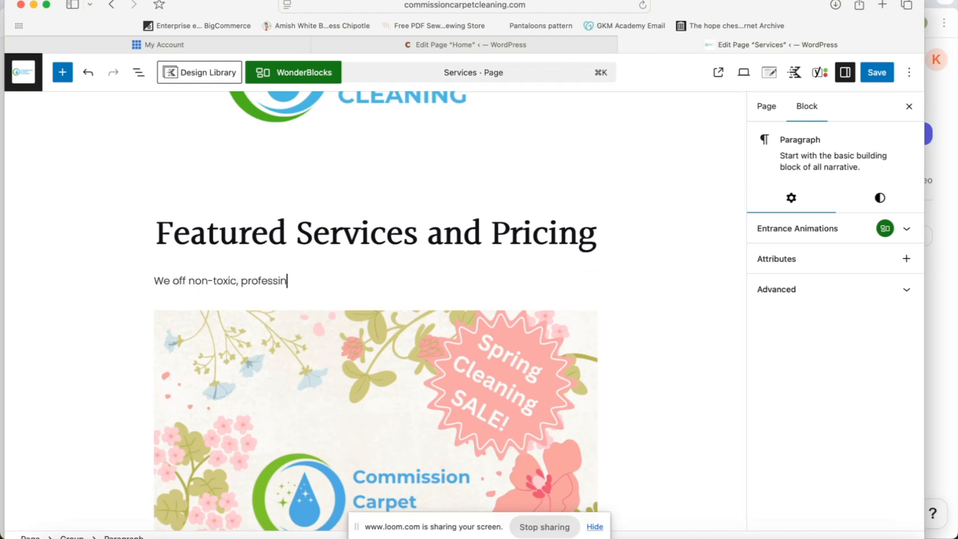
key("BackSpace")
type("nal carpet cleanign services to residential and commercial")
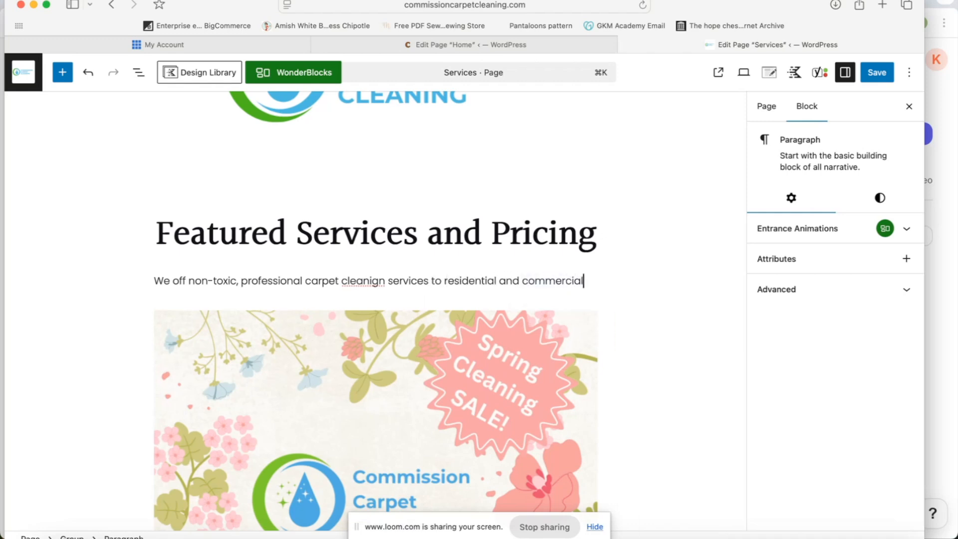
type(" clients. Ask about our quarterly discounts! We also offer a var")
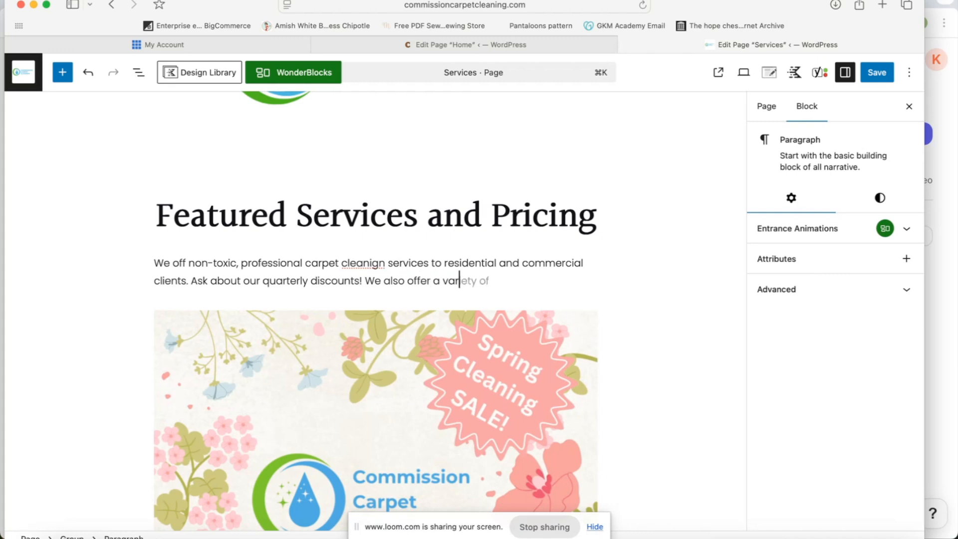
type("iety of add-on services inclu")
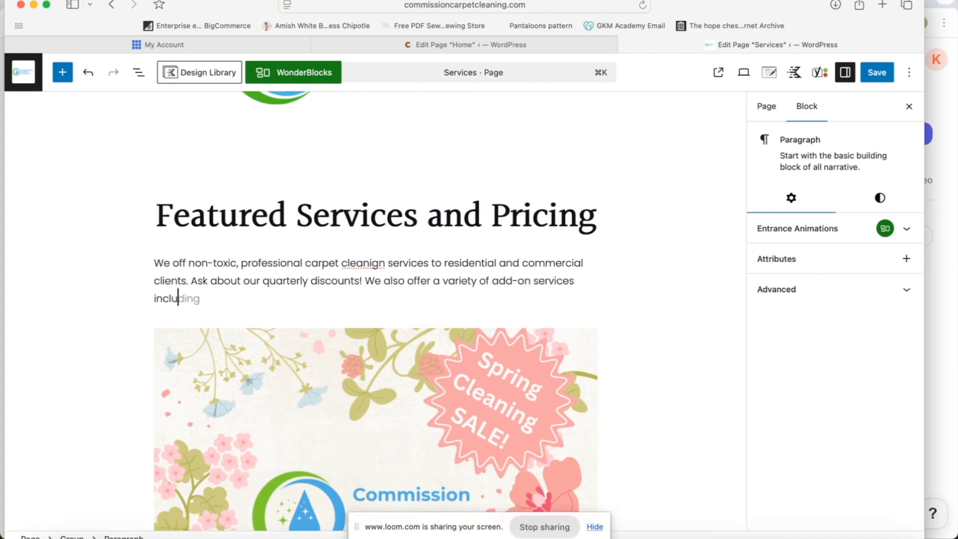
type("ding stairs, rugs, non-toxic deodorizing")
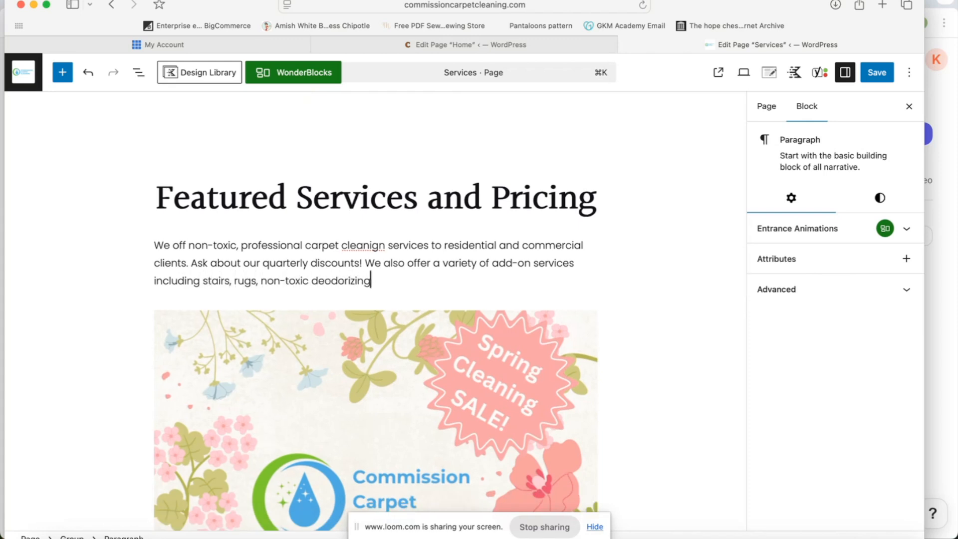
type(" treatment, & whole room disinfectant")
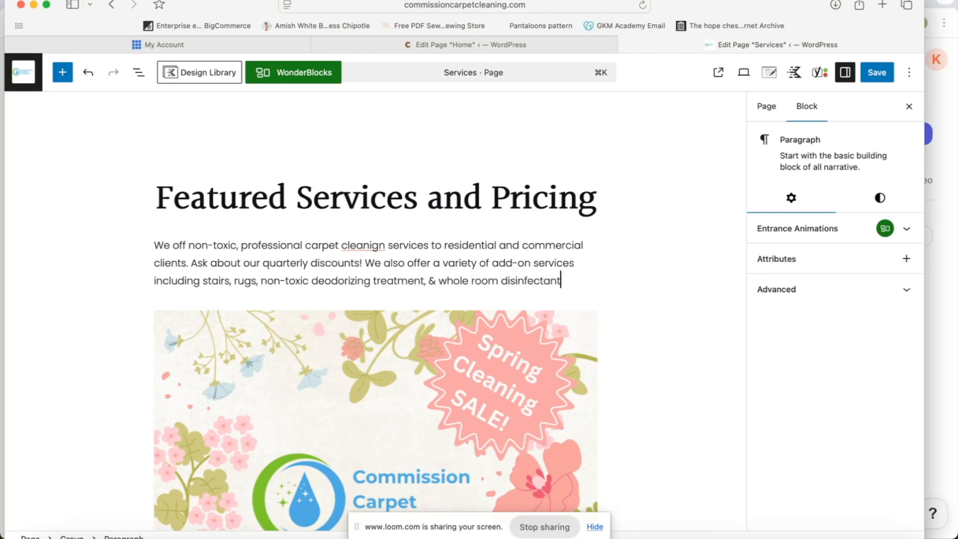
type(". Please call one our ou")
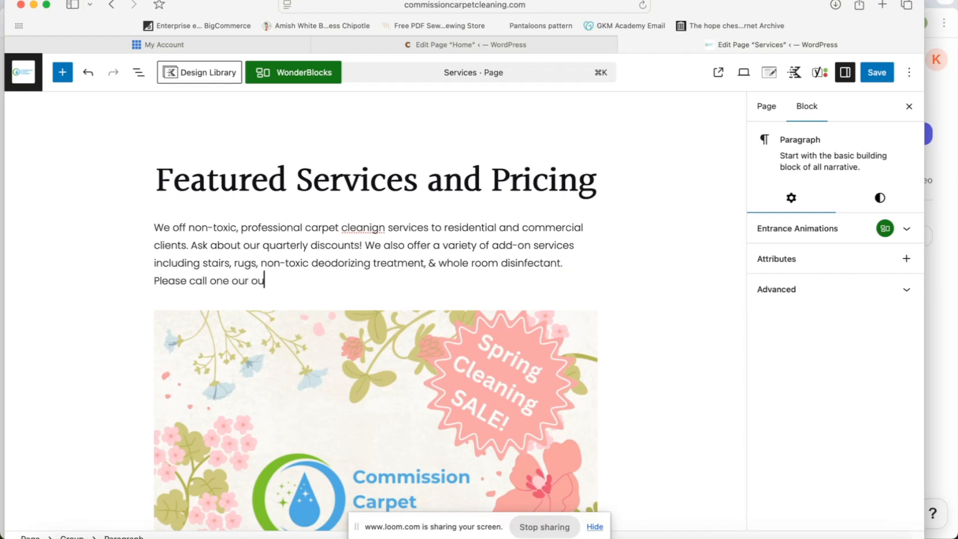
key("BackSpace")
type("f our friendly service represent")
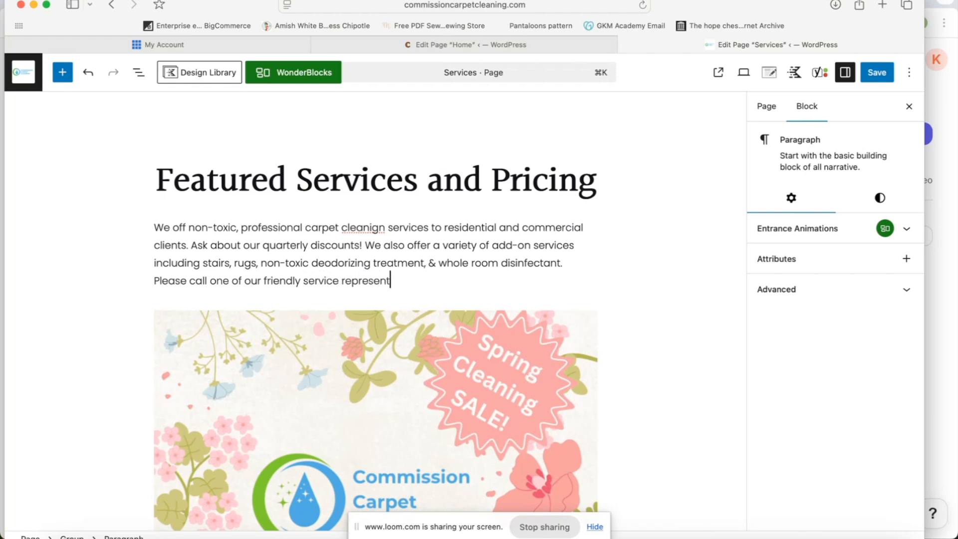
type("atives today for a free quote.")
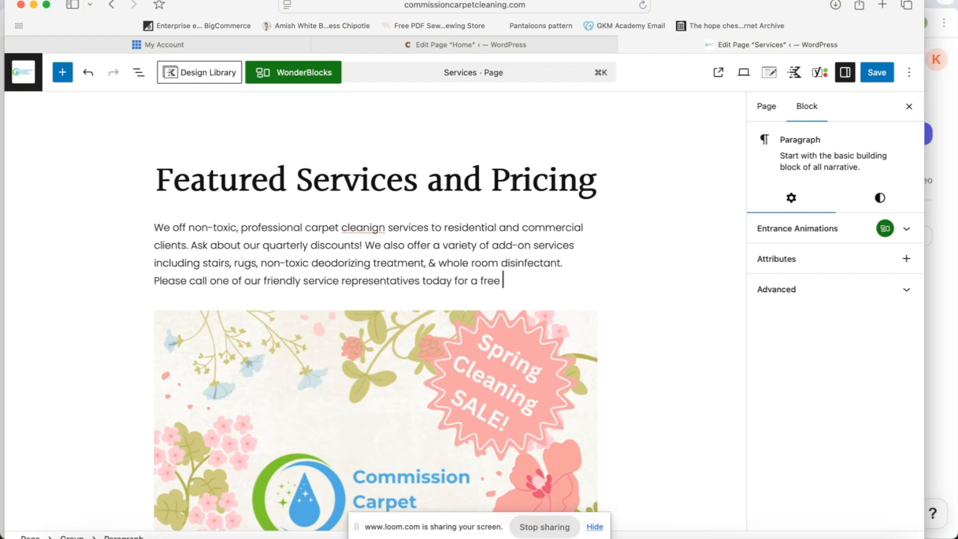
Step: Correct the misspelling 'cleanign' to 'cleaning' from the spelling suggestions
right_click(369, 229)
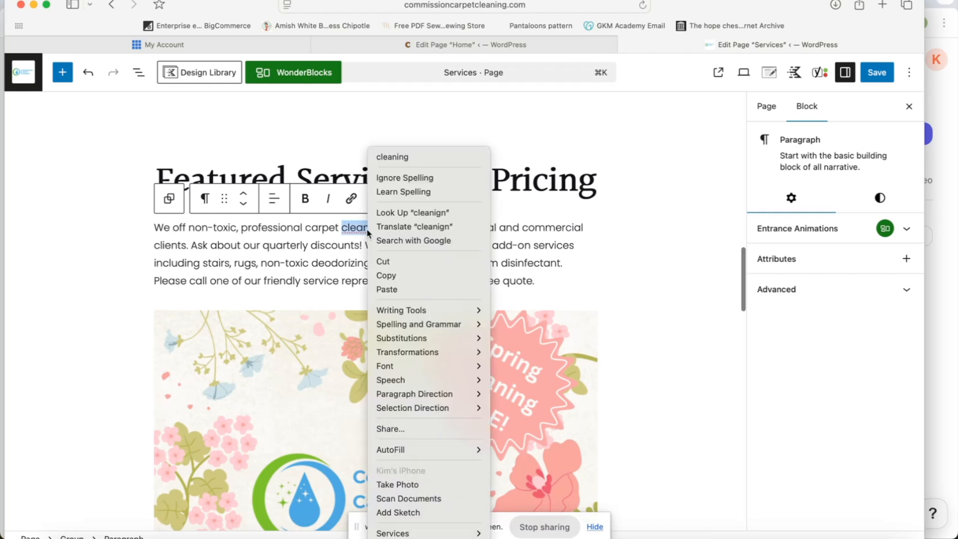
left_click(399, 158)
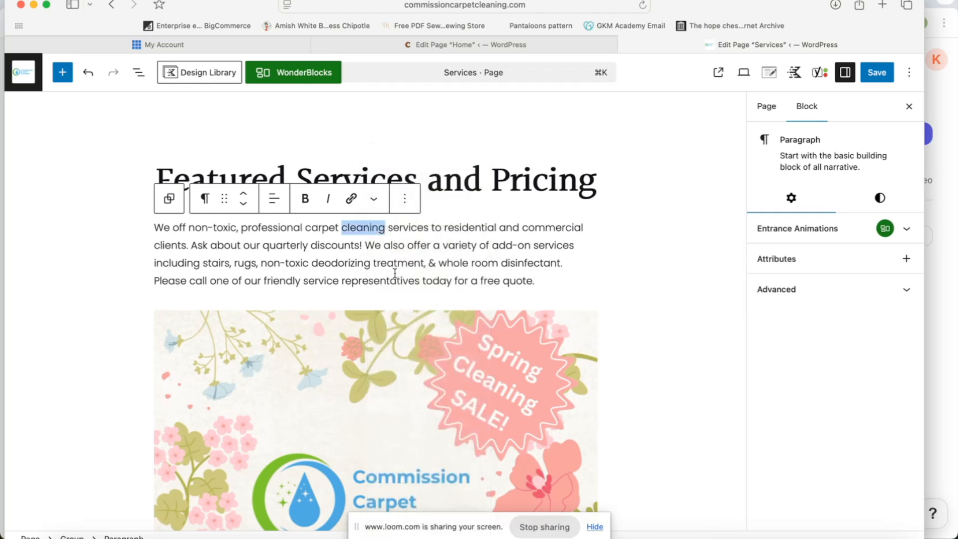
scroll(395, 298, "down", 2)
scroll(395, 298, "down", 15)
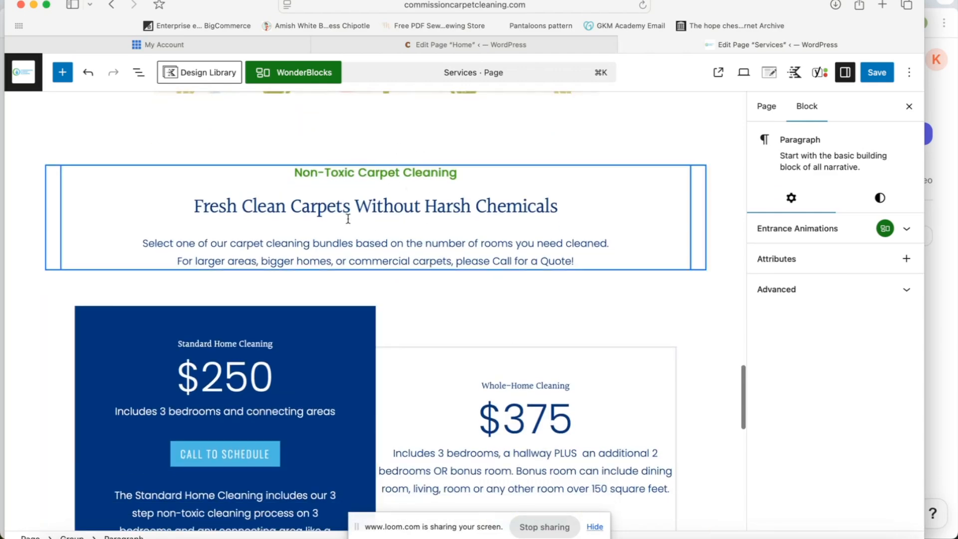
Step: Change the kicker to 'Non-Toxic, Professional Carpet Cleaning'
scroll(344, 210, "down", 3)
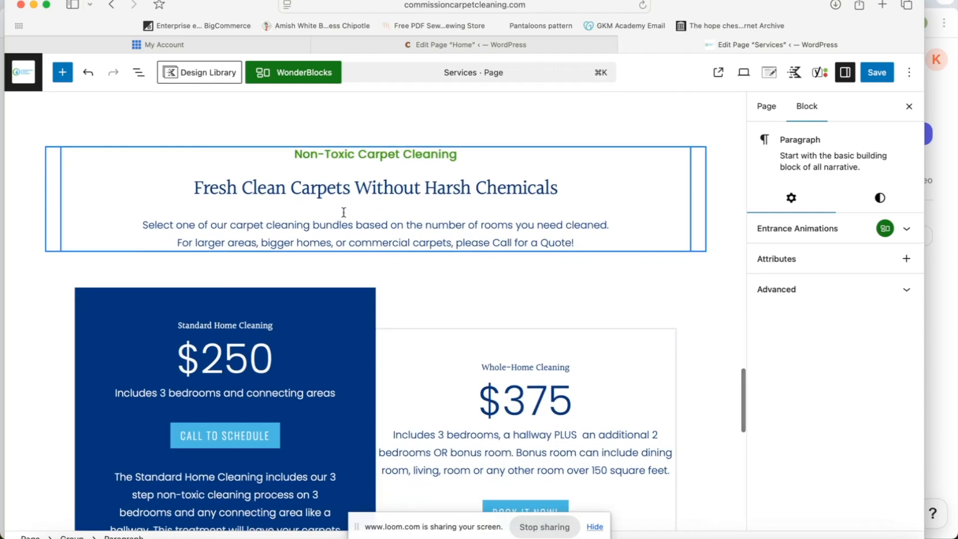
scroll(344, 212, "up", 3)
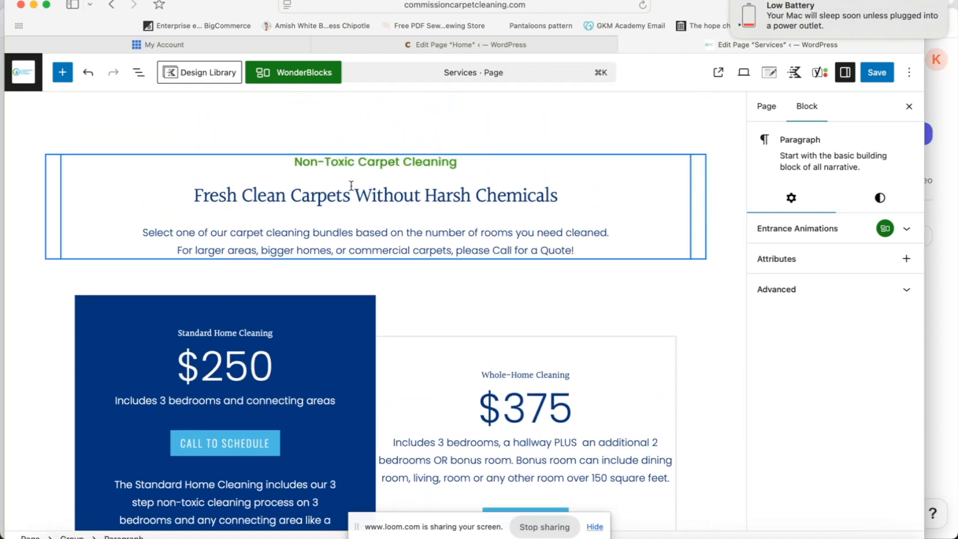
left_click(292, 161)
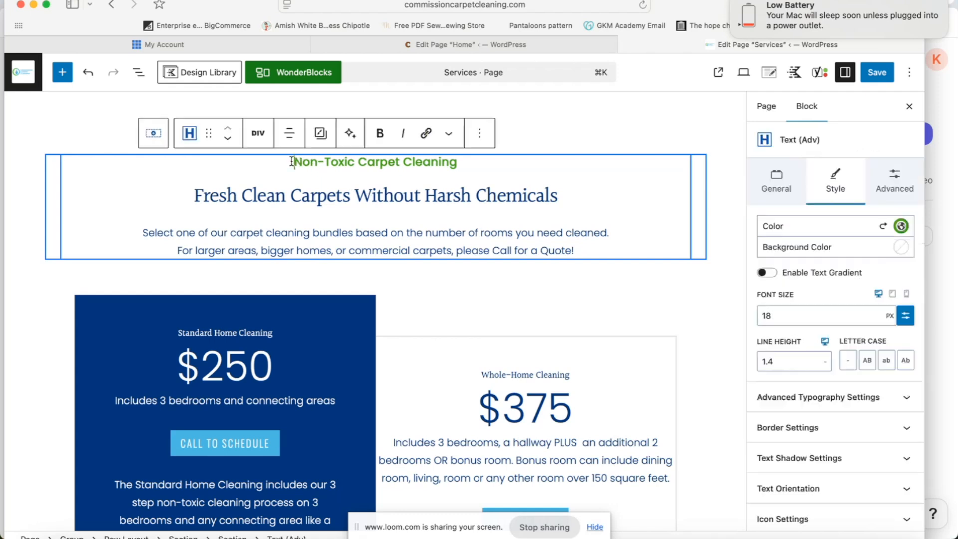
type(", Proffes")
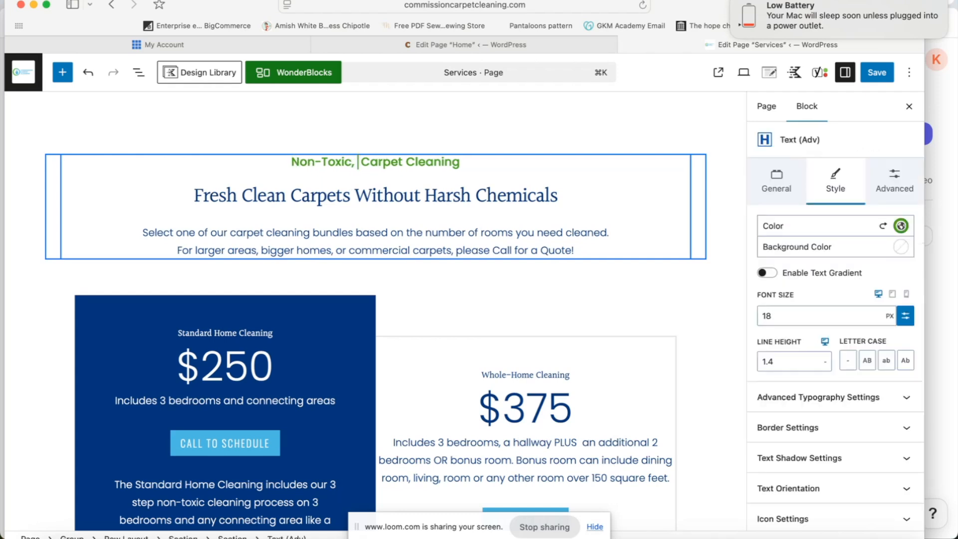
key("BackSpace")
key("BackSpace")
key("BackSpace")
type("essional")
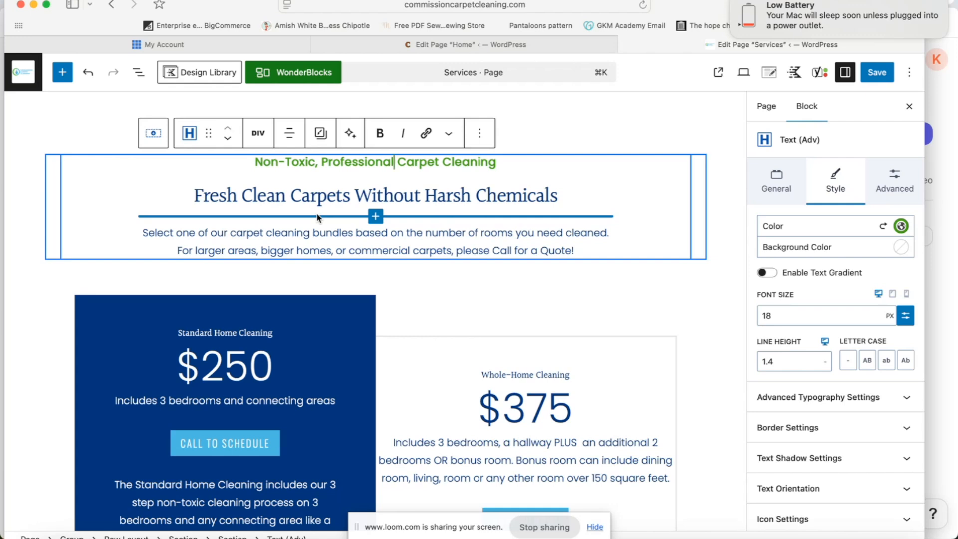
Step: Add a comma after 'Fresh' in the pricing heading
left_click(234, 193)
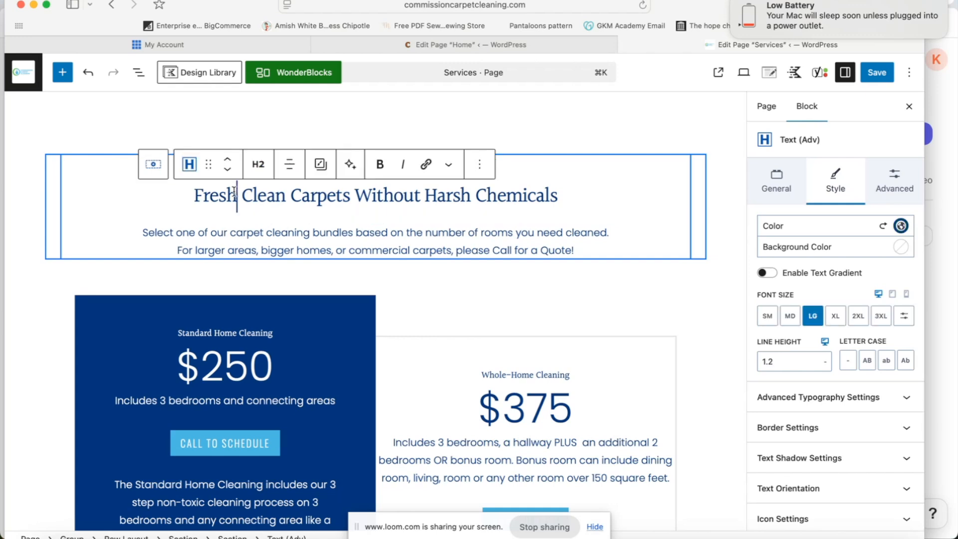
type(",")
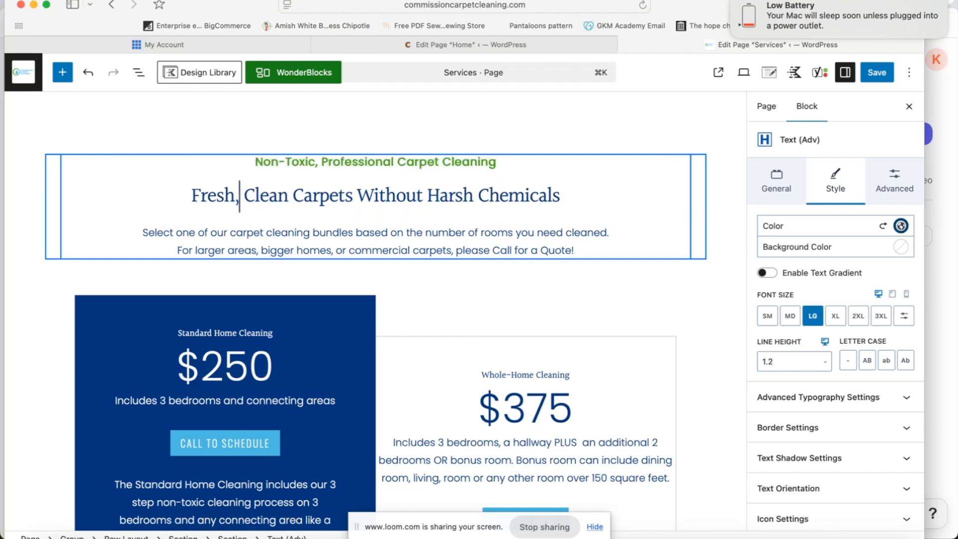
scroll(335, 218, "down", 2)
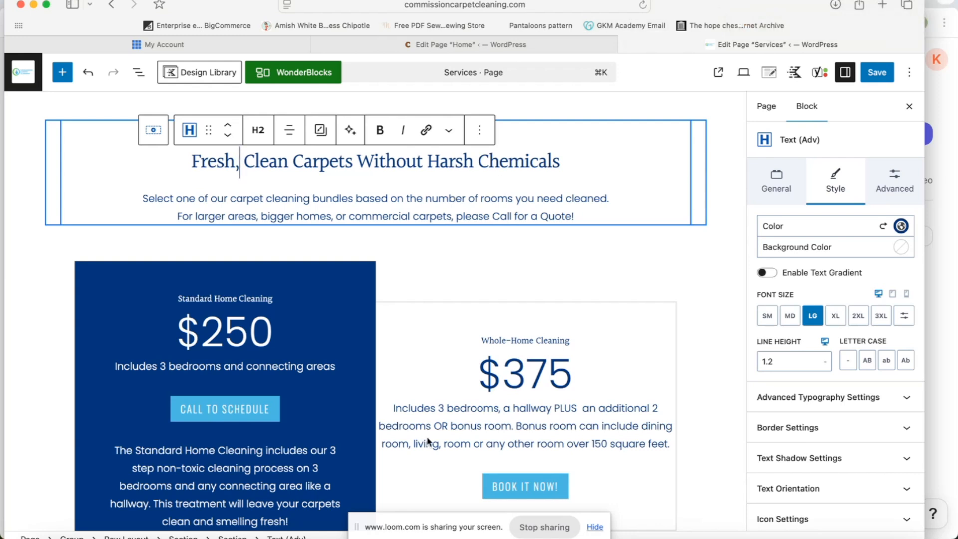
scroll(368, 344, "up", 1)
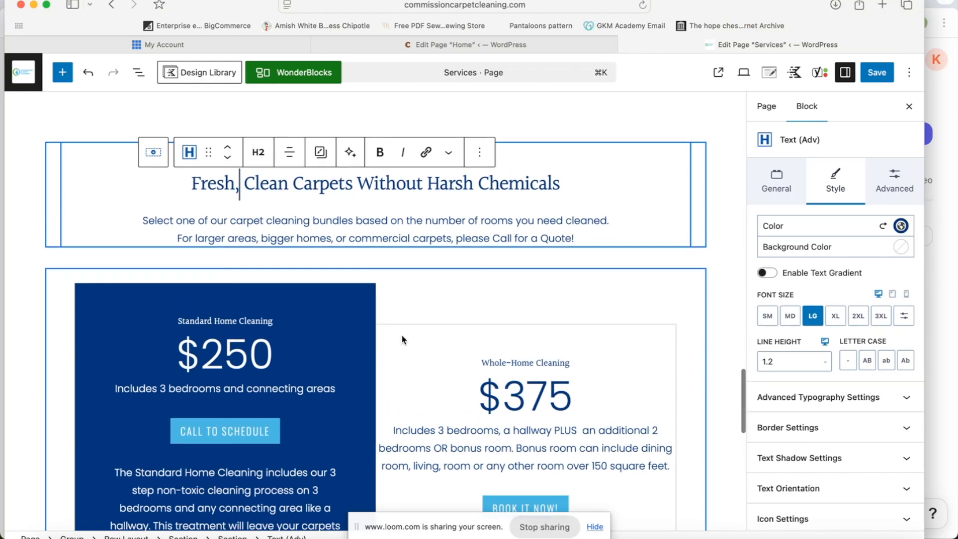
Step: Change the intro ending from 'Quote!' to 'free quote!'
left_click(540, 238)
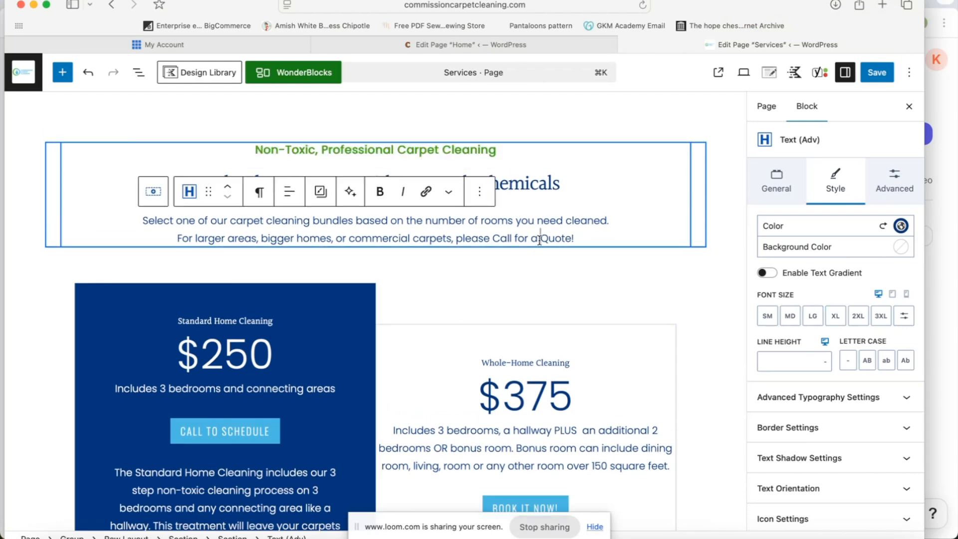
type("free")
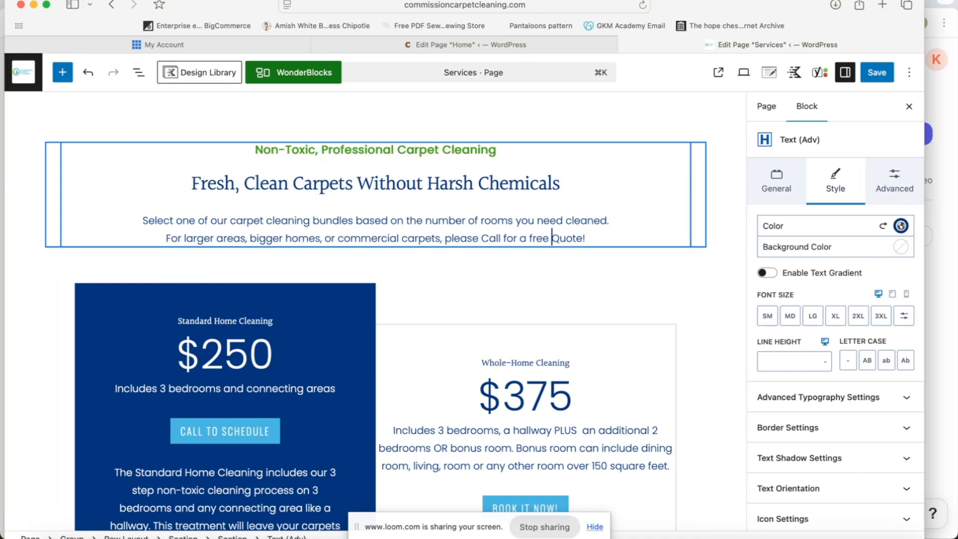
key("BackSpace")
type("q")
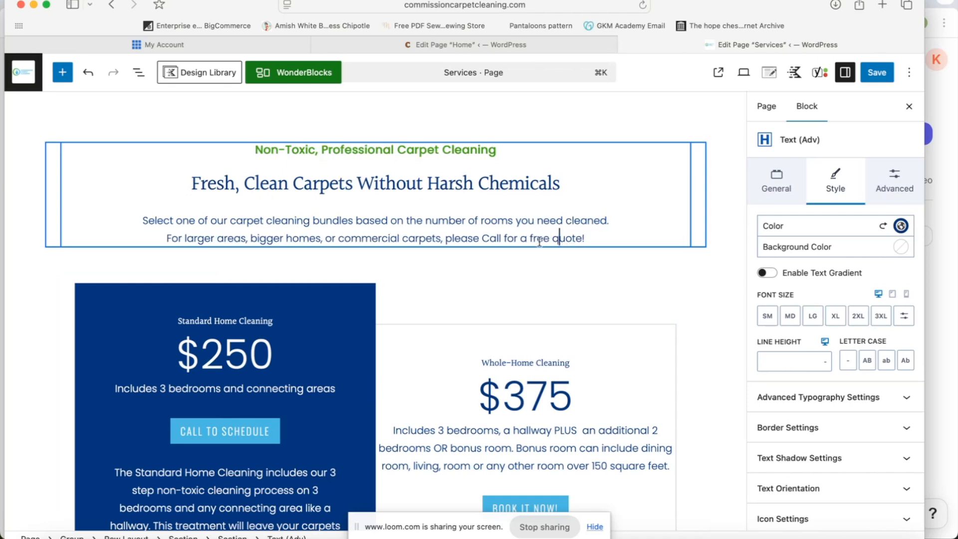
scroll(496, 249, "down", 1)
scroll(334, 218, "down", 5)
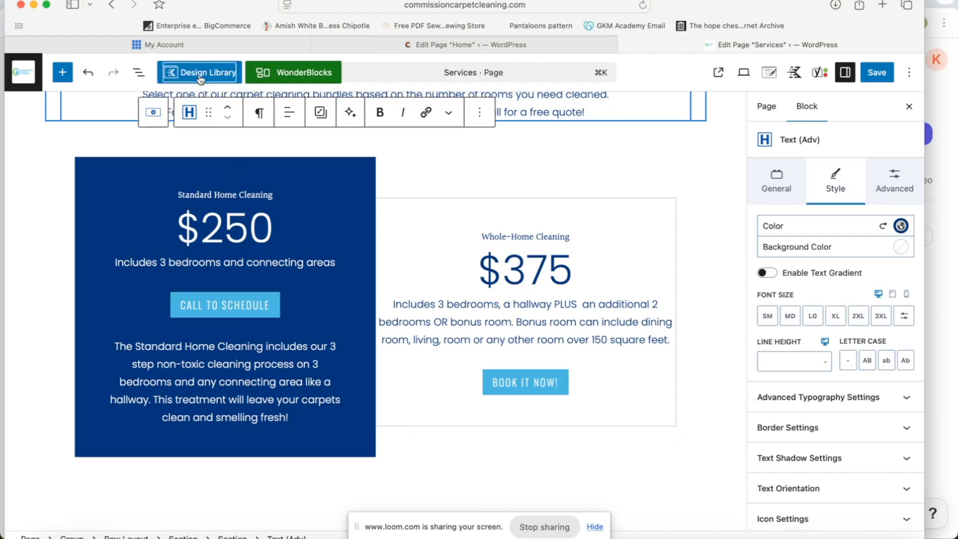
Step: Browse the Kadence Design Library's Pricing Table patterns, then close it without inserting any
left_click(201, 77)
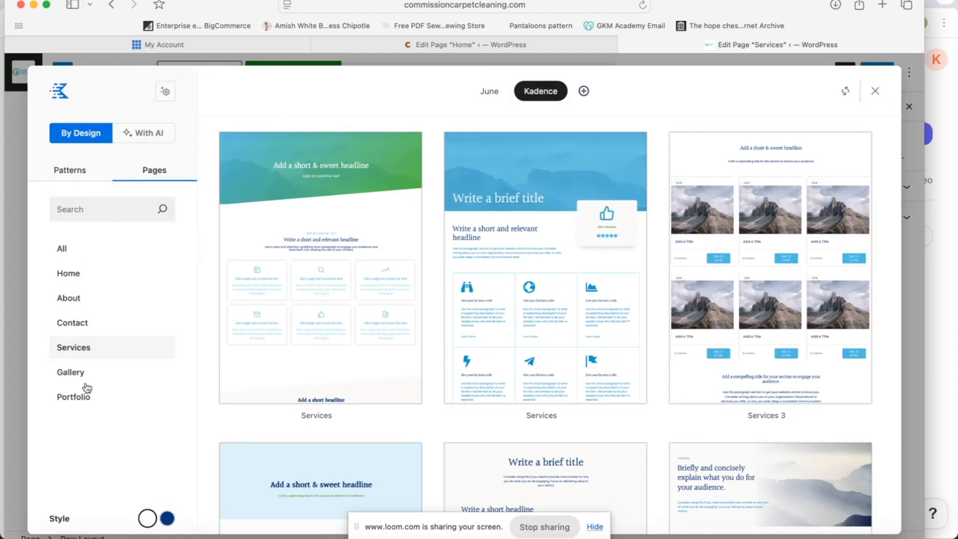
left_click(62, 250)
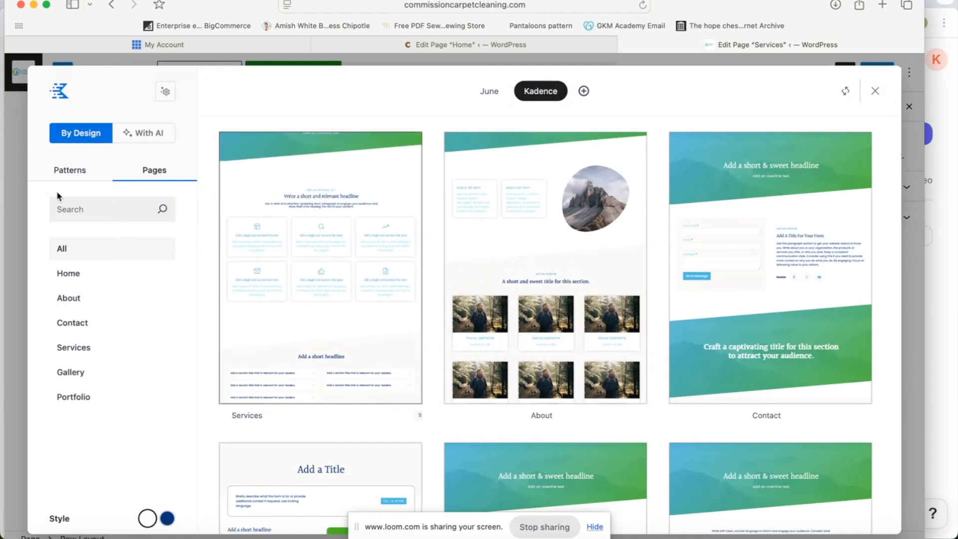
left_click(70, 170)
scroll(100, 300, "down", 4)
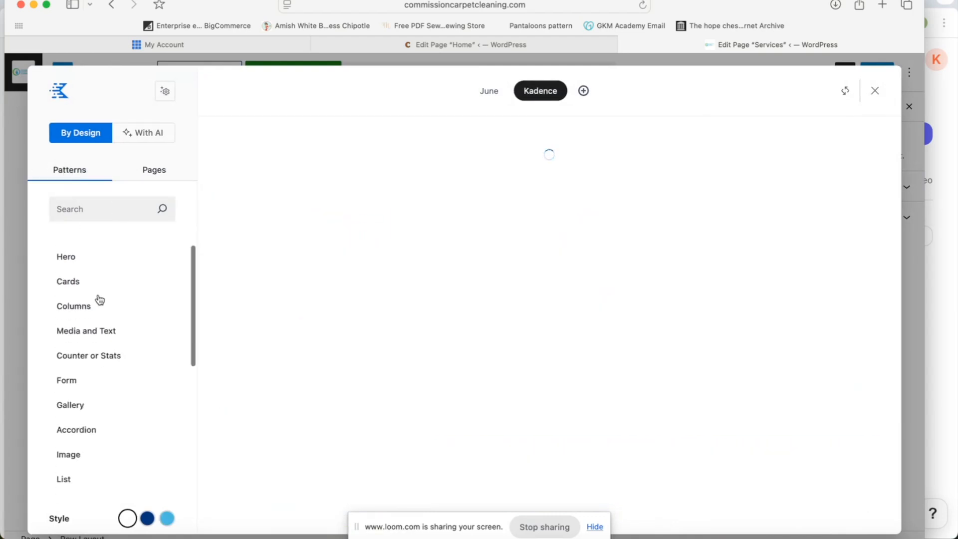
scroll(99, 300, "down", 3)
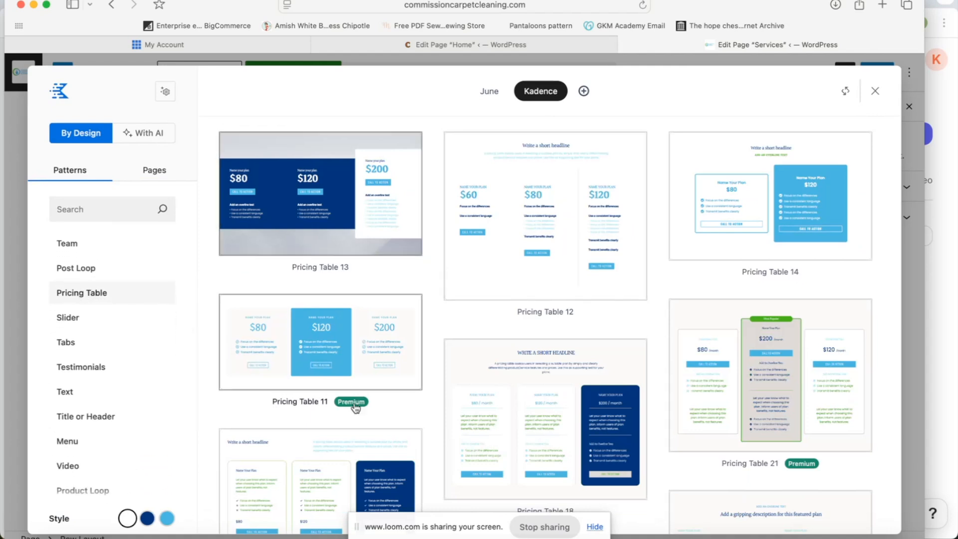
scroll(449, 420, "down", 3)
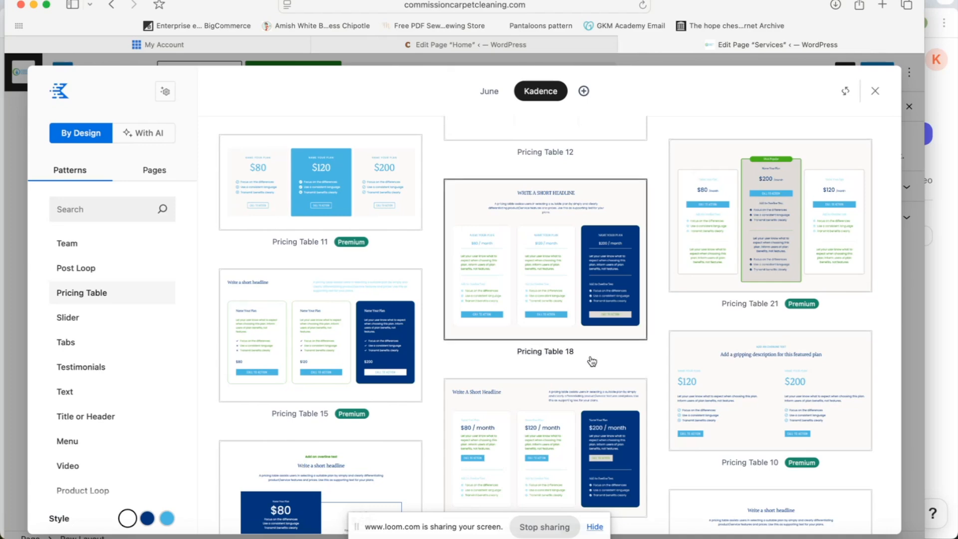
scroll(576, 361, "down", 4)
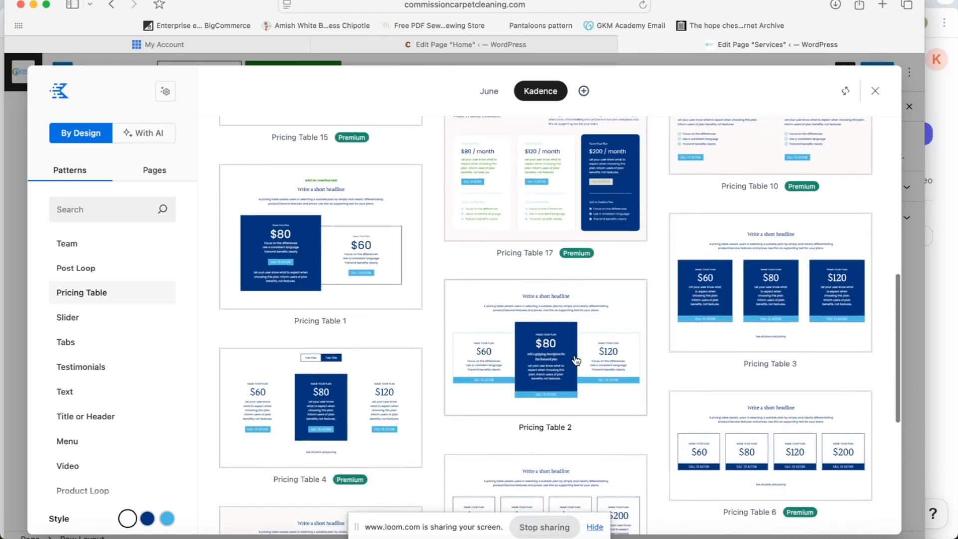
scroll(577, 360, "down", 2)
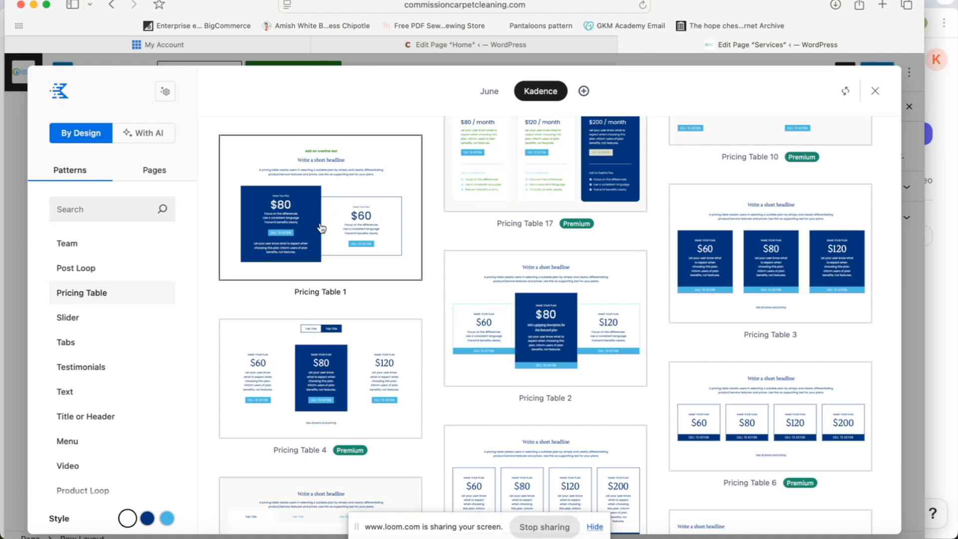
scroll(733, 240, "down", 3)
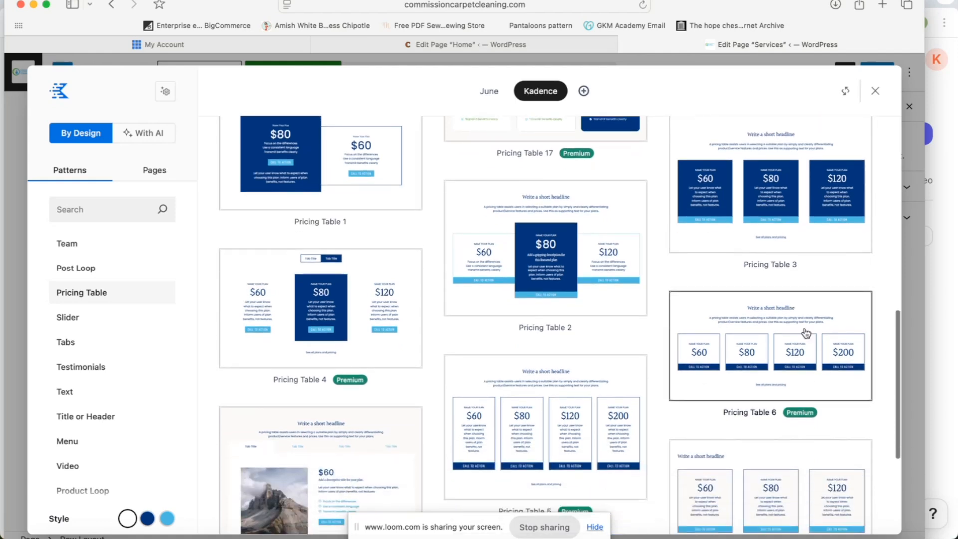
scroll(446, 420, "down", 1)
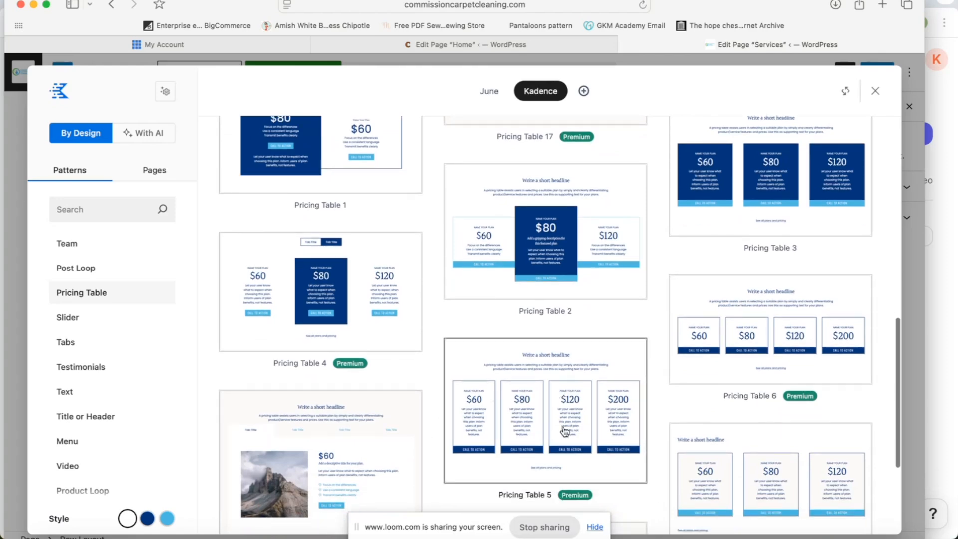
scroll(534, 414, "down", 5)
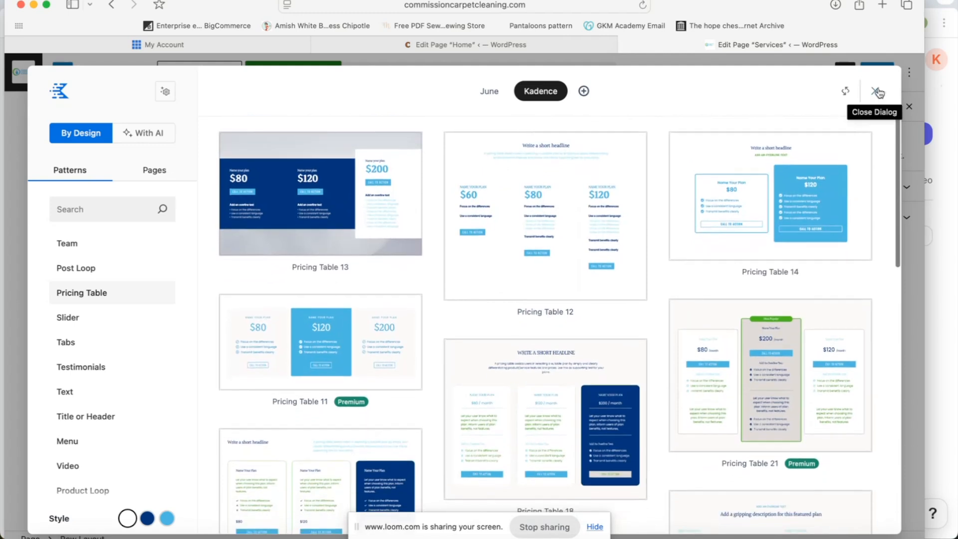
left_click(877, 92)
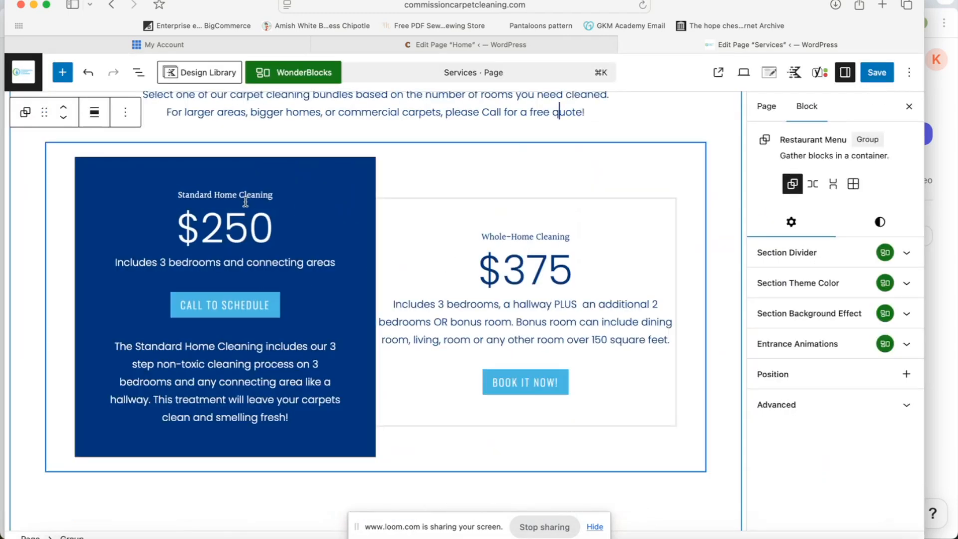
Step: Rename the blue card heading to 'Standard Home Bundle' and change its price from $250 to $199
left_click(275, 195)
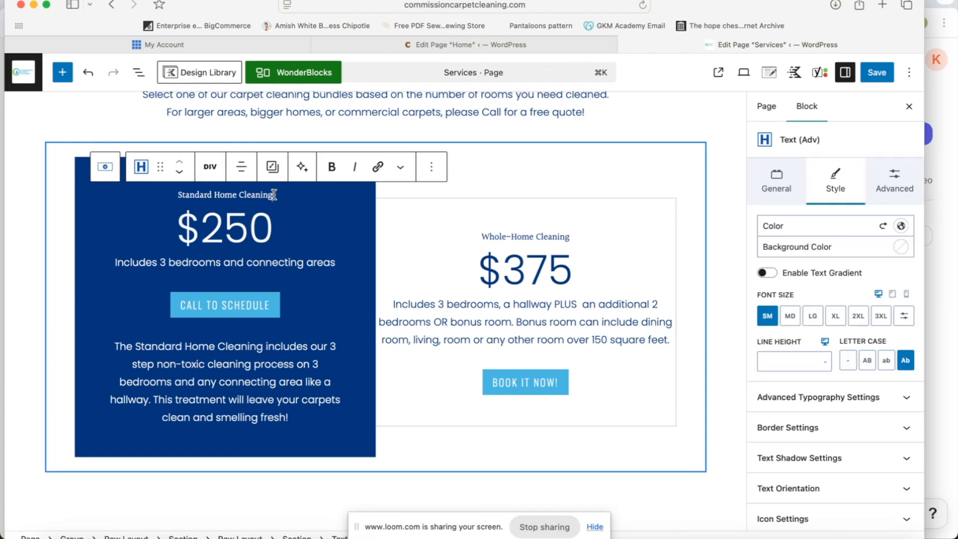
key("BackSpace")
key("BackSpace")
key("BackSpace")
key("BackSpace")
key("BackSpace")
key("BackSpace")
key("BackSpace")
key("BackSpace")
key("BackSpace")
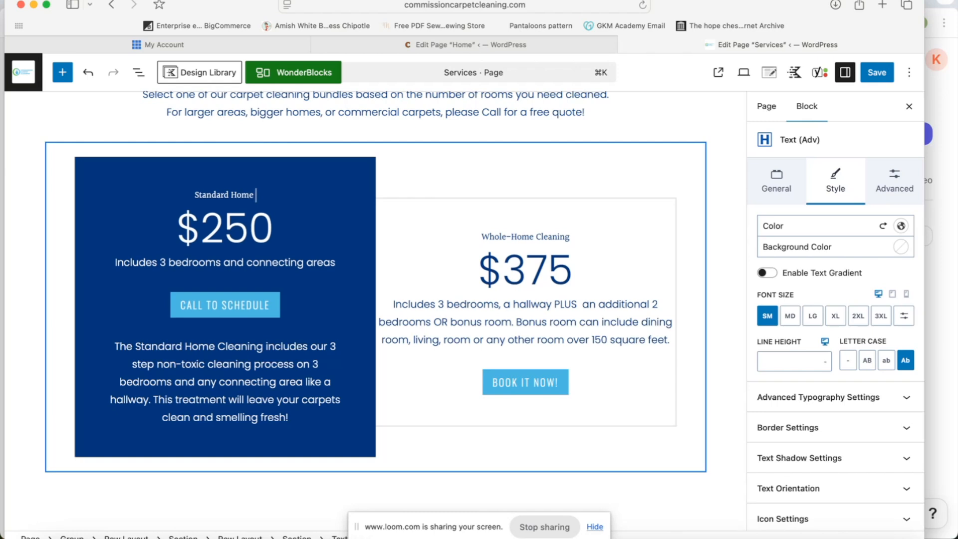
type("Bundle")
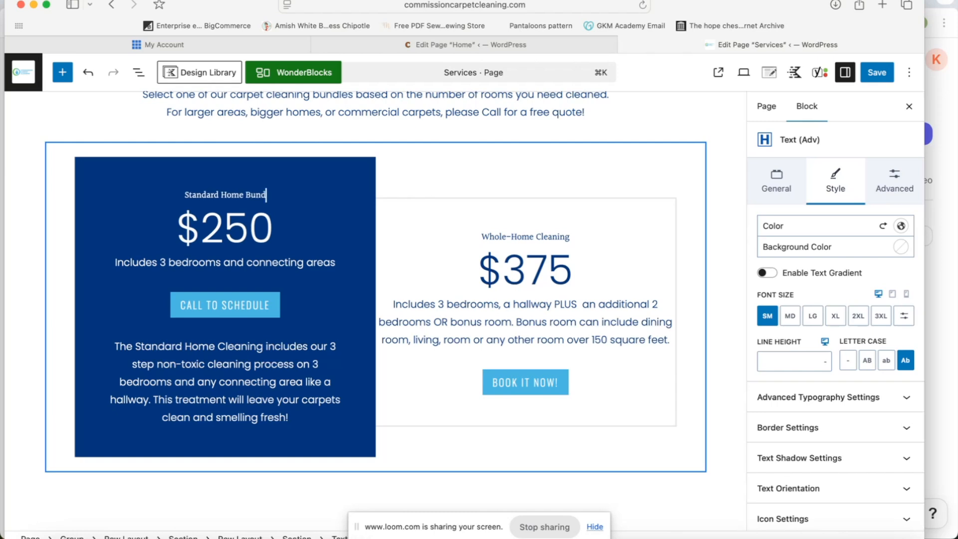
left_click(273, 235)
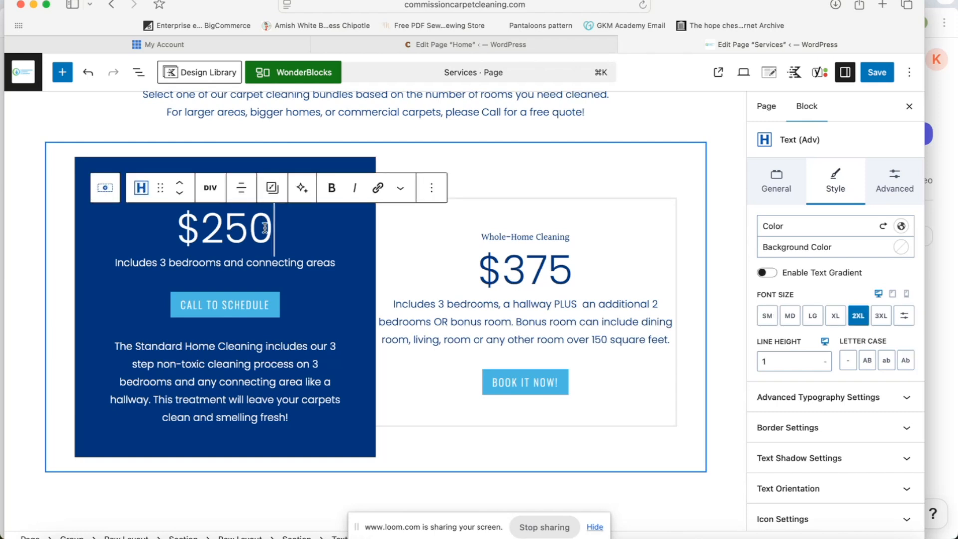
key("BackSpace")
key("BackSpace")
key("BackSpace")
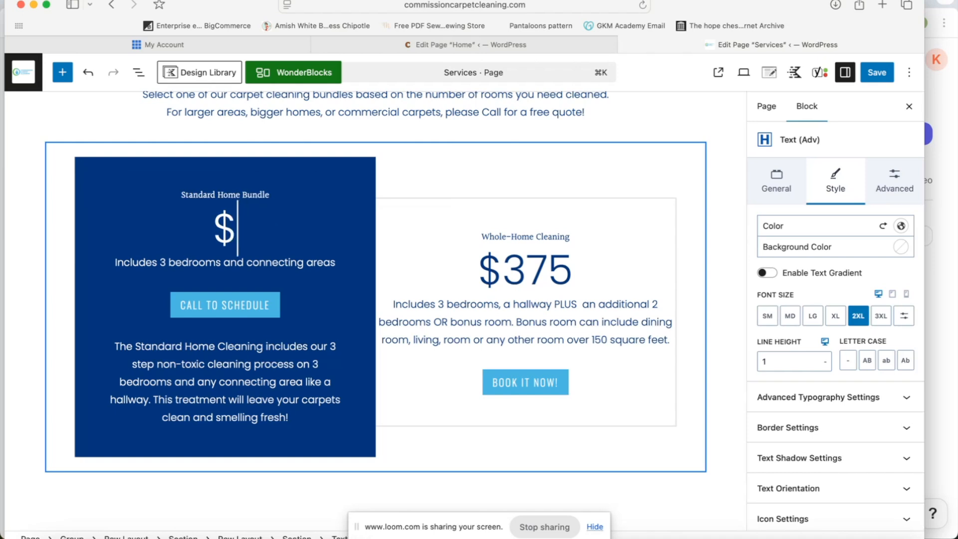
type("199")
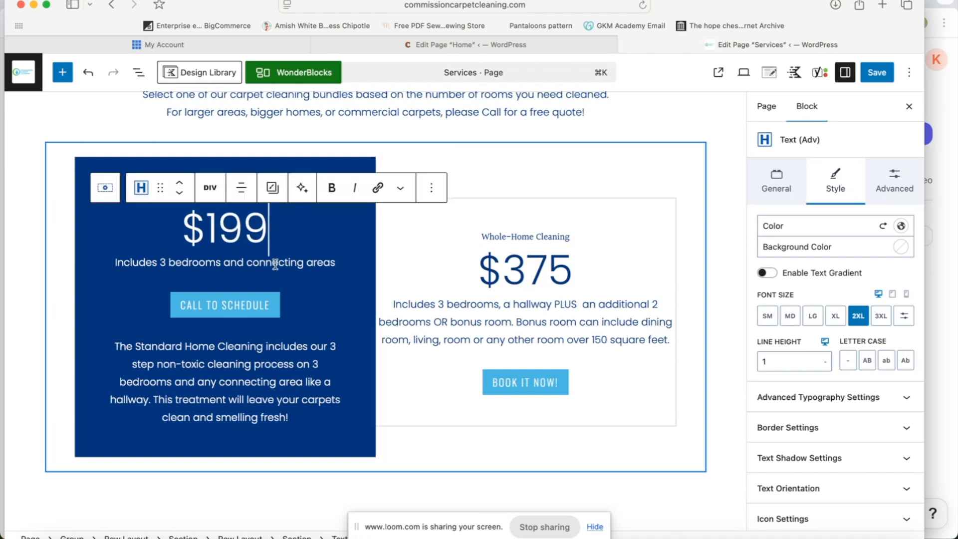
Step: Change the card's 'connecting areas' line to '1 connecting area'
left_click(337, 261)
key("BackSpace")
left_click(251, 262)
type("1")
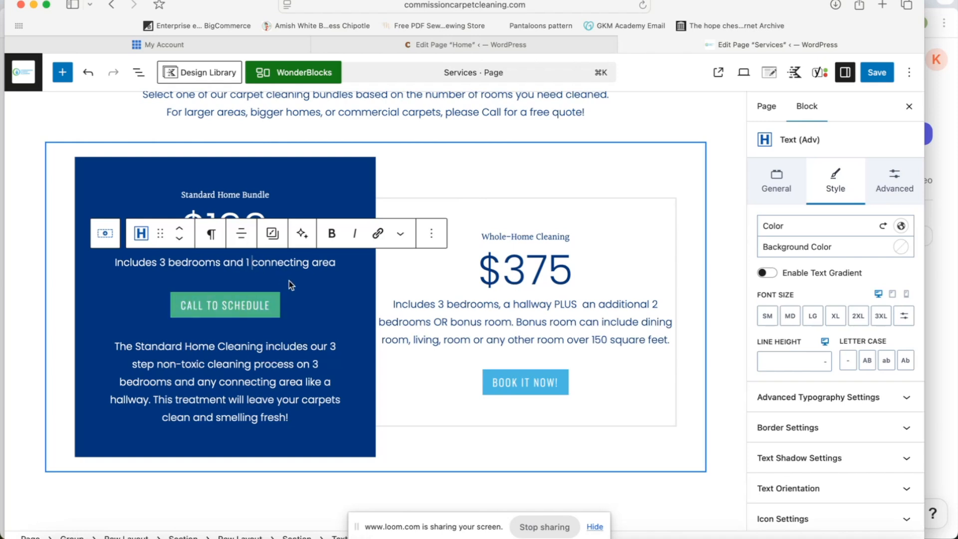
scroll(289, 281, "down", 2)
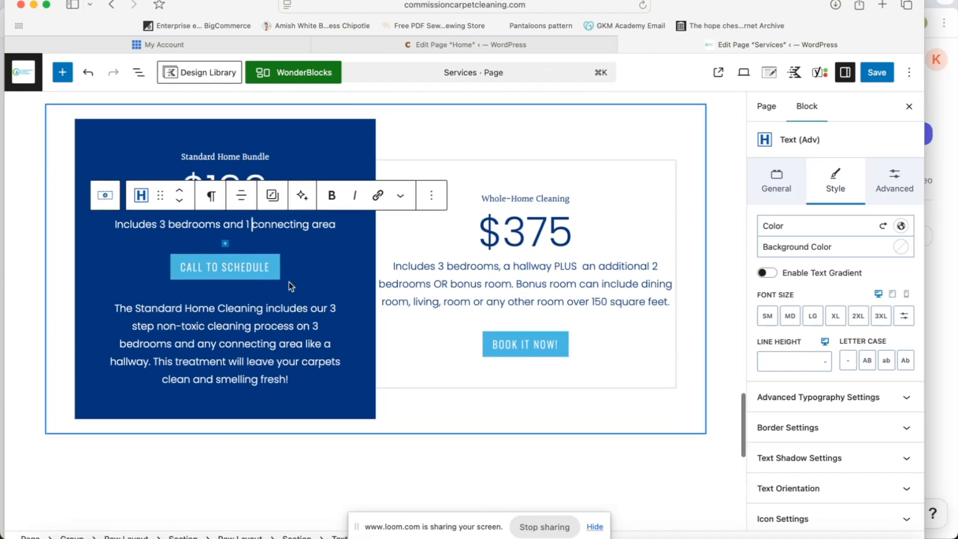
Step: Link the CALL TO SCHEDULE button to a tel: URL with the business phone number
left_click(225, 270)
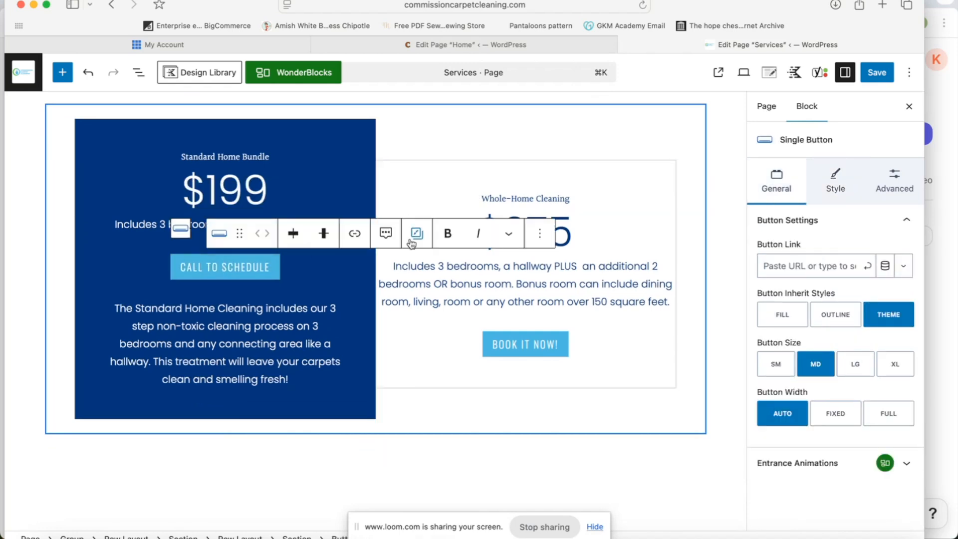
left_click(357, 237)
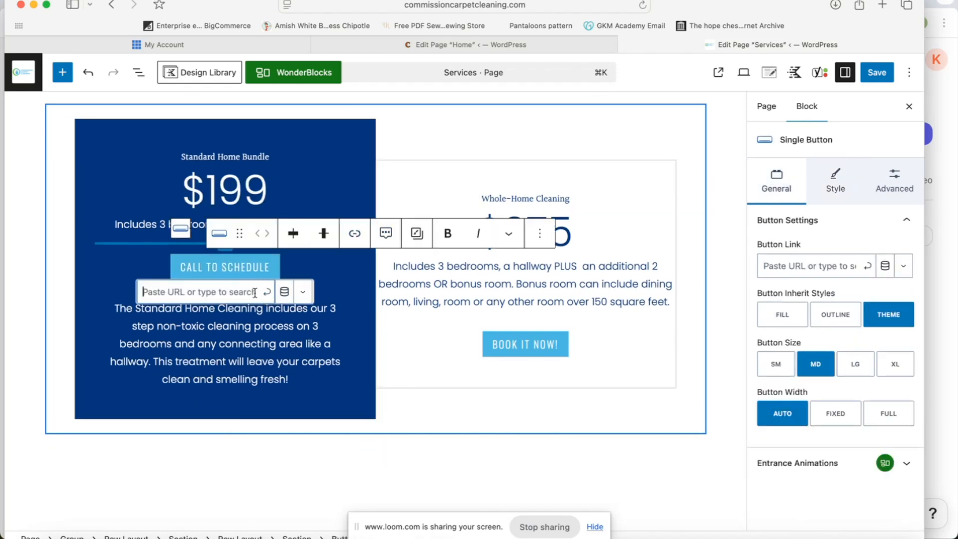
type("tel:")
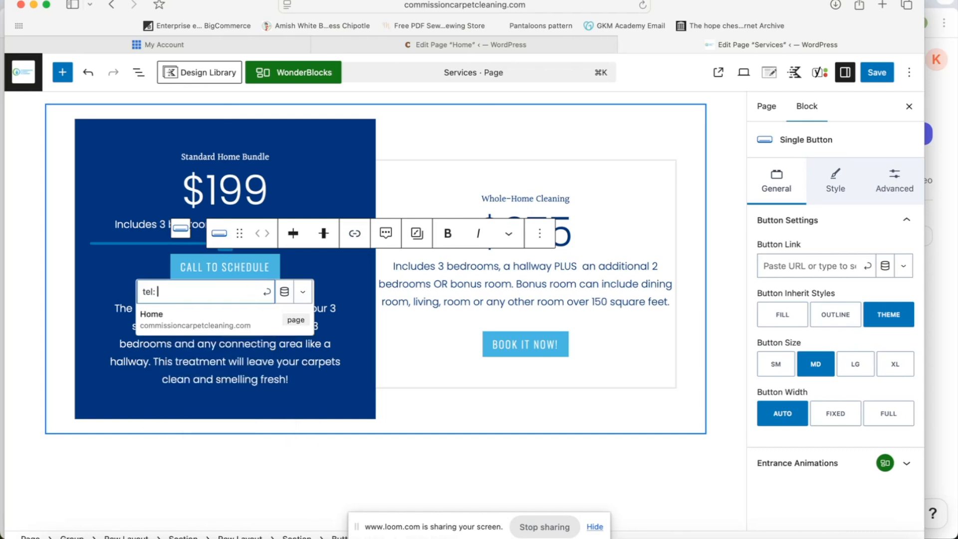
left_click(268, 292)
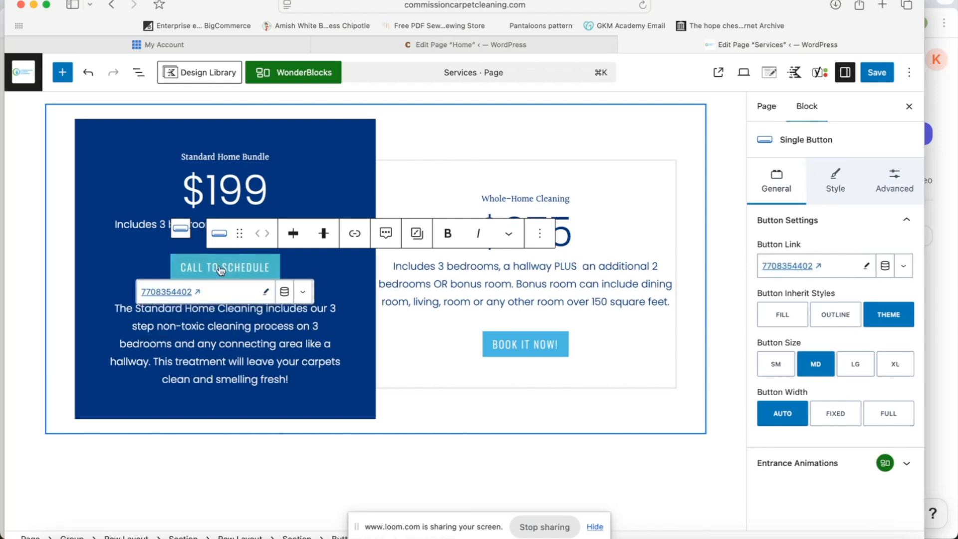
left_click(285, 376)
scroll(286, 375, "down", 1)
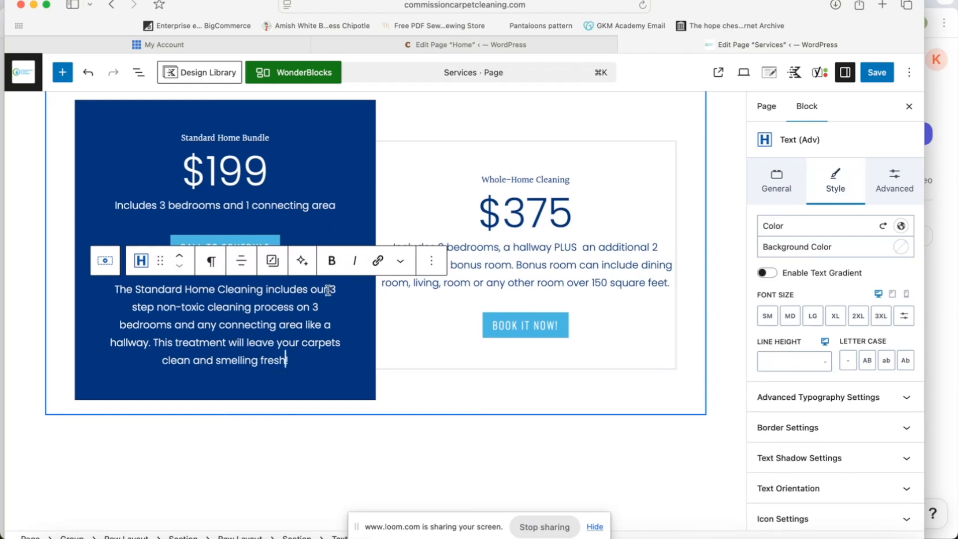
Step: Replace '3 step' in the card description with 'professional,'
left_click_drag(329, 289, 152, 307)
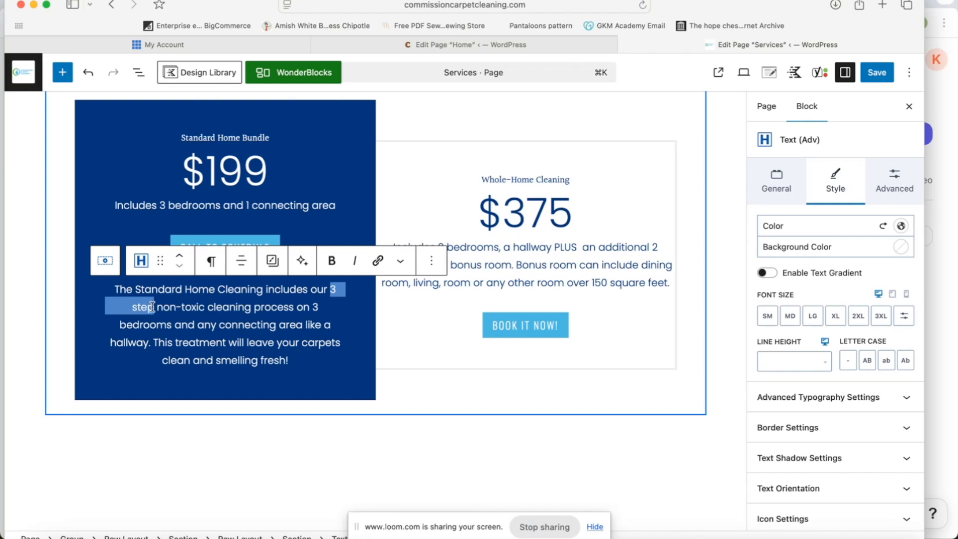
type("professional,")
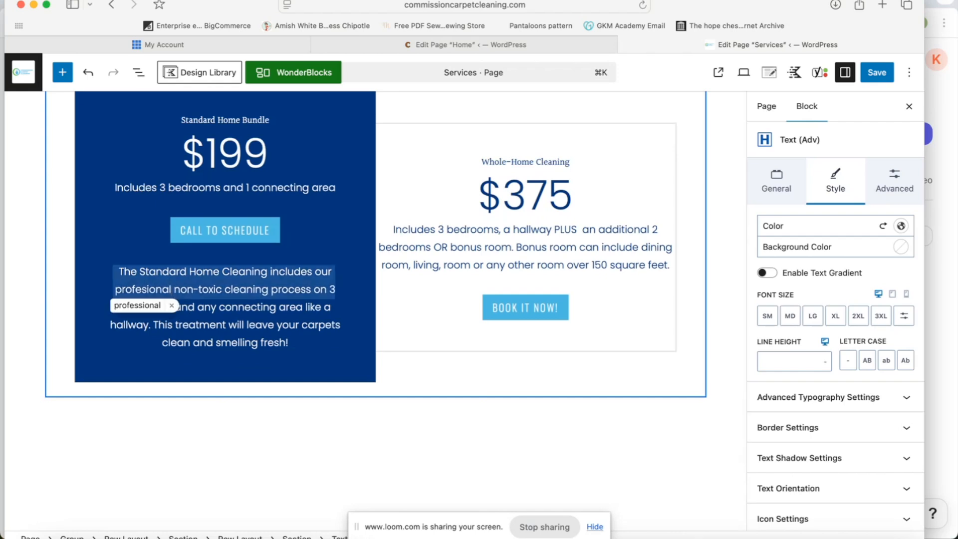
key("BackSpace")
type(",")
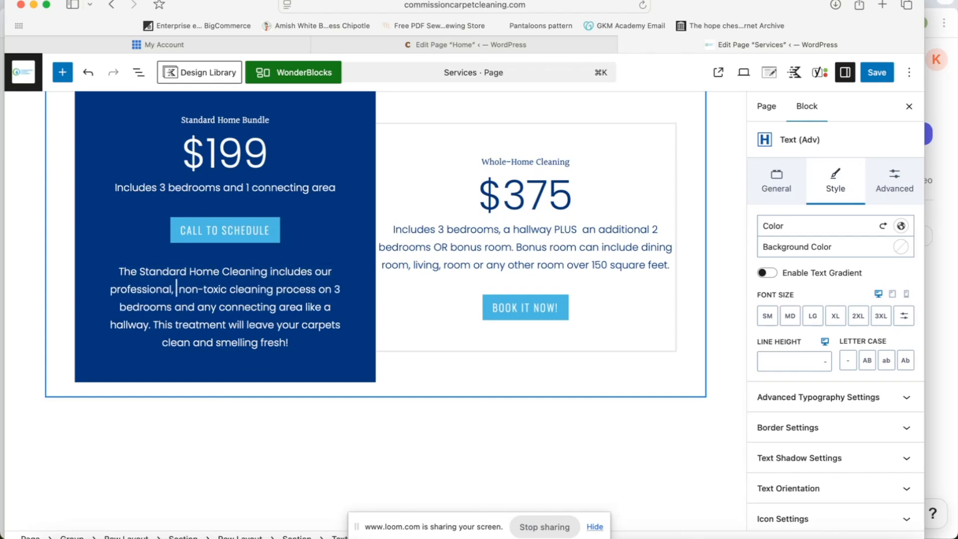
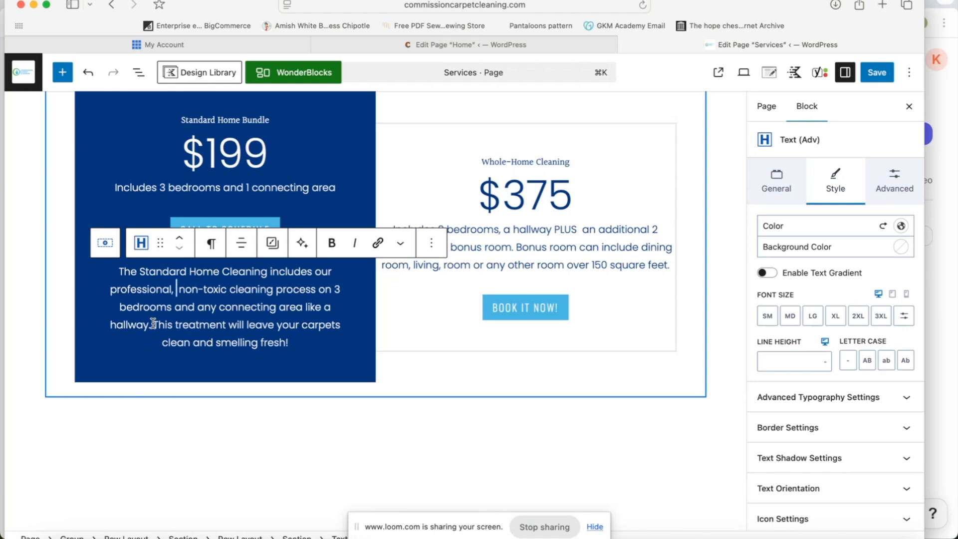
Step: Delete the sentence 'This treatment will leave your carpets clean and smelling fresh!' from the Standard Home card
left_click_drag(153, 323, 297, 342)
key("BackSpace")
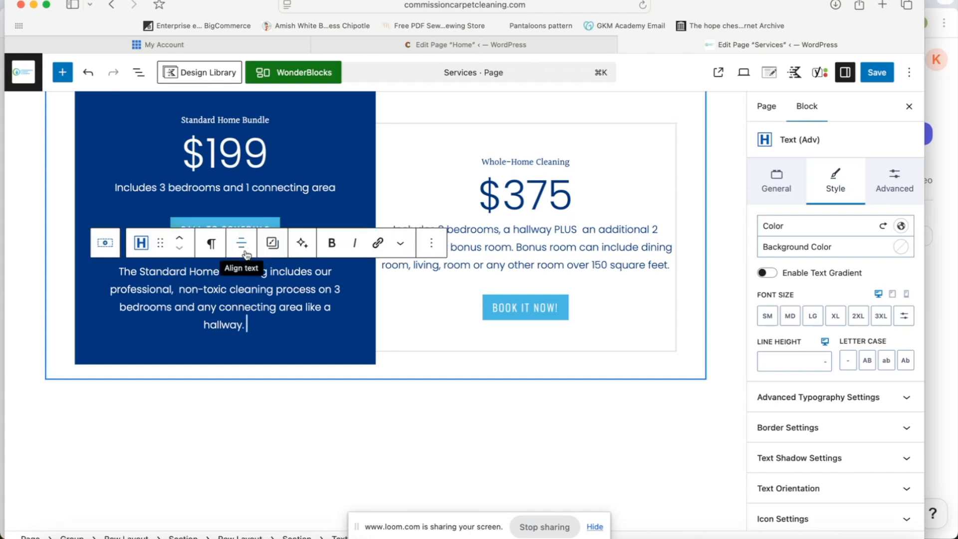
scroll(424, 212, "up", 1)
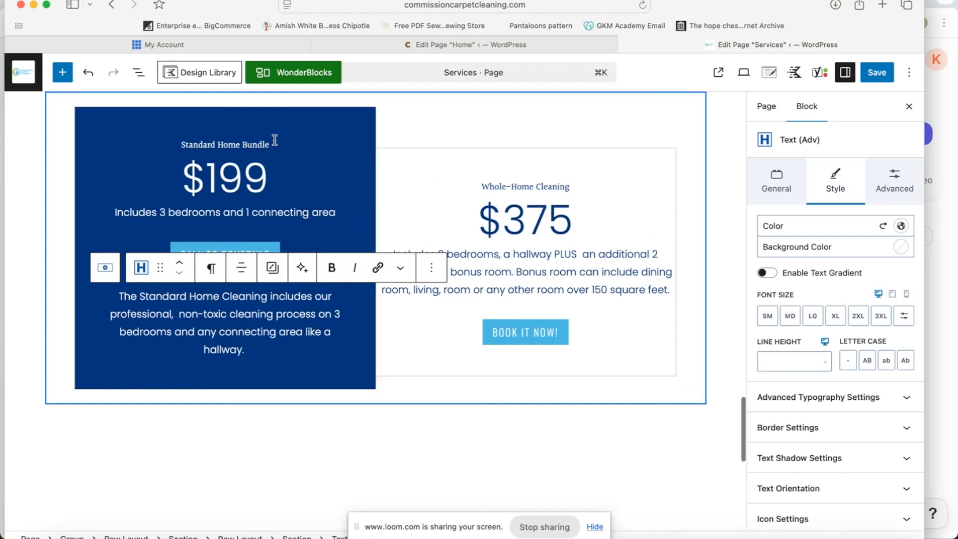
Step: Retitle the right card 'Premier Home Bundle' and change its price from $375 to $299
left_click(572, 187)
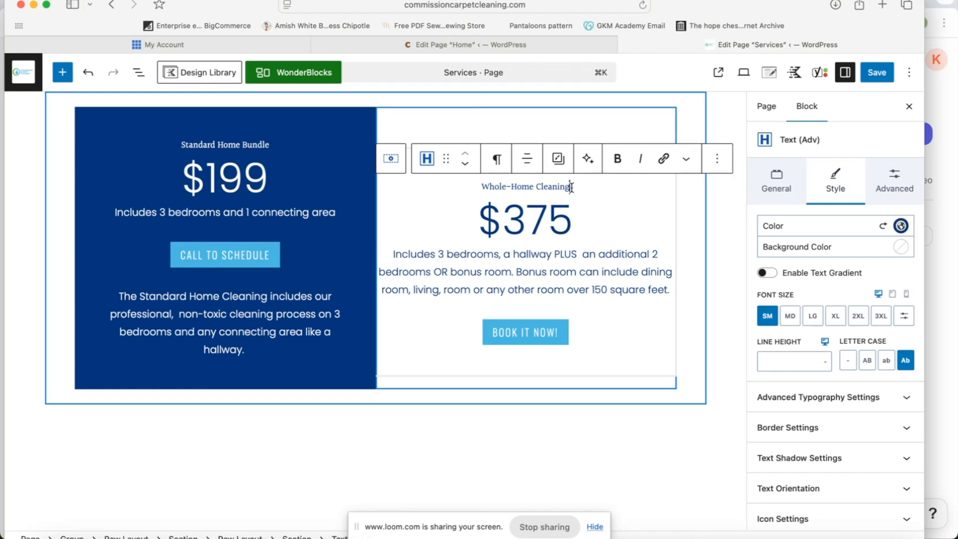
key("BackSpace")
key("BackSpace")
key("BackSpace")
key("BackSpace")
key("BackSpace")
key("BackSpace")
key("BackSpace")
key("BackSpace")
key("BackSpace")
key("BackSpace")
key("BackSpace")
key("BackSpace")
key("BackSpace")
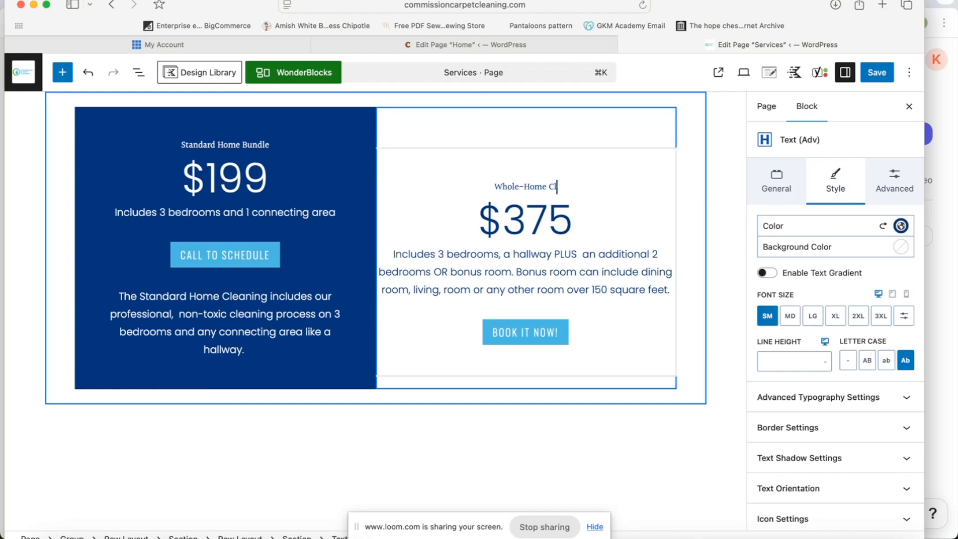
key("BackSpace")
key("BackSpace")
key("BackSpace")
key("BackSpace")
key("BackSpace")
key("BackSpace")
type("Premier Home Bundle")
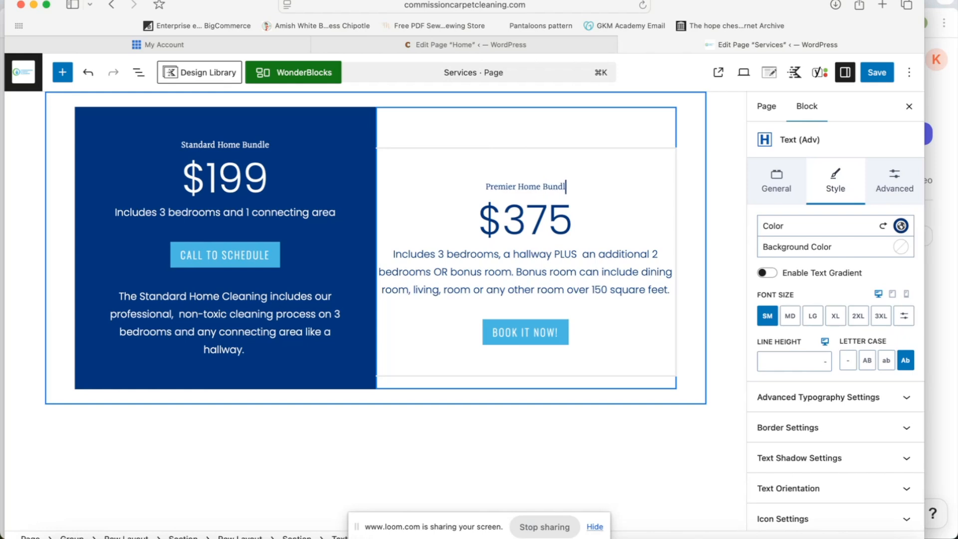
left_click(571, 223)
key("BackSpace")
key("BackSpace")
key("BackSpace")
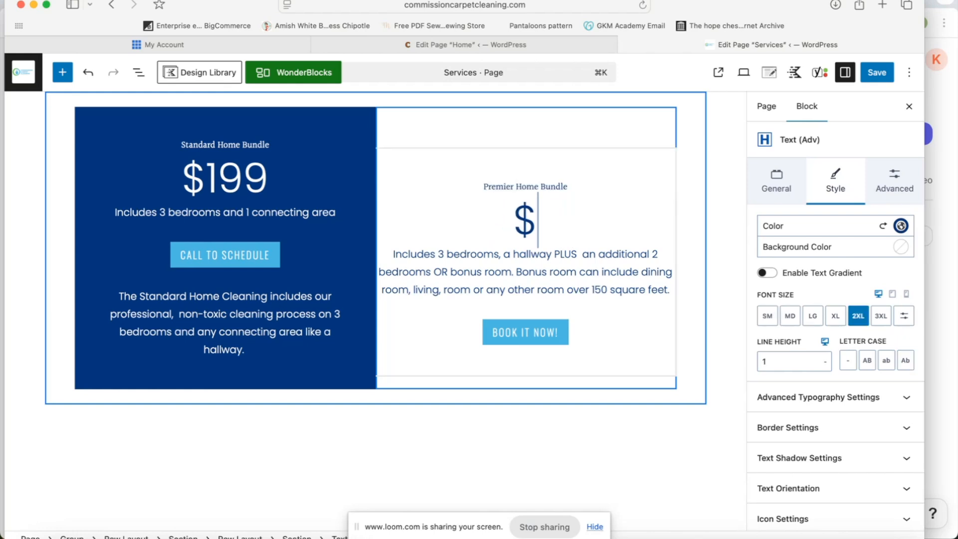
type("299")
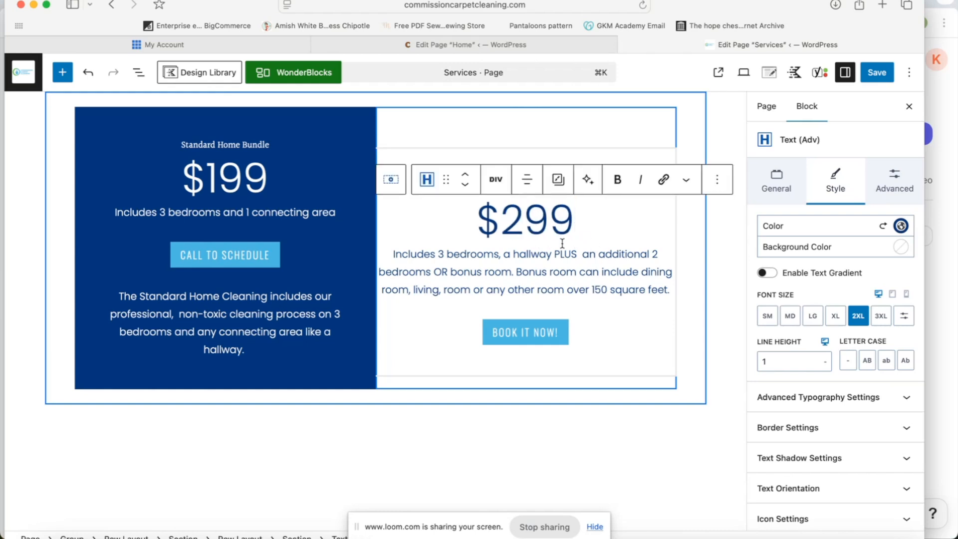
Step: Rewrite the card description to read 'Includes 5 bedrooms and one connecting area.'
scroll(570, 225, "down", 1)
scroll(571, 225, "down", 1)
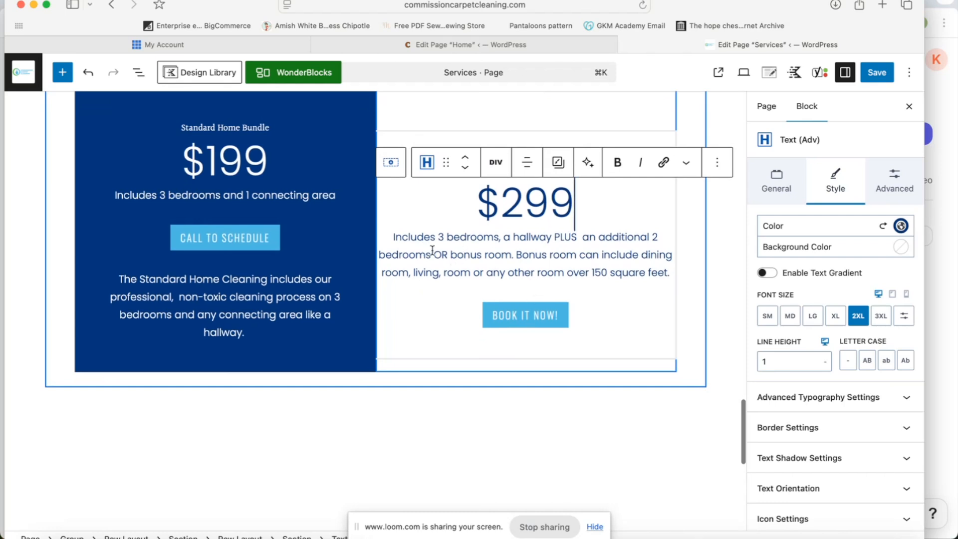
scroll(449, 248, "down", 2)
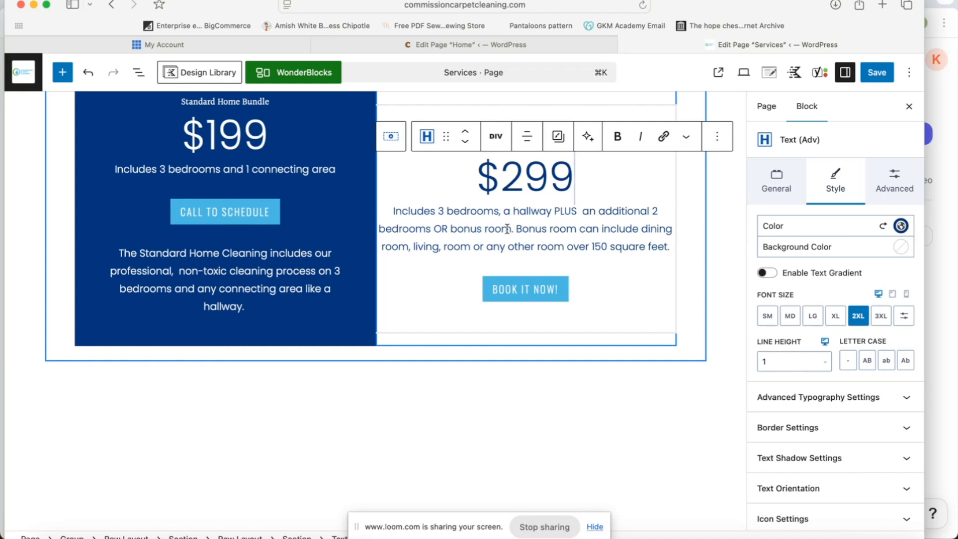
scroll(481, 248, "down", 1)
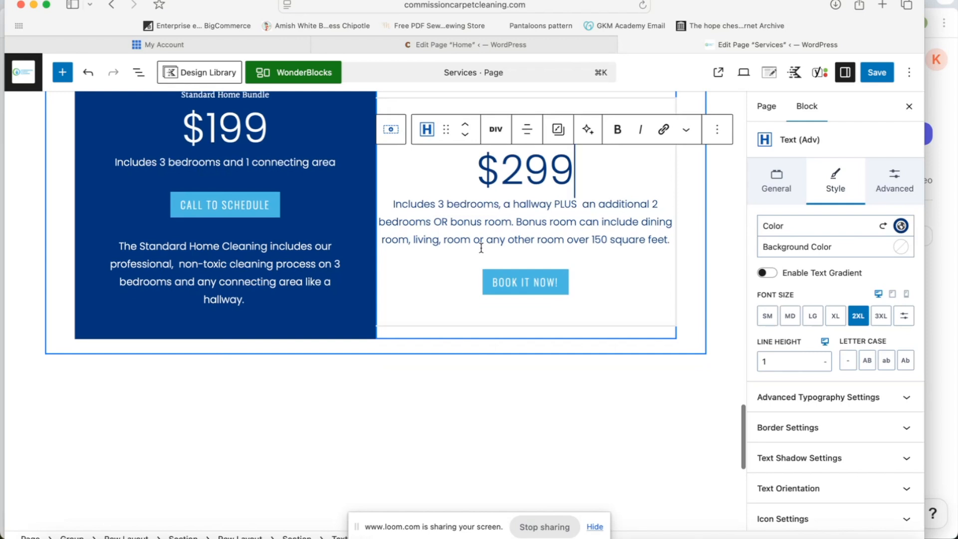
scroll(531, 220, "up", 2)
double_click(440, 245)
type("5")
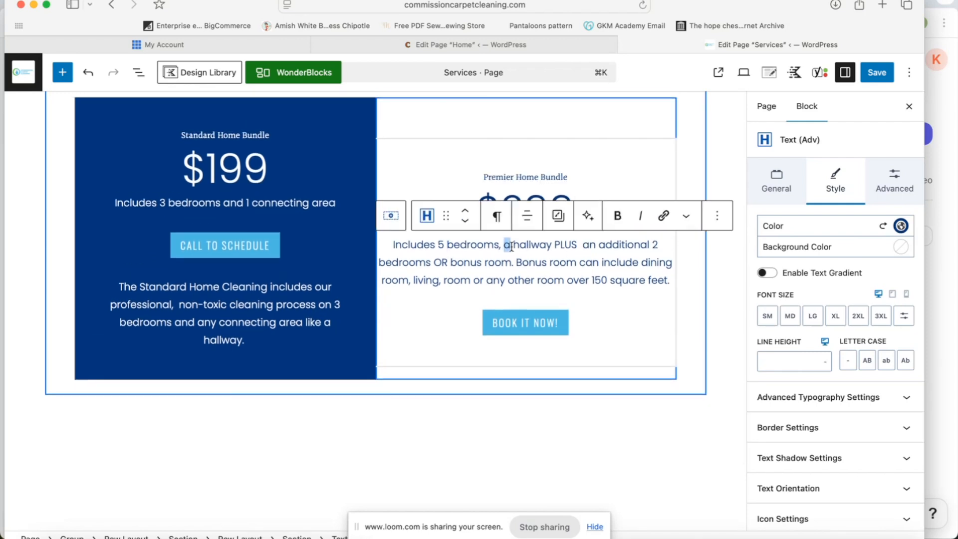
left_click_drag(504, 244, 509, 258)
key("BackSpace")
key("BackSpace")
key("BackSpace")
type("and one")
type(" connecting area")
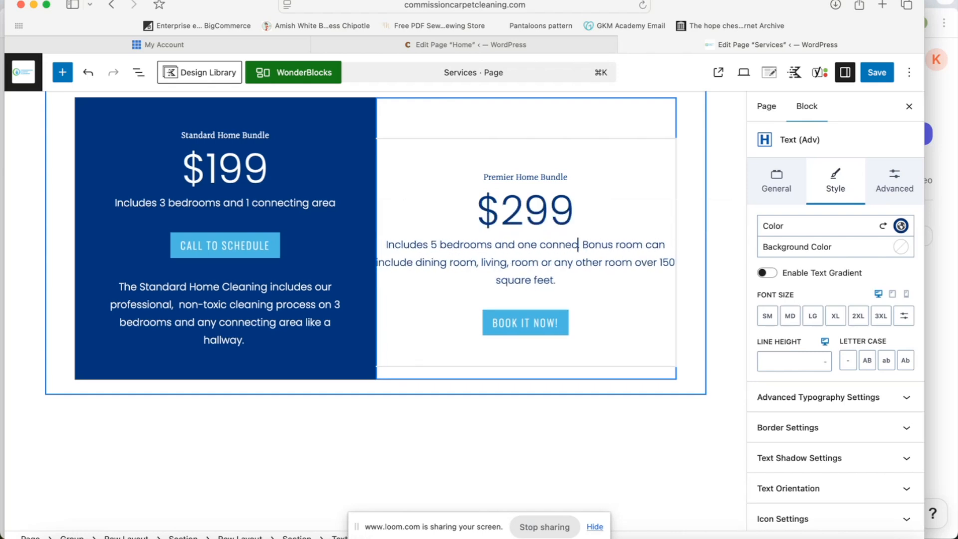
type(".")
left_click_drag(632, 237, 638, 270)
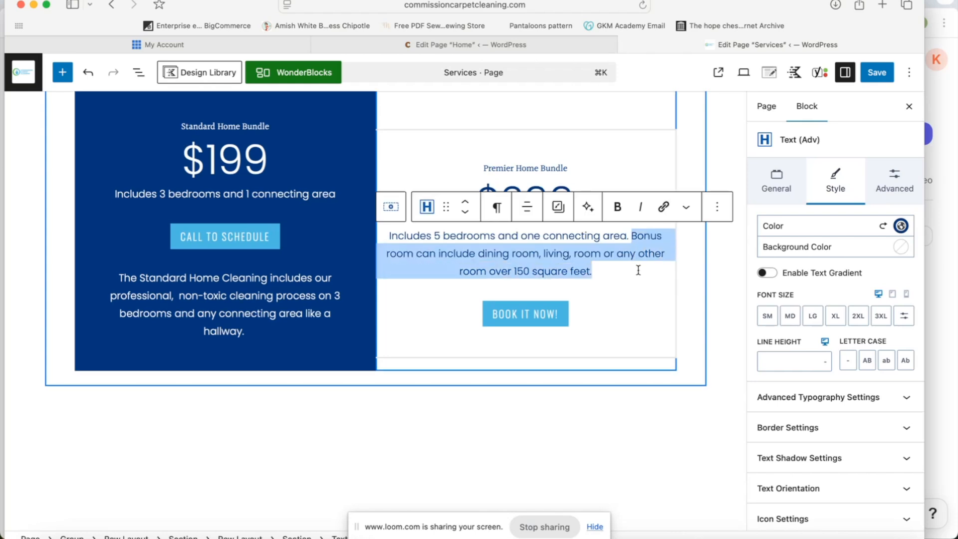
key("BackSpace")
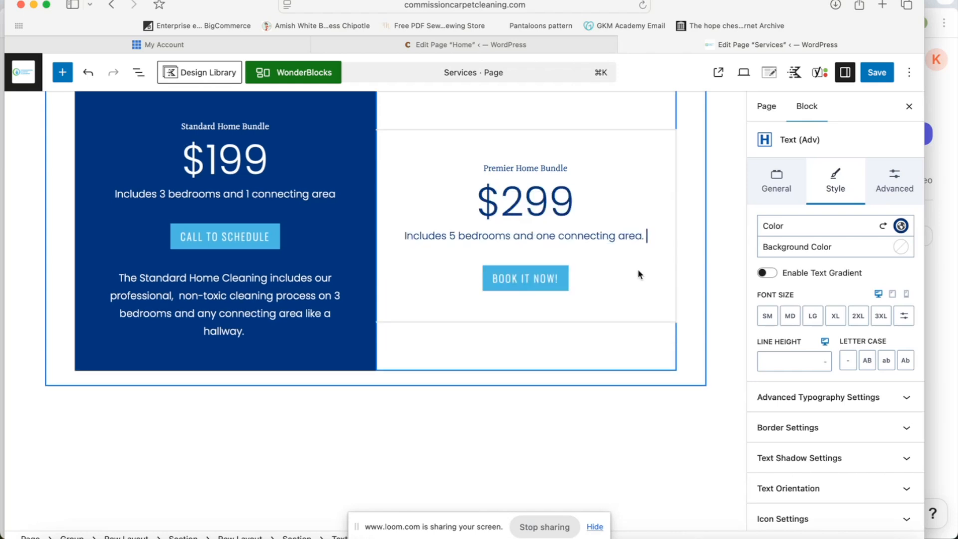
Step: Enter a tel: link with the business phone number for the BOOK IT NOW button
left_click(546, 279)
left_click(544, 246)
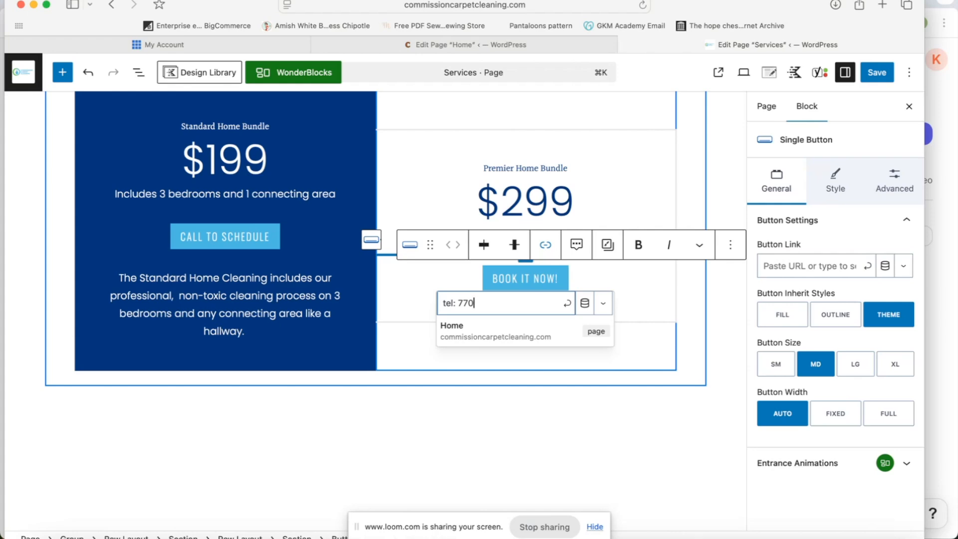
Step: Apply the tel: link to BOOK IT NOW, save the Services page, and open the live view
key("Return")
left_click_drag(206, 3, 589, 37)
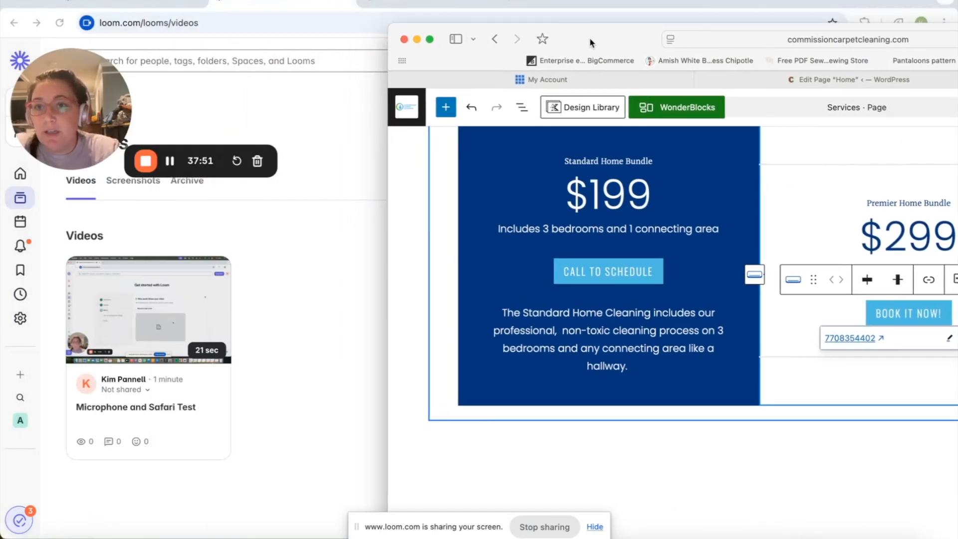
double_click(589, 38)
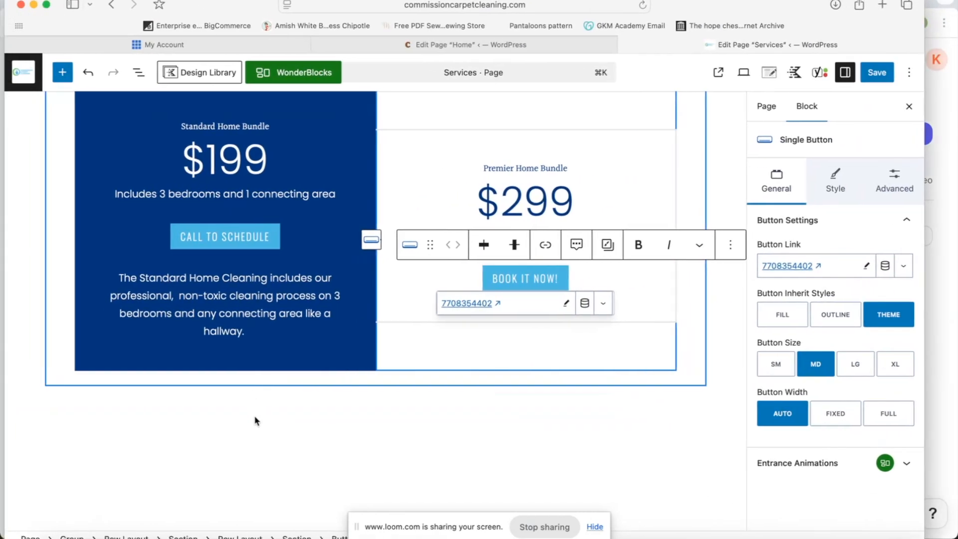
left_click(271, 445)
scroll(336, 412, "down", 10)
left_click(882, 73)
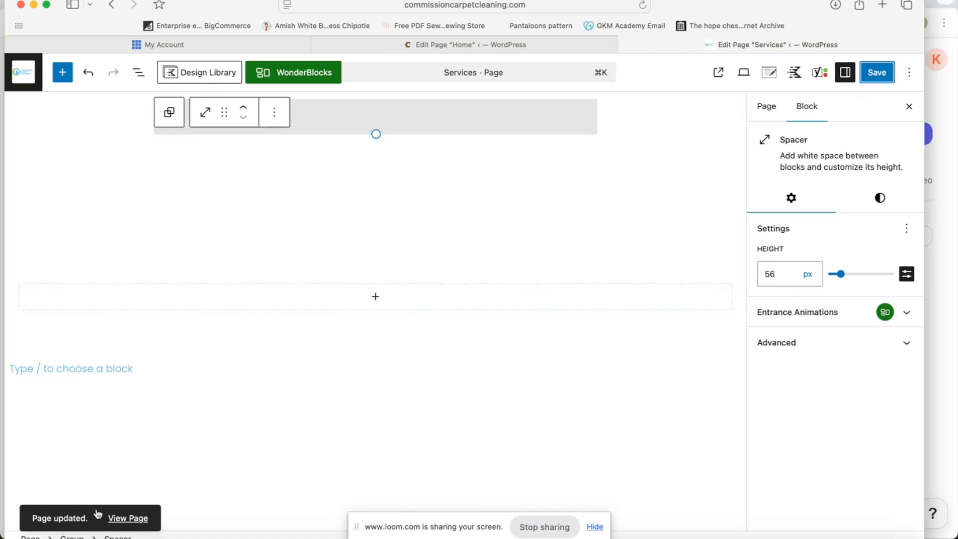
left_click(719, 73)
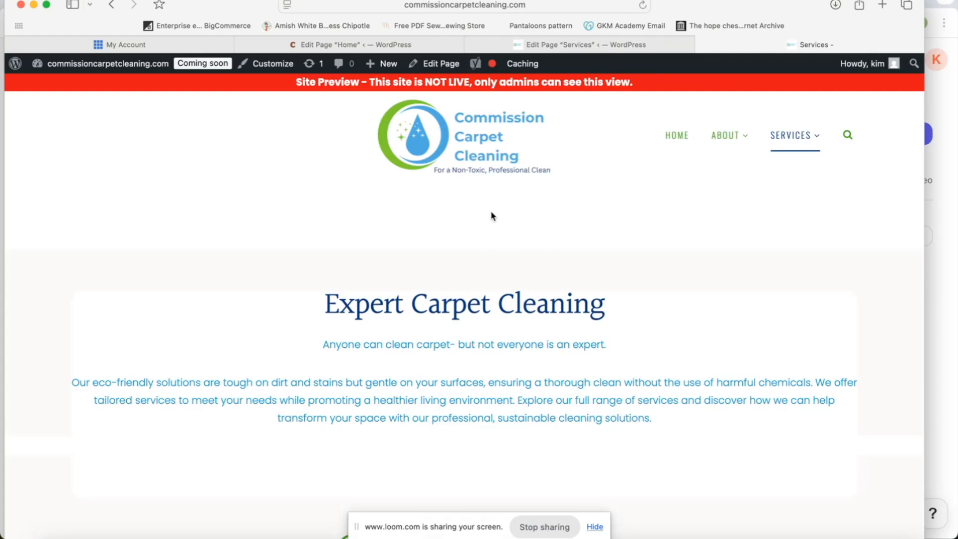
Step: Scroll the live Services page from the pricing bundles down toward the footer
scroll(453, 334, "down", 5)
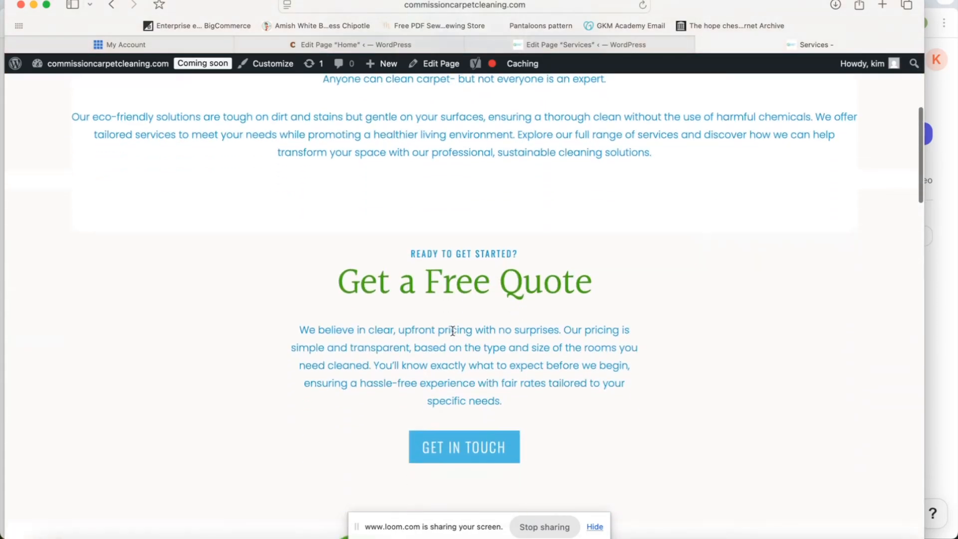
scroll(451, 330, "down", 3)
scroll(451, 329, "up", 5)
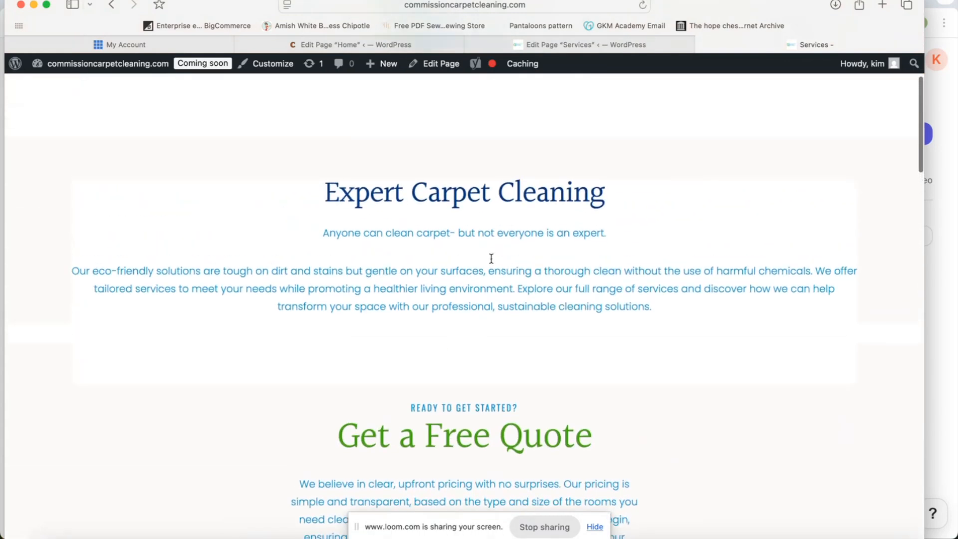
scroll(404, 309, "down", 2)
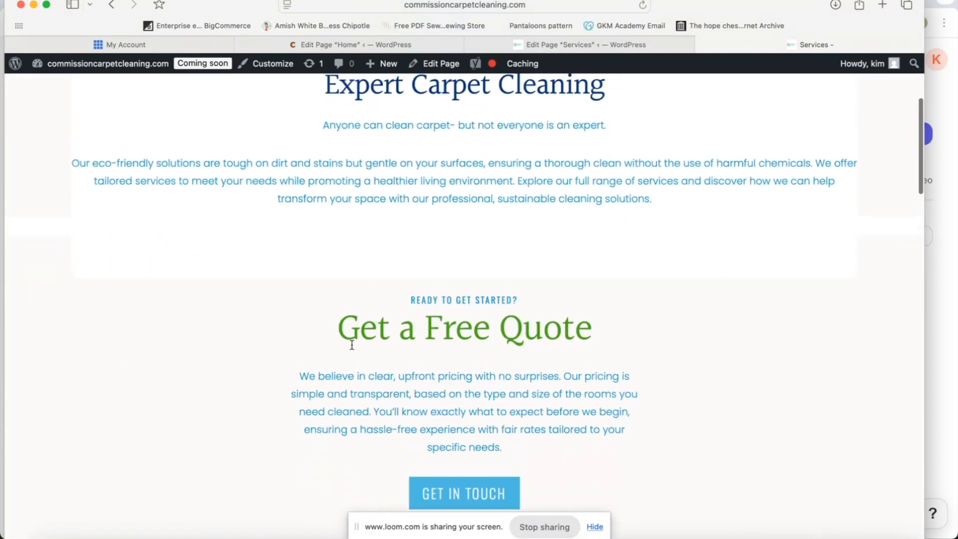
scroll(612, 285, "up", 3)
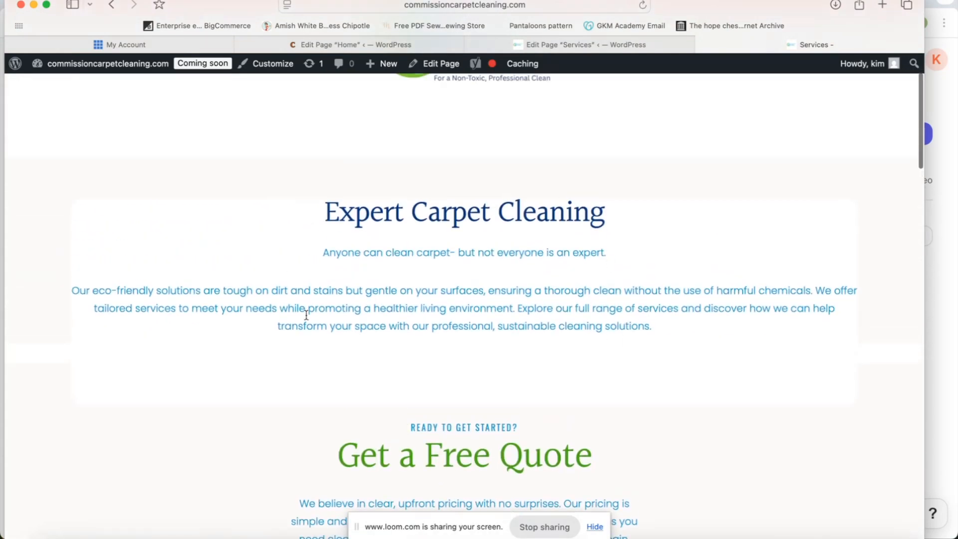
scroll(503, 360, "down", 10)
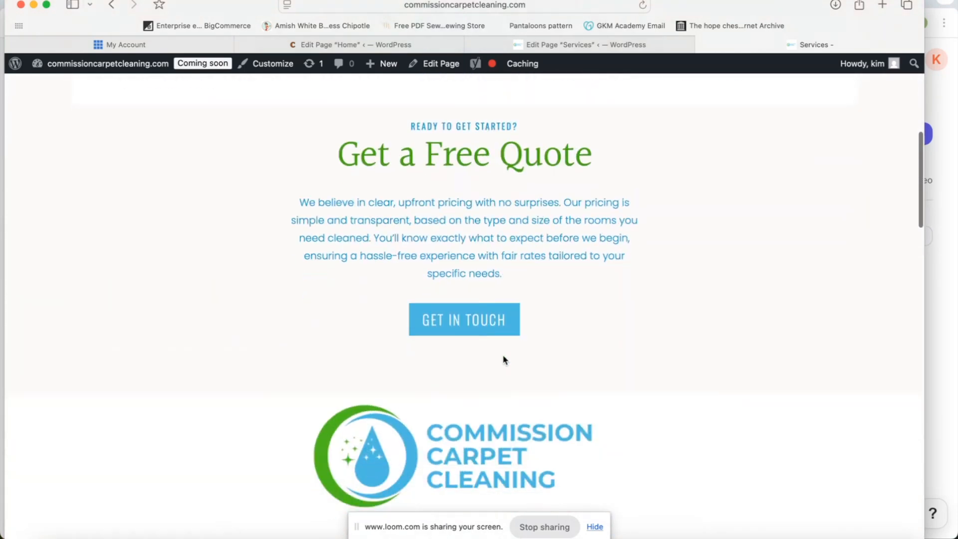
scroll(503, 360, "down", 11)
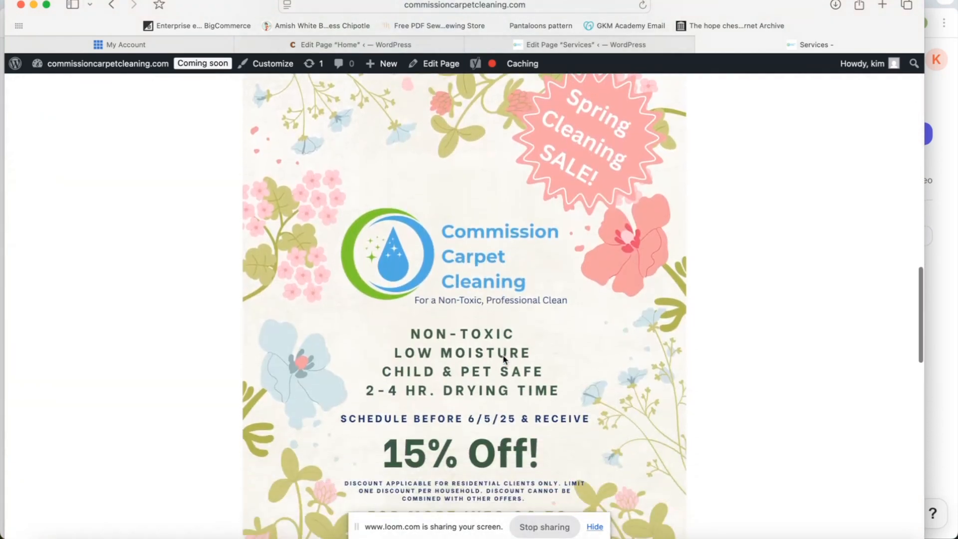
scroll(503, 360, "down", 8)
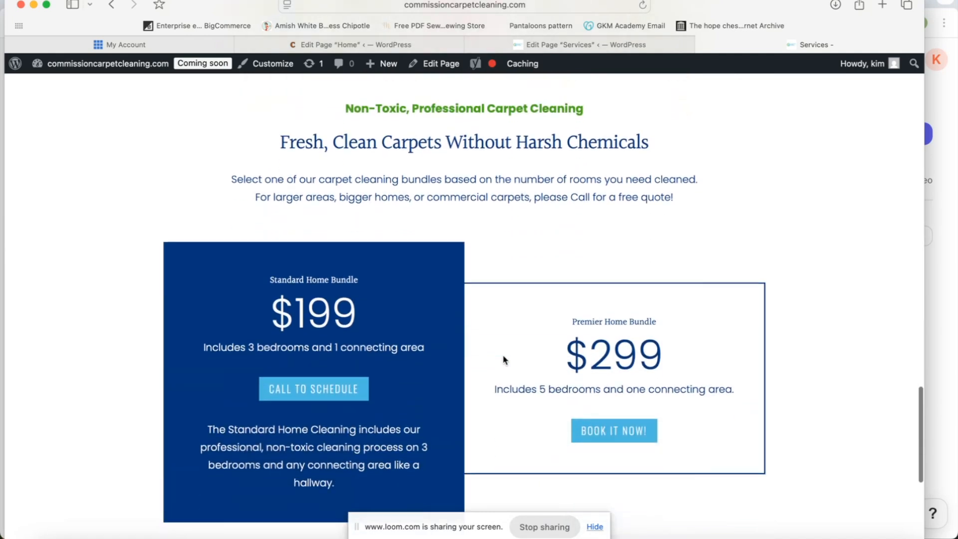
Step: Test the CALL TO SCHEDULE and BOOK IT NOW phone links, dismissing each call prompt
left_click(321, 338)
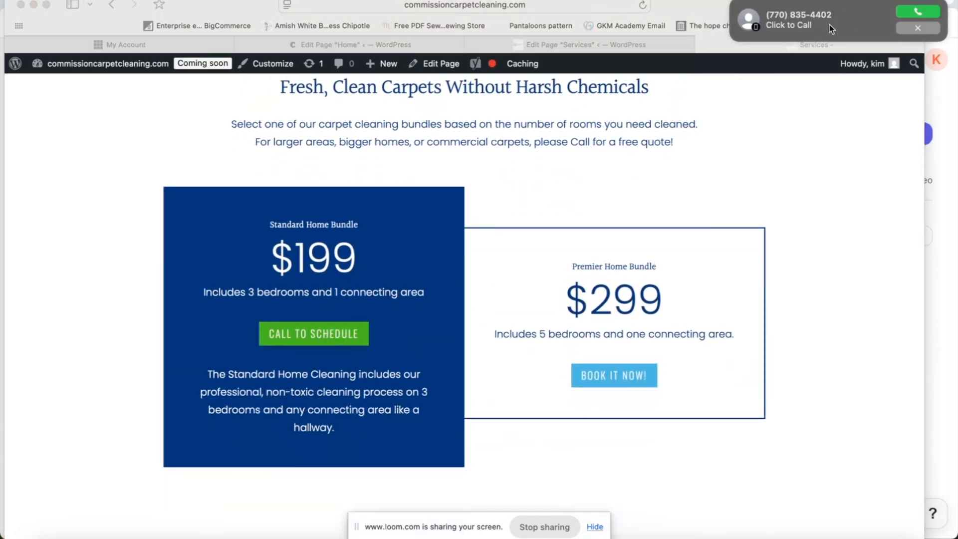
left_click(924, 28)
left_click(609, 374)
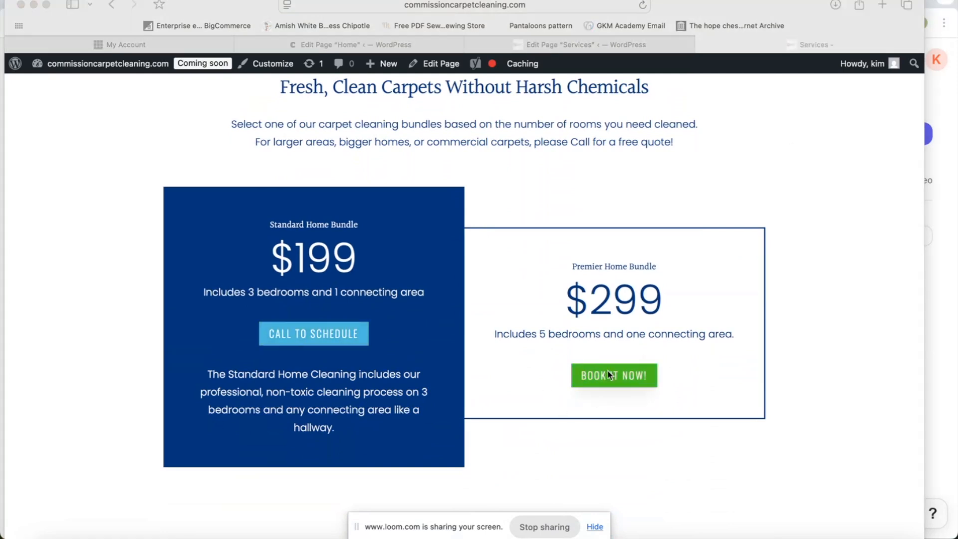
left_click(916, 20)
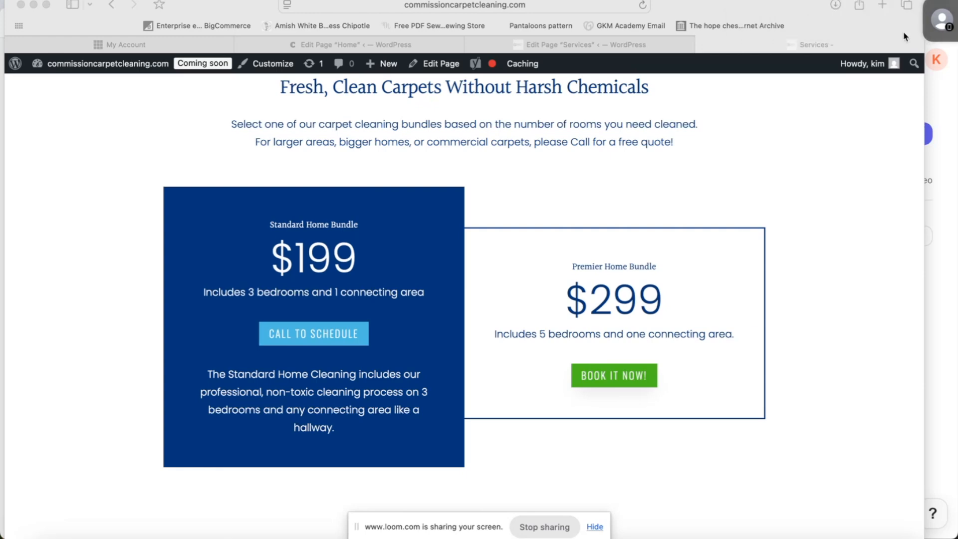
scroll(495, 425, "down", 5)
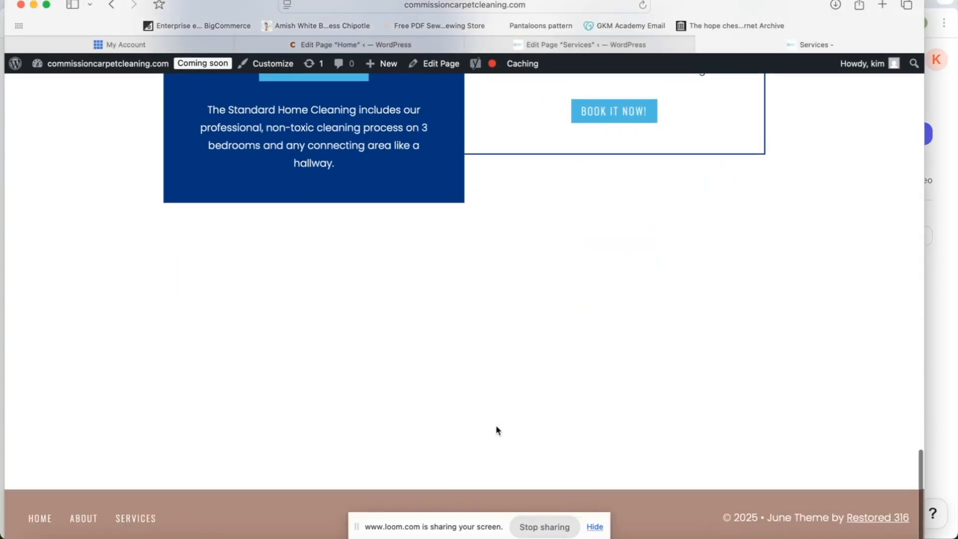
scroll(496, 430, "up", 15)
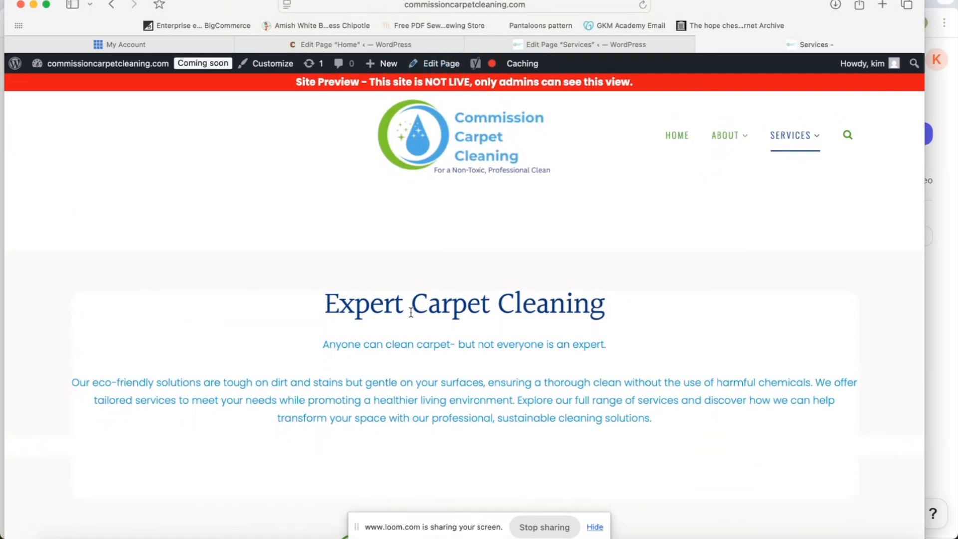
Step: Set the Expert Carpet Cleaning row's background to navy 01377D and save the page
left_click(436, 67)
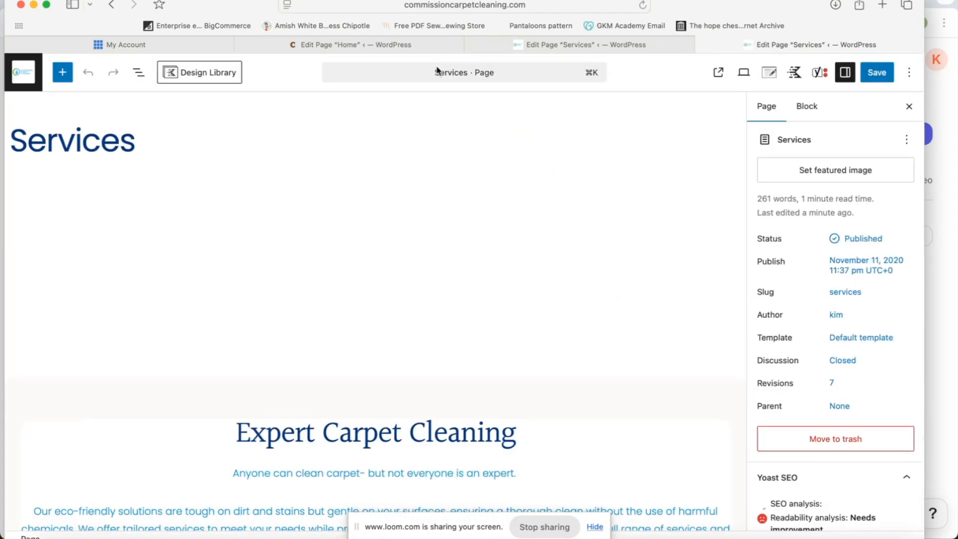
left_click(182, 308)
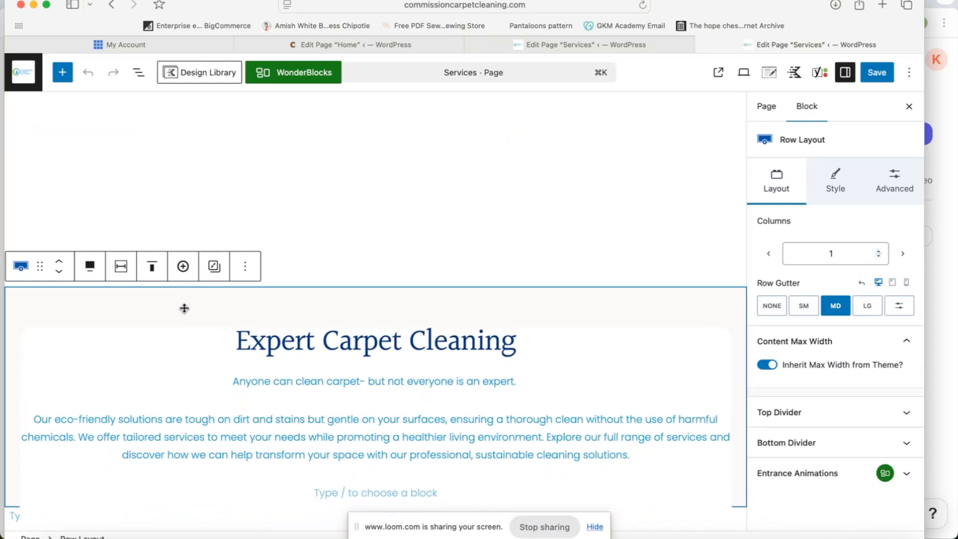
scroll(849, 300, "down", 7)
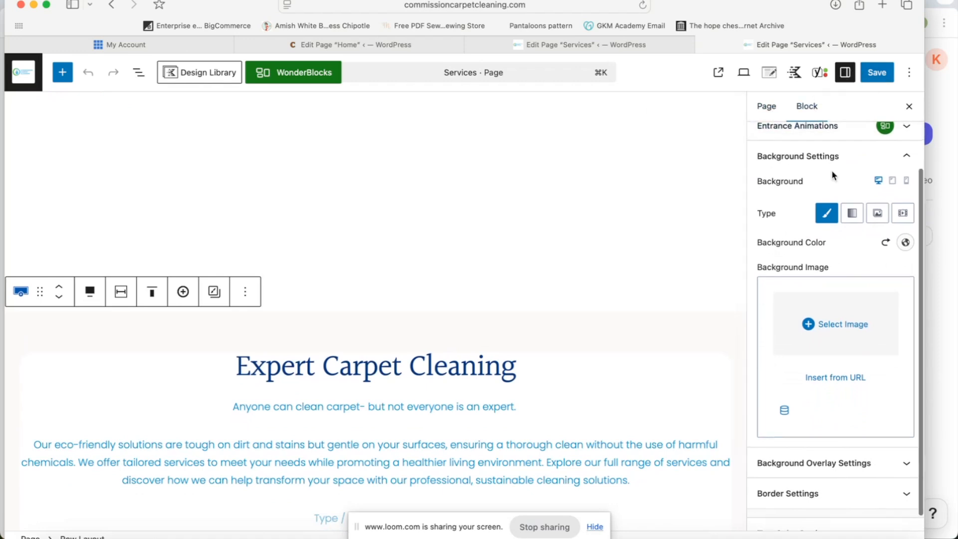
scroll(836, 184, "down", 4)
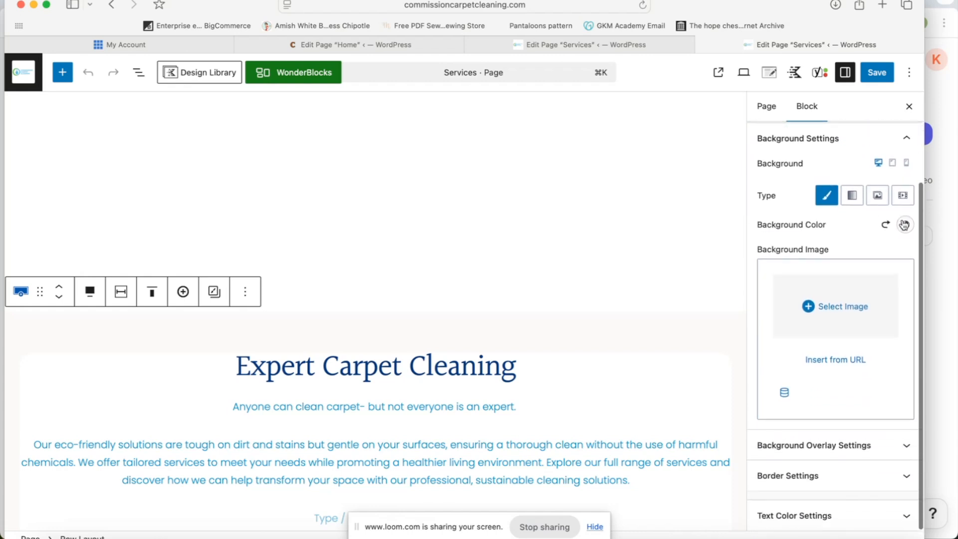
left_click(905, 223)
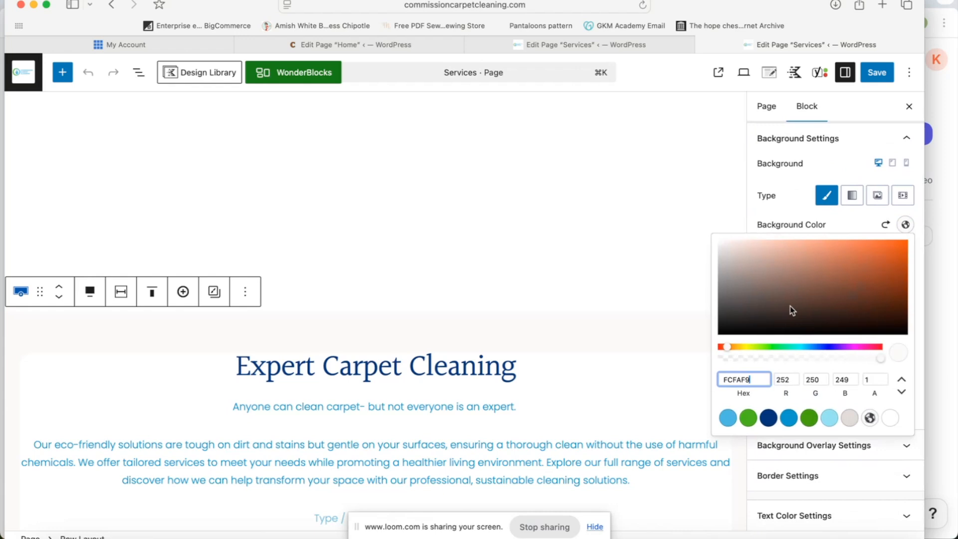
left_click(769, 420)
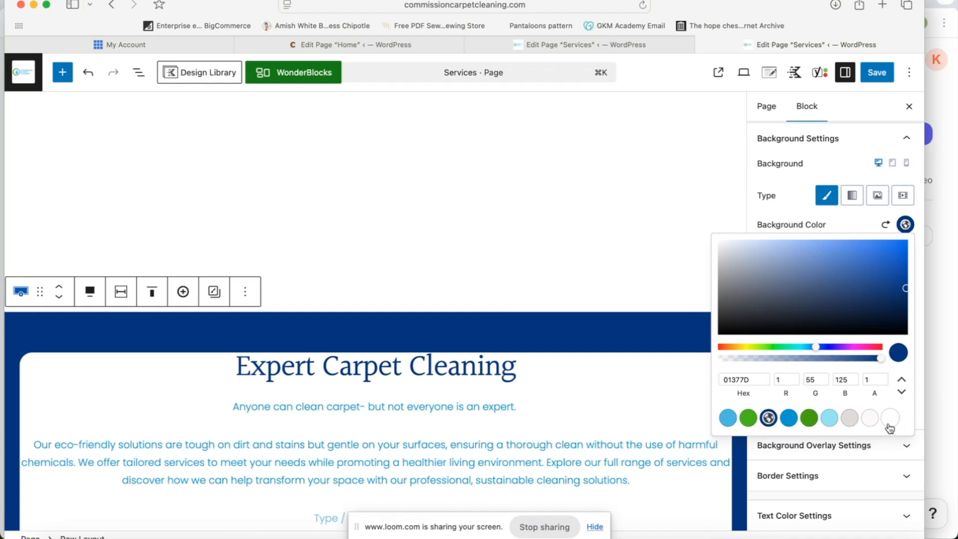
left_click(874, 72)
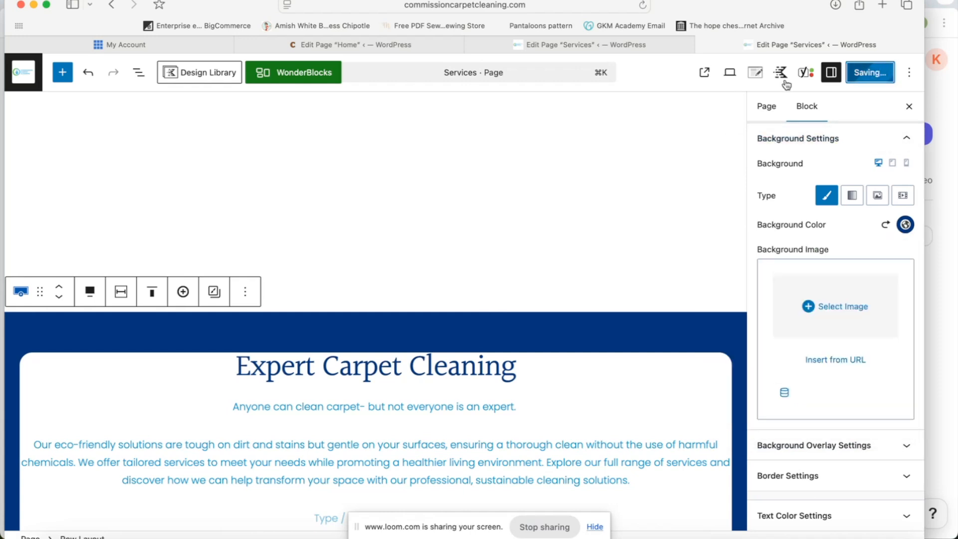
Step: Check the navy Expert Carpet Cleaning band on the live Services page, then reopen the editor
left_click(719, 72)
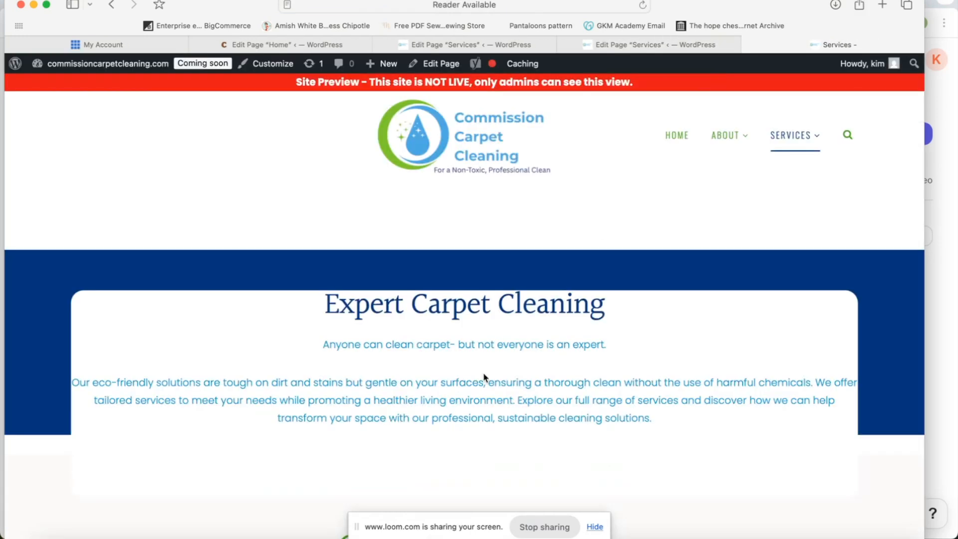
scroll(484, 373, "down", 3)
scroll(483, 372, "down", 3)
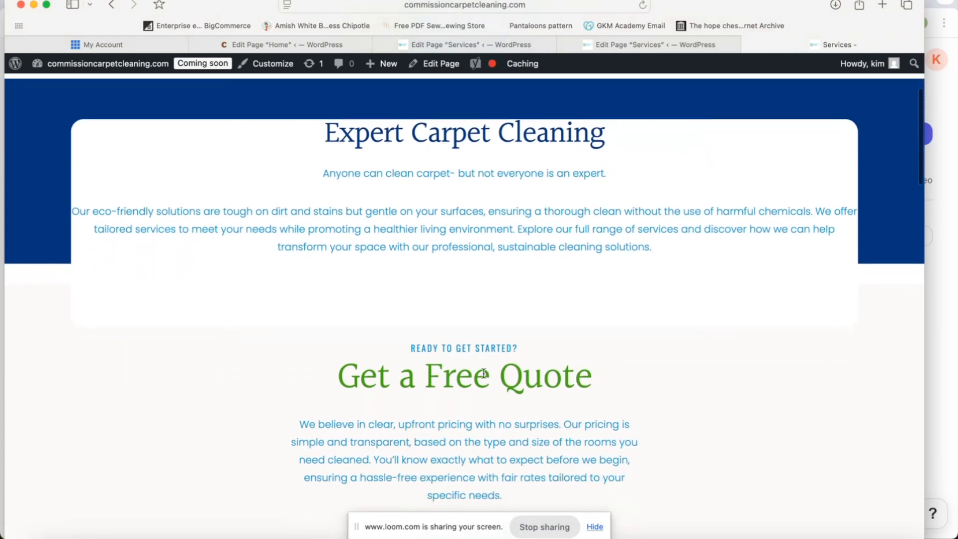
scroll(484, 373, "down", 3)
scroll(483, 374, "up", 2)
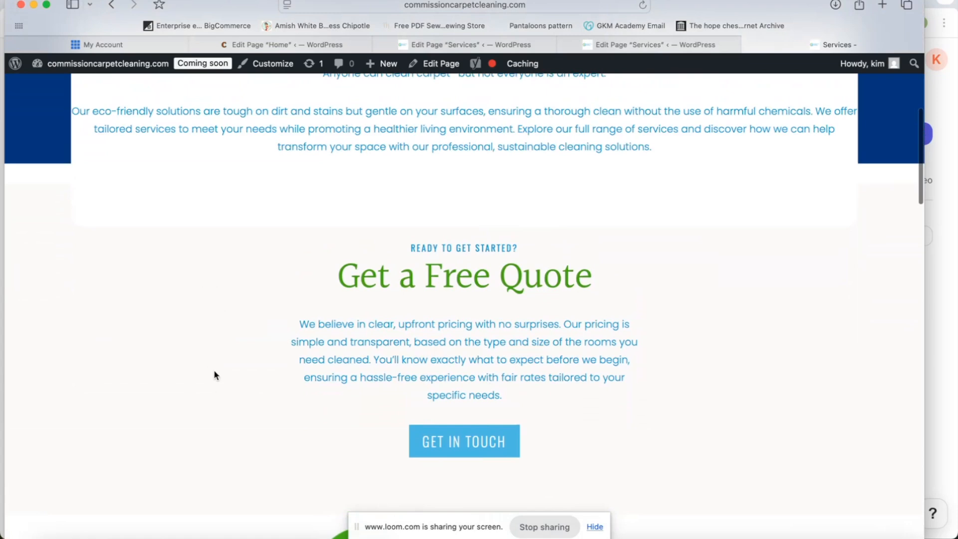
scroll(229, 402, "down", 2)
scroll(230, 403, "up", 4)
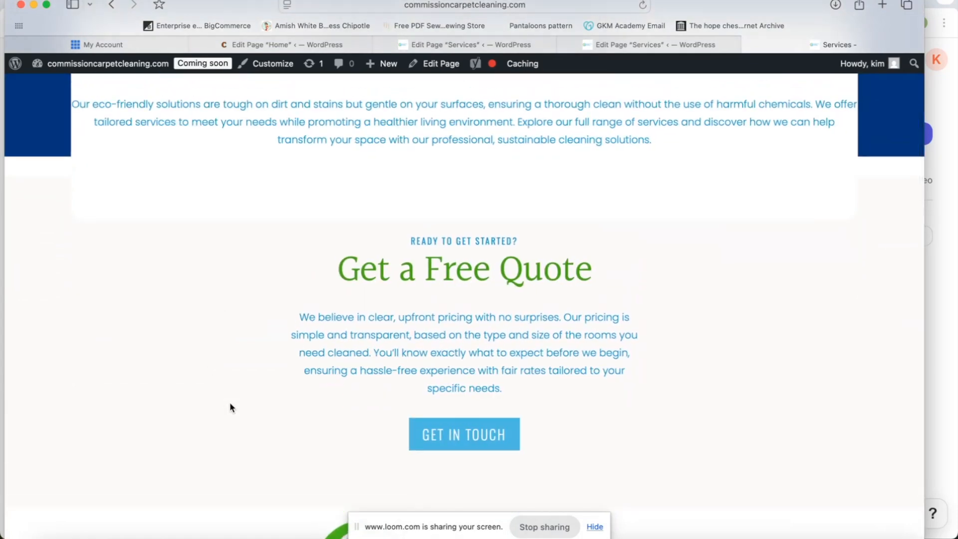
scroll(236, 382, "up", 2)
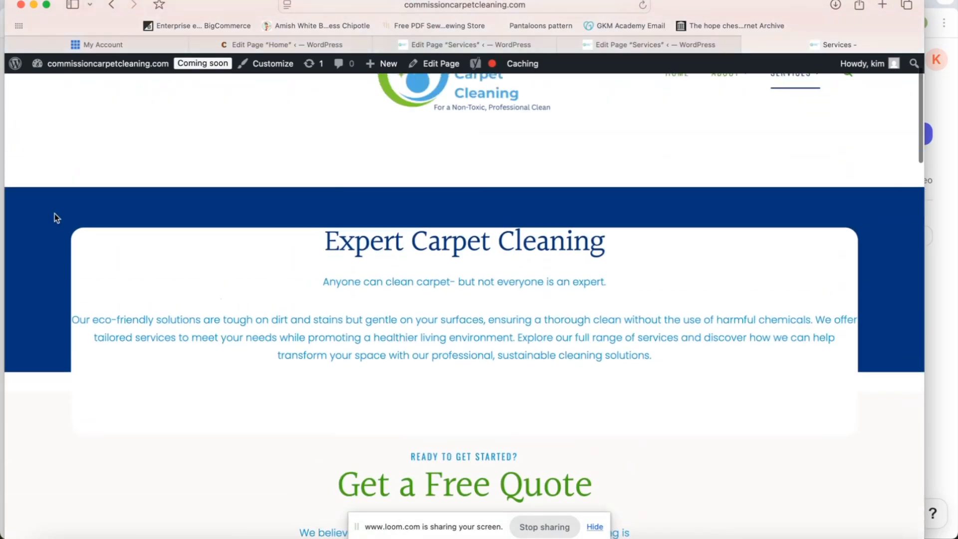
scroll(104, 427, "down", 2)
scroll(150, 449, "down", 3)
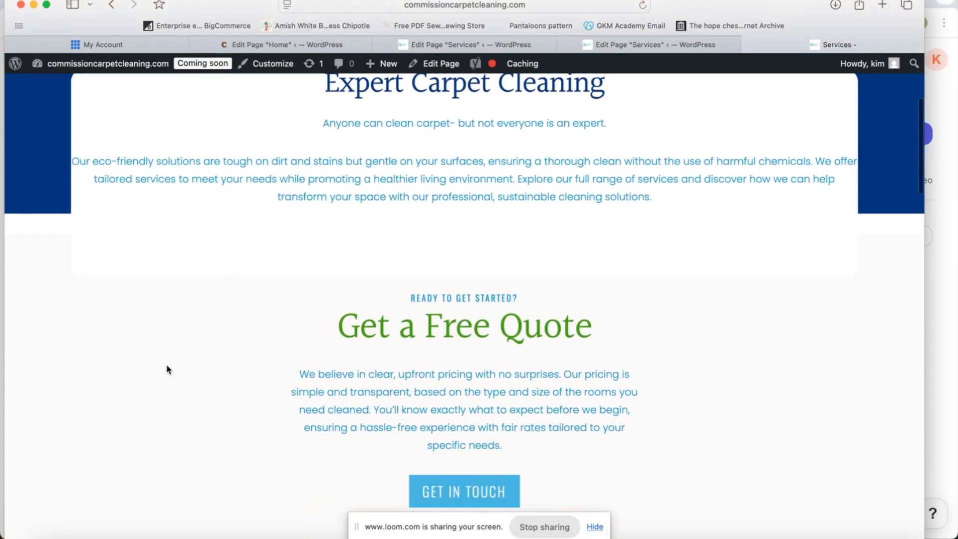
scroll(170, 369, "down", 1)
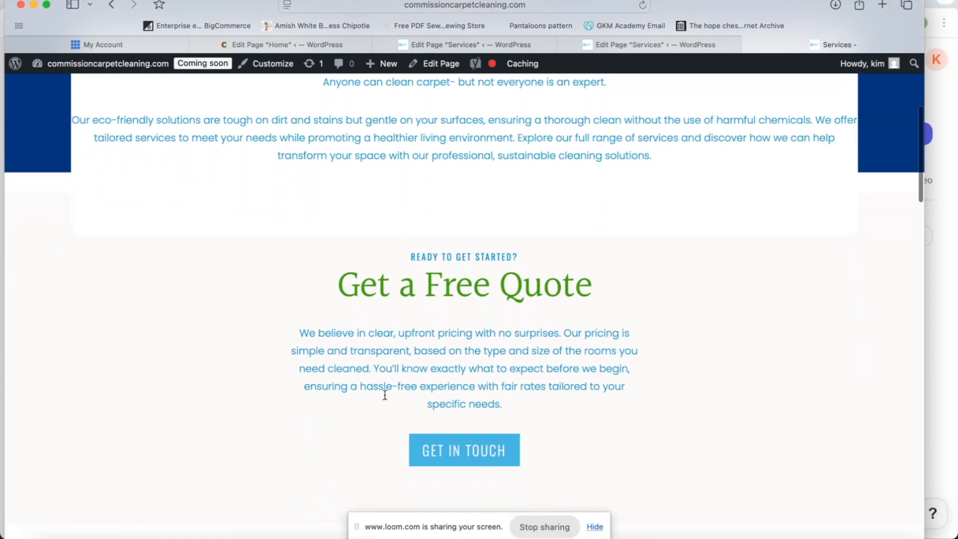
scroll(111, 331, "up", 2)
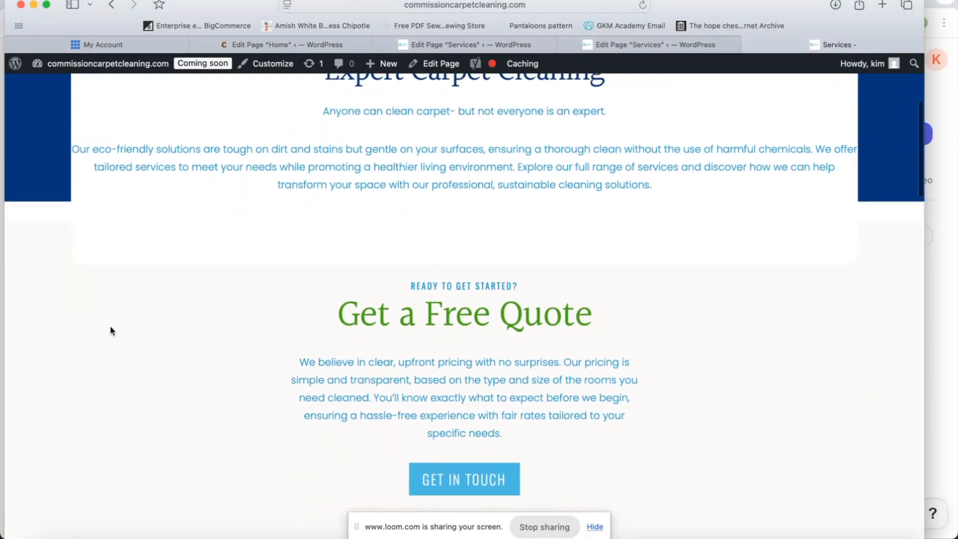
left_click(435, 65)
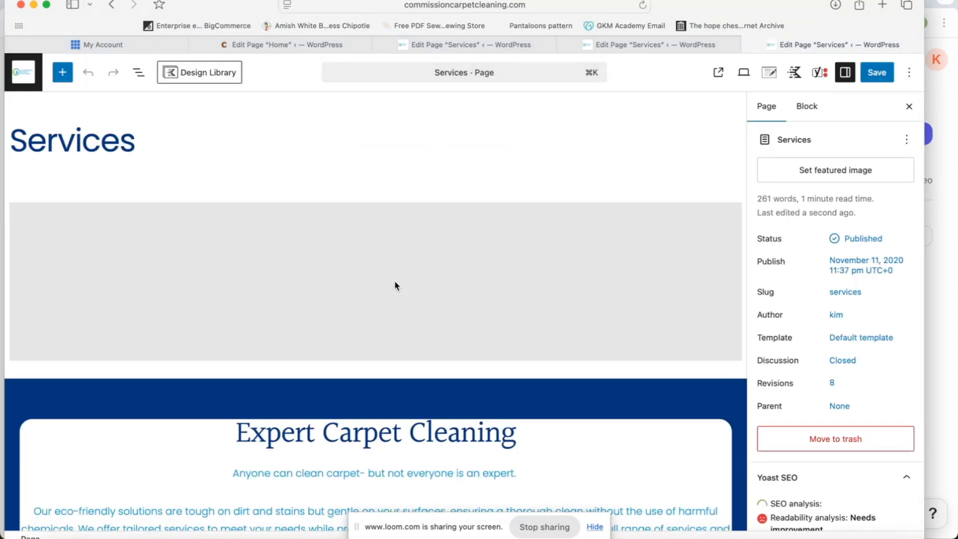
Step: Give the Get a Free Quote row a navy 01377D background, save, and view the live page
scroll(394, 280, "down", 10)
left_click(641, 243)
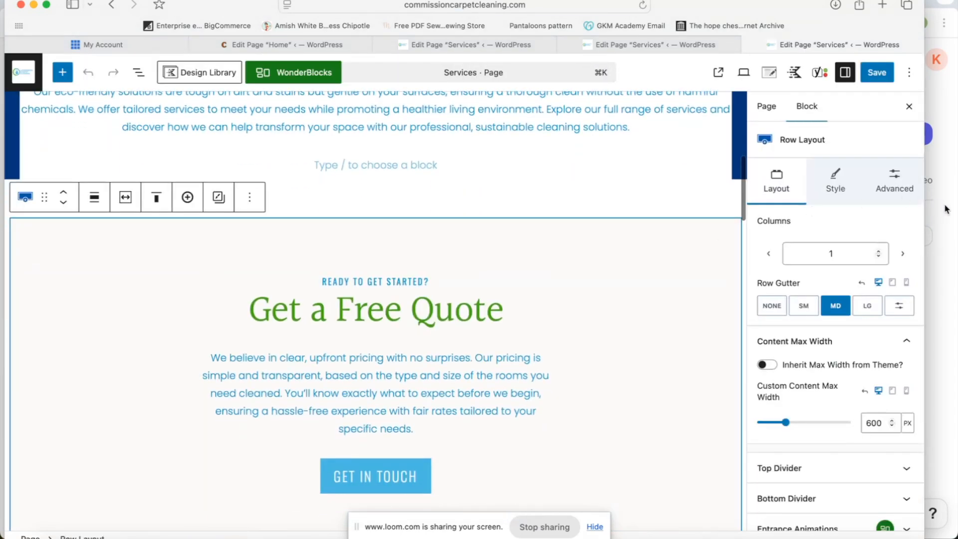
left_click(835, 182)
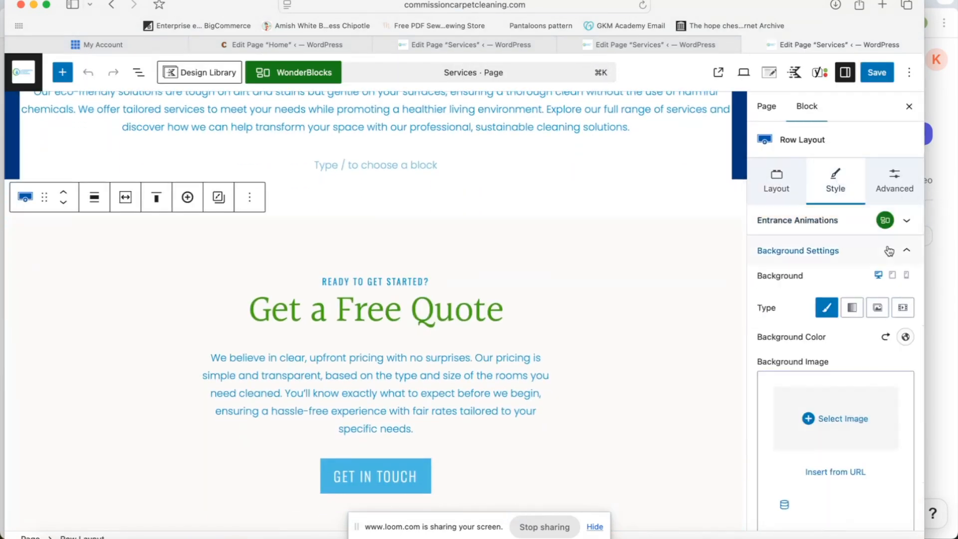
left_click(906, 337)
left_click(769, 311)
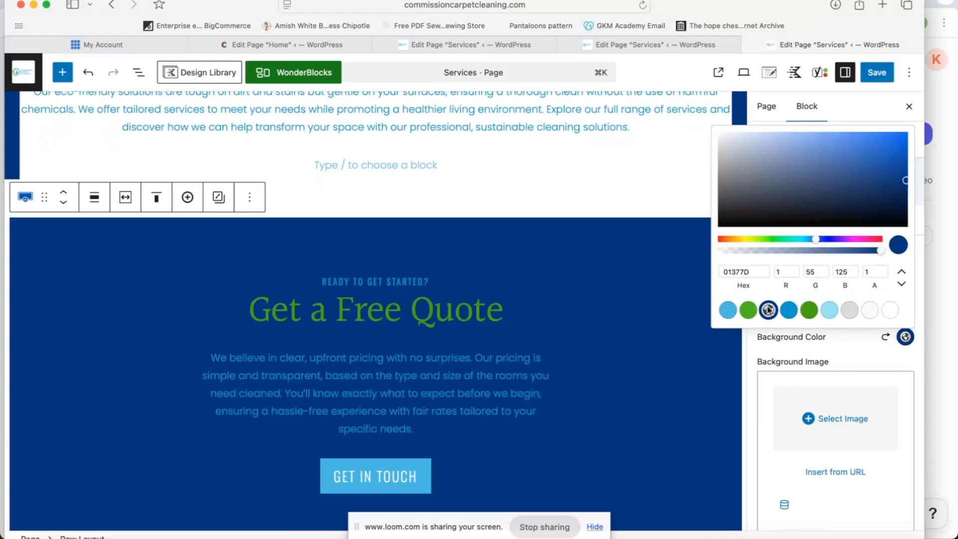
scroll(532, 343, "up", 3)
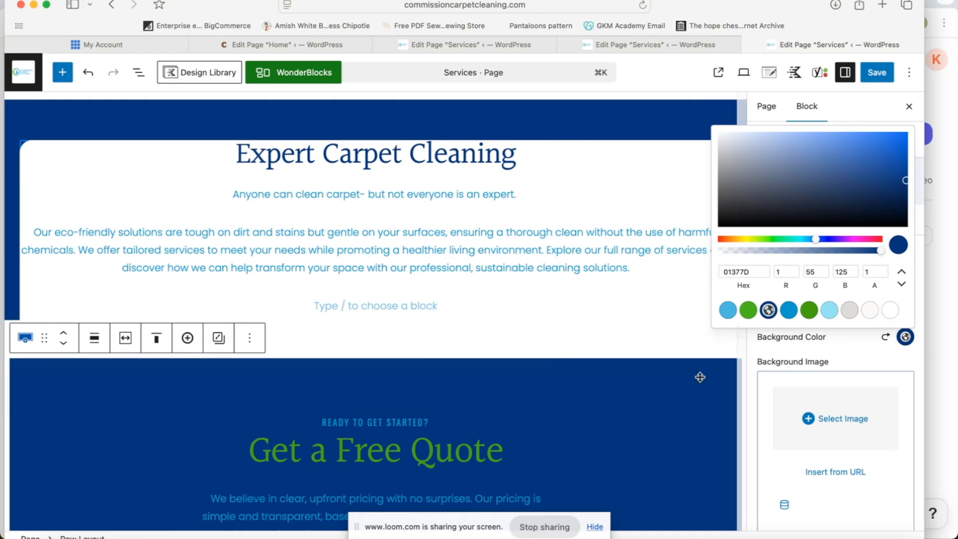
scroll(657, 417, "down", 3)
scroll(657, 417, "down", 3)
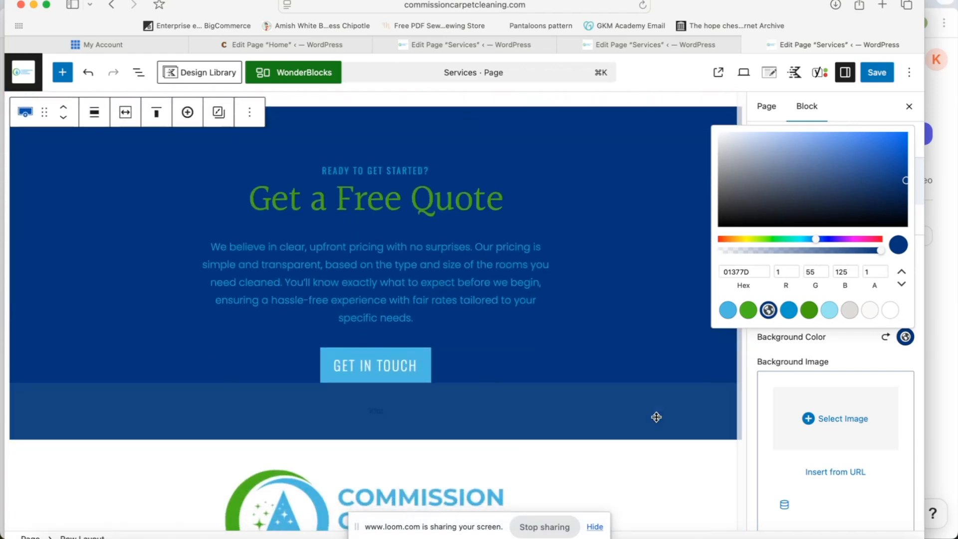
left_click(876, 72)
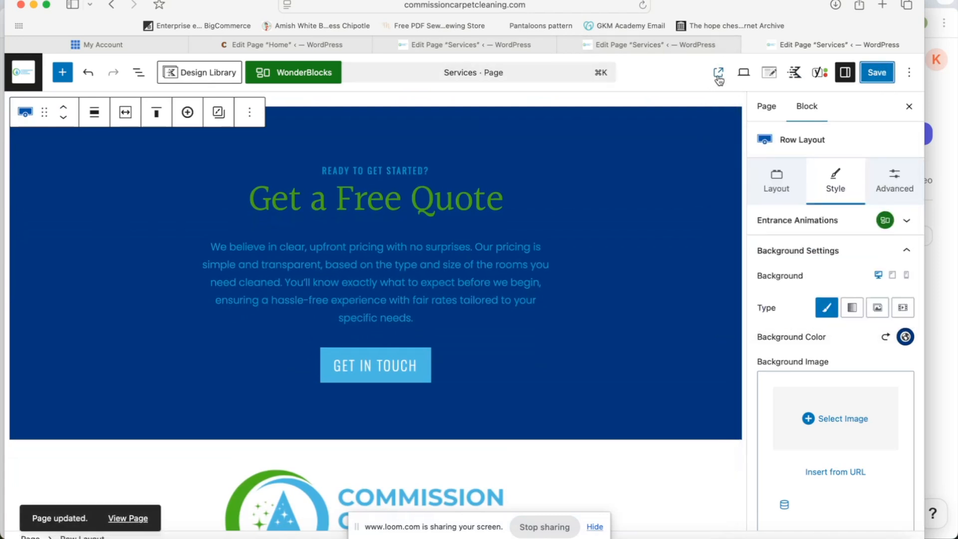
left_click(717, 74)
scroll(430, 303, "down", 3)
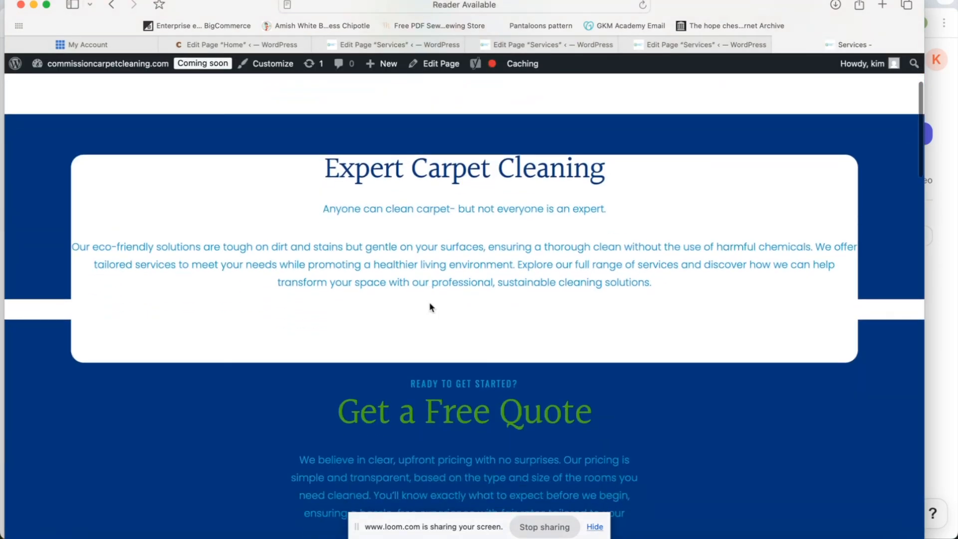
scroll(251, 220, "up", 2)
scroll(260, 237, "down", 2)
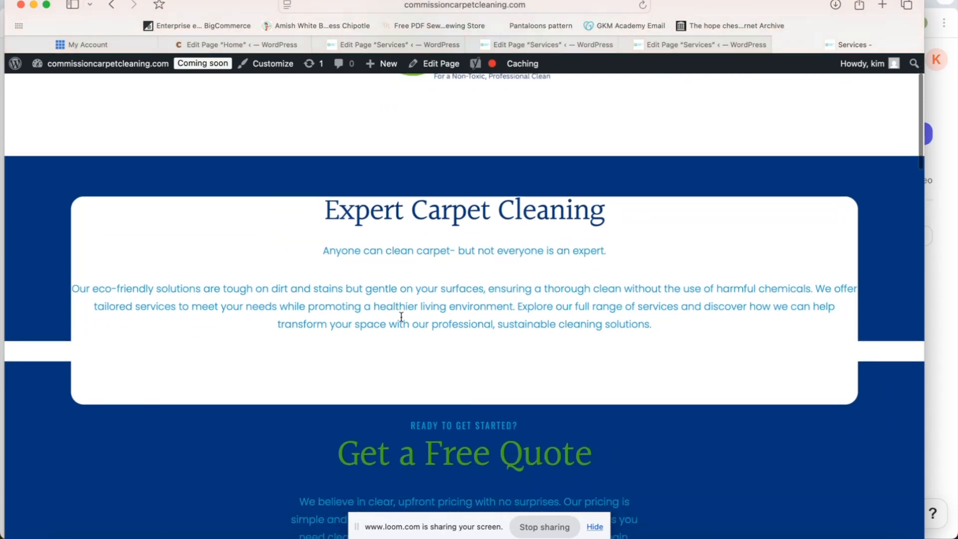
scroll(390, 295, "down", 2)
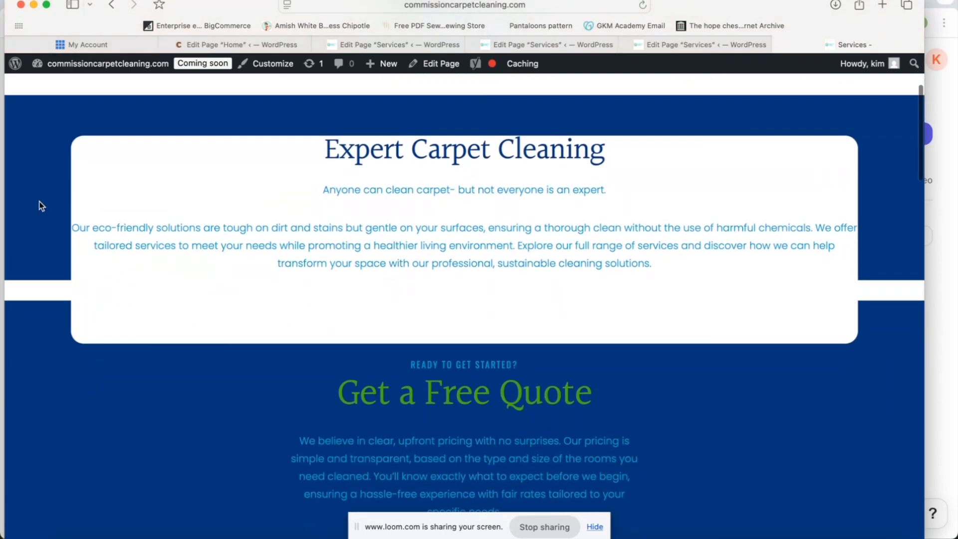
scroll(81, 384, "down", 5)
scroll(150, 349, "up", 4)
scroll(293, 222, "down", 1)
scroll(191, 285, "up", 3)
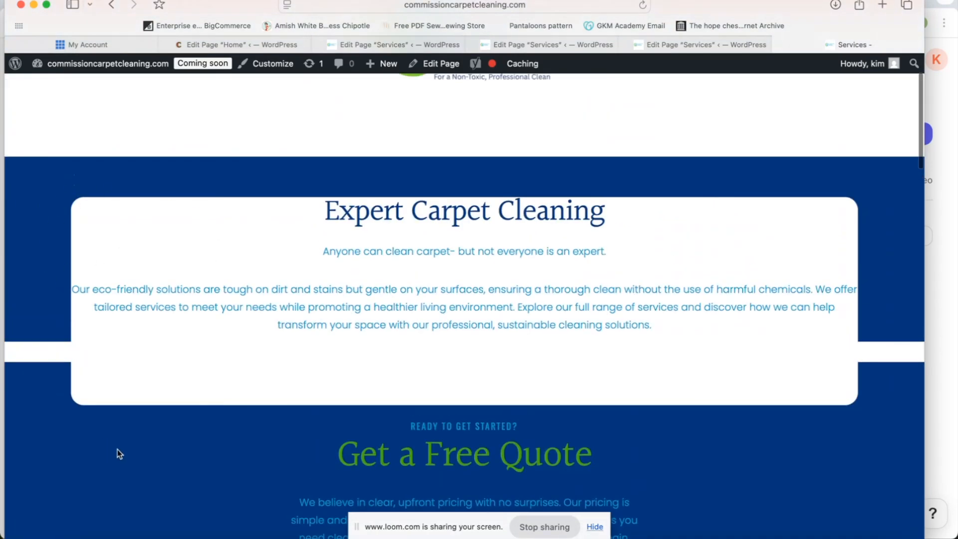
scroll(118, 449, "down", 6)
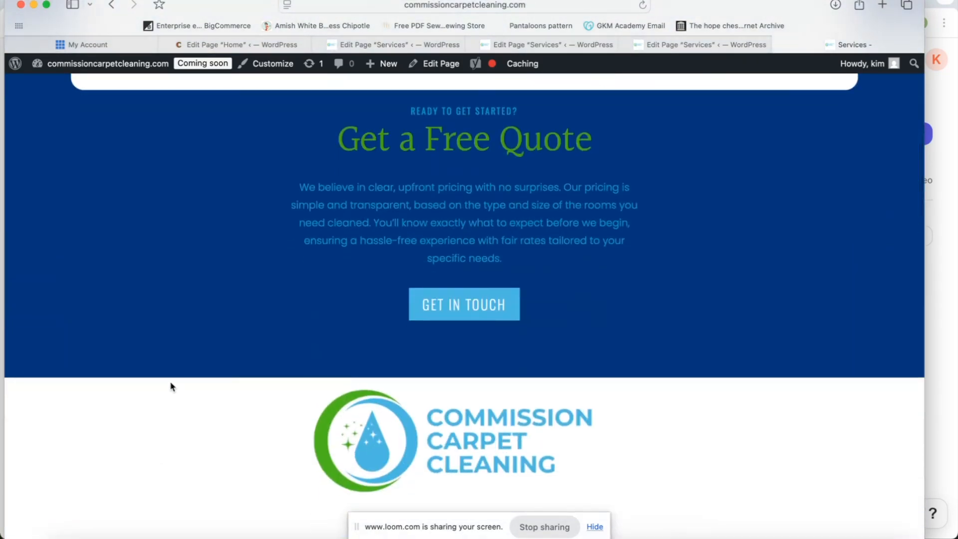
scroll(167, 277, "up", 2)
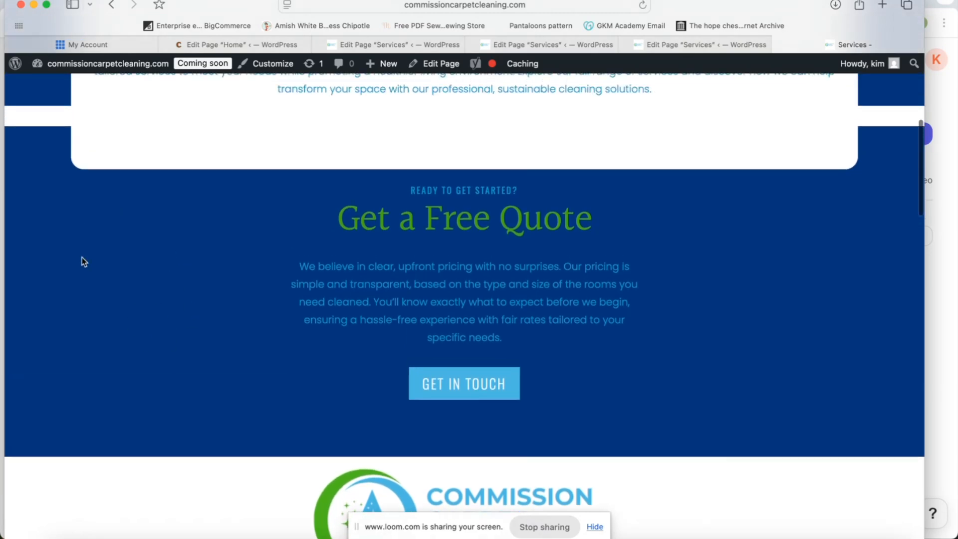
scroll(170, 308, "down", 6)
scroll(172, 310, "up", 12)
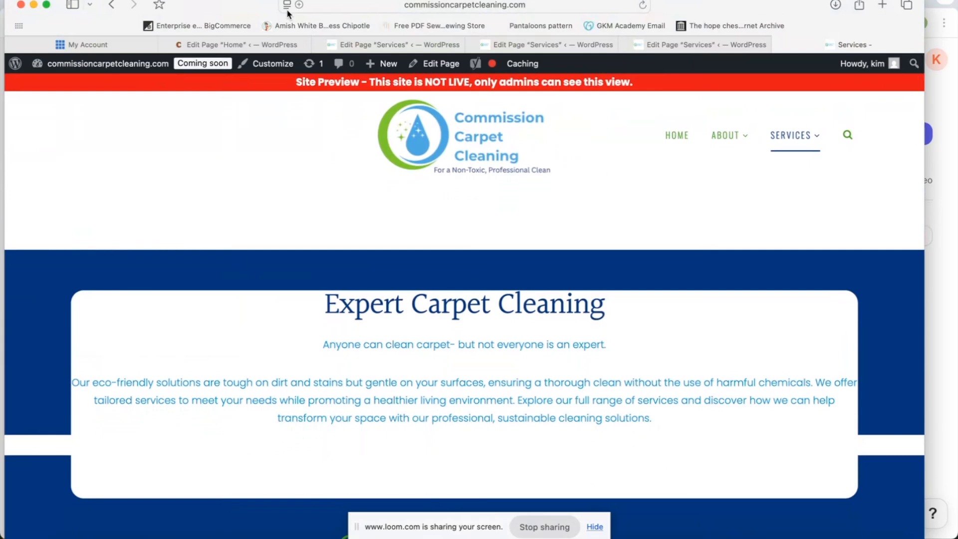
mouse_move(744, 144)
left_click(718, 169)
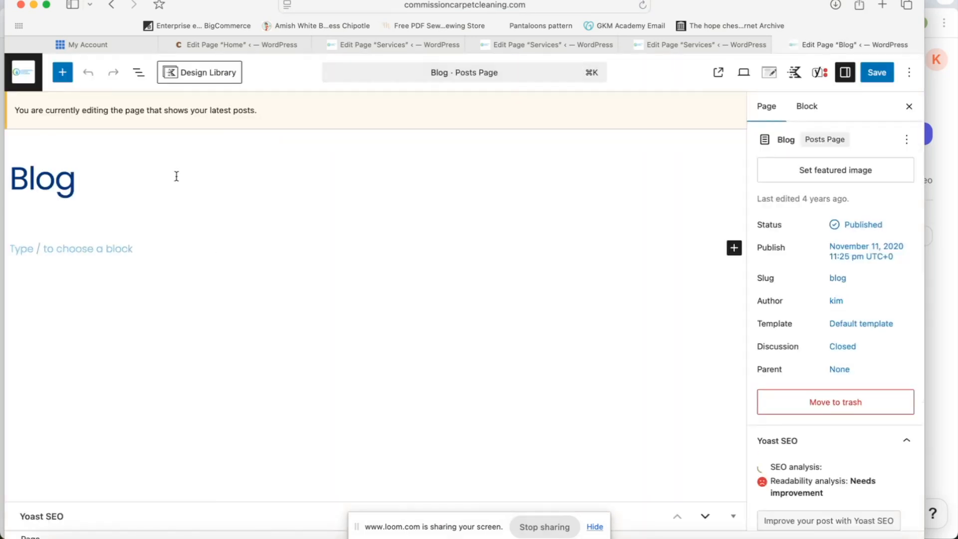
Step: Retitle the Blog page 'Newsletter', save it, and return to the All Pages list
key("BackSpace")
key("BackSpace")
key("BackSpace")
key("BackSpace")
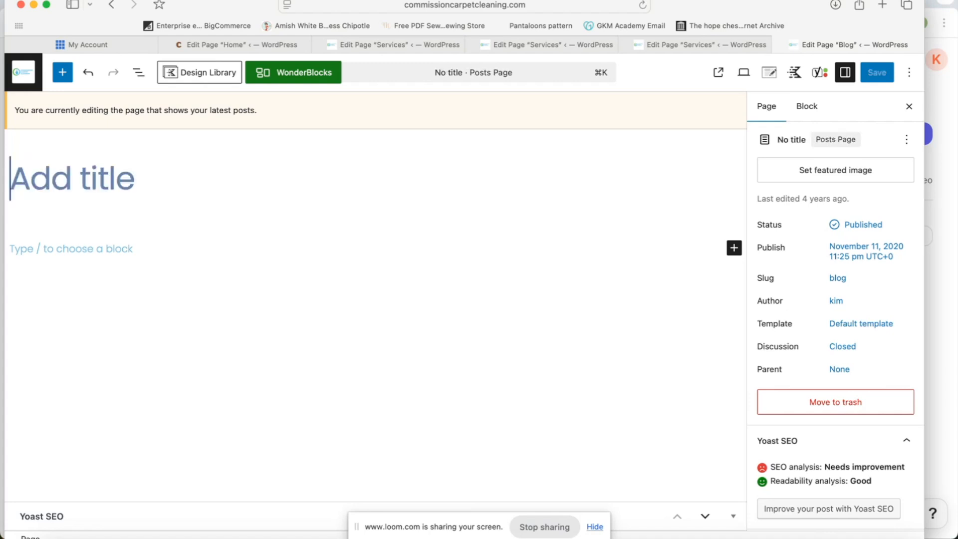
type("Newsletter")
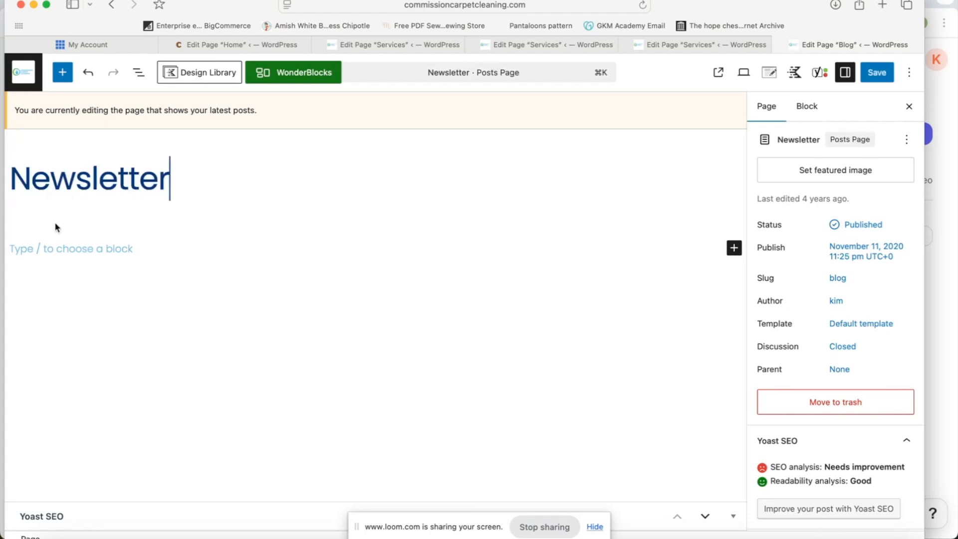
left_click(70, 257)
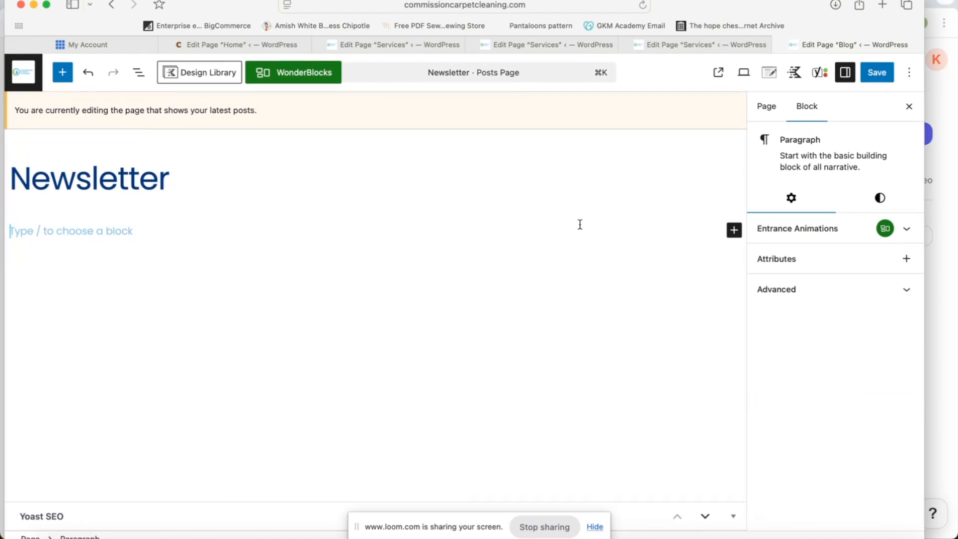
left_click(878, 75)
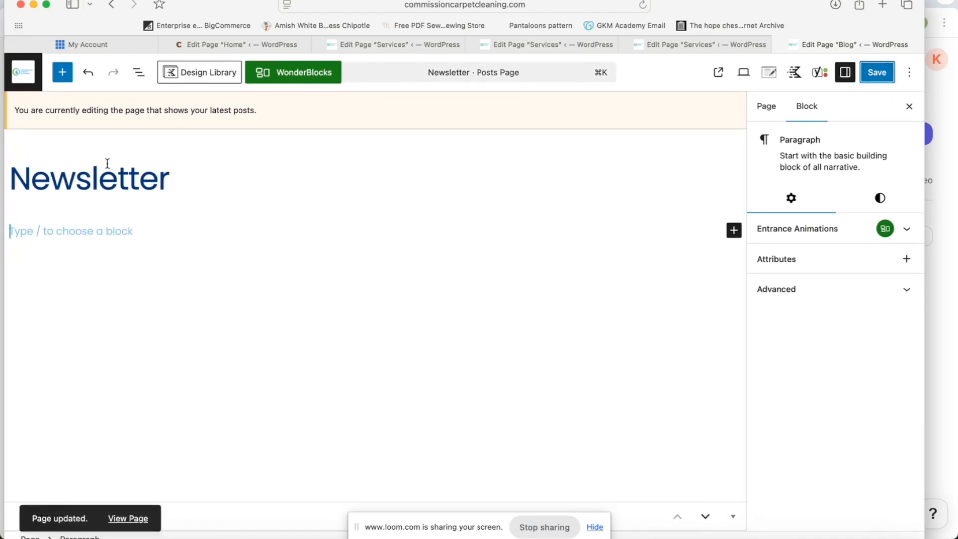
left_click(22, 75)
scroll(63, 258, "down", 1)
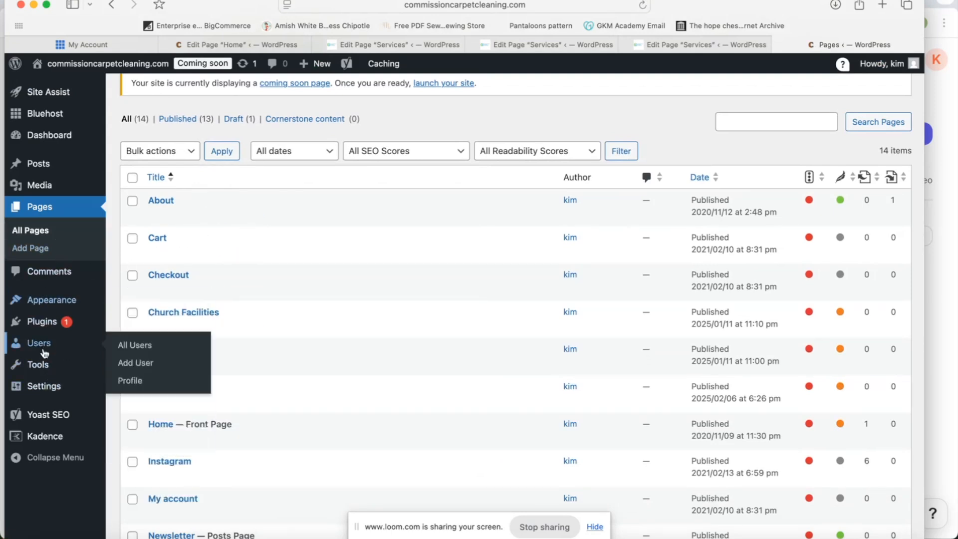
Step: Review the June - Top Nav menu structure, confirming Newsletter sits under About
mouse_move(46, 304)
left_click(133, 391)
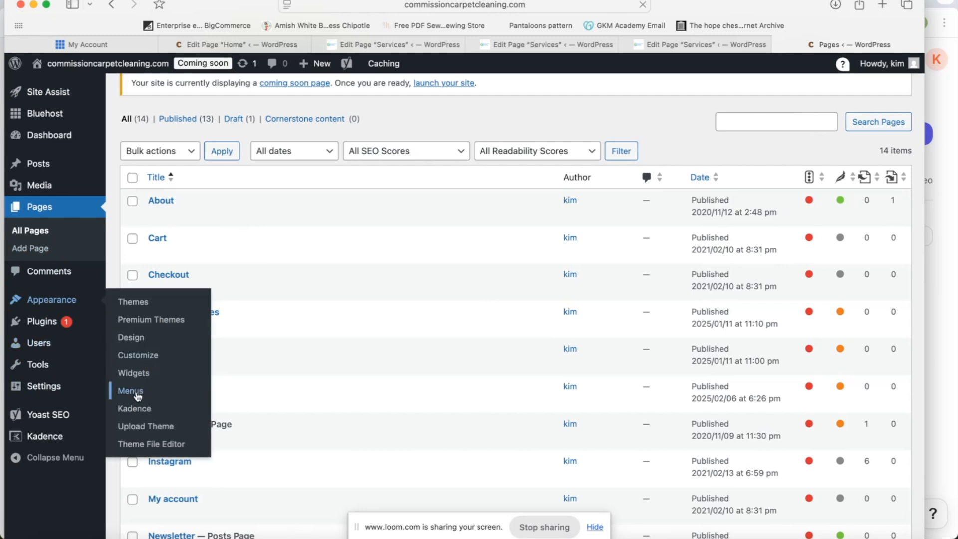
scroll(500, 456, "down", 5)
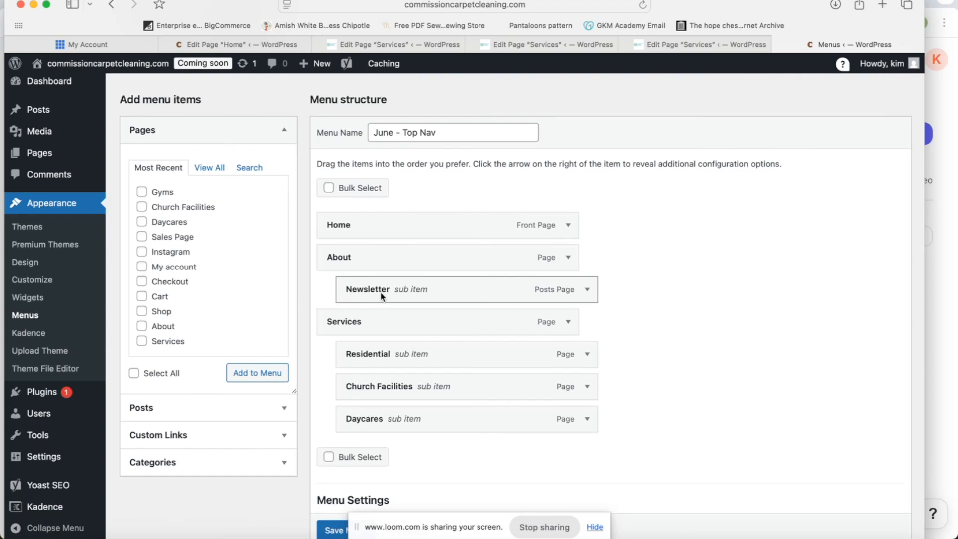
scroll(382, 296, "down", 3)
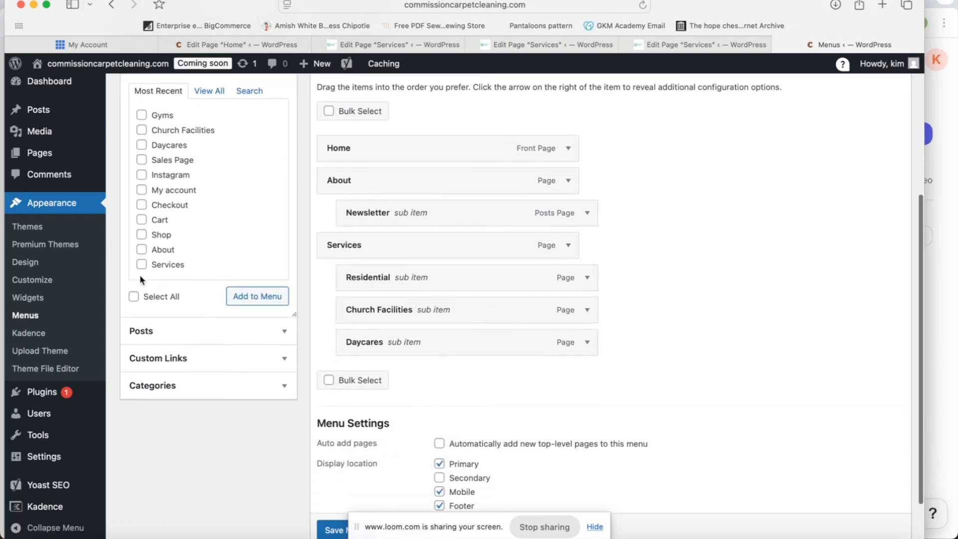
scroll(67, 304, "up", 3)
scroll(62, 329, "down", 2)
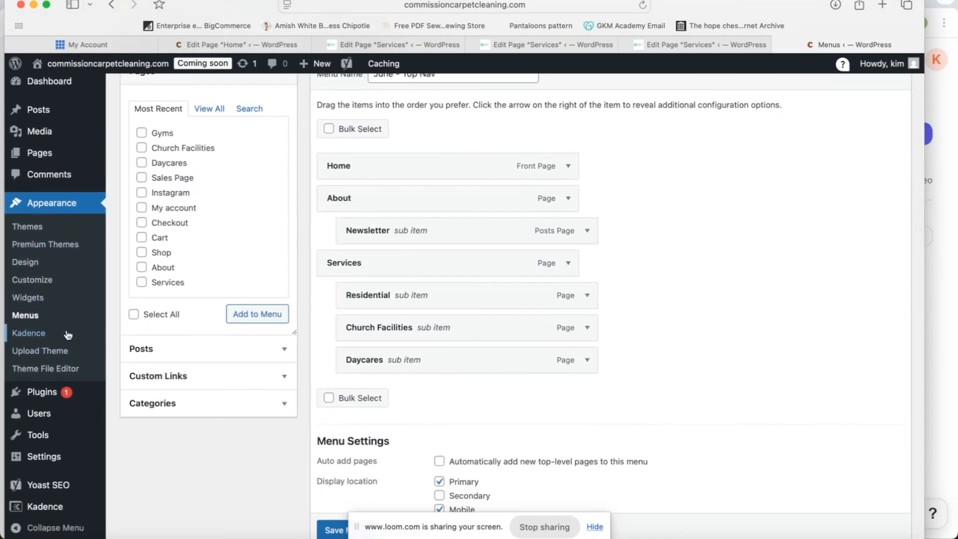
scroll(70, 332, "up", 5)
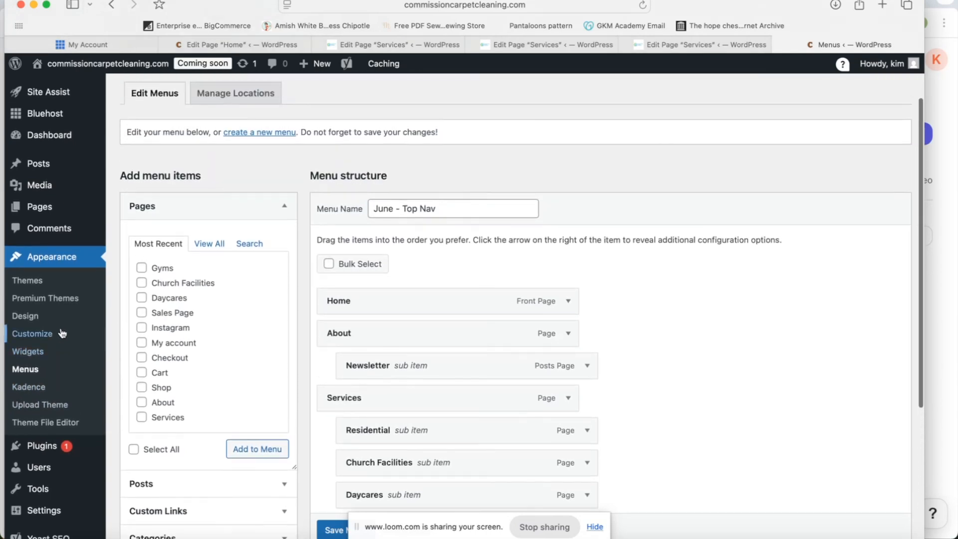
scroll(50, 325, "down", 1)
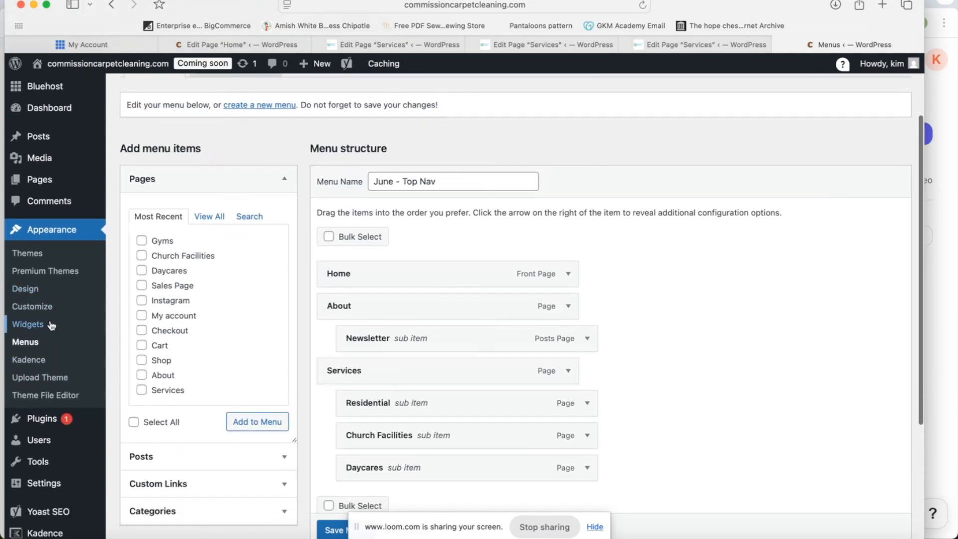
left_click(29, 325)
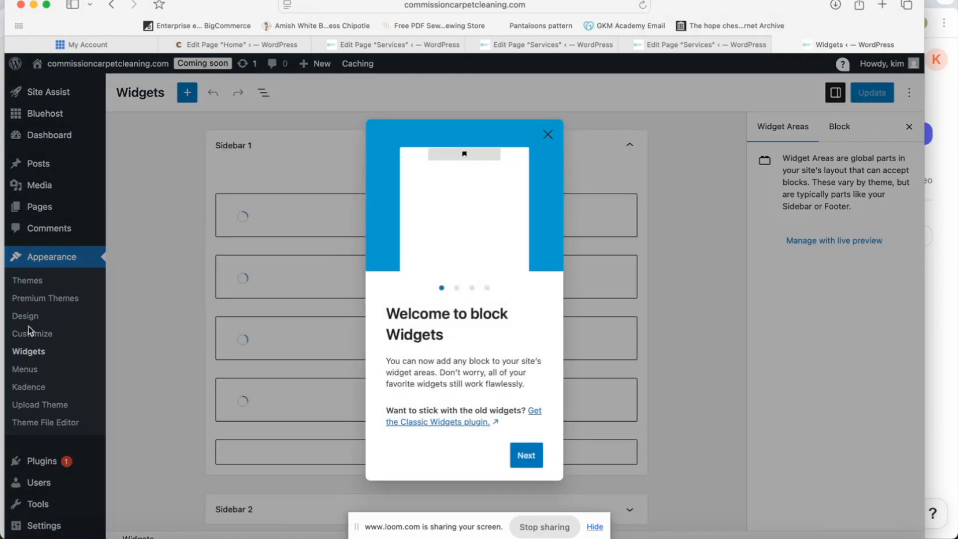
Step: Dismiss the block widgets welcome guide and delete the photo bio widget from Sidebar 1
left_click(548, 135)
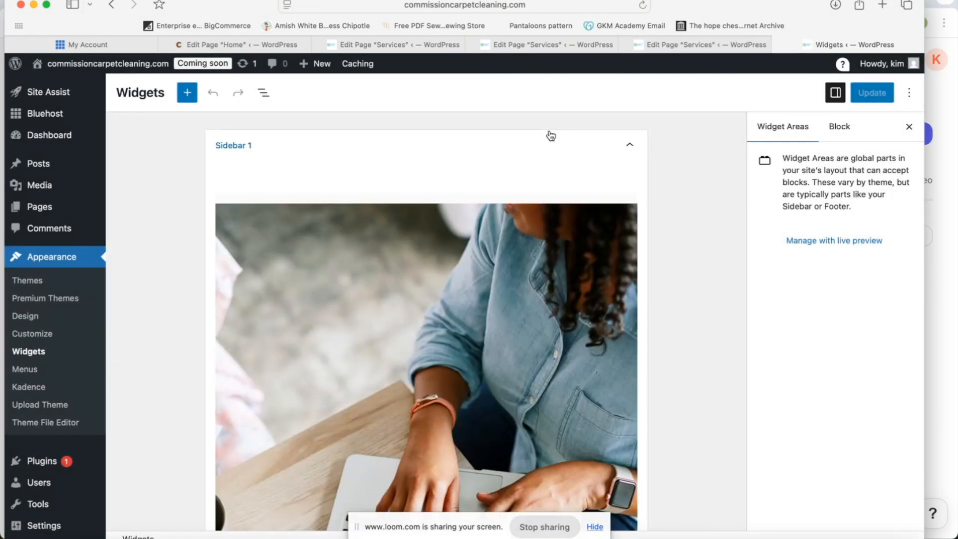
scroll(495, 307, "down", 10)
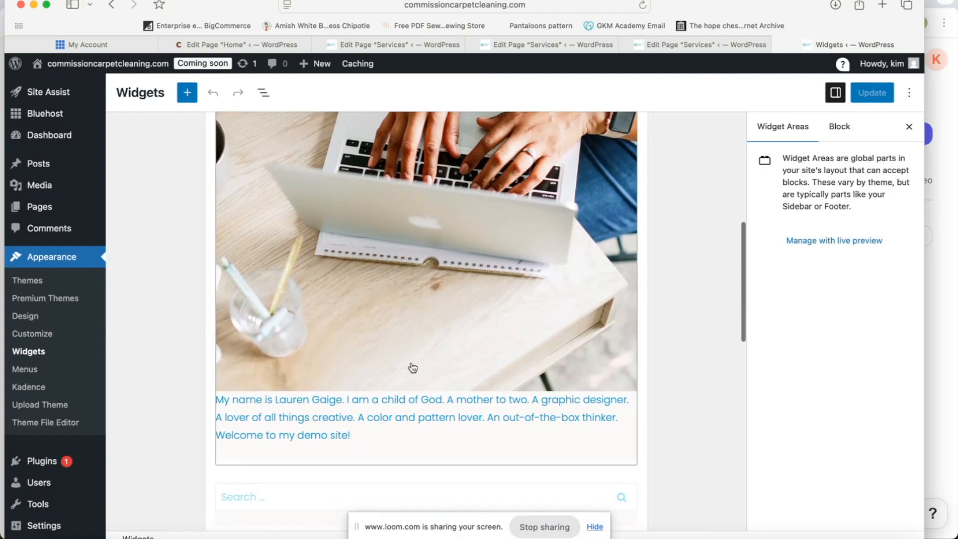
scroll(413, 368, "down", 1)
scroll(464, 247, "up", 5)
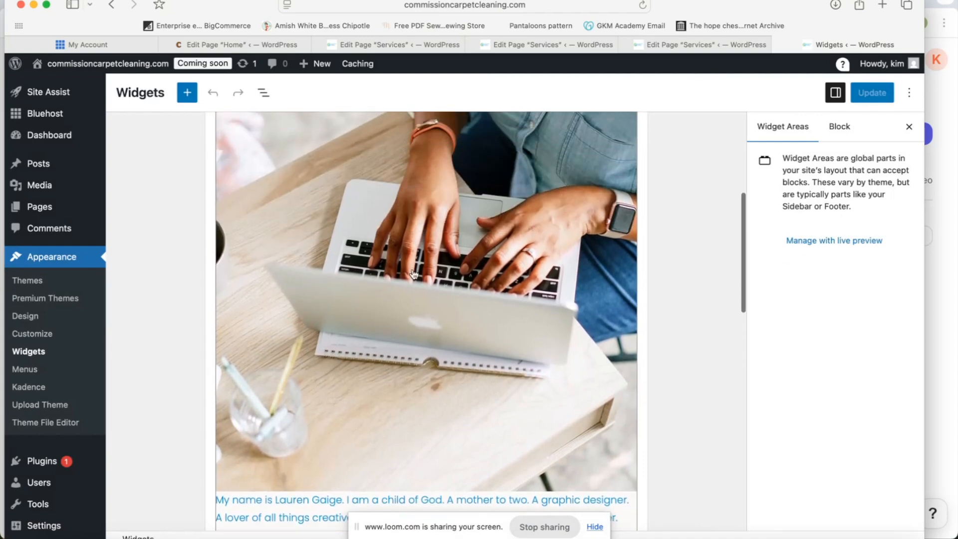
scroll(413, 274, "down", 15)
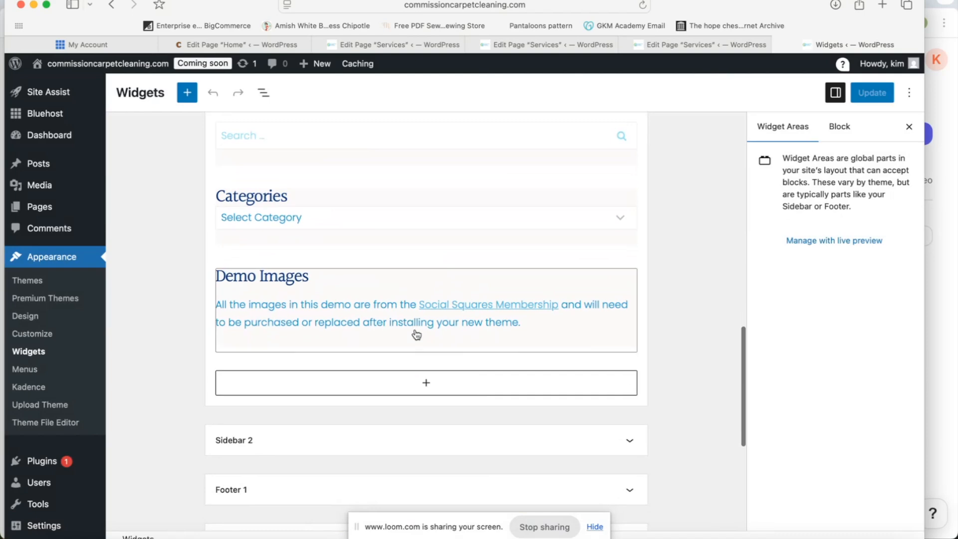
scroll(417, 334, "up", 15)
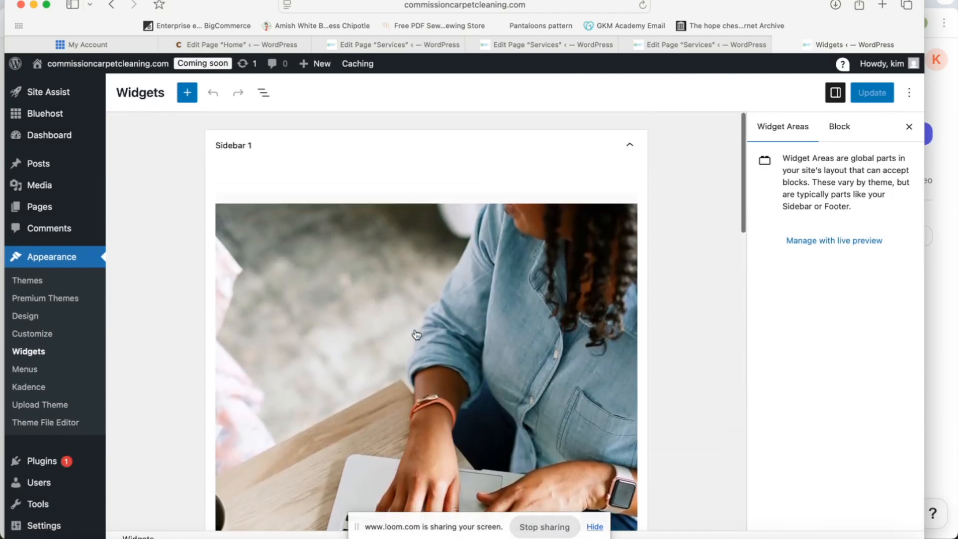
scroll(417, 334, "down", 1)
left_click(427, 294)
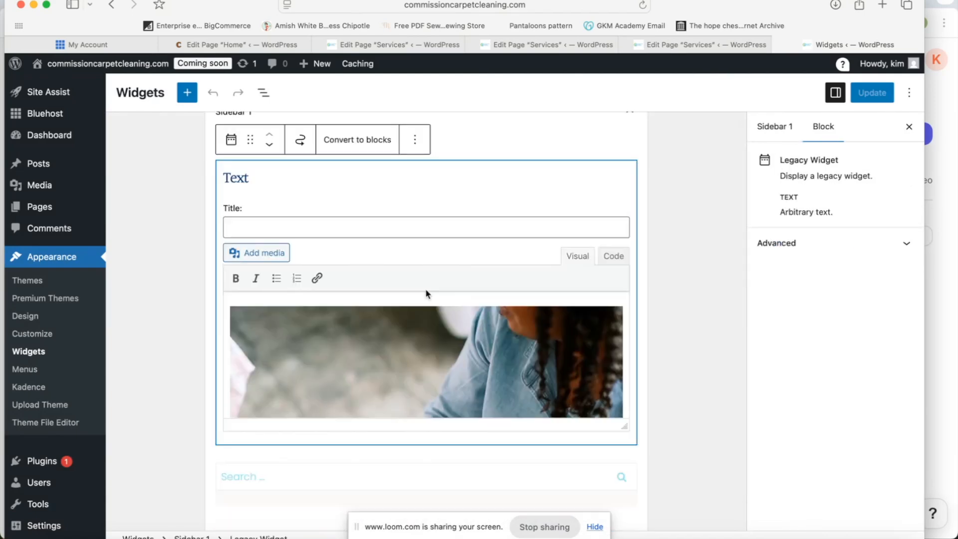
key("BackSpace")
Step: Delete the Search, Categories and Demo Images widgets and save the sidebar changes
scroll(425, 332, "up", 1)
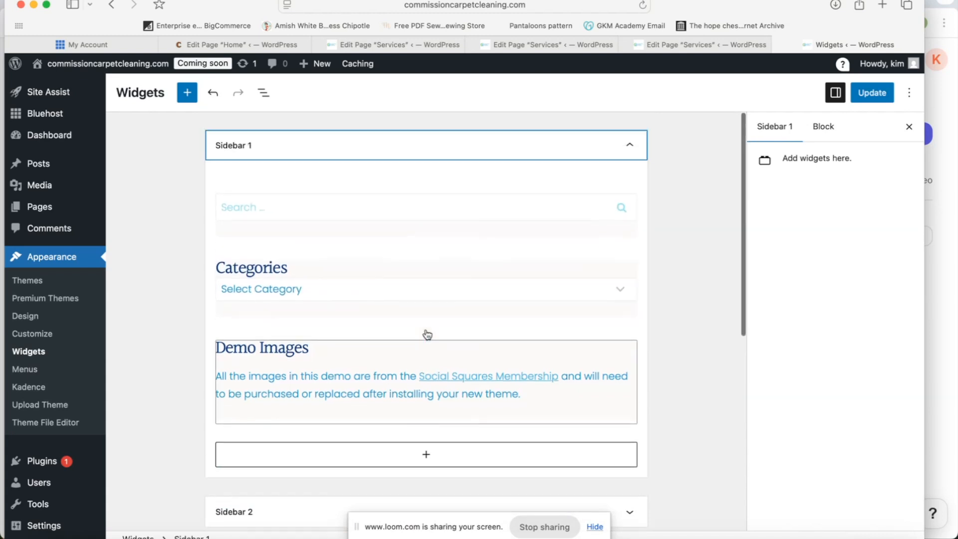
left_click(413, 227)
key("BackSpace")
left_click(375, 236)
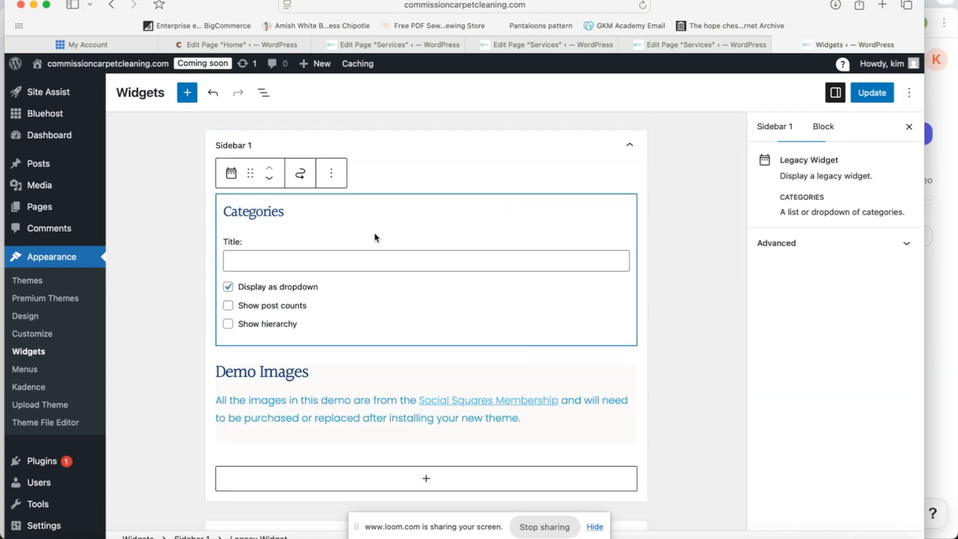
key("BackSpace")
left_click(332, 235)
key("BackSpace")
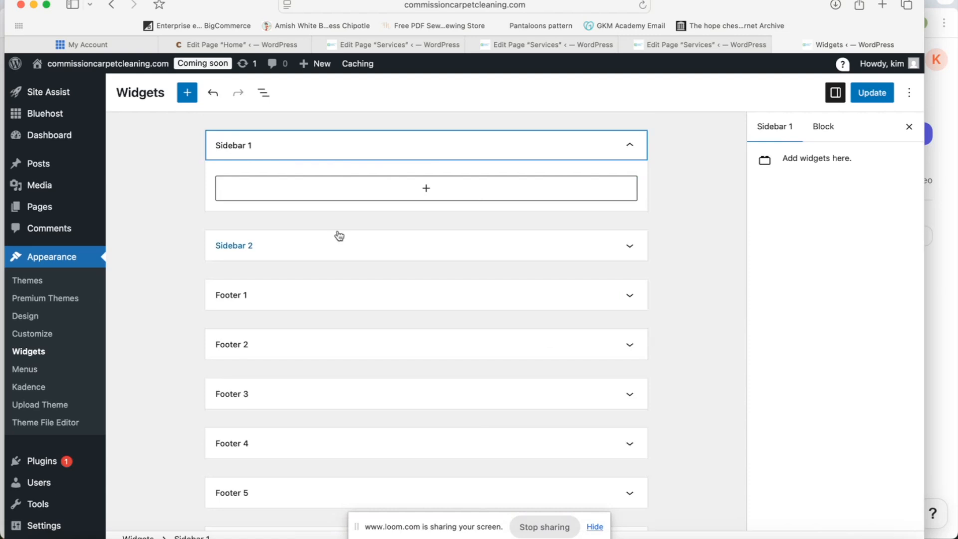
left_click(869, 94)
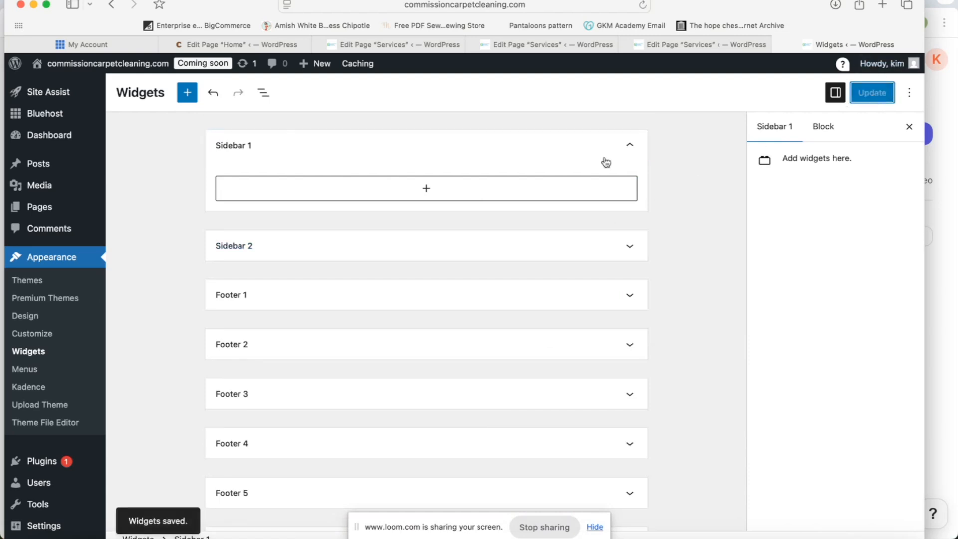
left_click(39, 207)
Step: Open the Newsletter page in the editor and preview it in a new tab
scroll(164, 315, "down", 5)
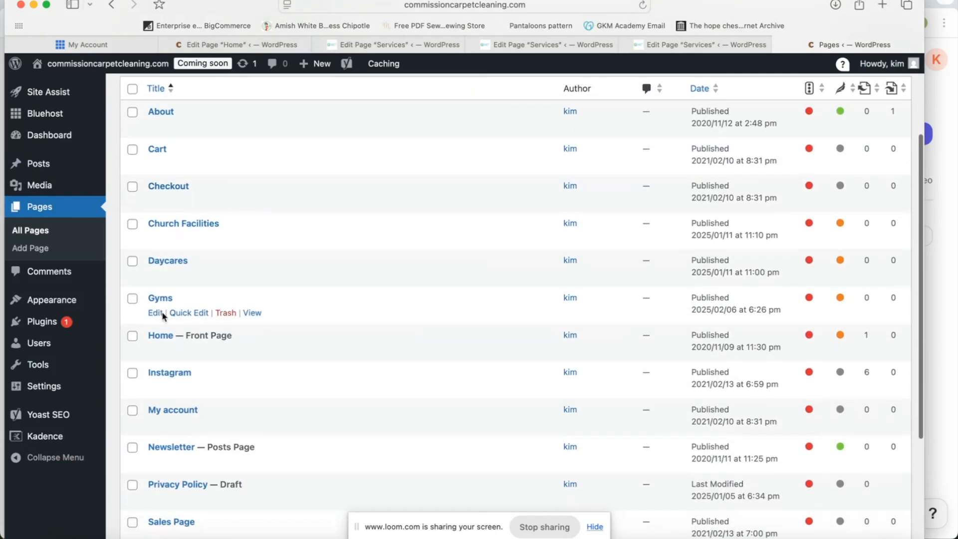
scroll(162, 315, "down", 3)
scroll(162, 317, "up", 2)
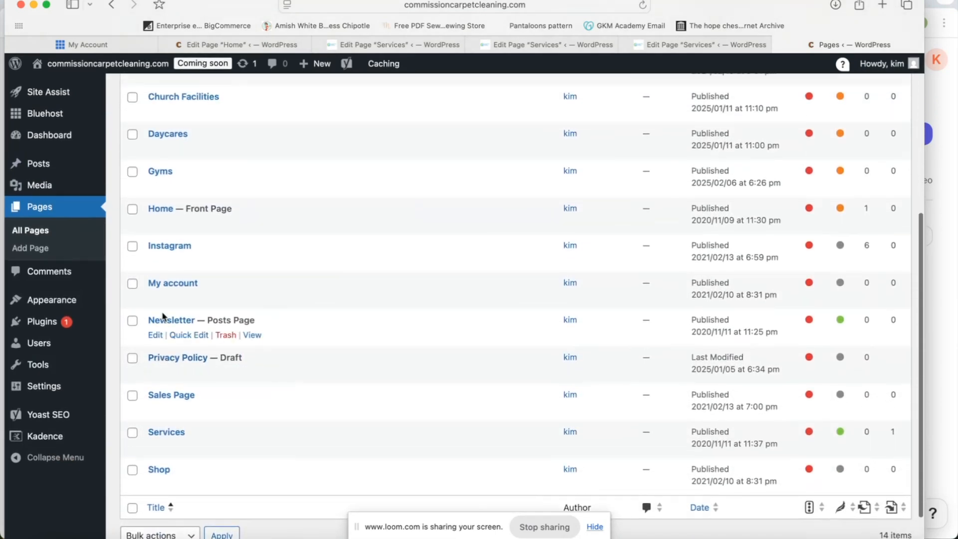
left_click(165, 321)
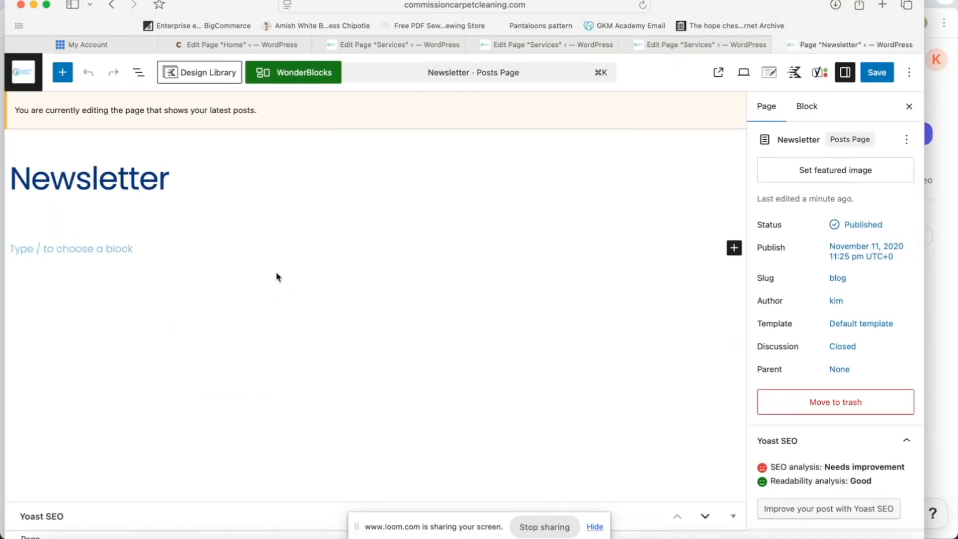
left_click(726, 74)
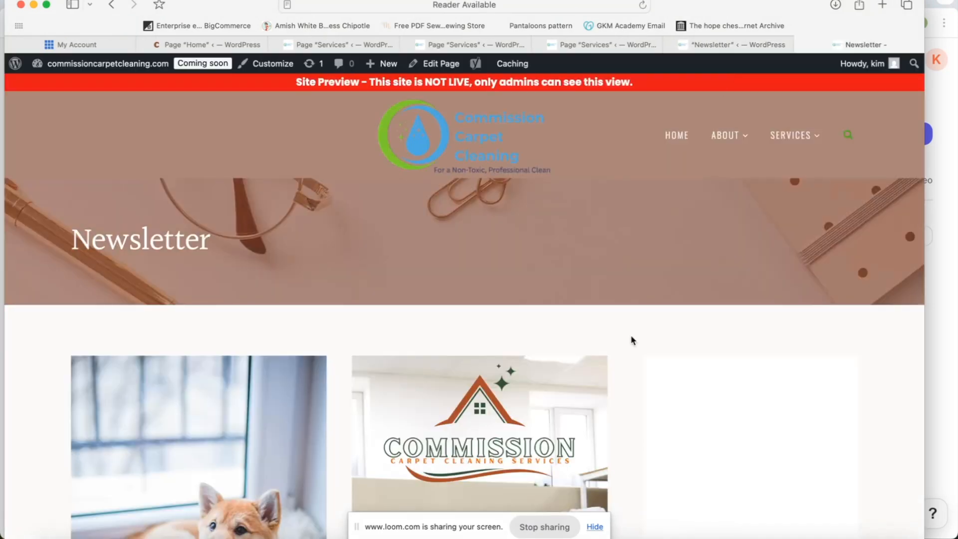
Step: Scroll through the Newsletter preview to check its empty right-hand column
scroll(647, 292, "down", 6)
scroll(716, 331, "down", 7)
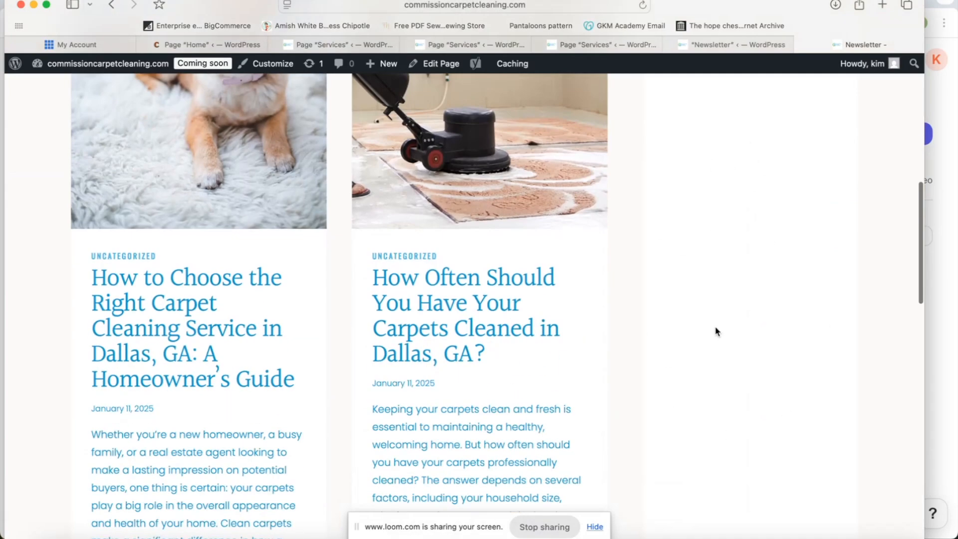
scroll(714, 200, "up", 10)
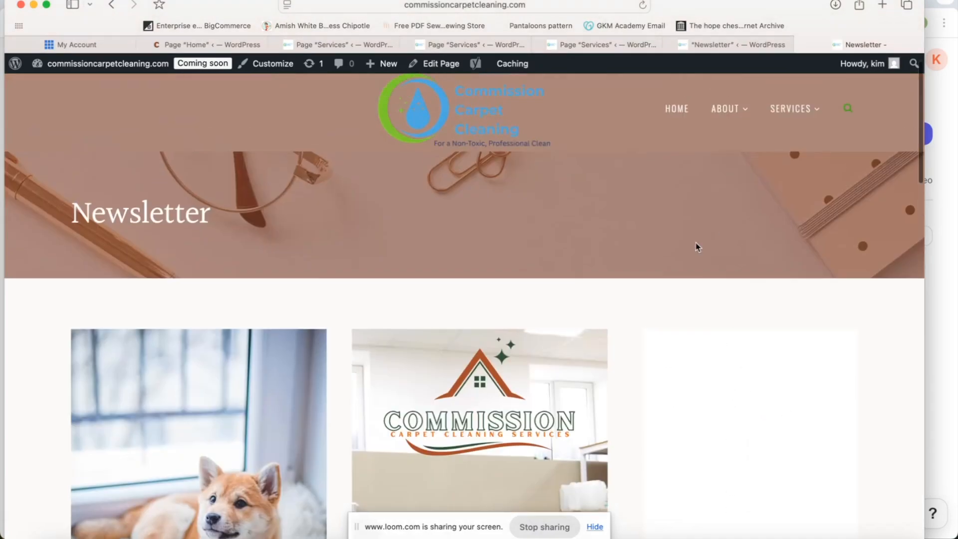
scroll(707, 434, "down", 5)
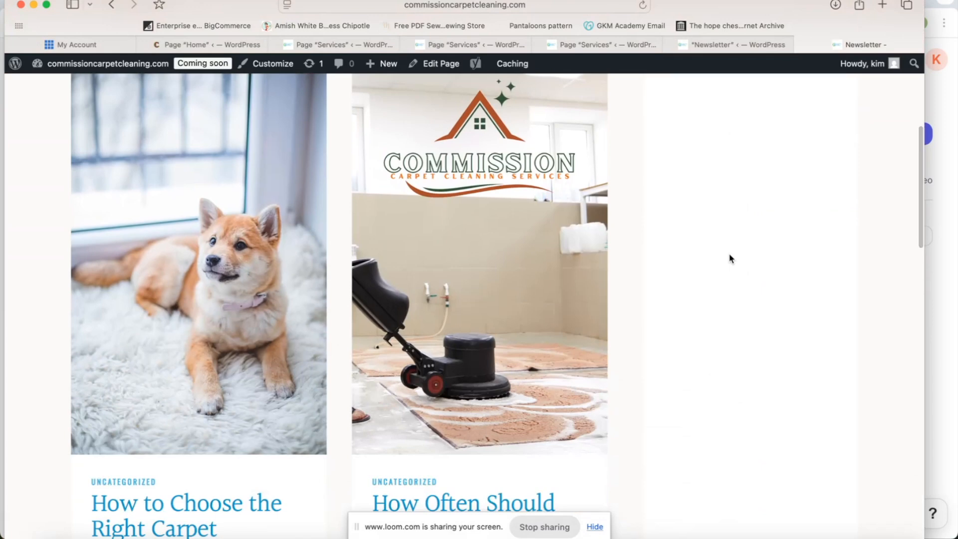
scroll(730, 258, "up", 2)
scroll(728, 257, "down", 13)
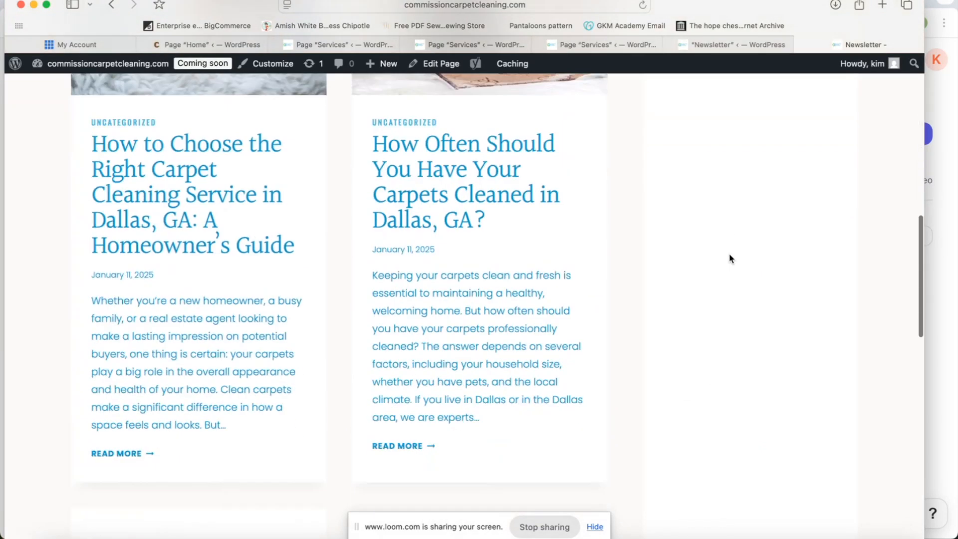
scroll(731, 224, "up", 8)
scroll(737, 343, "up", 2)
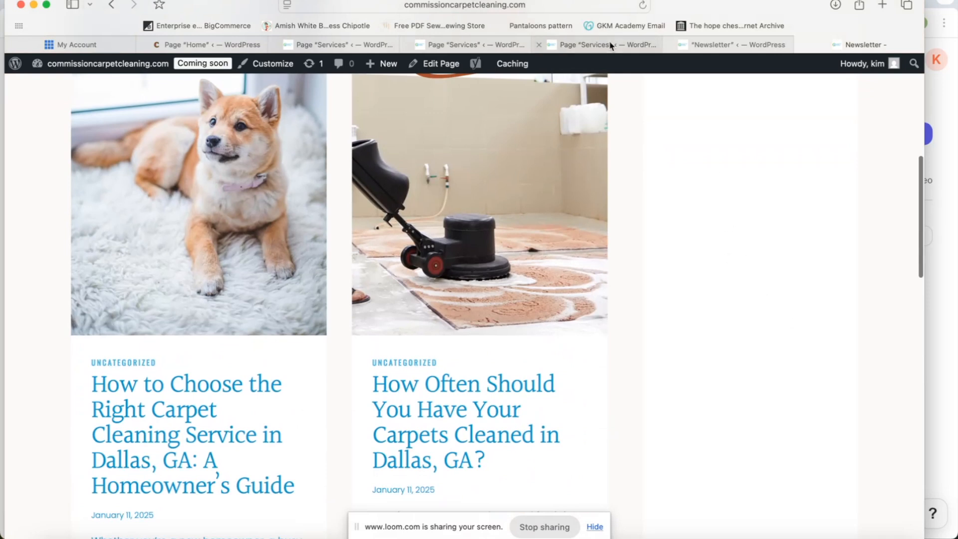
Step: Go back through the editor to Pages, visit the site's front end, and open Widgets
left_click(724, 45)
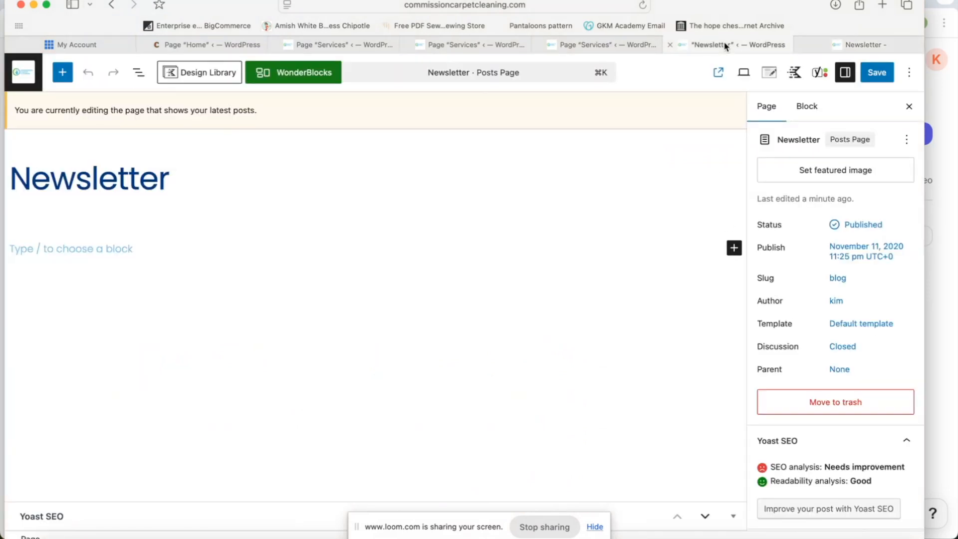
left_click(20, 76)
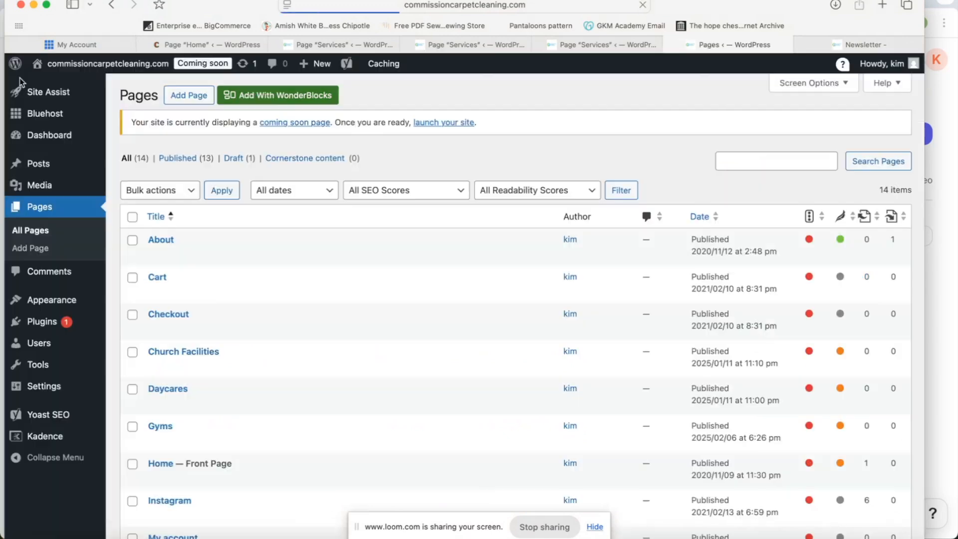
mouse_move(47, 327)
mouse_move(138, 69)
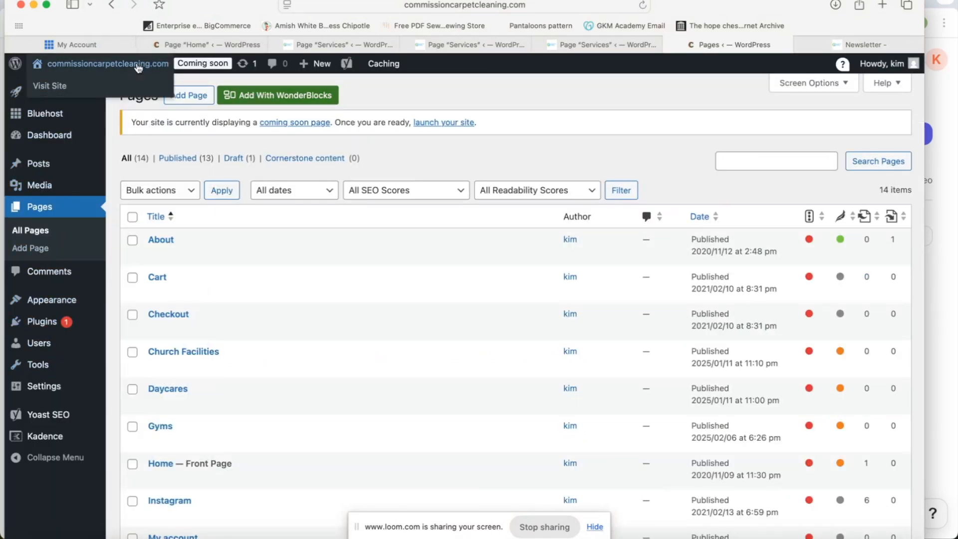
left_click(137, 63)
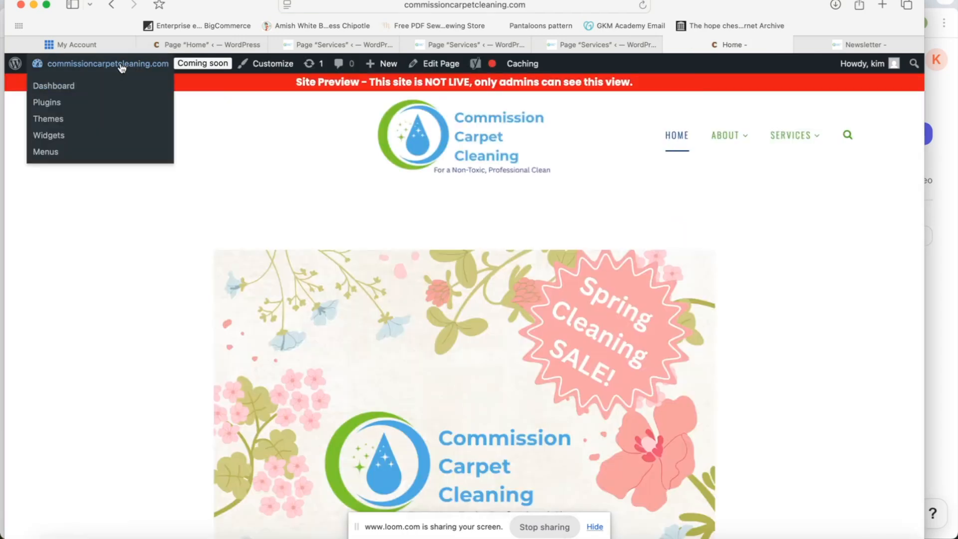
left_click(46, 136)
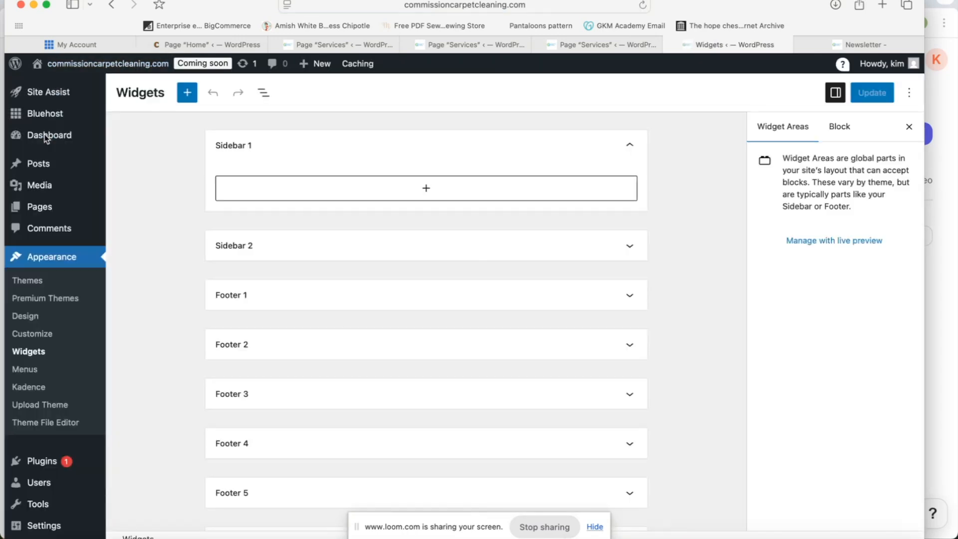
Step: Search Sidebar 1's block inserter for 'featured', then clear the empty search
left_click(426, 189)
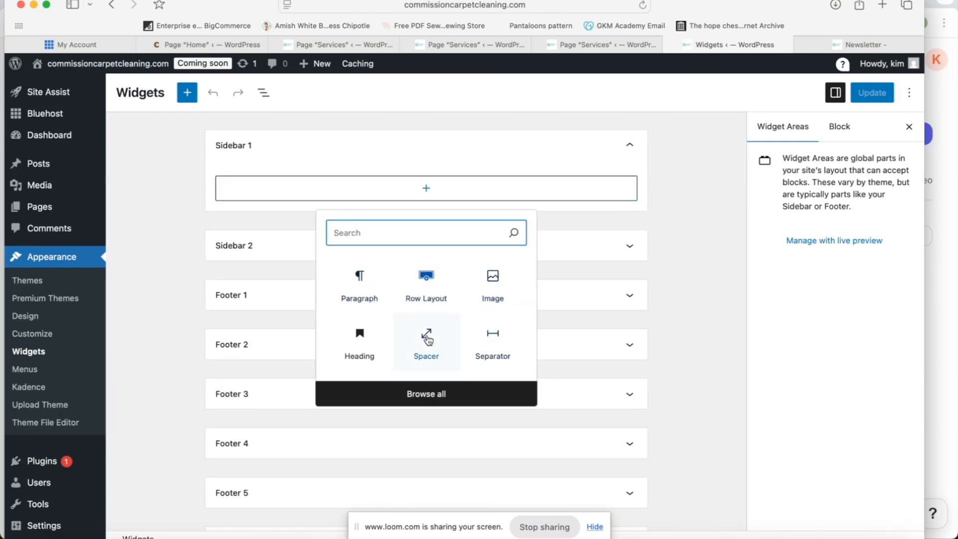
type("featured")
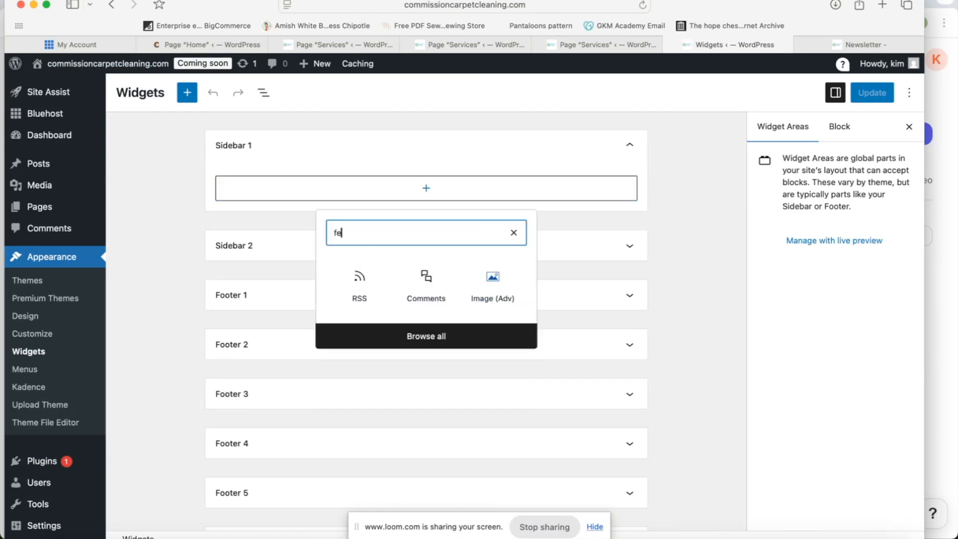
key("BackSpace")
key("BackSpace")
key("BackSpace")
key("BackSpace")
key("BackSpace")
key("BackSpace")
key("BackSpace")
key("BackSpace")
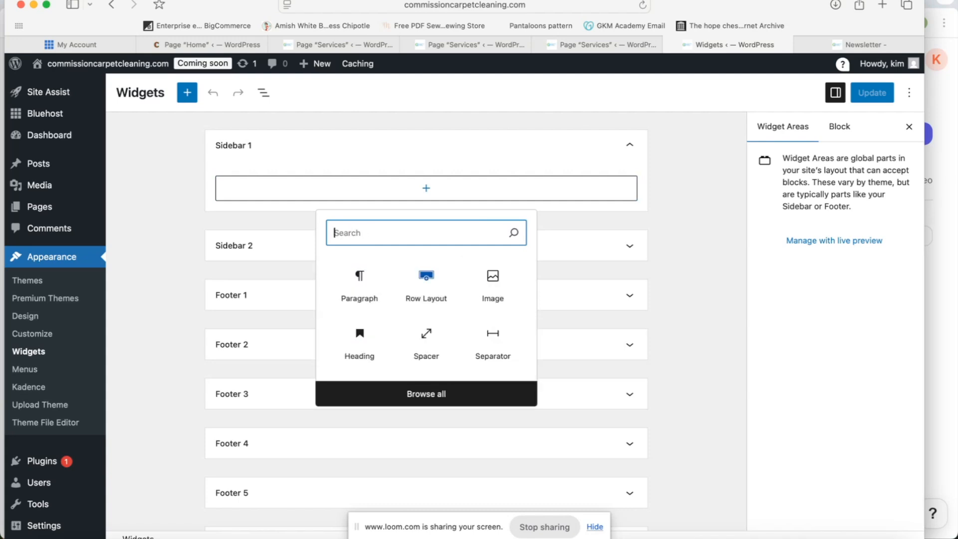
scroll(513, 190, "down", 3)
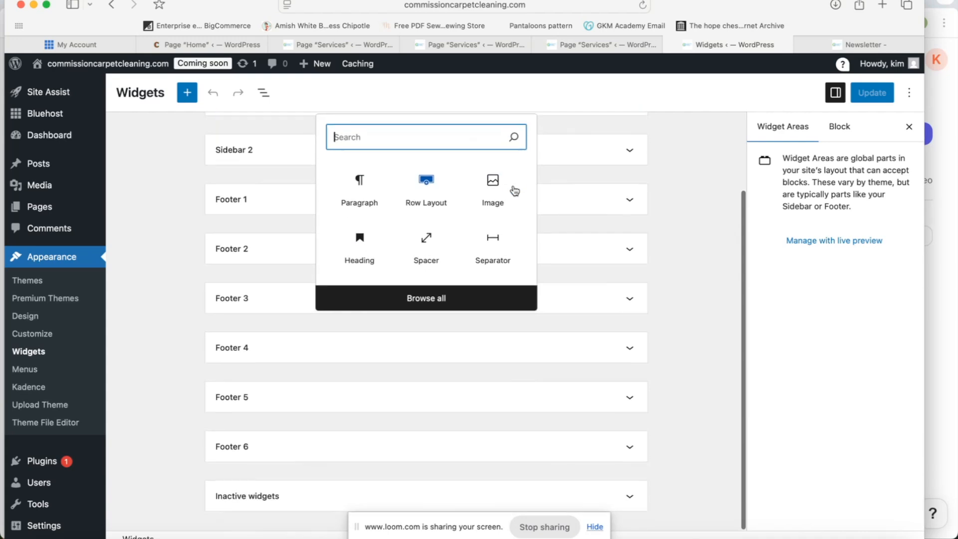
Step: Expand the Inactive widgets area and select its search widget
left_click(630, 498)
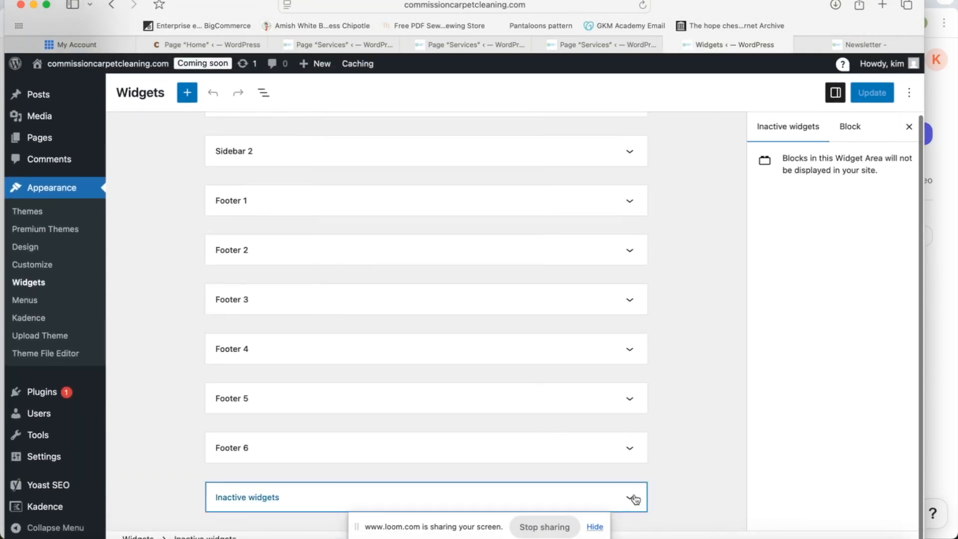
scroll(463, 398, "down", 5)
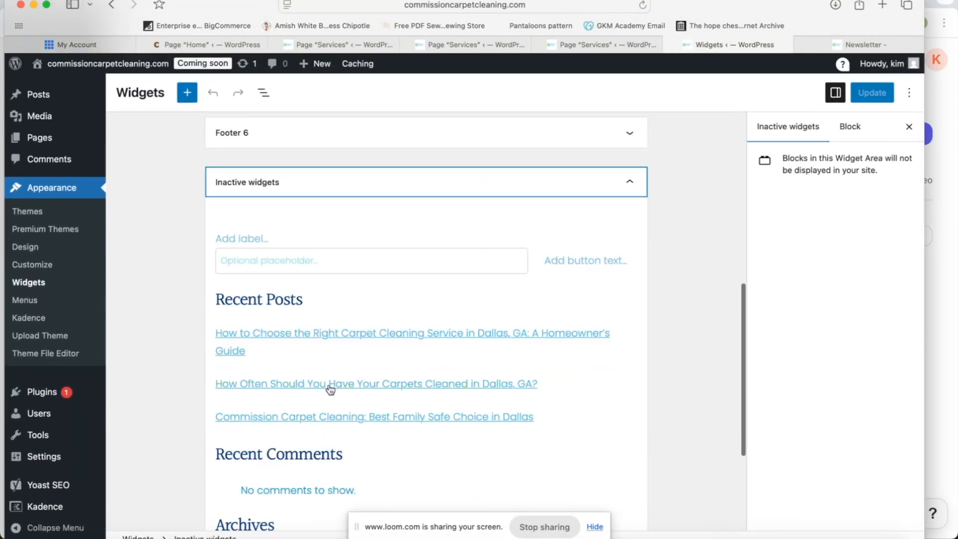
scroll(329, 389, "down", 4)
scroll(329, 390, "up", 5)
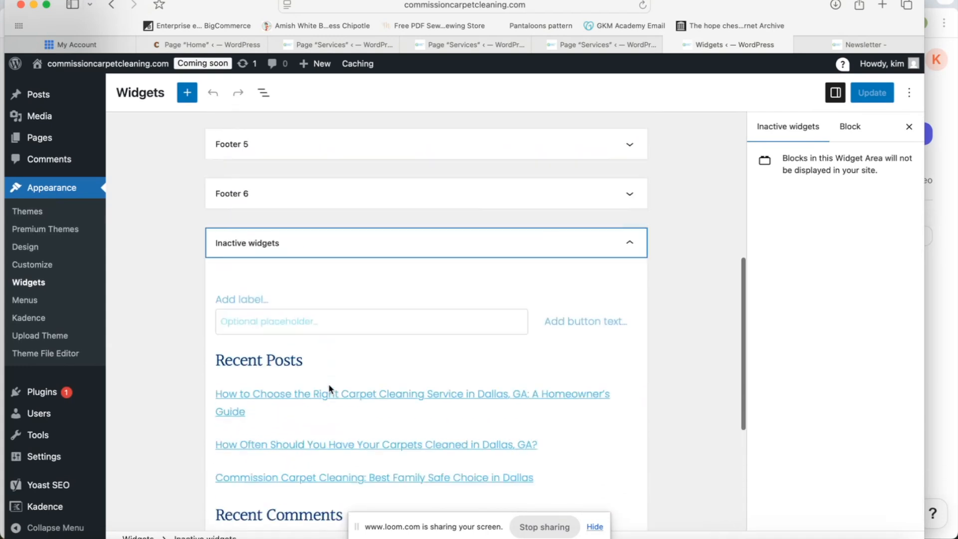
scroll(329, 388, "up", 1)
scroll(259, 419, "down", 2)
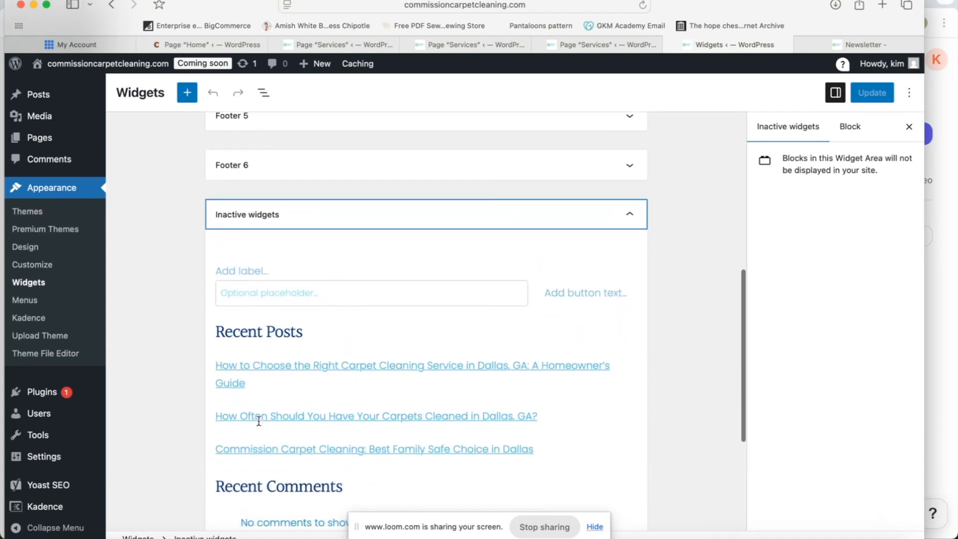
left_click(235, 275)
scroll(319, 322, "up", 15)
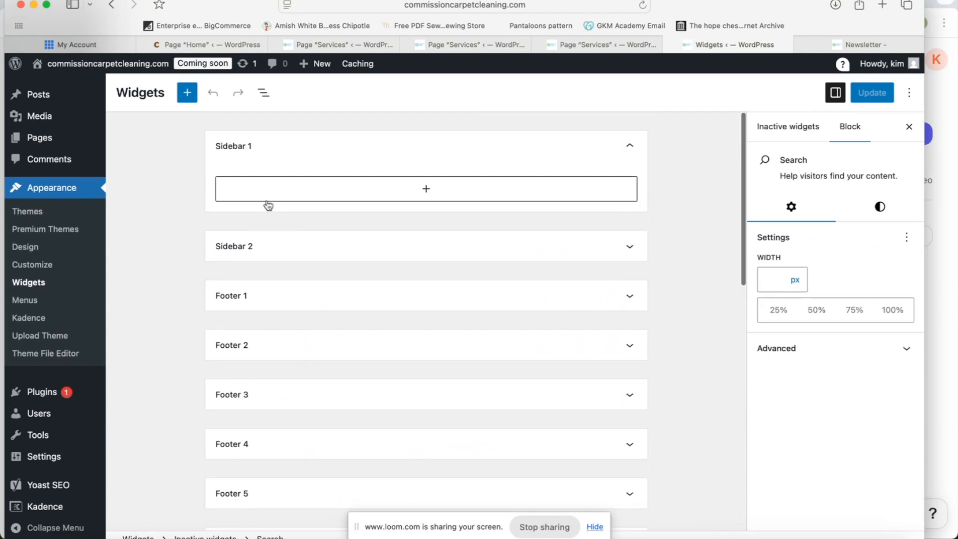
Step: Add a Latest Posts block to Sidebar 1 via a 'recent' search and save
left_click(421, 196)
type("recent")
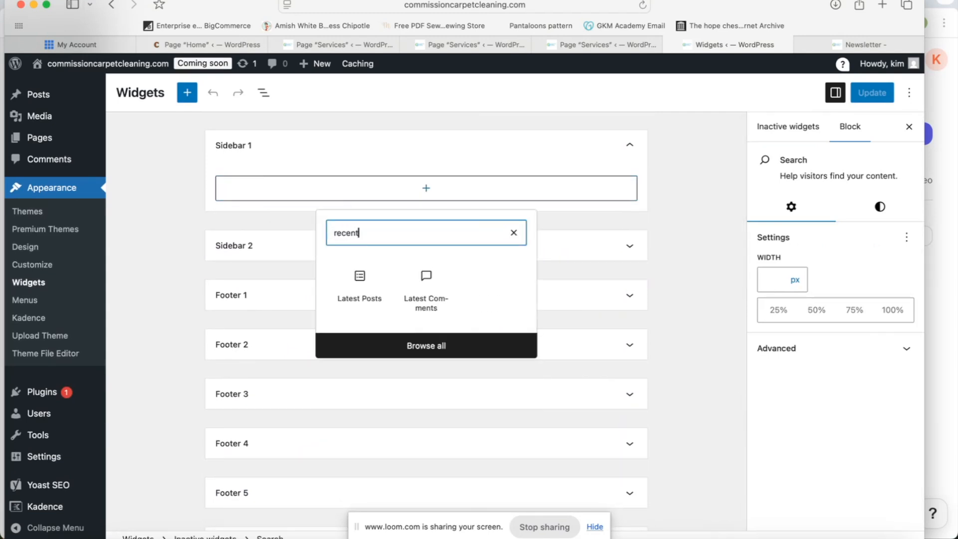
left_click(362, 281)
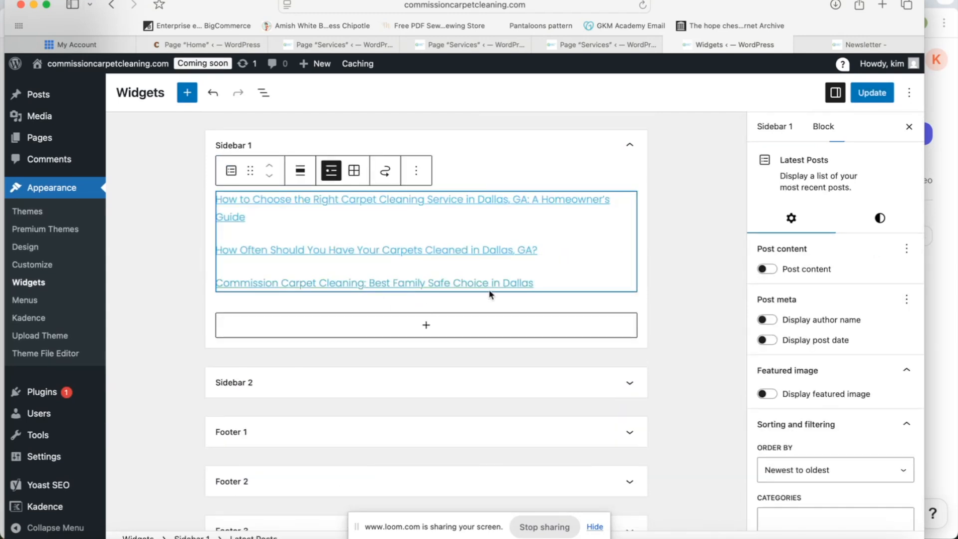
left_click(872, 98)
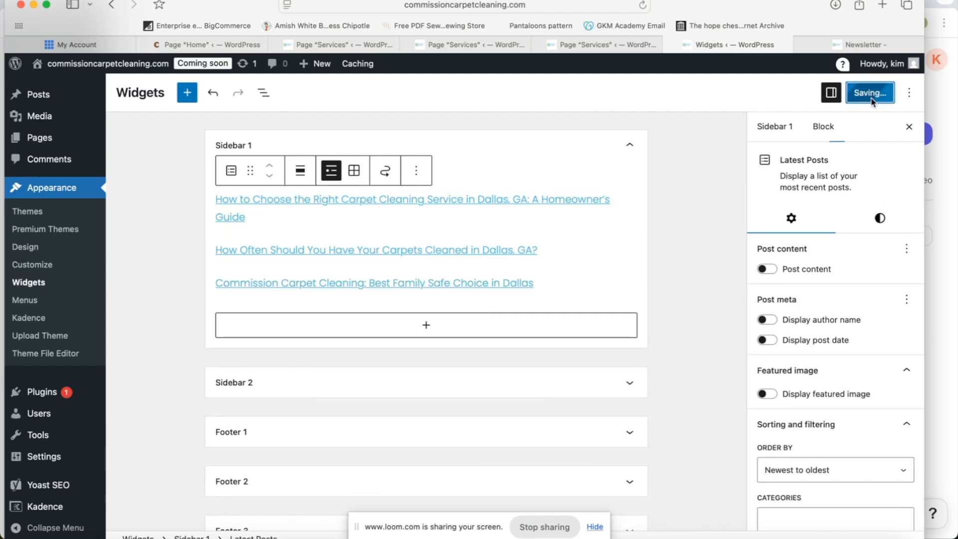
left_click(852, 45)
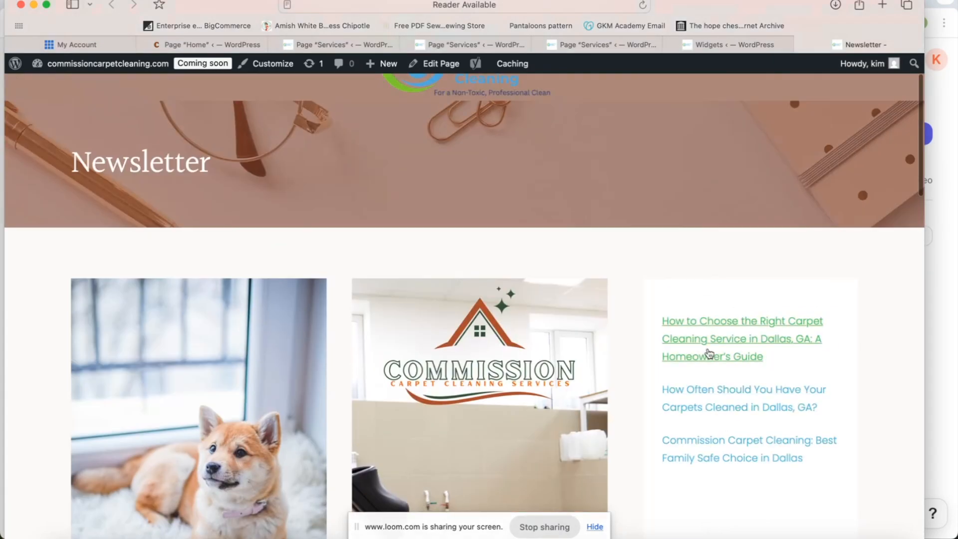
Step: Check the three recent posts in the live Newsletter sidebar, then go back to Widgets
scroll(712, 451, "down", 5)
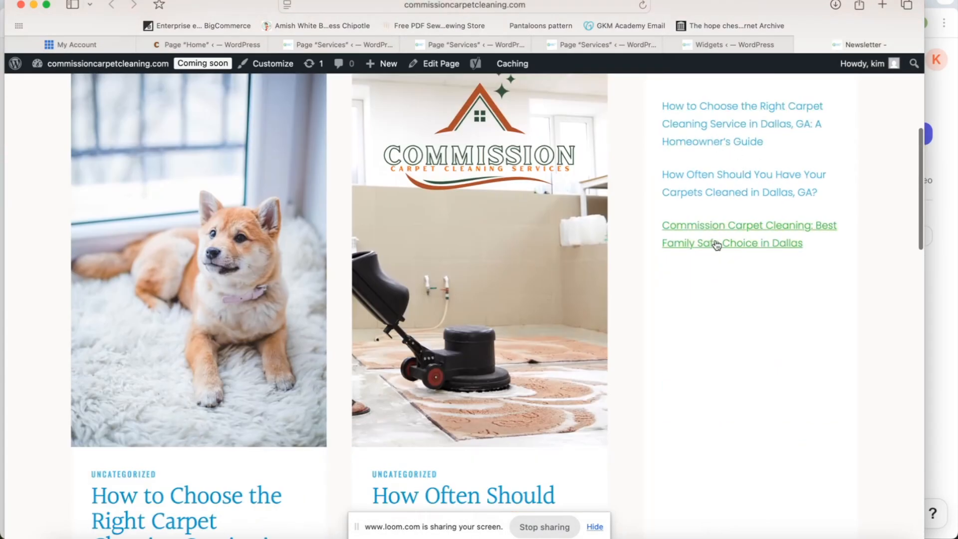
scroll(717, 246, "down", 4)
scroll(717, 246, "down", 5)
scroll(315, 390, "up", 15)
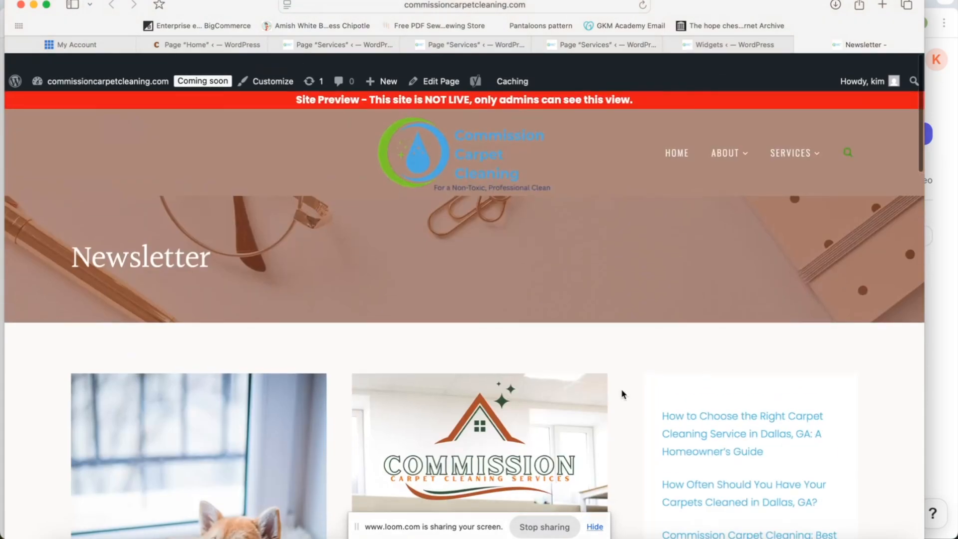
scroll(698, 274, "down", 3)
scroll(699, 368, "down", 2)
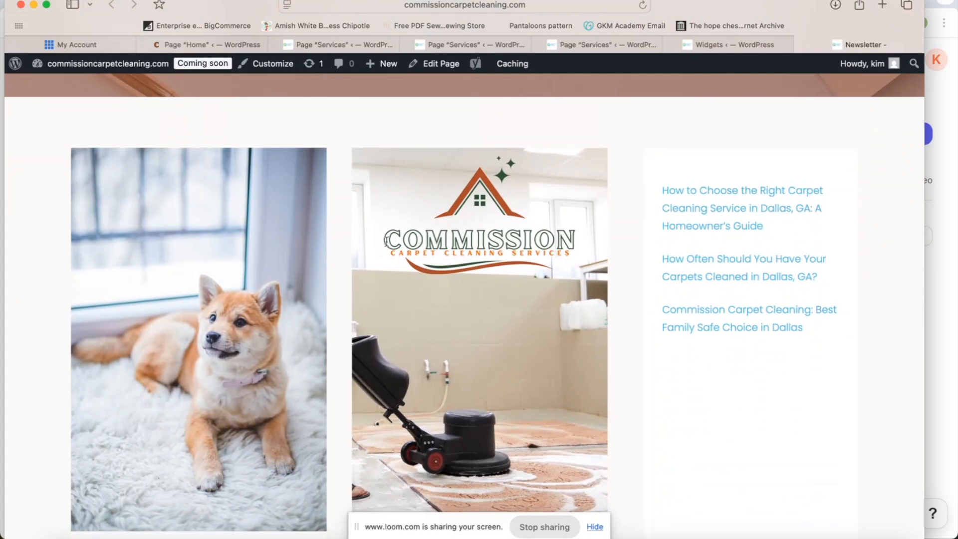
scroll(413, 412, "down", 3)
scroll(434, 328, "down", 1)
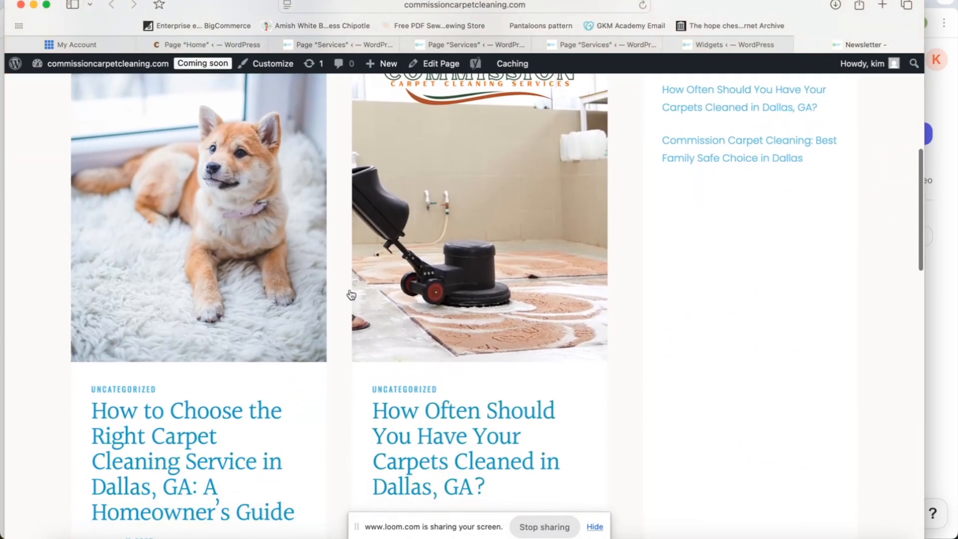
scroll(351, 367, "up", 2)
scroll(351, 367, "up", 3)
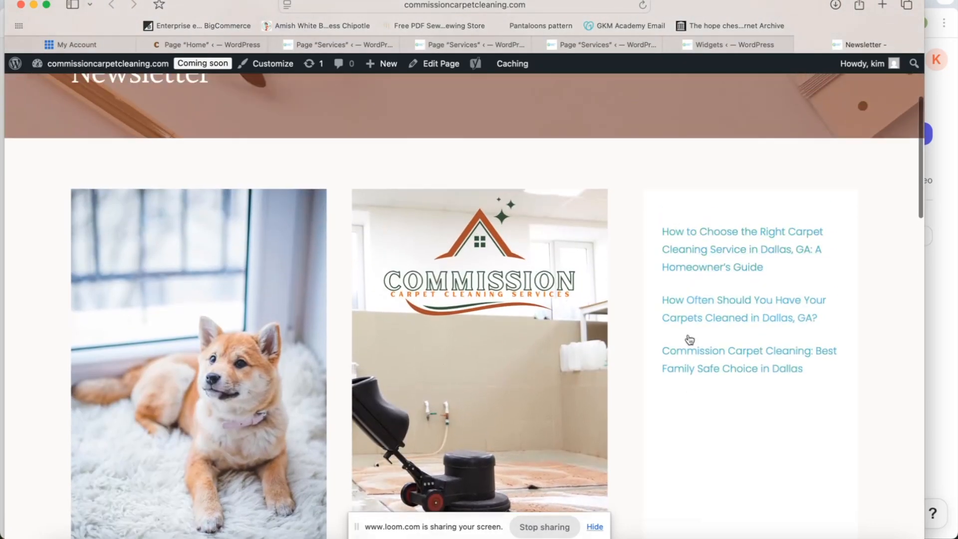
scroll(687, 374, "down", 5)
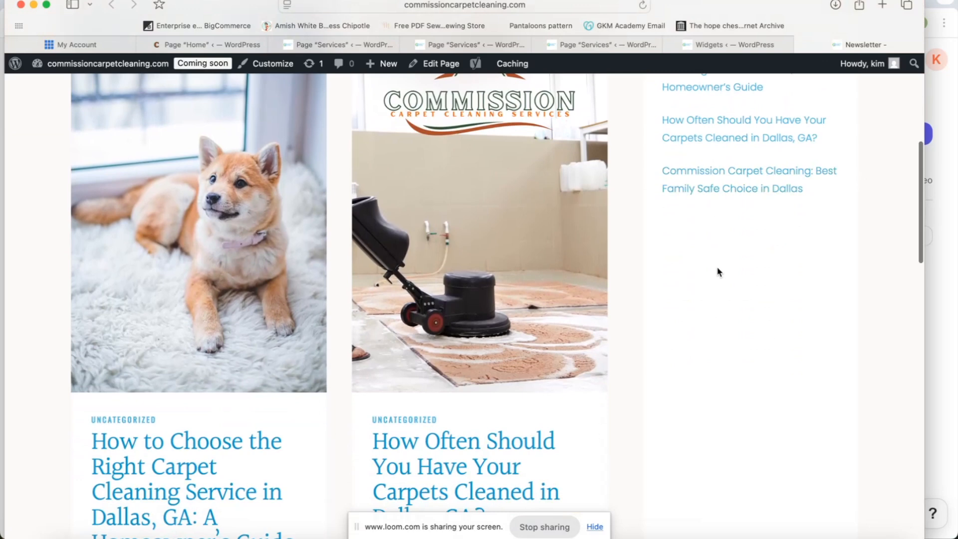
left_click(732, 47)
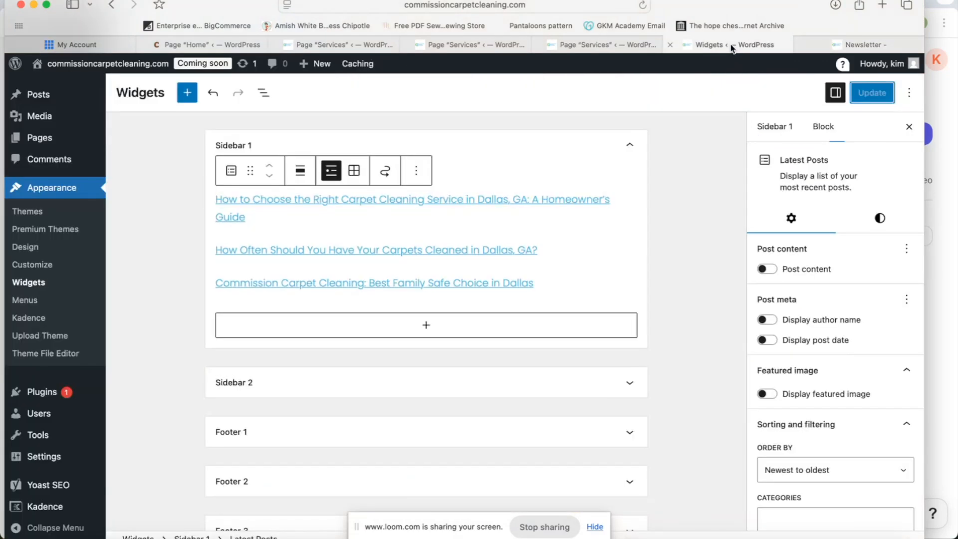
Step: Try the Latest Posts block options, toggling post dates on and off again
left_click(414, 175)
left_click(415, 175)
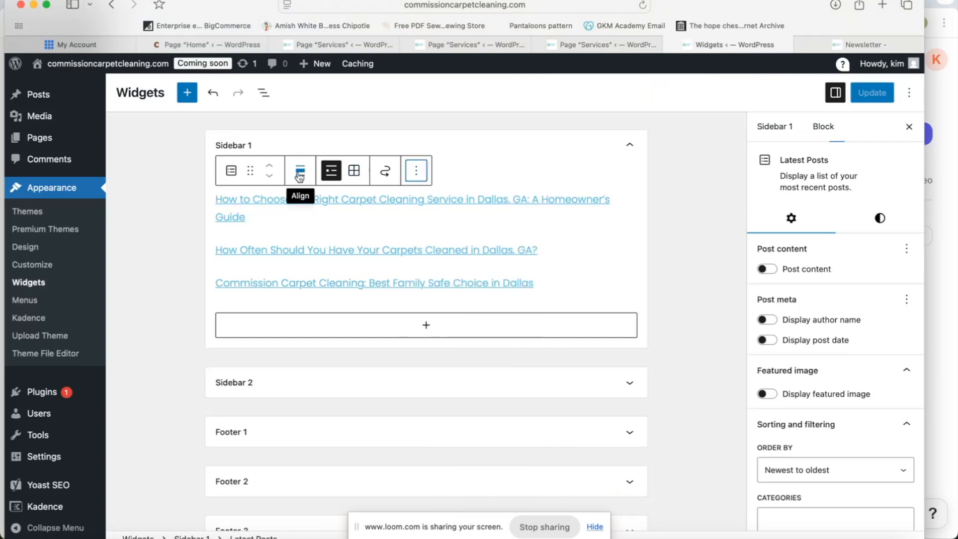
scroll(822, 181, "up", 1)
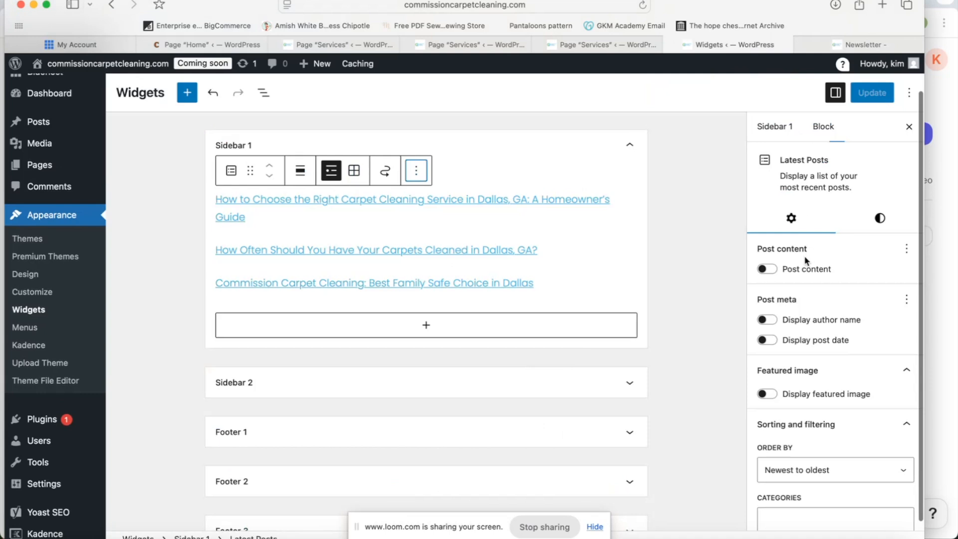
scroll(827, 270, "down", 1)
scroll(827, 269, "down", 1)
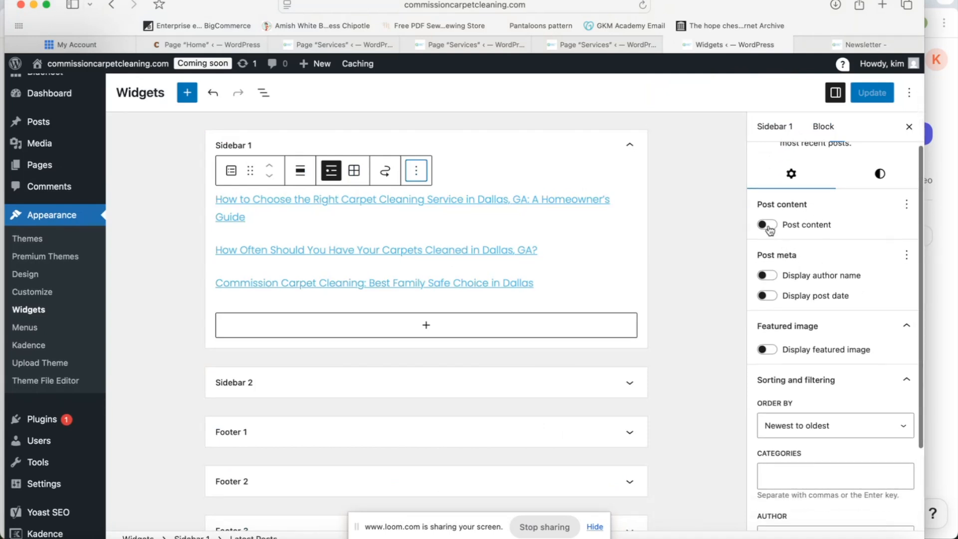
left_click(770, 298)
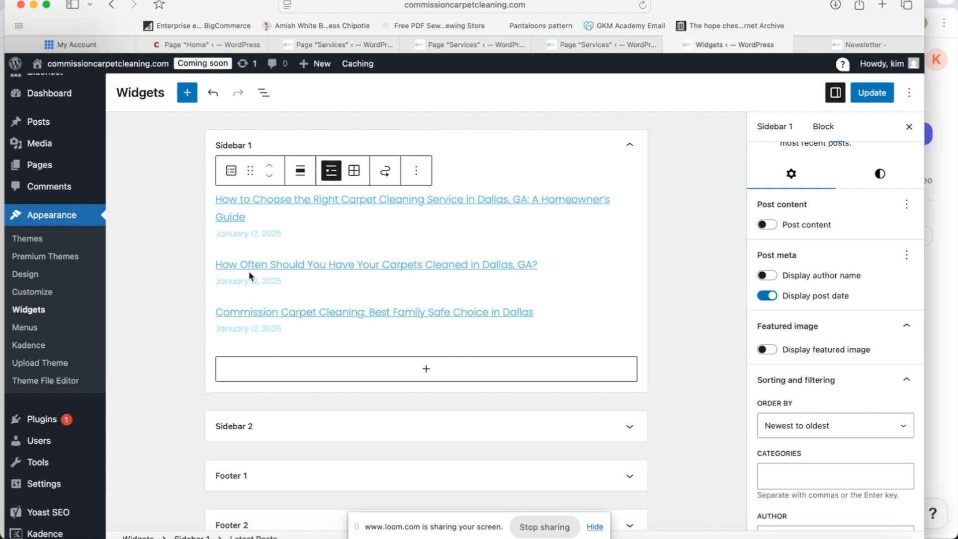
left_click(771, 296)
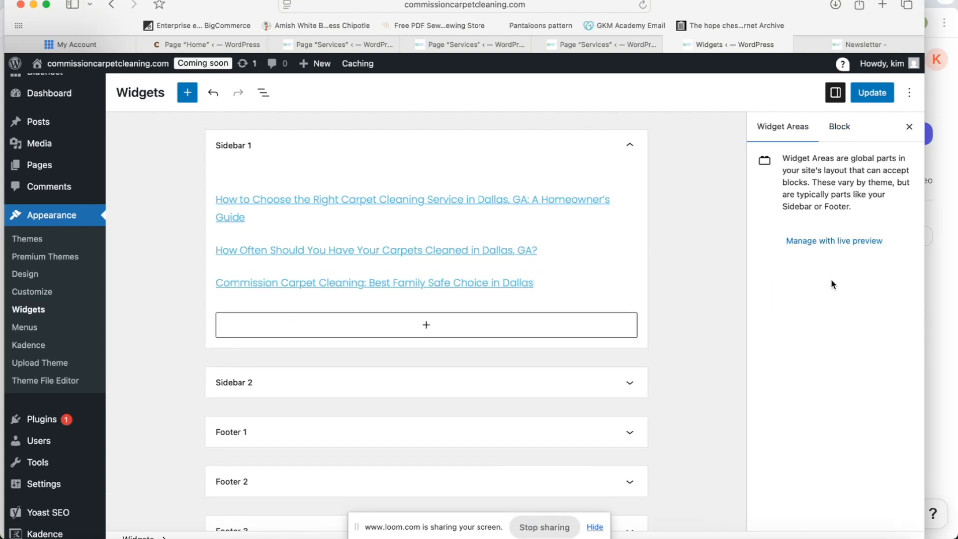
Step: Select the Latest Posts block's settings and keep newest-to-oldest ordering
left_click(534, 152)
left_click(829, 131)
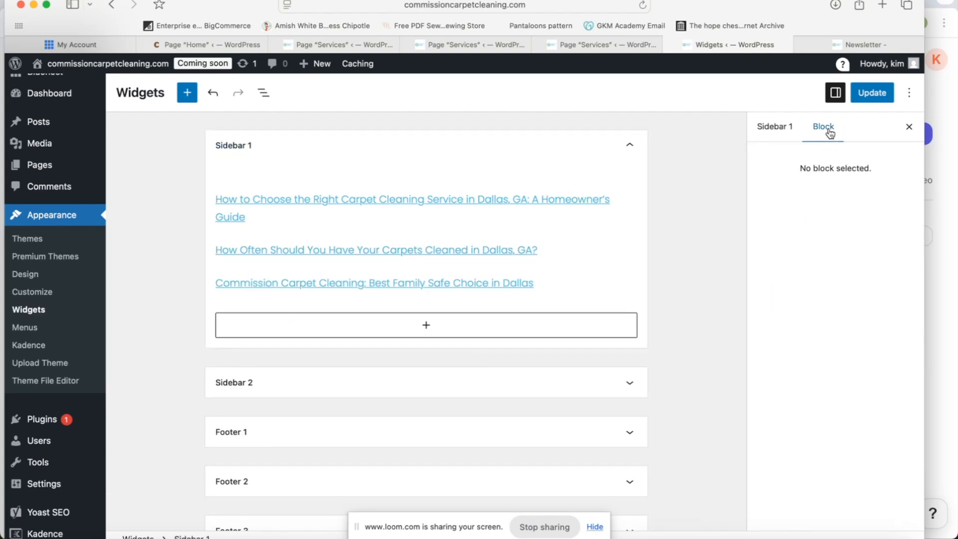
left_click(432, 221)
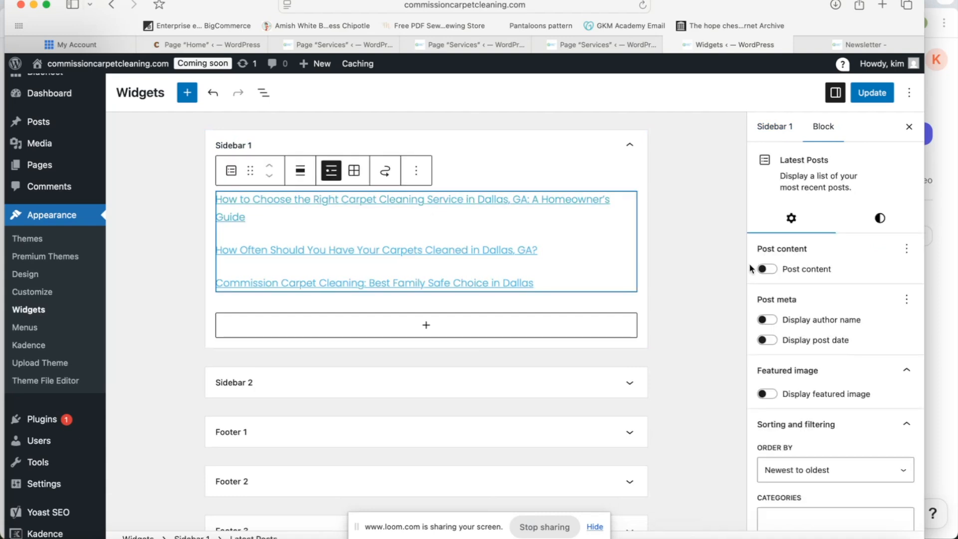
scroll(785, 365, "down", 3)
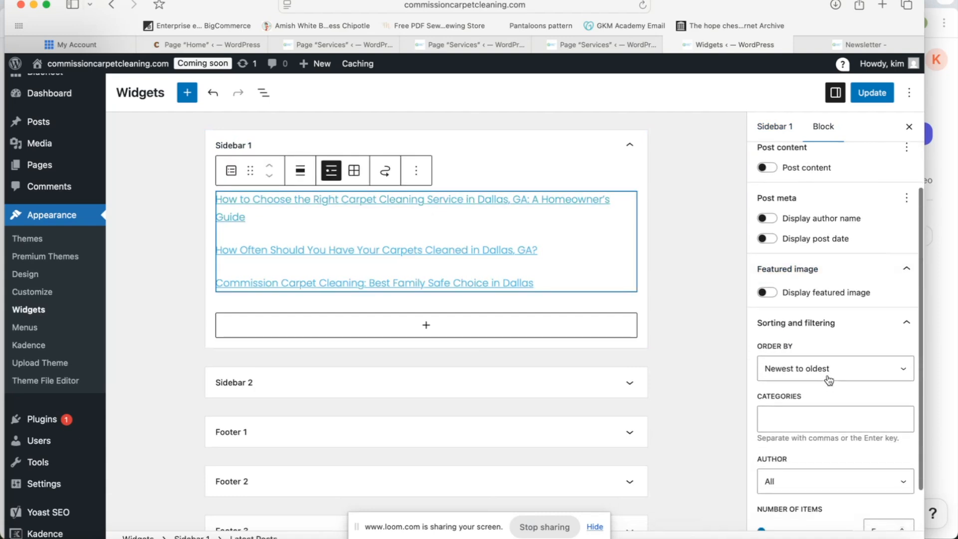
scroll(829, 380, "down", 2)
left_click(818, 319)
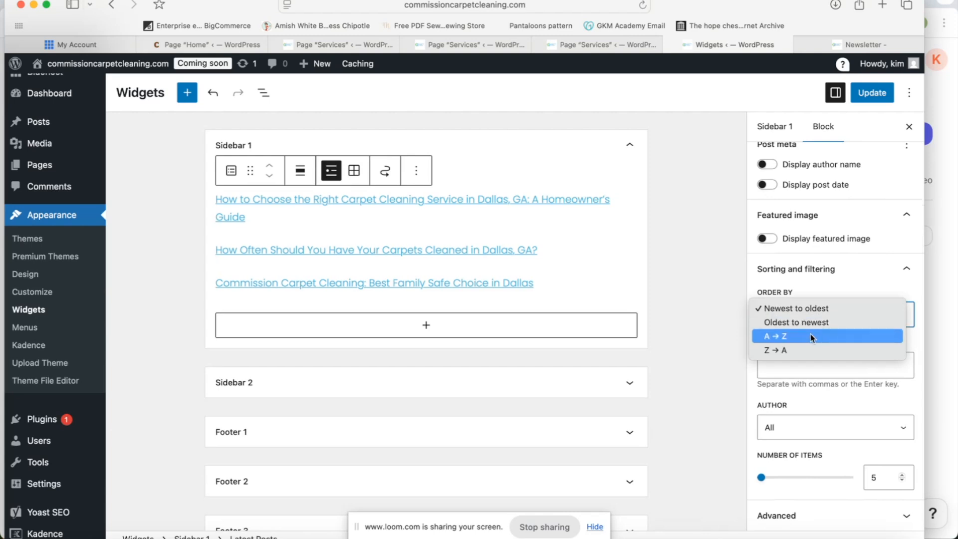
left_click(799, 309)
scroll(807, 360, "down", 1)
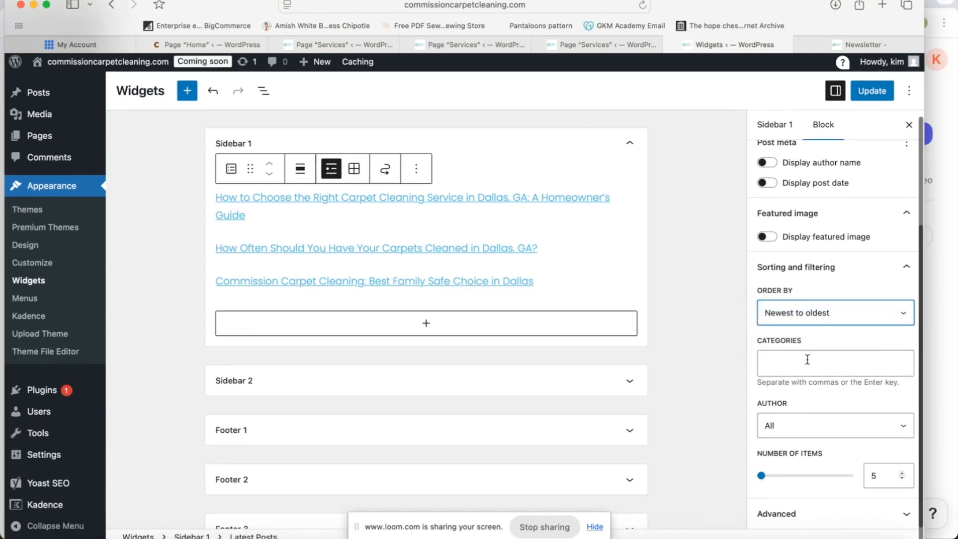
left_click(807, 359)
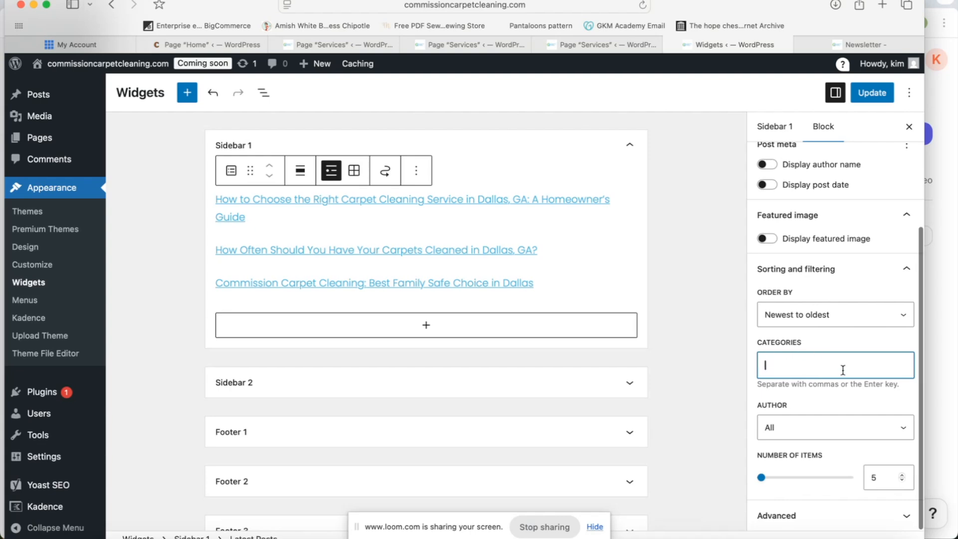
Step: After comparing with the live site, set Number of Items to 7 and save
left_click(856, 44)
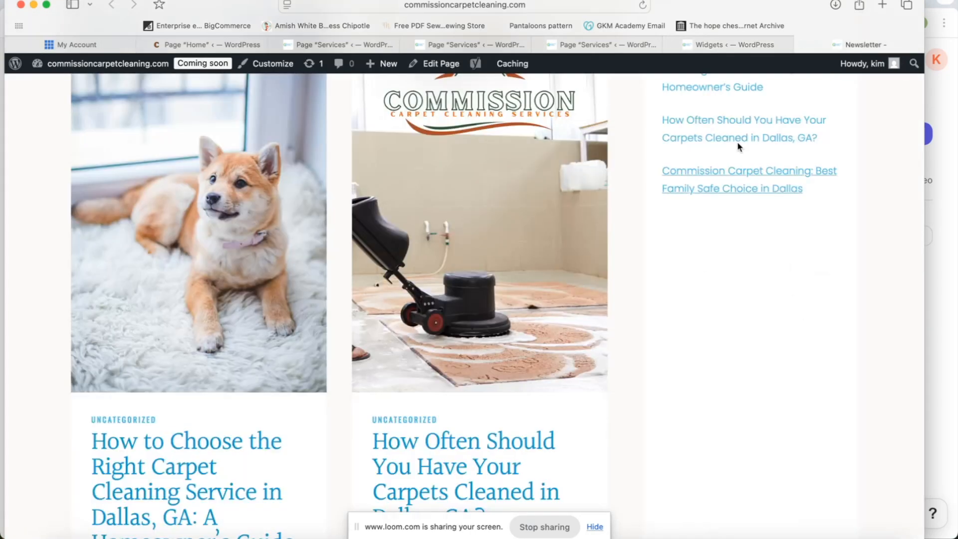
left_click(735, 46)
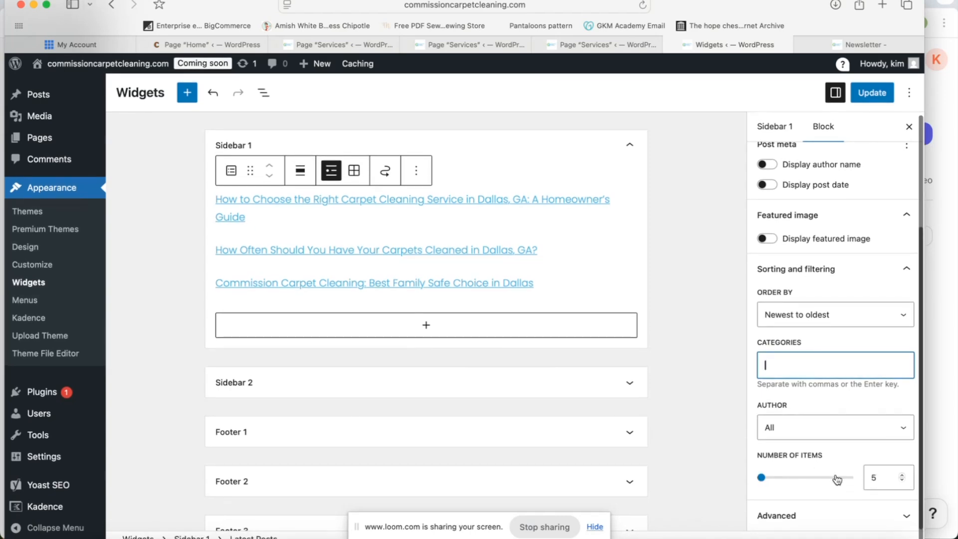
left_click(862, 46)
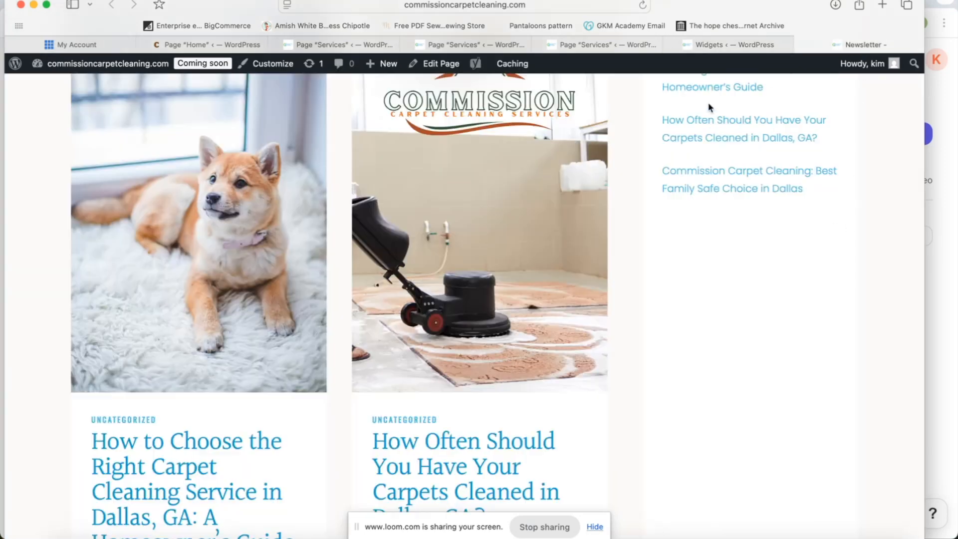
left_click(749, 44)
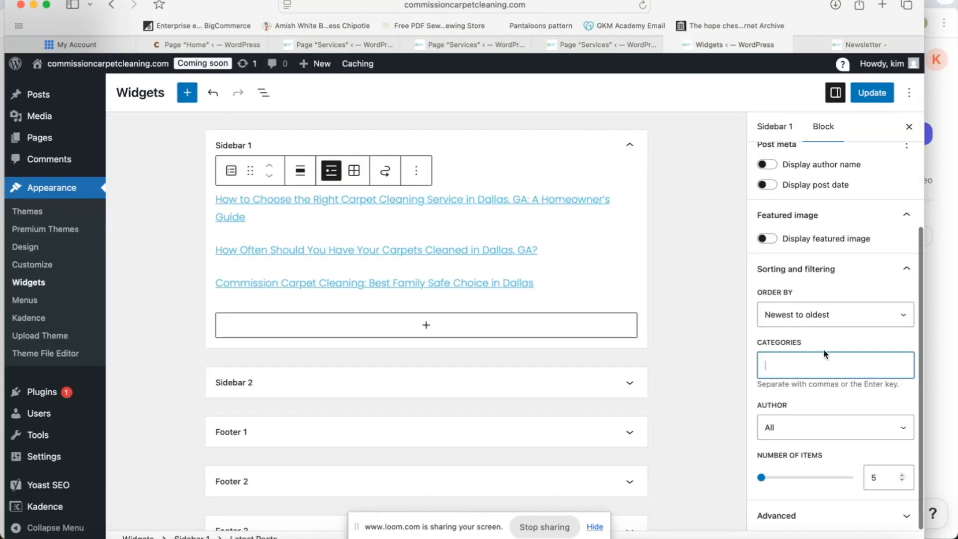
left_click(872, 479)
type("7")
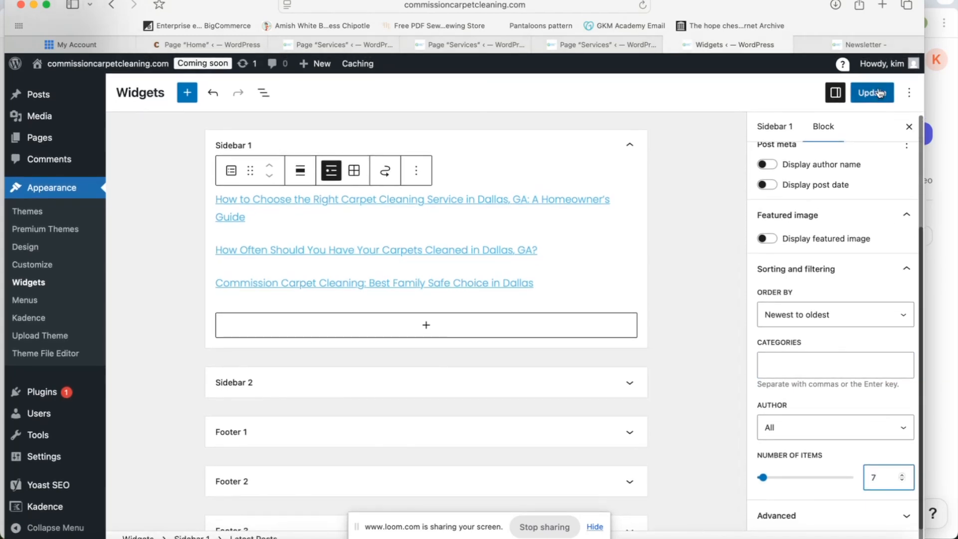
left_click(880, 94)
Step: Open the About page in the editor from the live site's ABOUT menu and select its green banner
left_click(858, 41)
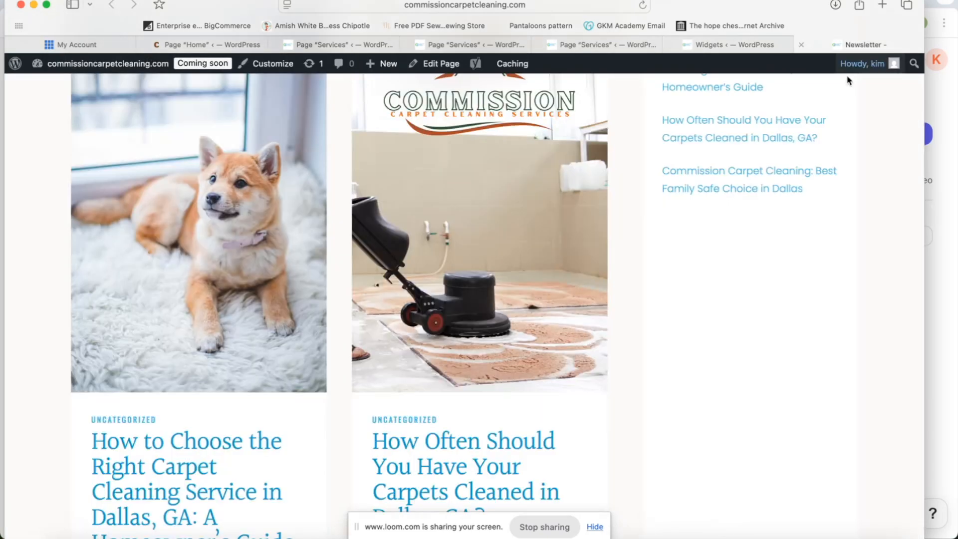
scroll(769, 270, "up", 5)
mouse_move(732, 137)
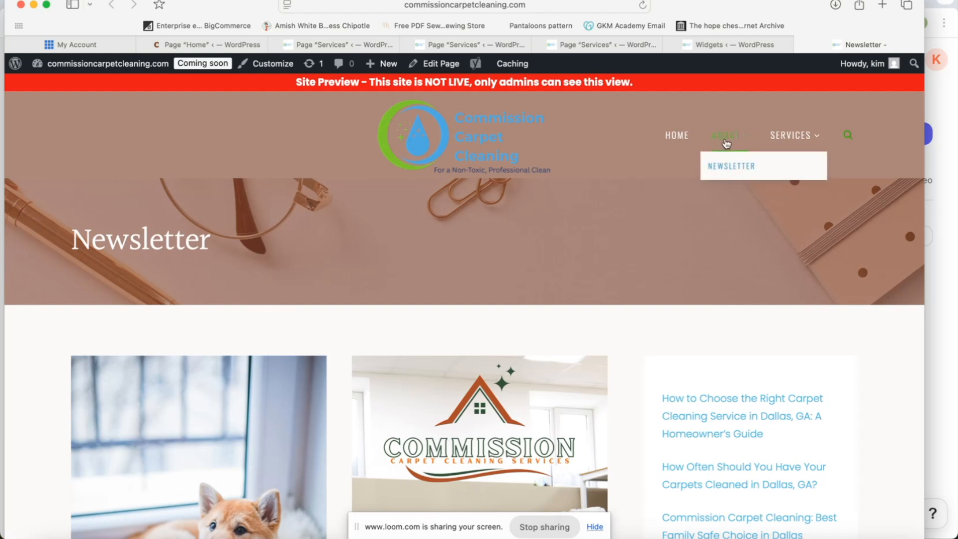
left_click(724, 139)
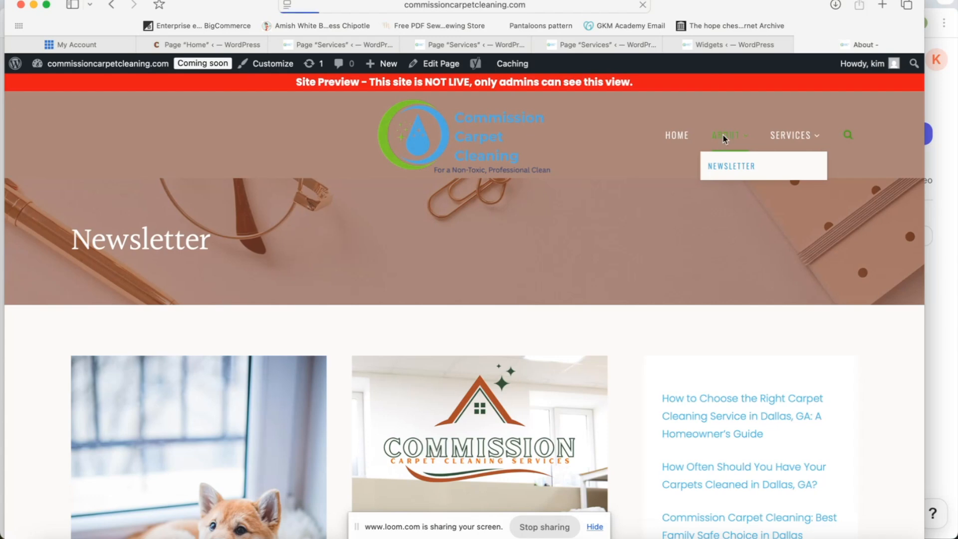
left_click(451, 64)
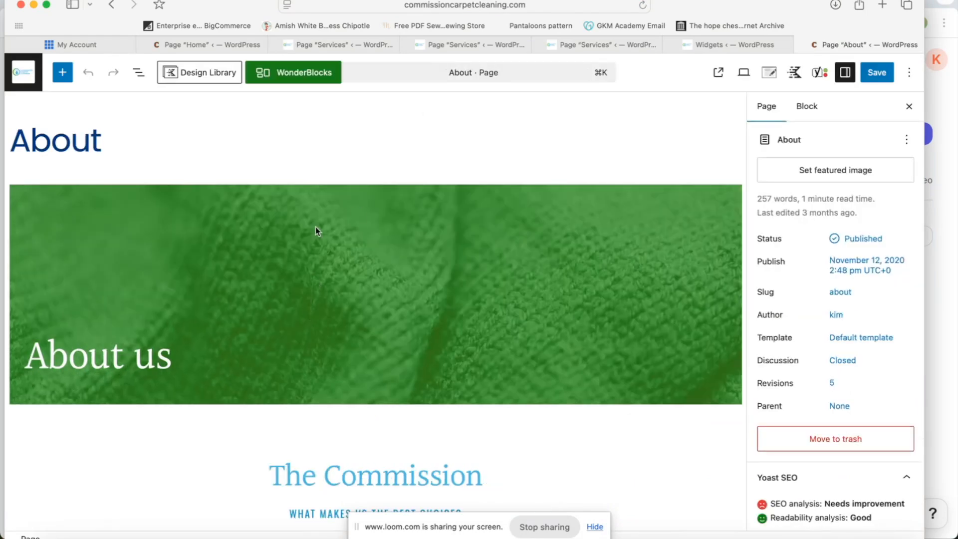
left_click(316, 227)
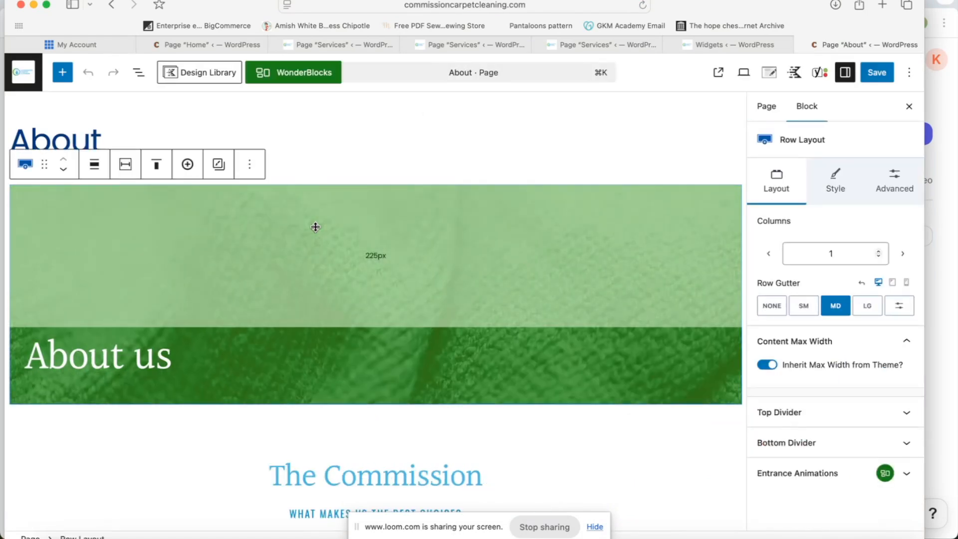
Step: Delete the green About us banner row
left_click(265, 347)
left_click(181, 256)
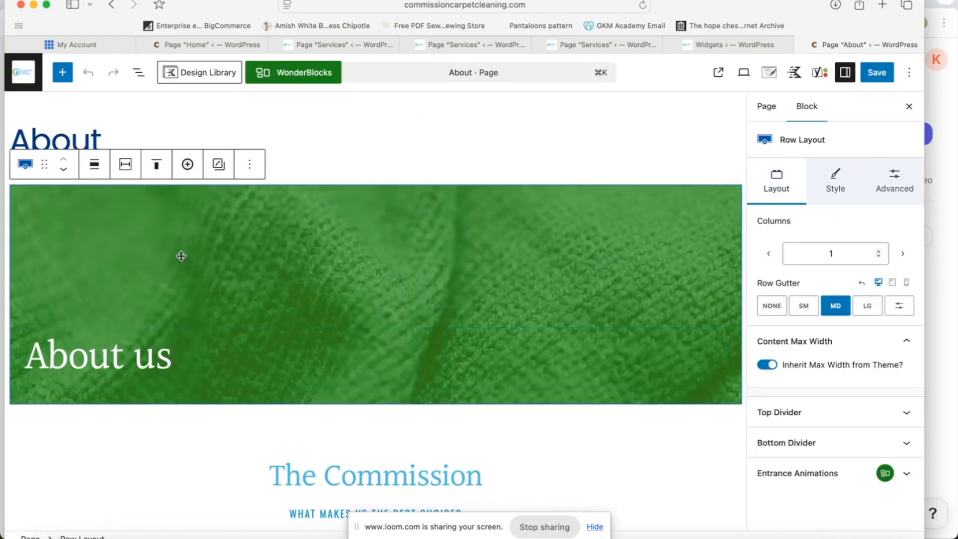
key("BackSpace")
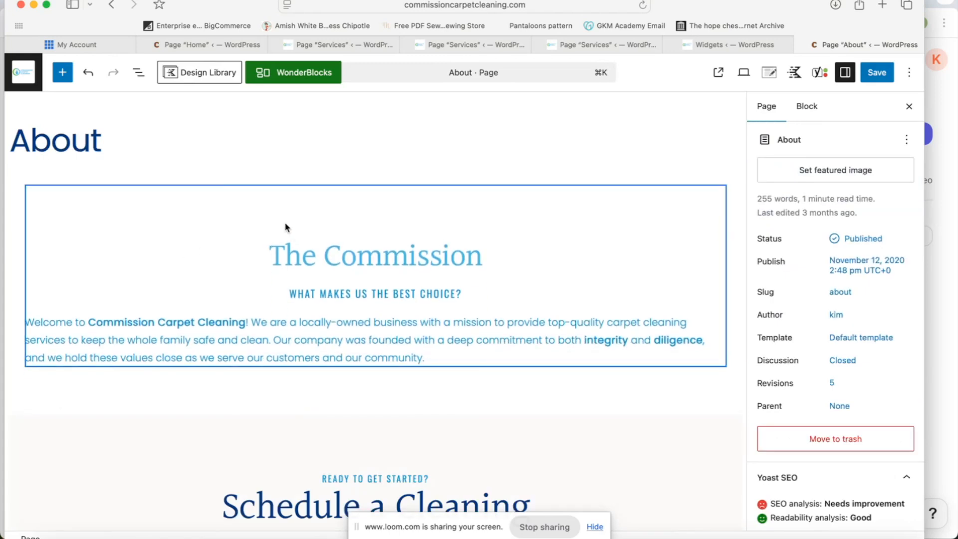
Step: Change the page title from 'About' to 'Bio'
left_click(10, 145)
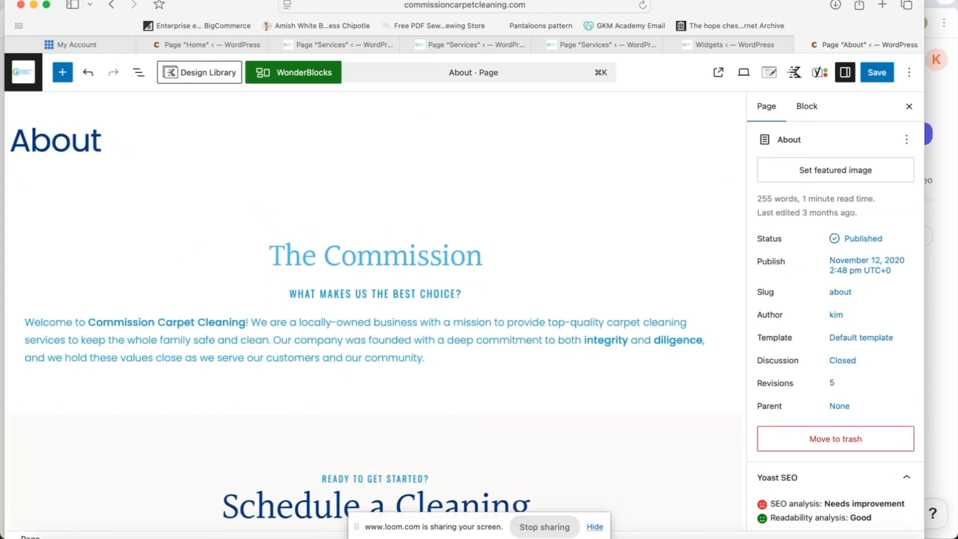
key("End")
key("BackSpace")
key("BackSpace")
key("BackSpace")
key("BackSpace")
key("BackSpace")
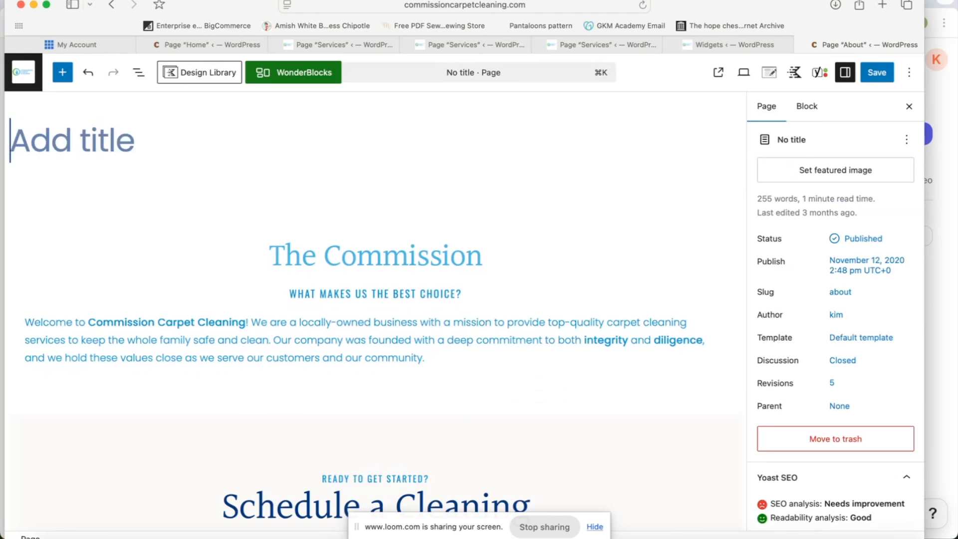
type("Bio")
scroll(360, 253, "down", 1)
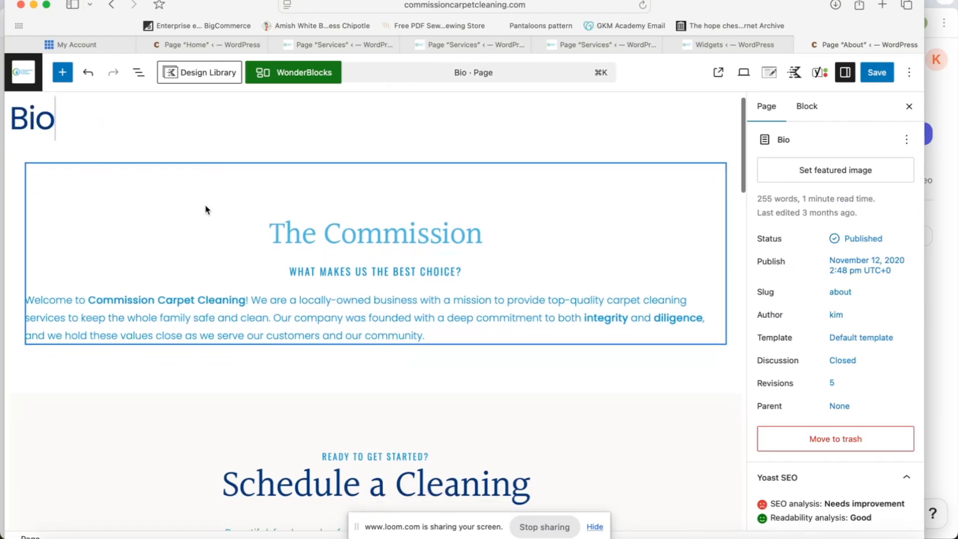
left_click(188, 206)
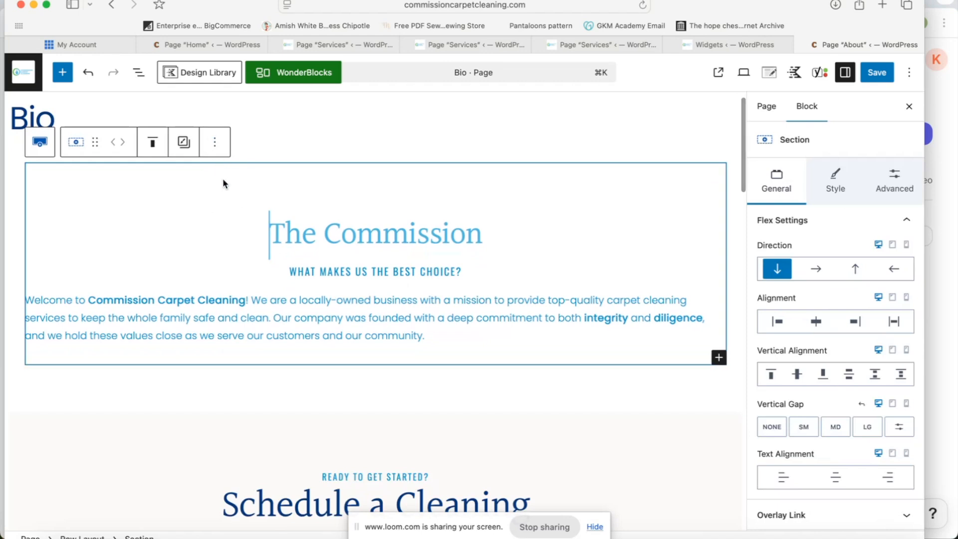
key("BackSpace")
scroll(295, 265, "down", 2)
scroll(295, 266, "up", 1)
scroll(376, 339, "down", 8)
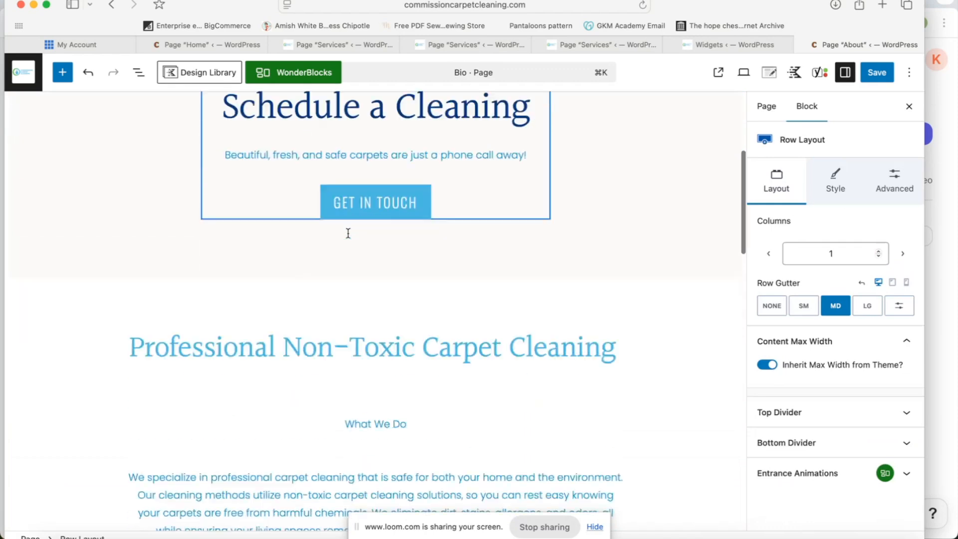
scroll(348, 233, "down", 10)
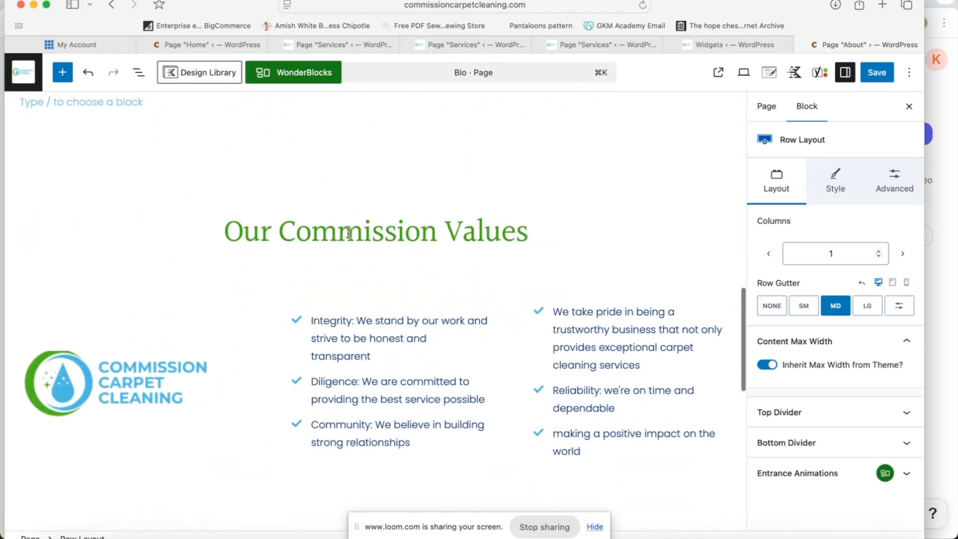
scroll(348, 233, "up", 15)
scroll(348, 233, "up", 5)
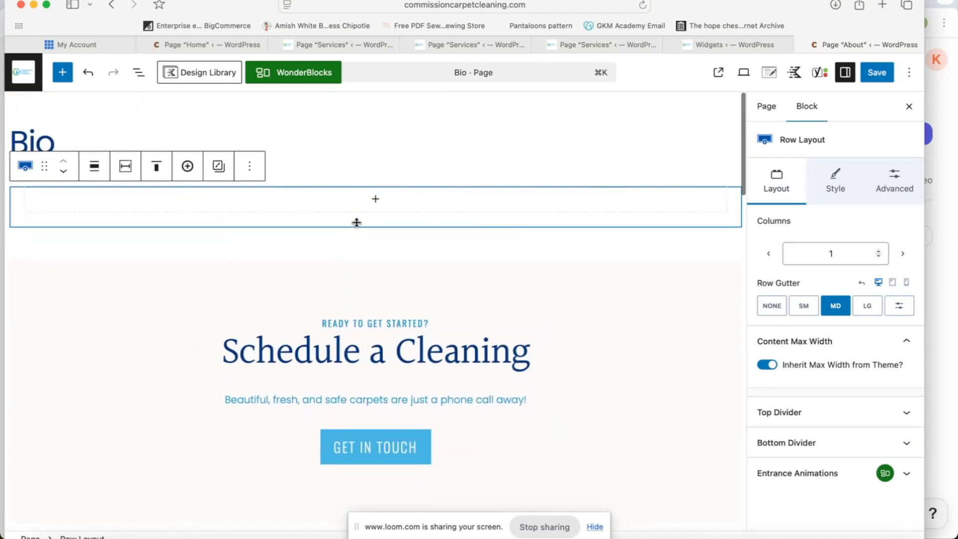
left_click(375, 197)
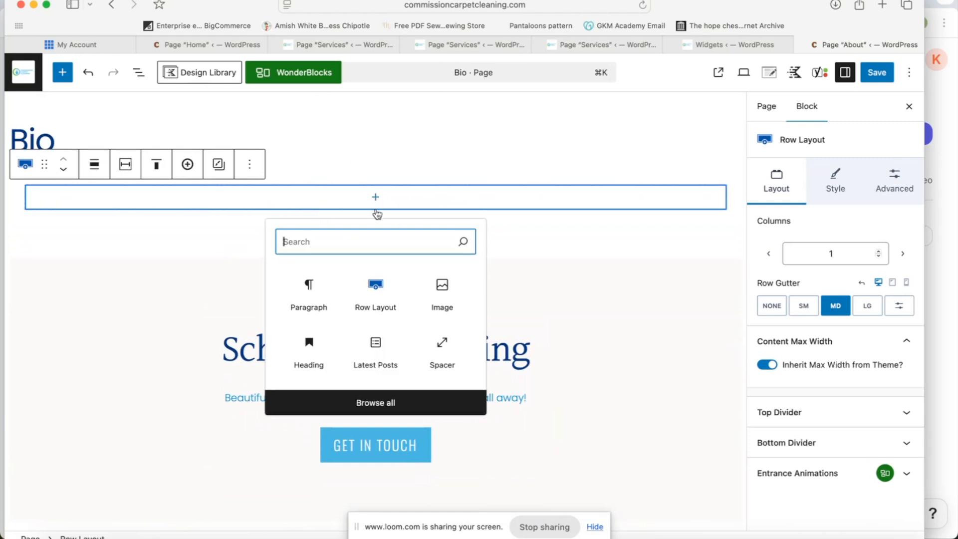
left_click(378, 214)
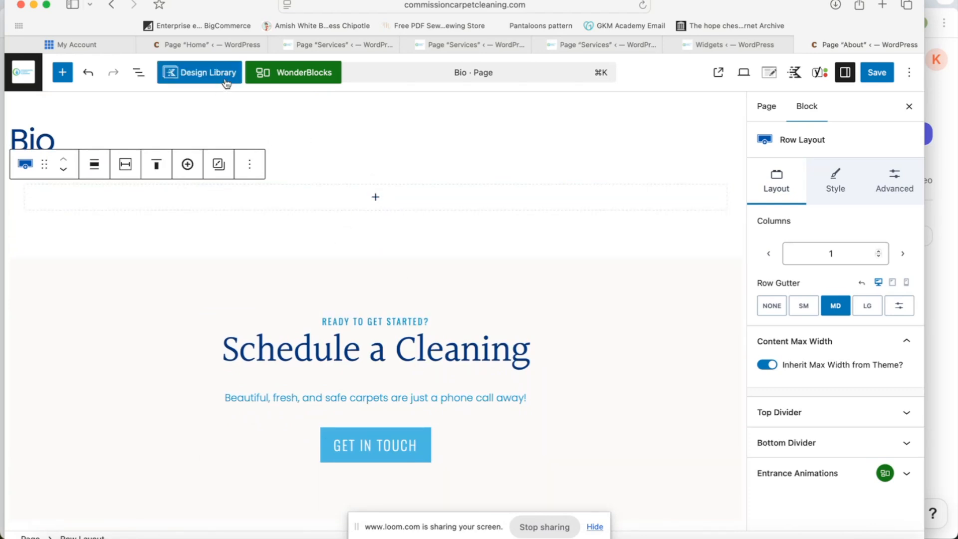
left_click(212, 72)
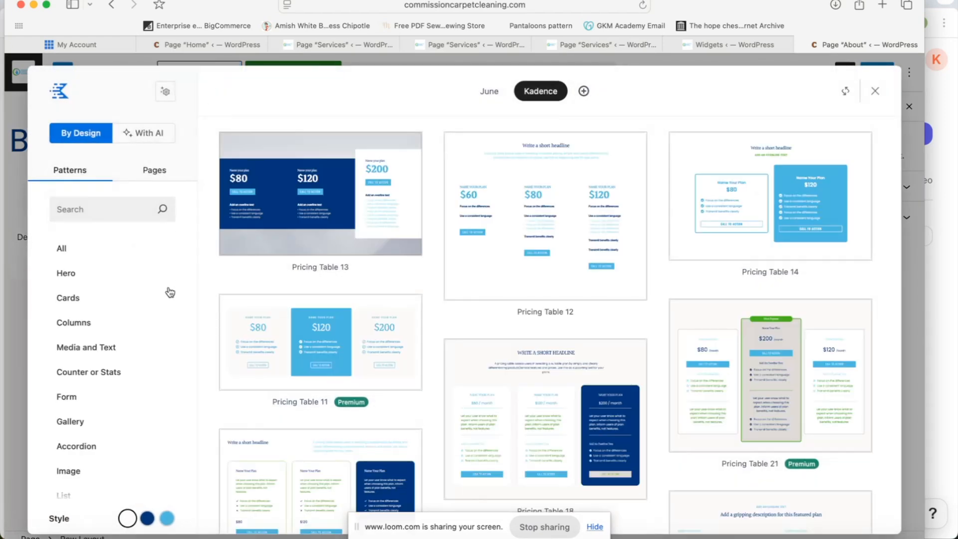
scroll(92, 385, "down", 5)
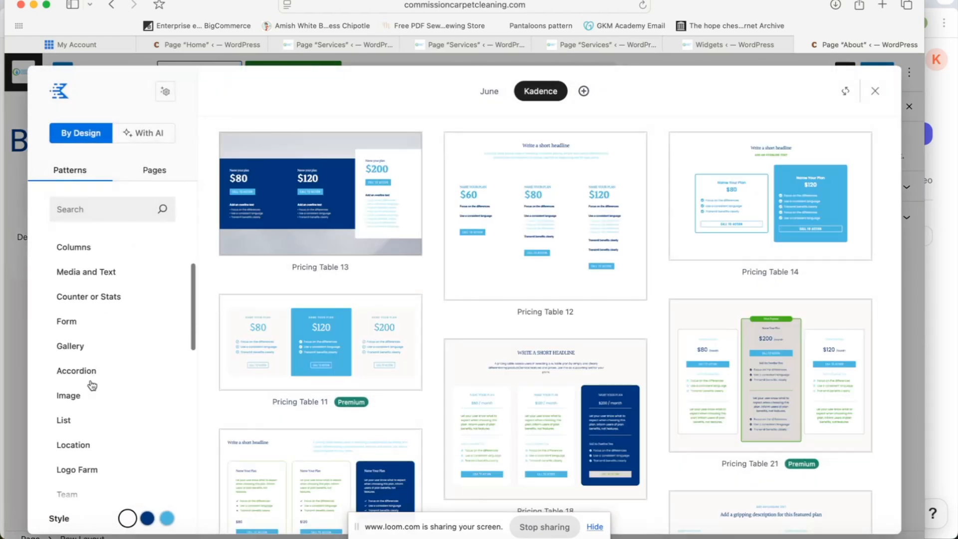
scroll(92, 385, "down", 6)
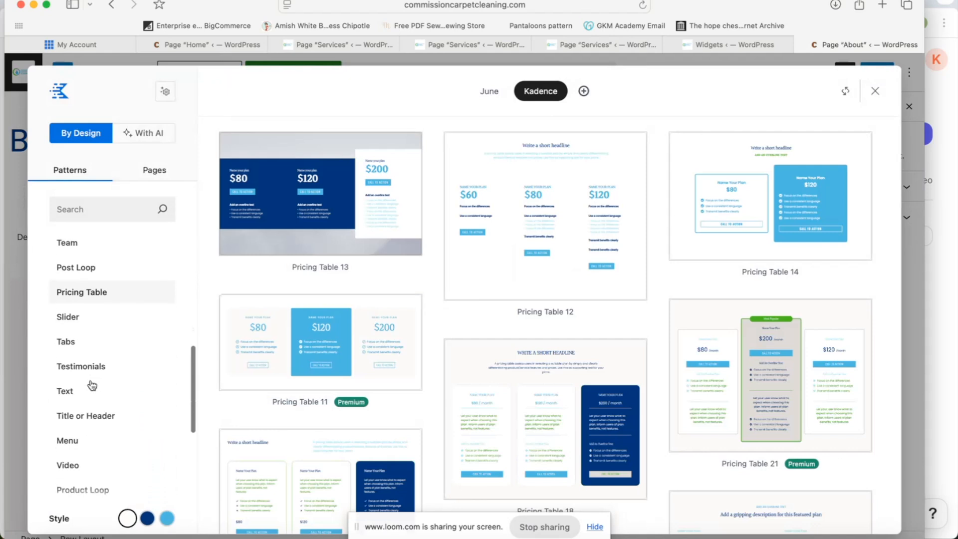
scroll(92, 384, "down", 6)
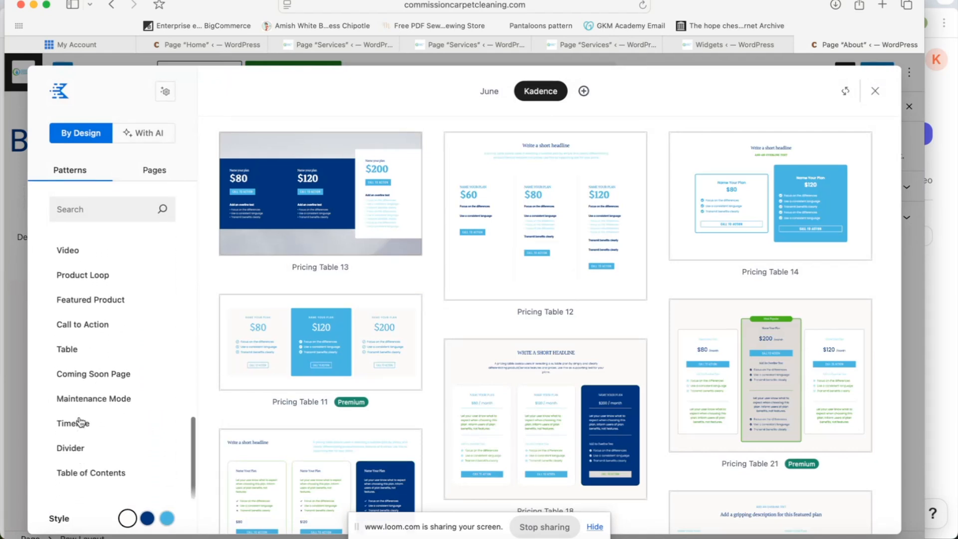
scroll(84, 358, "up", 5)
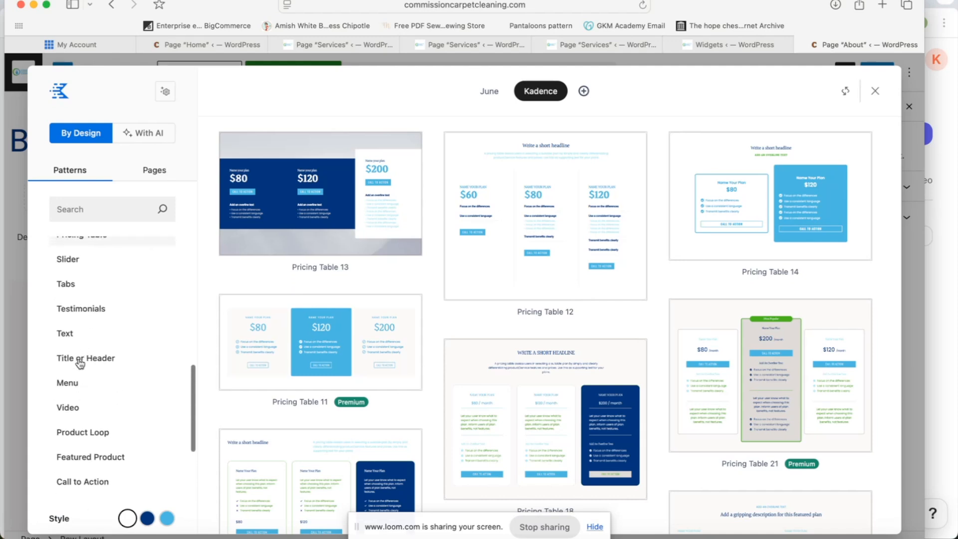
scroll(79, 364, "up", 1)
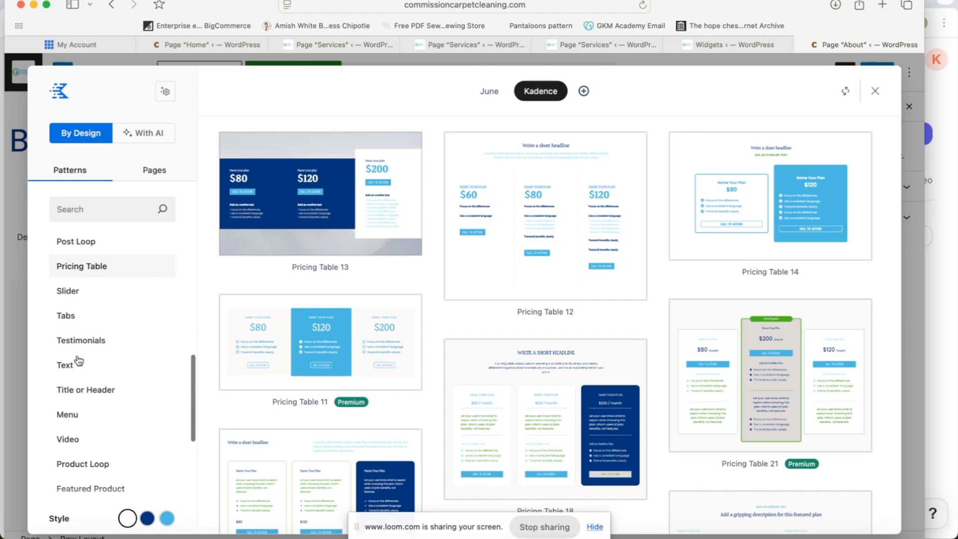
scroll(78, 343, "up", 10)
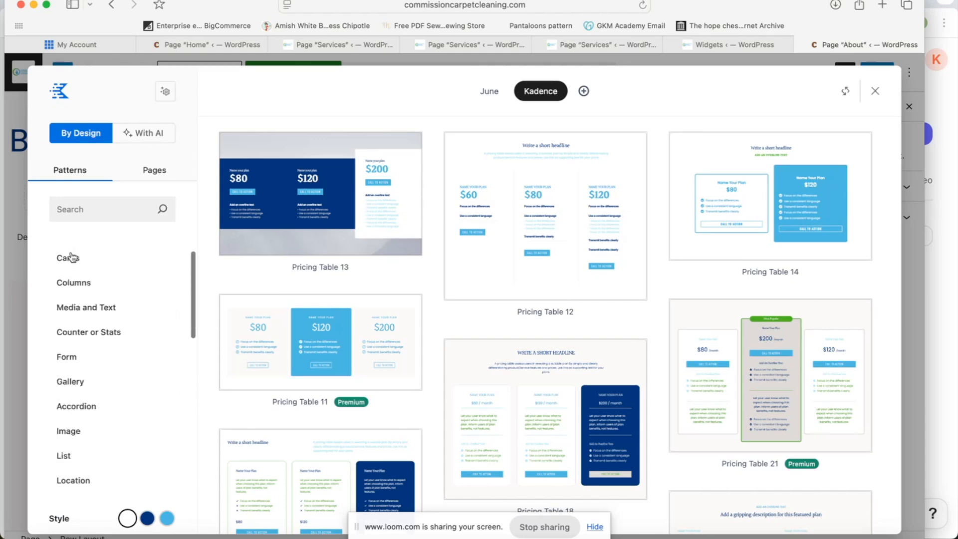
left_click(62, 249)
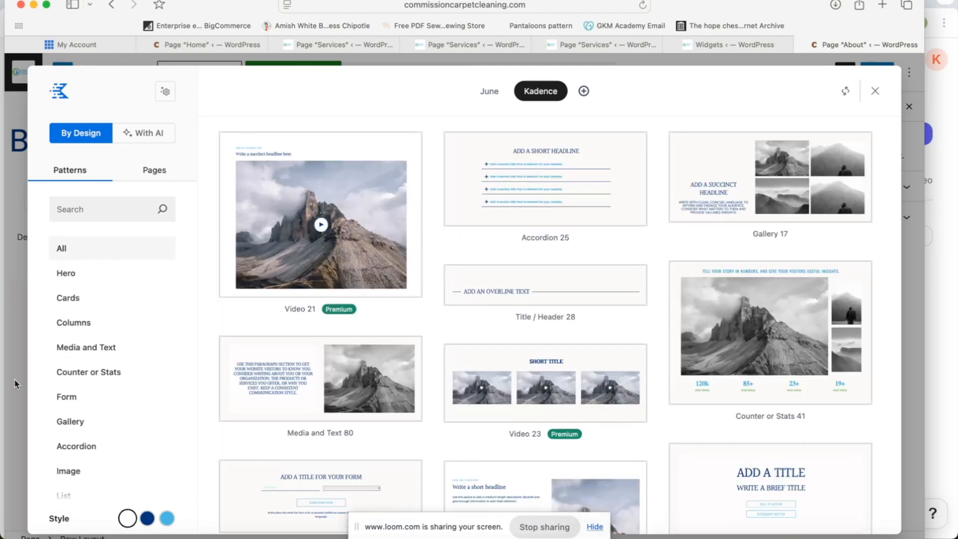
key("Escape")
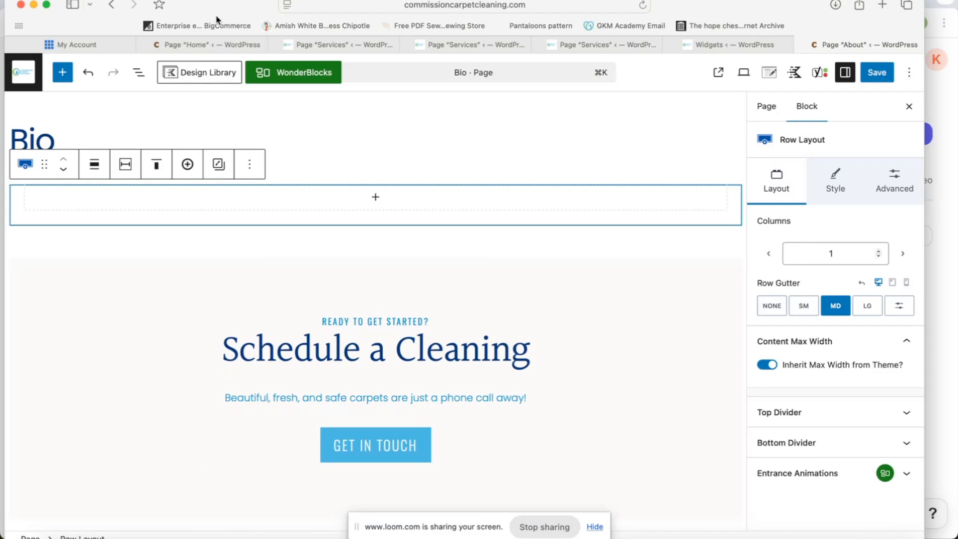
left_click_drag(214, 6, 448, 36)
left_click(171, 167)
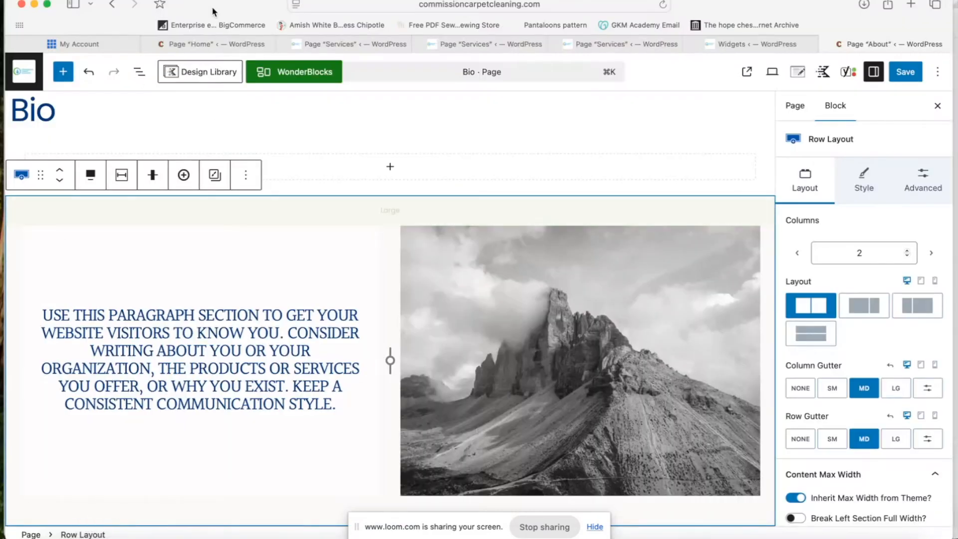
Step: Delete the paragraph-and-mountain-photo row through its block options menu
mouse_move(201, 2)
left_mouse_down()
mouse_move(404, 1)
mouse_move(220, 2)
left_mouse_up()
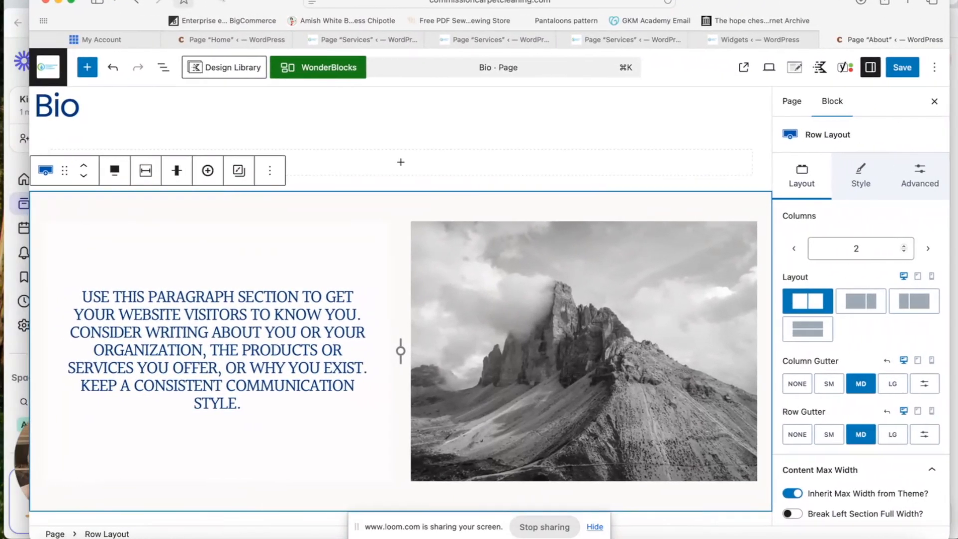
scroll(267, 227, "down", 1)
scroll(267, 227, "down", 2)
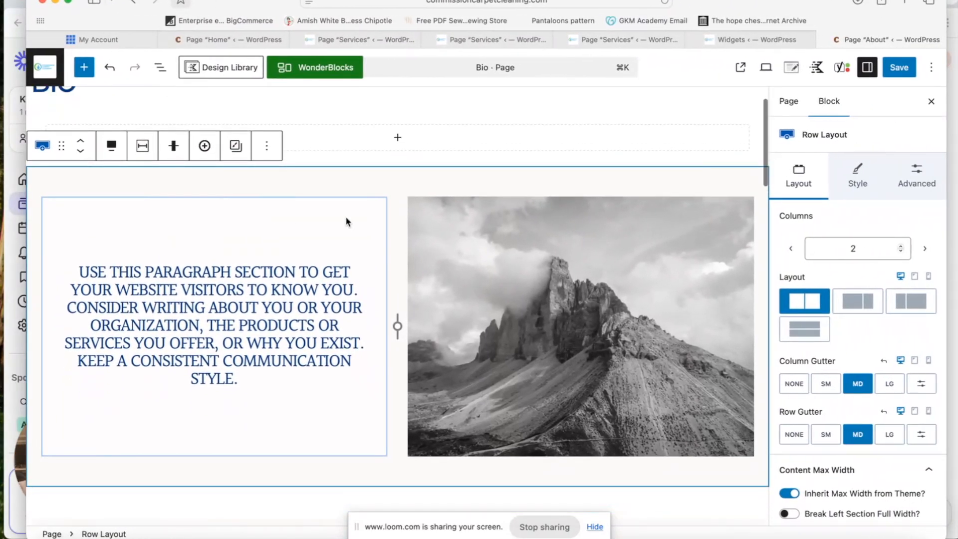
left_click(266, 130)
left_click(273, 421)
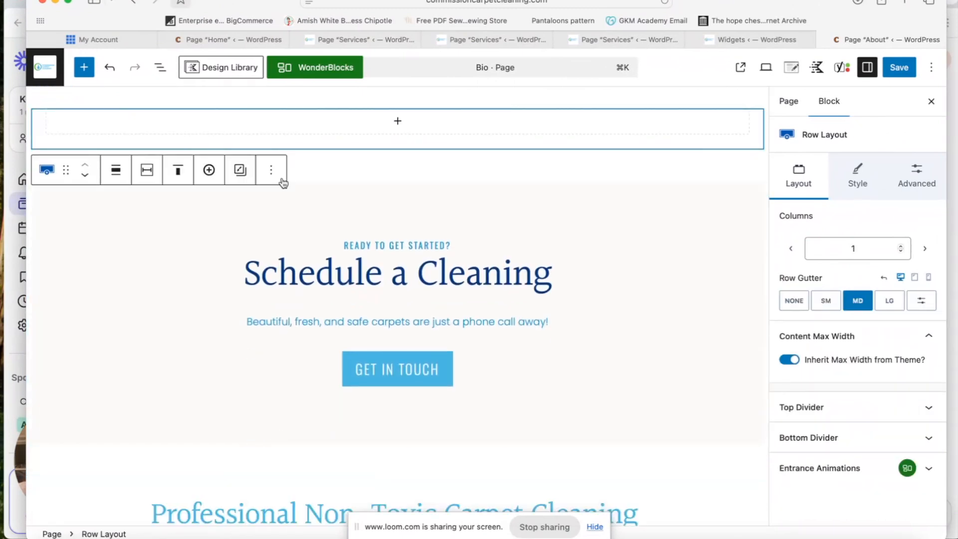
Step: Dismiss the empty row's block inserter and bring up the Kadence Design Library
left_click(398, 121)
left_click(554, 149)
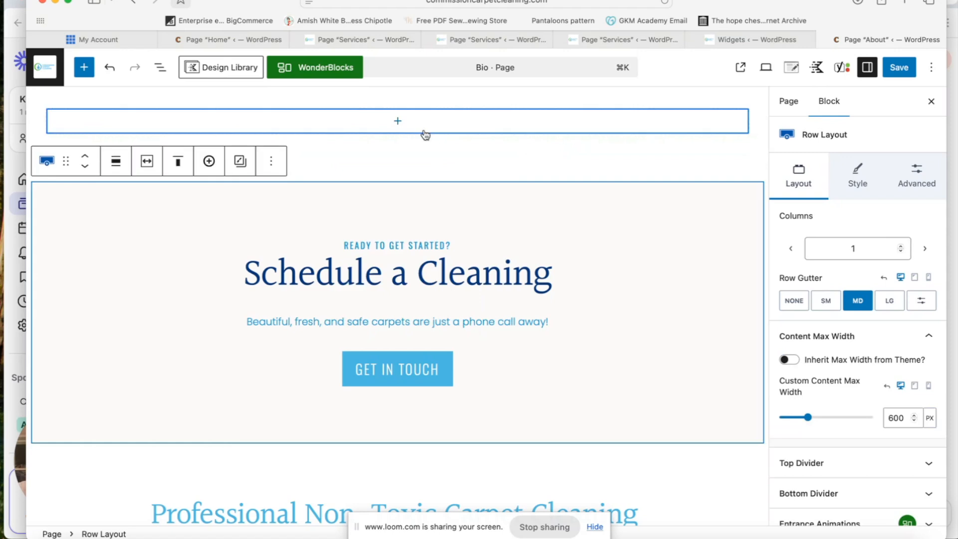
left_click(206, 74)
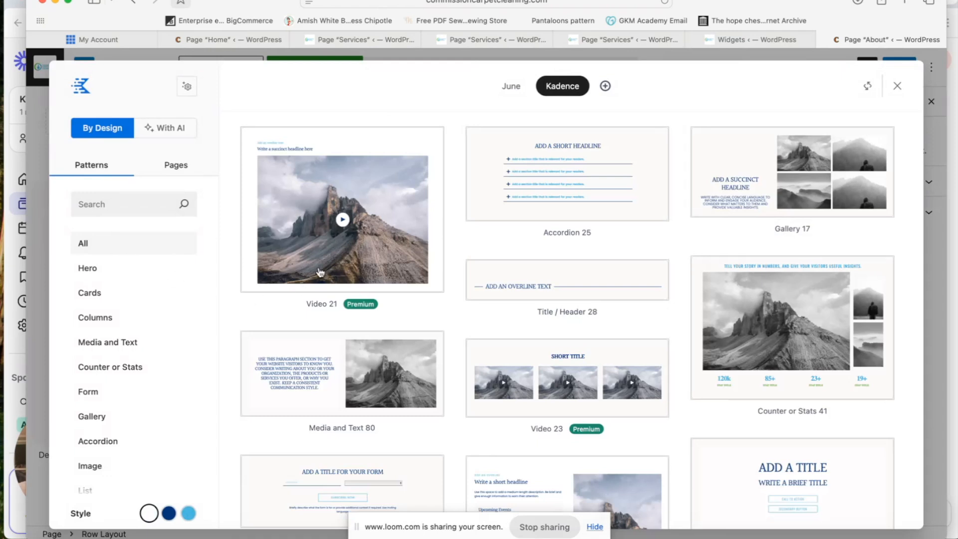
Step: Insert the Kadence 'Media and Text 80' pattern from the Design Library
scroll(344, 257, "down", 1)
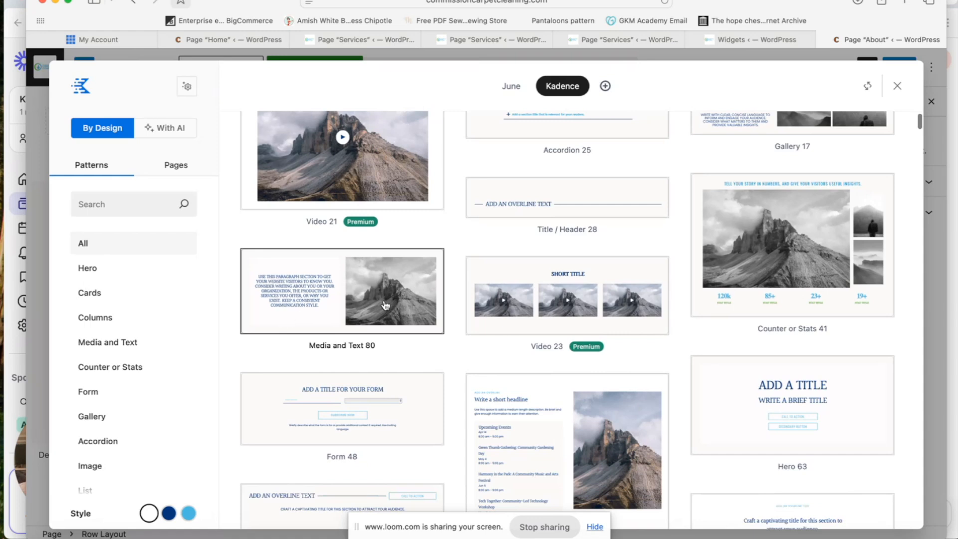
left_click(324, 300)
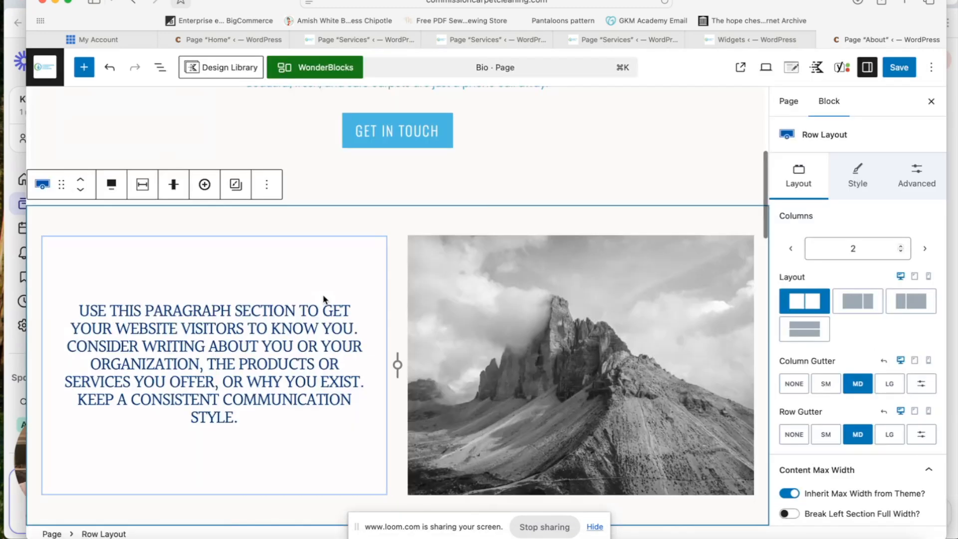
scroll(404, 357, "down", 1)
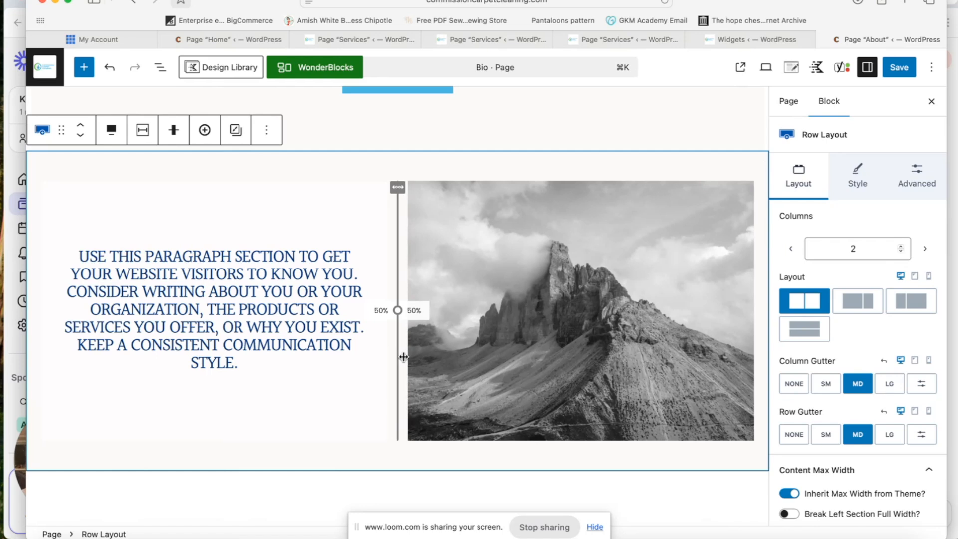
Step: Replace the placeholder with the uppercase carpet-cleaning mission statement ending 'IN HIRAM, GEORGIA.', then add a new paragraph
double_click(190, 283)
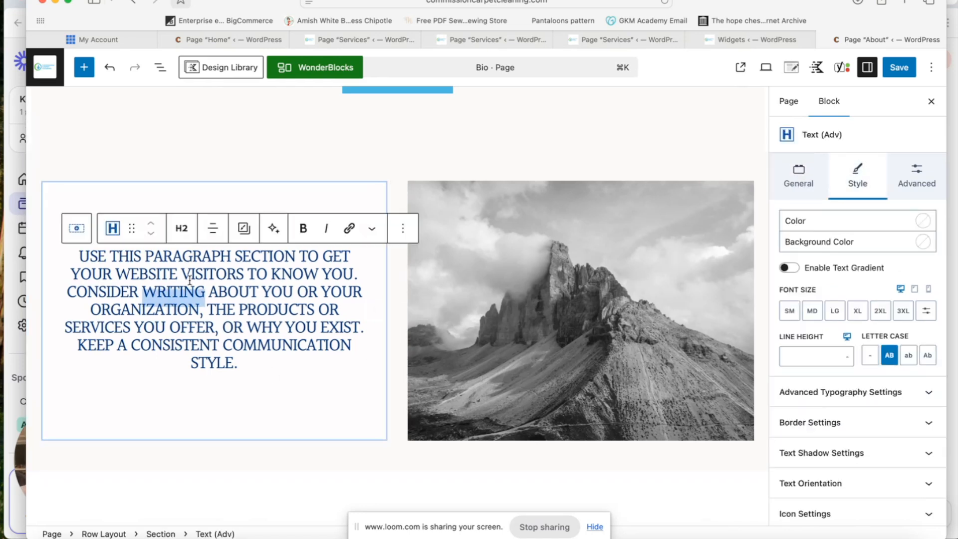
triple_click(189, 280)
scroll(189, 281, "up", 1)
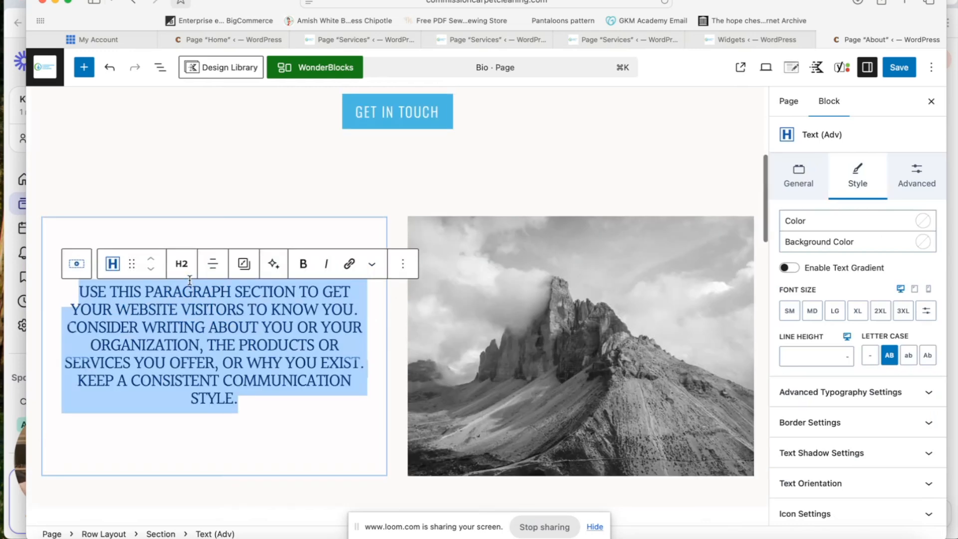
type("WE ST")
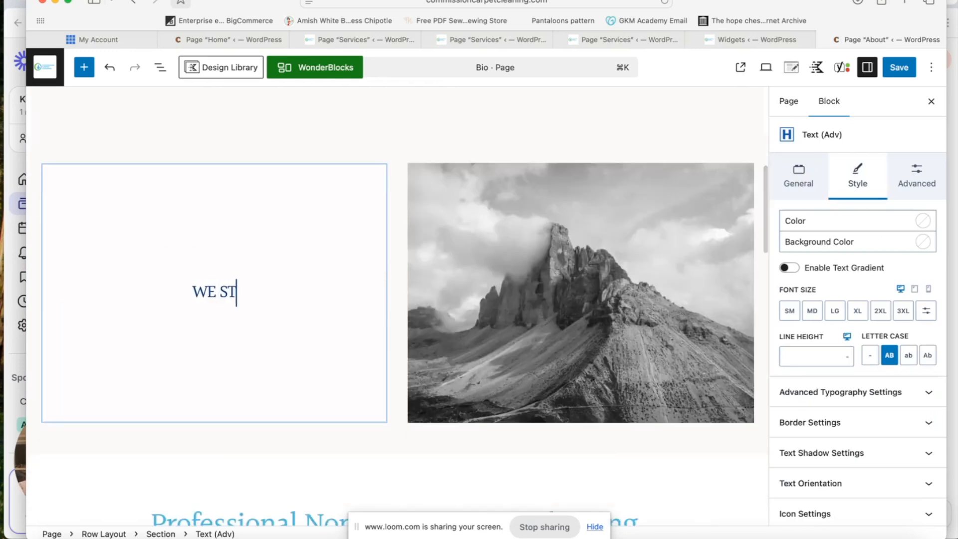
type("ARTED OUR CARPET CLEANI")
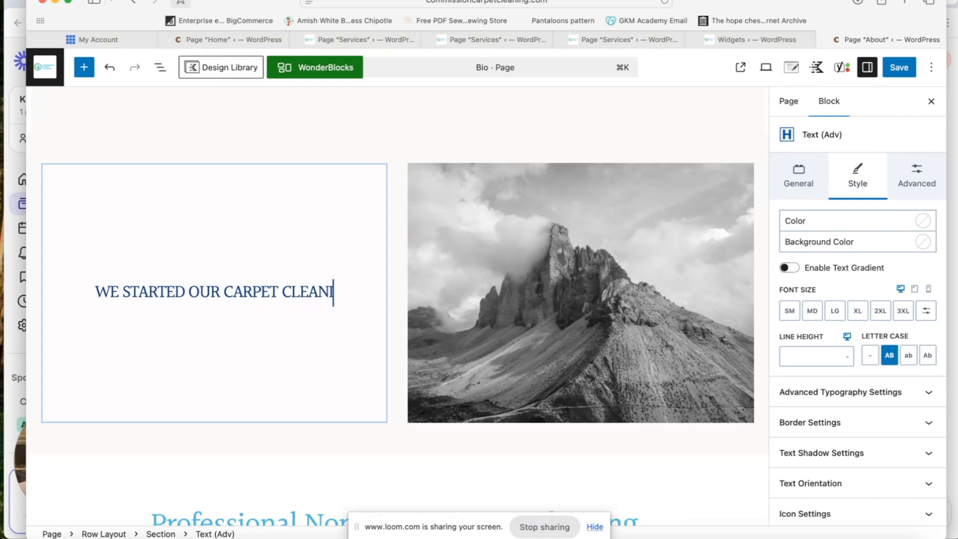
type("NG COMPANY WITHA PURPOSE FAR BEYOND CLEAEN FLOORS.")
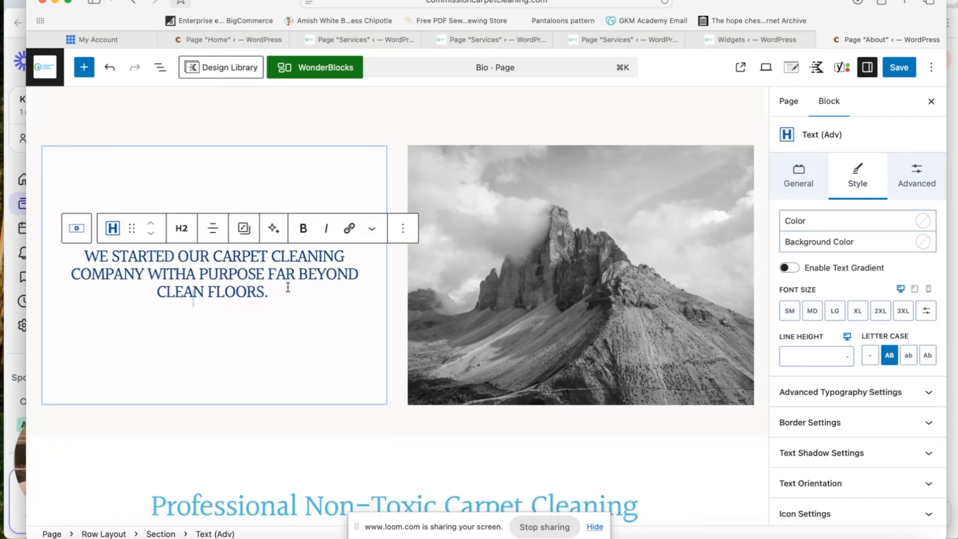
type(" AS A FAMILY PA")
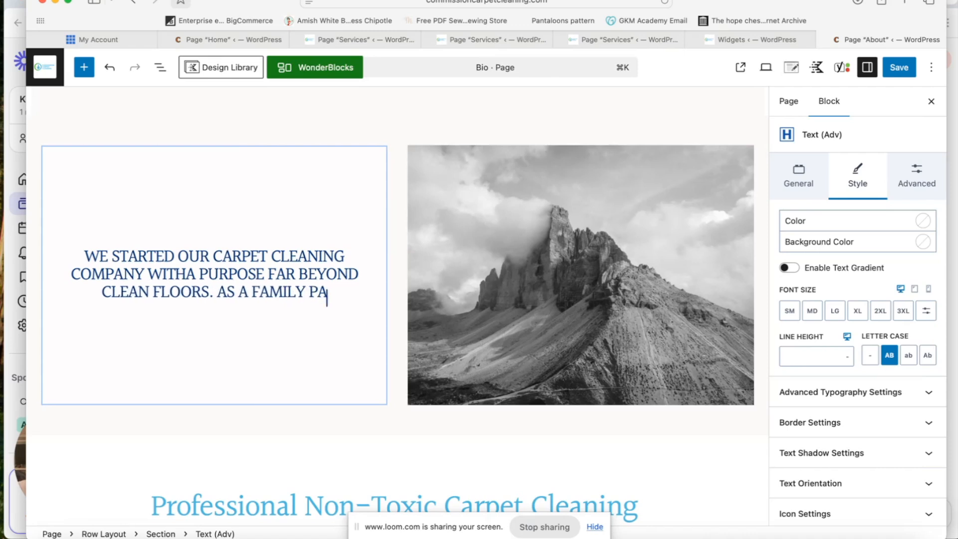
type("SSIONATE ABOUT SEVIVNG")
type("OTHERS, WE LAUNCHED THIS BUSINESS")
type(" TO HELP FUND GL")
type("OBAL MISSIONS AND PROVIDE MEANINGFUL EMPL")
type("OY")
type("MENT OPPORTUNITIES")
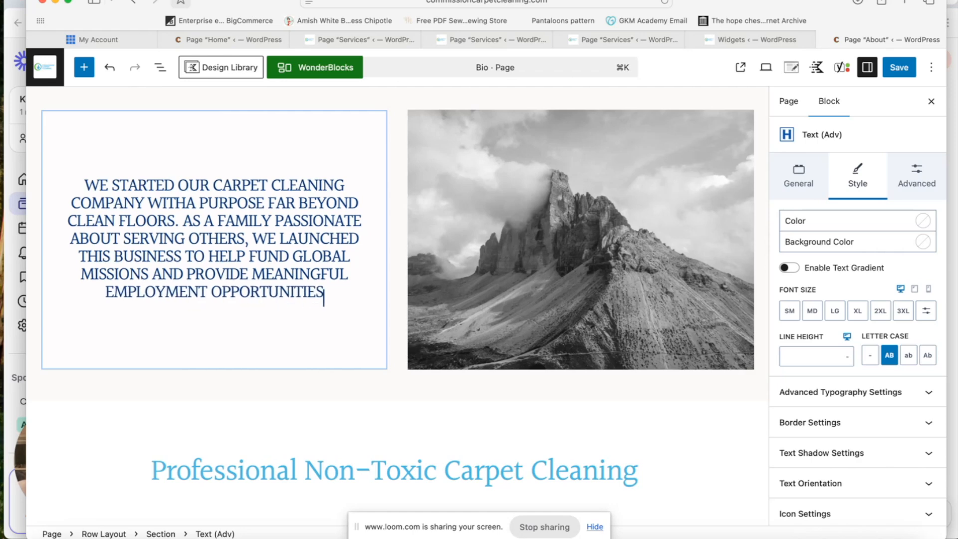
type(" FOR YOUNG ADULTS AND FAMIMLIES TRAINING")
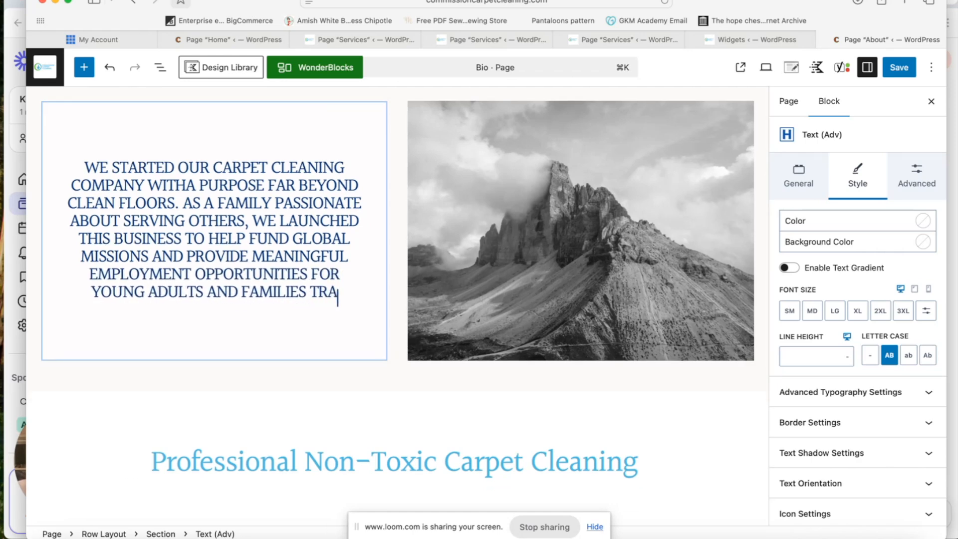
scroll(397, 280, "down", 1)
scroll(398, 279, "up", 1)
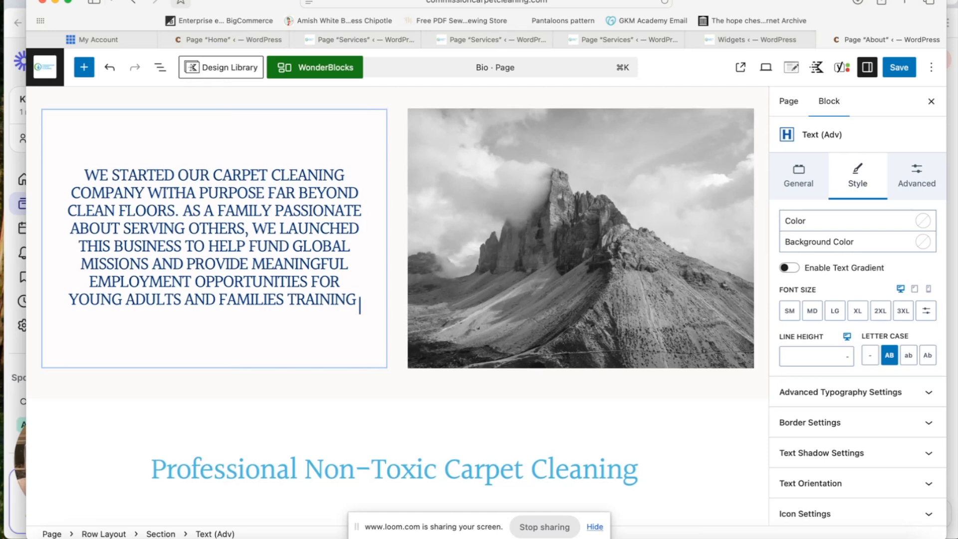
type("FOR MISSIONARY WORK")
type(" AT RIDGE ROAD BAPTIST CH")
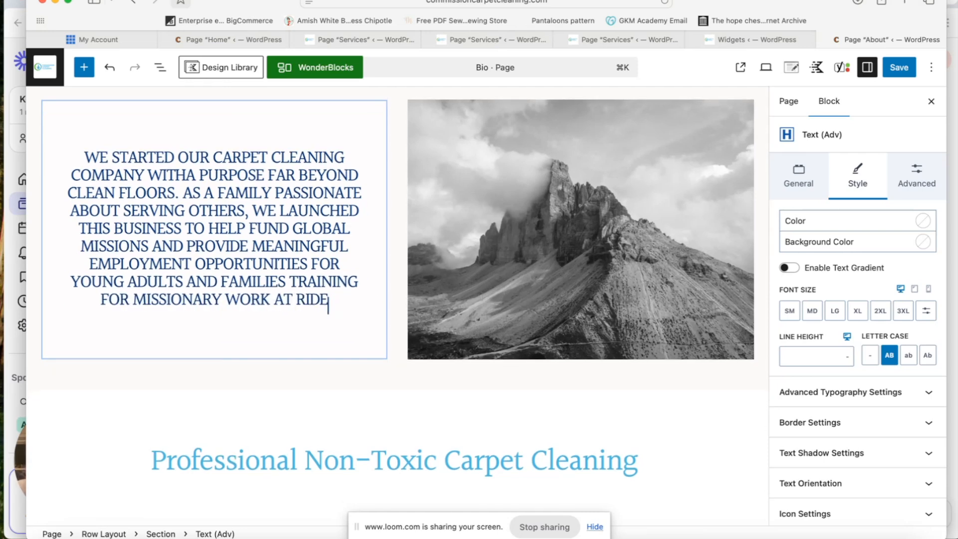
type("URCH WHERE CHRIS PASTORS IN HIRAM, GEORGIA.")
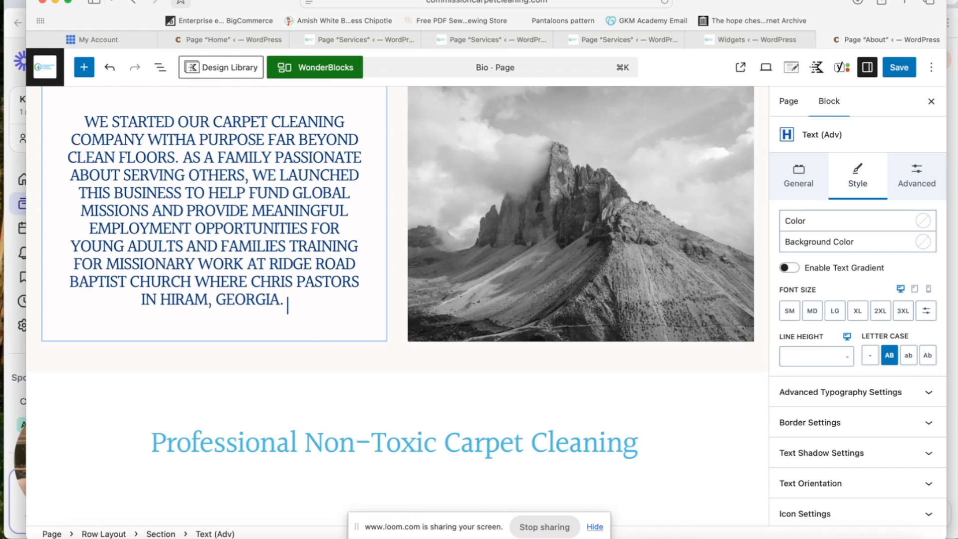
key("Return")
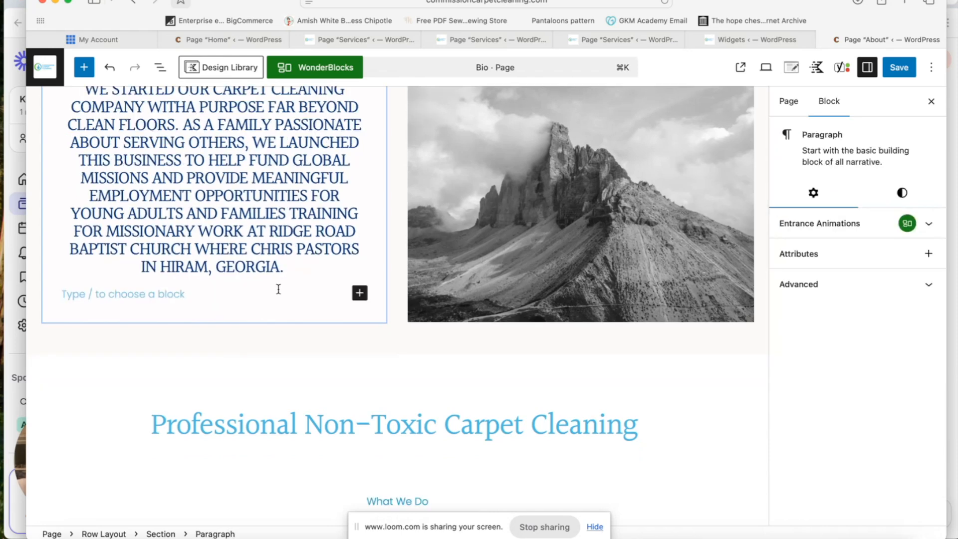
Step: Start the second paragraph with a capitalised 'Our commitment'
scroll(278, 291, "up", 5)
scroll(280, 298, "down", 2)
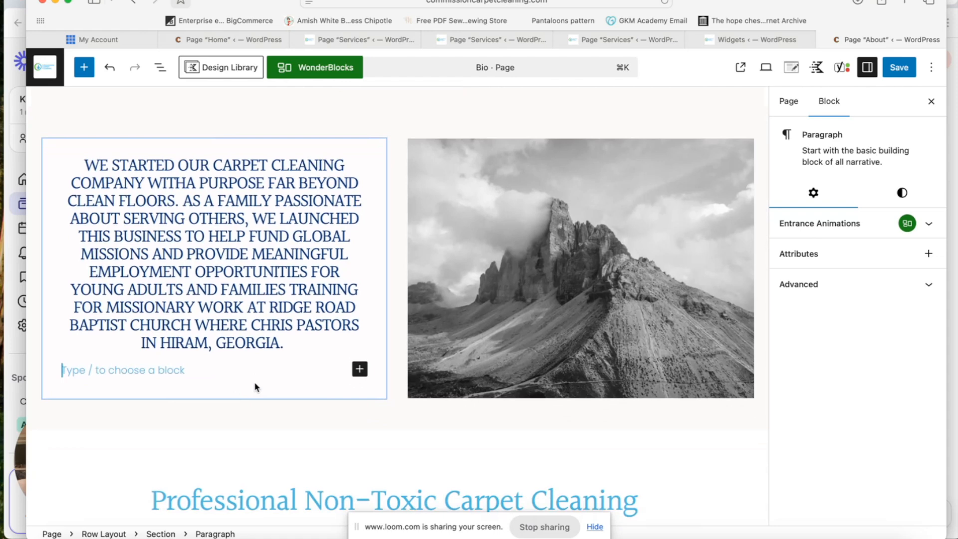
scroll(255, 387, "down", 1)
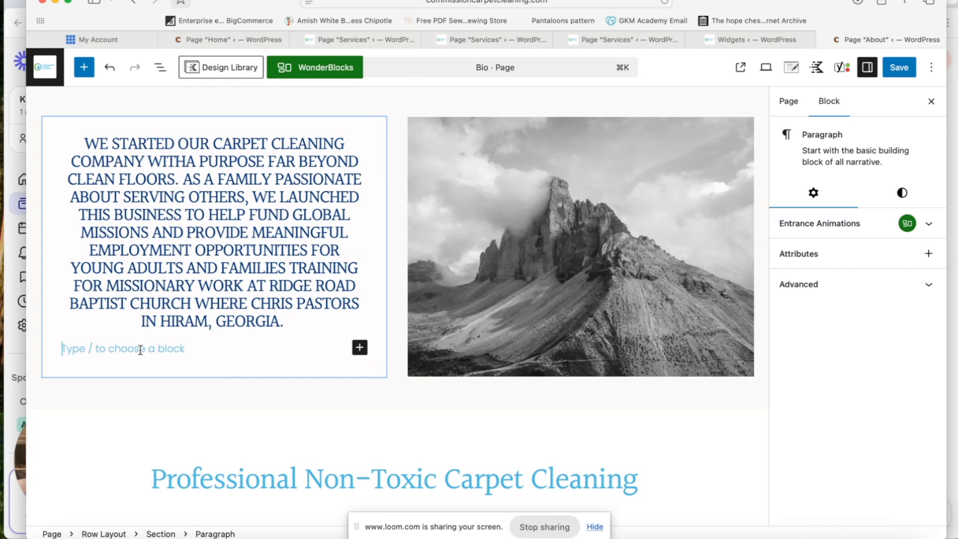
type("our commitment")
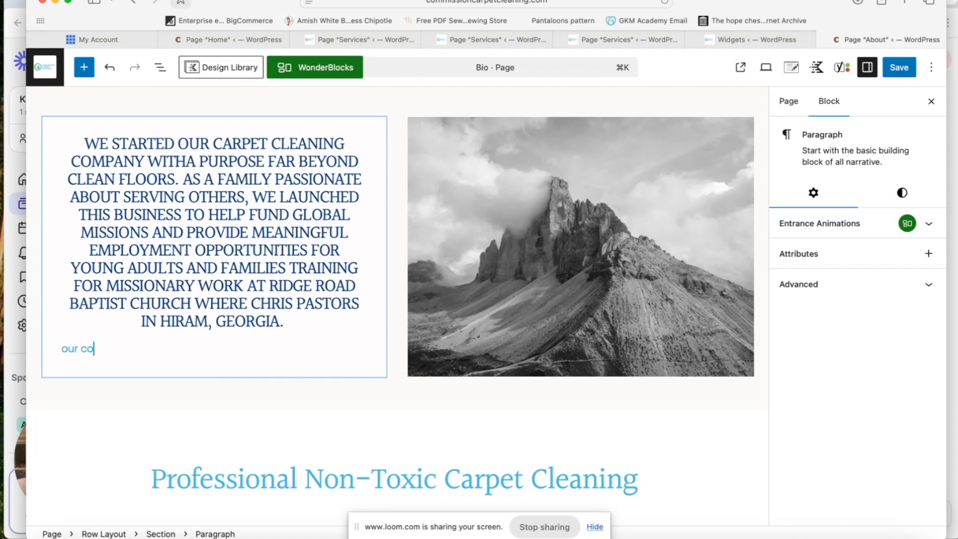
key("BackSpace")
key("BackSpace")
key("BackSpace")
key("BackSpace")
key("BackSpace")
key("BackSpace")
key("BackSpace")
key("BackSpace")
key("BackSpace")
key("BackSpace")
key("BackSpace")
key("BackSpace")
key("BackSpace")
key("BackSpace")
key("BackSpace")
type("Ouy")
key("BackSpace")
type("r commitment")
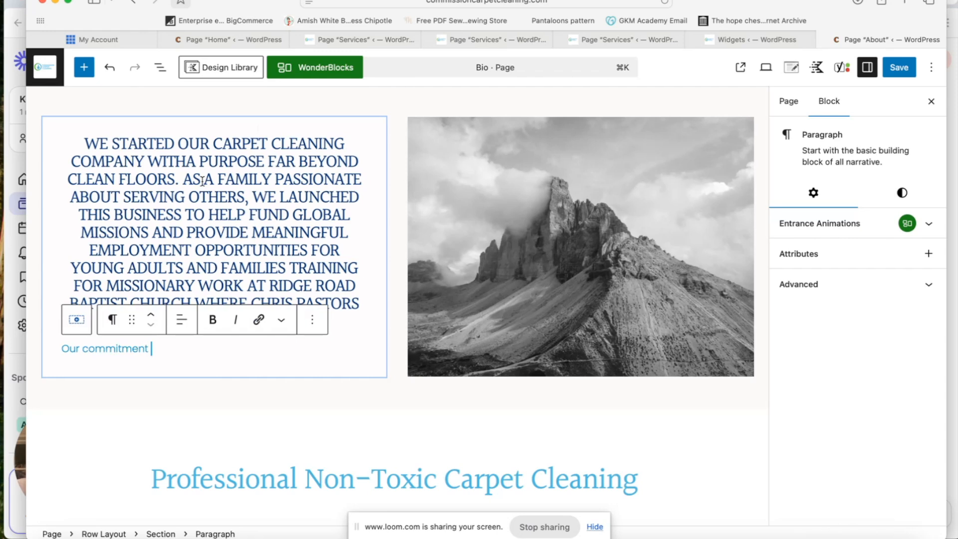
Step: Finish the excellence-and-integrity paragraph, correcting 'cleaning' and ending with 'the world.'
scroll(209, 232, "down", 1)
scroll(210, 232, "down", 1)
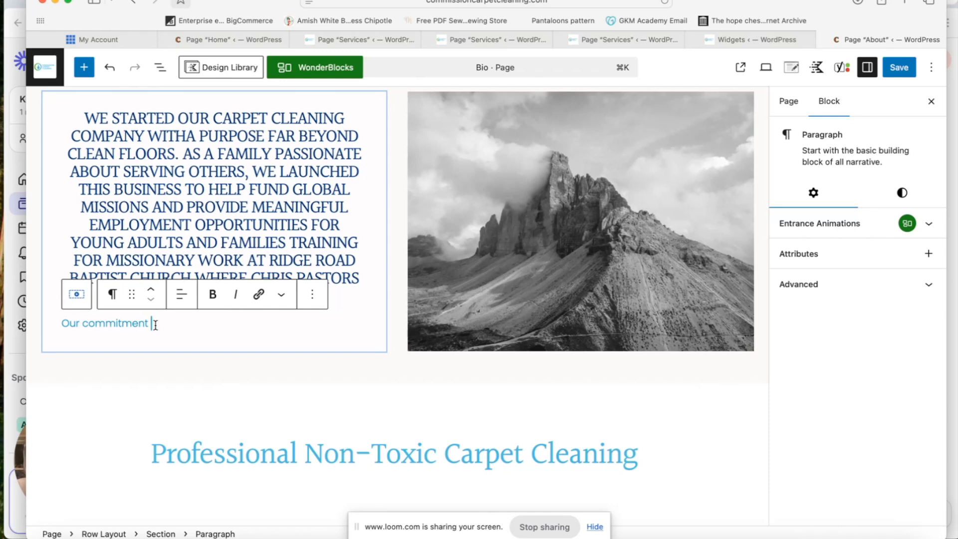
type("to excellence")
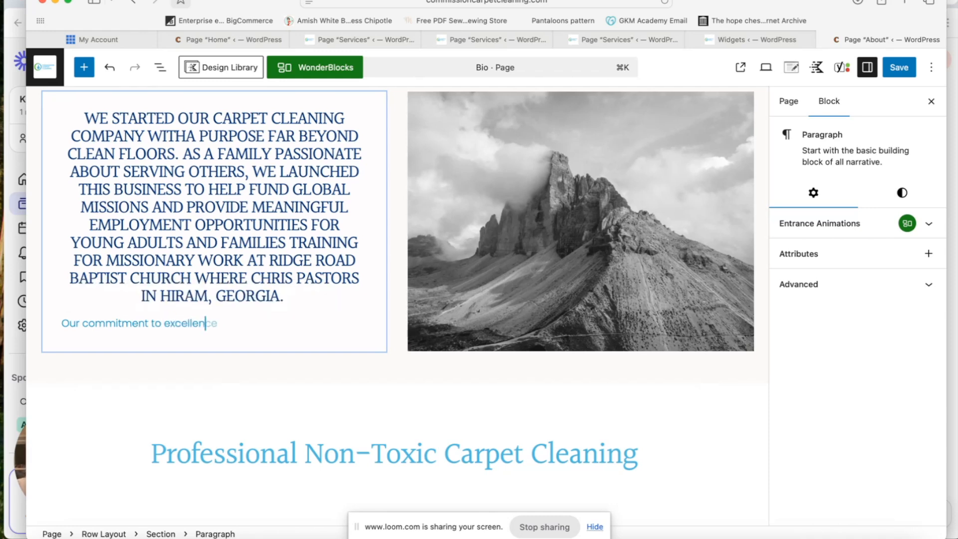
type(" in service is root")
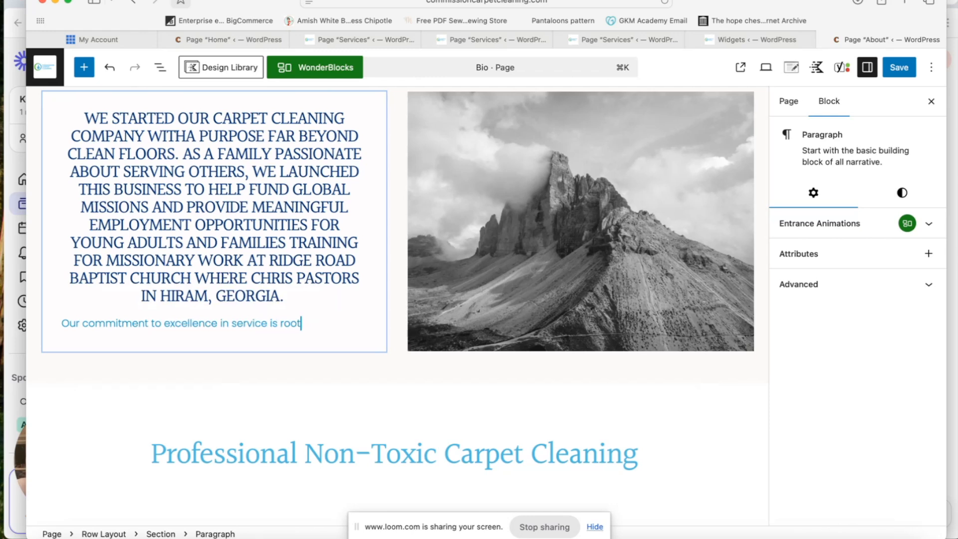
type("ed in the same values that guide ")
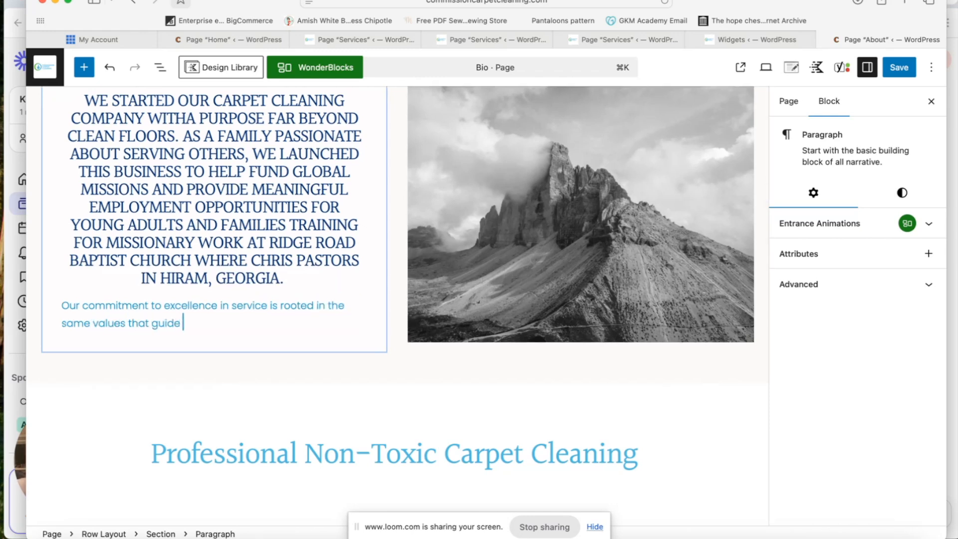
type("our ministry-")
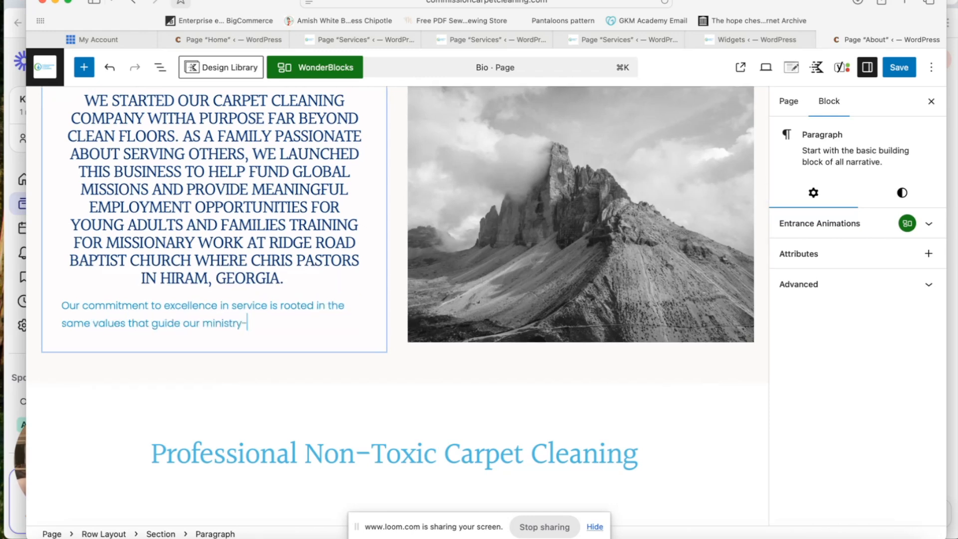
type(" integrity, compassion")
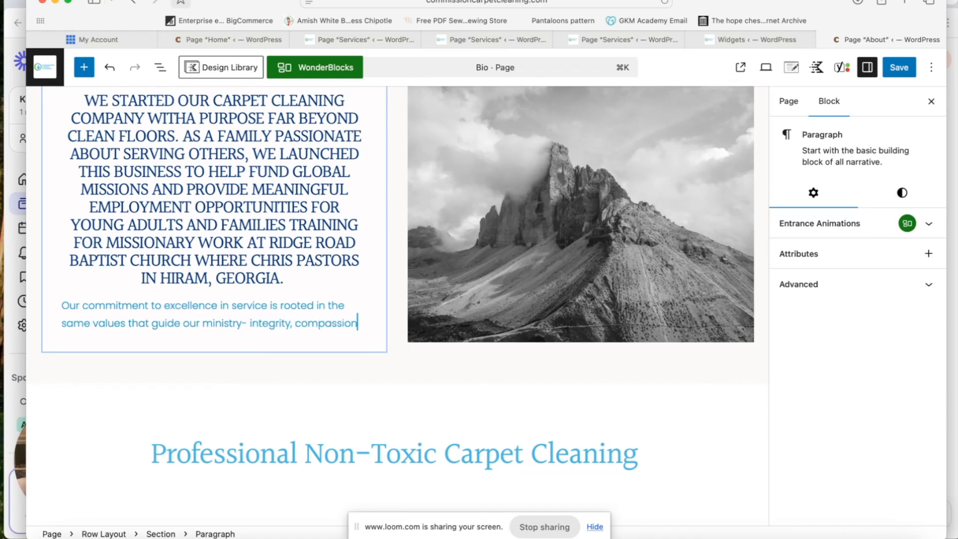
type(", and community.")
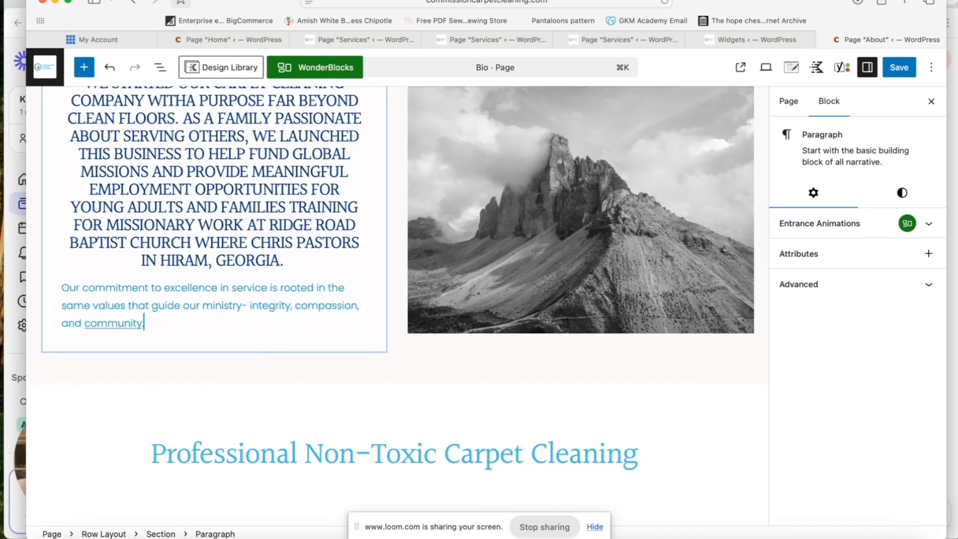
type(" Whether we're cleanign carp")
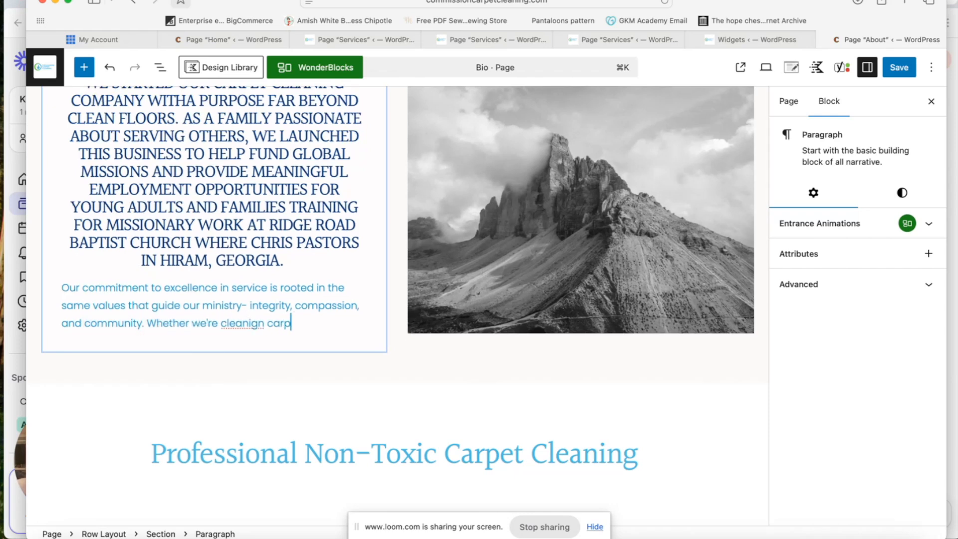
type("ets or supportin")
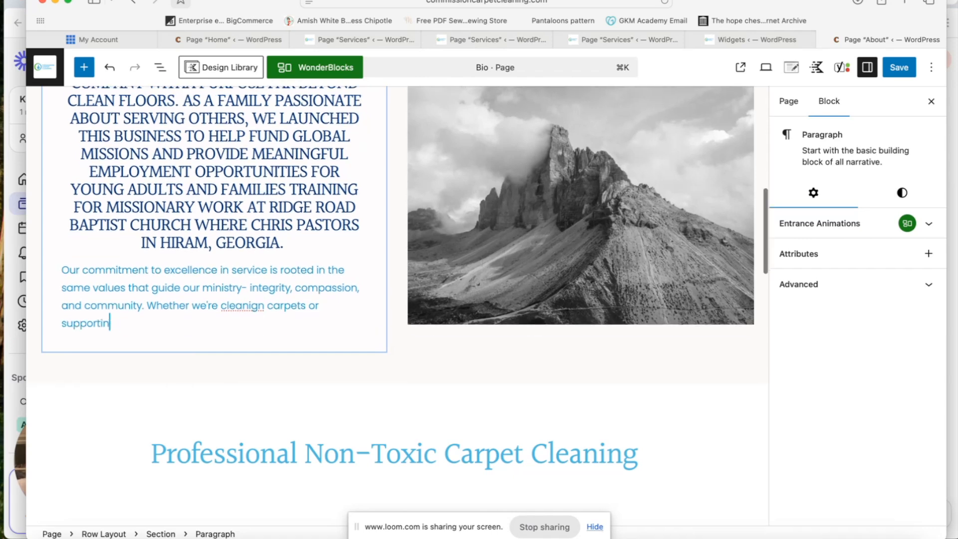
type("g future missionaries")
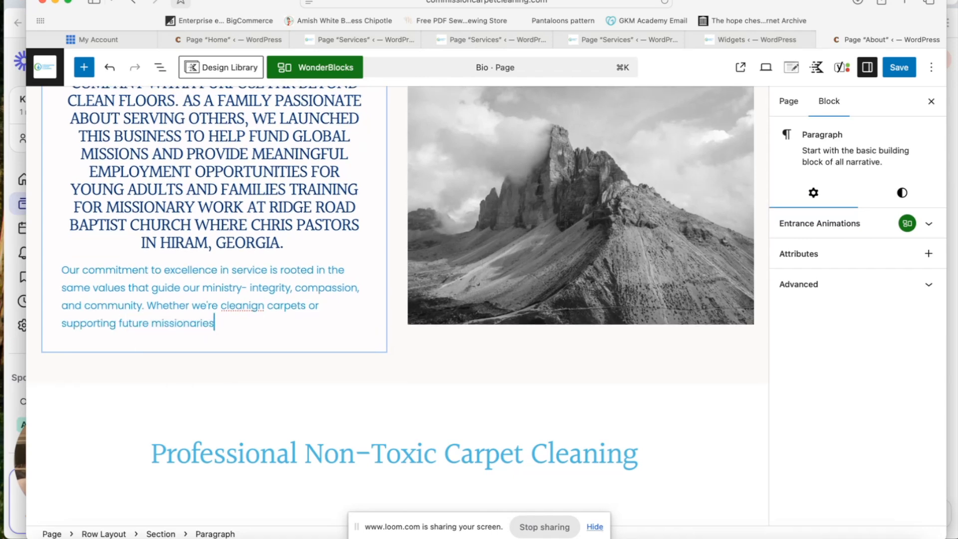
type(", we put our hear")
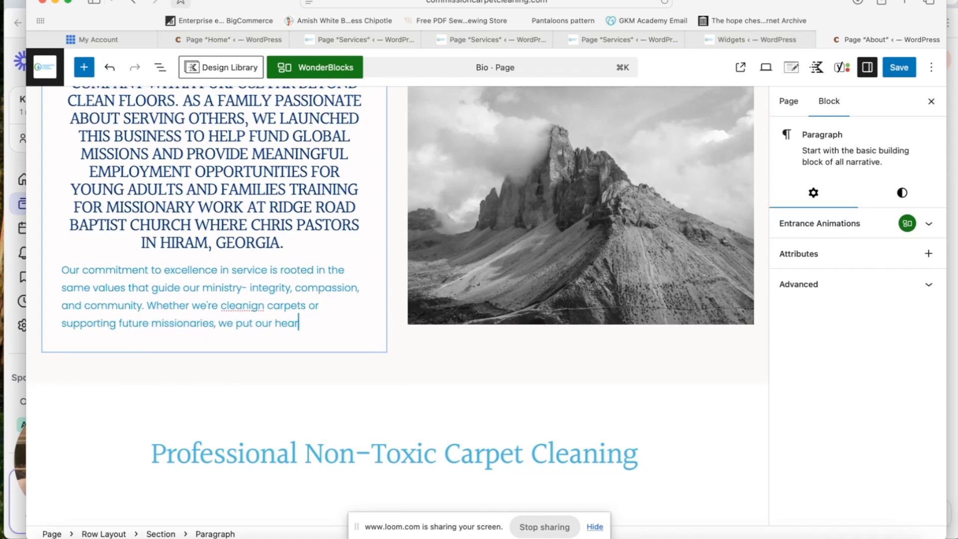
type("ts into everything we do.")
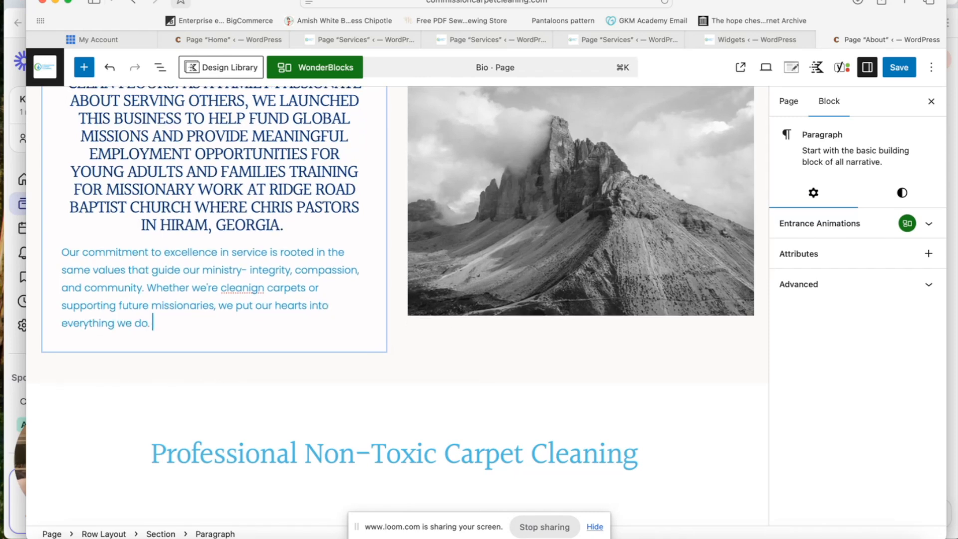
right_click(242, 293)
left_click(277, 156)
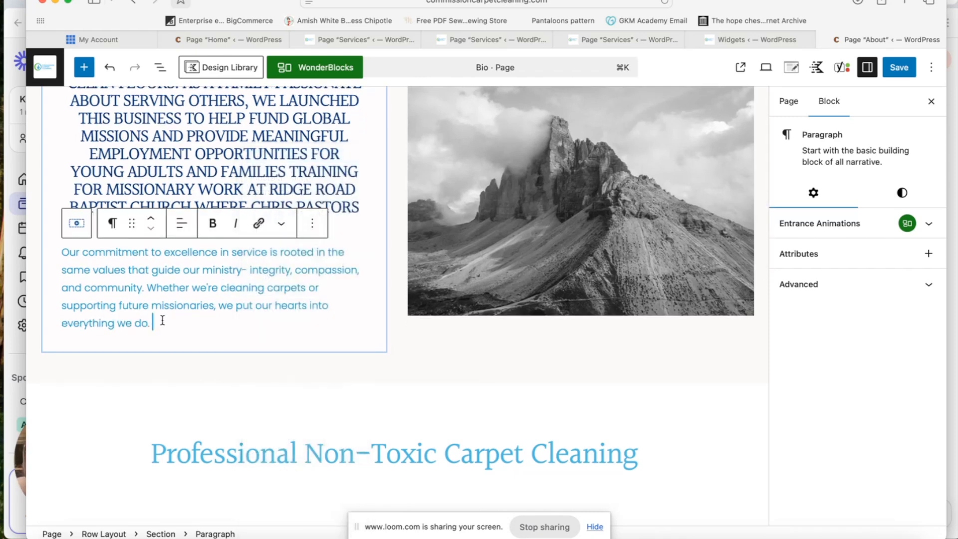
type("We're grateful")
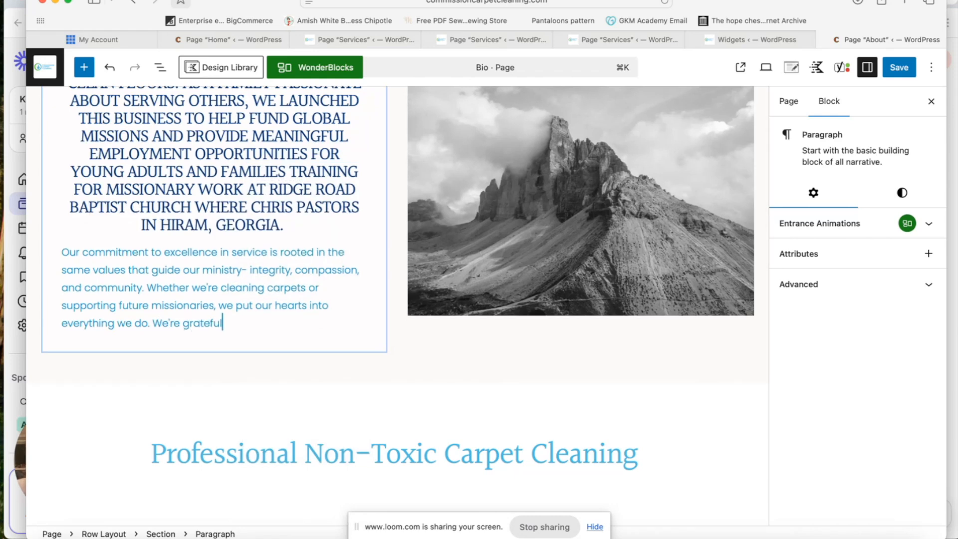
type(" for the opportunity")
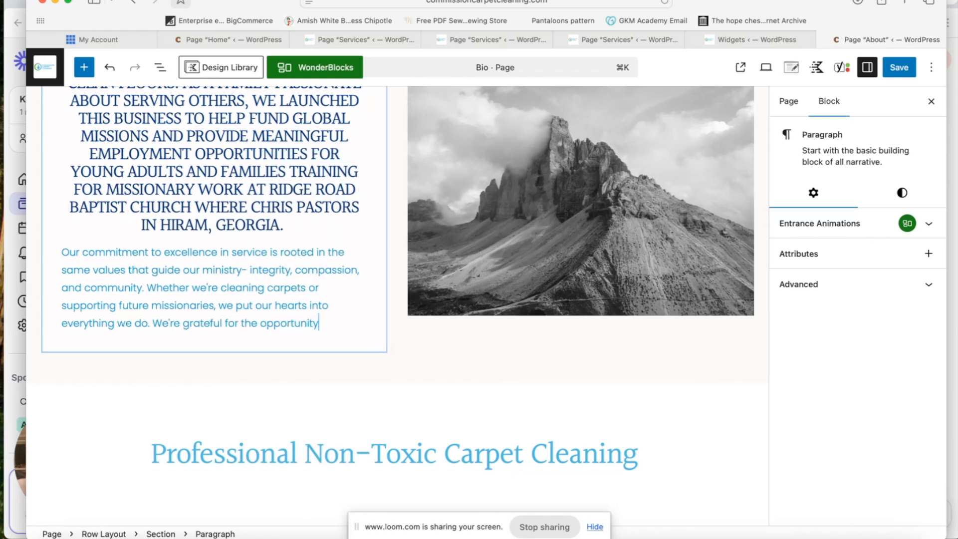
type(" to serve your family wh")
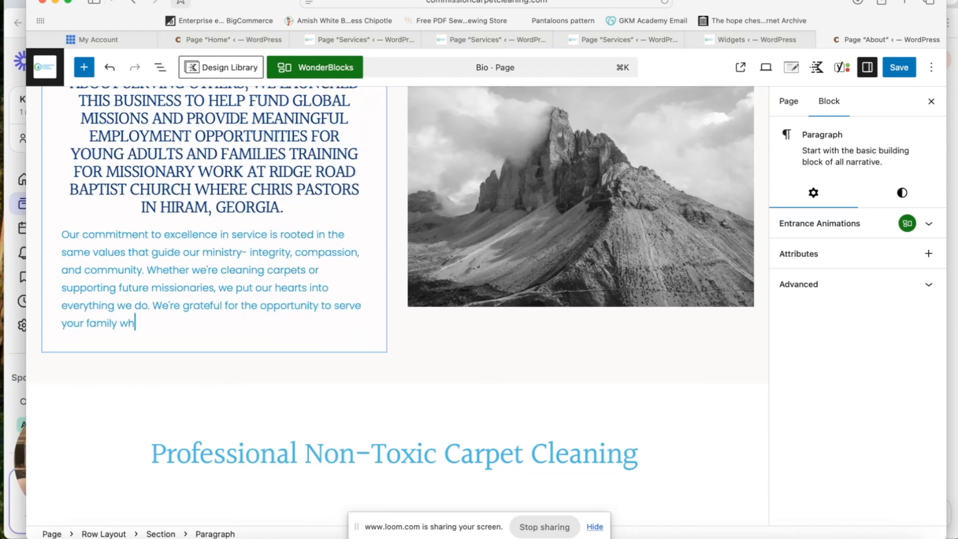
type("ile making a lasting impact")
type(" both locally and around at the")
key("BackSpace")
key("BackSpace")
key("BackSpace")
key("BackSpace")
key("BackSpace")
key("BackSpace")
key("BackSpace")
type("the world.")
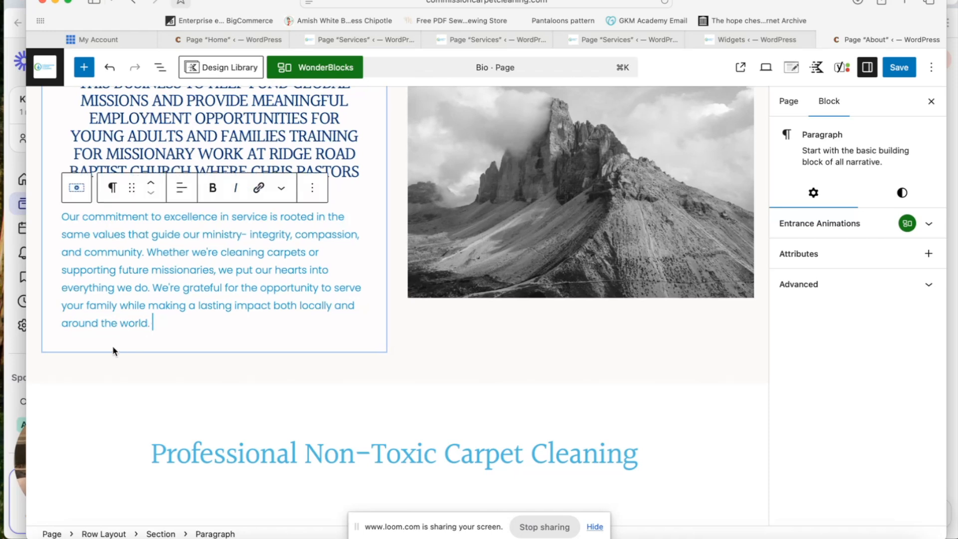
scroll(122, 351, "up", 5)
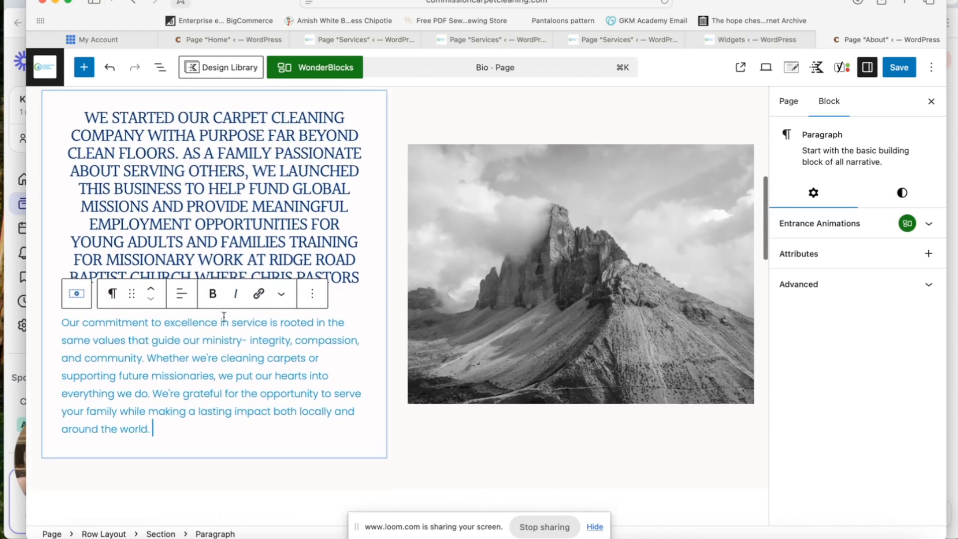
scroll(208, 332, "up", 1)
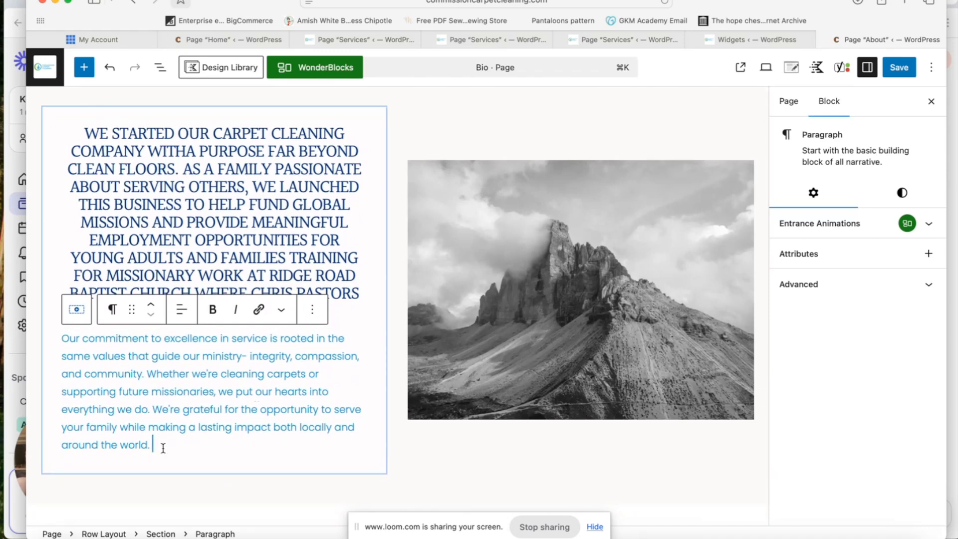
left_click(419, 451)
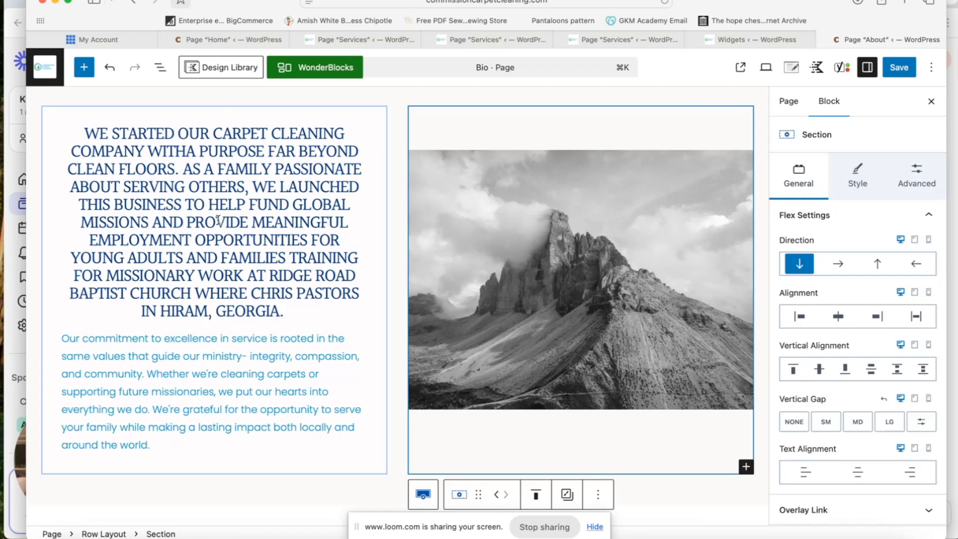
left_click(164, 451)
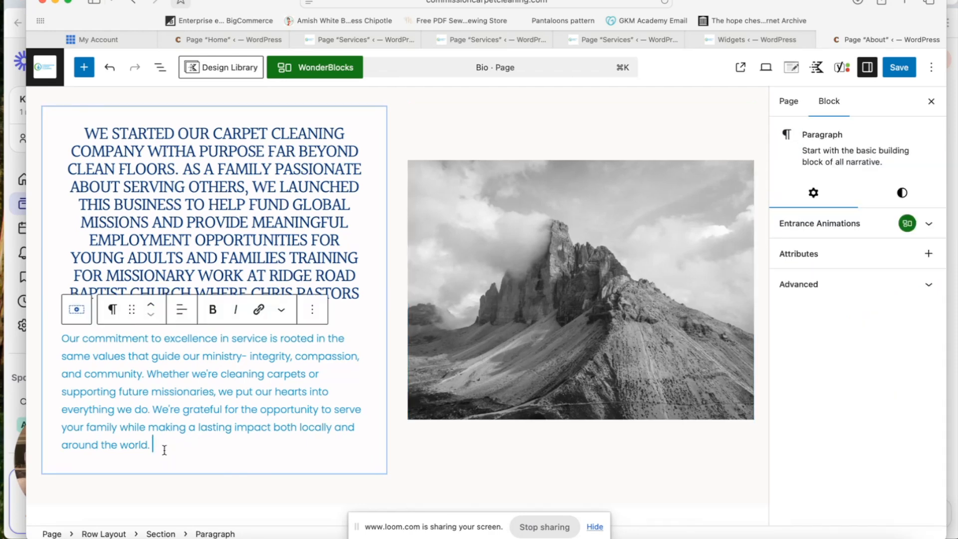
left_click(260, 249)
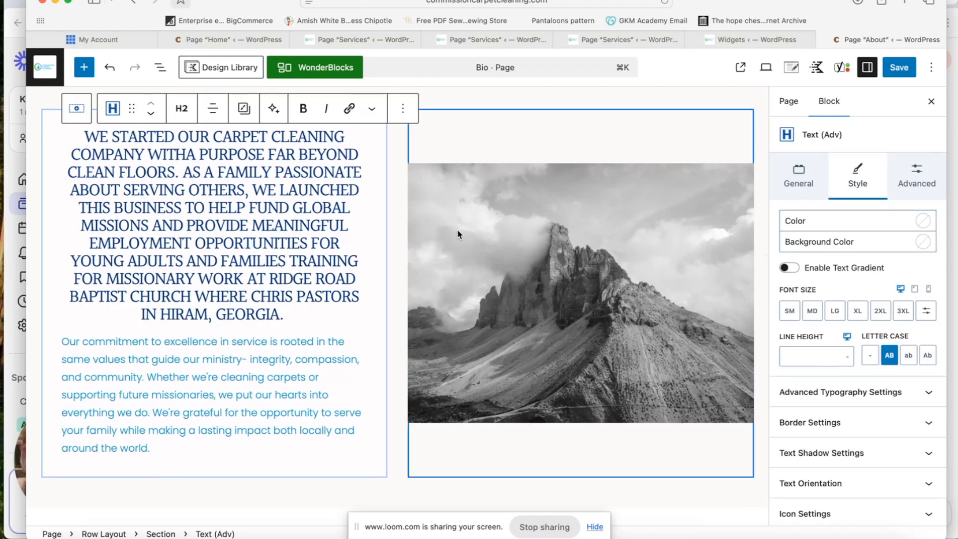
scroll(272, 332, "up", 1)
left_click(294, 324)
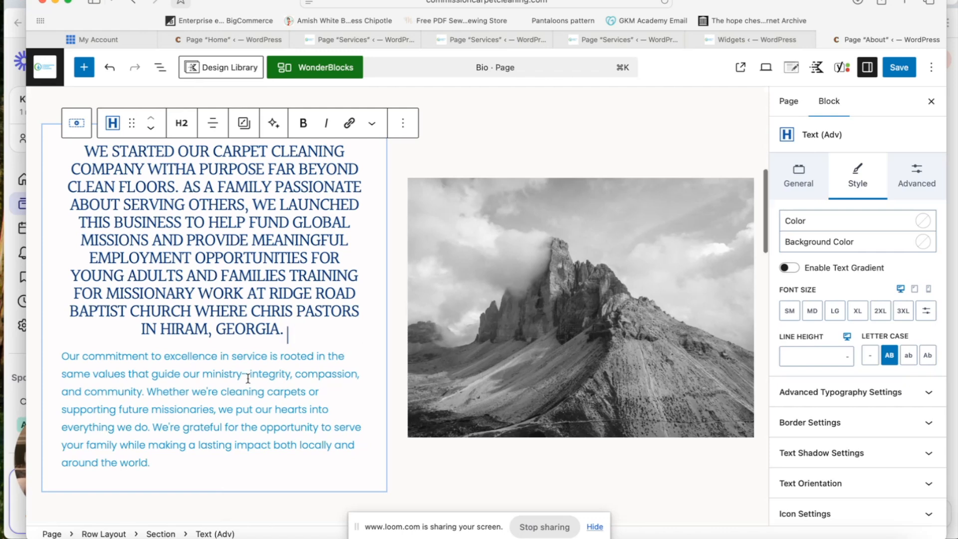
scroll(238, 360, "down", 2)
scroll(238, 360, "down", 2)
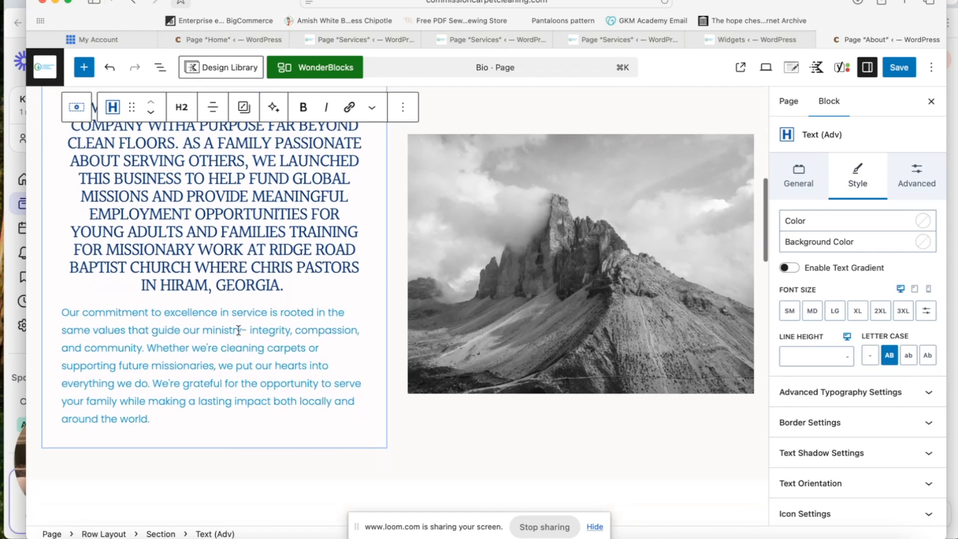
scroll(239, 339, "up", 3)
scroll(261, 376, "down", 1)
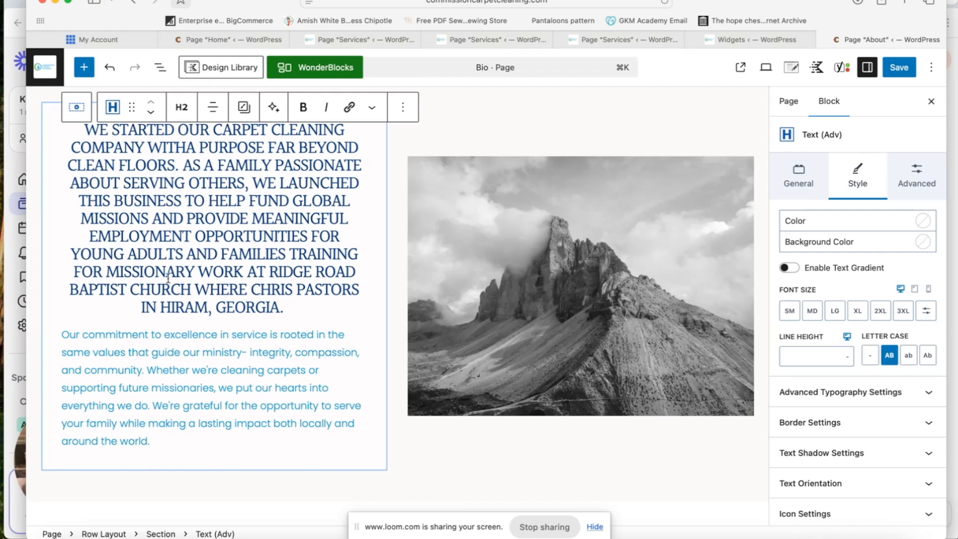
scroll(220, 319, "down", 2)
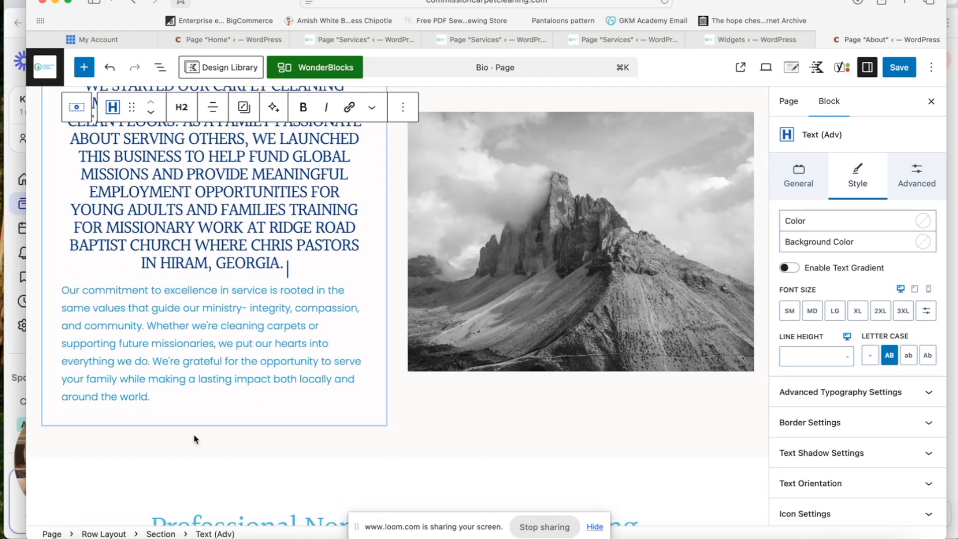
left_click(170, 402)
scroll(171, 401, "down", 1)
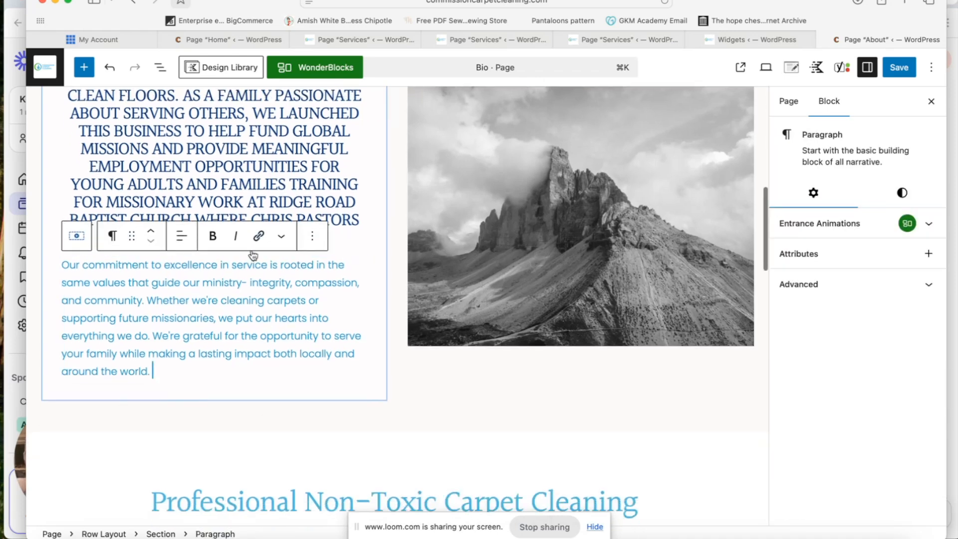
scroll(253, 255, "up", 2)
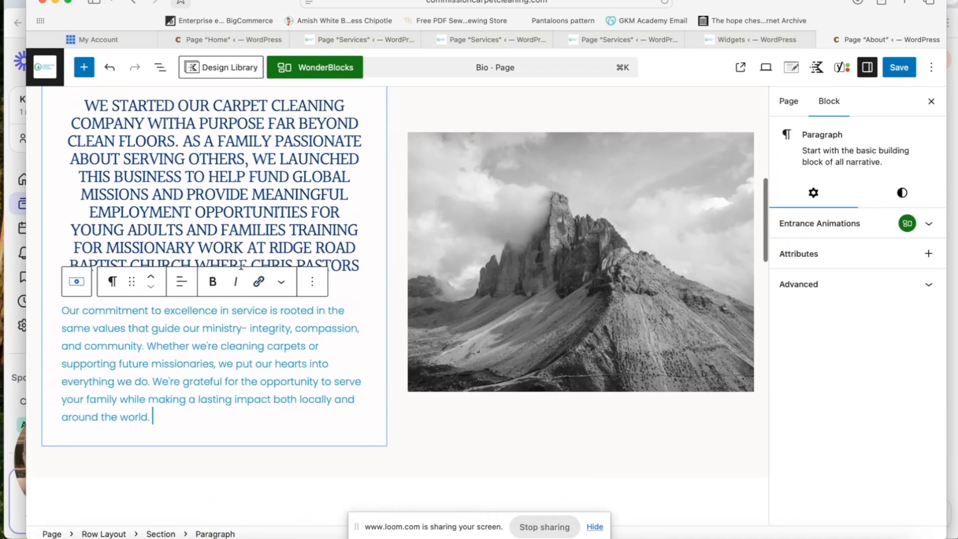
scroll(252, 355, "up", 1)
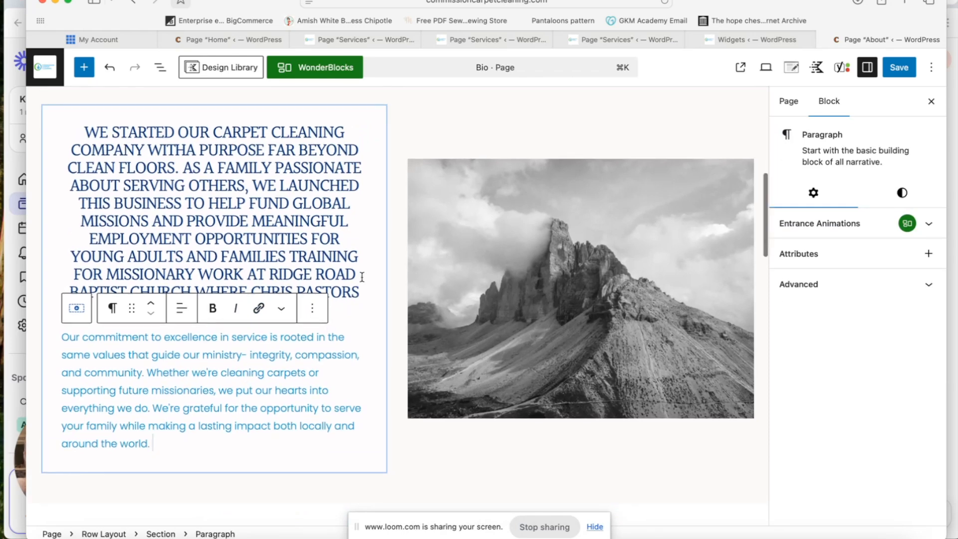
left_click(363, 280)
left_click(294, 312)
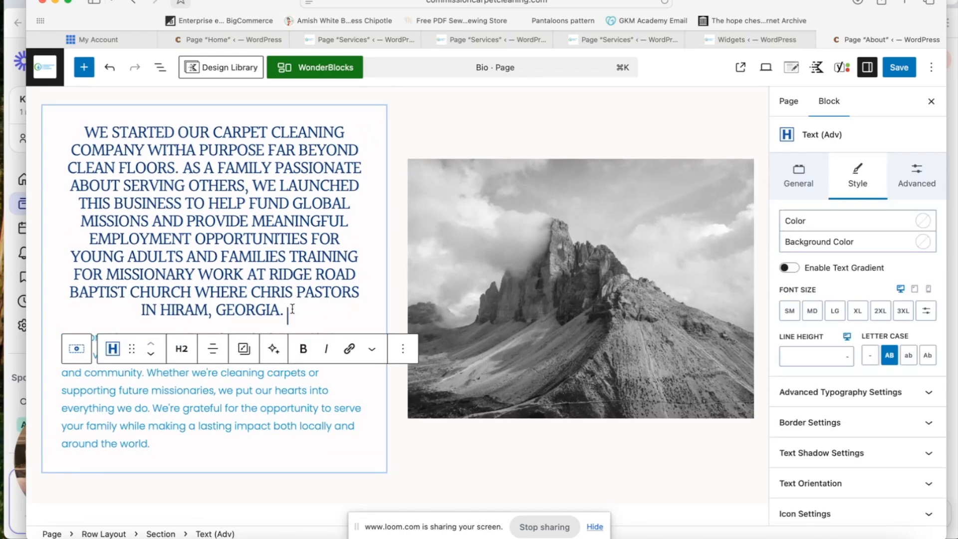
scroll(250, 359, "down", 1)
left_click(216, 410)
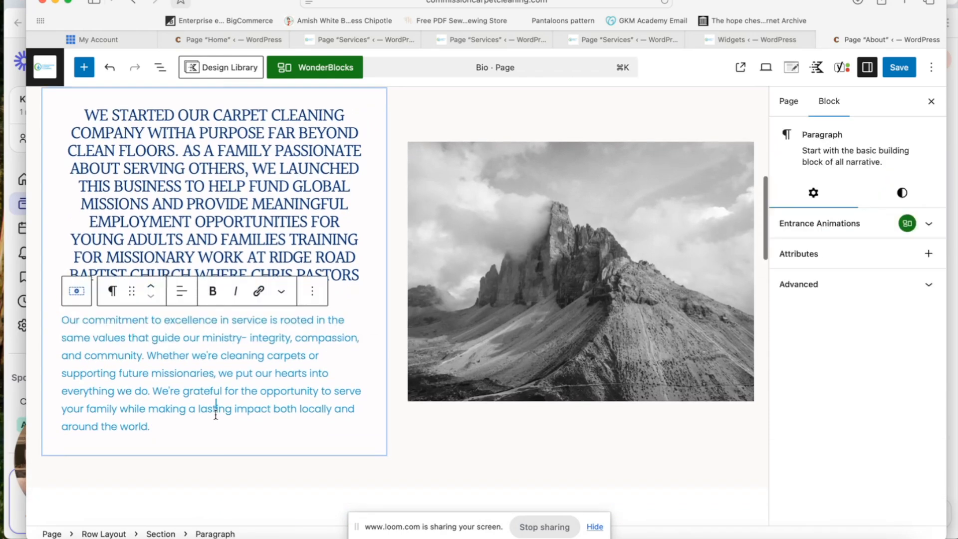
left_click(194, 425)
scroll(195, 425, "down", 2)
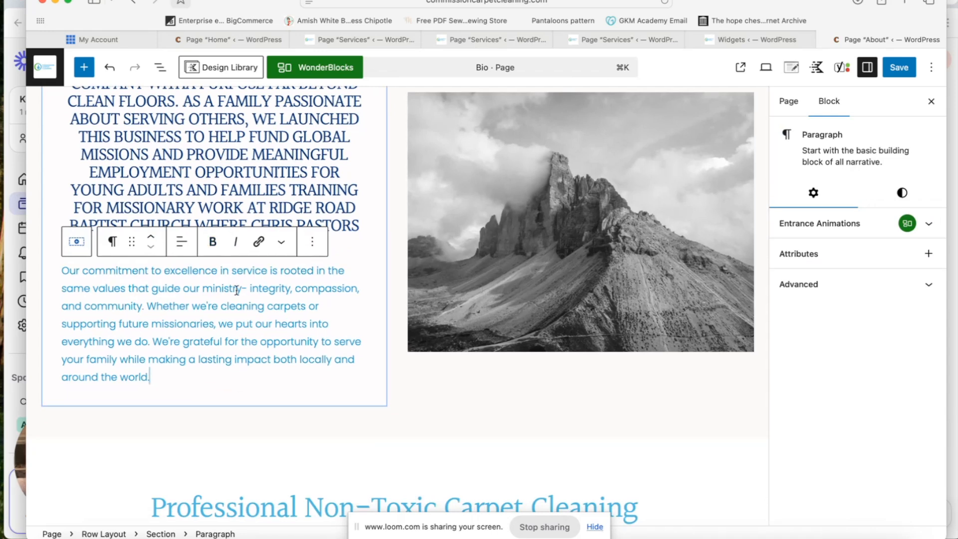
scroll(237, 291, "up", 3)
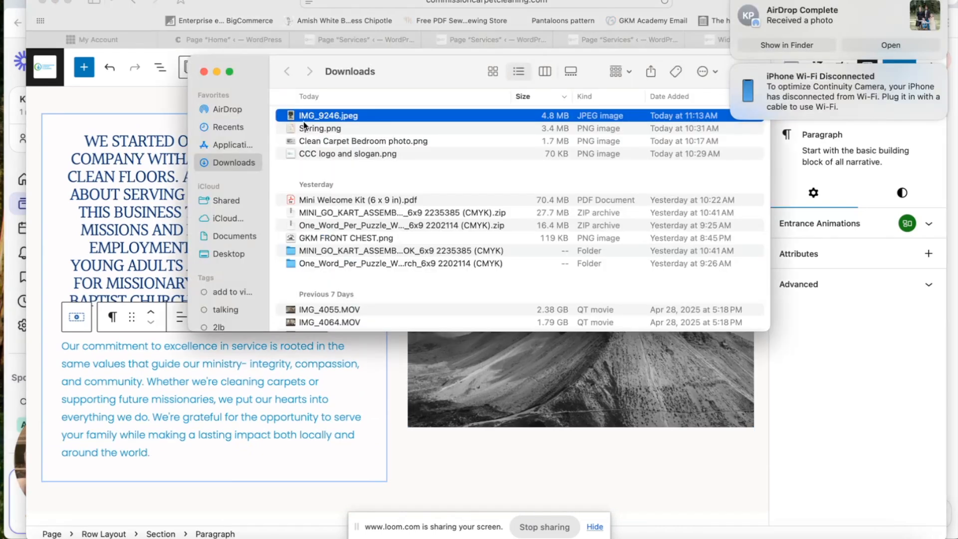
Step: Rename IMG_9246.jpeg to a family name noting 'grass, black dress', then reselect the Bio page's mountain image
right_click(318, 115)
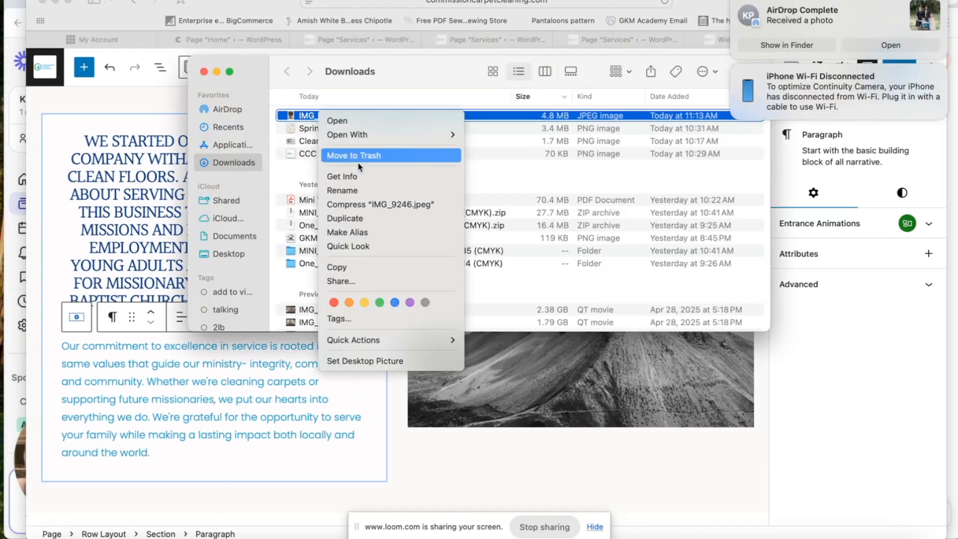
left_click(351, 190)
type("Hewet")
type("t Fa")
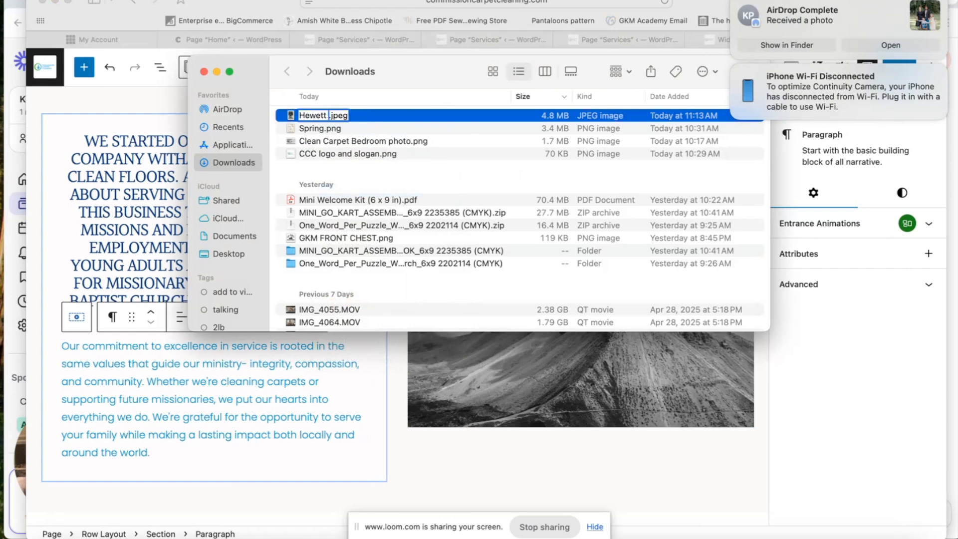
type("mily")
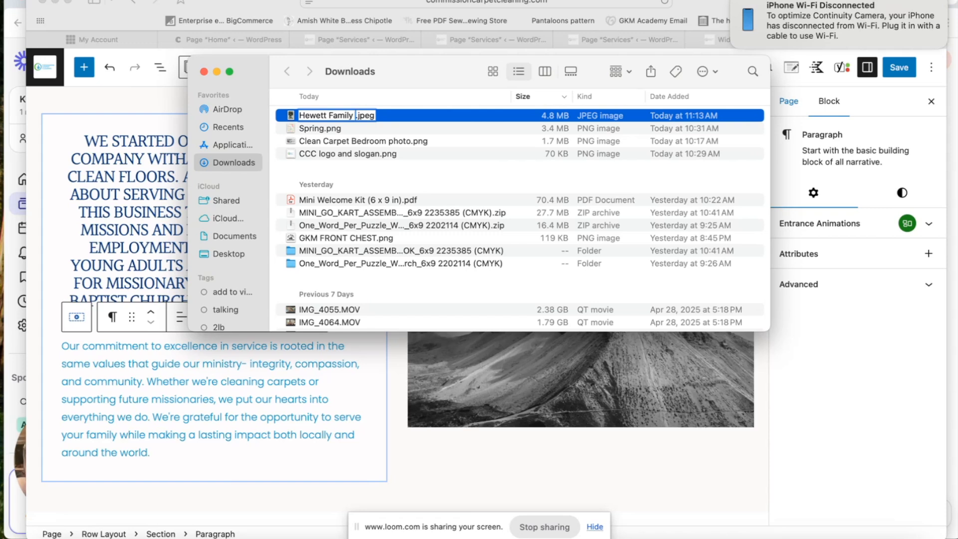
type("gr")
type("ass,")
type(" black dress")
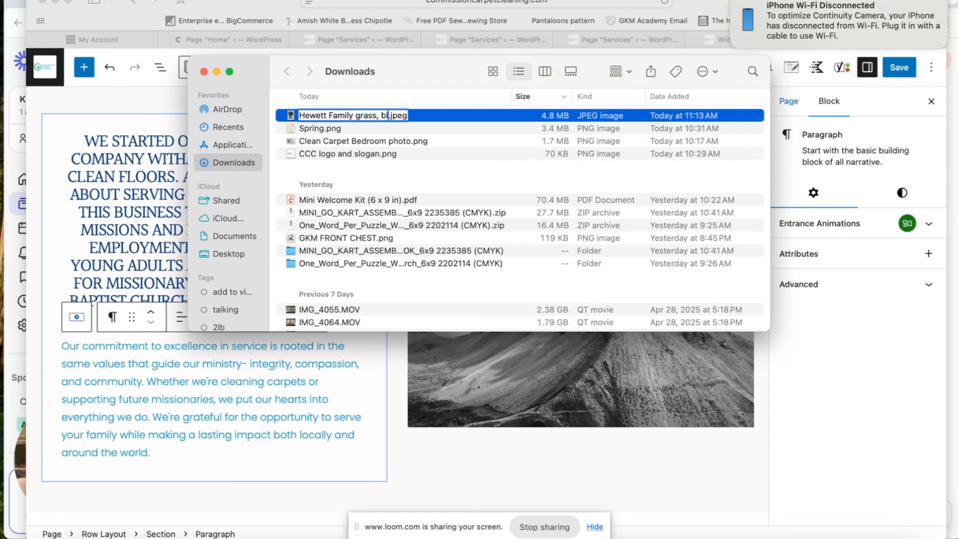
key("Return")
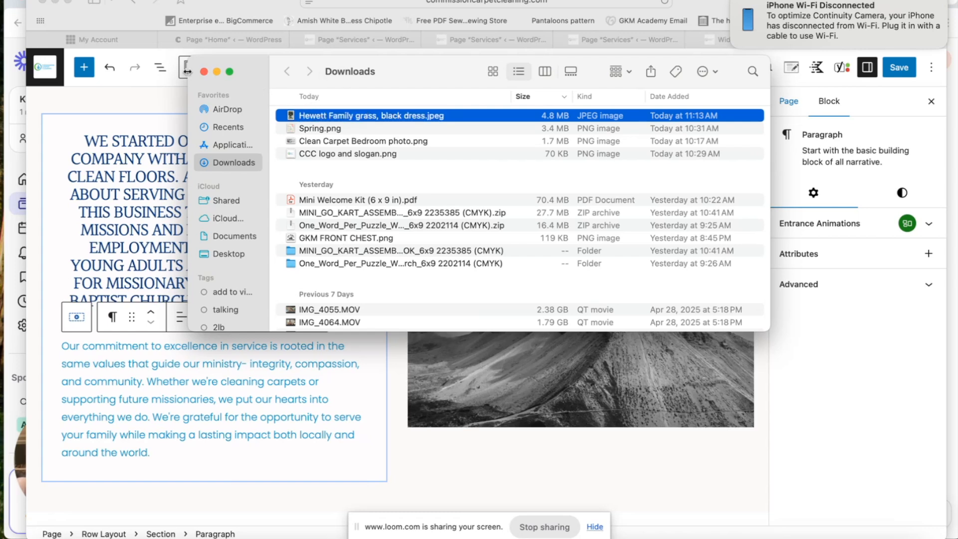
left_click(158, 104)
left_click(541, 272)
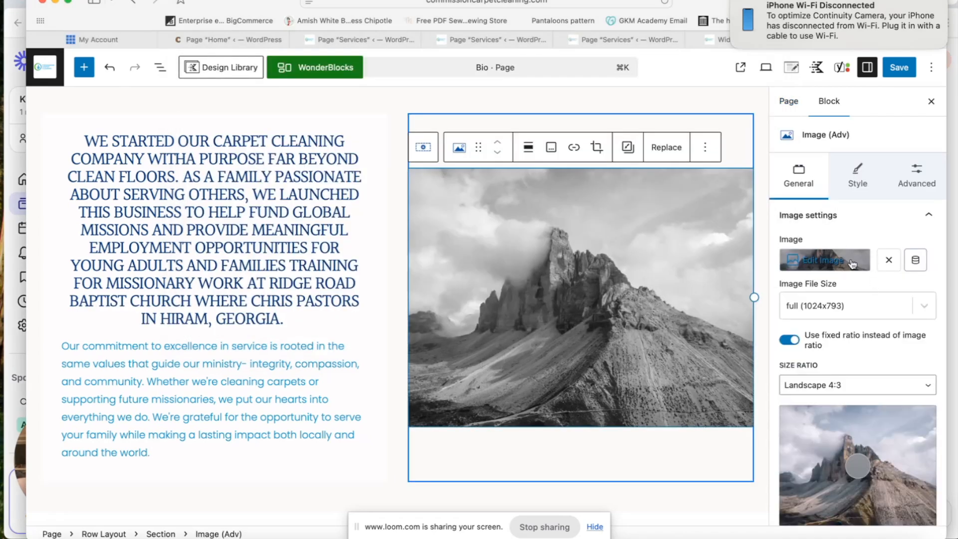
Step: Clear the mountain image and upload the renamed family photo from Downloads in its place
left_click(890, 263)
left_click(845, 306)
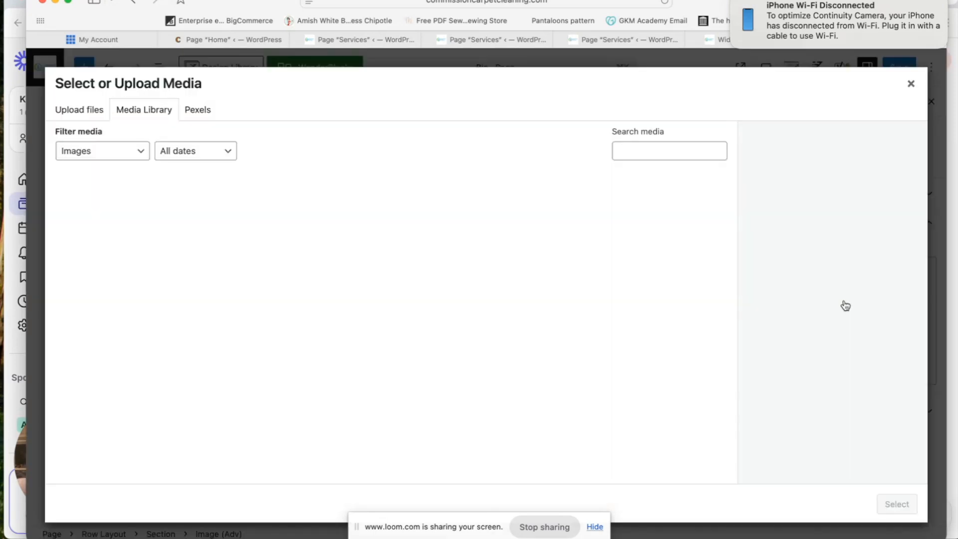
left_click(80, 111)
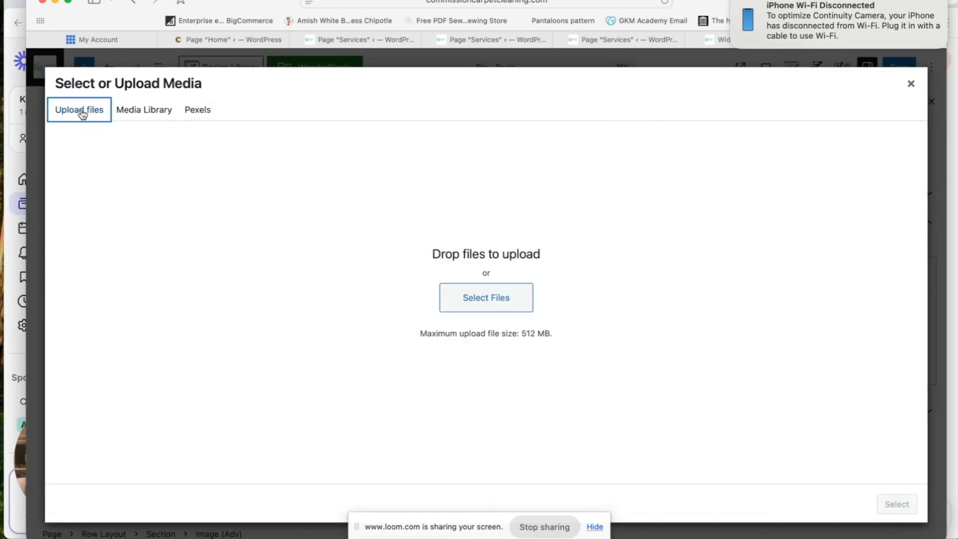
left_click(450, 303)
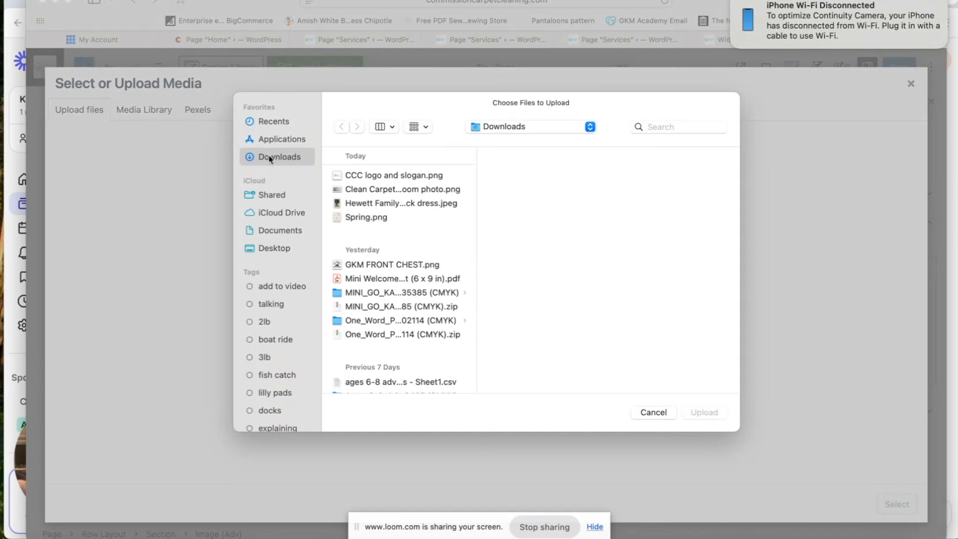
left_click(378, 203)
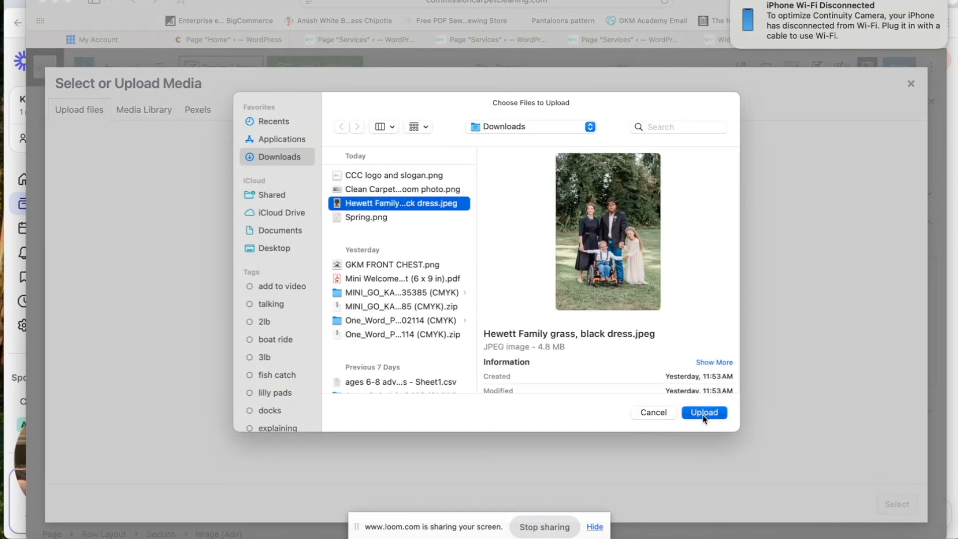
left_click(705, 413)
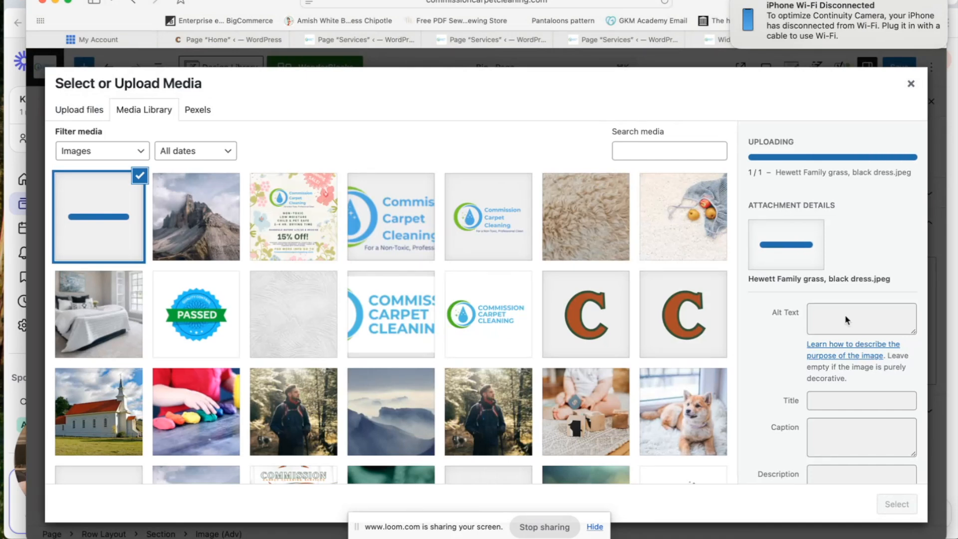
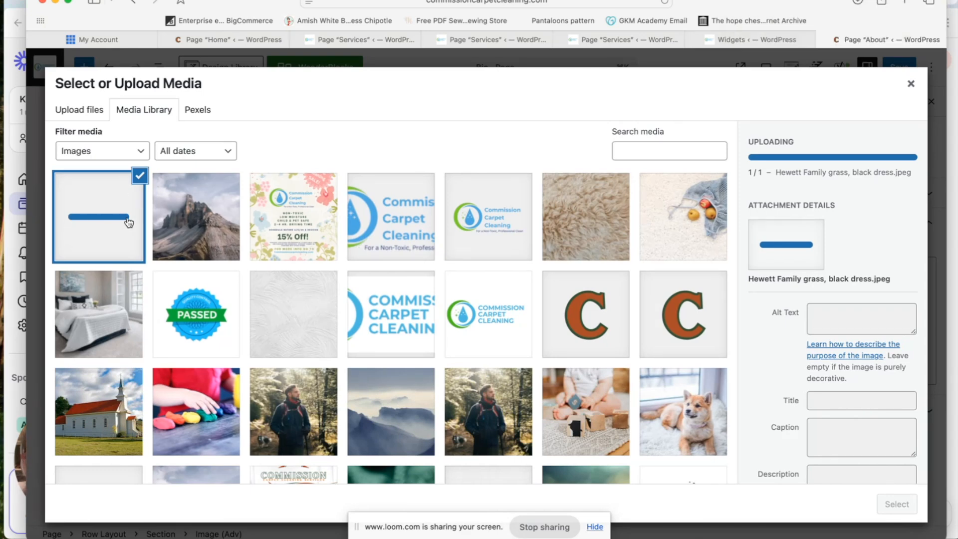
Step: Pick the family photo in the Media Library and retitle it with the family name plus 'grass black dress'
left_click(912, 85)
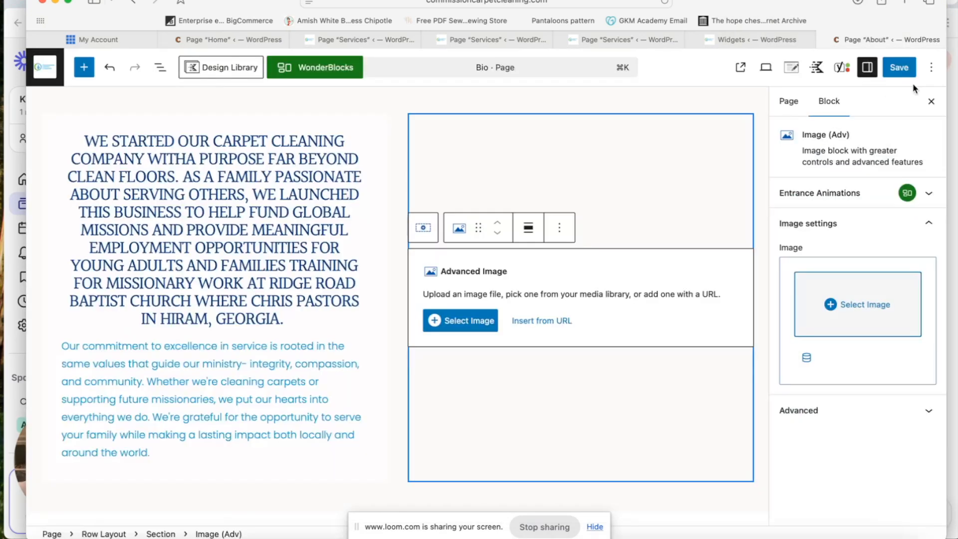
left_click(471, 321)
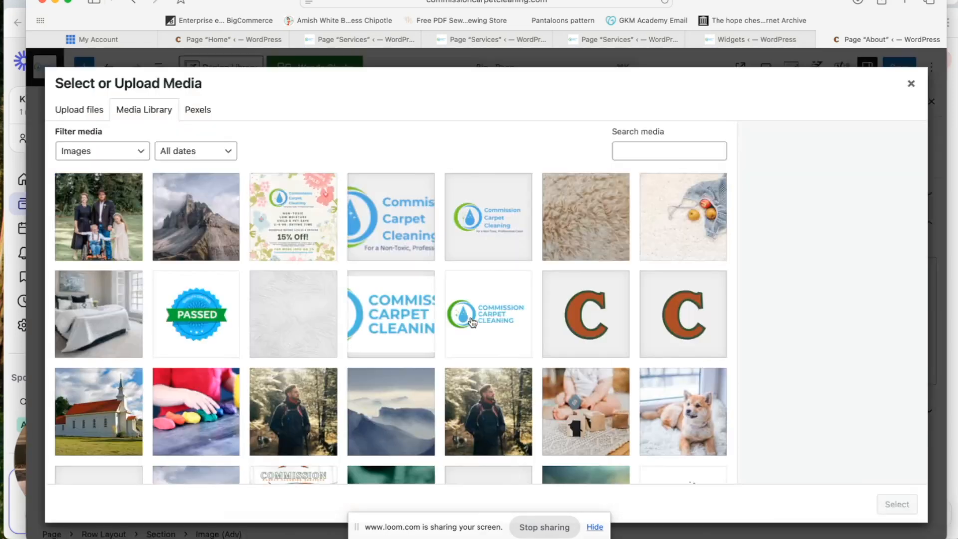
left_click(115, 208)
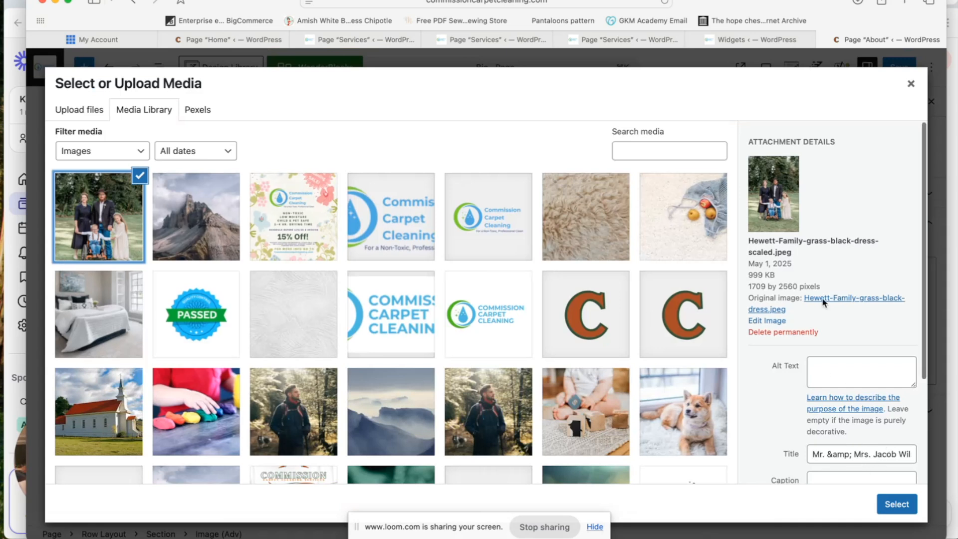
left_click(893, 459)
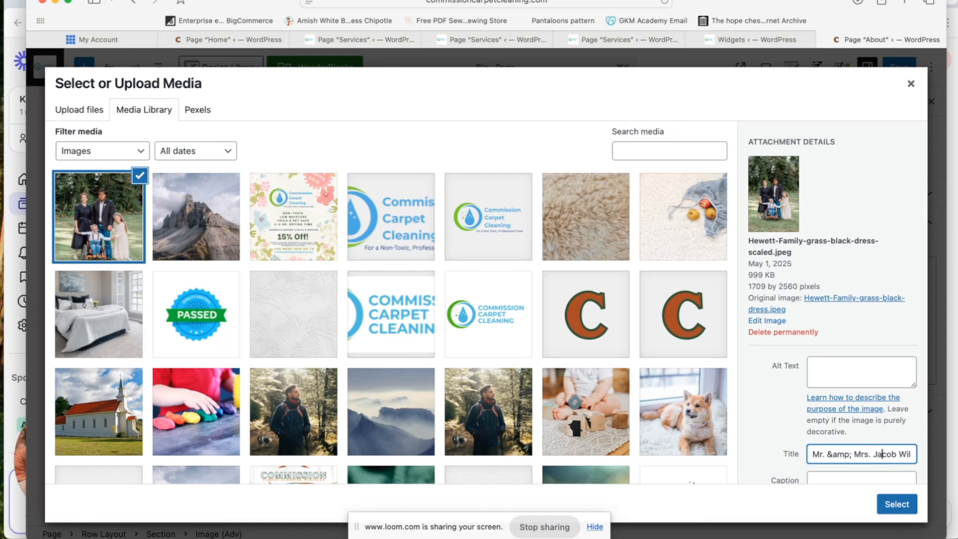
left_click(909, 453)
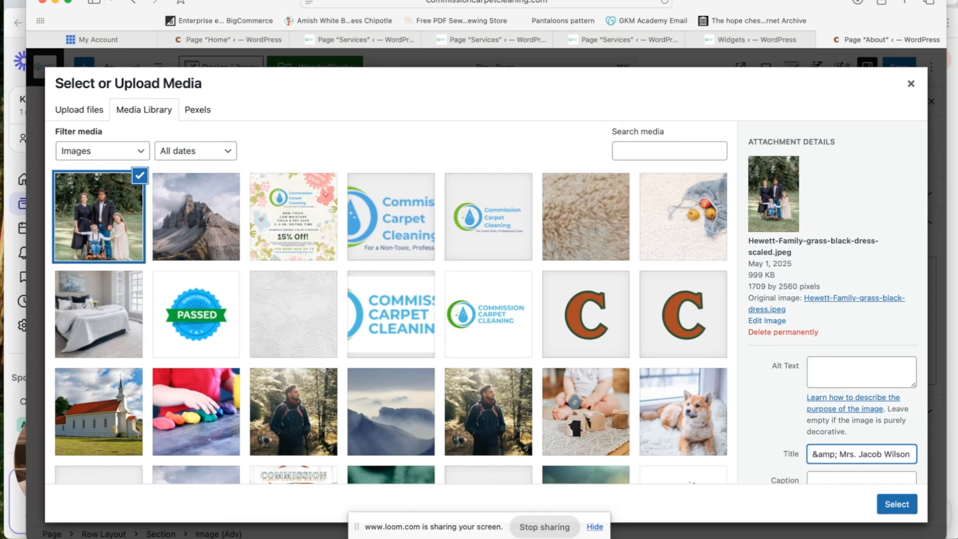
key("BackSpace")
key("BackSpace")
key("BackSpace")
key("BackSpace")
key("BackSpace")
key("BackSpace")
key("BackSpace")
key("BackSpace")
key("BackSpace")
key("BackSpace")
key("BackSpace")
key("BackSpace")
key("BackSpace")
key("BackSpace")
key("BackSpace")
key("BackSpace")
key("BackSpace")
key("BackSpace")
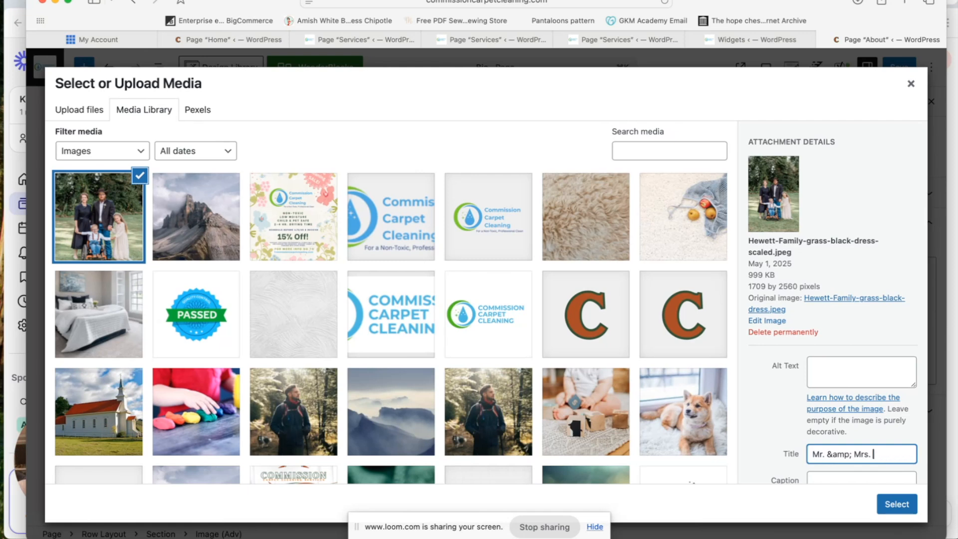
key("BackSpace")
key("BackSpace")
key("BackSpace")
key("BackSpace")
key("BackSpace")
key("BackSpace")
type("Hewett FAmily")
key("BackSpace")
key("BackSpace")
key("BackSpace")
key("BackSpace")
type("ily grass black dress")
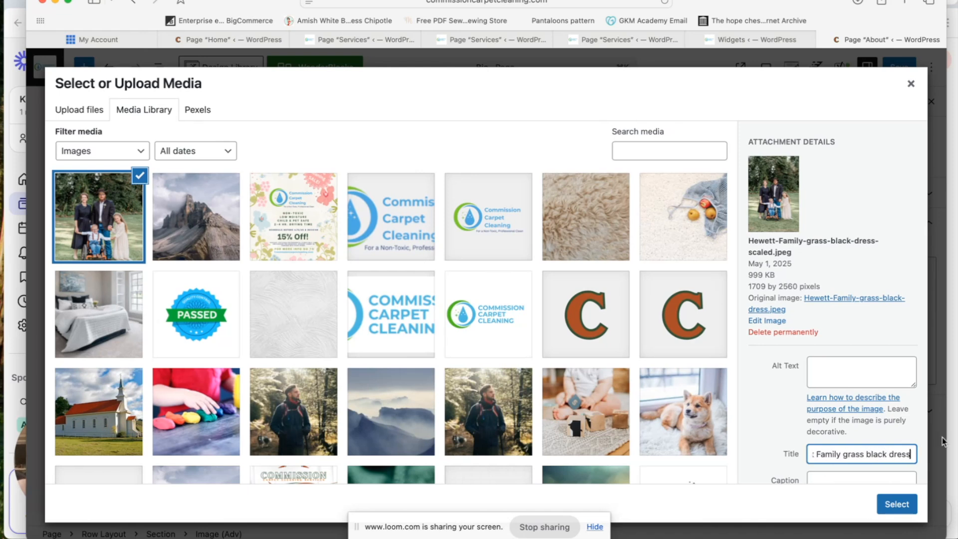
Step: Give it alt text starting 'Carpet Cleaning Family' about their passion for serving, and insert it
left_click(850, 372)
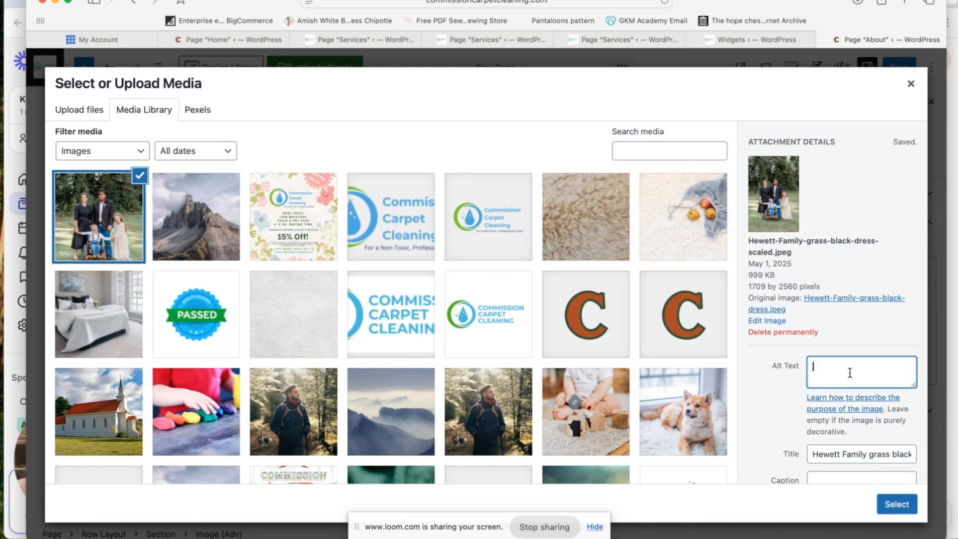
type("Carpet Cleaning Family, The")
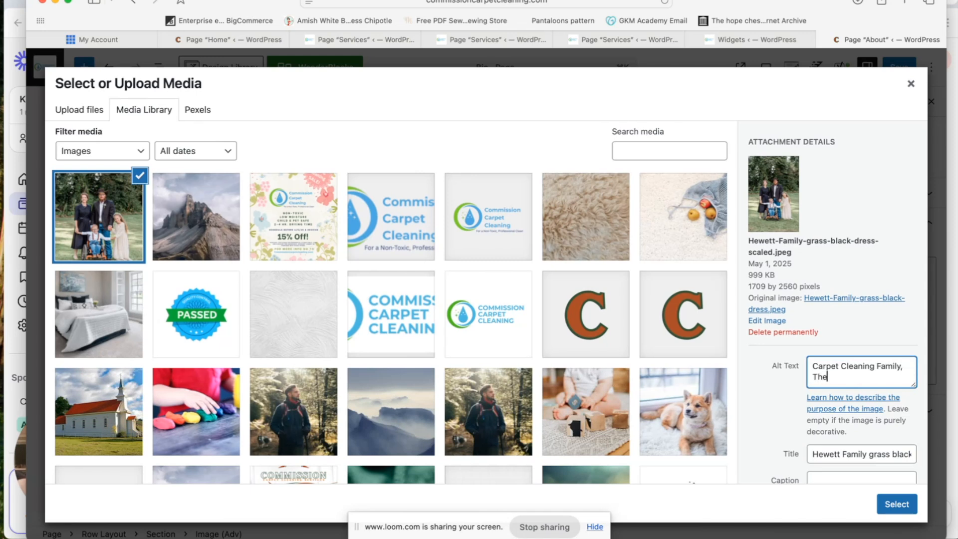
type(" hewett's, with a passion for serving")
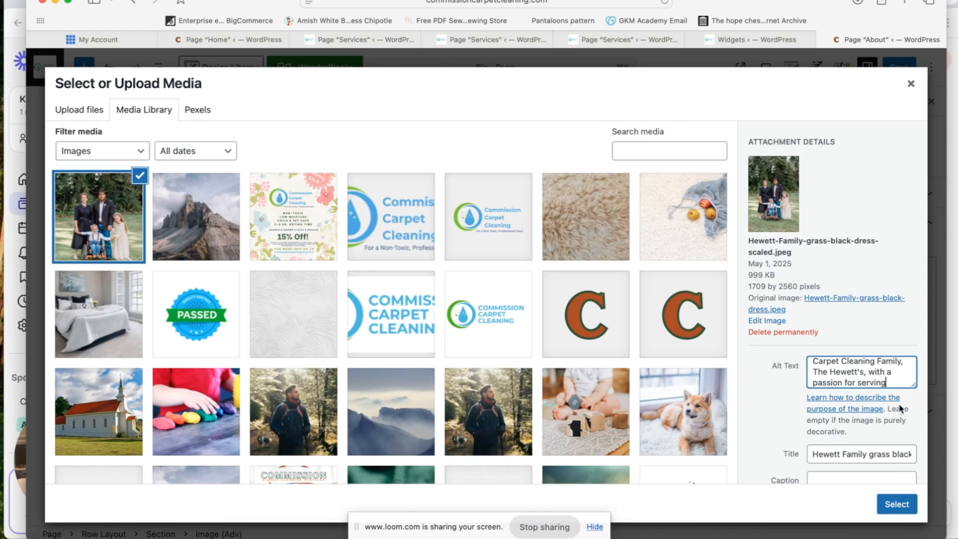
left_click(897, 504)
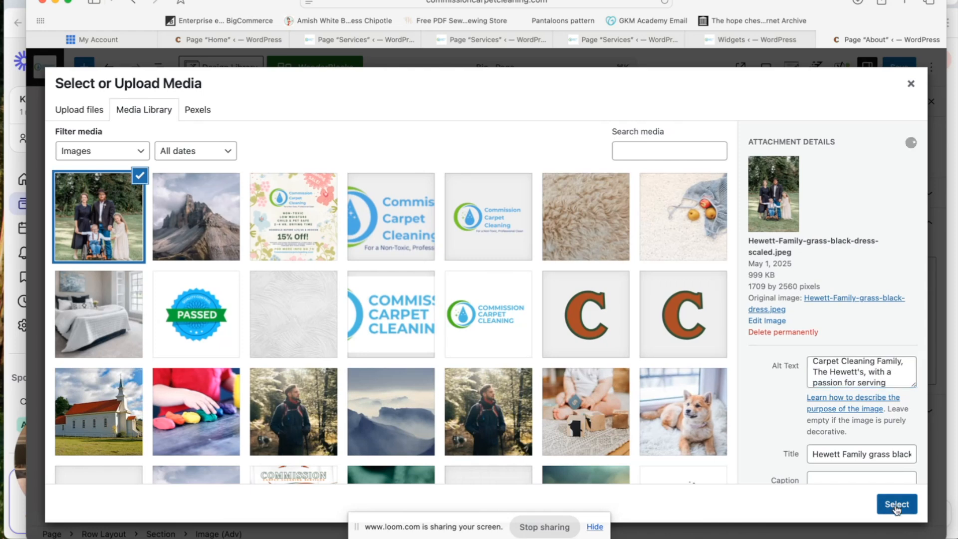
Step: Set the photo's size ratio to Portrait 3:4
scroll(594, 299, "down", 5)
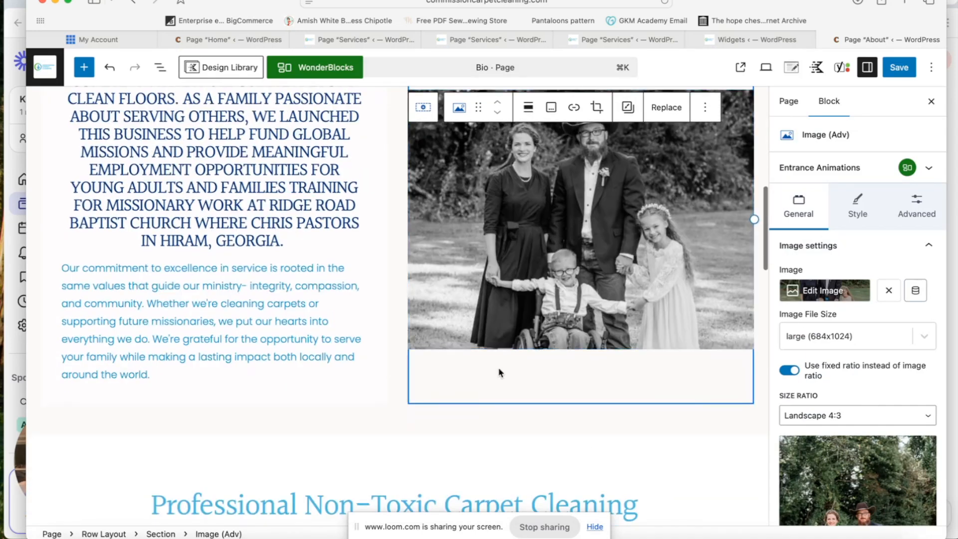
left_click(857, 417)
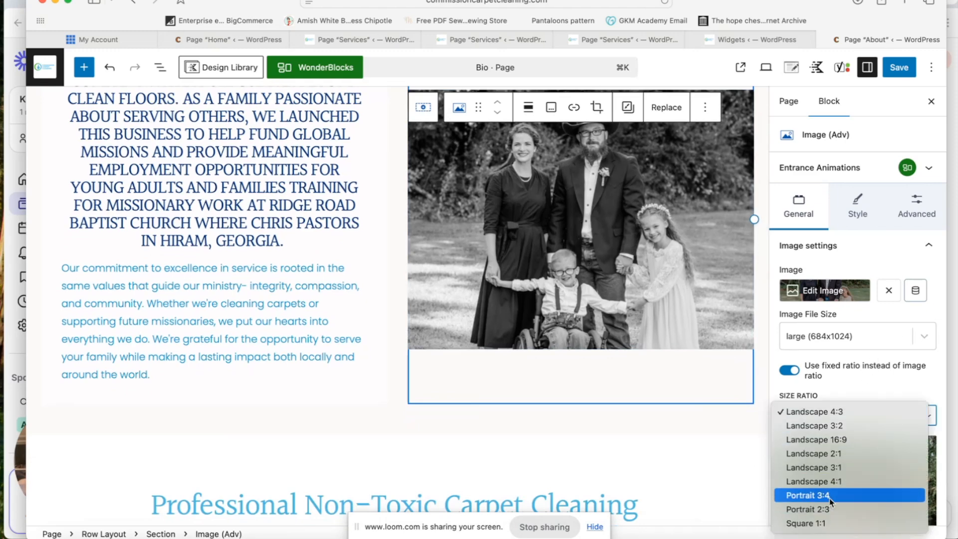
key("Escape")
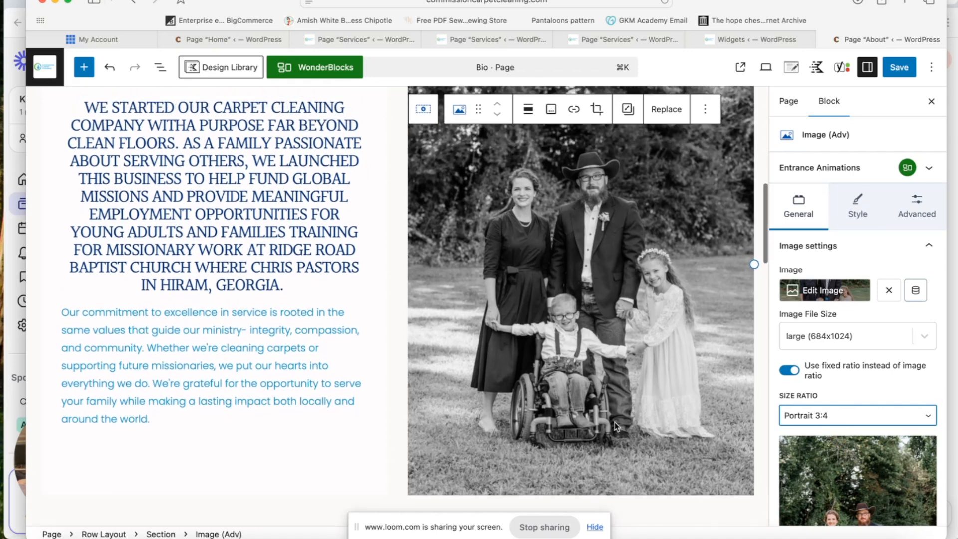
scroll(617, 427, "down", 3)
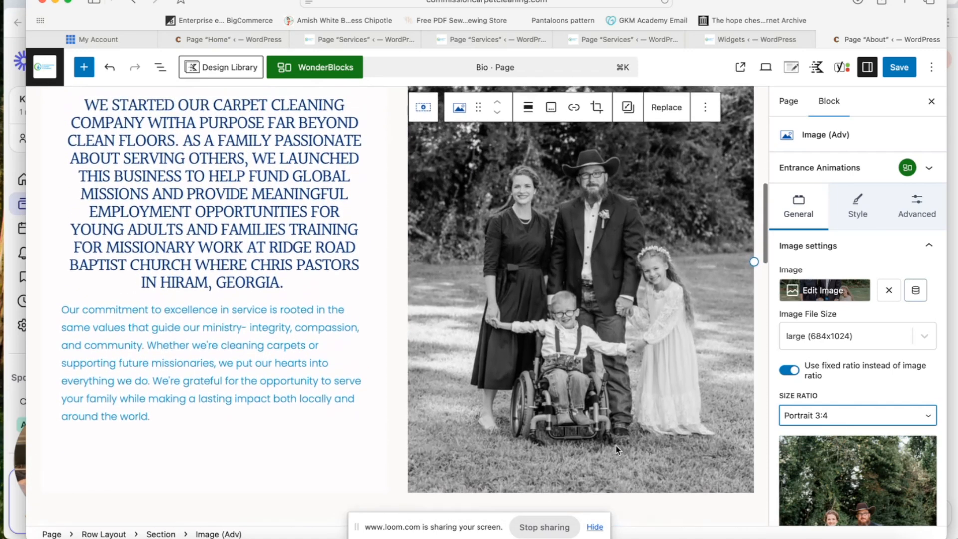
left_click(825, 295)
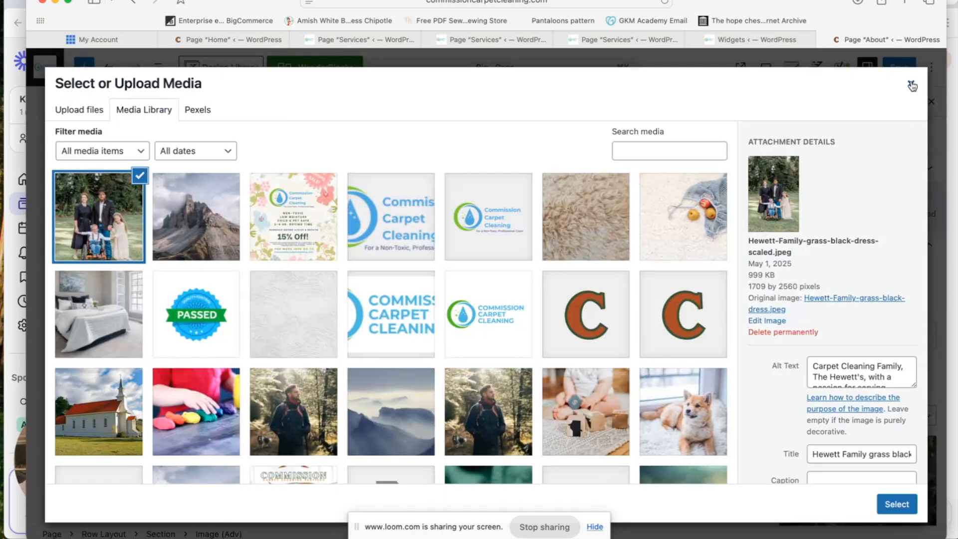
left_click(911, 83)
Step: Change the photo's image filter from Grayscale to None and save the page
scroll(849, 449, "down", 1)
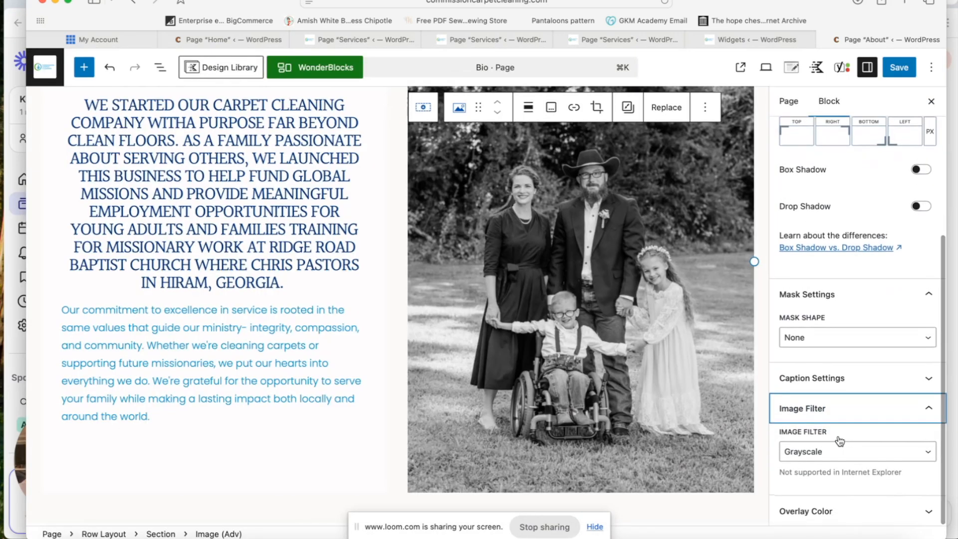
scroll(840, 439, "up", 10)
left_click(798, 206)
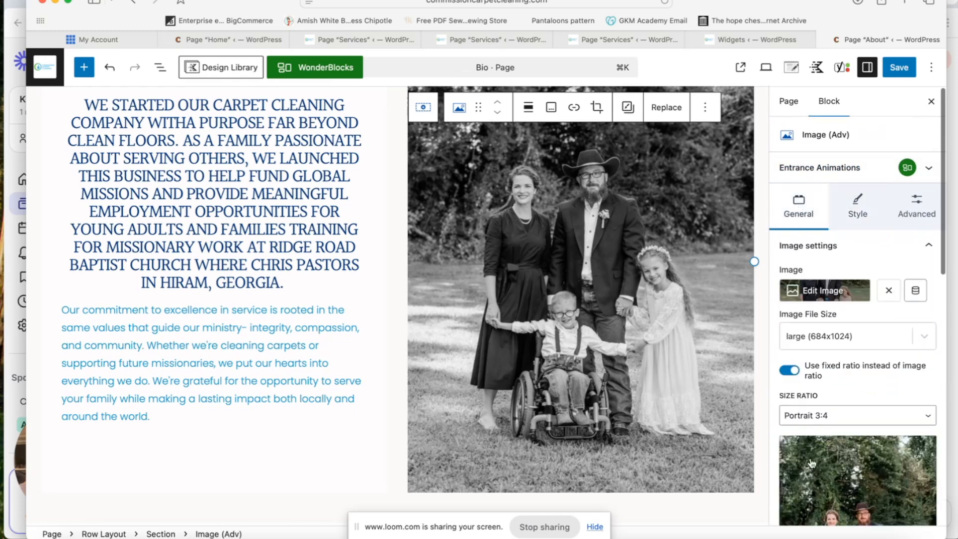
scroll(813, 463, "down", 2)
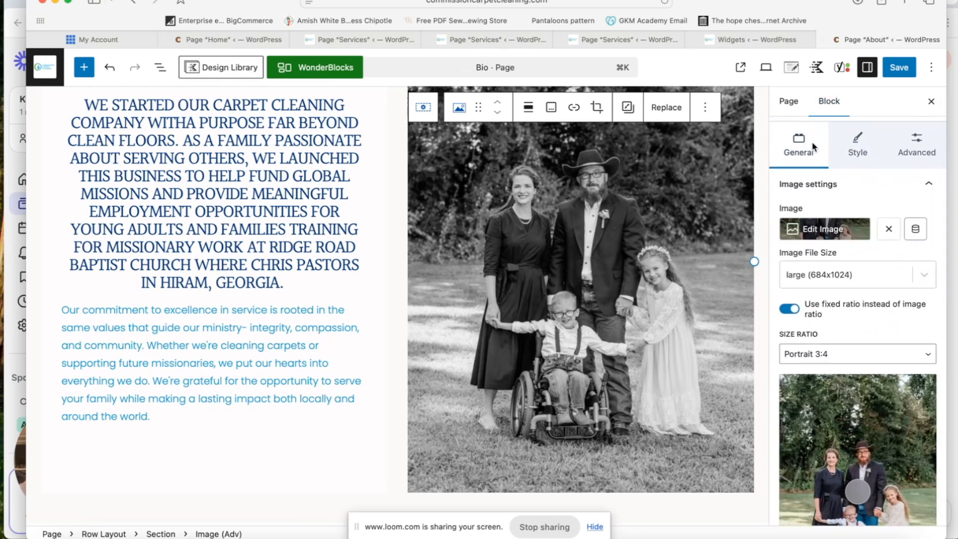
scroll(858, 350, "down", 6)
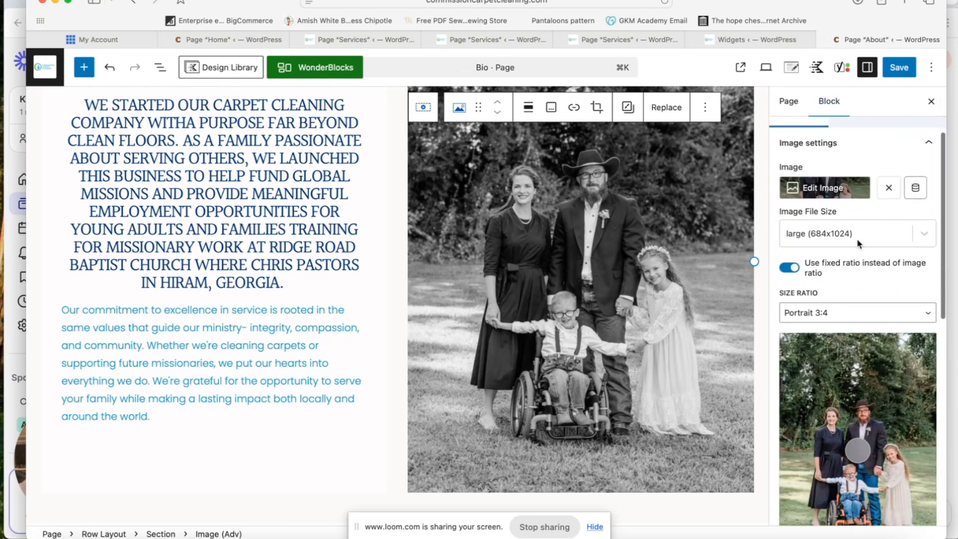
scroll(853, 297, "up", 8)
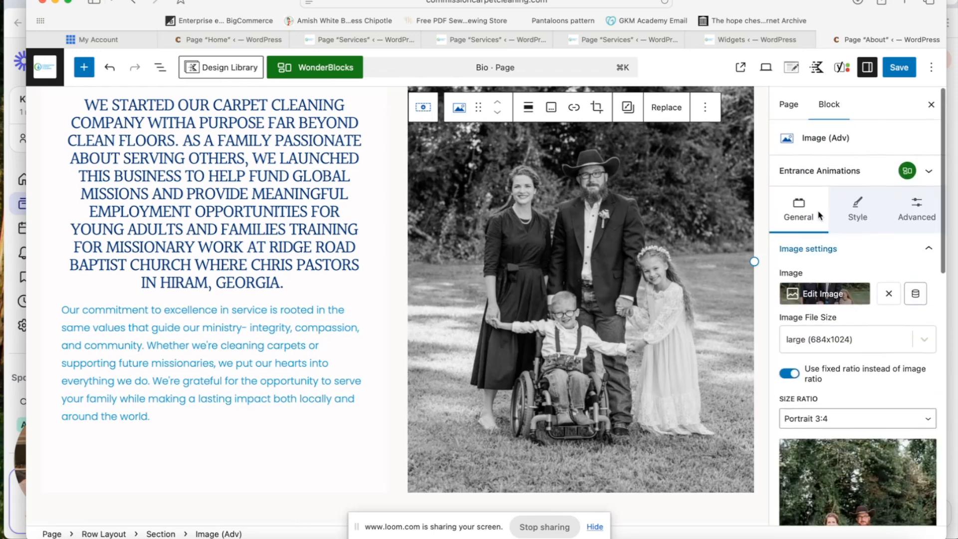
left_click(857, 207)
scroll(827, 318, "down", 7)
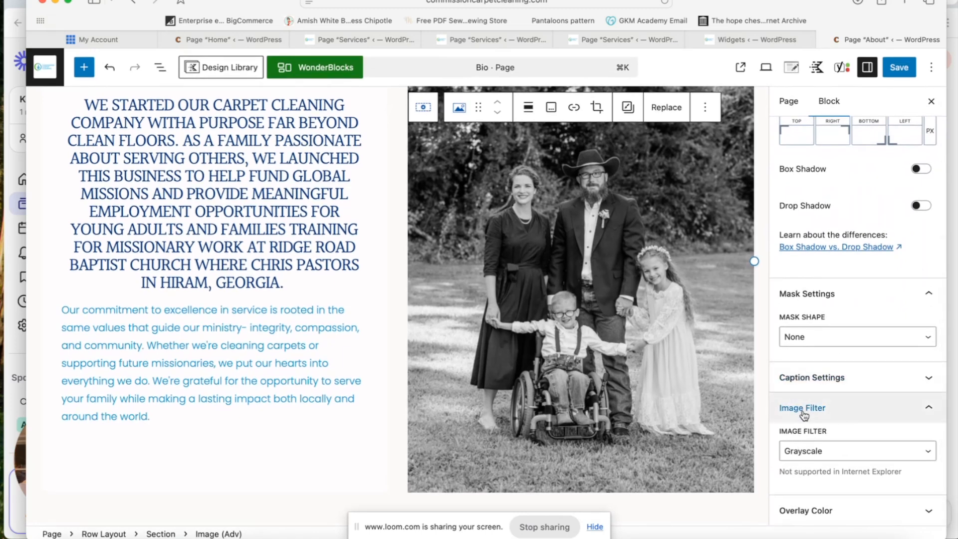
left_click(930, 298)
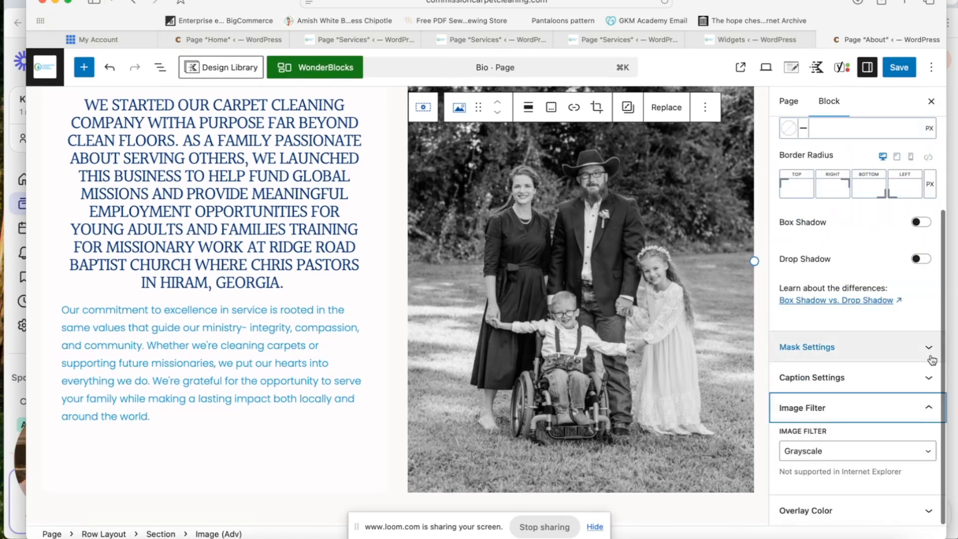
left_click(843, 451)
left_click(802, 433)
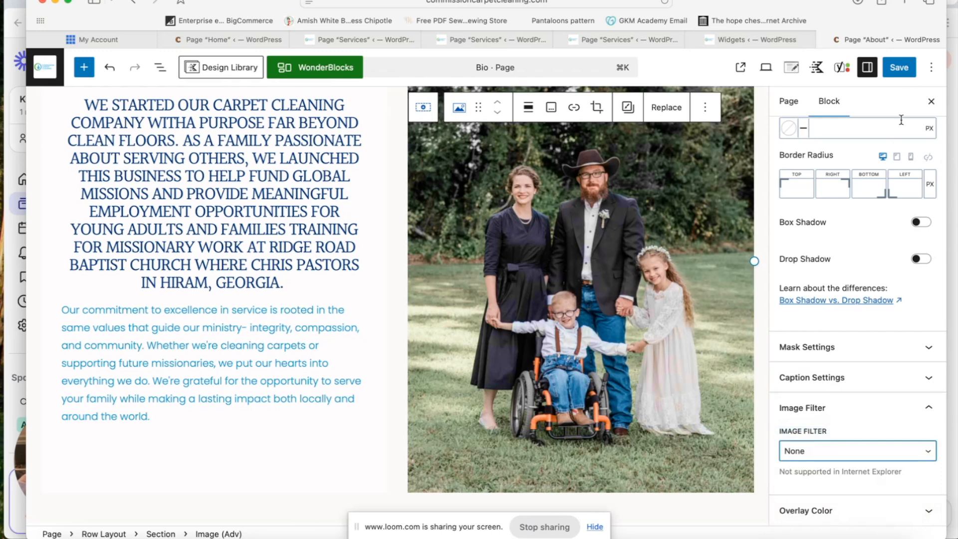
left_click(903, 68)
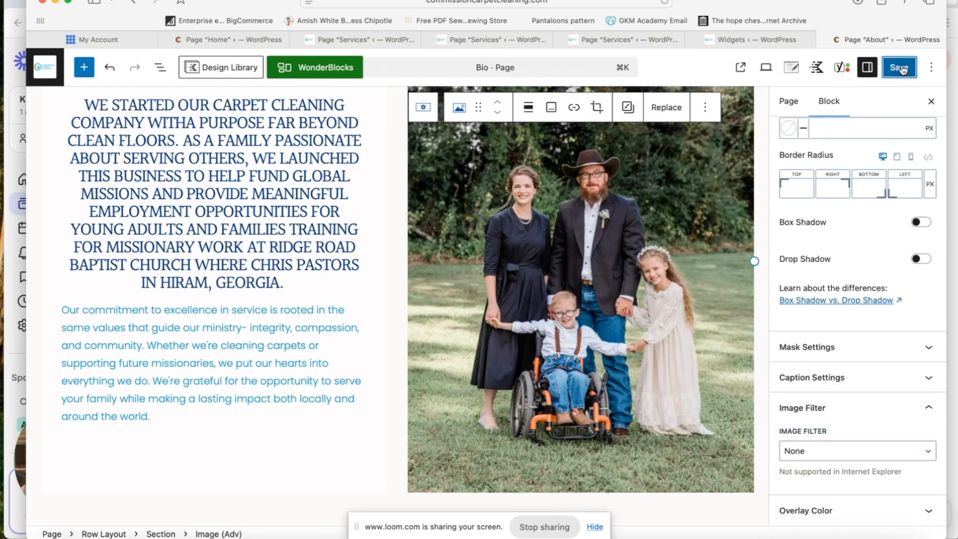
Step: Save the Bio page, look it over in the live preview tab, and return to the editor
left_click(902, 72)
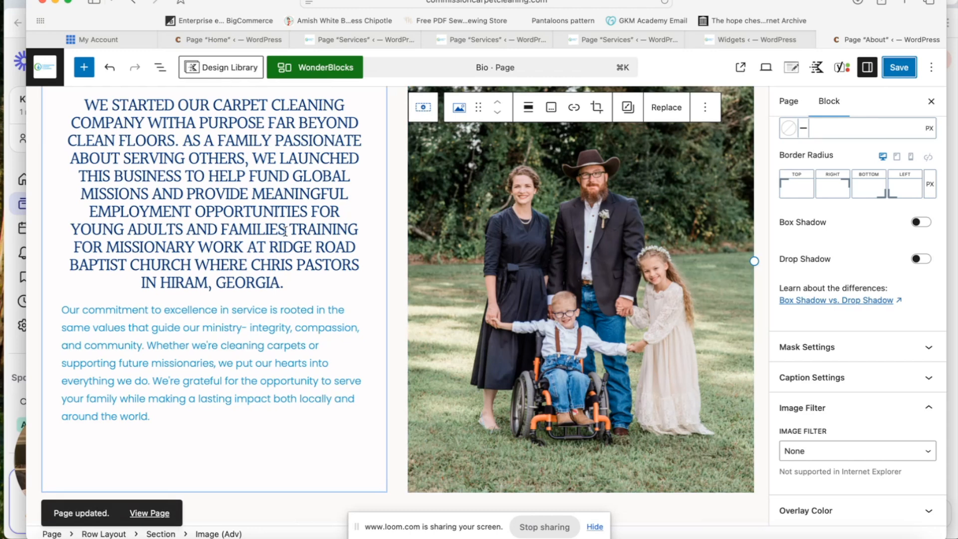
left_click(741, 67)
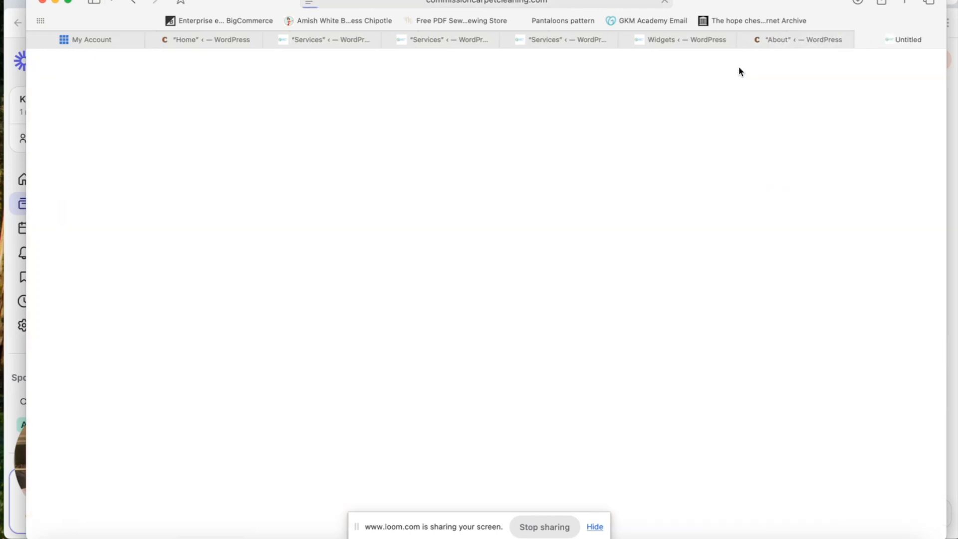
scroll(579, 312, "down", 1)
scroll(579, 316, "up", 1)
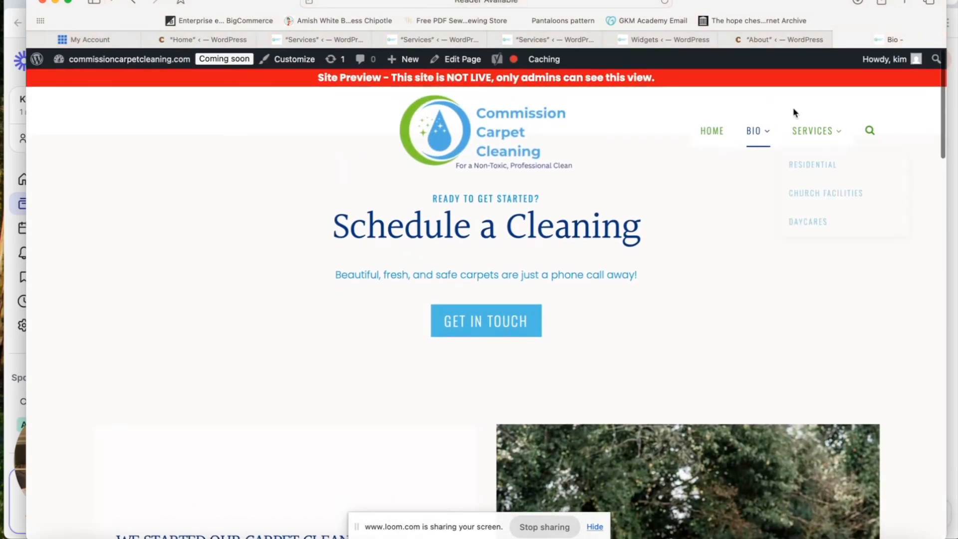
mouse_move(754, 130)
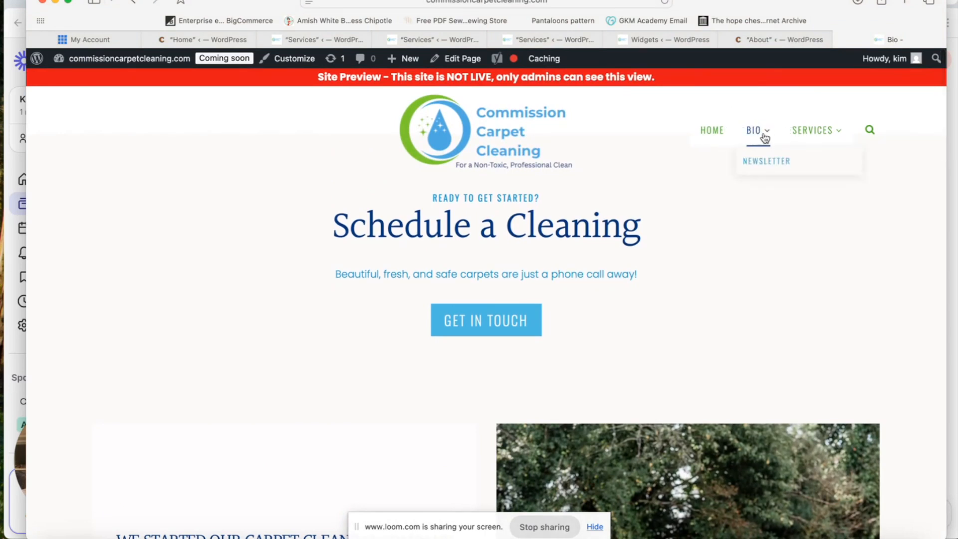
scroll(579, 317, "down", 2)
scroll(573, 310, "up", 2)
scroll(573, 309, "down", 1)
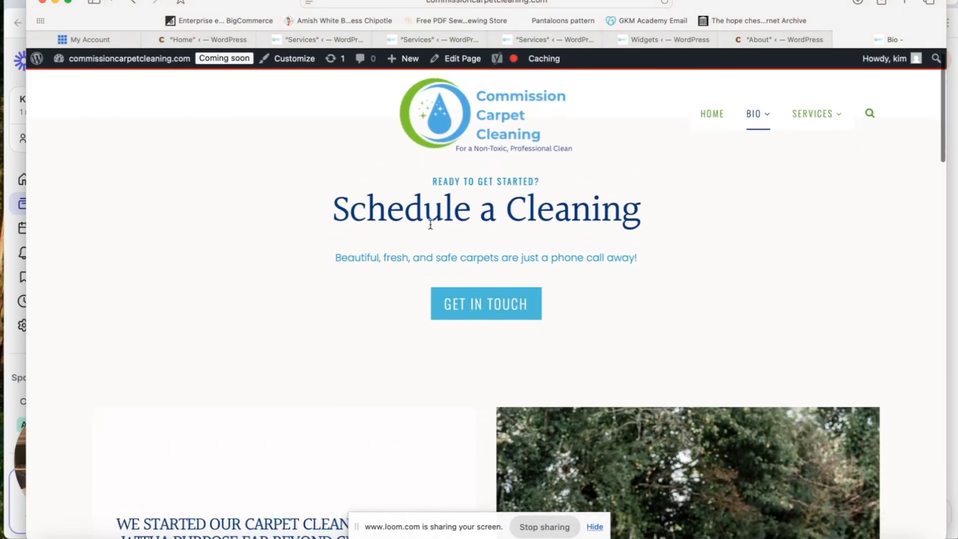
left_click(798, 38)
scroll(480, 311, "up", 8)
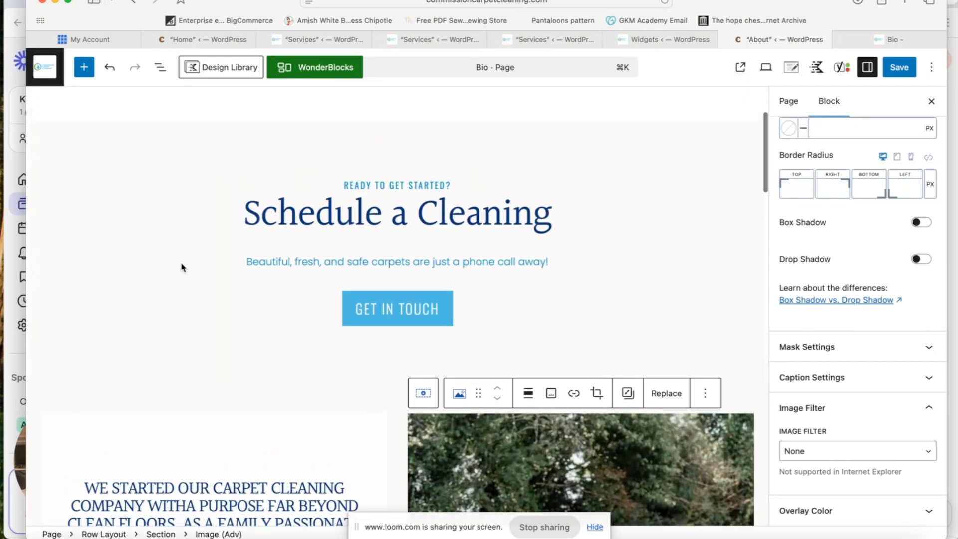
Step: Move the Schedule a Cleaning section down twice, below Professional Non-Toxic Carpet Cleaning
scroll(181, 267, "down", 1)
left_click(145, 204)
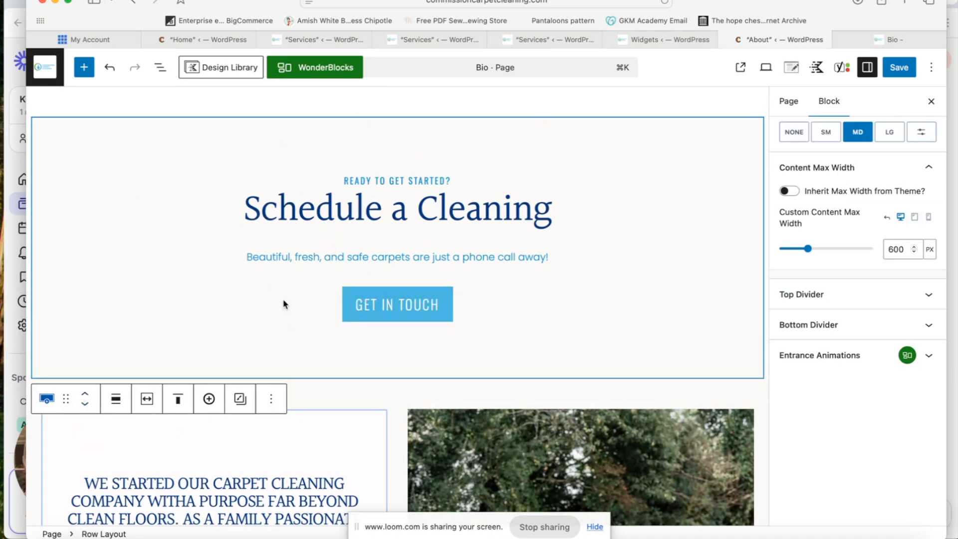
scroll(299, 450, "down", 5)
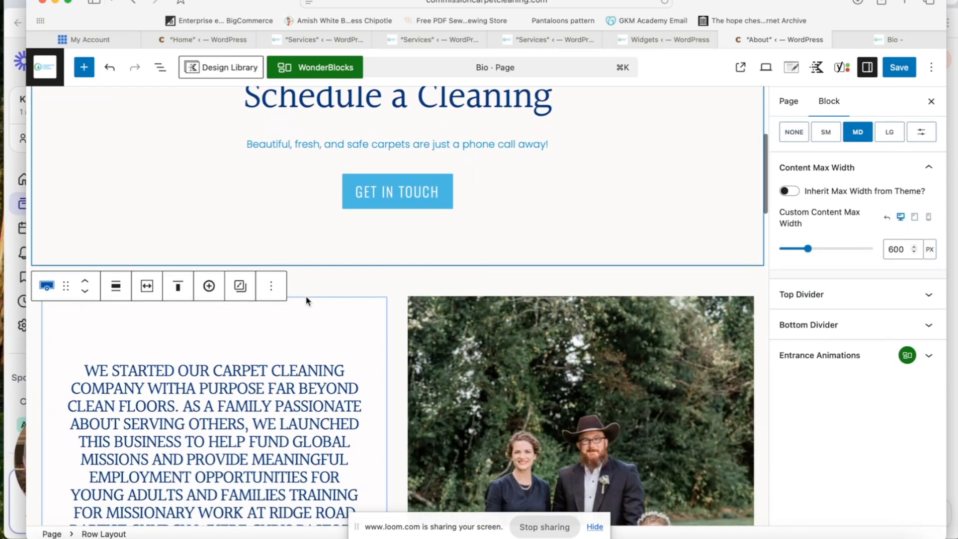
scroll(249, 370, "down", 1)
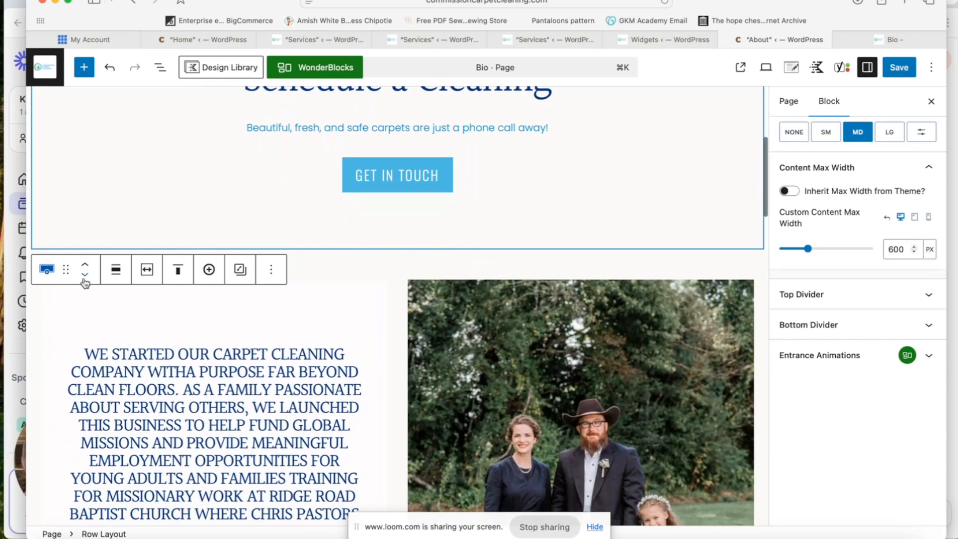
left_click(85, 279)
scroll(299, 260, "up", 10)
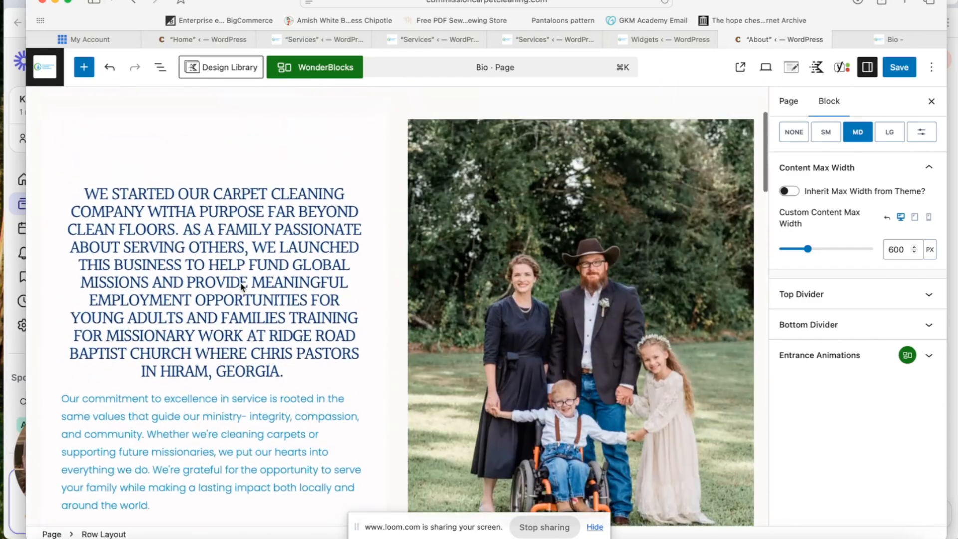
scroll(391, 331, "down", 10)
scroll(392, 331, "up", 4)
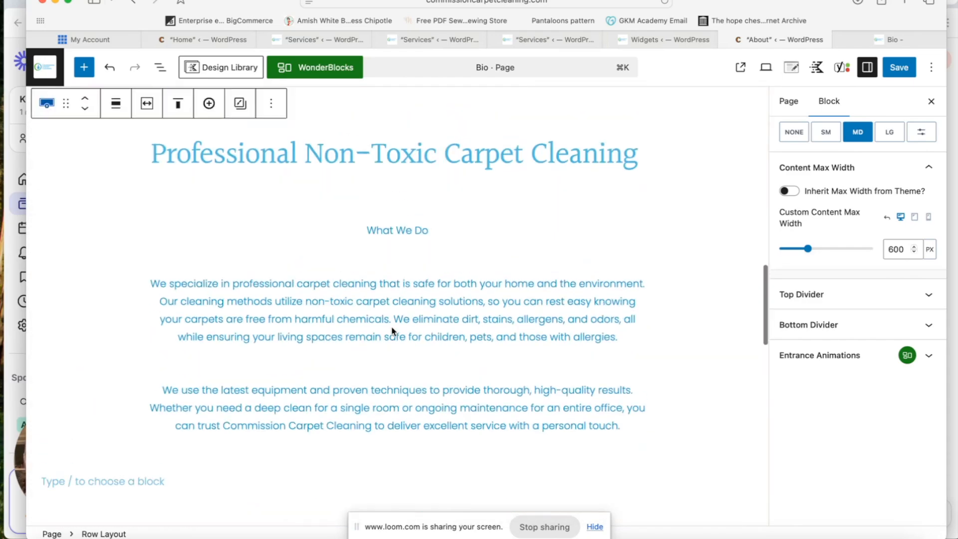
scroll(391, 331, "up", 5)
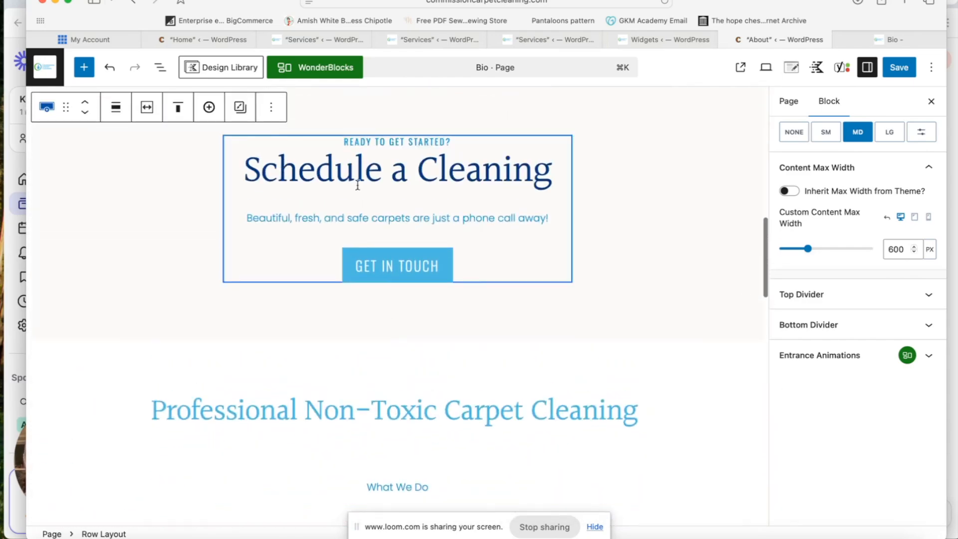
scroll(376, 309, "down", 1)
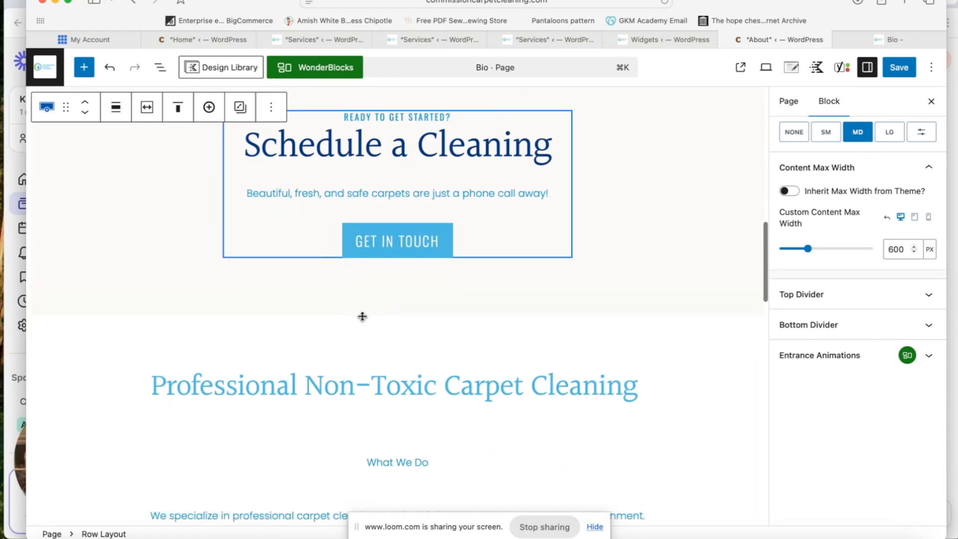
scroll(385, 239, "down", 2)
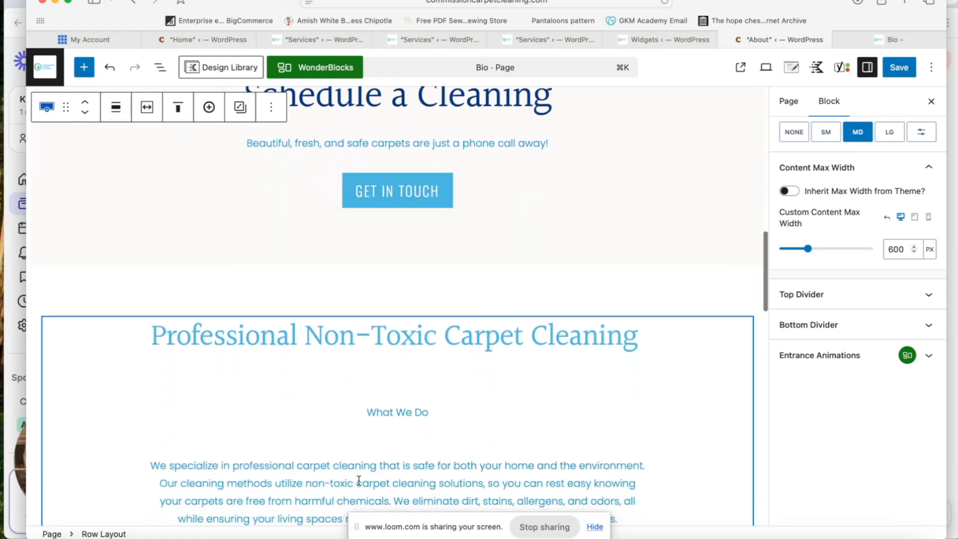
scroll(98, 145, "up", 3)
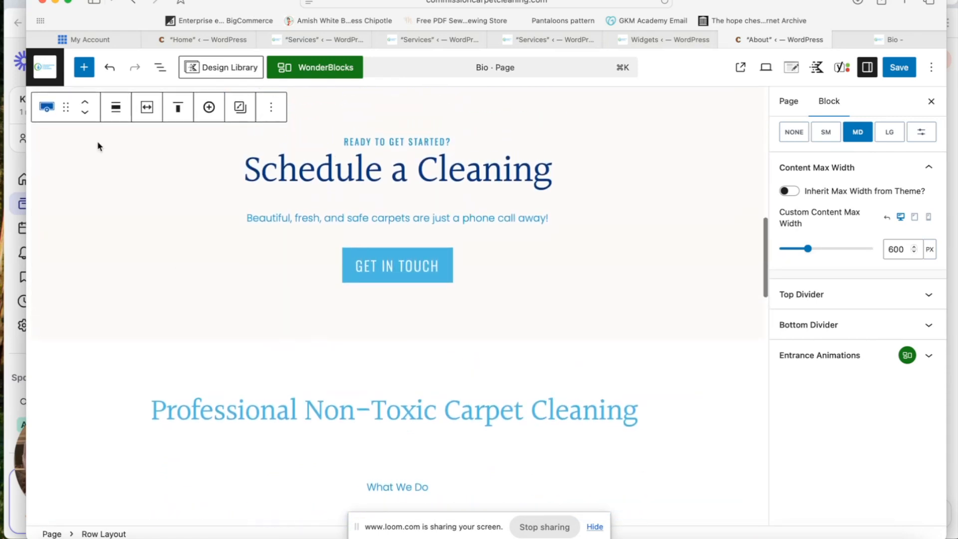
left_click(86, 113)
Step: Slightly adjust the section's bottom padding and save the Bio page with Cmd+S
scroll(215, 243, "up", 10)
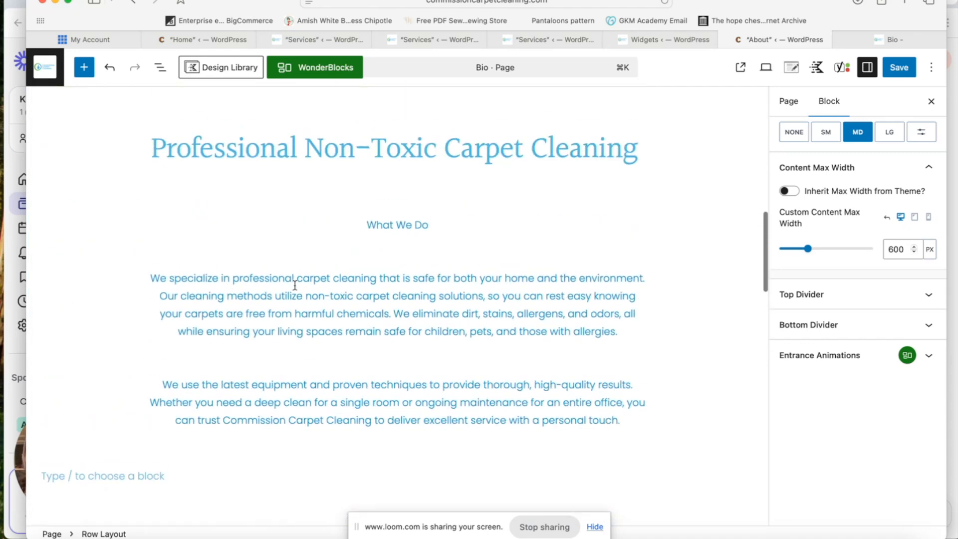
scroll(347, 240, "up", 2)
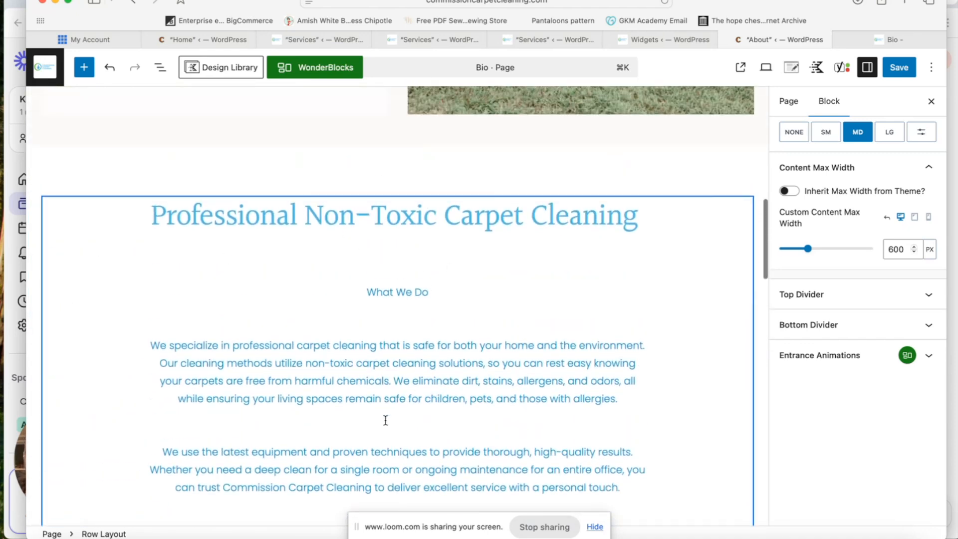
scroll(395, 399, "down", 8)
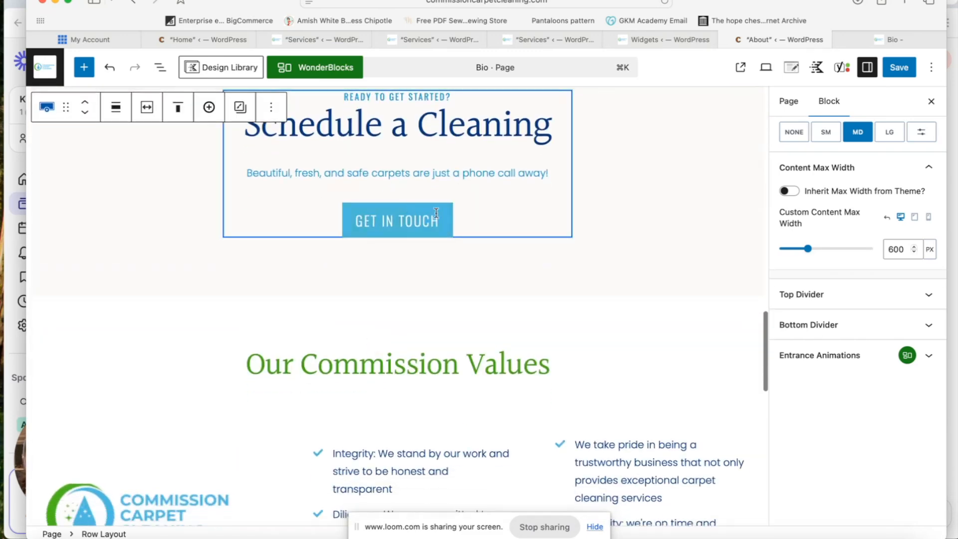
scroll(416, 197, "up", 2)
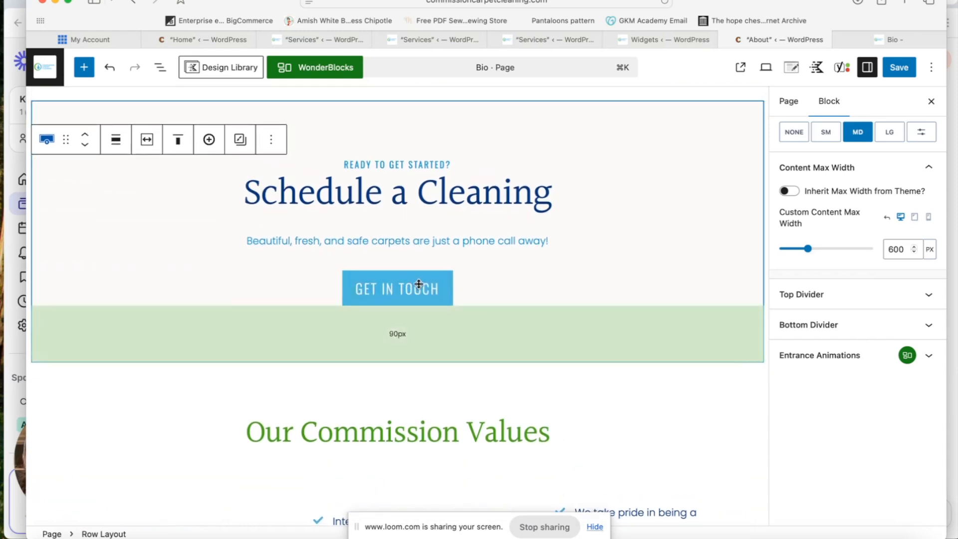
mouse_move(416, 292)
left_mouse_down()
mouse_move(430, 263)
mouse_move(404, 294)
left_mouse_up()
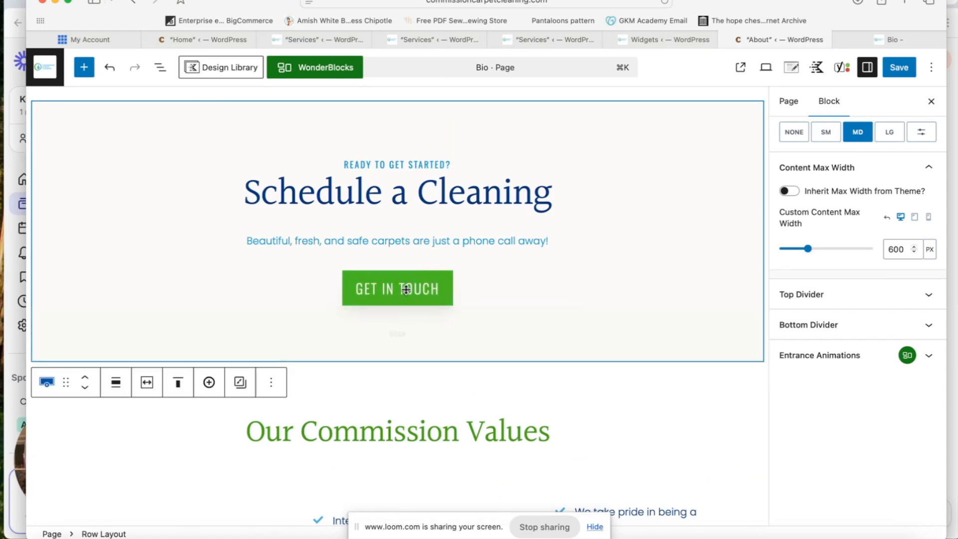
left_click(401, 288)
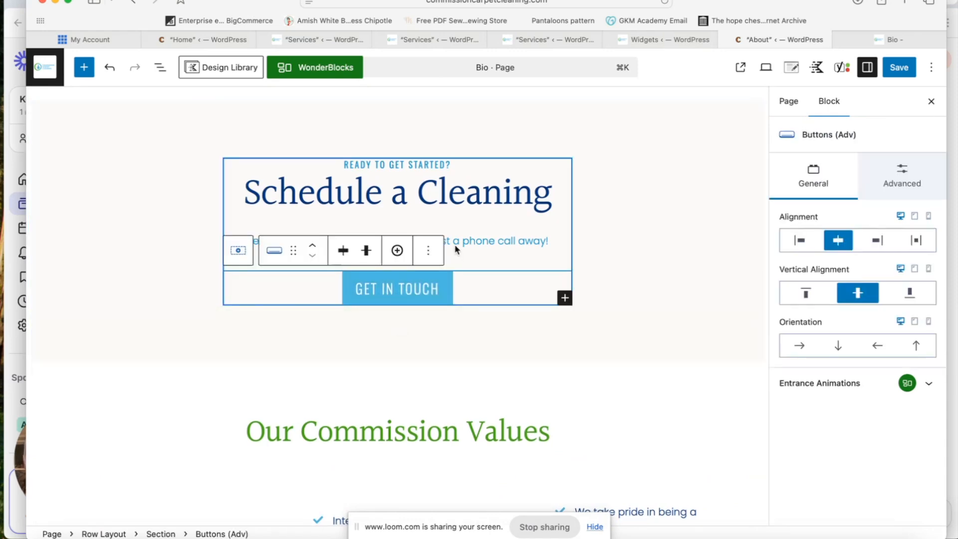
key("super+s")
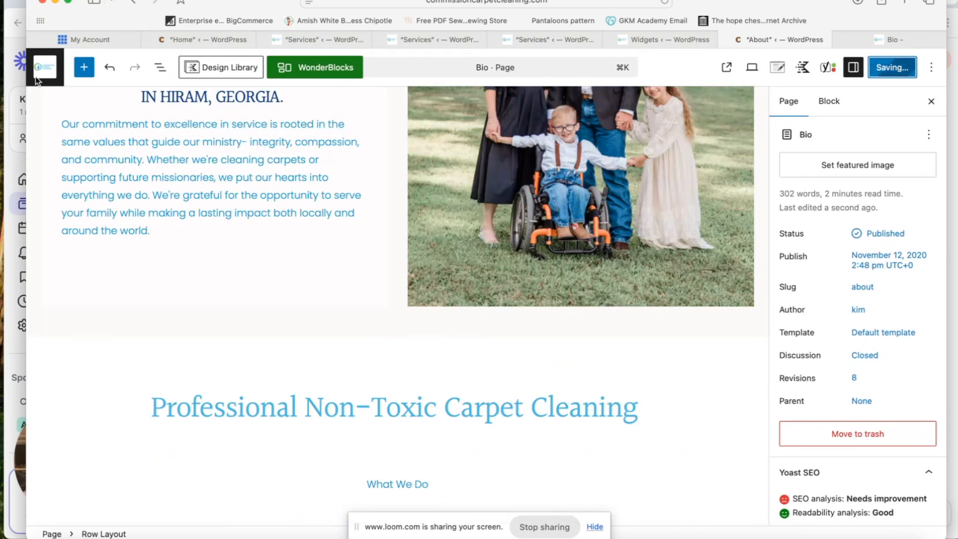
Step: Go to Appearance > Menus to edit the June - Top Nav menu
left_click(45, 71)
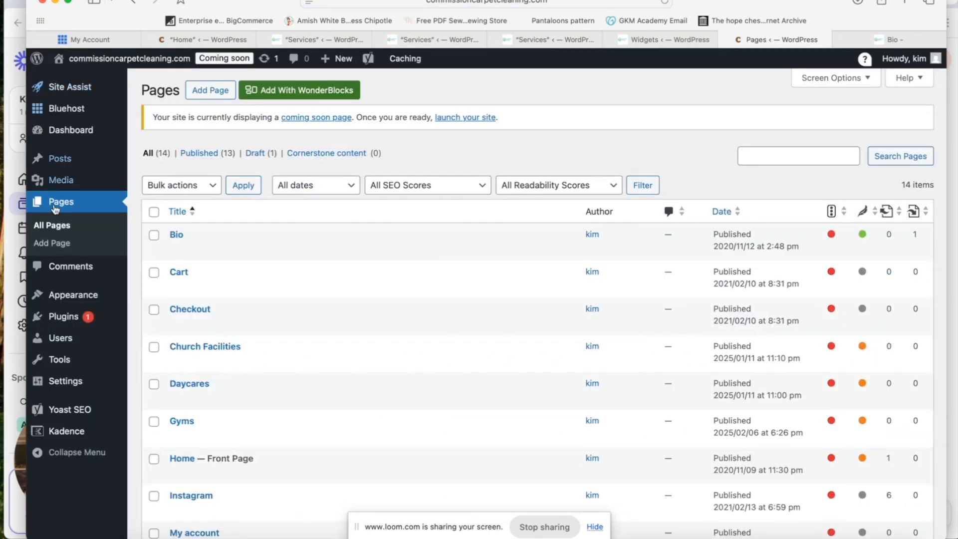
mouse_move(73, 300)
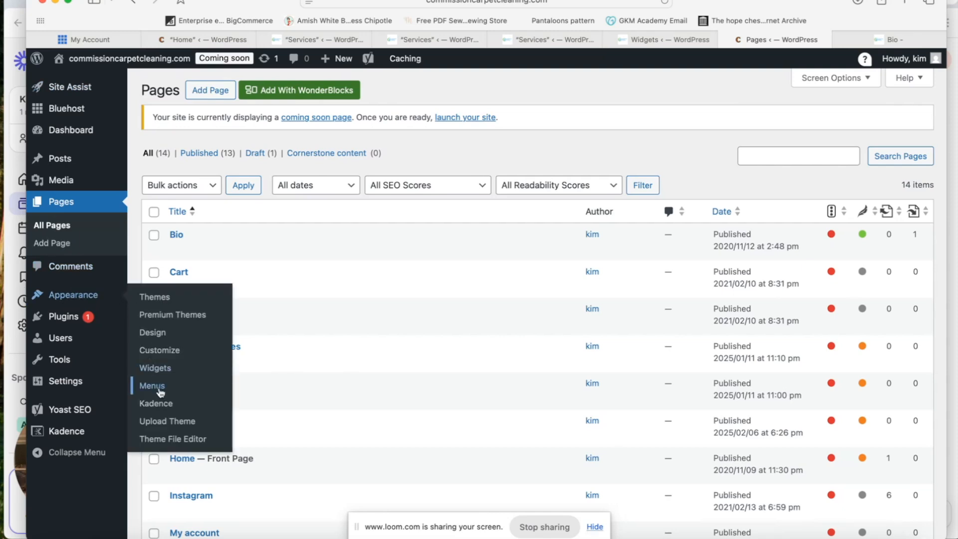
left_click(156, 386)
scroll(340, 385, "down", 2)
scroll(340, 384, "down", 1)
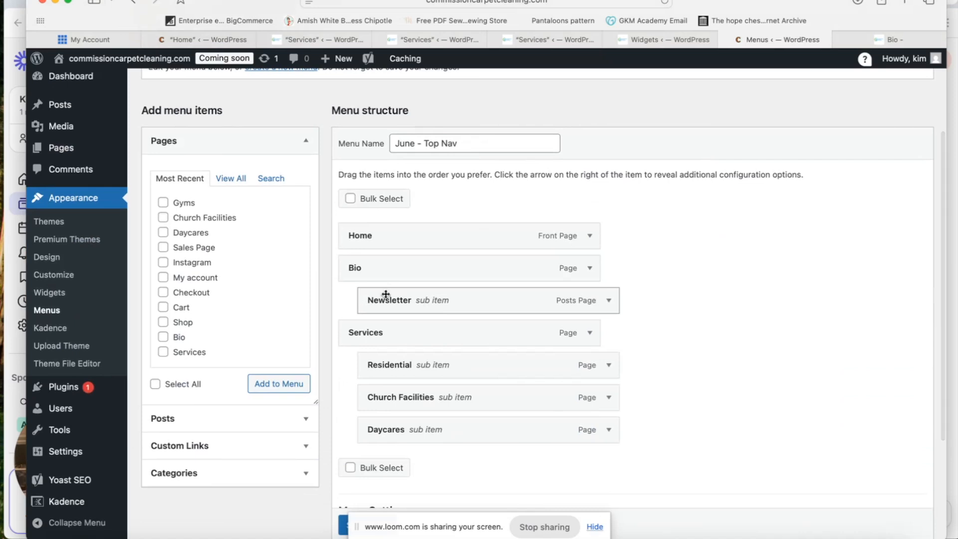
Step: Move Newsletter right after Home, nest Bio under it, and save the menu
left_click_drag(382, 301, 307, 265)
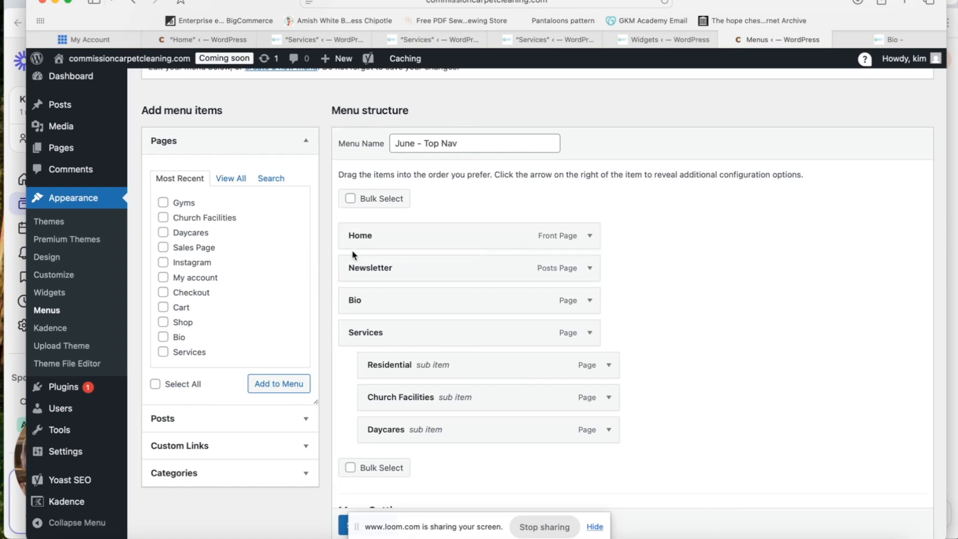
left_click_drag(352, 304, 377, 302)
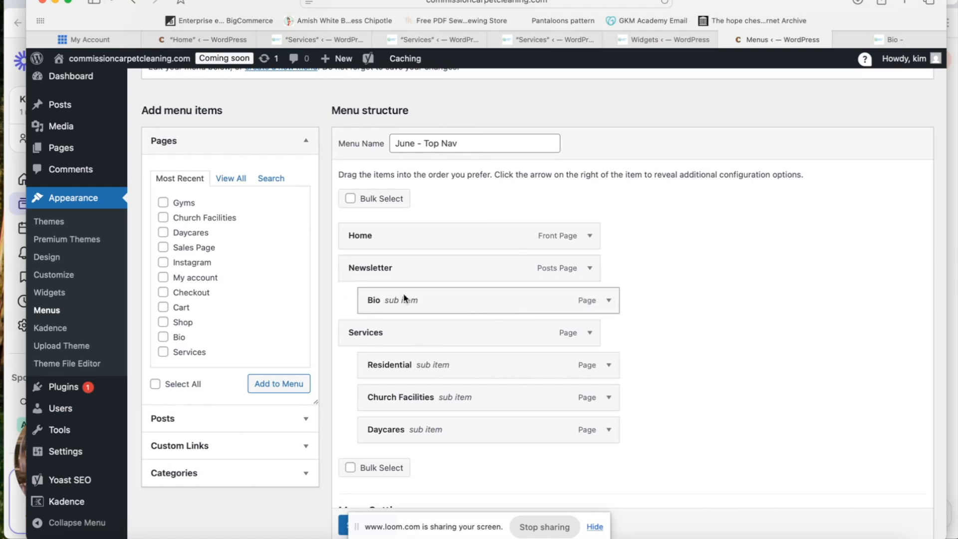
scroll(382, 319, "down", 5)
left_click(377, 464)
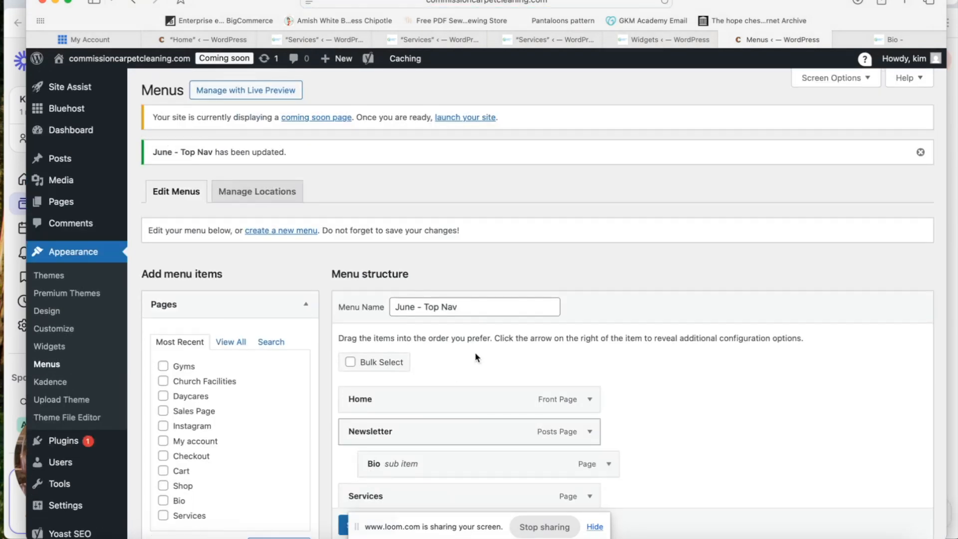
left_click(891, 40)
left_click(665, 1)
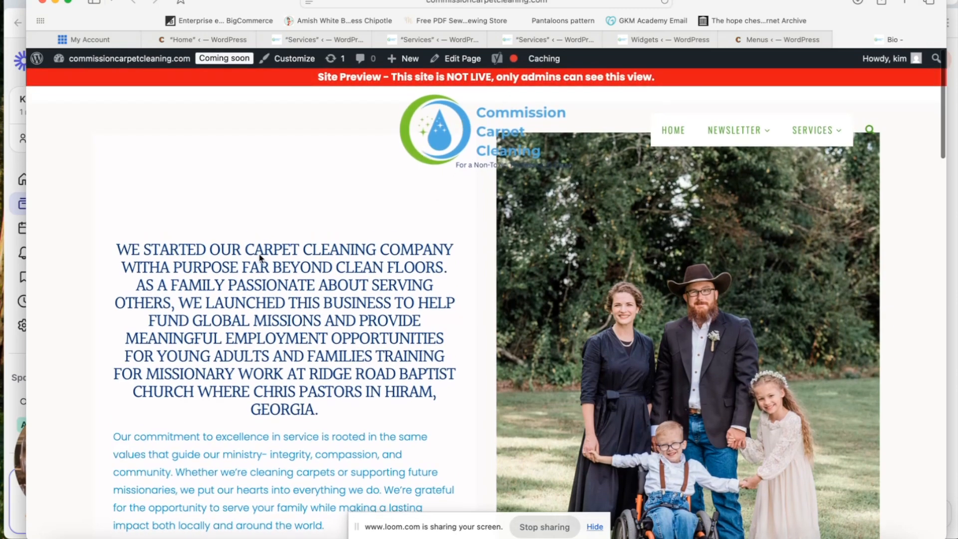
Step: Scroll the reloaded live Bio page to confirm Newsletter appears in the navigation
scroll(260, 257, "down", 5)
scroll(299, 224, "up", 5)
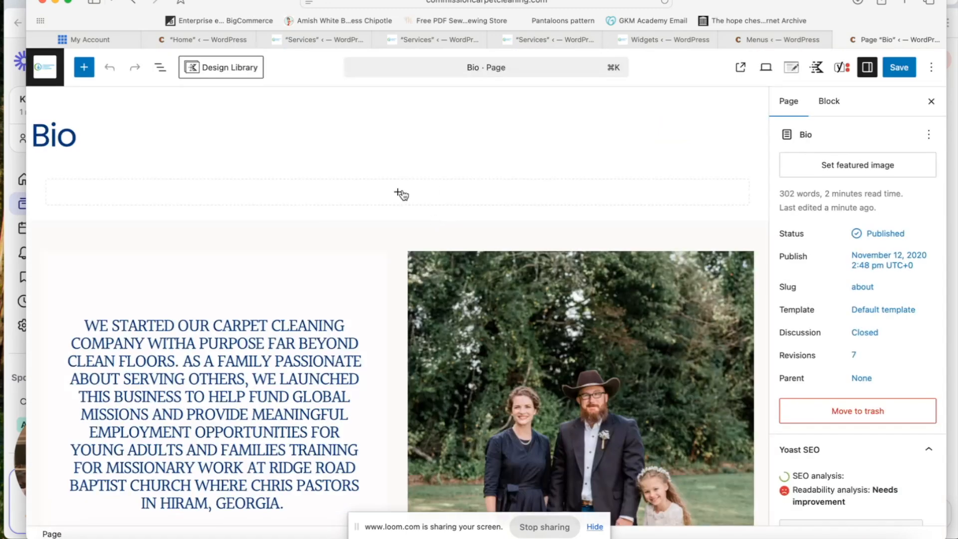
Step: Insert a spacer under the Bio title, set its height to 250 px, and save
left_click(399, 193)
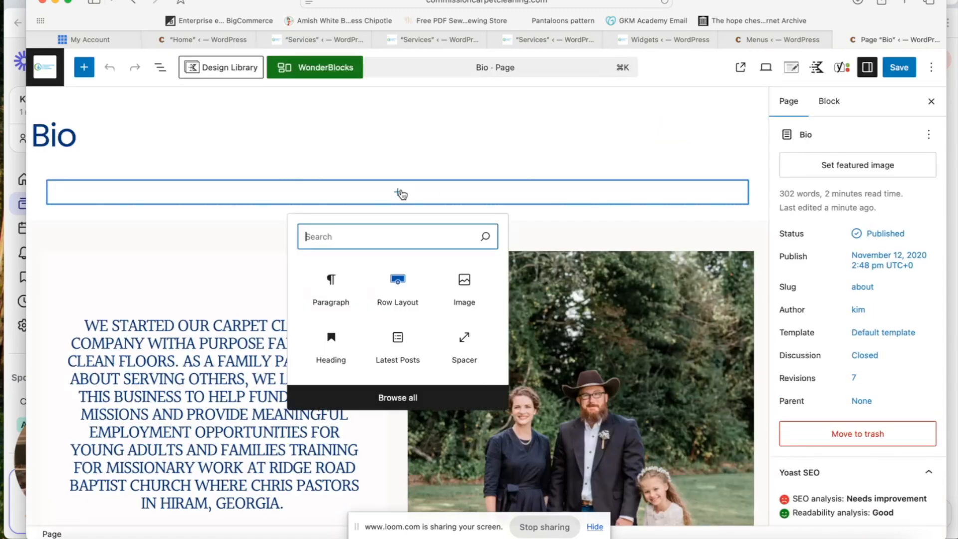
left_click(465, 361)
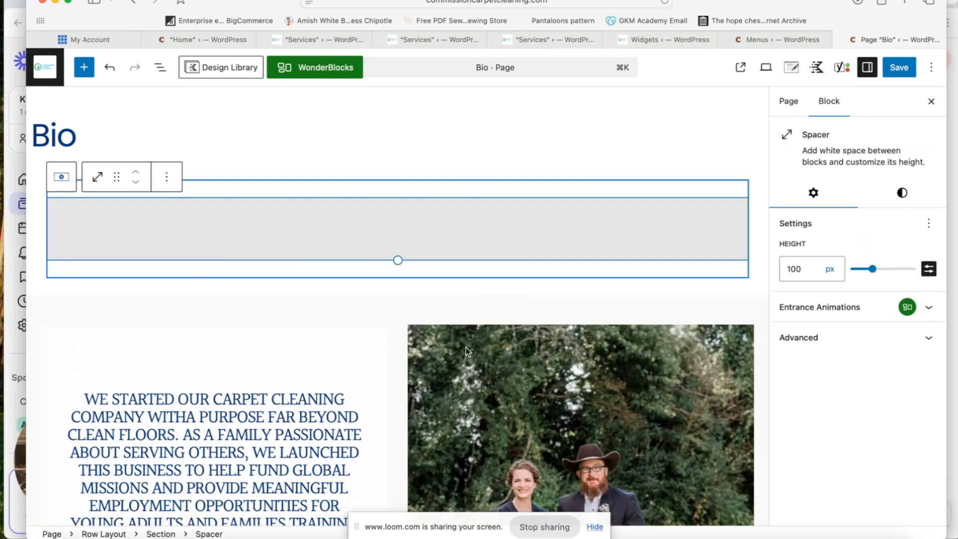
double_click(811, 267)
type("25")
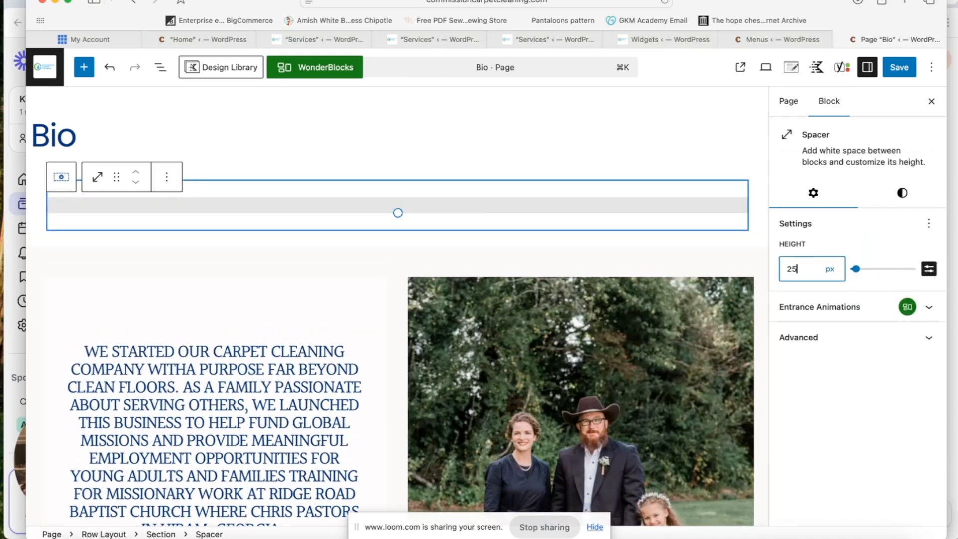
type("0")
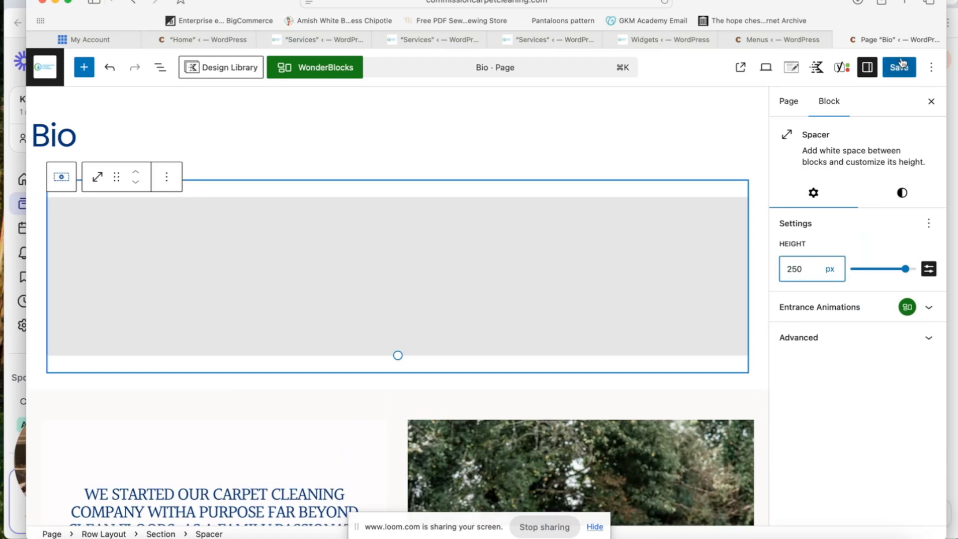
left_click(900, 68)
Step: Close the extra Services, Widgets and Menus tabs and view the live Bio page
left_click(378, 40)
left_click(378, 39)
left_click(378, 39)
left_click(378, 39)
left_click(739, 69)
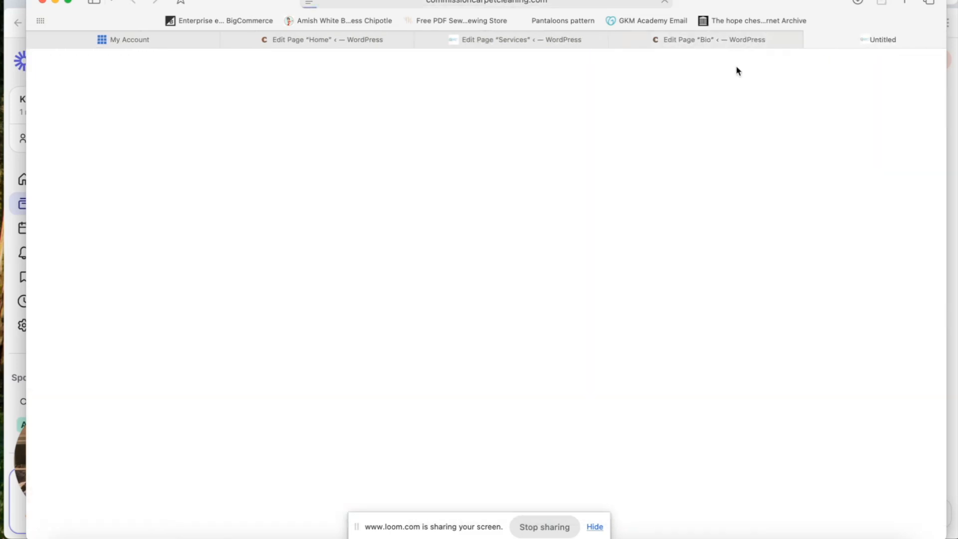
scroll(462, 272, "down", 5)
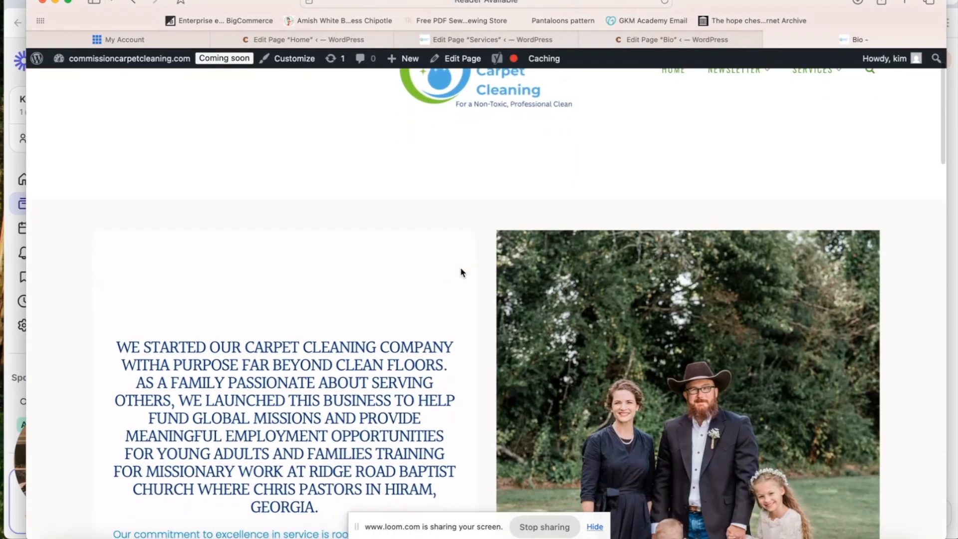
scroll(463, 272, "down", 8)
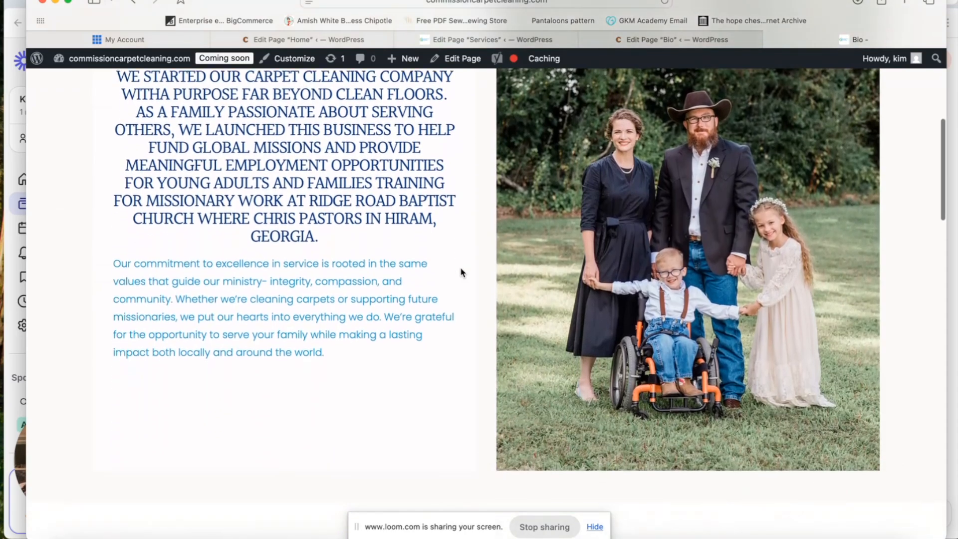
scroll(463, 272, "down", 15)
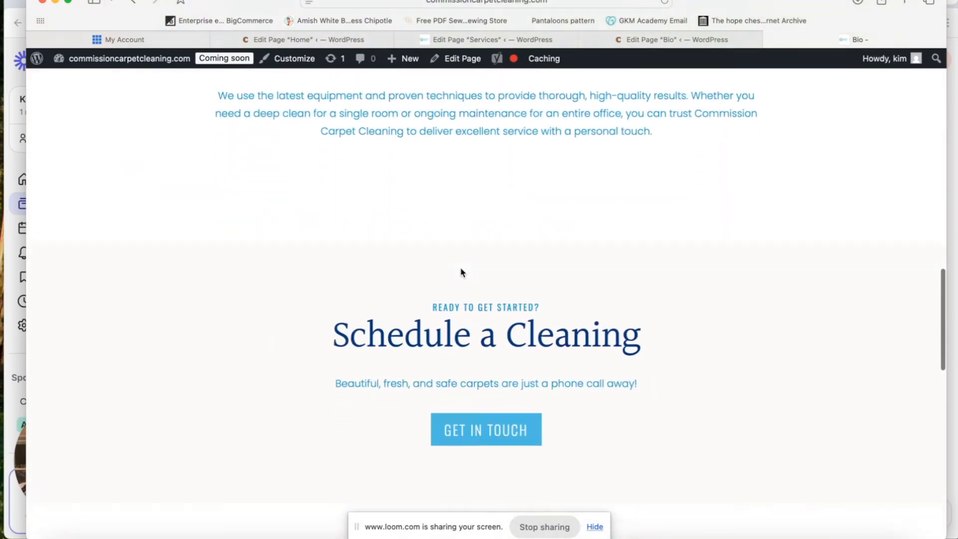
scroll(461, 269, "up", 15)
scroll(461, 269, "up", 15)
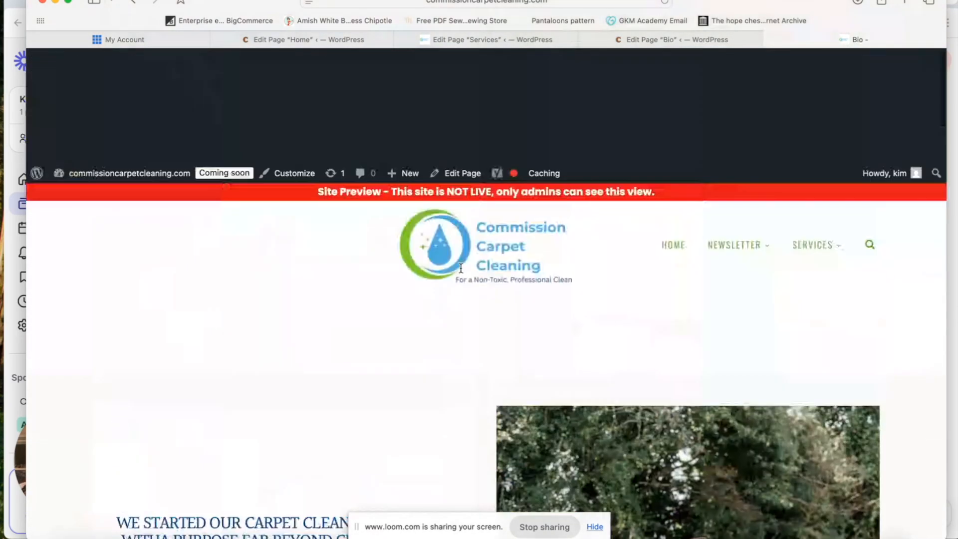
scroll(450, 344, "down", 5)
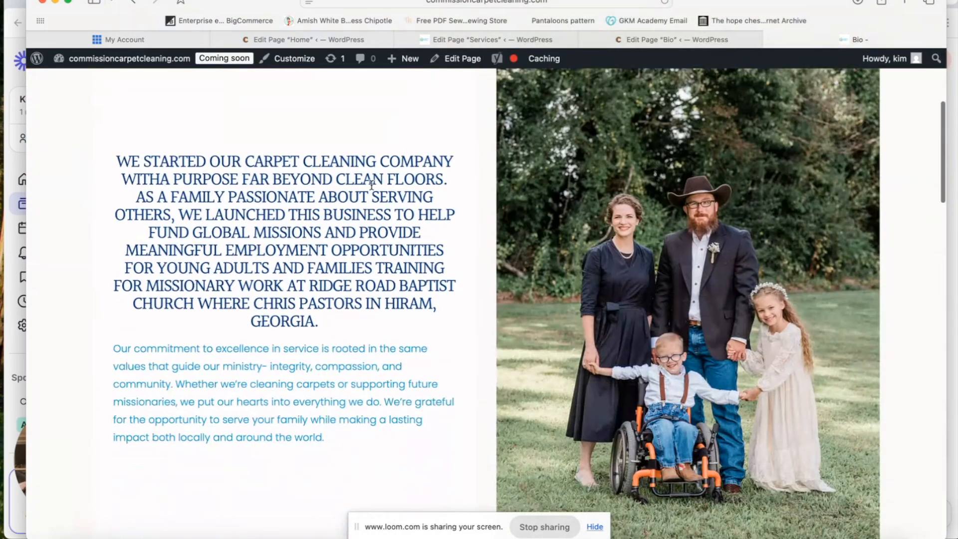
scroll(387, 364, "up", 4)
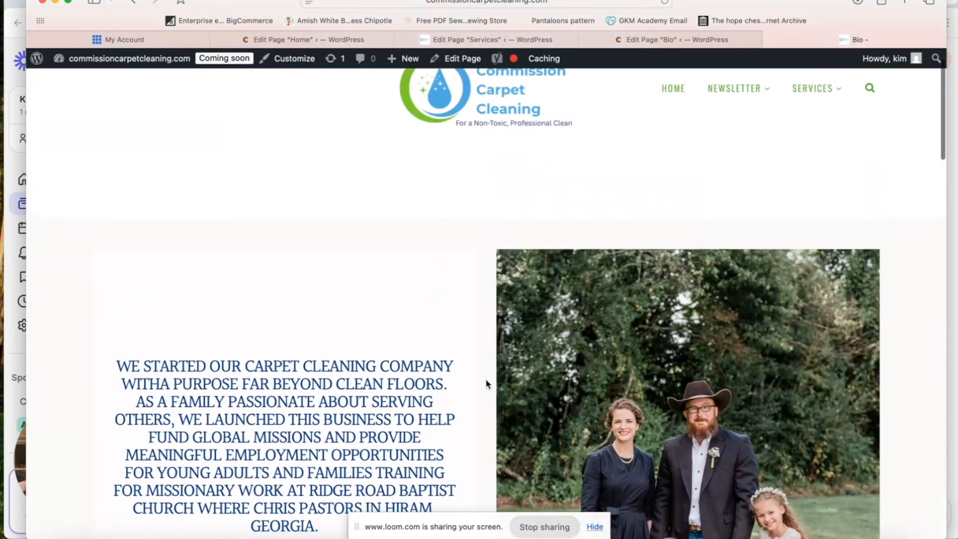
scroll(485, 372, "down", 1)
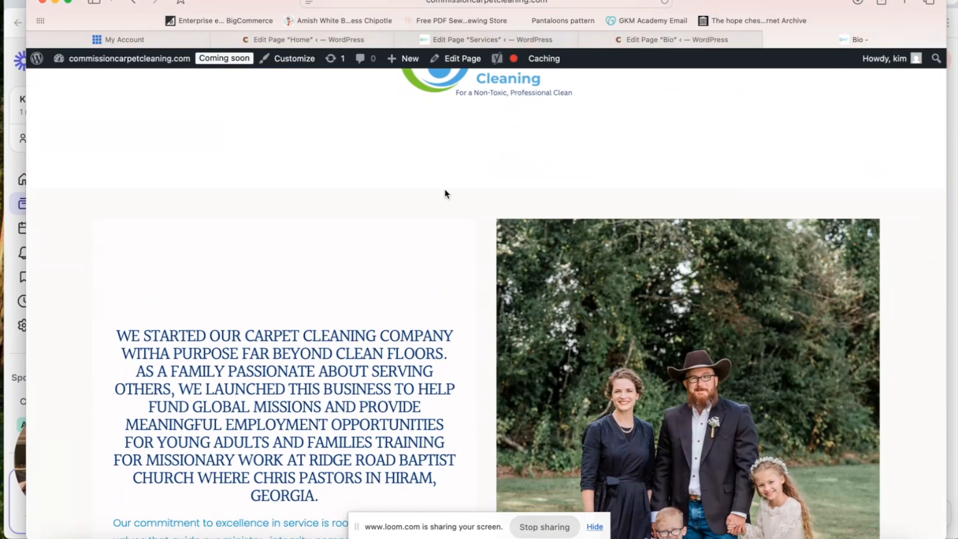
scroll(470, 270, "down", 3)
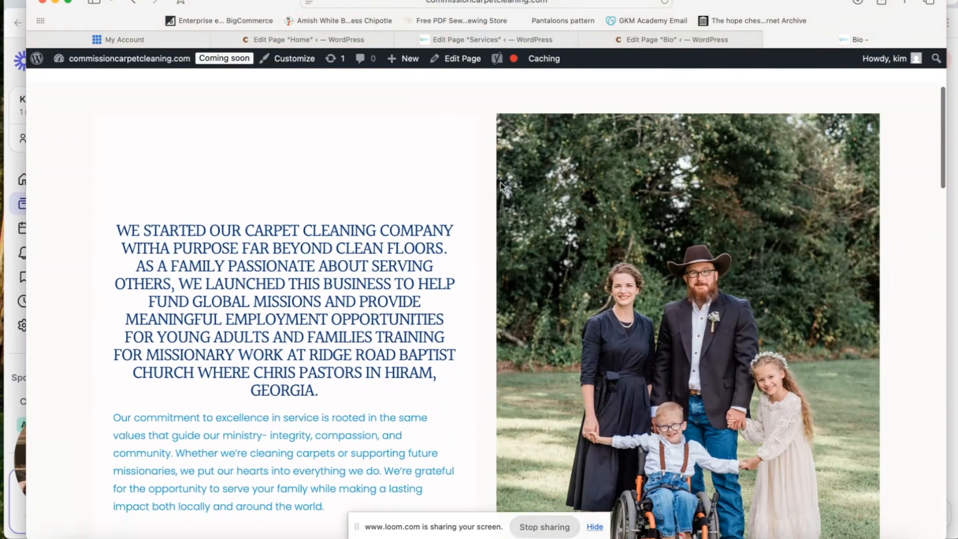
scroll(529, 214, "up", 2)
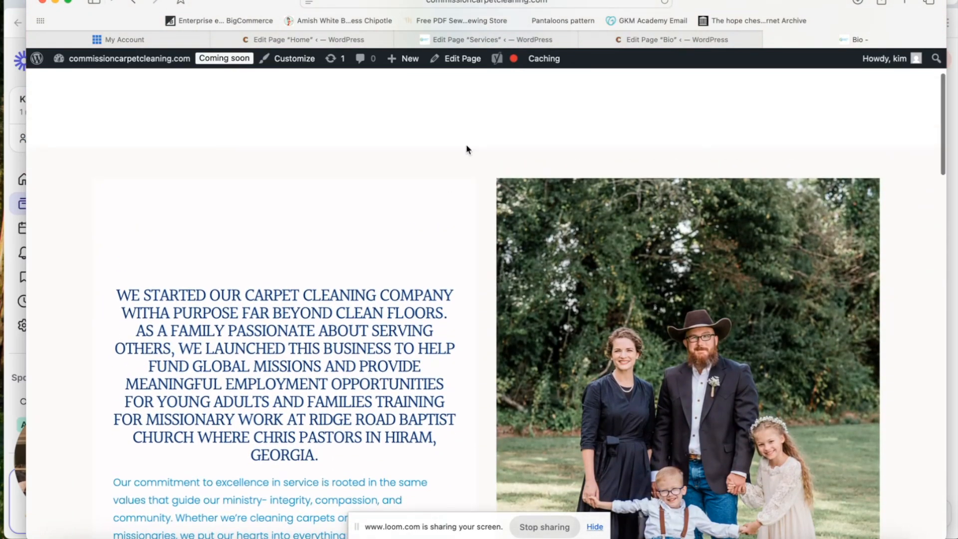
scroll(484, 164, "up", 3)
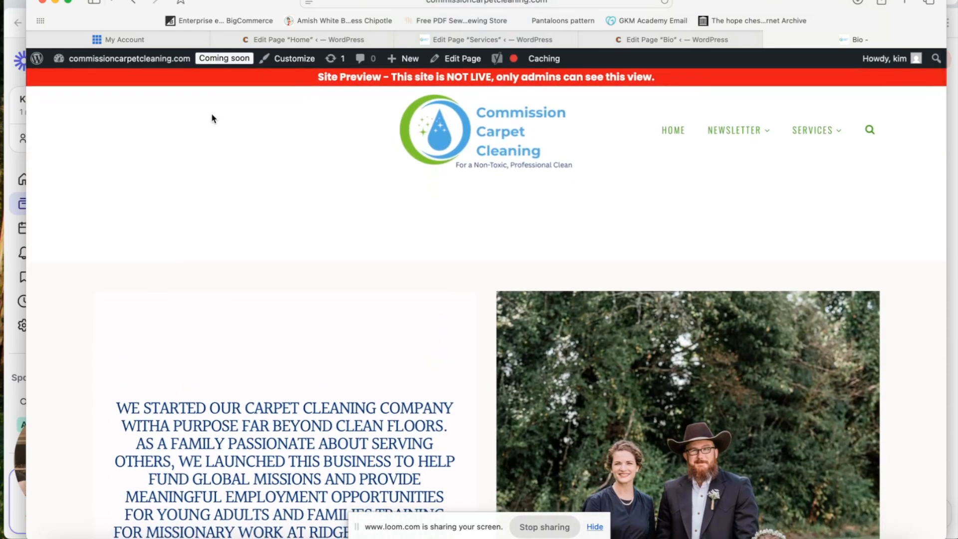
mouse_move(161, 65)
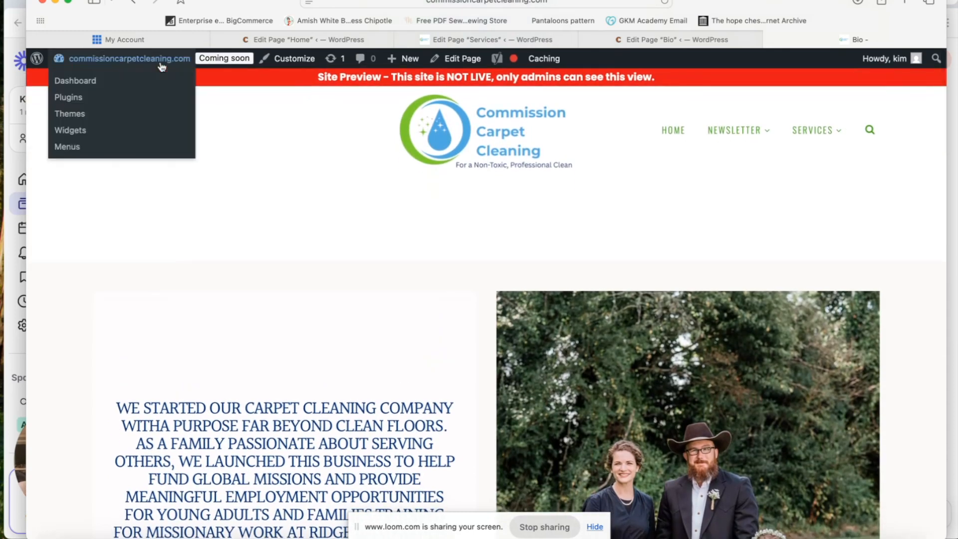
mouse_move(794, 140)
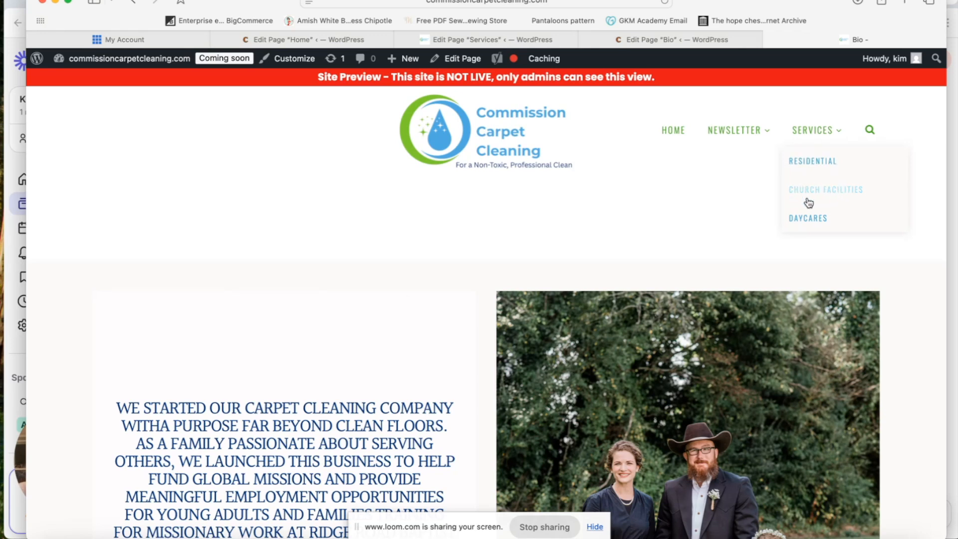
Step: Add a new page from Dashboard > Pages, glancing at WonderBlocks templates before closing the library
mouse_move(829, 142)
left_click(70, 60)
left_click(62, 244)
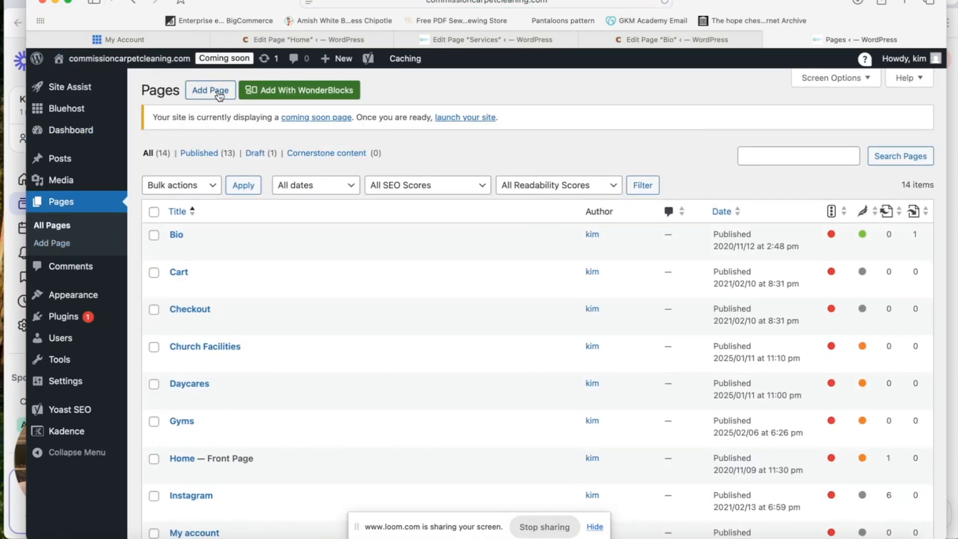
left_click(289, 88)
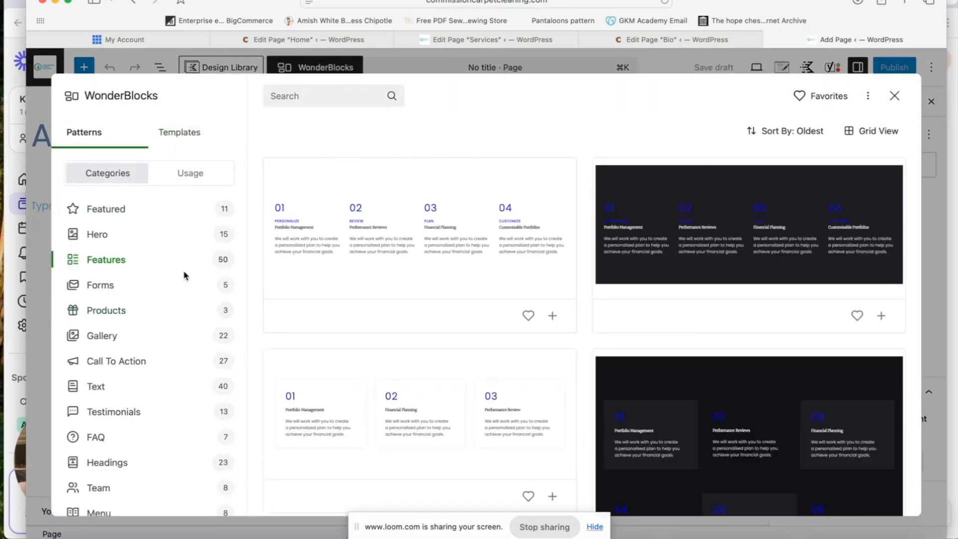
left_click(193, 135)
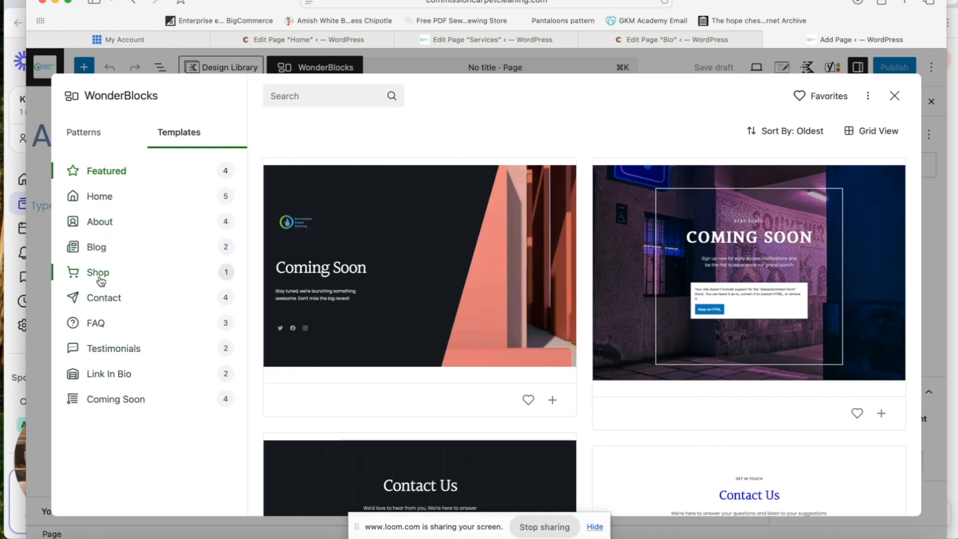
left_click(86, 138)
left_click(894, 97)
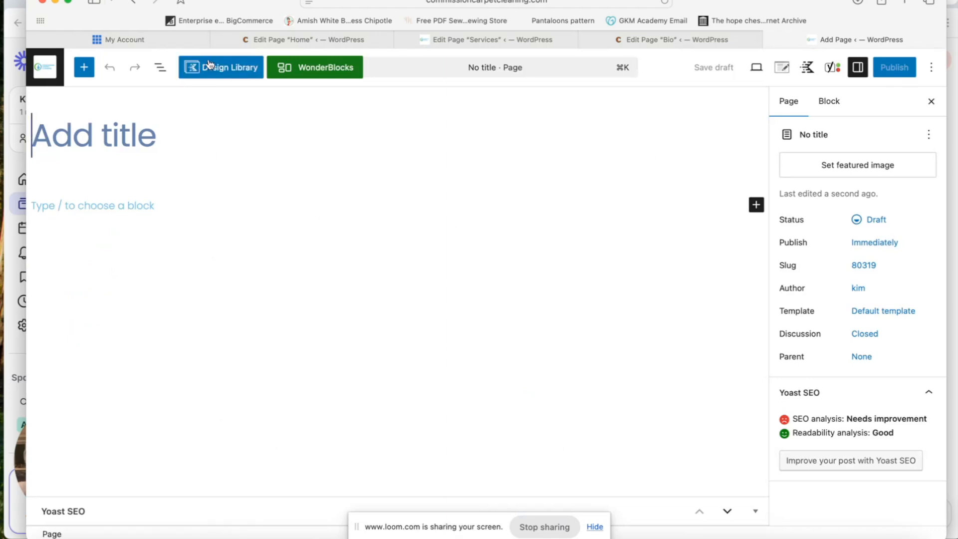
Step: Start another new page titled 'Office Building'
left_click(50, 82)
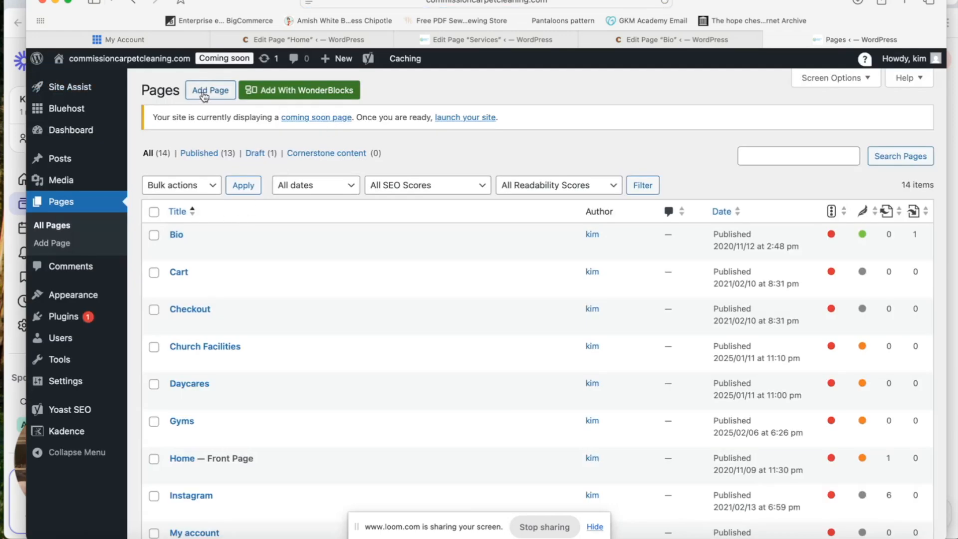
left_click(205, 94)
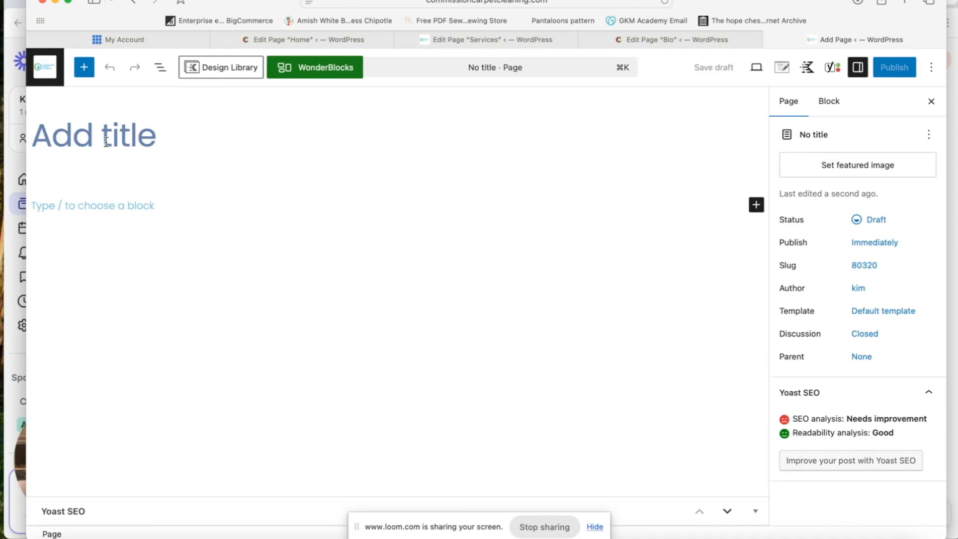
type("Office")
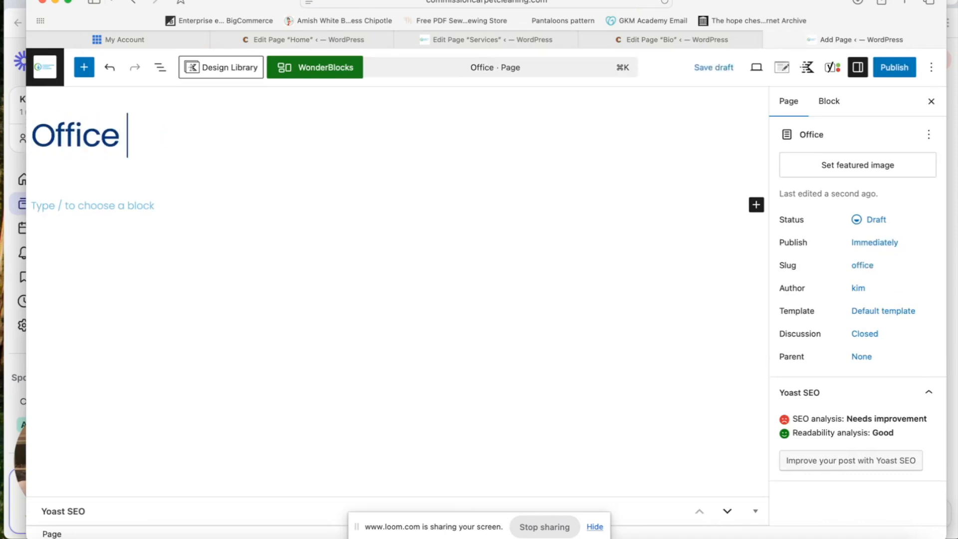
type(" Building")
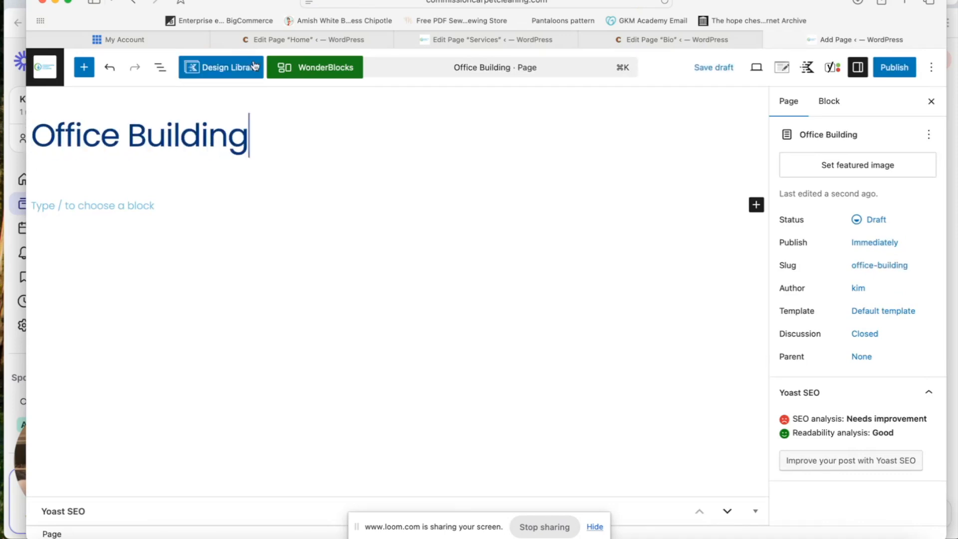
Step: Browse the Kadence library's Services page layouts and insert the Services 4 layout
left_click(229, 72)
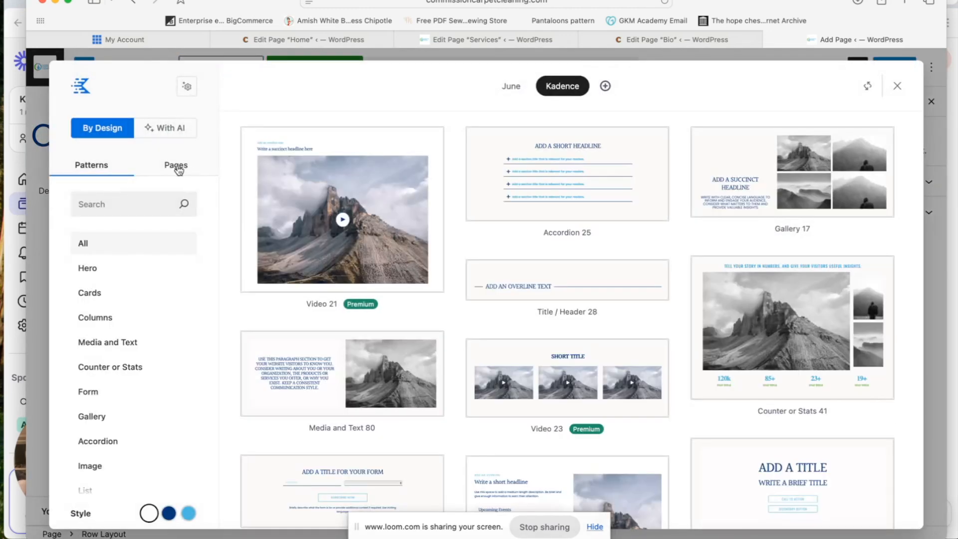
left_click(177, 167)
left_click(93, 344)
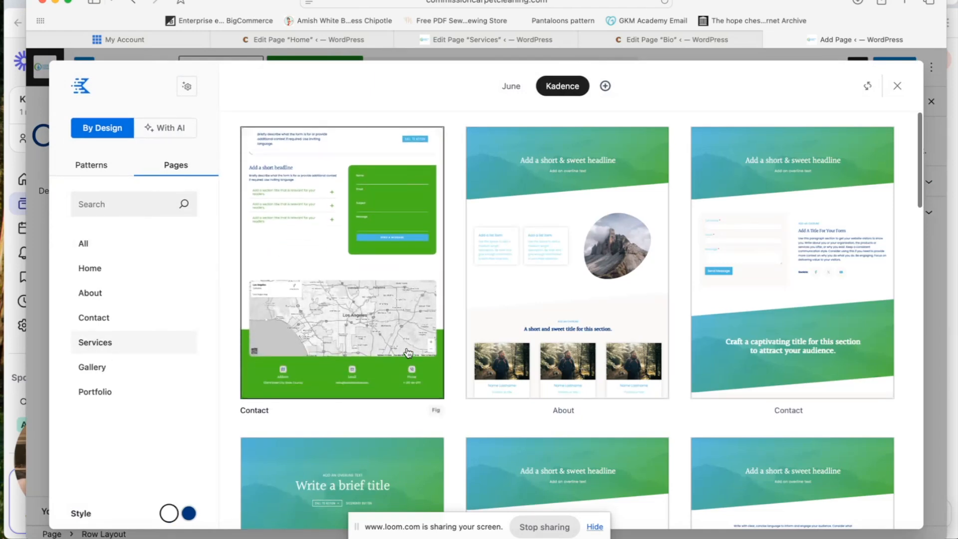
scroll(384, 337, "down", 10)
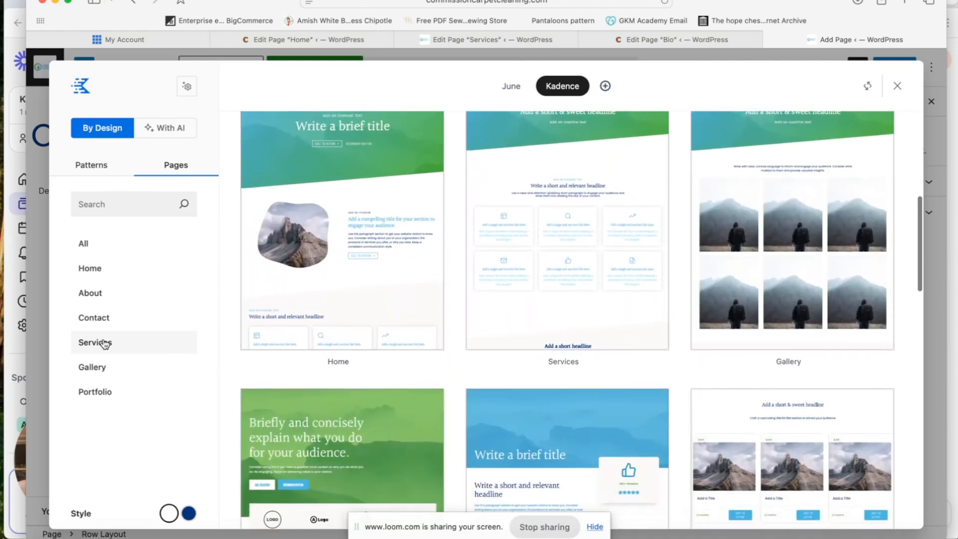
left_click(102, 342)
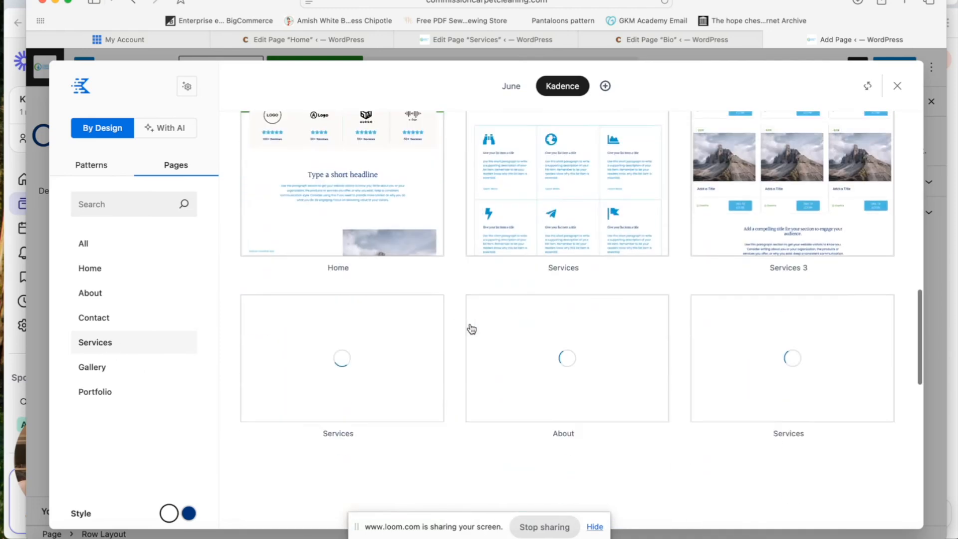
scroll(471, 328, "down", 7)
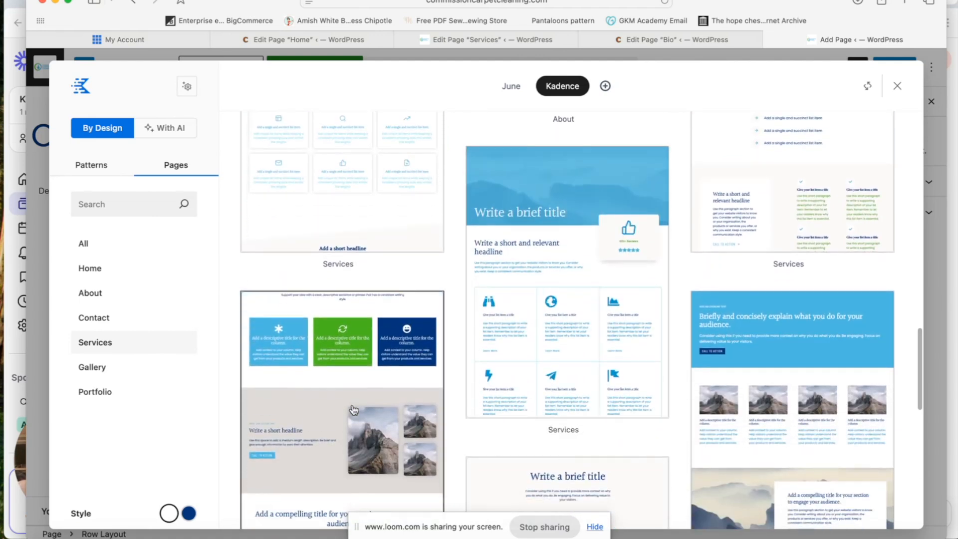
scroll(602, 340, "down", 3)
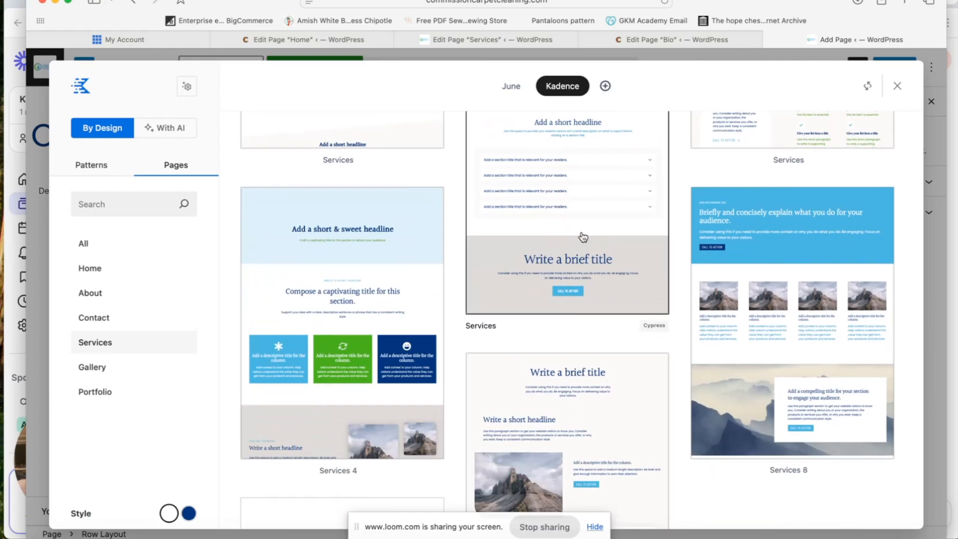
scroll(619, 383, "down", 2)
scroll(618, 383, "down", 4)
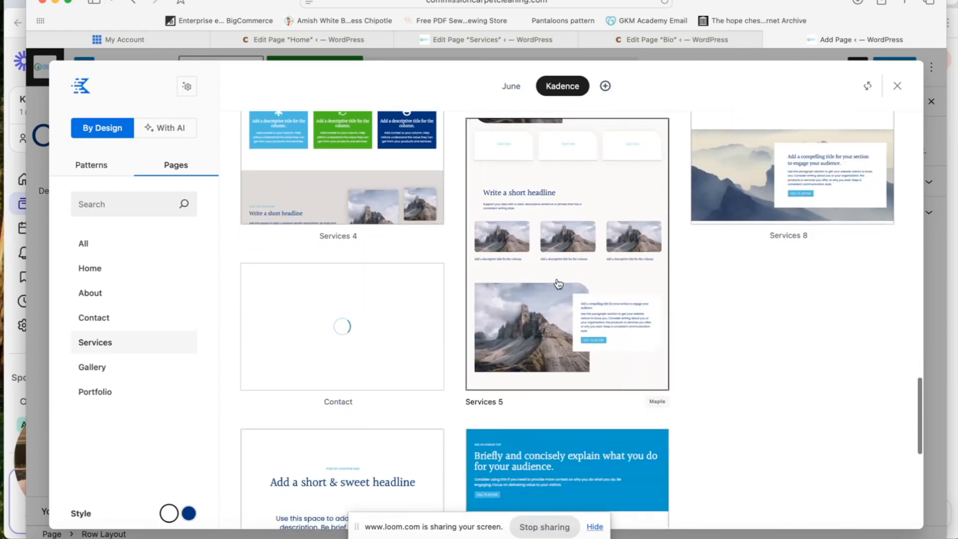
scroll(558, 284, "up", 20)
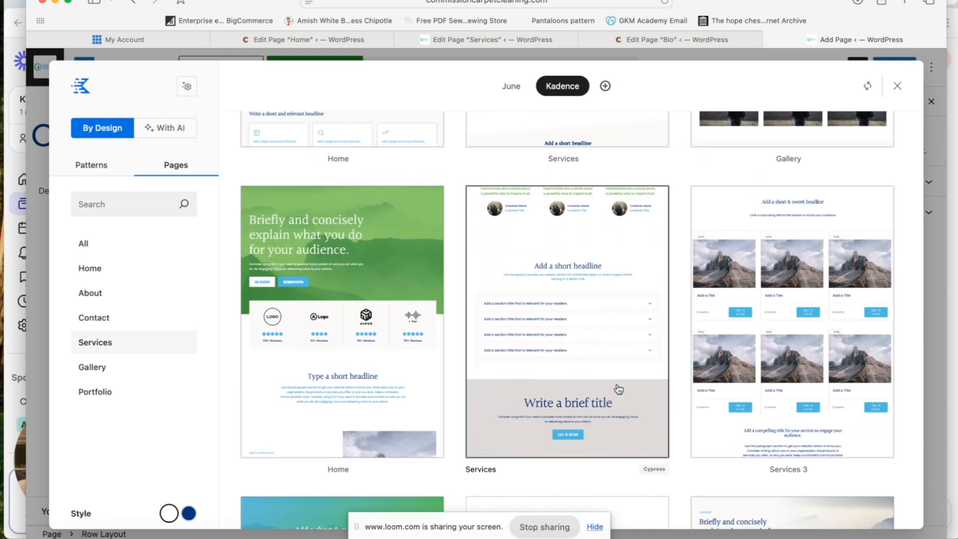
scroll(619, 389, "up", 5)
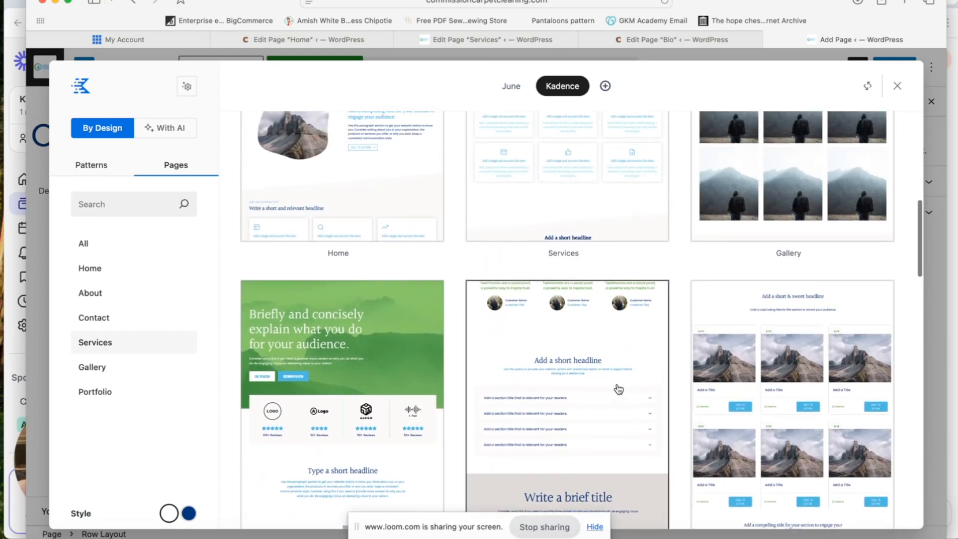
scroll(617, 388, "down", 3)
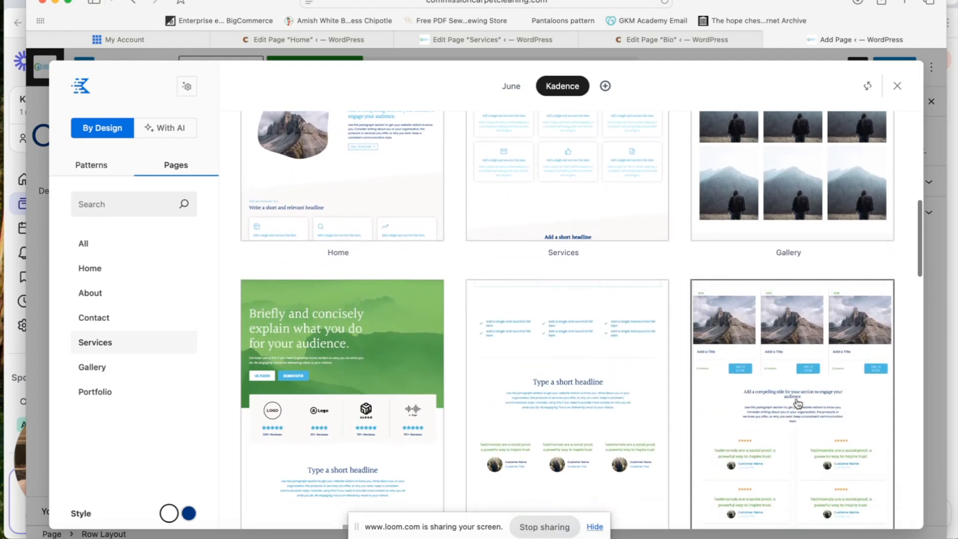
scroll(557, 455, "down", 3)
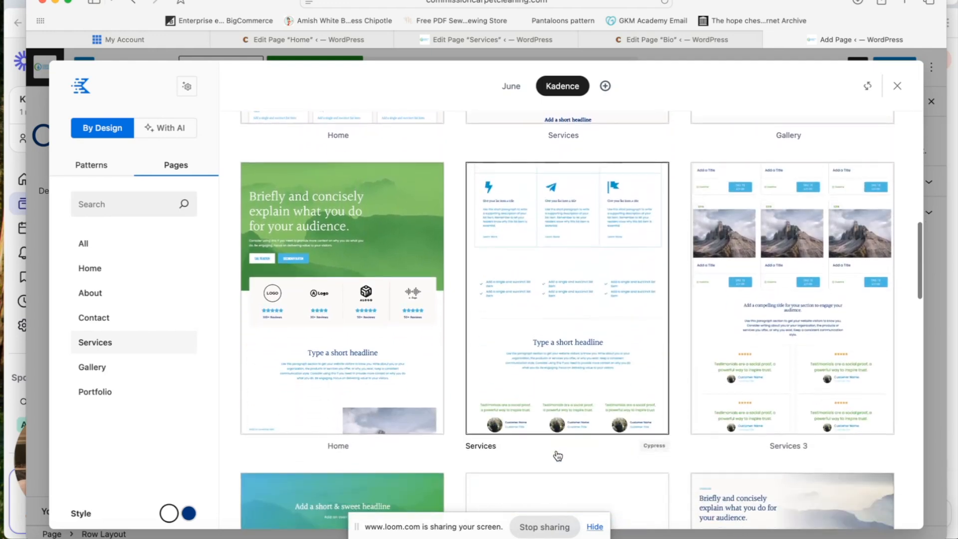
scroll(516, 310, "up", 2)
scroll(517, 310, "up", 4)
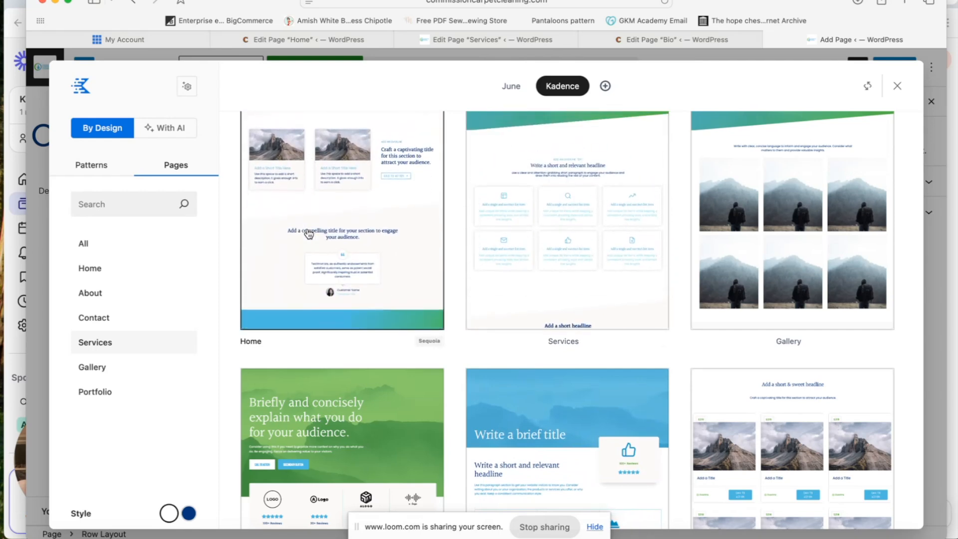
scroll(309, 234, "up", 5)
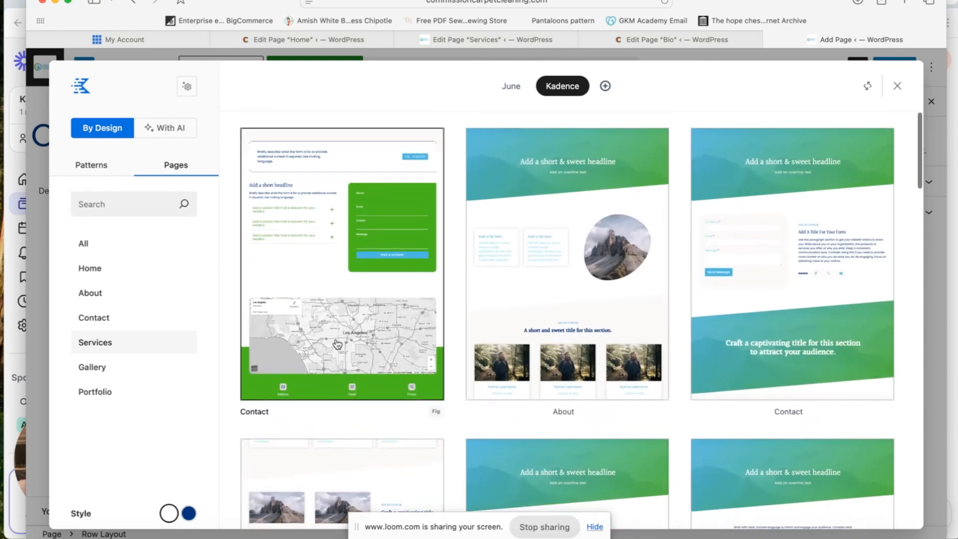
scroll(337, 360, "down", 3)
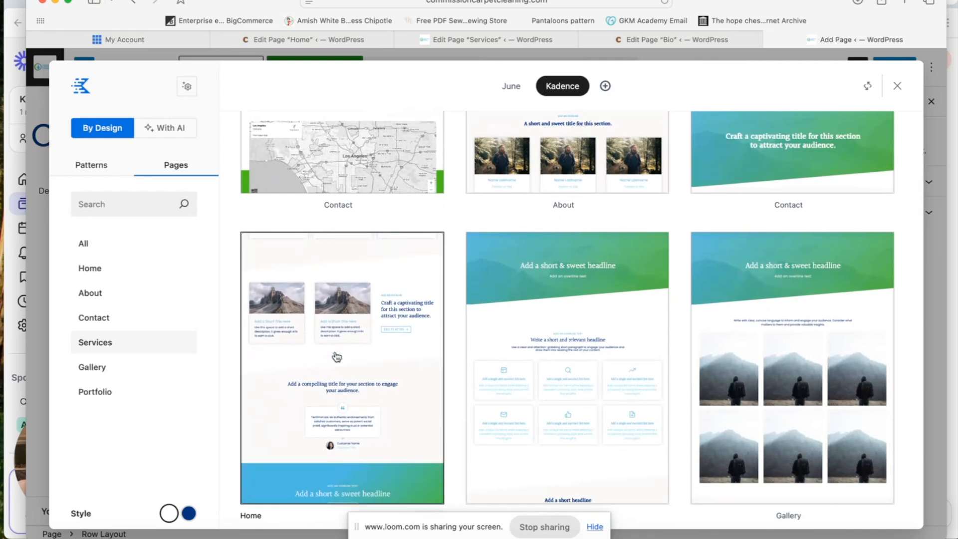
scroll(337, 358, "down", 10)
scroll(337, 356, "down", 5)
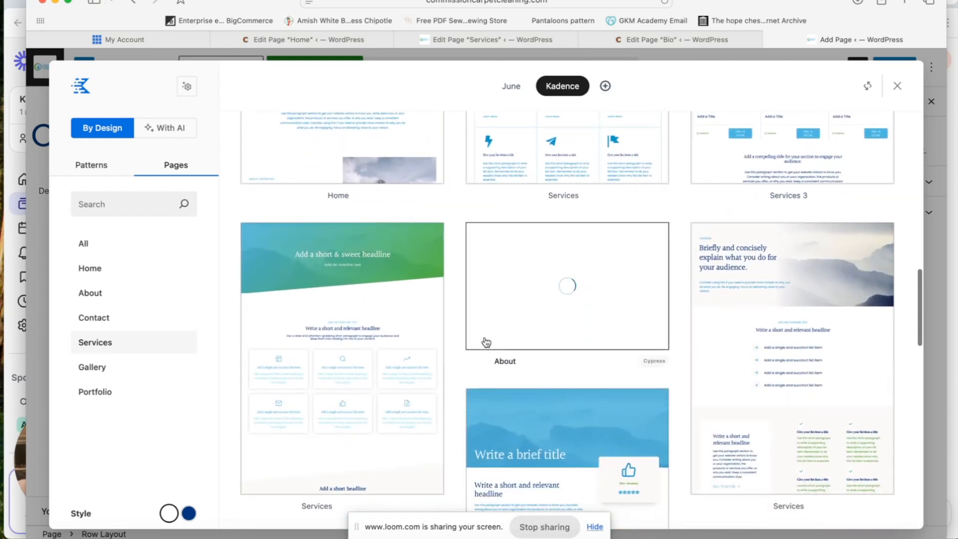
scroll(555, 348, "down", 12)
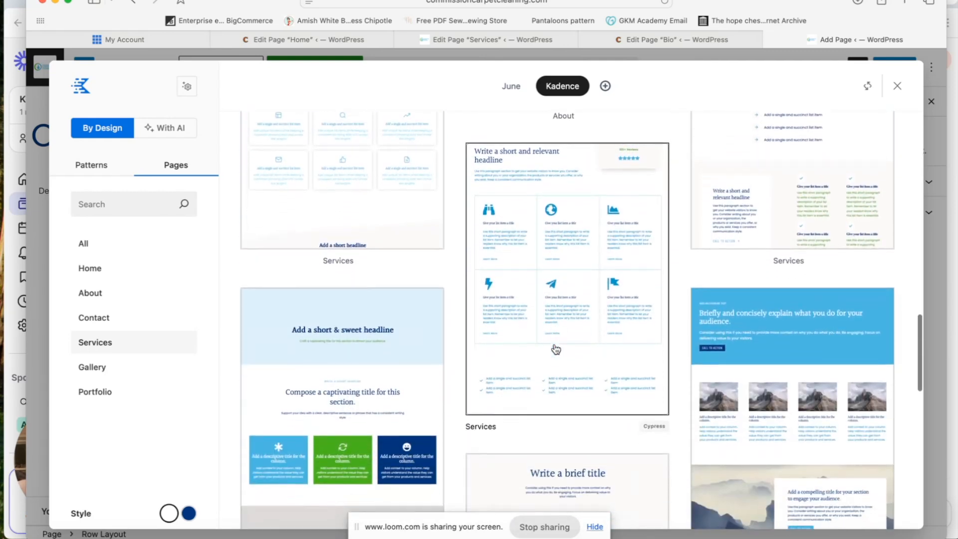
scroll(555, 348, "down", 8)
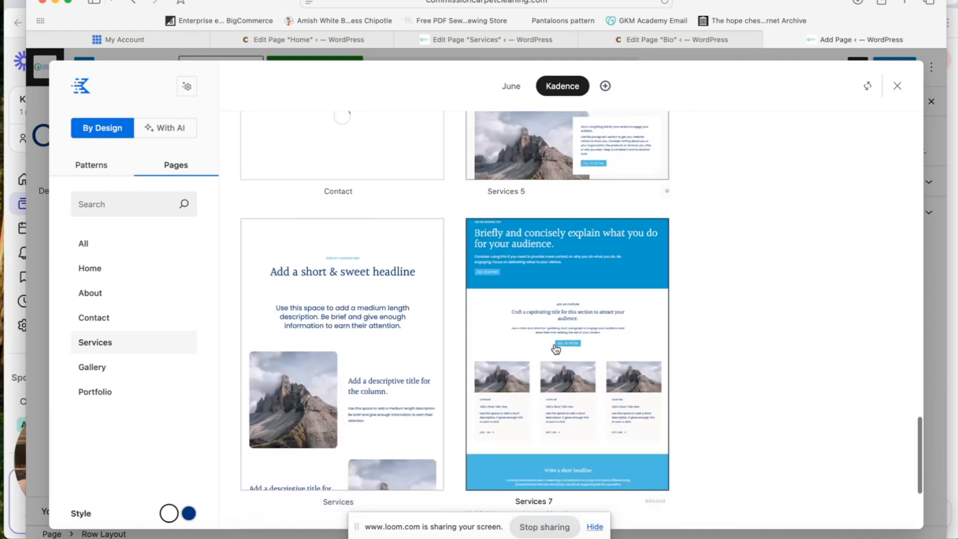
scroll(556, 349, "down", 3)
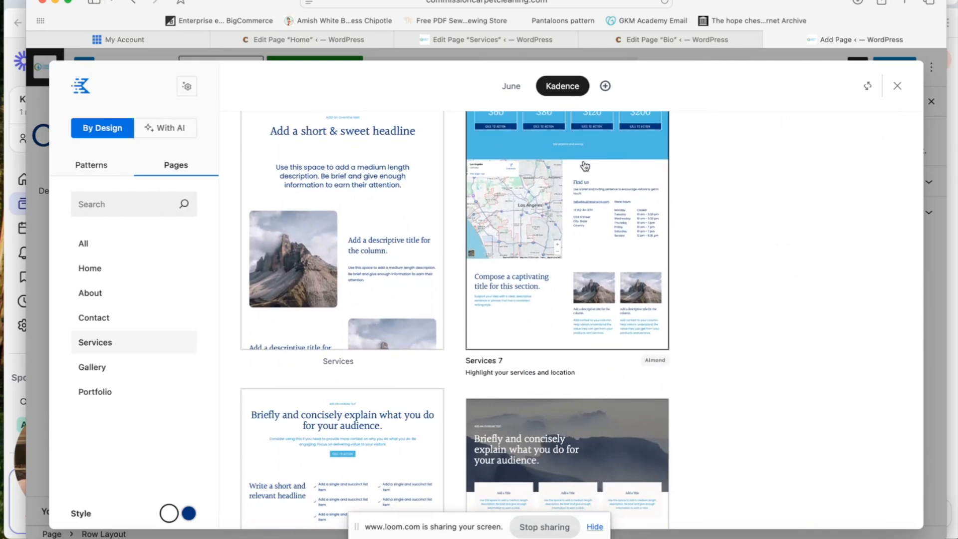
scroll(316, 264, "down", 5)
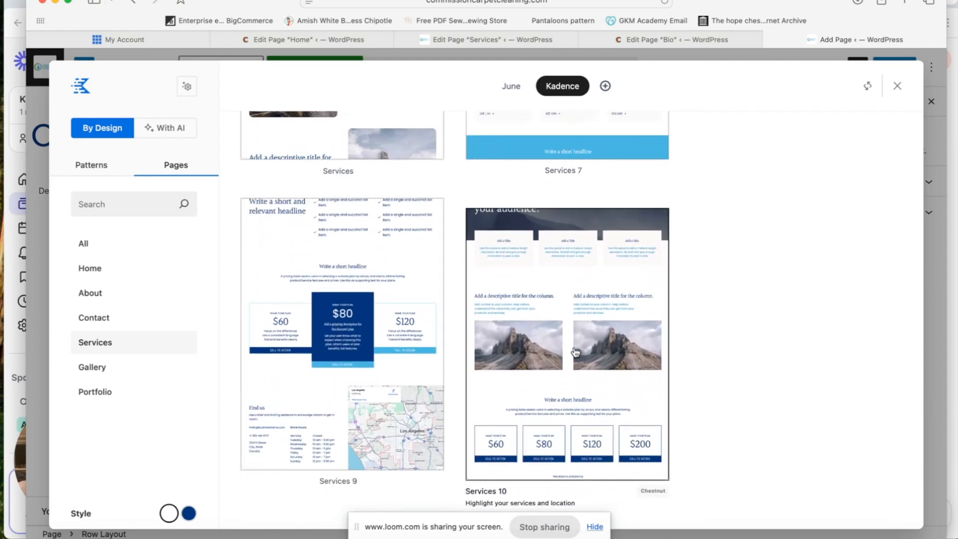
scroll(544, 336, "up", 10)
scroll(570, 348, "up", 5)
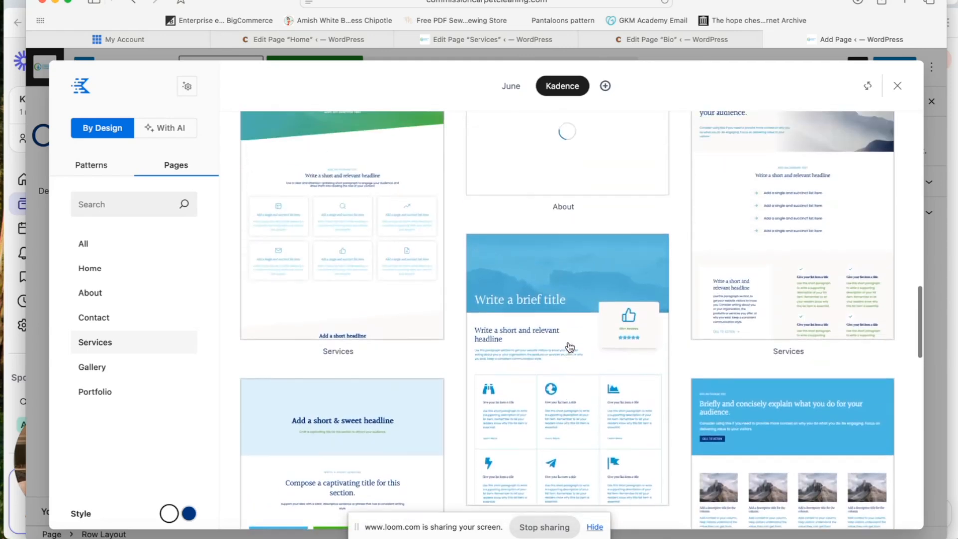
scroll(350, 488, "up", 2)
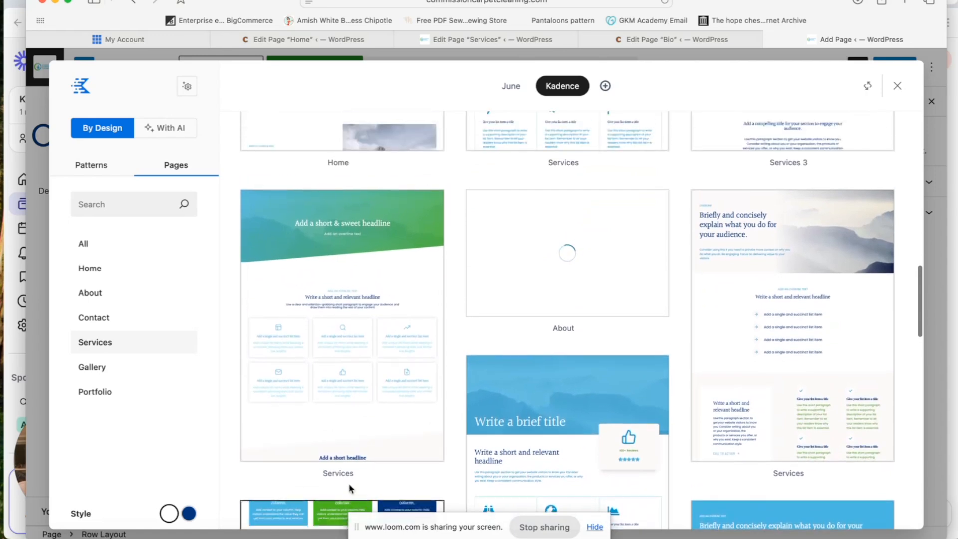
scroll(349, 488, "down", 7)
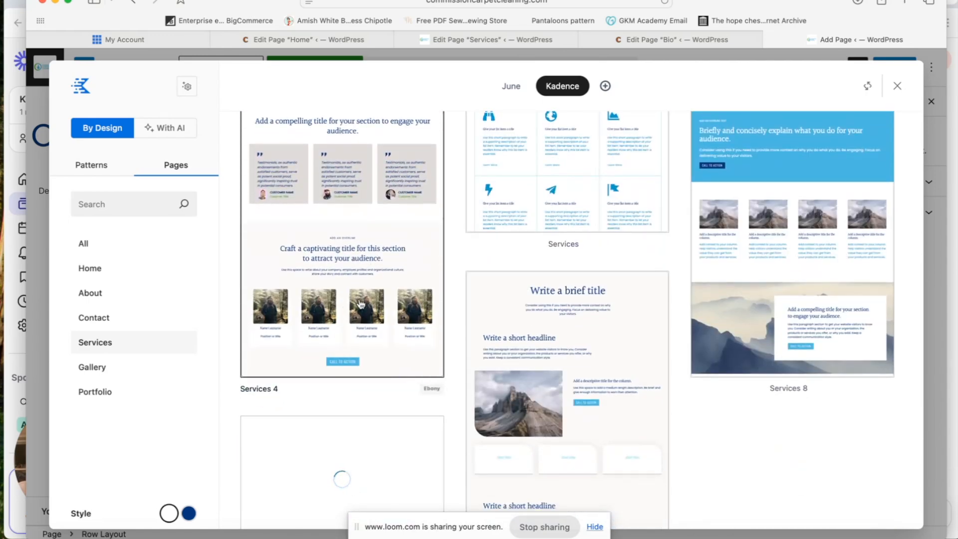
left_click(353, 272)
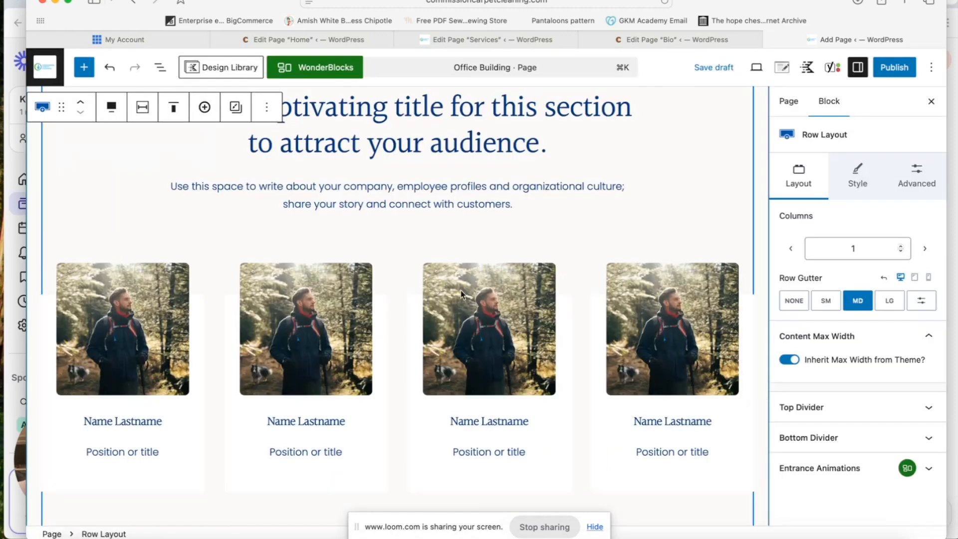
Step: Add a new empty block directly below the Office Building title
scroll(451, 253, "up", 20)
scroll(452, 253, "down", 5)
scroll(451, 255, "down", 20)
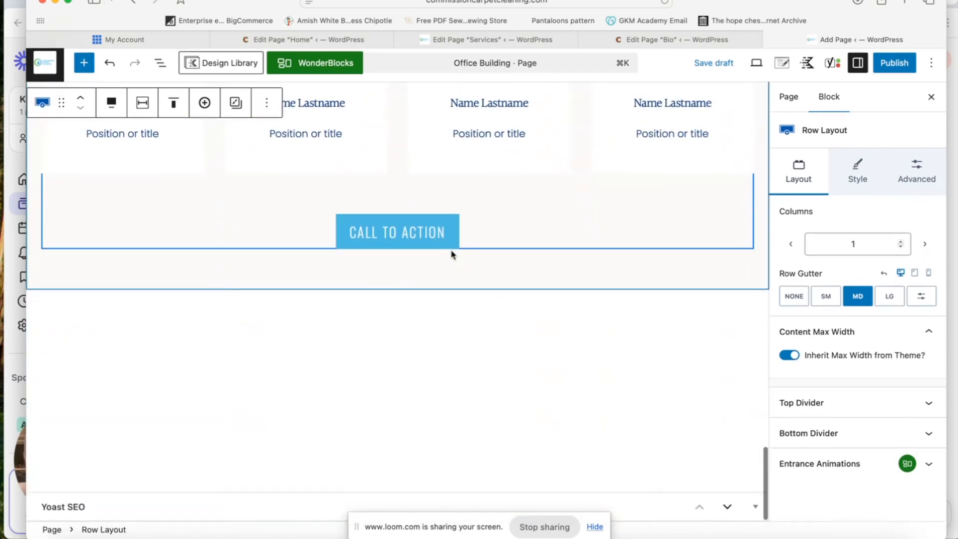
scroll(451, 253, "up", 7)
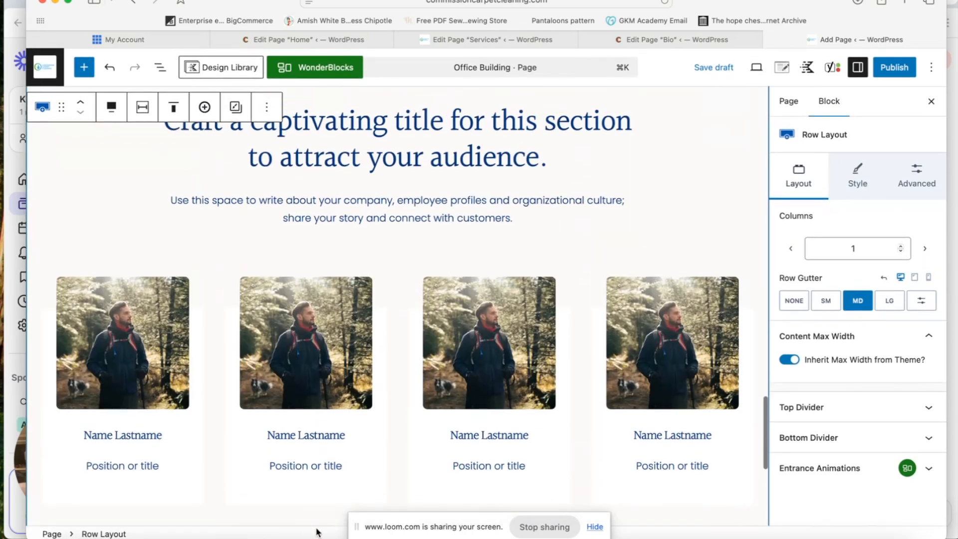
scroll(418, 425, "up", 20)
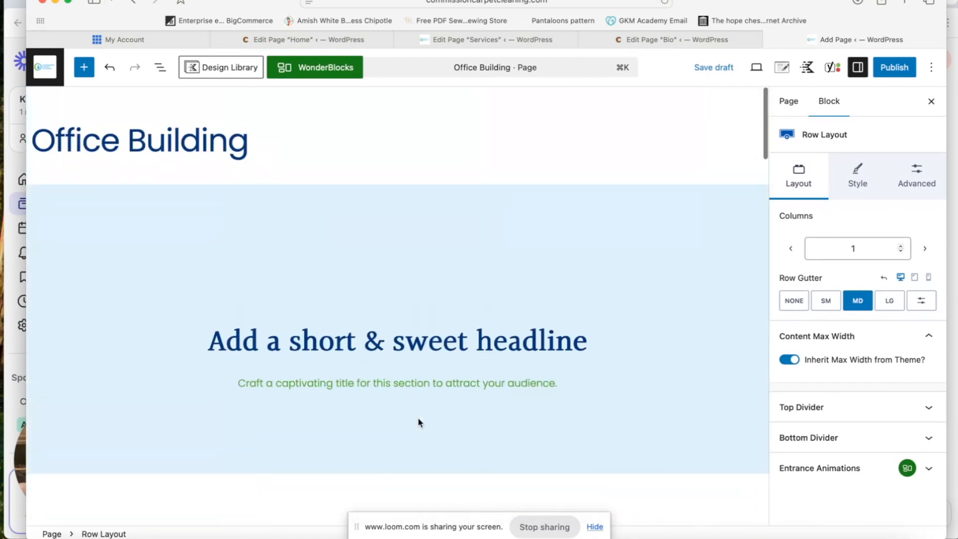
left_click(257, 134)
key("Return")
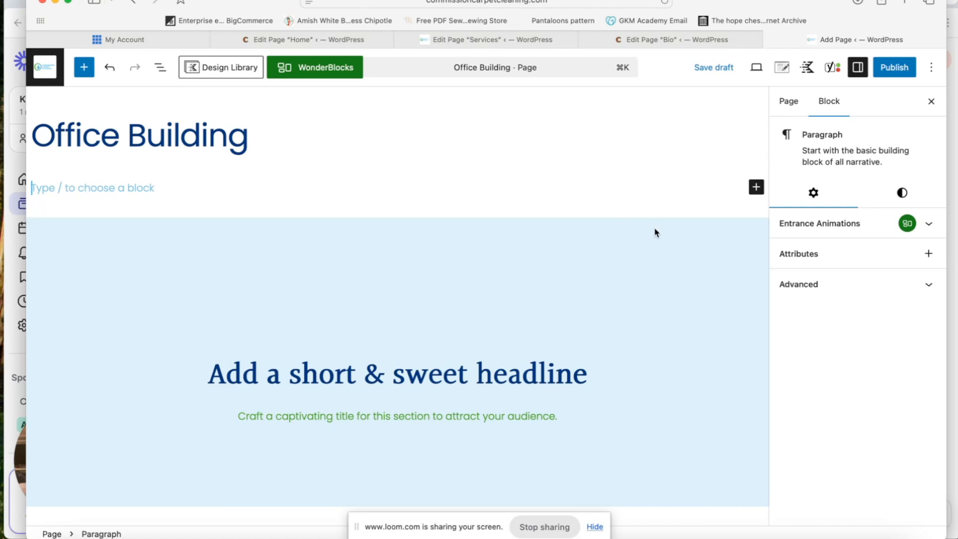
Step: Make that block a spacer with a height of 250 px
left_click(756, 187)
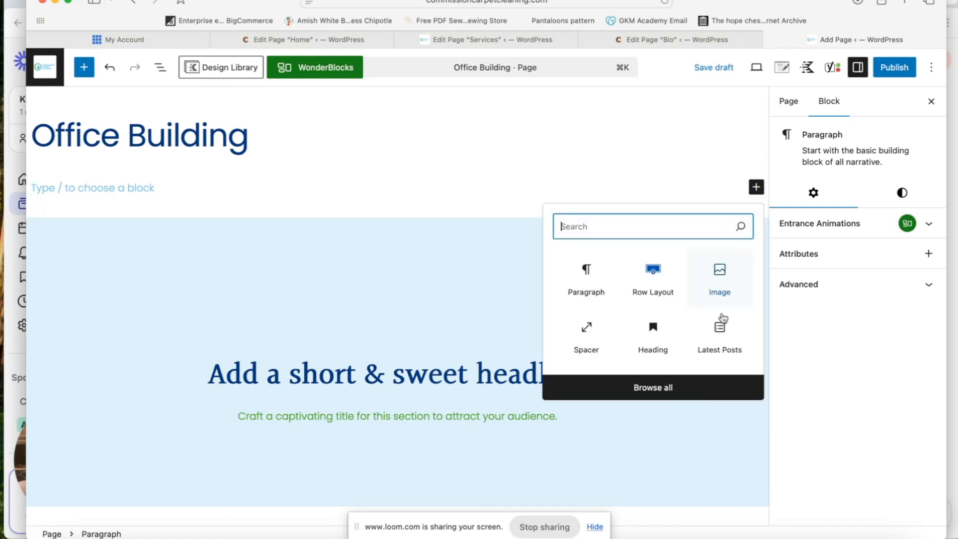
left_click(583, 339)
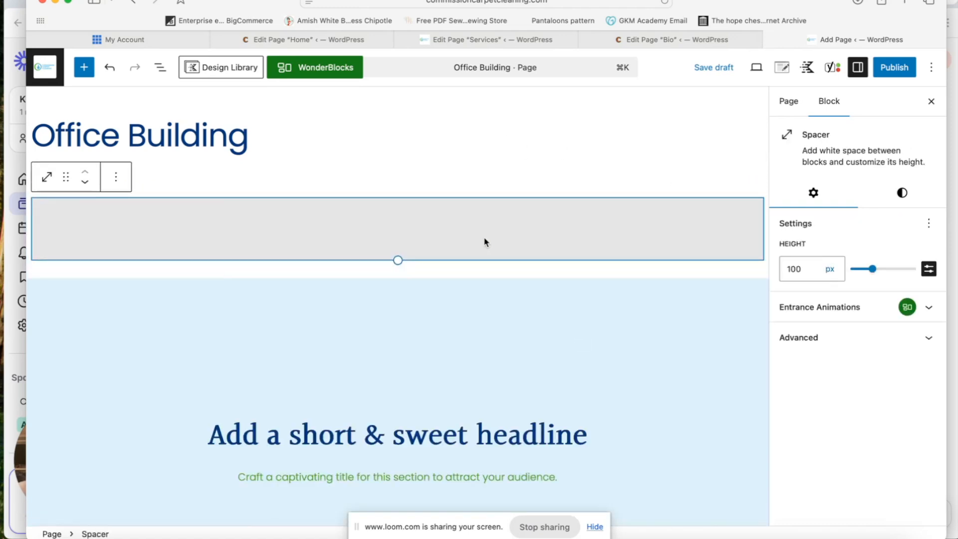
left_click(826, 268)
left_click(826, 268)
double_click(793, 269)
type("250")
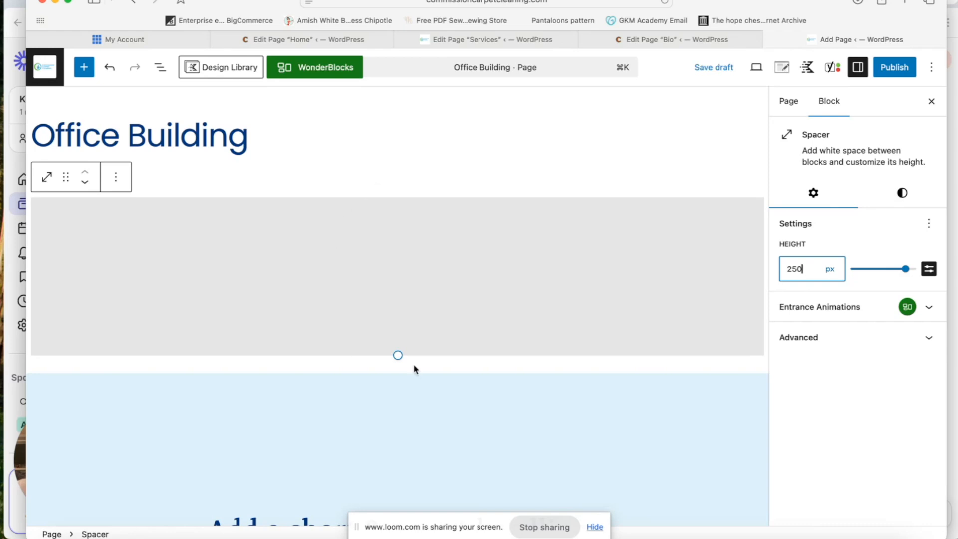
scroll(391, 274, "down", 5)
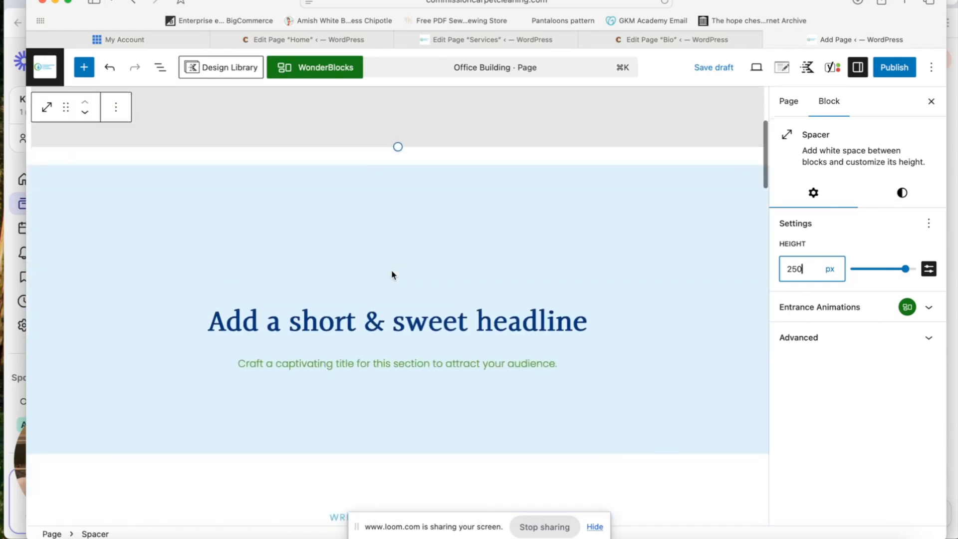
scroll(351, 319, "down", 1)
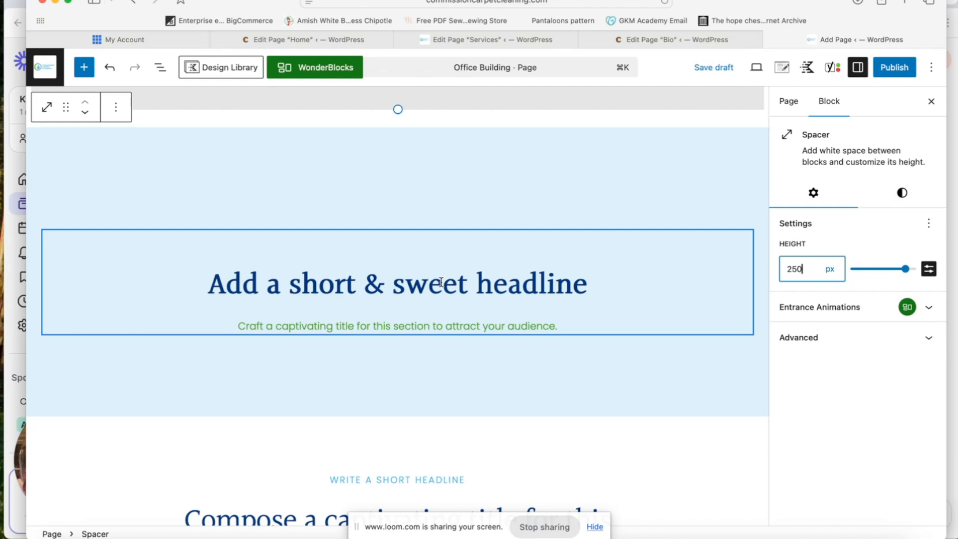
Step: Select the entire 'Add a short & sweet headline' placeholder text and open a new browser tab
left_click(442, 282)
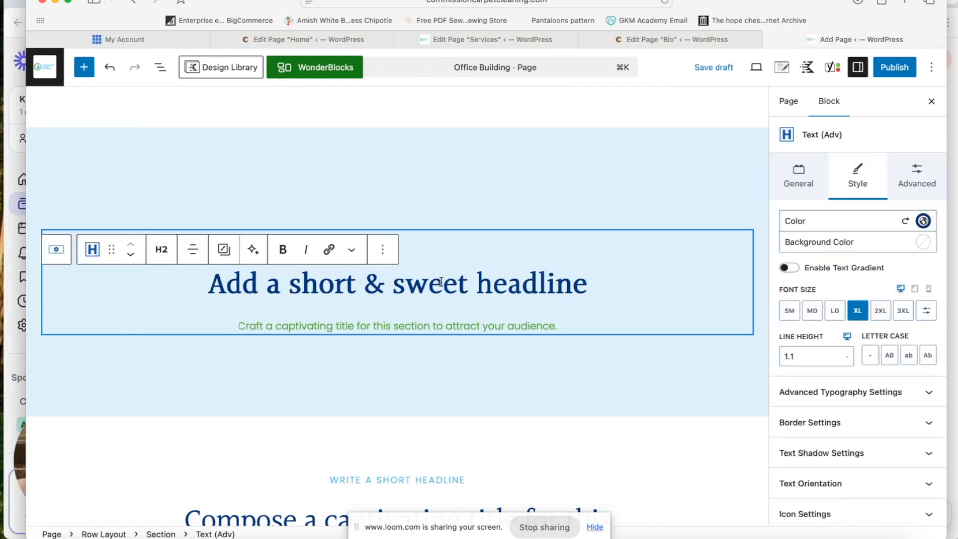
triple_click(441, 282)
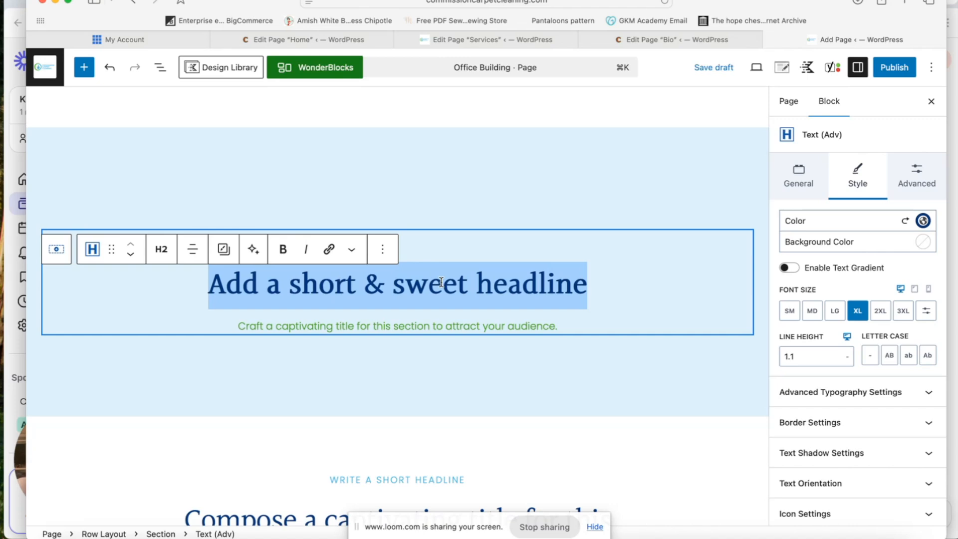
scroll(461, 379, "down", 10)
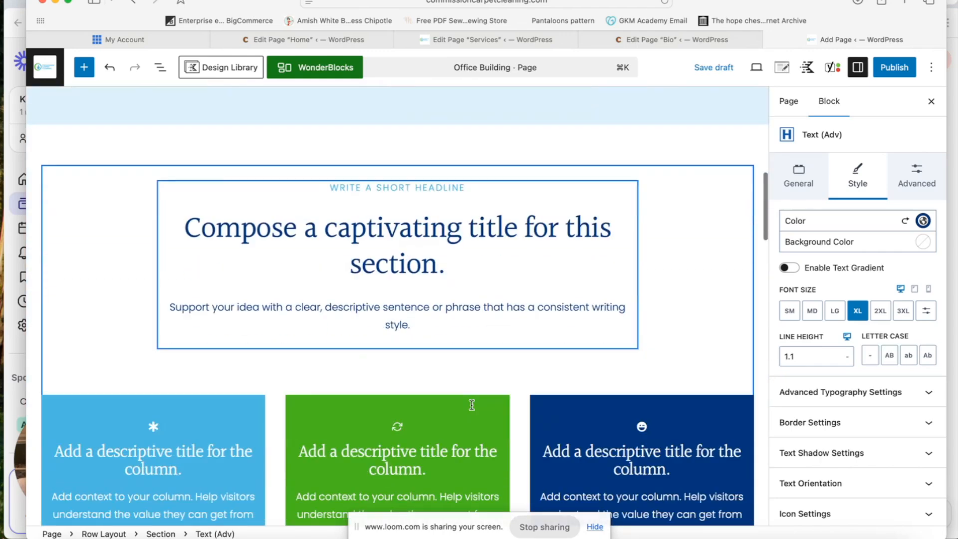
scroll(471, 405, "up", 3)
scroll(473, 408, "up", 6)
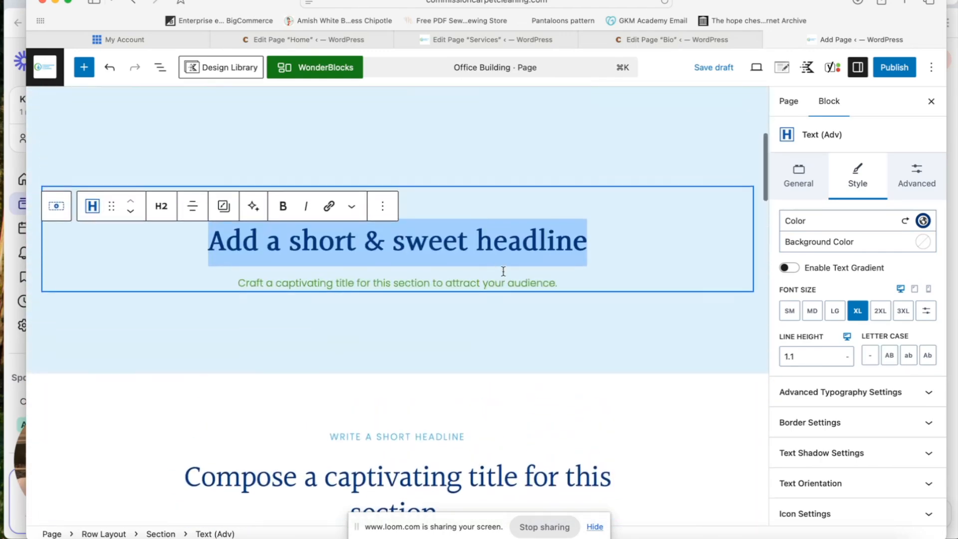
key("super+t")
Step: Go to ChatGPT and start a prompt about an office-building page for the carpet cleaning website
type("chat gpt")
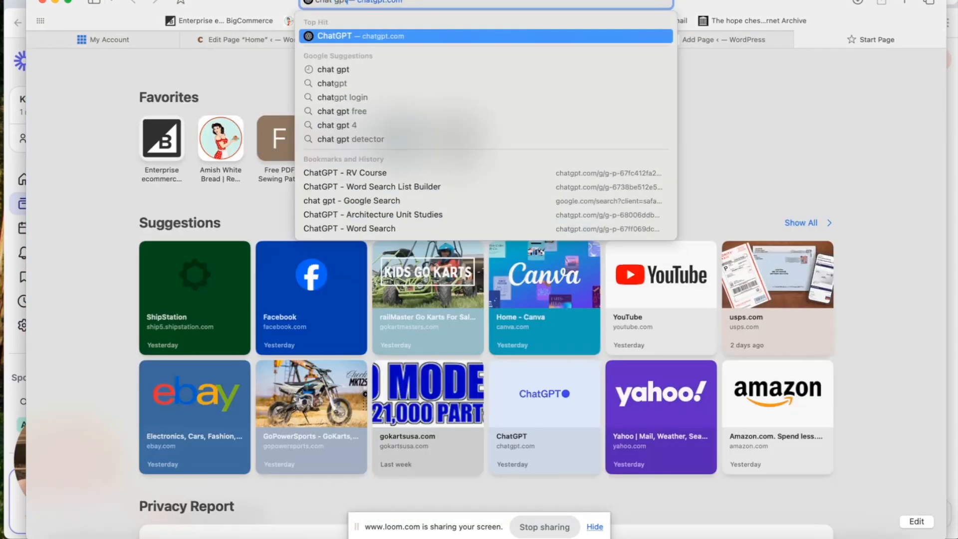
key("Return")
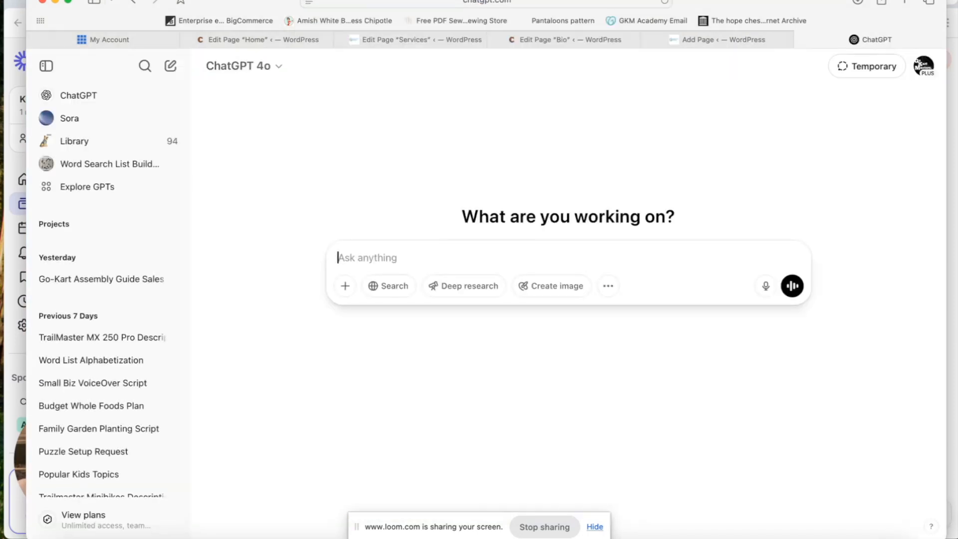
type("I'm designig a web page for m")
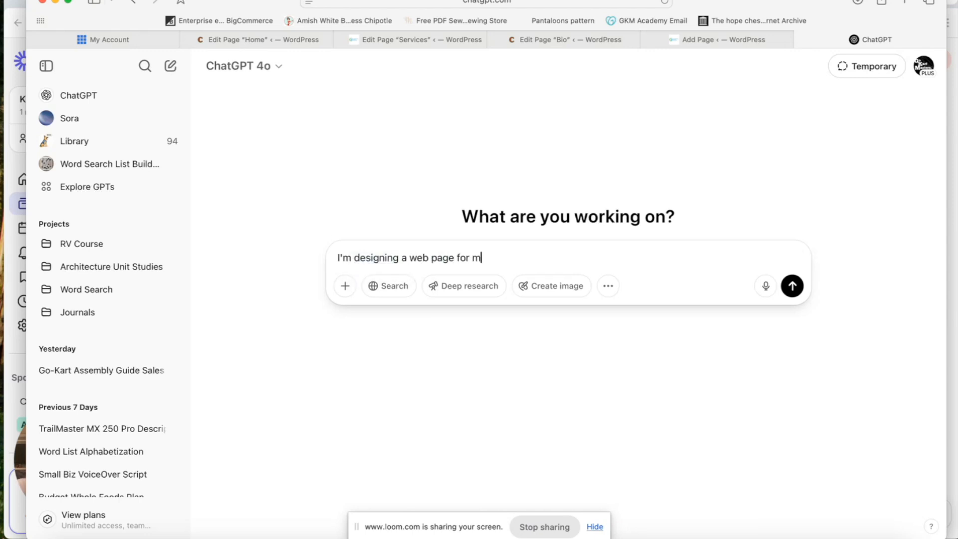
type("y carpet cleanign website. W")
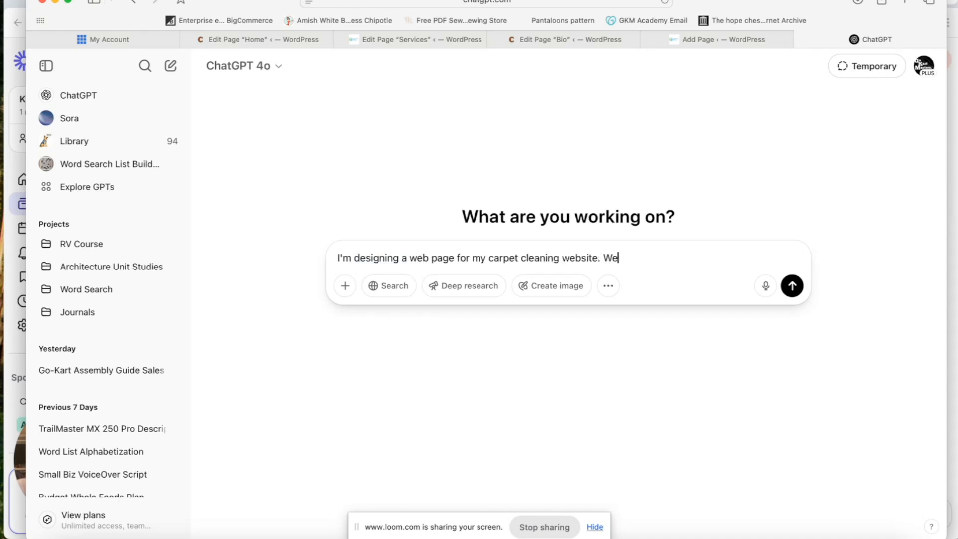
type("e offer commercial cleaning, but I want ")
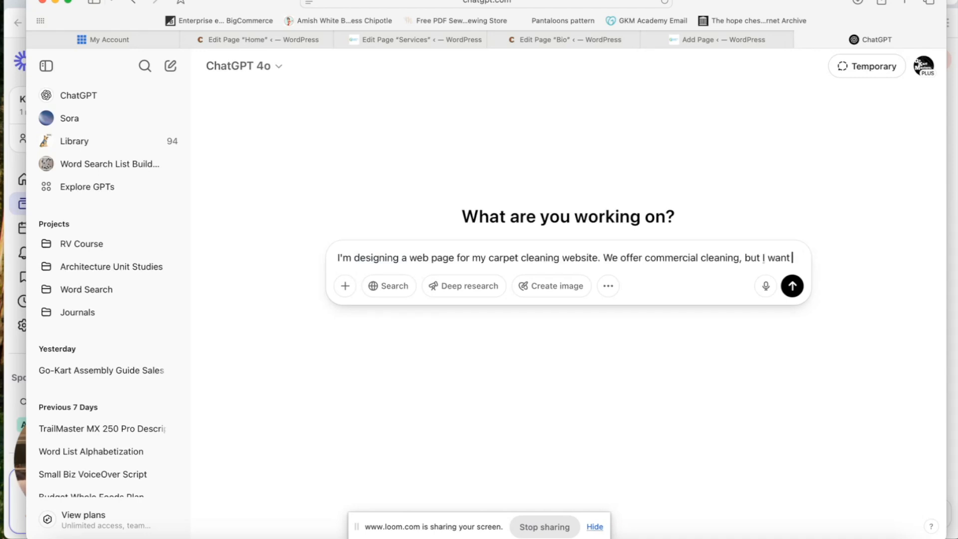
type("to toaget more spe")
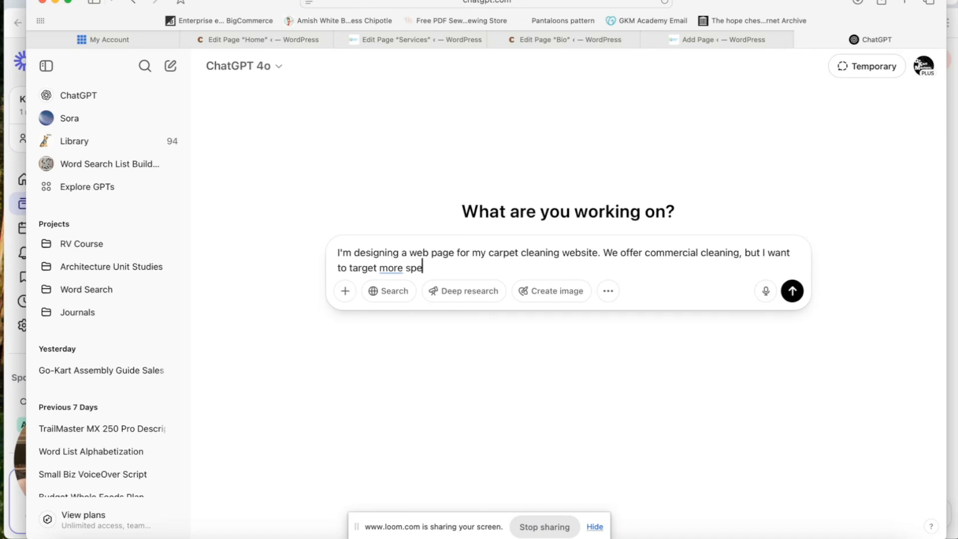
type("cific types of customer. I already a")
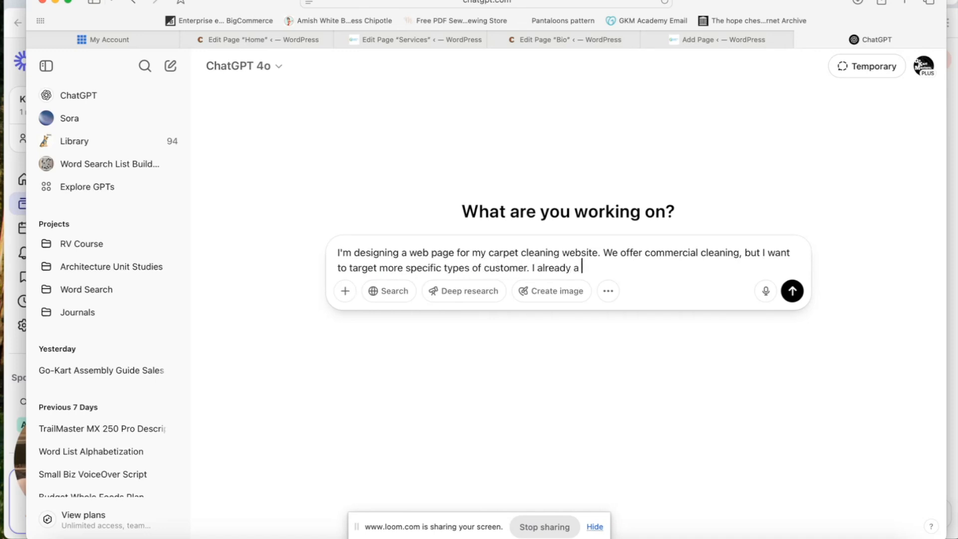
key("BackSpace")
type("have a page for daycares and for chur")
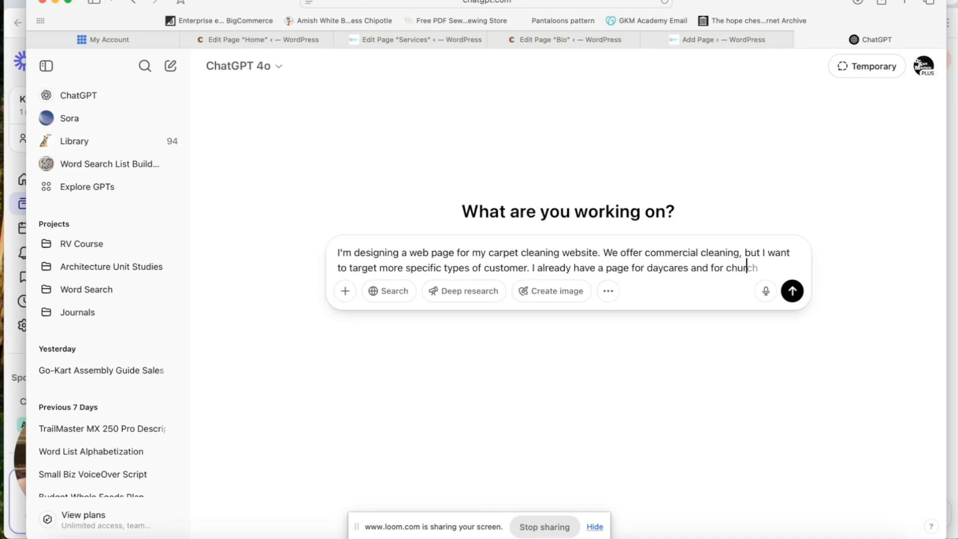
type("ches. This new page should ")
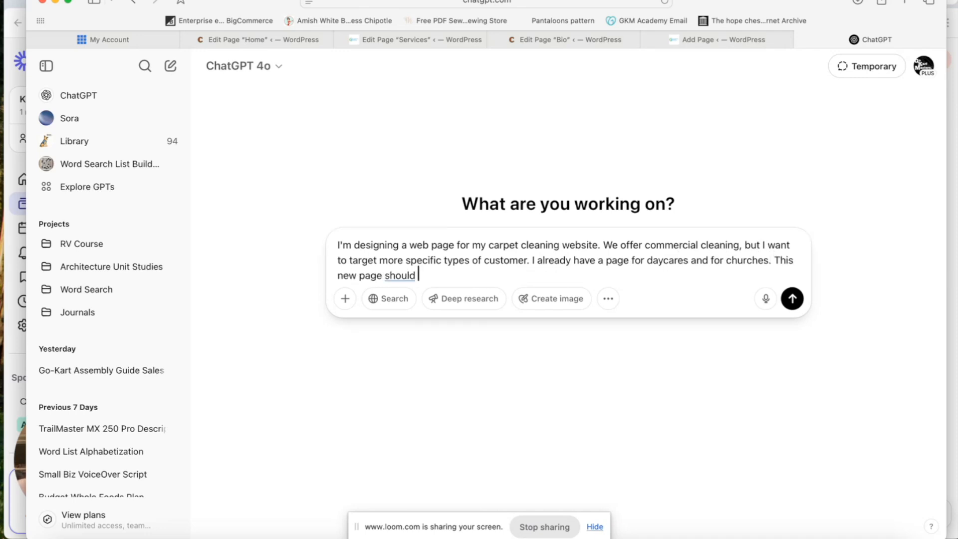
type("target office building. Help me")
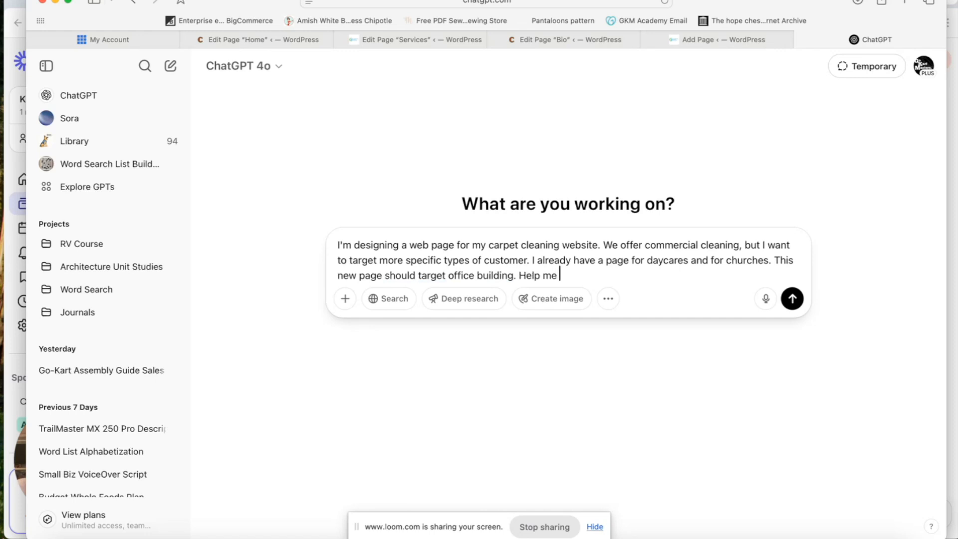
Step: Finish the prompt for a heading and intro stressing non-toxic, professional, disinfectant treatment, then send it
type("tivati")
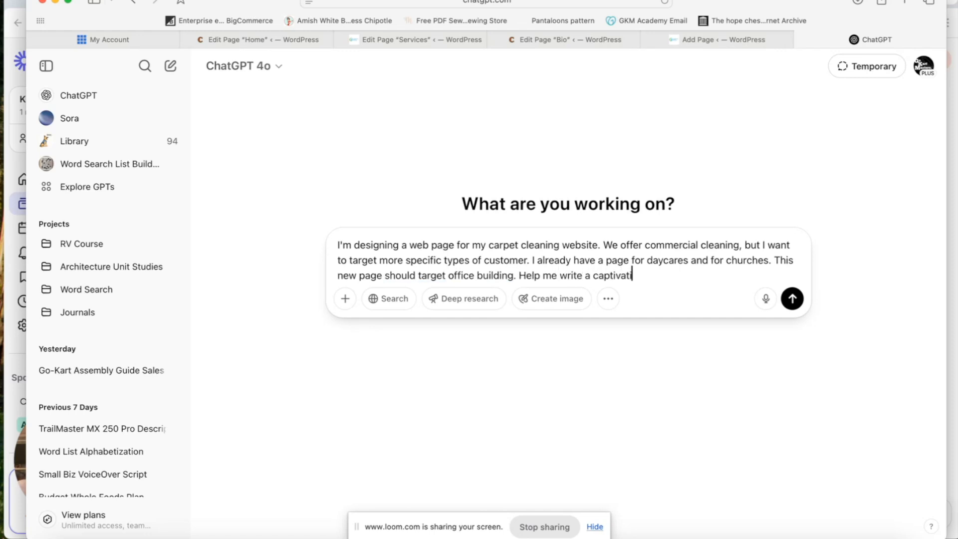
type("on page ti")
key("BackSpace")
key("BackSpace")
type("heading and and into parag")
key("BackSpace")
key("BackSpace")
key("BackSpace")
key("BackSpace")
key("BackSpace")
key("BackSpace")
key("BackSpace")
key("BackSpace")
key("BackSpace")
key("BackSpace")
key("BackSpace")
key("BackSpace")
type("intro parag")
type("raph that gives read")
type("ers a quick but power")
type("ful ")
type("overview of what ")
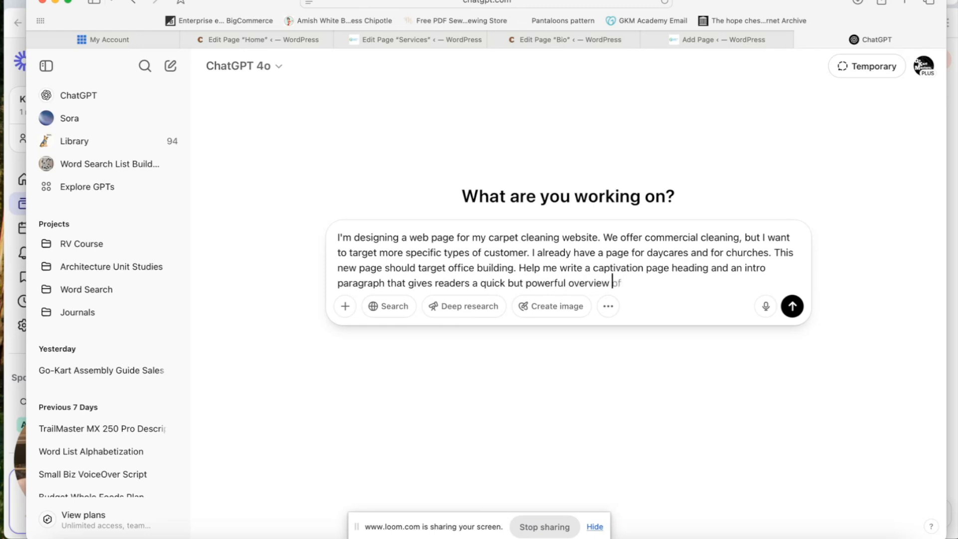
type("we offer. Our ")
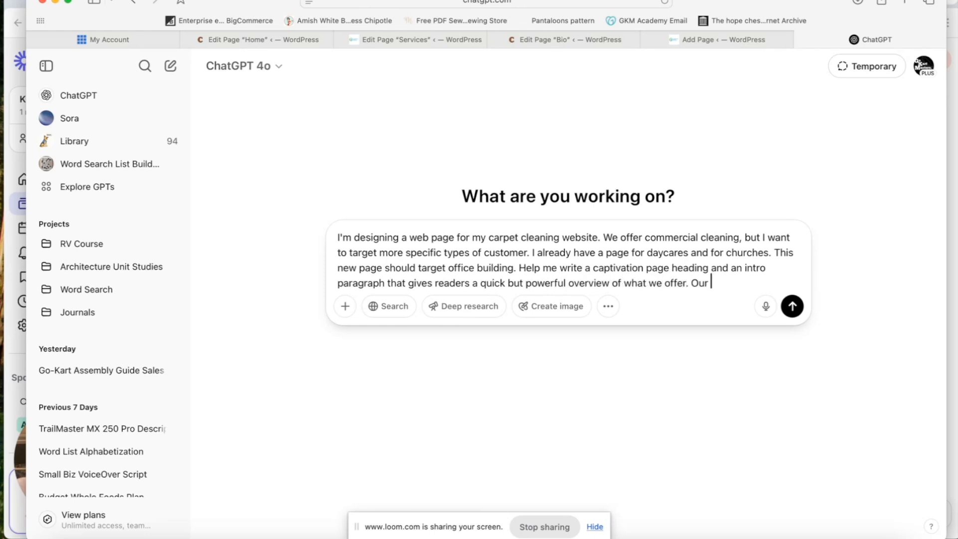
type("key features for")
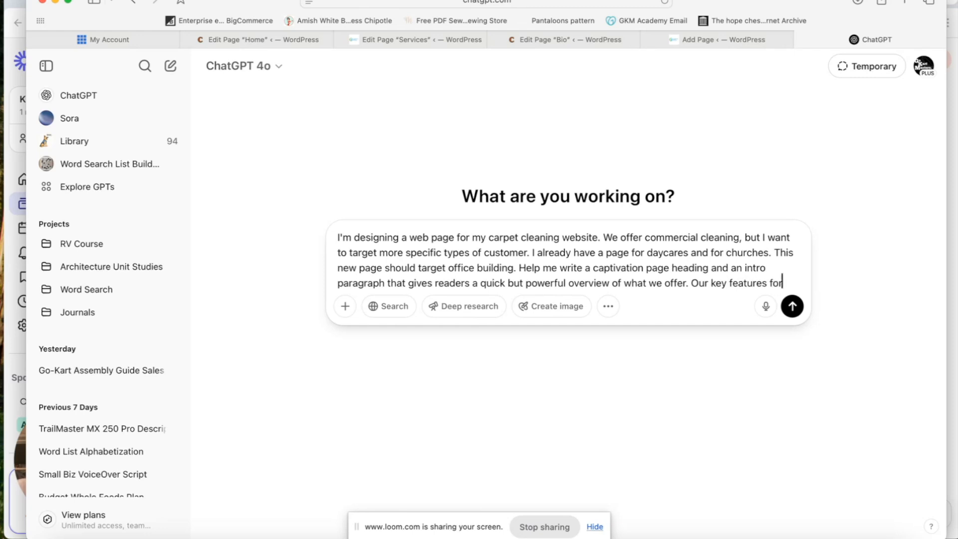
type(" our services in")
key("BackSpace")
key("BackSpace")
type("are non-toxic, professional, and")
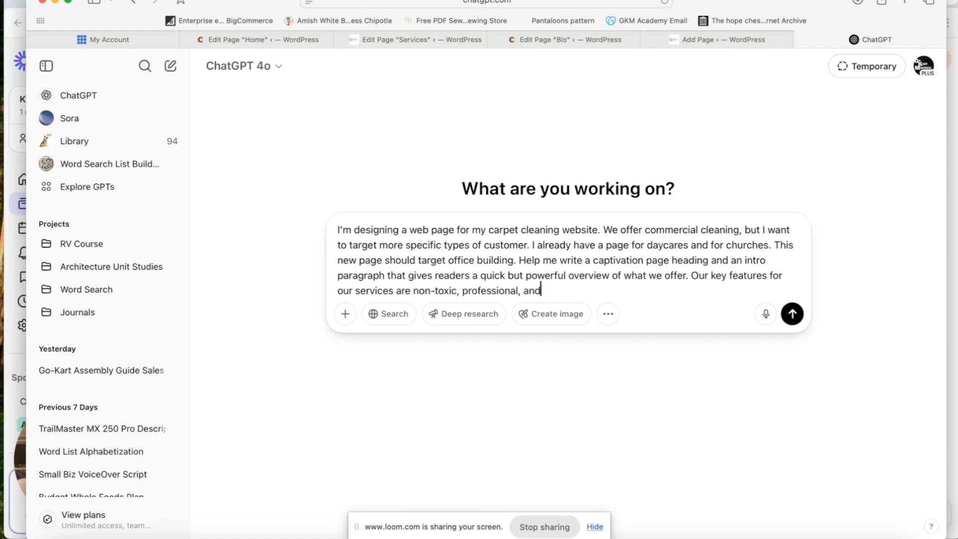
type(" whole room disinfeca")
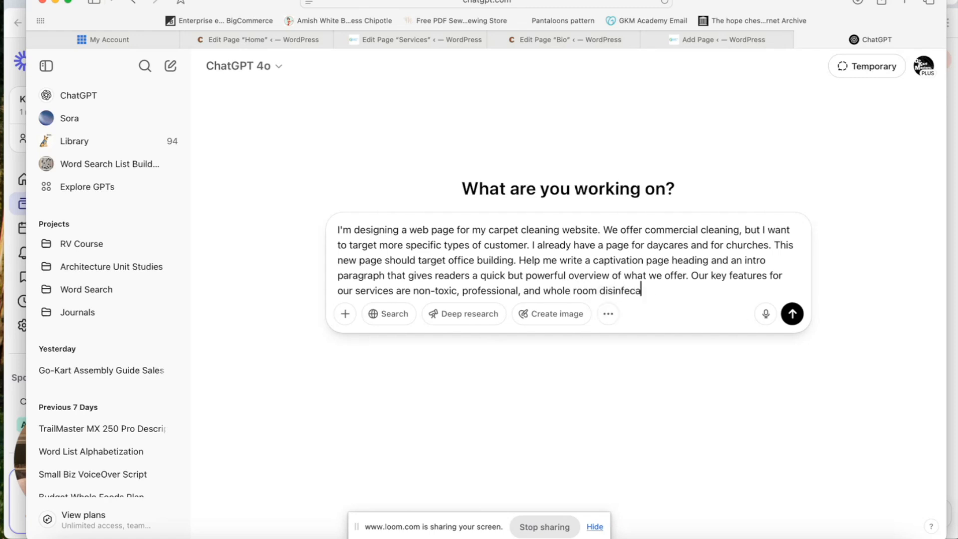
key("BackSpace")
type("tant treatment.")
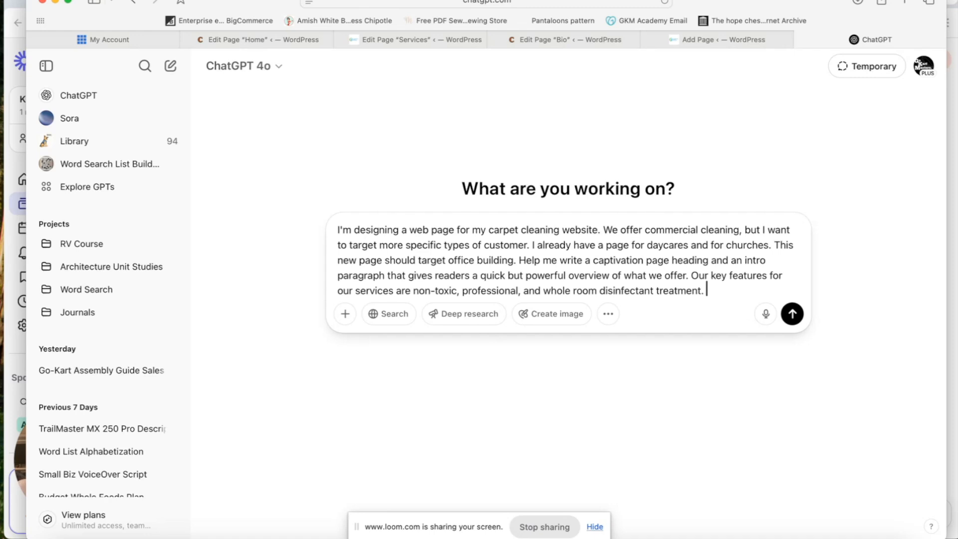
type("Use a professional tone ")
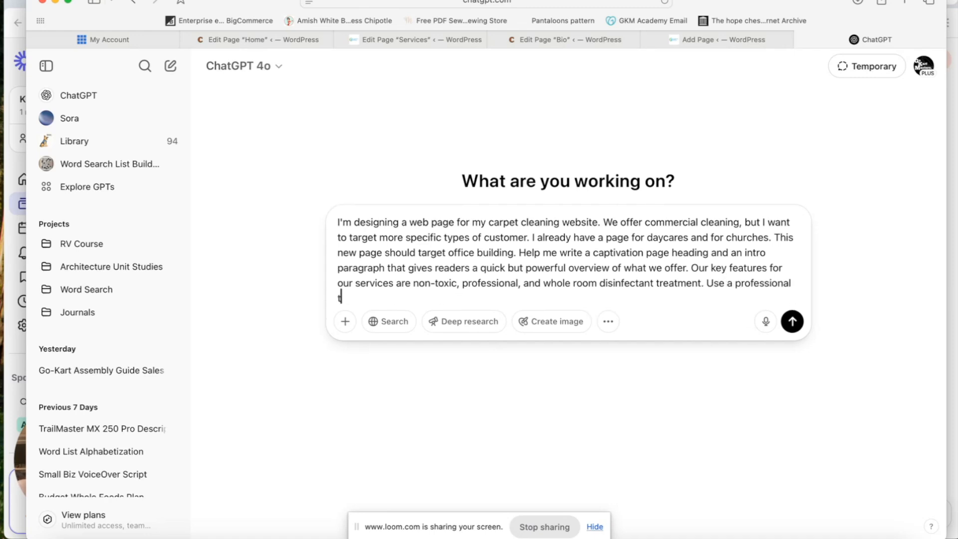
type("that builds tr")
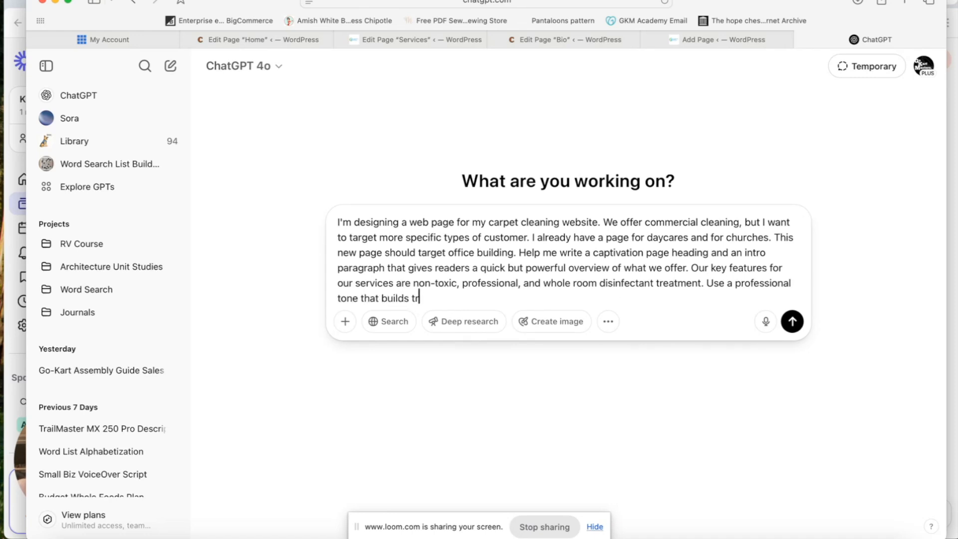
type("ust.")
key("Return")
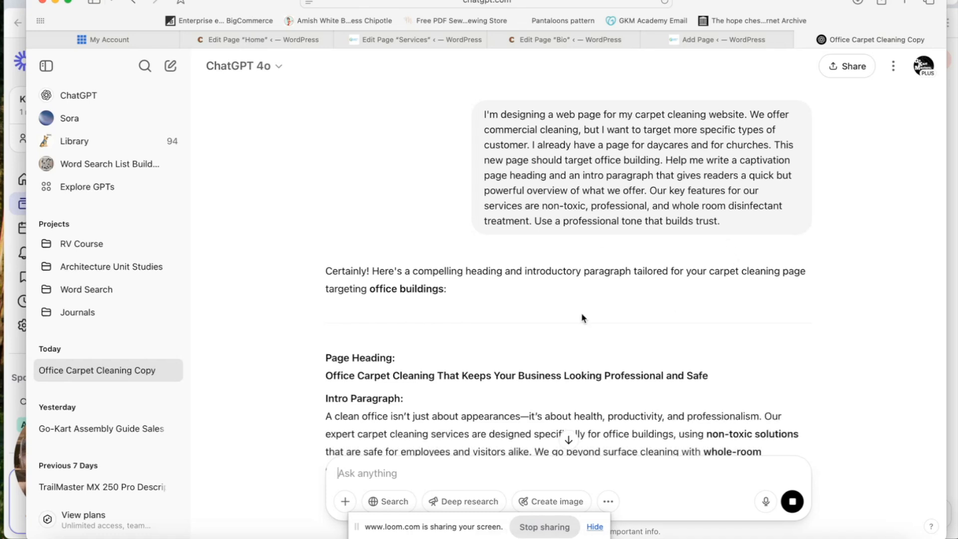
Step: Copy the heading 'Office Carpet Cleaning That Keeps Your Business Looking Professional and Safe' and return to WordPress
scroll(582, 317, "down", 3)
scroll(468, 316, "up", 1)
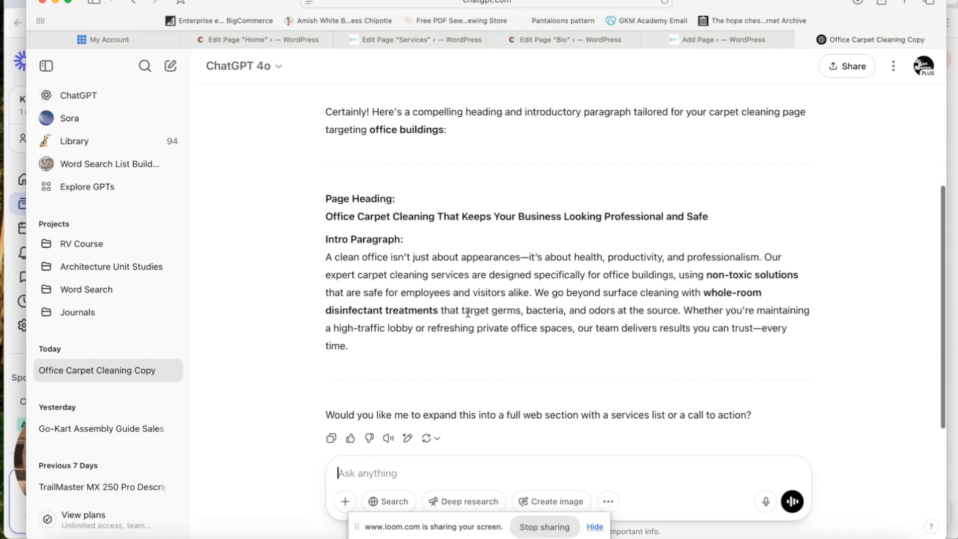
scroll(468, 317, "down", 2)
scroll(449, 307, "up", 1)
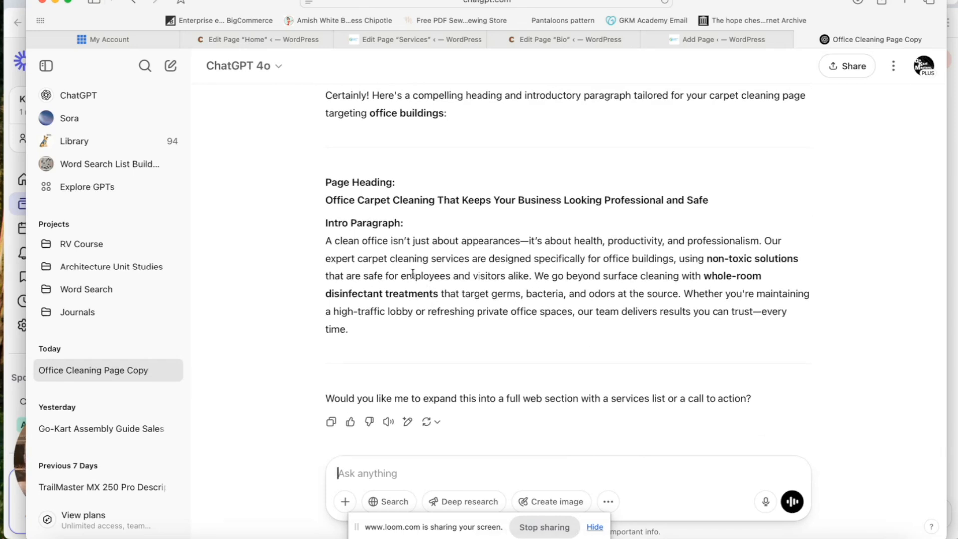
scroll(413, 274, "up", 1)
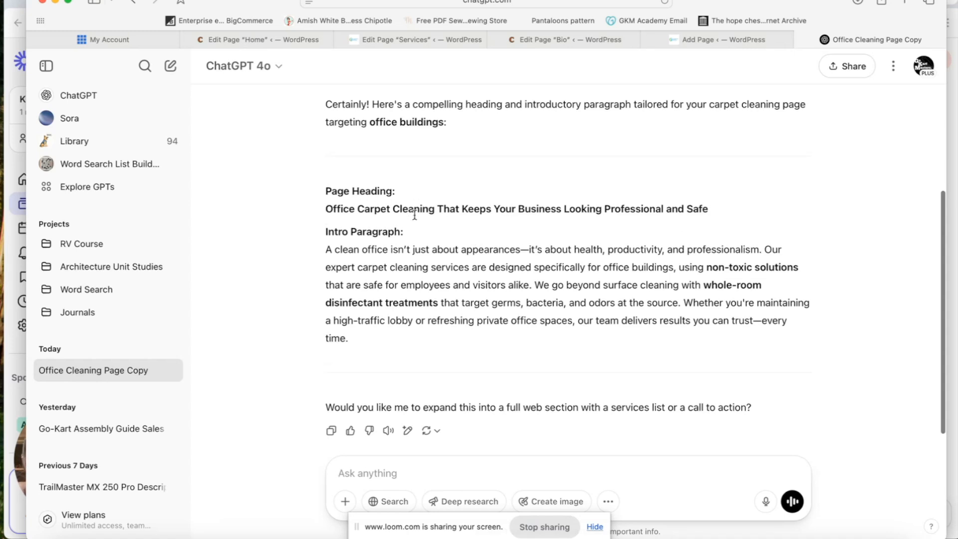
left_click_drag(436, 210, 325, 210)
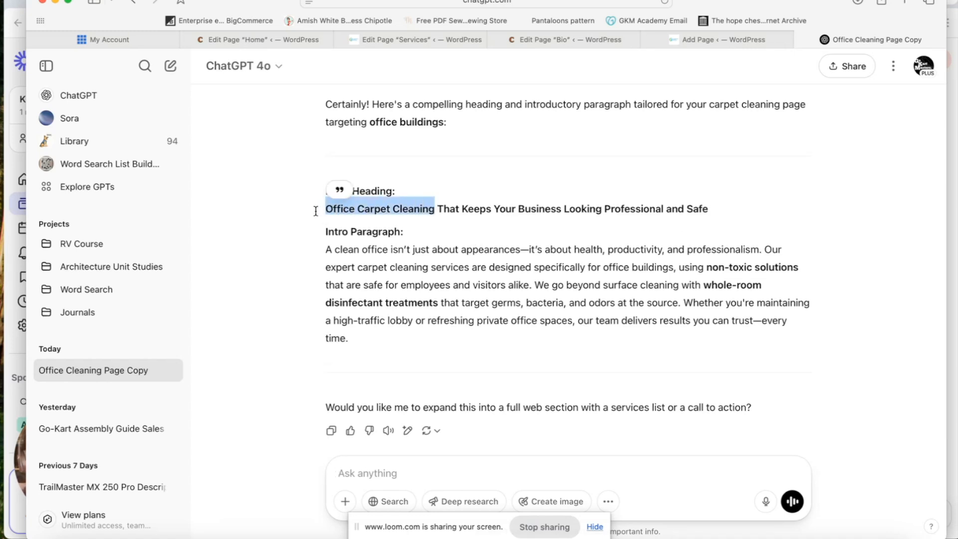
left_click(483, 259)
left_click_drag(708, 208, 323, 202)
key("super+c")
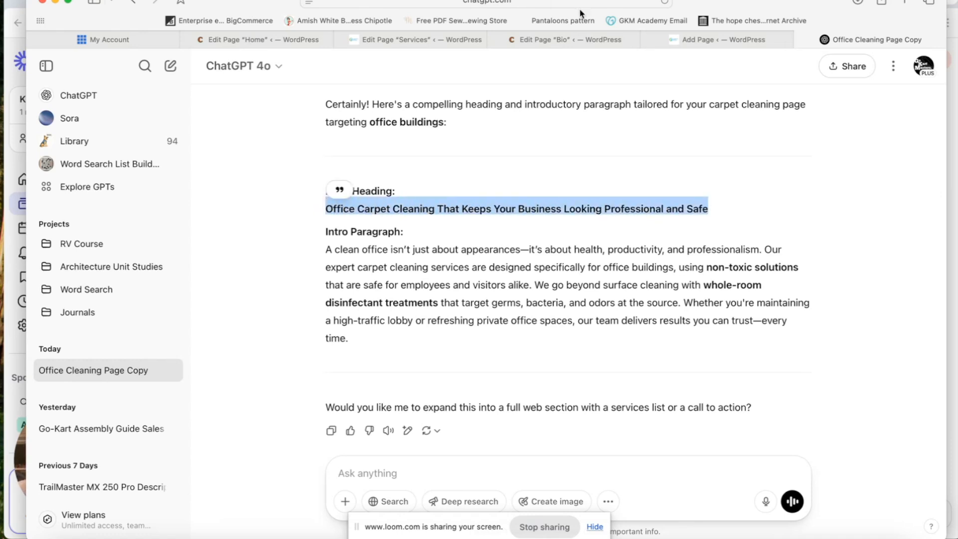
left_click(690, 41)
scroll(437, 284, "up", 2)
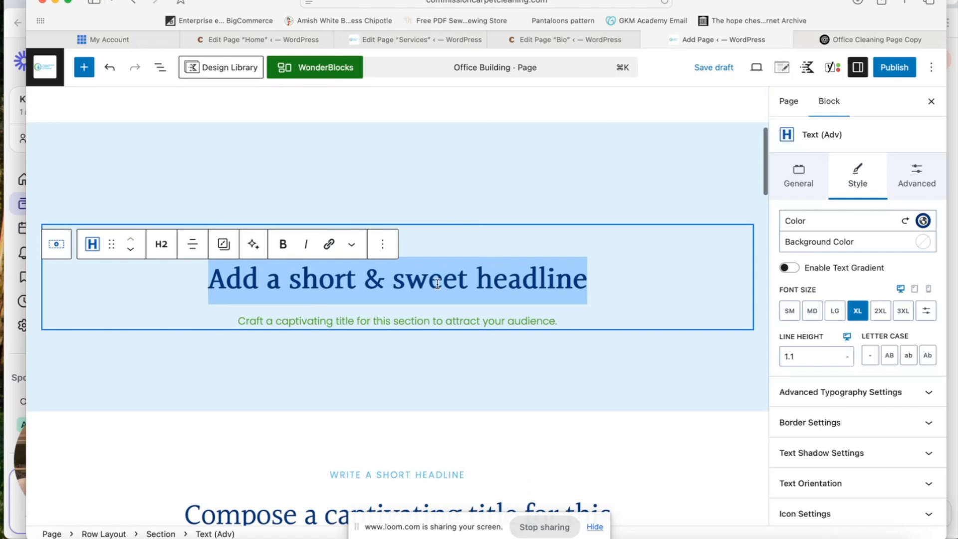
Step: Paste the copied heading over the placeholder headline and prefix it with 'Non-Toxic'
key("super+v")
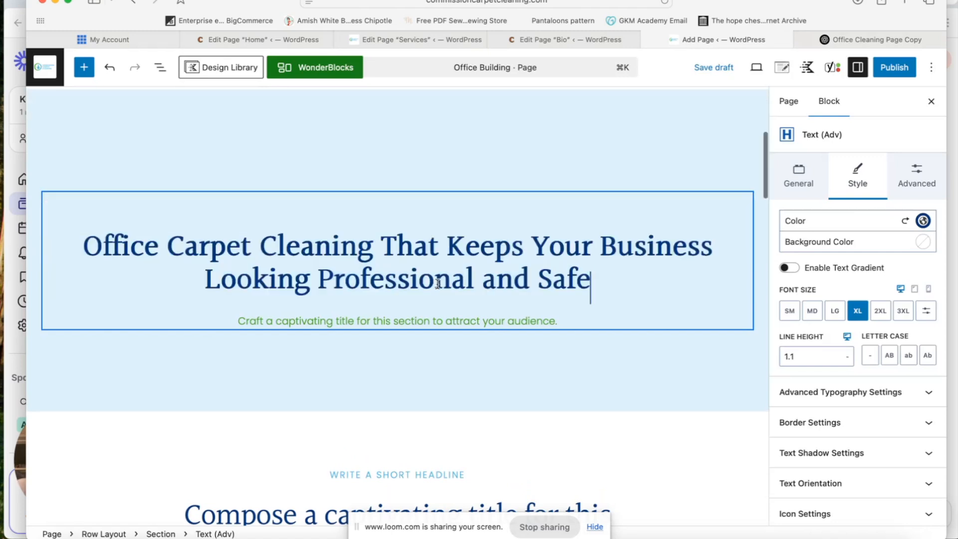
scroll(438, 284, "down", 1)
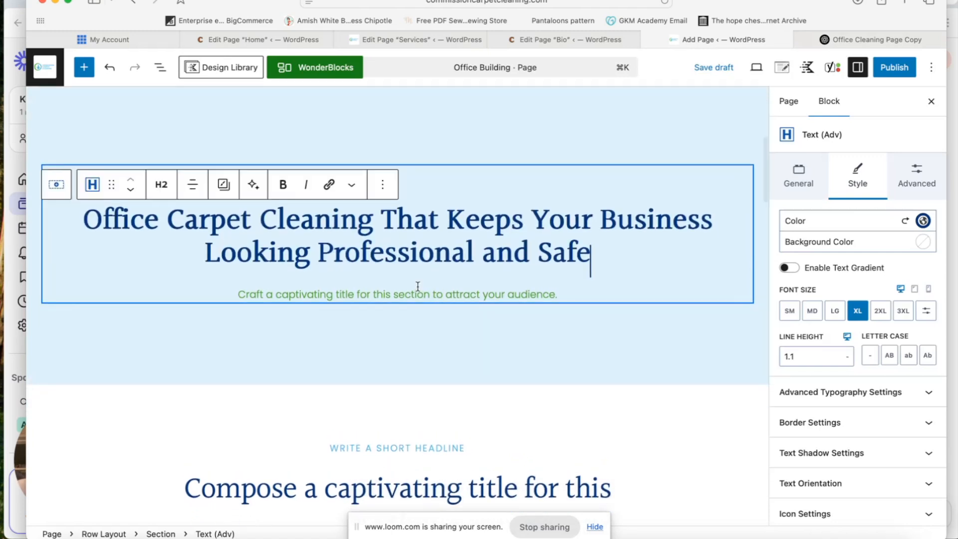
scroll(504, 354, "down", 1)
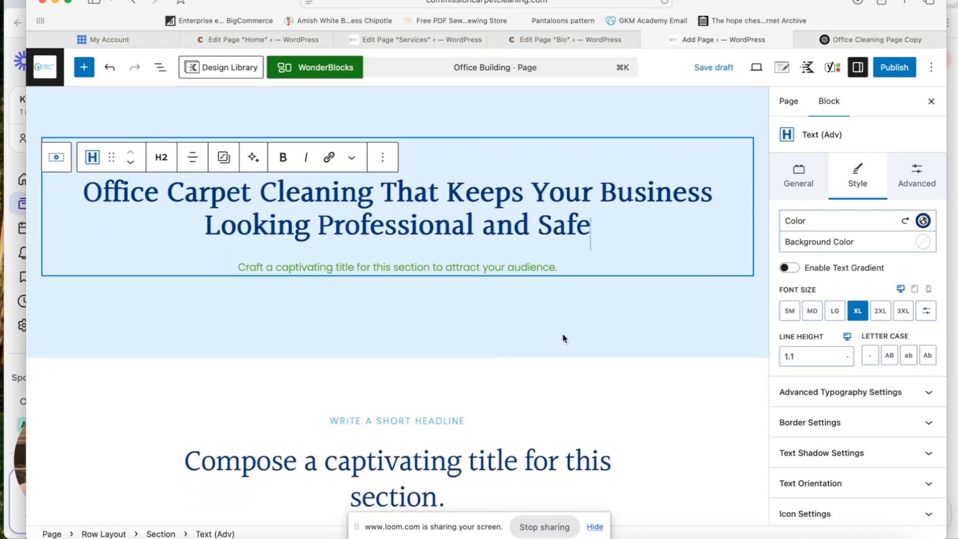
left_click(570, 267)
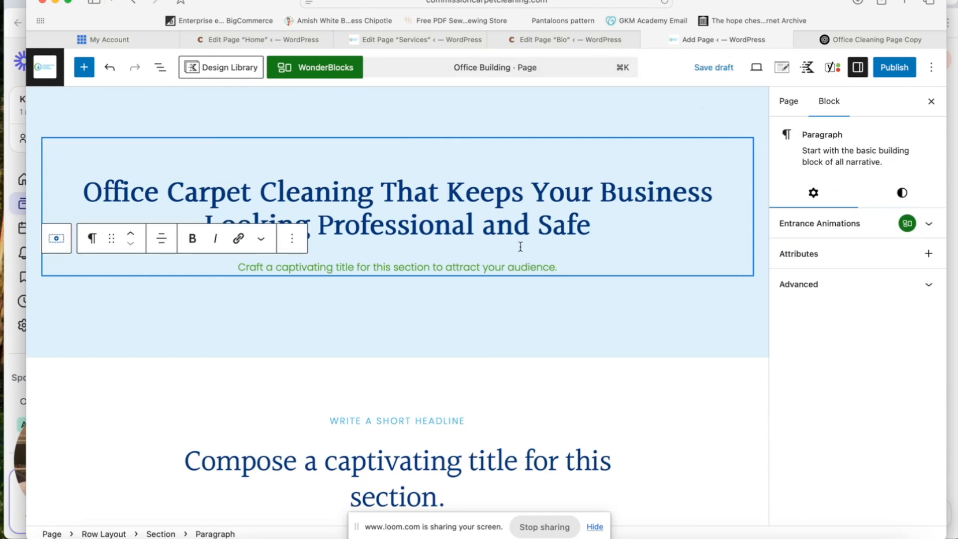
scroll(395, 228, "down", 1)
left_click(85, 172)
type("Non")
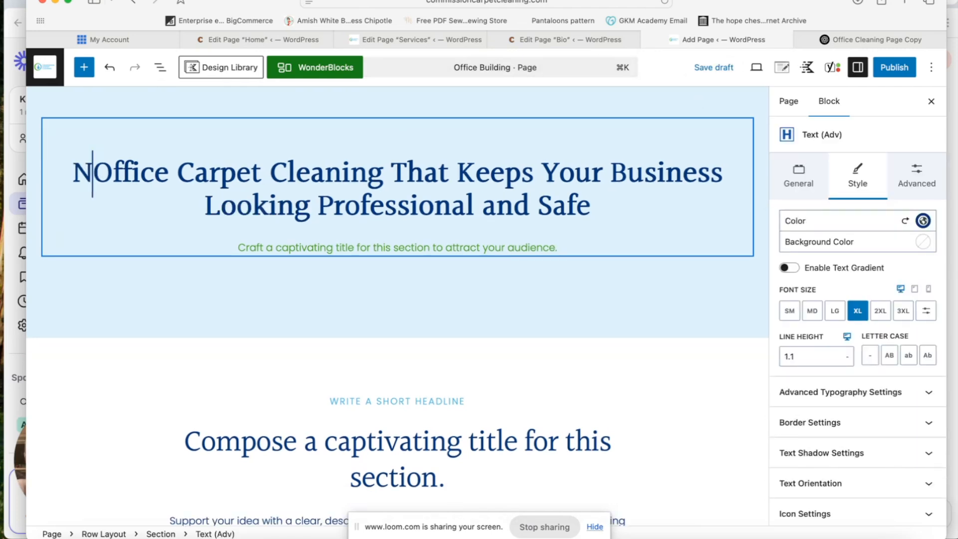
type("-Toxic")
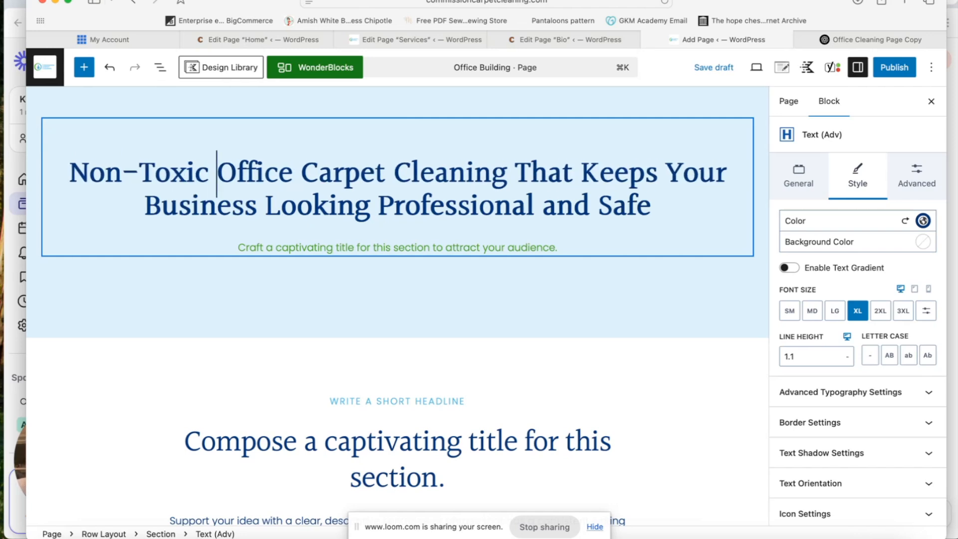
Step: Check the word 'Professional' in the heading, leave it unchanged, and reposition the browser window
left_click(558, 247)
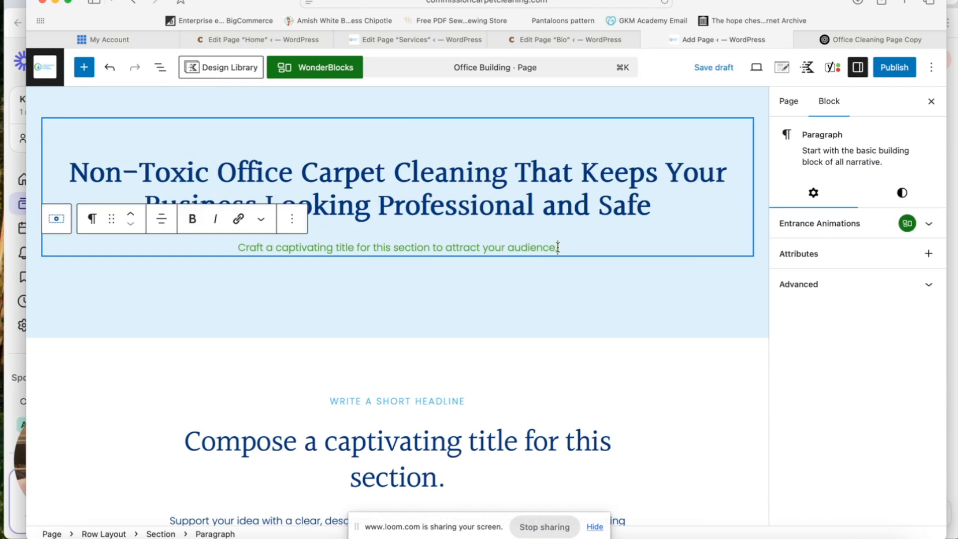
left_click_drag(377, 198, 534, 204)
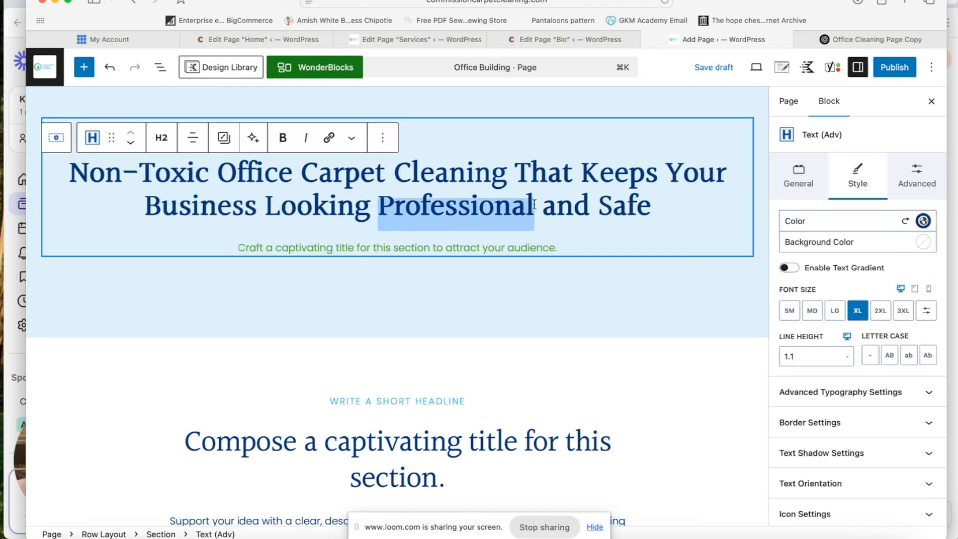
left_click(534, 204)
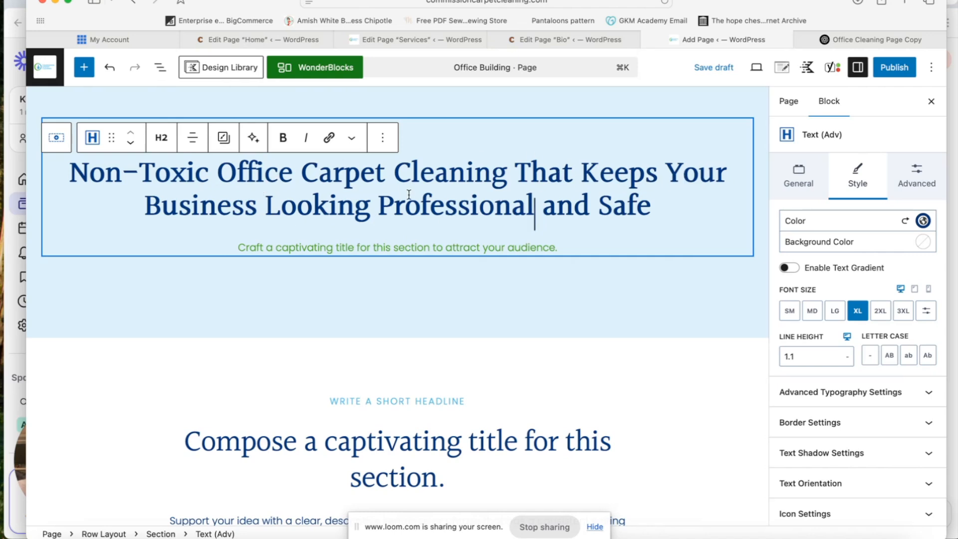
left_click_drag(534, 206, 379, 198)
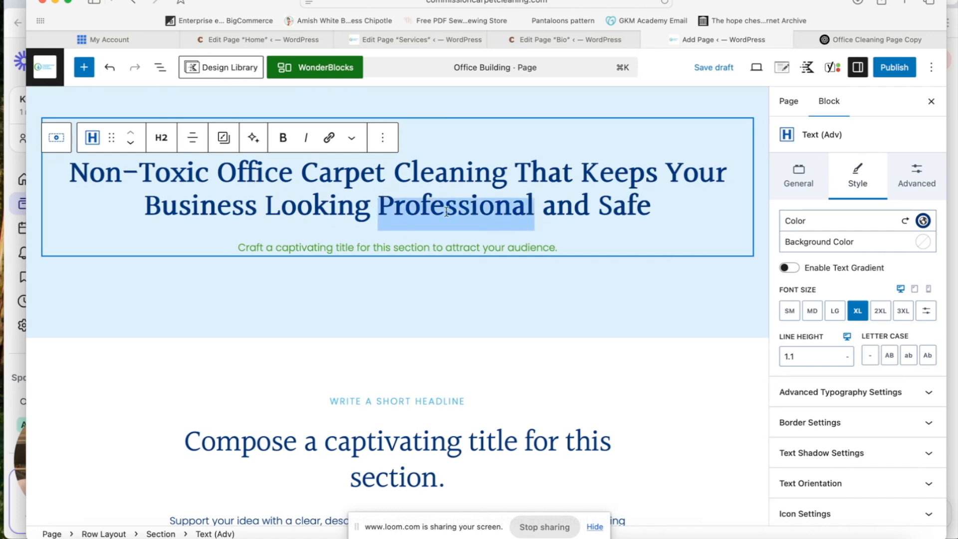
left_click(538, 208)
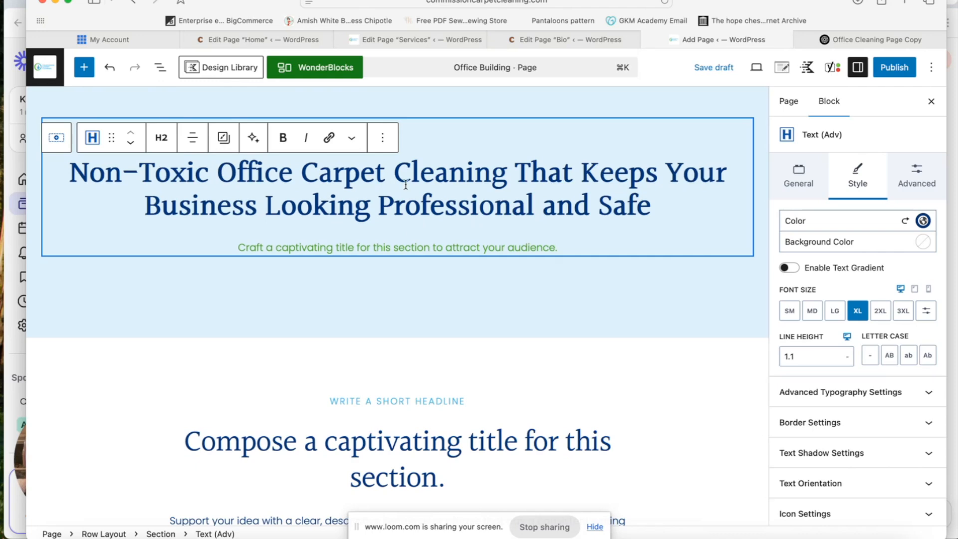
scroll(551, 217, "down", 2)
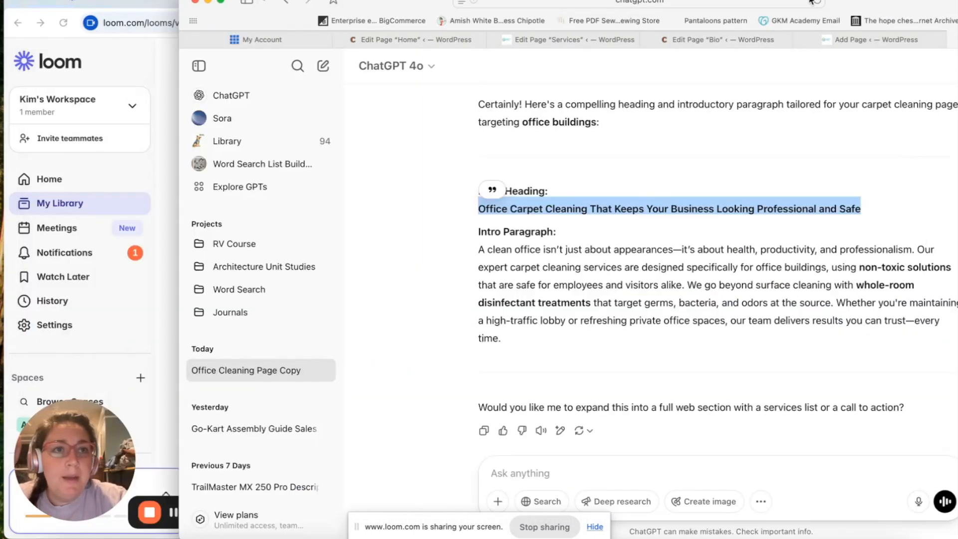
left_click_drag(847, 5, 684, 4)
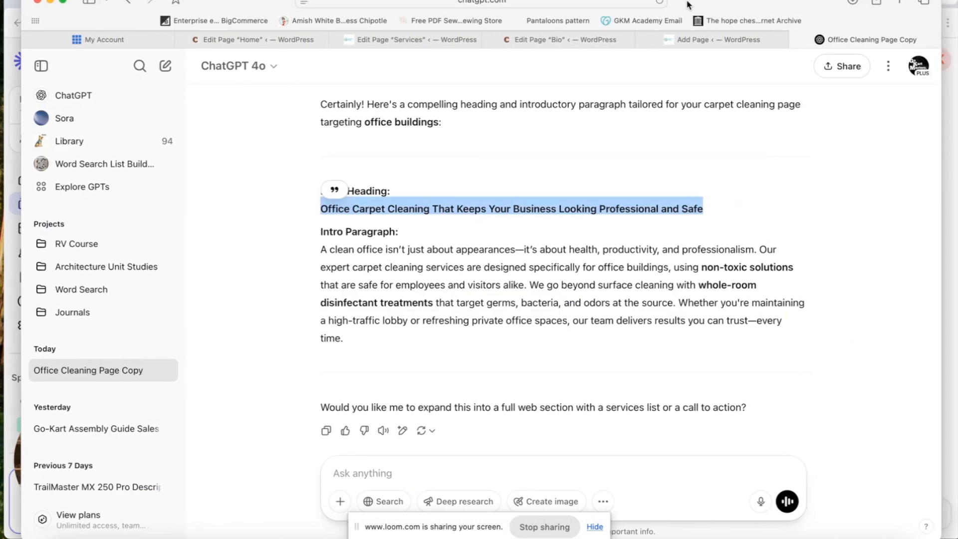
Step: Copy ChatGPT's intro paragraph and paste it over the placeholder paragraph below the Office Building heading
scroll(317, 282, "down", 1)
left_click_drag(316, 234, 381, 315)
key("super+c")
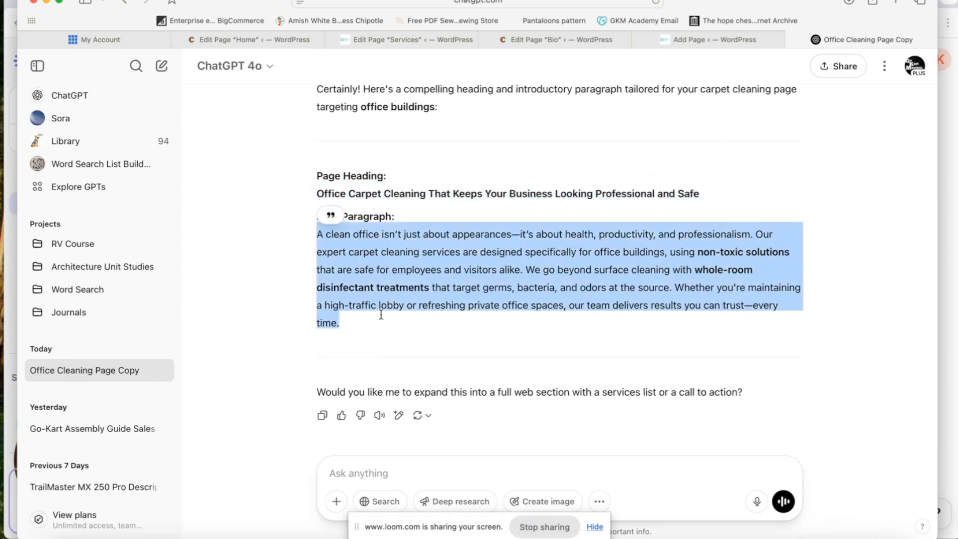
left_click(675, 41)
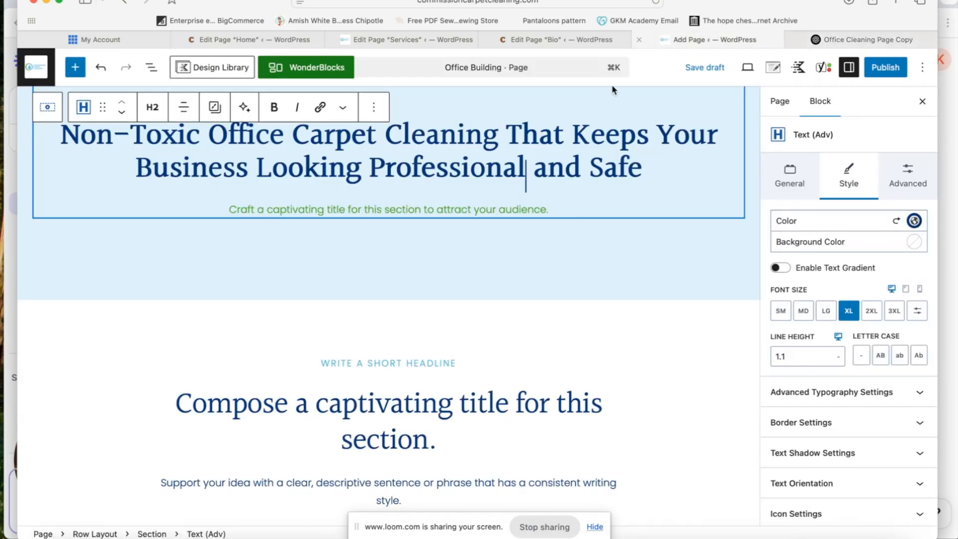
left_click(410, 210)
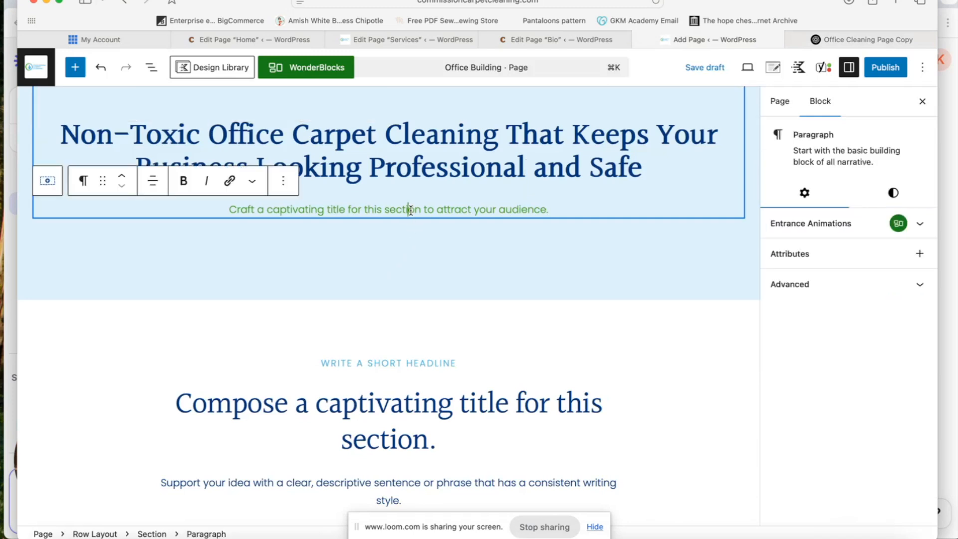
triple_click(410, 209)
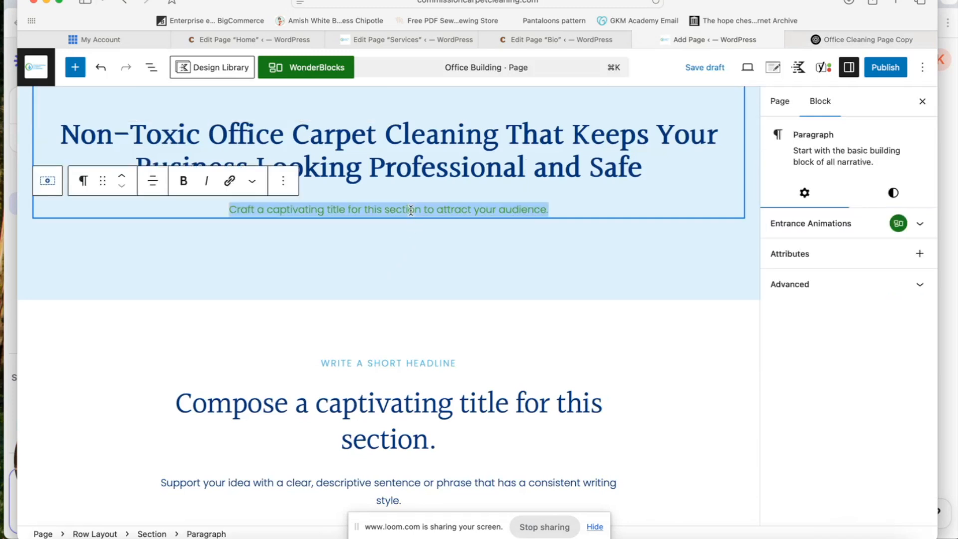
key("super+v")
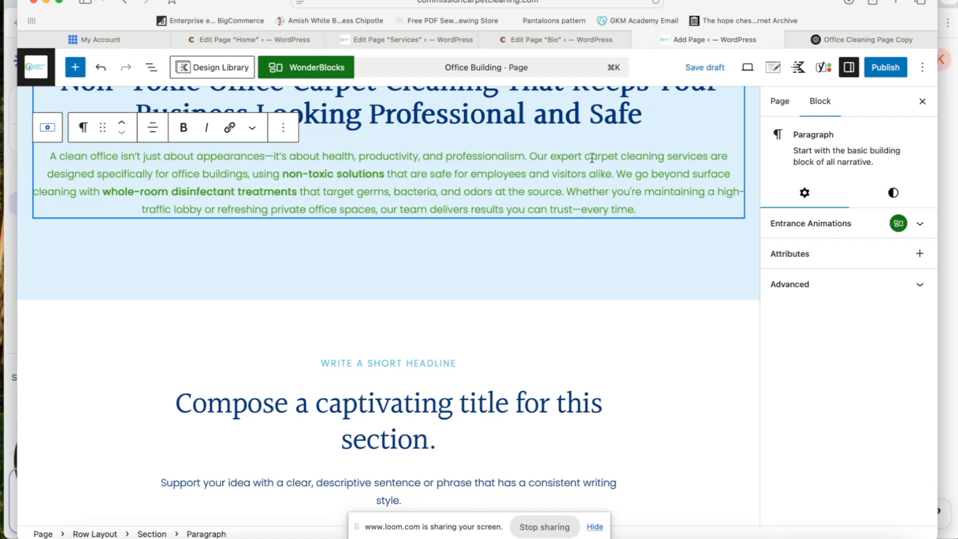
Step: Replace 'designed specifically' with 'an excellent solution' and end the sentence after 'buildings'
left_click_drag(156, 175, 126, 175)
left_click(151, 175)
left_click_drag(156, 175, 46, 175)
type("an excellent solution")
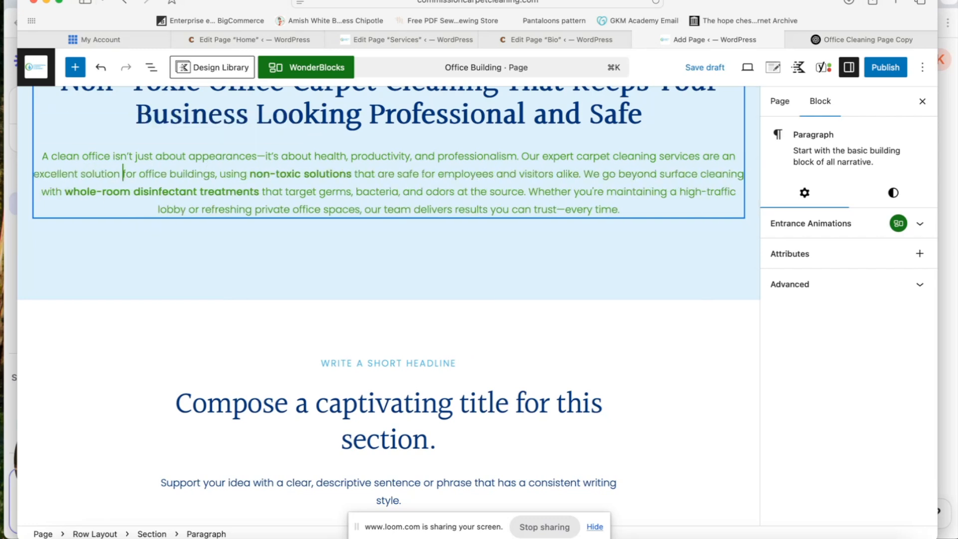
left_click(218, 175)
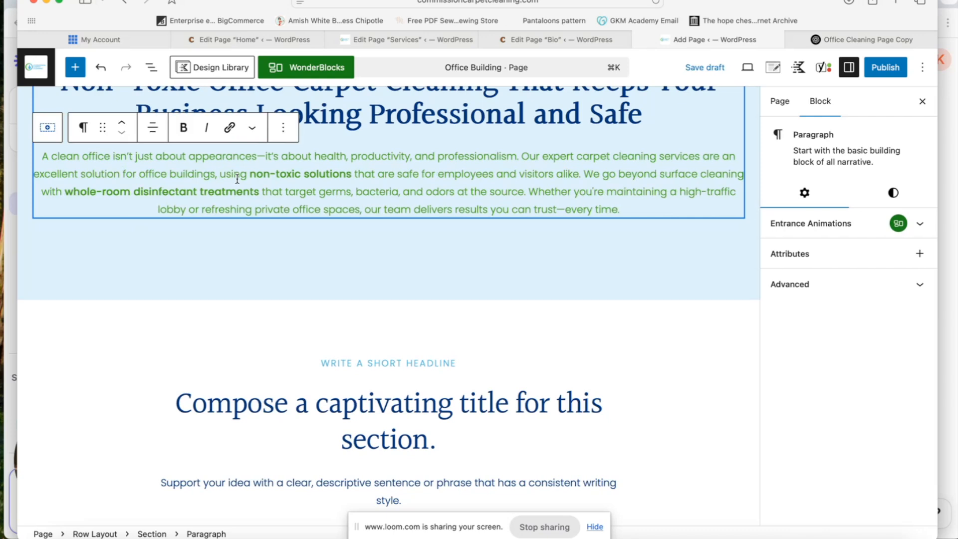
key("BackSpace")
type(".")
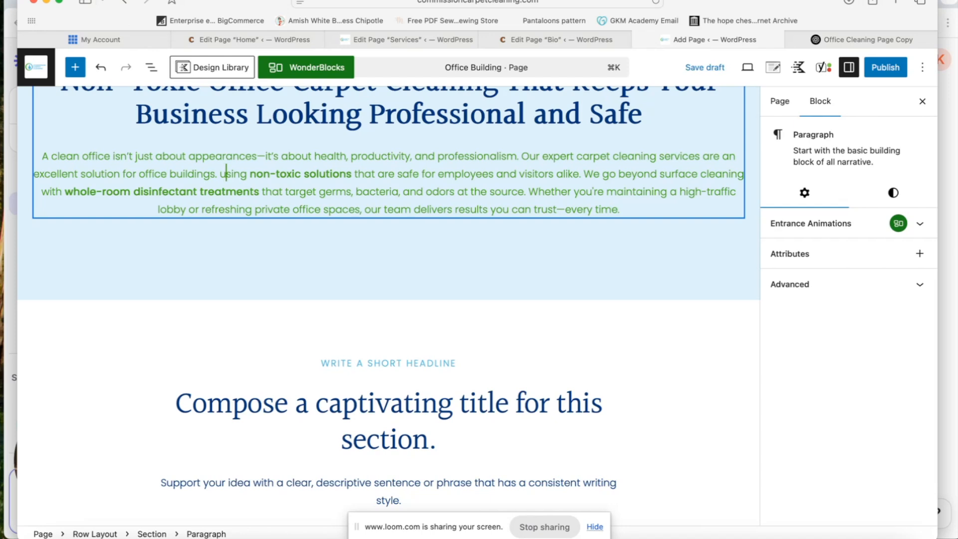
Step: Change 'using non-toxic solutions' to 'Our non-toxic cleaning solutions'
left_click(250, 173)
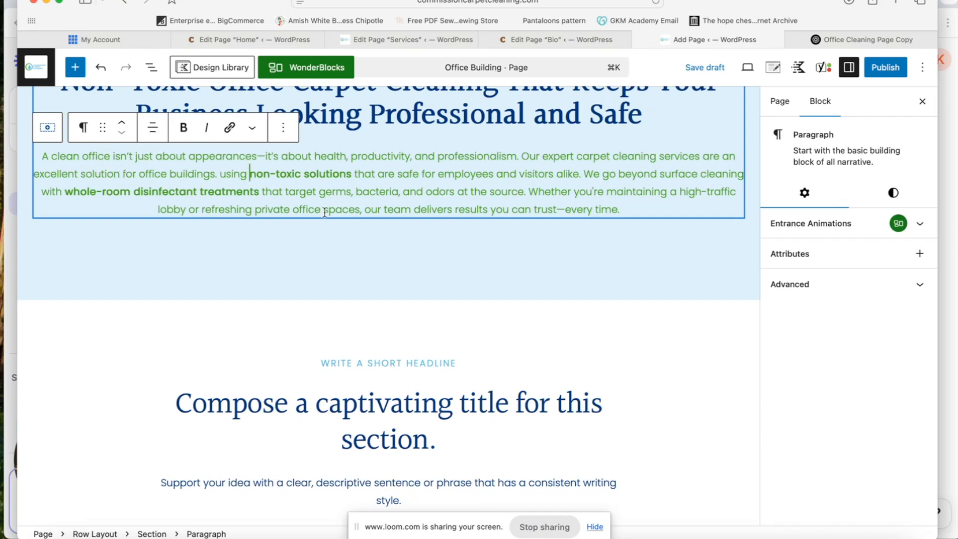
key("BackSpace")
key("BackSpace")
key("BackSpace")
key("BackSpace")
key("BackSpace")
key("BackSpace")
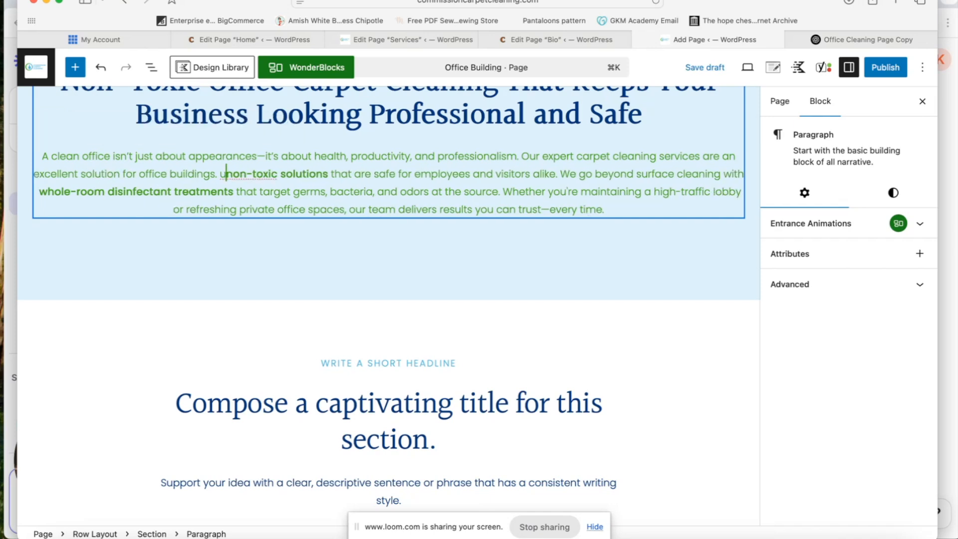
type("Our")
left_click(364, 172)
key("BackSpace")
key("BackSpace")
key("BackSpace")
key("BackSpace")
key("BackSpace")
key("BackSpace")
key("BackSpace")
key("BackSpace")
key("BackSpace")
type("cleaning solutions")
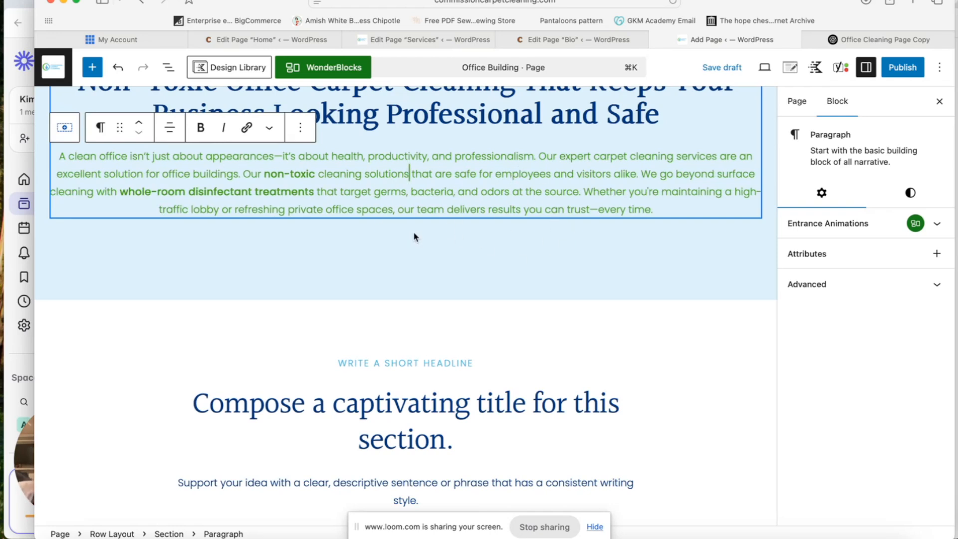
Step: Start the non-toxic sentence with 'The important of' instead of 'Our'
left_click(539, 155)
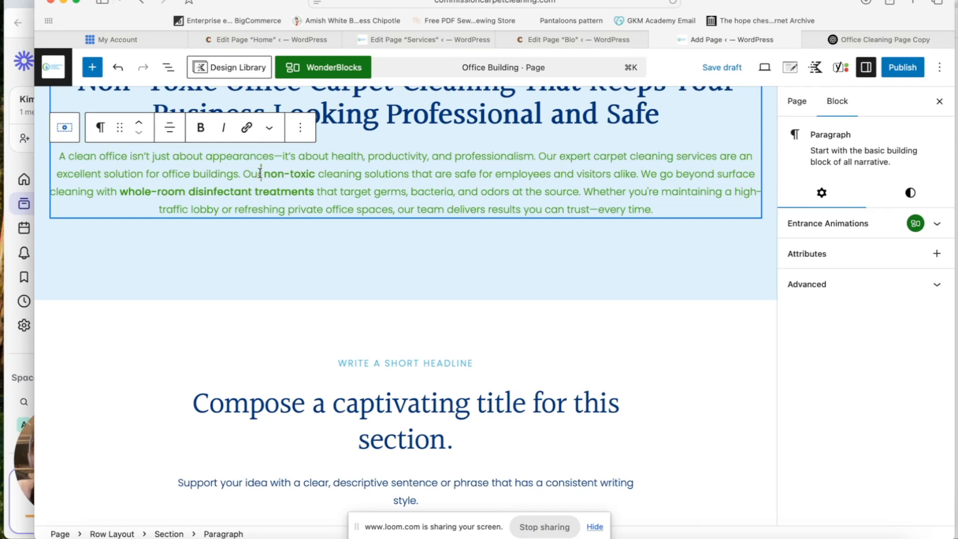
key("Delete")
key("Delete")
key("Delete")
key("Delete")
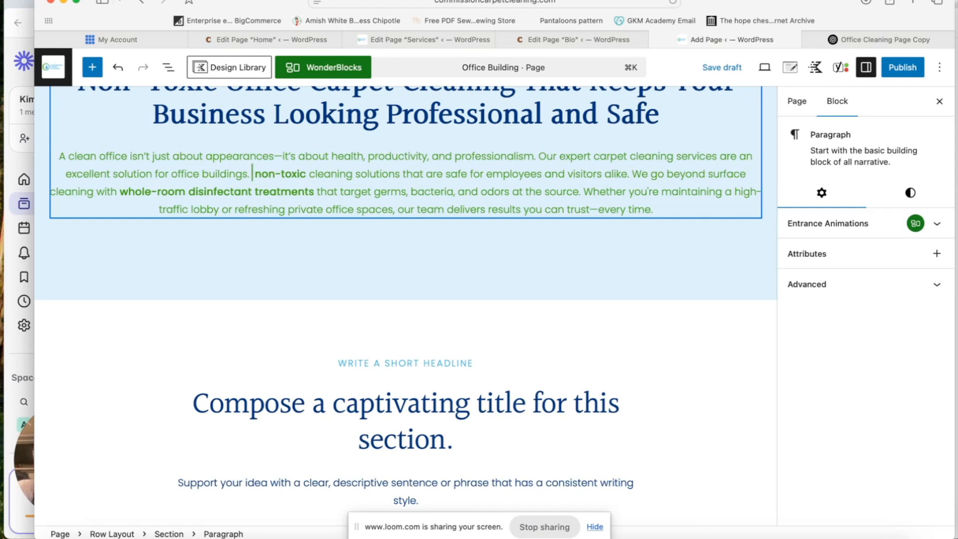
type("It is")
key("BackSpace")
key("BackSpace")
key("BackSpace")
key("BackSpace")
key("BackSpace")
key("BackSpace")
type("You want")
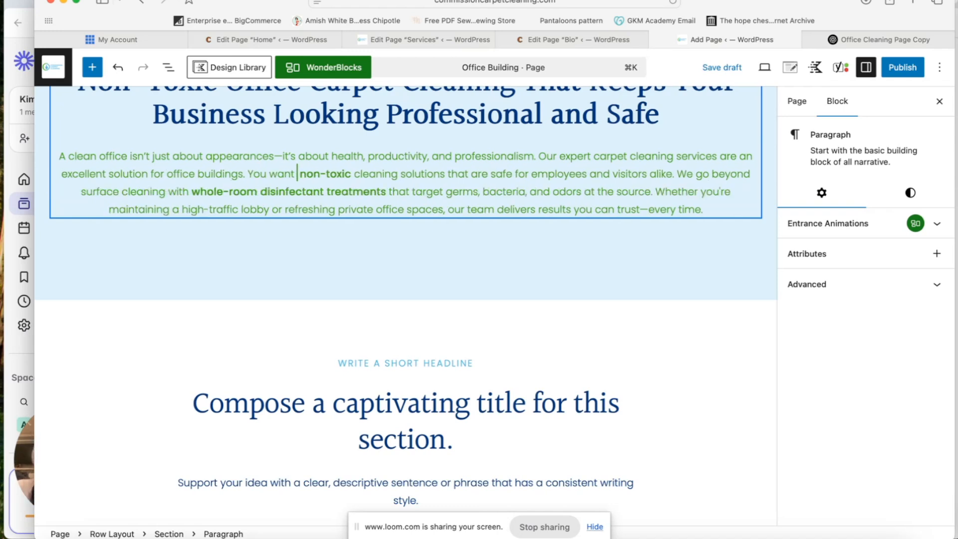
key("BackSpace")
key("BackSpace")
key("BackSpace")
key("BackSpace")
key("BackSpace")
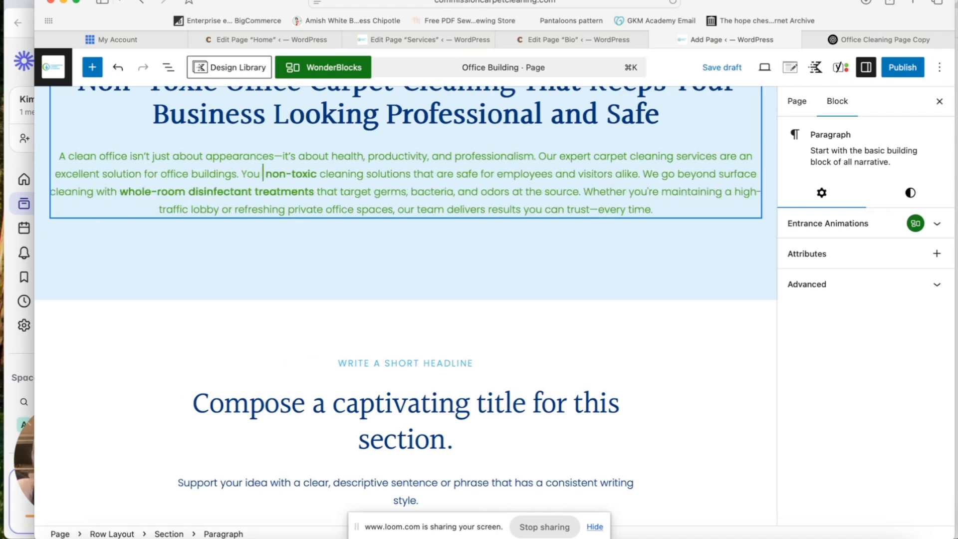
key("BackSpace")
key("BackSpace")
key("BackSpace")
key("BackSpace")
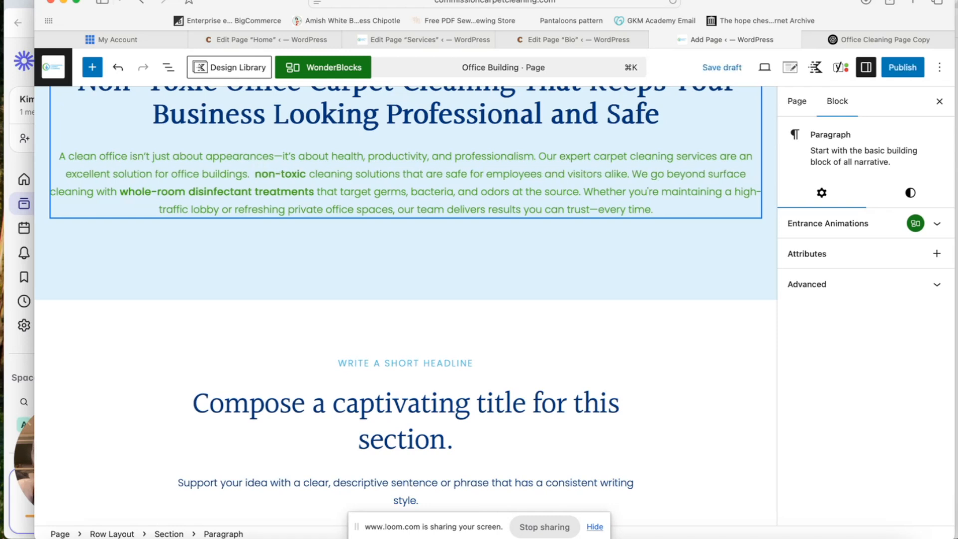
type("The important of ")
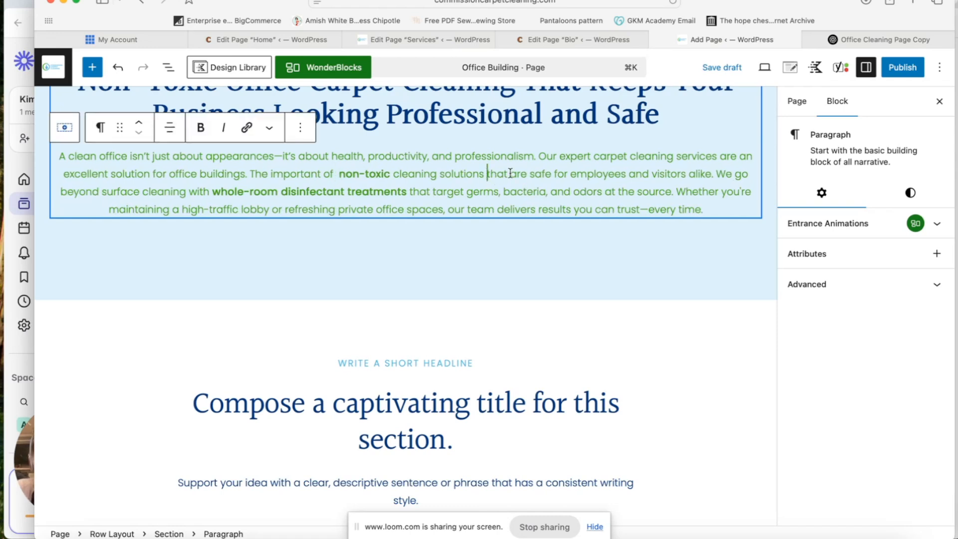
type("is")
Step: Reword the sentence's ending so the process keeps your building safe
key("BackSpace")
key("BackSpace")
key("BackSpace")
key("BackSpace")
type("teh process is")
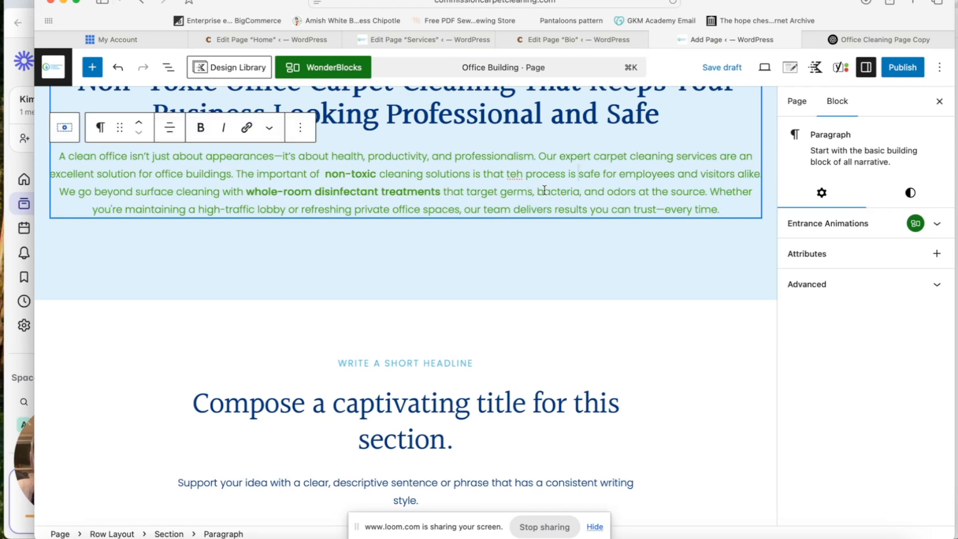
left_click(524, 174)
key("BackSpace")
key("BackSpace")
key("BackSpace")
type("the")
left_click(575, 175)
key("BackSpace")
key("BackSpace")
type("keeps")
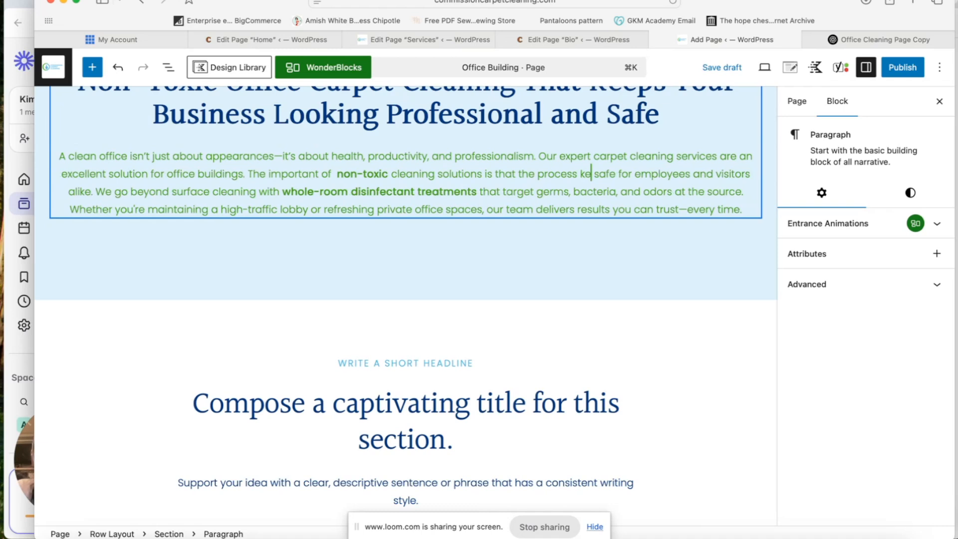
type(" your building")
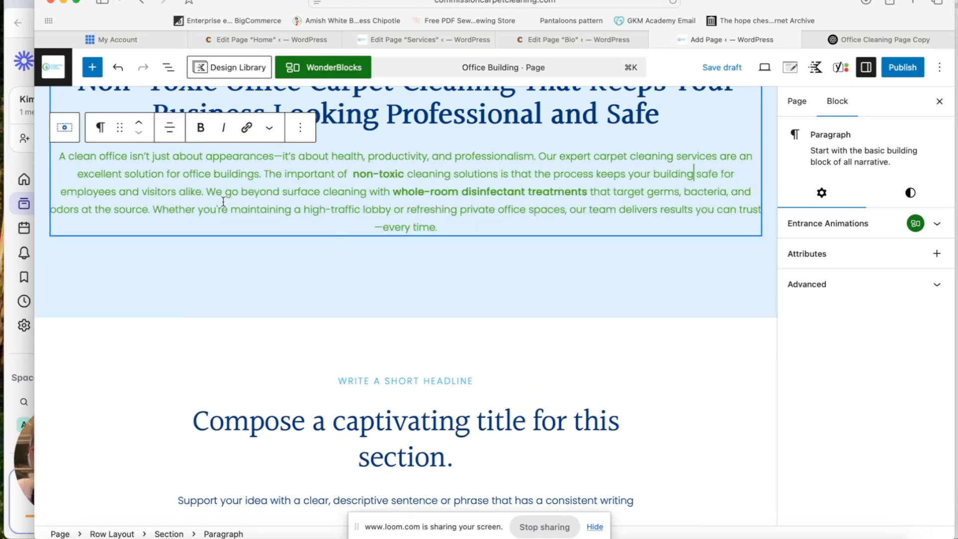
Step: Insert 'can' so the sentence reads 'We can go beyond surface cleaning'
scroll(166, 198, "down", 1)
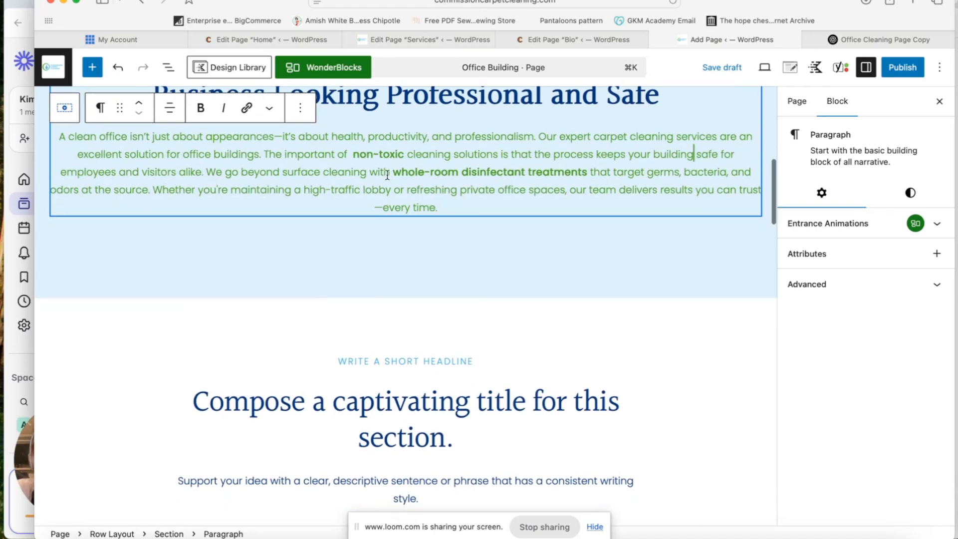
left_click(224, 172)
type("can")
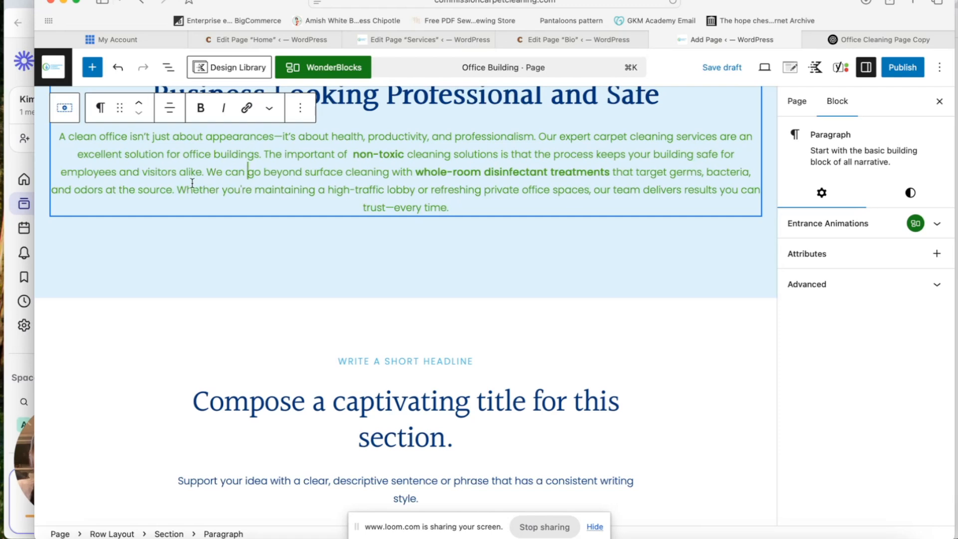
scroll(249, 195, "up", 2)
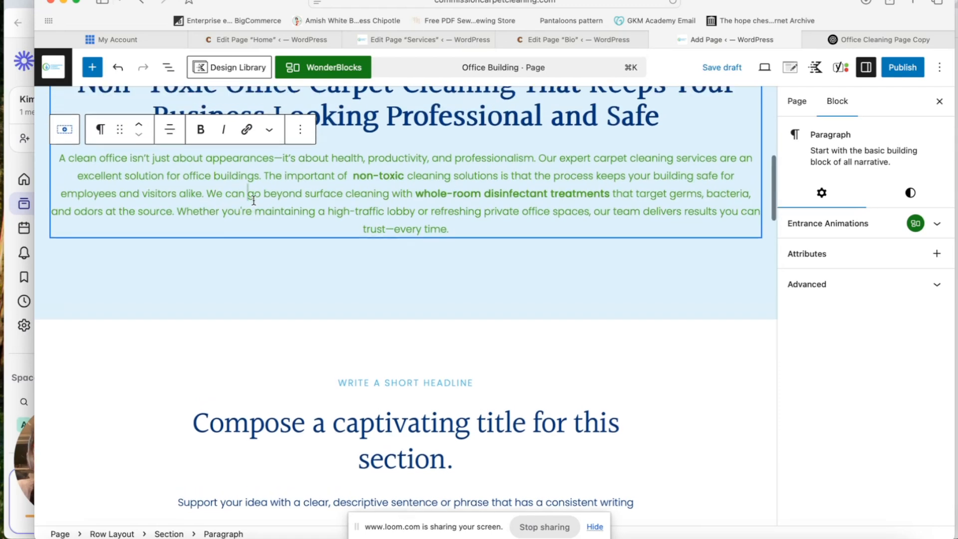
scroll(442, 230, "up", 3)
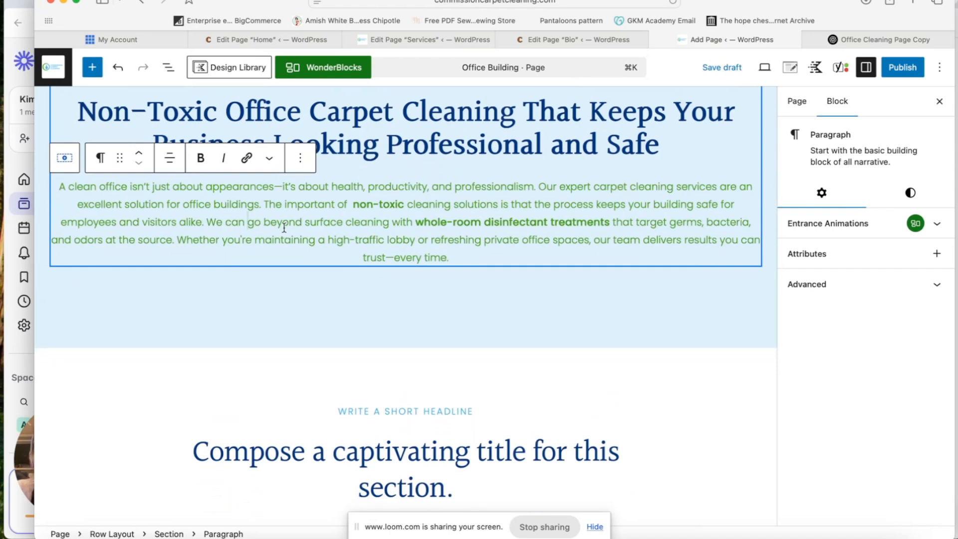
Step: Change 'our team delivers' to 'we will deliver' in the paragraph's closing sentence
left_click(388, 222)
scroll(257, 240, "down", 1)
key("Right")
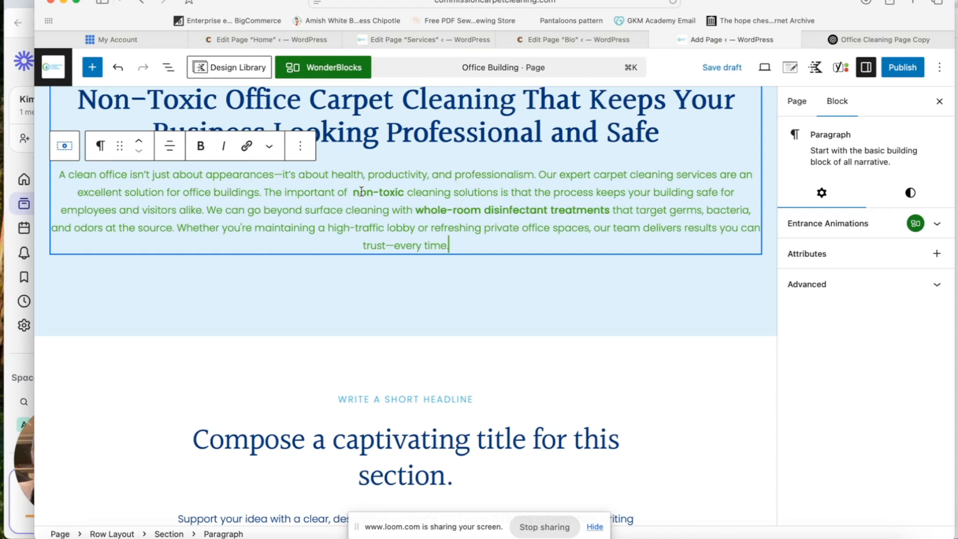
scroll(288, 241, "down", 1)
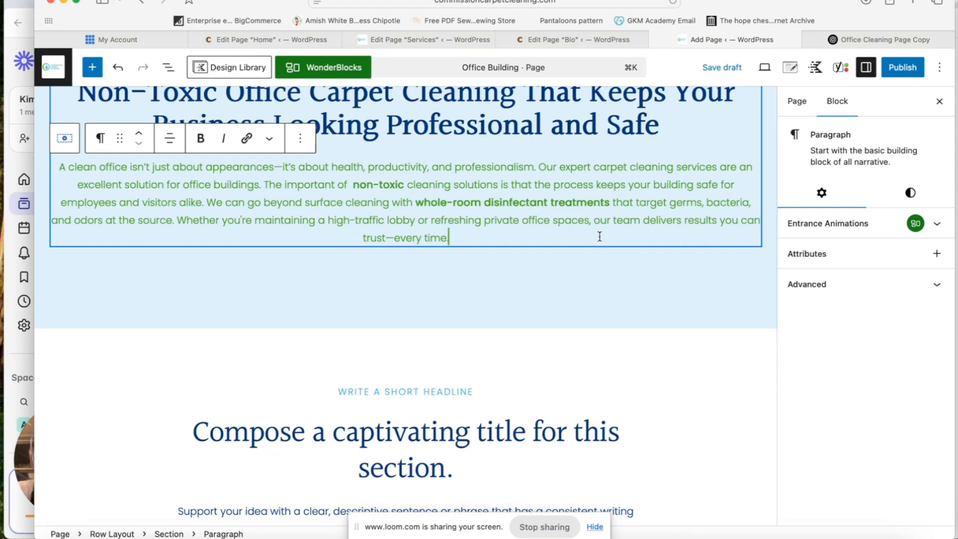
left_click(642, 220)
key("BackSpace")
key("BackSpace")
key("BackSpace")
key("BackSpace")
key("BackSpace")
key("BackSpace")
key("BackSpace")
key("BackSpace")
type("we will")
left_click(677, 220)
key("BackSpace")
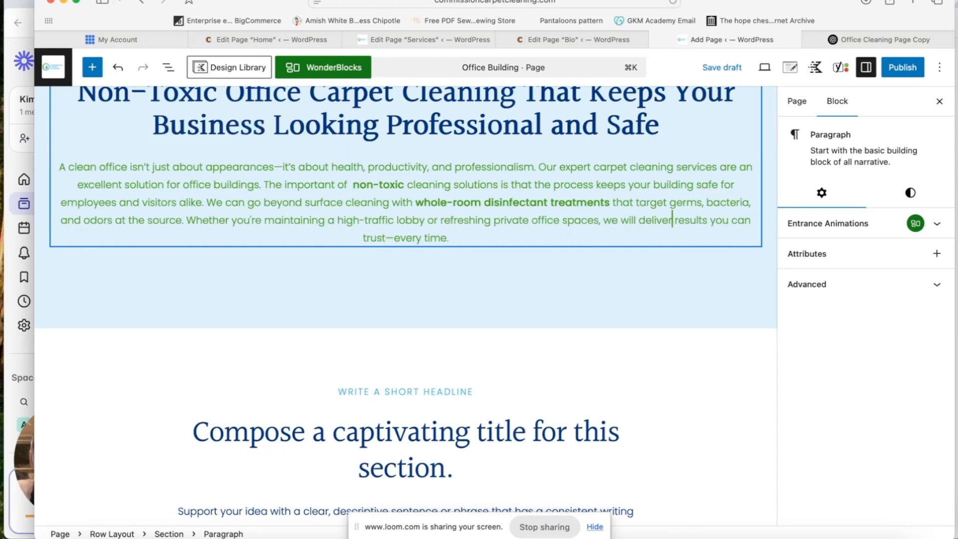
scroll(659, 256, "down", 2)
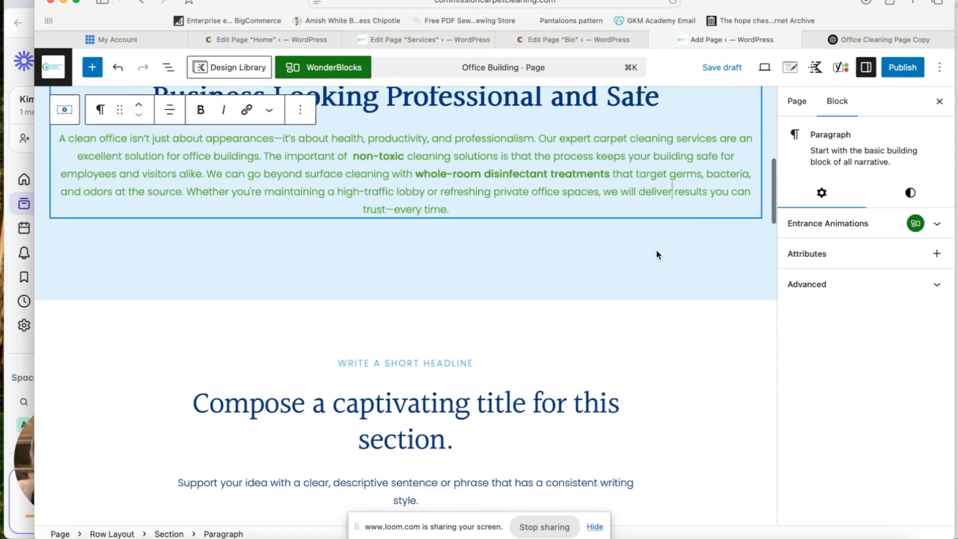
scroll(450, 231, "up", 2)
scroll(449, 234, "down", 6)
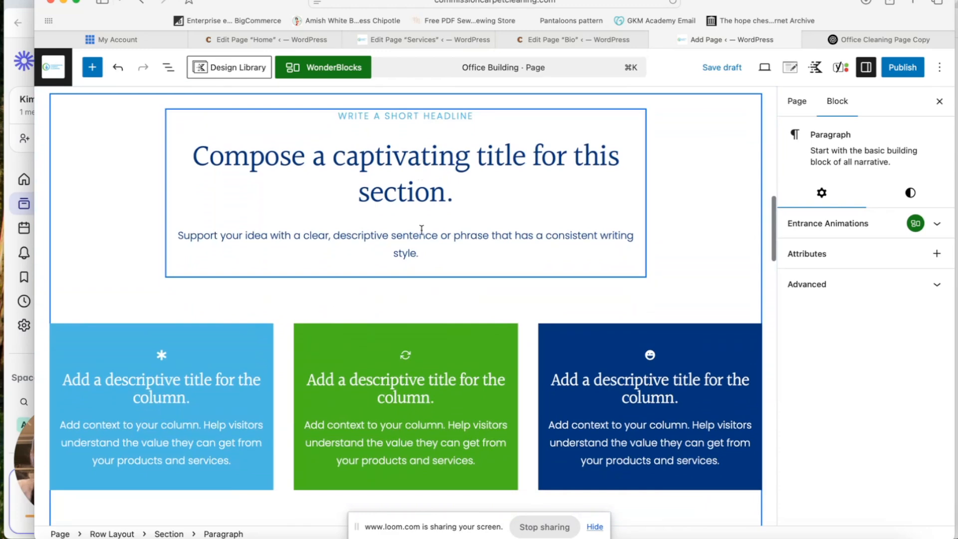
scroll(424, 230, "down", 2)
scroll(419, 307, "up", 2)
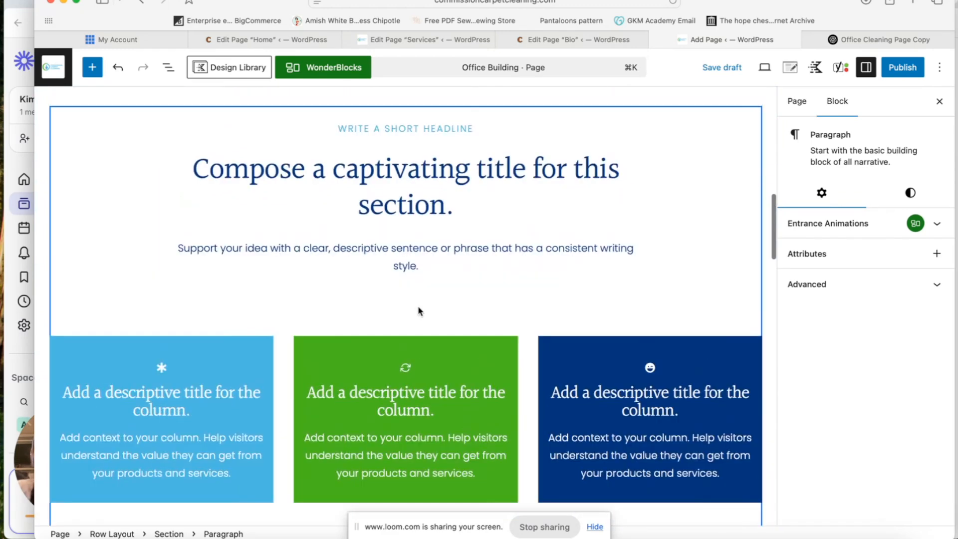
left_click(858, 42)
Step: Answer 'yes' in the Office Cleaning Page Copy chat to get a full web section, then return to WordPress
left_click(392, 479)
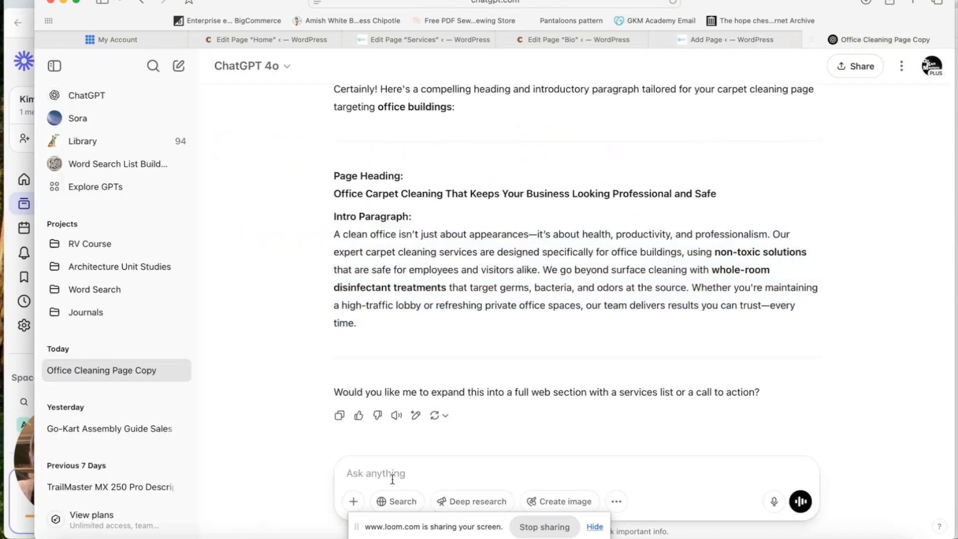
type("yes")
key("Return")
scroll(513, 392, "up", 5)
scroll(594, 320, "down", 3)
scroll(595, 321, "down", 4)
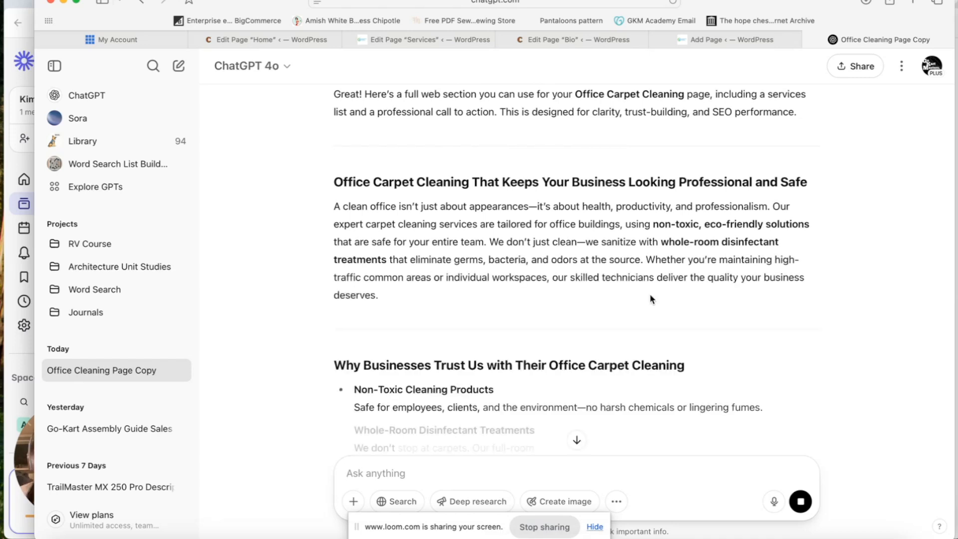
left_click(732, 40)
scroll(322, 408, "down", 2)
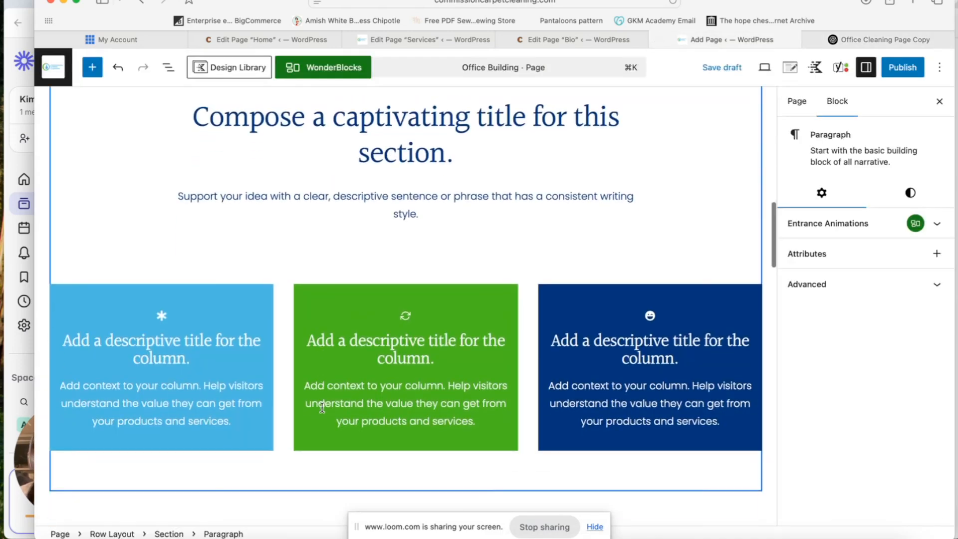
scroll(322, 408, "up", 3)
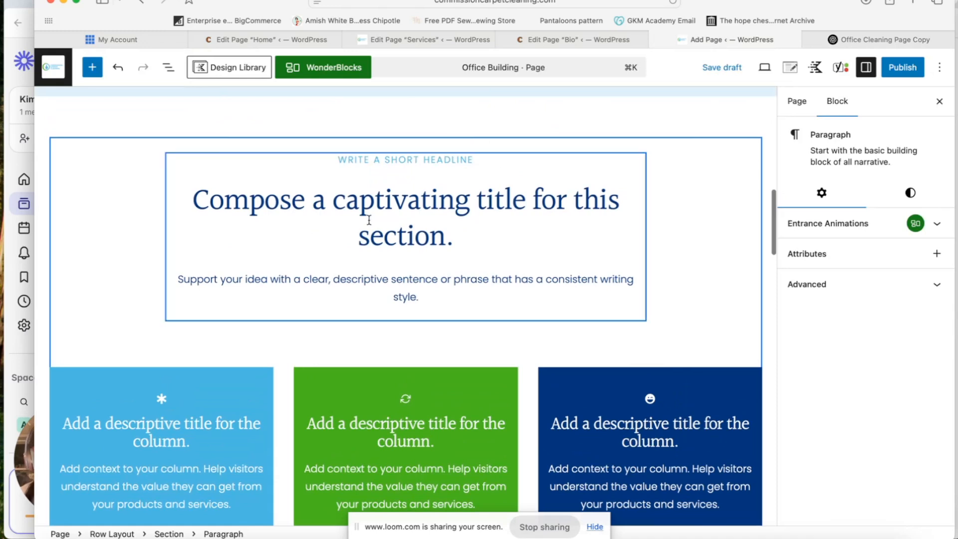
scroll(132, 345, "down", 2)
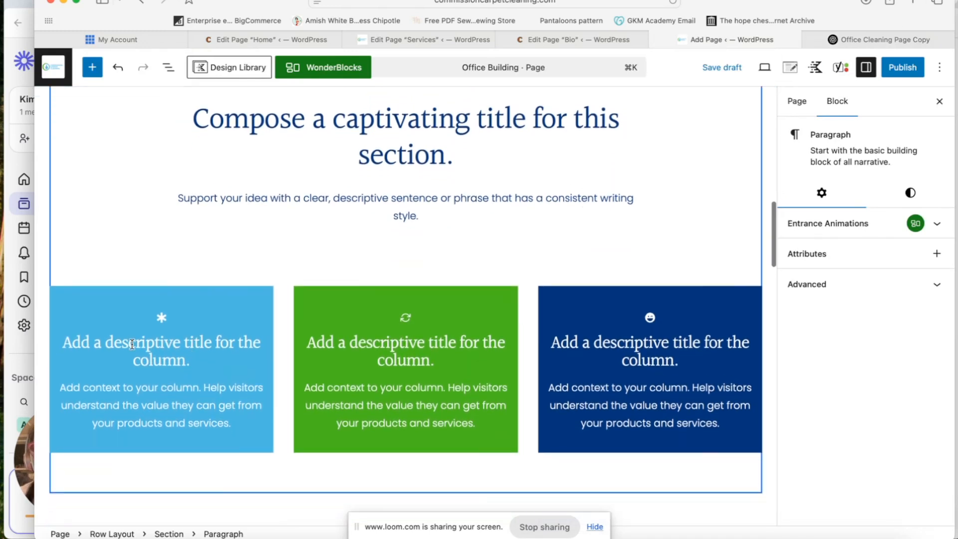
scroll(392, 462, "down", 1)
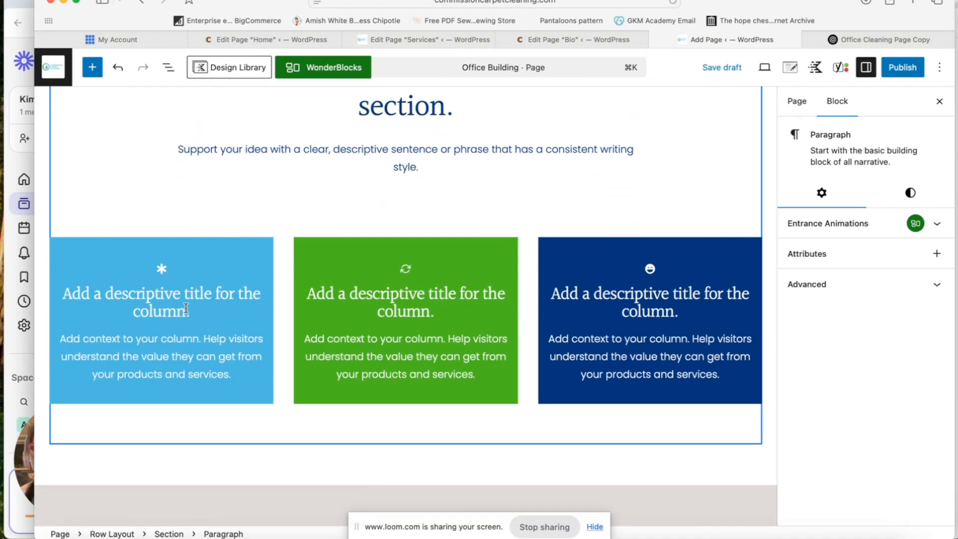
Step: Ask ChatGPT for 3 main service features with titles and subtext, focused on SEO and readability
left_click(859, 42)
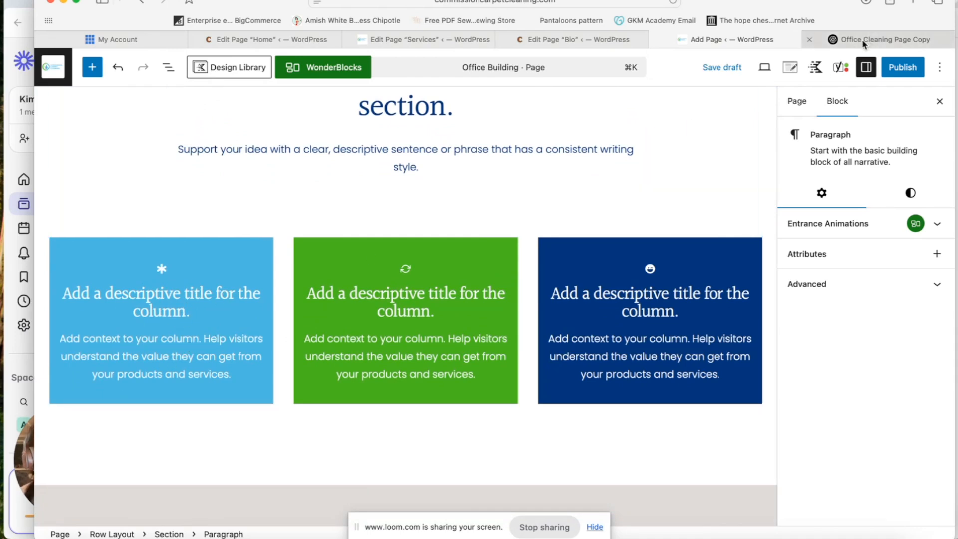
scroll(452, 356, "down", 10)
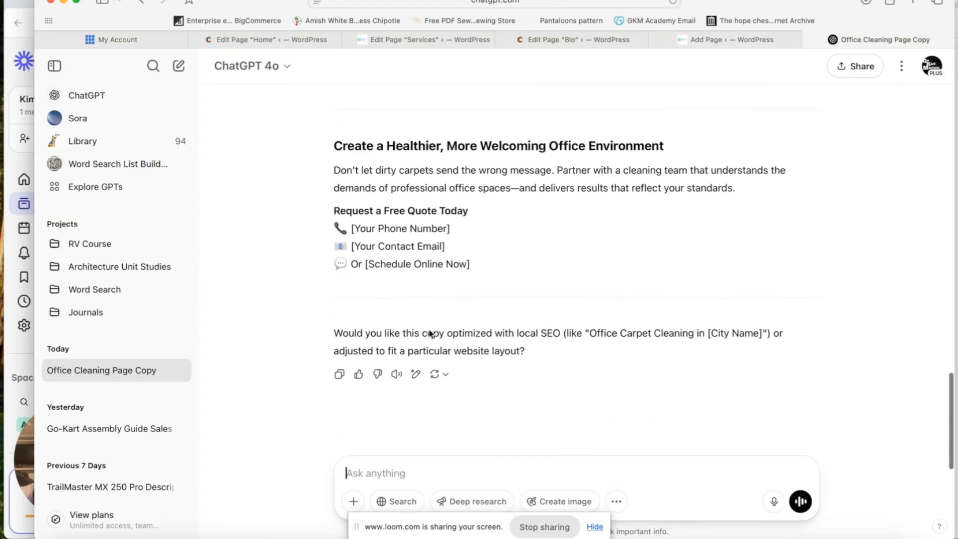
scroll(514, 302, "up", 10)
scroll(506, 364, "down", 10)
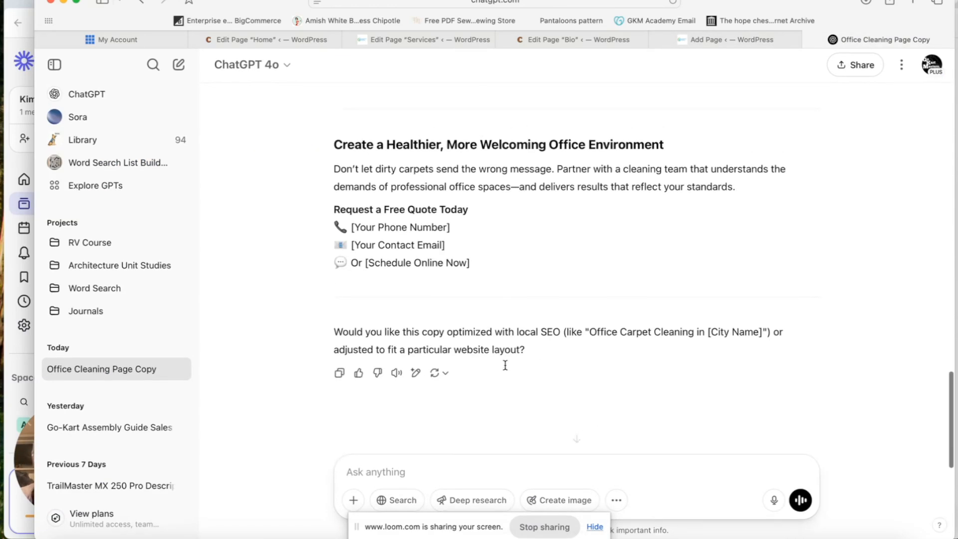
type("Can you please write 3 main features of our services with a titel")
key("BackSpace")
key("BackSpace")
type("le and some subtext to explain the ")
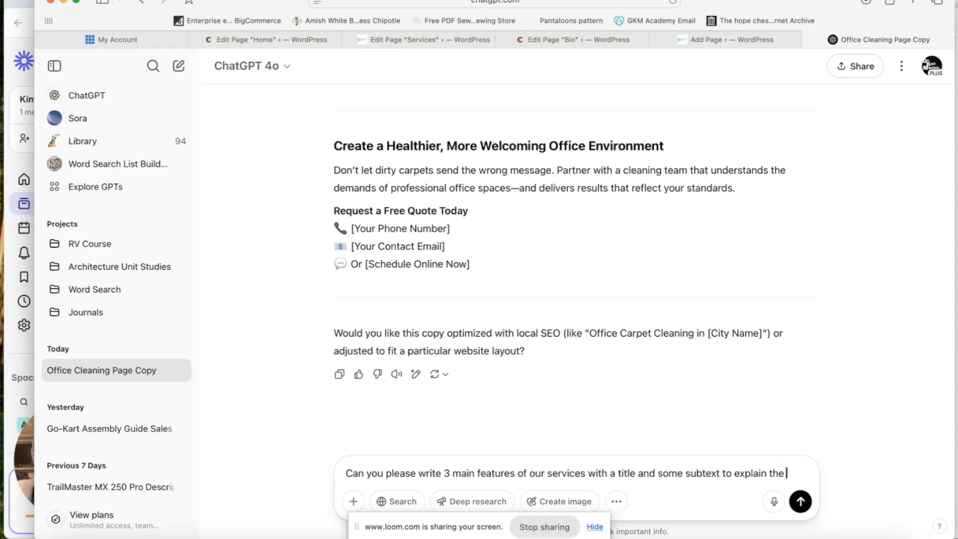
type("title. Focus of SEO and readability. Consider the pain points of an")
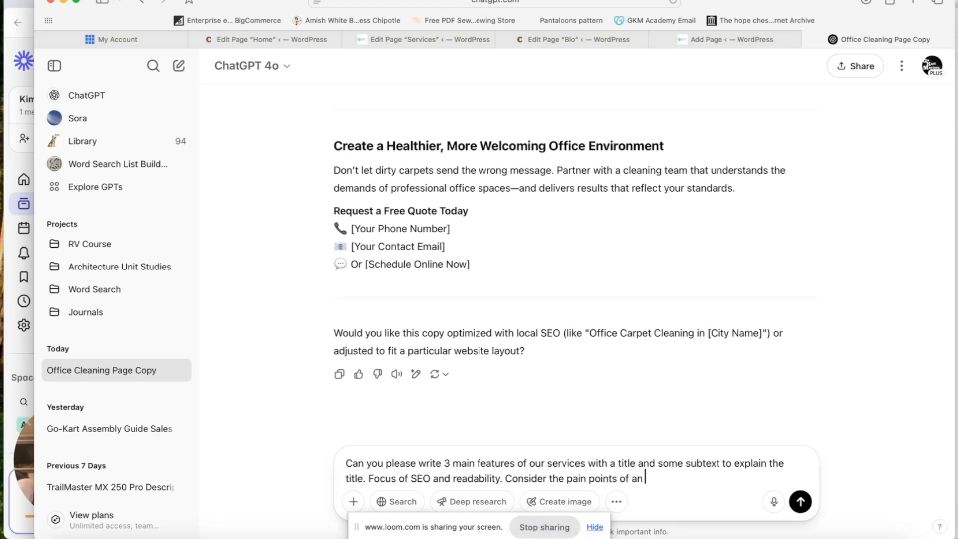
type(" office building mana")
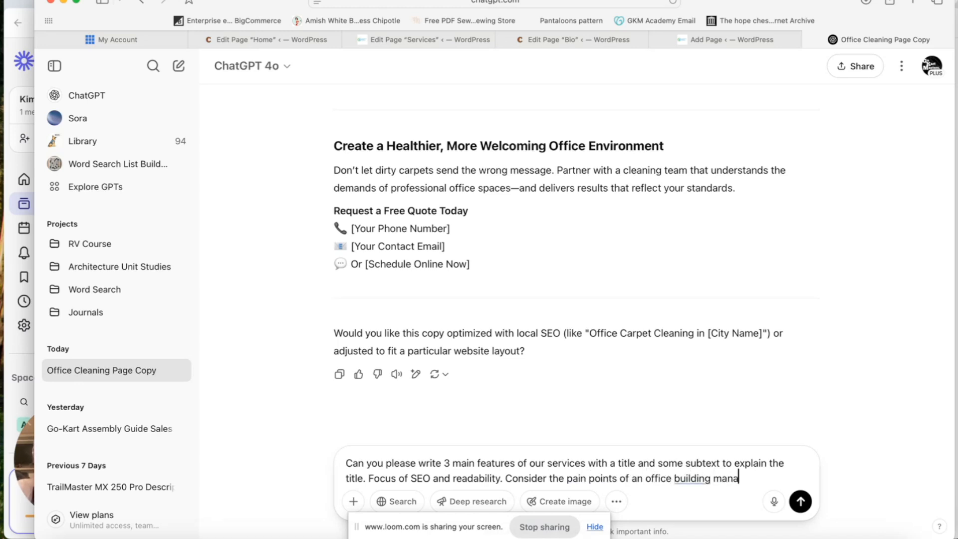
type("ger that we ight be able to solve")
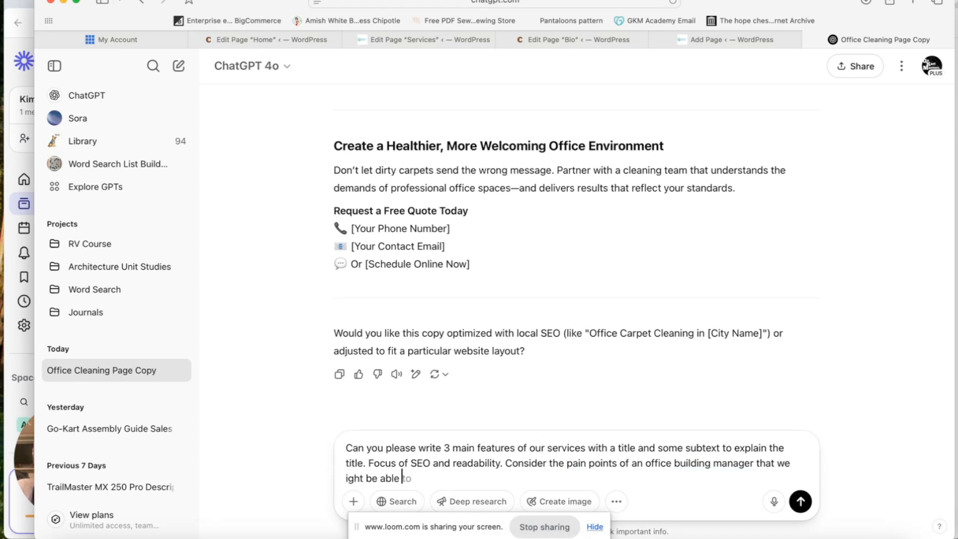
type(", and ue these key features")
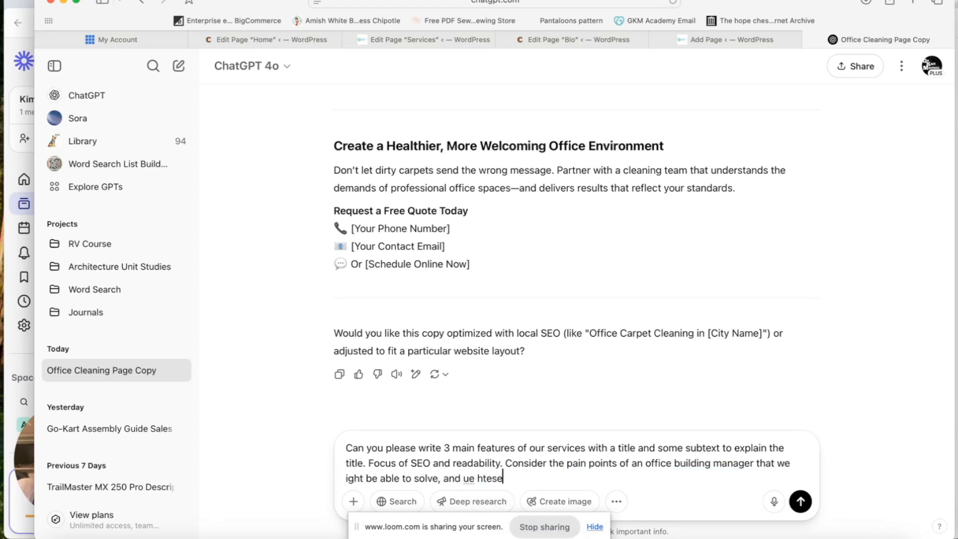
type(" to present our solution.")
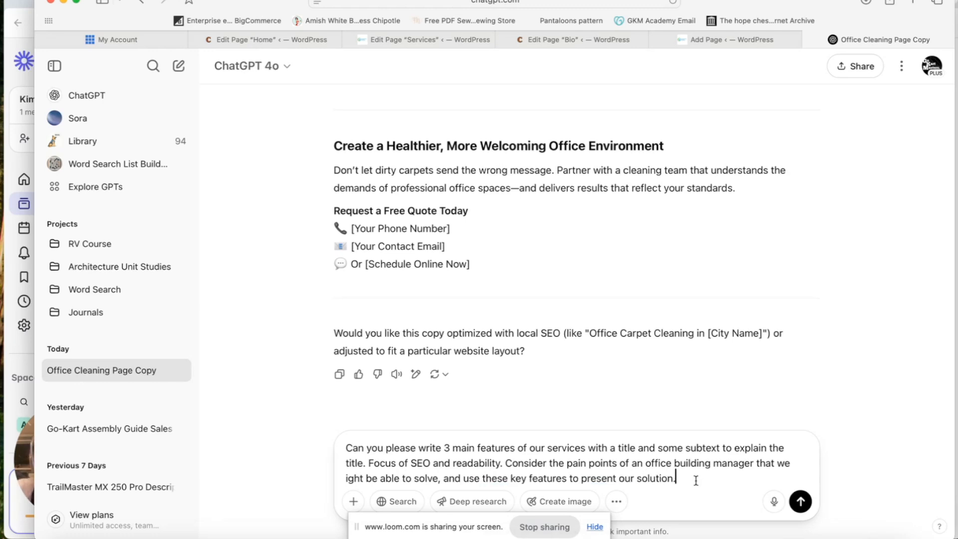
key("Return")
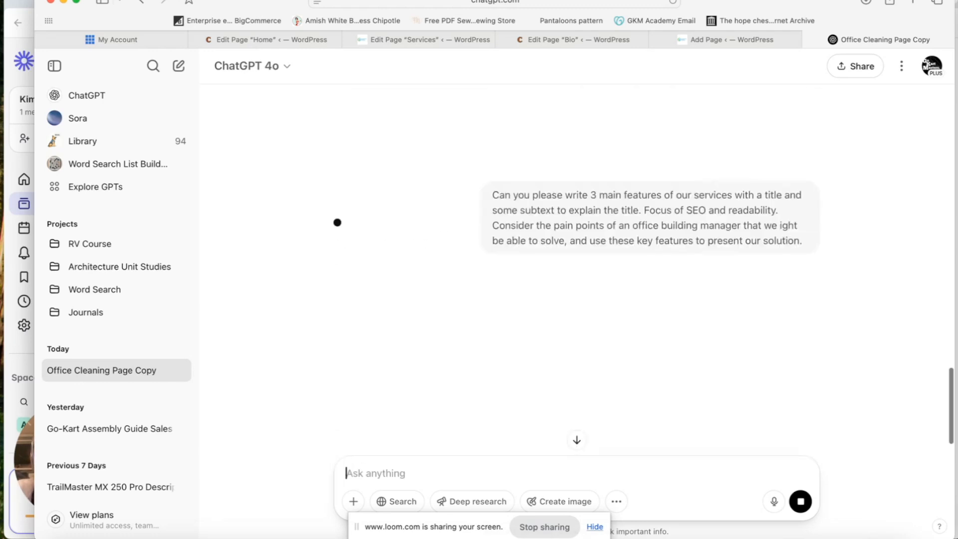
Step: Copy the 'Why Businesses Trust Us' list and paste it over the section's placeholder paragraph
scroll(655, 336, "up", 10)
scroll(529, 335, "down", 5)
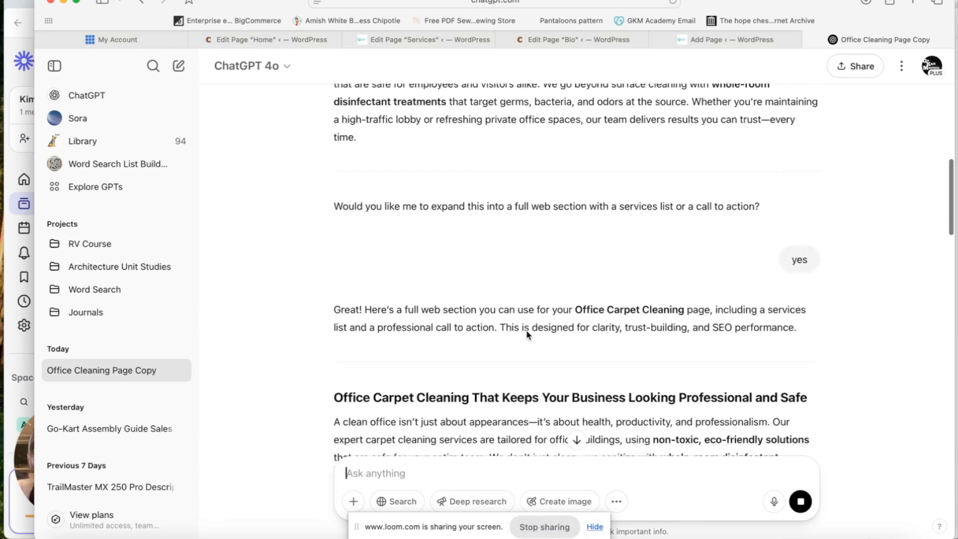
scroll(457, 316, "down", 2)
scroll(553, 208, "up", 1)
scroll(492, 331, "up", 3)
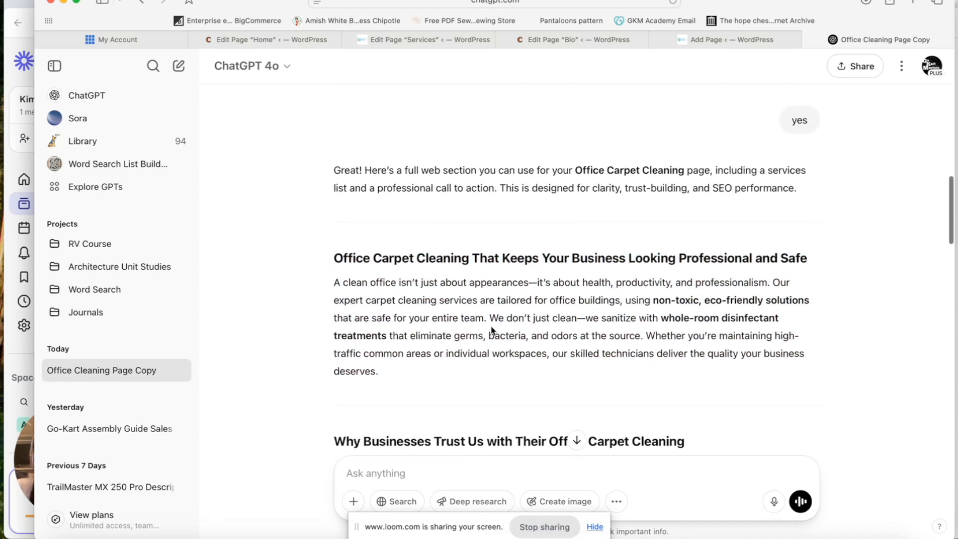
scroll(571, 356, "down", 6)
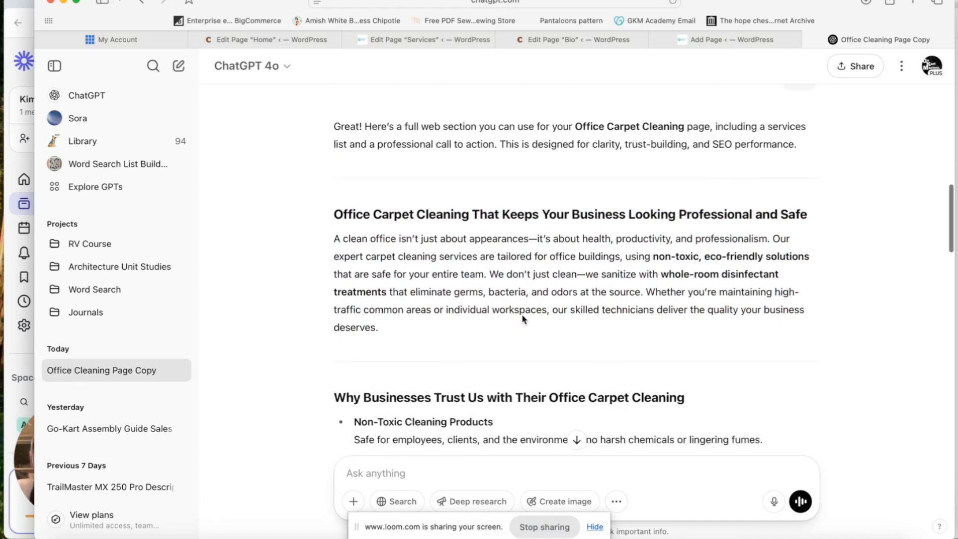
scroll(420, 421, "down", 3)
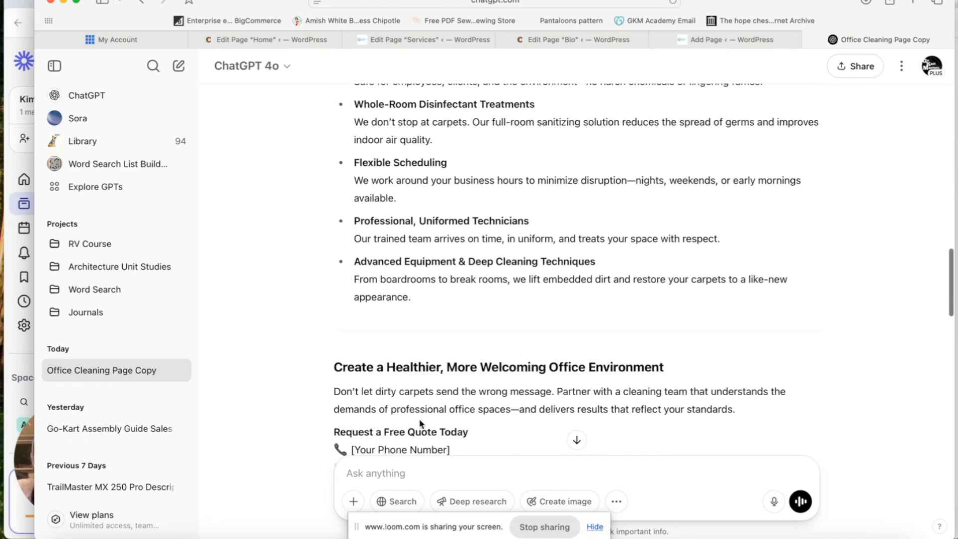
scroll(325, 164, "up", 3)
left_click_drag(332, 173, 500, 430)
key("super+c")
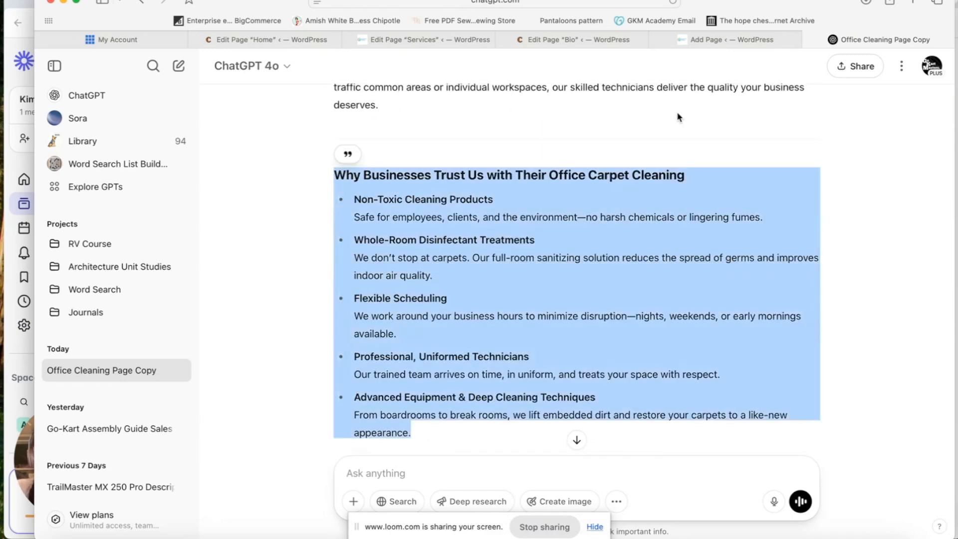
left_click(666, 42)
scroll(588, 118, "up", 3)
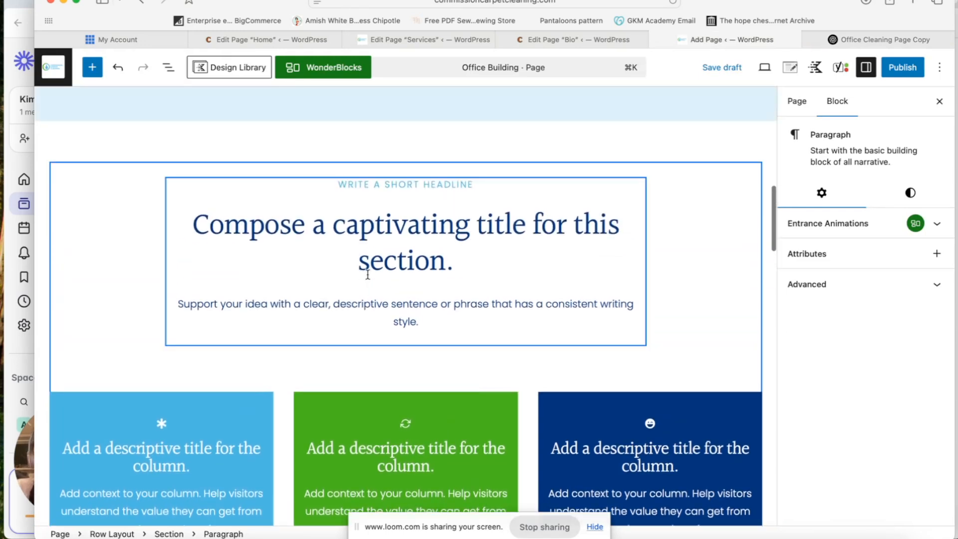
left_click(410, 304)
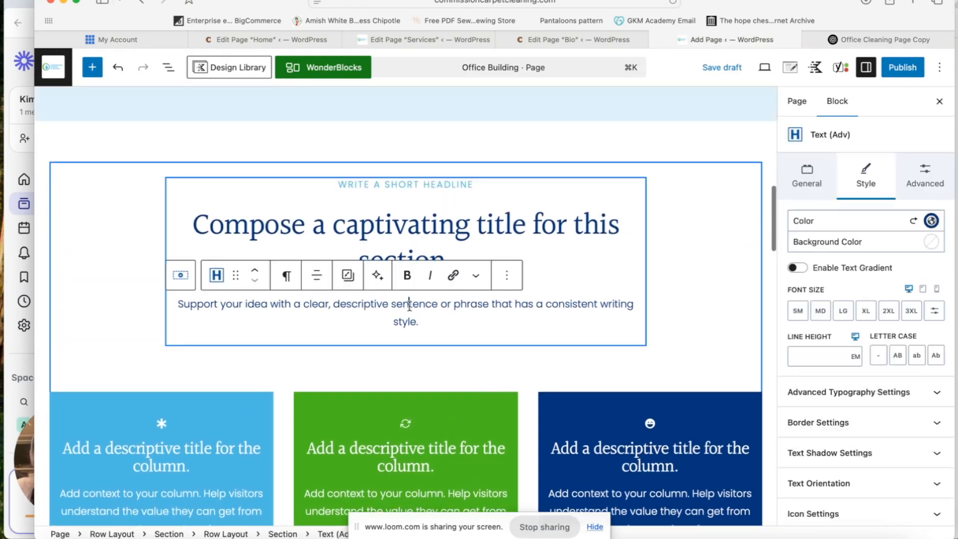
key("super+a")
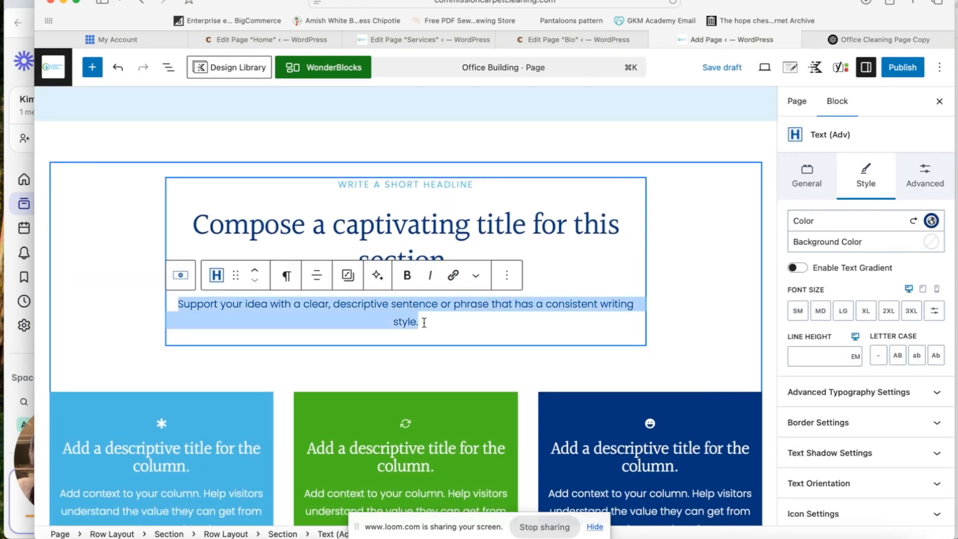
key("super+v")
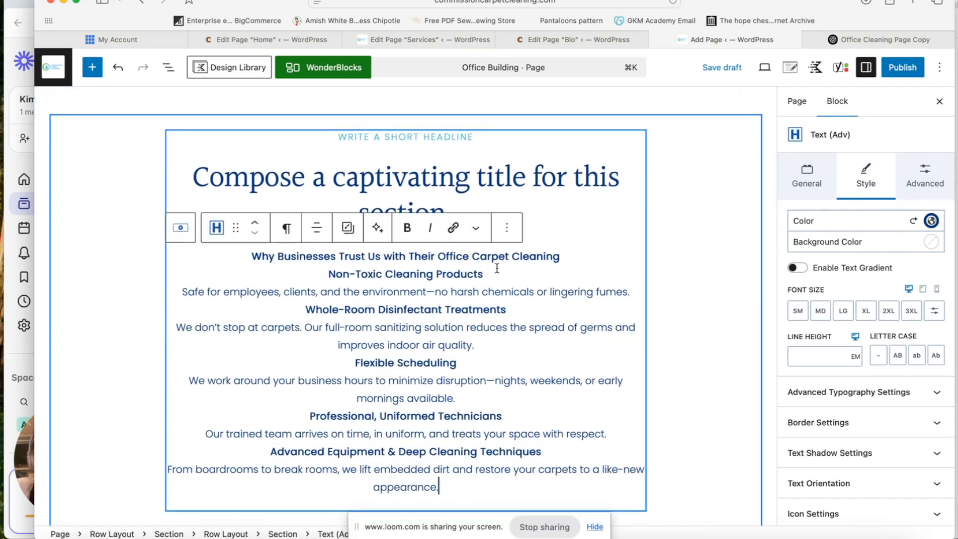
Step: Rewrite the section heading as 'Businesses Trust Us to Keep Their Offices Clean'
left_click(546, 221)
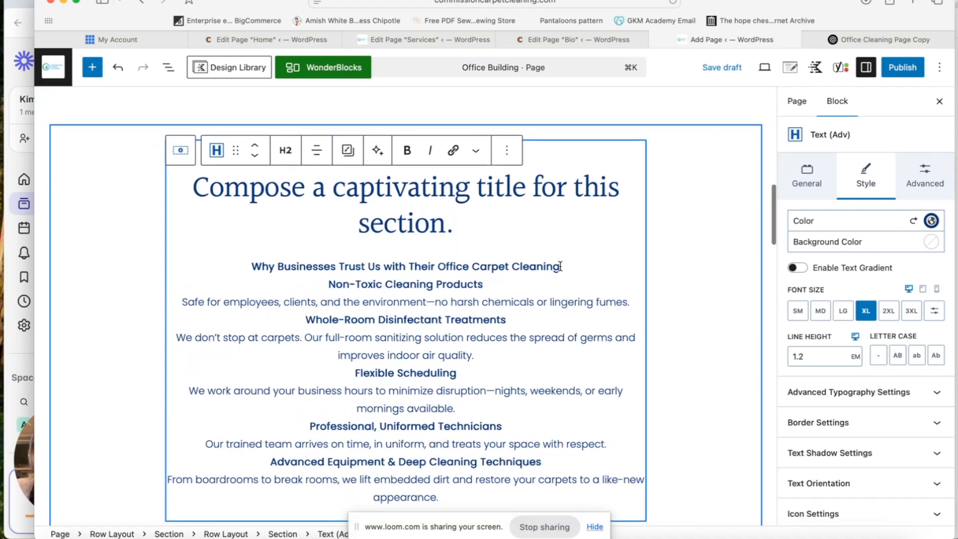
left_click(561, 267)
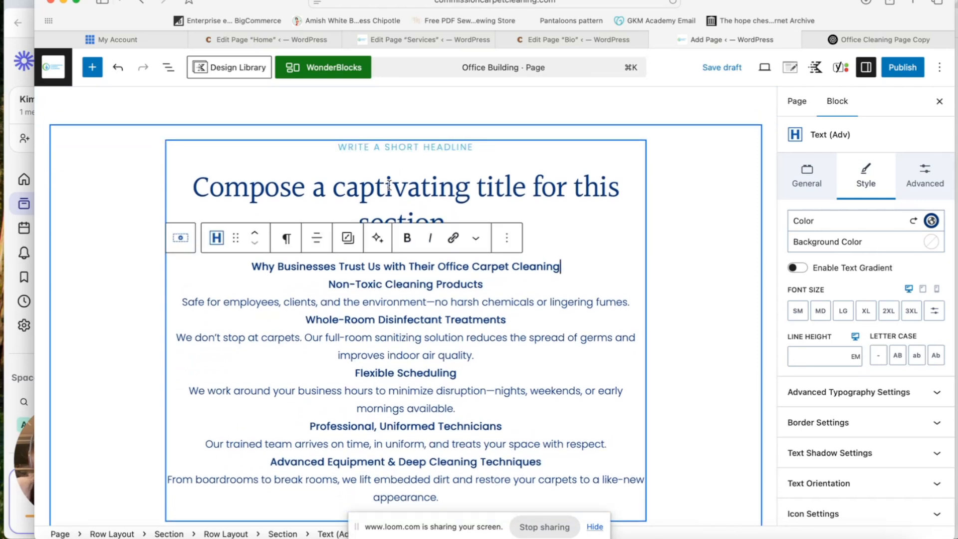
left_click(390, 187)
triple_click(398, 199)
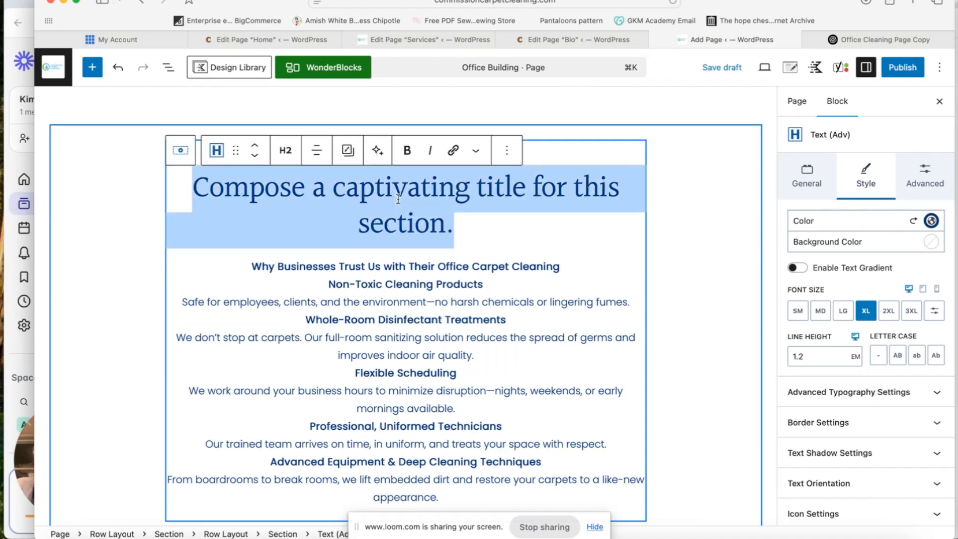
type("Why")
key("BackSpace")
key("BackSpace")
key("BackSpace")
type("Bu")
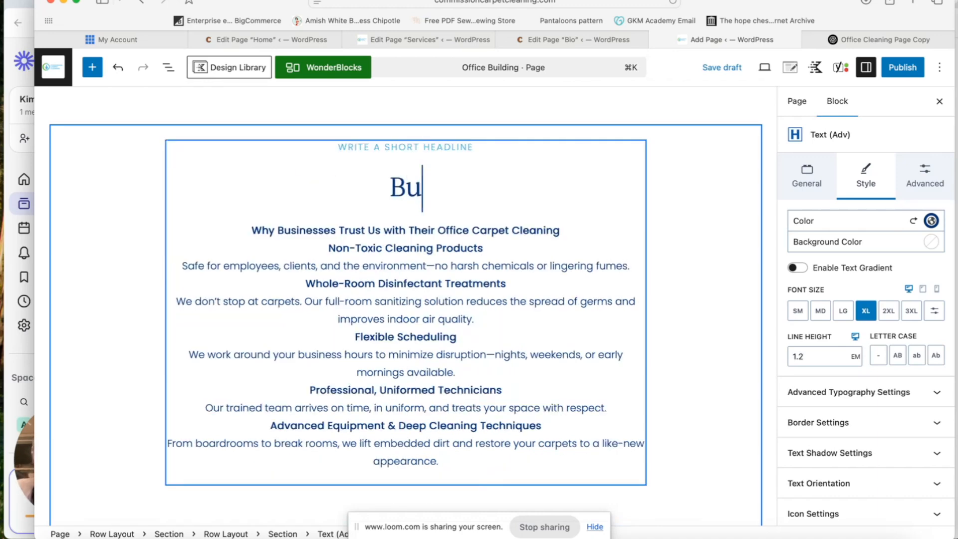
type("sinesses Trust")
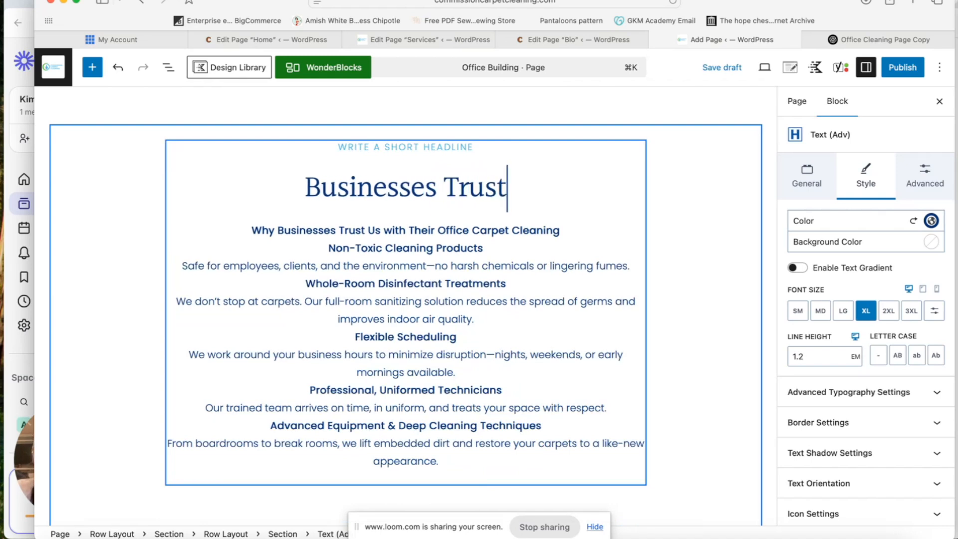
type(" Us to Keep Their Offices Clean")
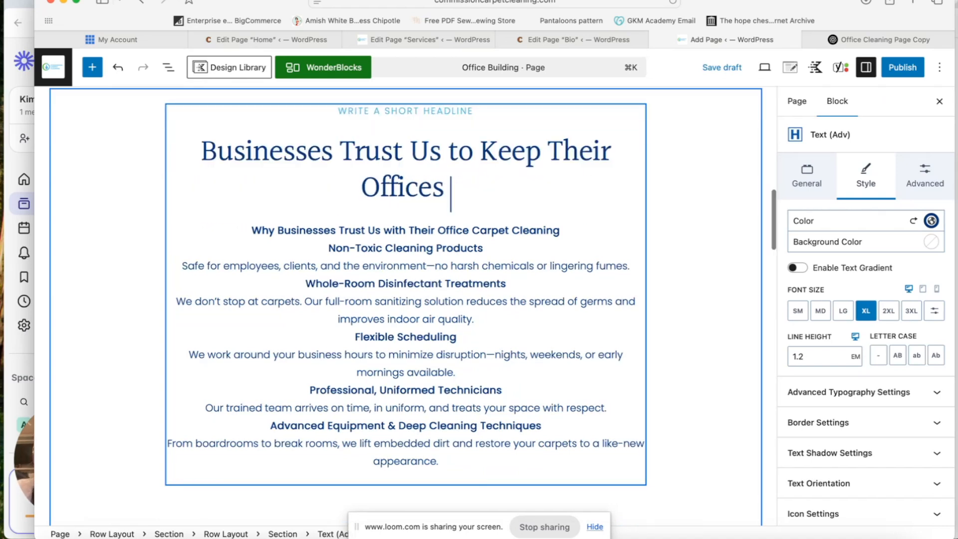
Step: Delete the redundant 'Why Businesses Trust Us' line and set the line above the heading to 'Commission Carpet Cleaning'
triple_click(398, 230)
key("BackSpace")
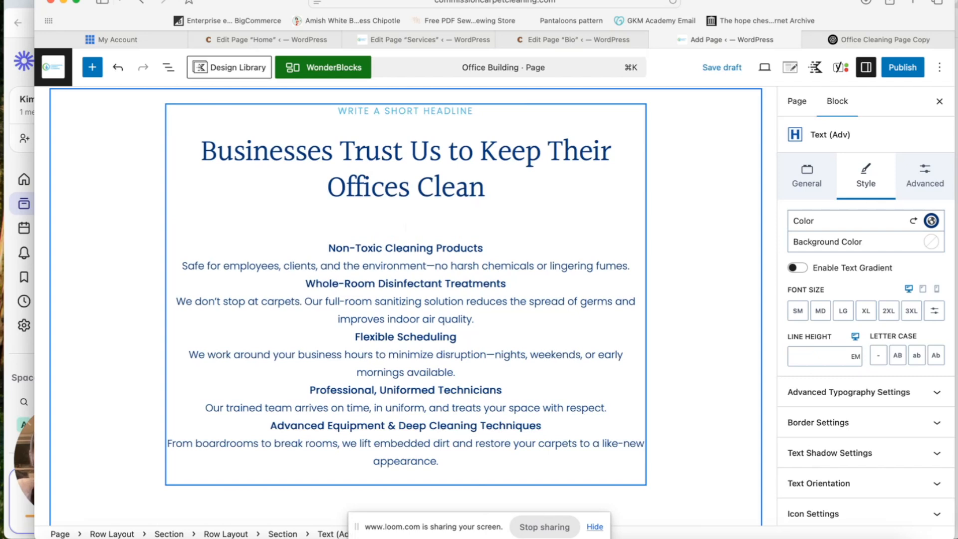
triple_click(413, 111)
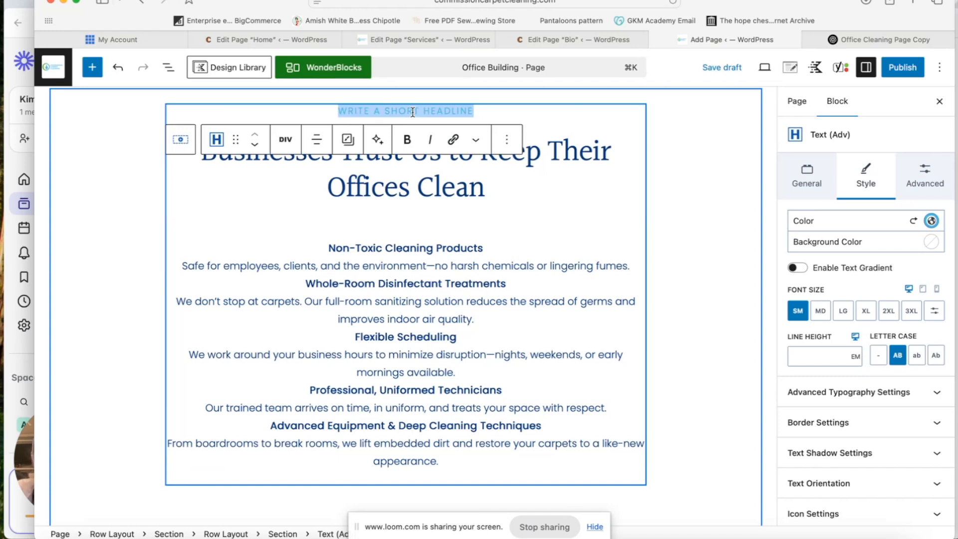
type("Commission Carpet Cleaning")
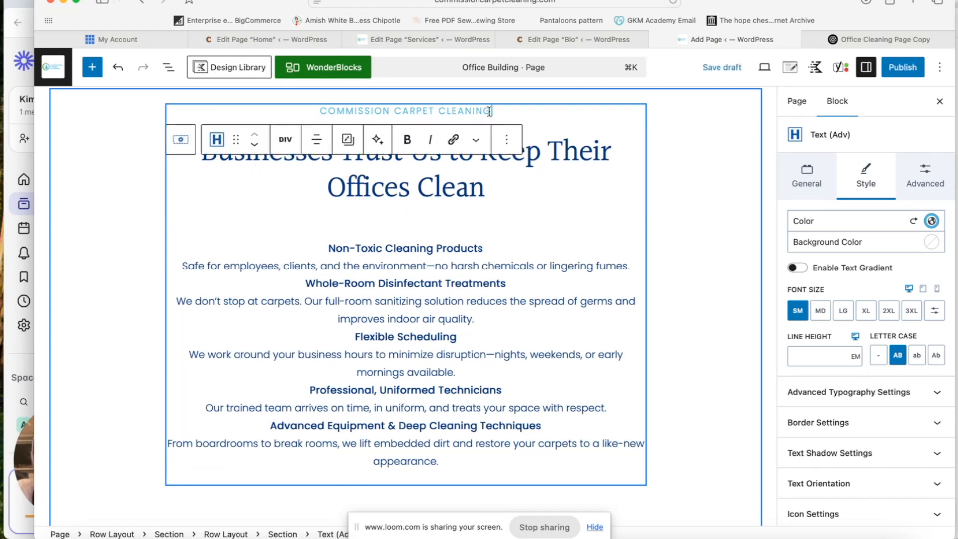
scroll(375, 384, "down", 10)
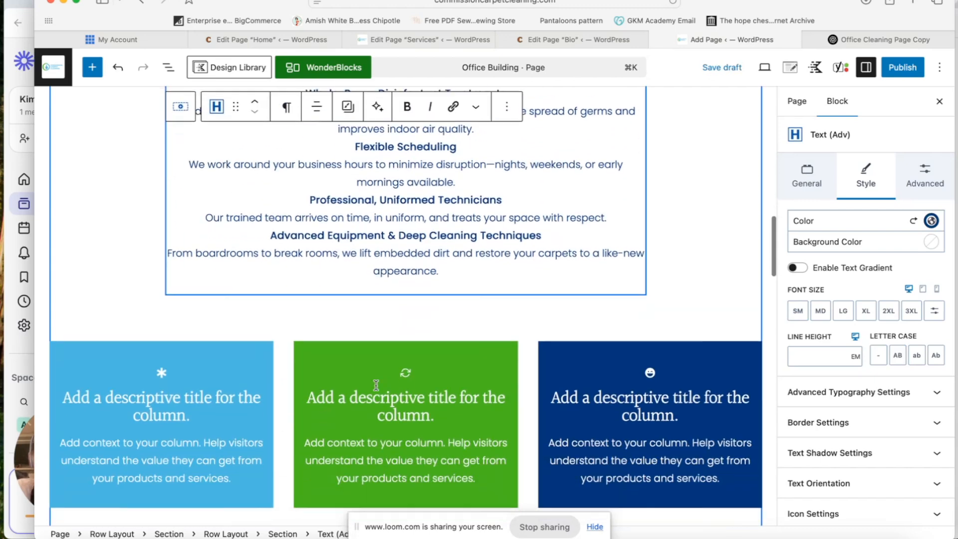
Step: Switch to the ChatGPT 'Office Cleaning Page Copy' chat and scroll through its three numbered features
scroll(376, 384, "up", 4)
scroll(387, 299, "up", 1)
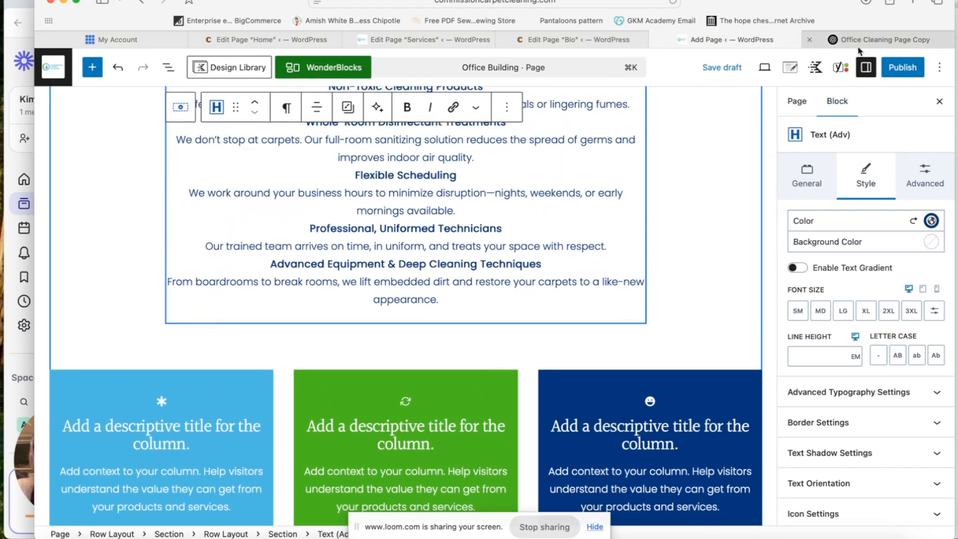
scroll(394, 187, "down", 3)
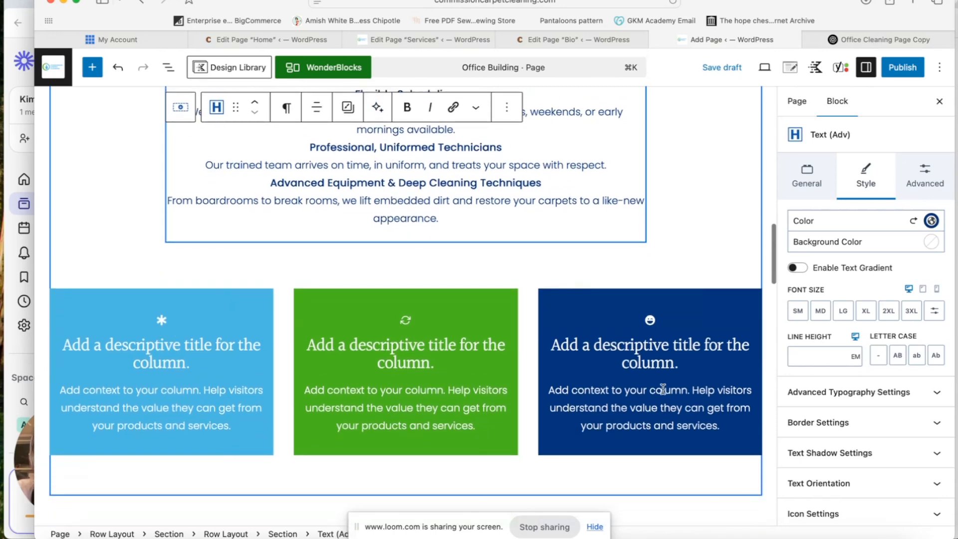
scroll(659, 391, "down", 6)
scroll(659, 391, "up", 12)
left_click(881, 39)
scroll(542, 304, "down", 15)
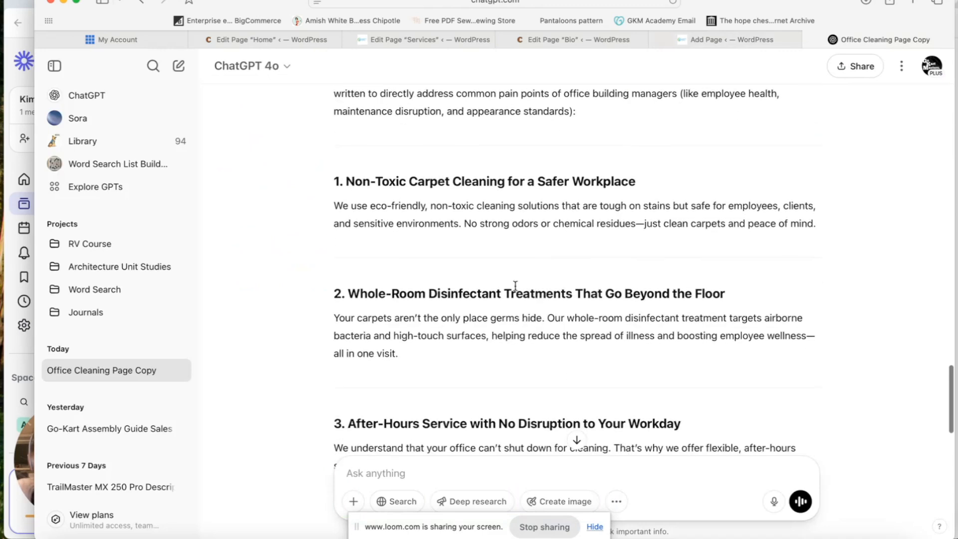
scroll(585, 207, "down", 5)
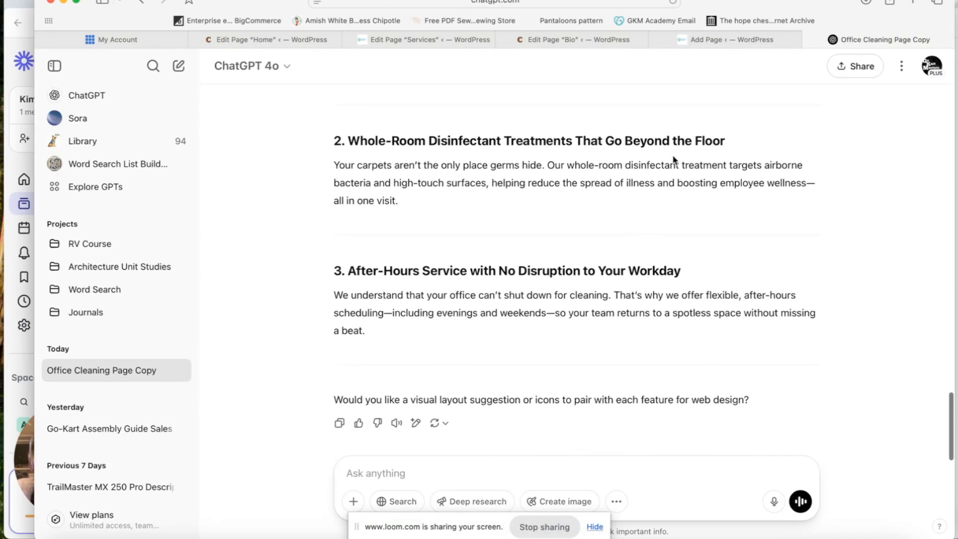
scroll(517, 245, "down", 2)
Step: Back in WordPress, delete the 'Non-Toxic Cleaning Products' and 'Whole-Room Disinfectant Treatments' headings
left_click(654, 39)
scroll(515, 230, "up", 3)
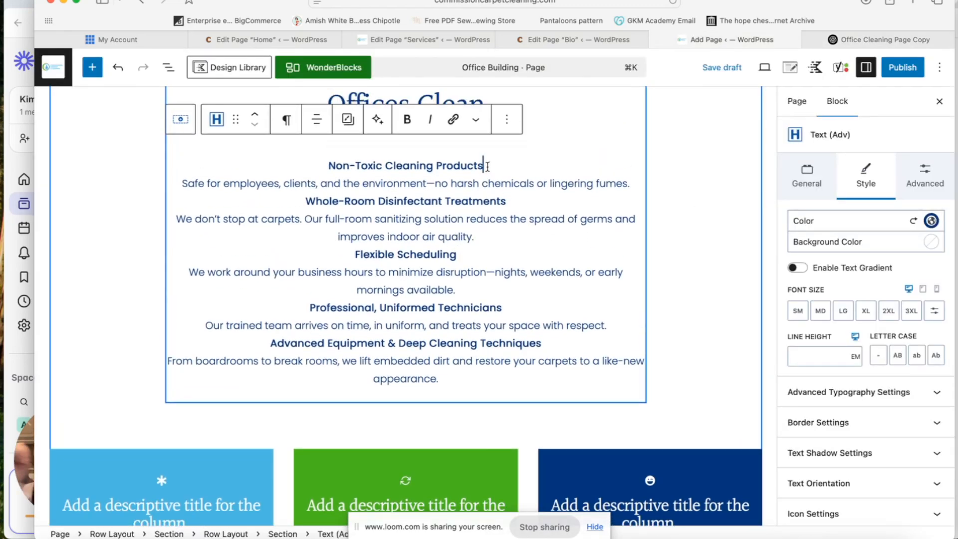
left_click_drag(486, 165, 330, 165)
key("BackSpace")
left_click(183, 185)
key("BackSpace")
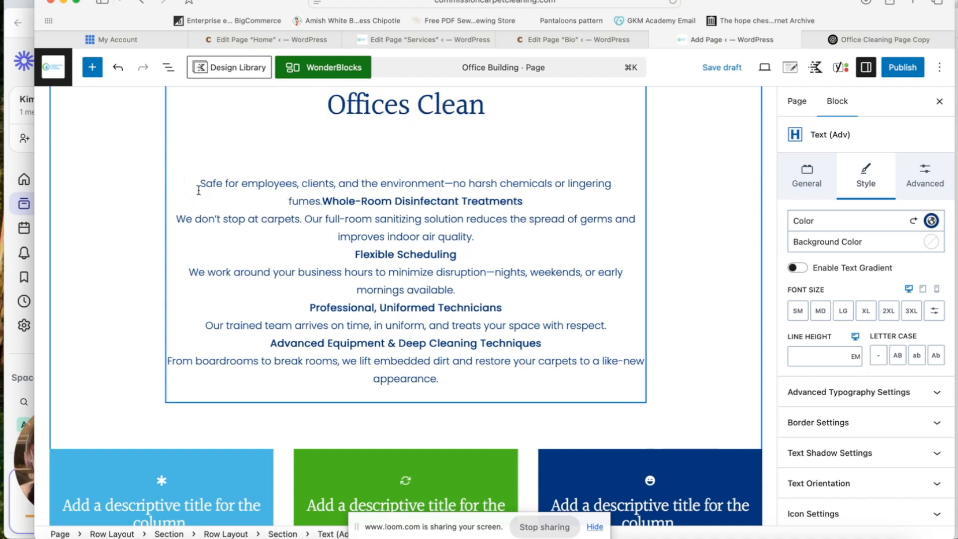
key("shift+End")
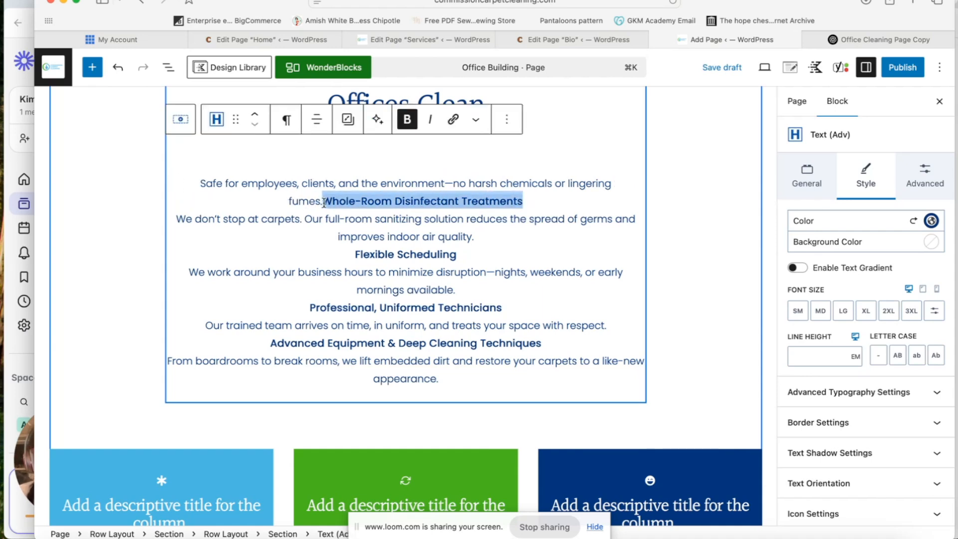
key("BackSpace")
Step: Delete the 'Flexible Scheduling', 'Professional, Uniformed Technicians' and 'Advanced Equipment & Deep Cleaning Techniques' headings
left_click(461, 255)
key("BackSpace")
key("BackSpace")
key("BackSpace")
key("BackSpace")
key("BackSpace")
key("BackSpace")
key("BackSpace")
key("BackSpace")
key("BackSpace")
key("BackSpace")
key("BackSpace")
key("BackSpace")
key("BackSpace")
key("BackSpace")
key("BackSpace")
key("BackSpace")
key("BackSpace")
key("BackSpace")
key("BackSpace")
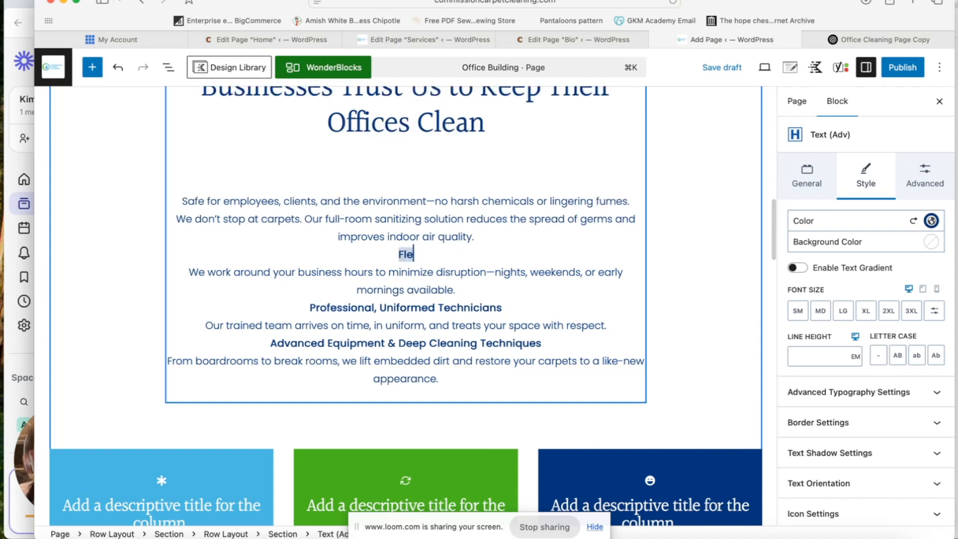
key("BackSpace")
left_click_drag(502, 307, 310, 307)
key("BackSpace")
left_click_drag(542, 342, 235, 347)
key("BackSpace")
Step: Join the 'Our trained team', 'From boardrooms' and 'We work around' sentences into one paragraph
left_click(205, 343)
key("BackSpace")
key("BackSpace")
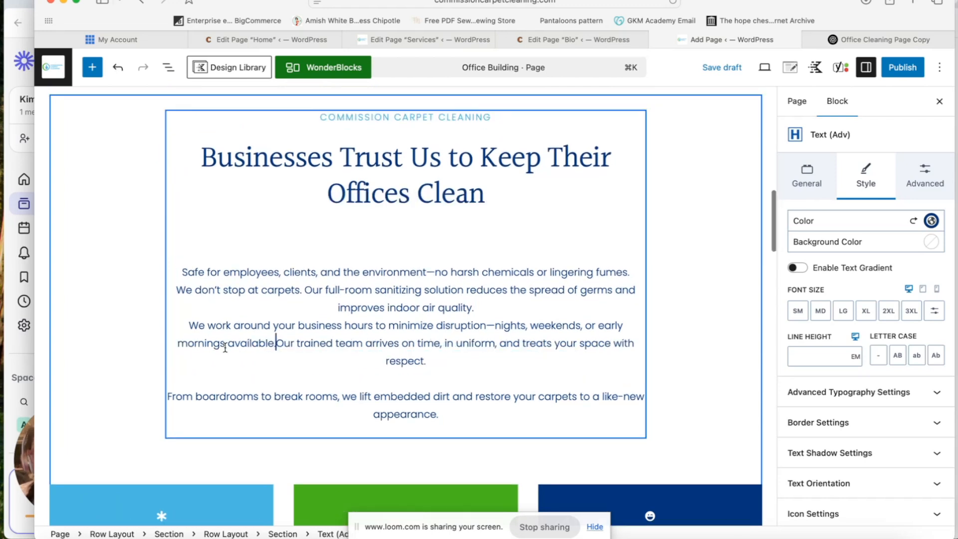
left_click(170, 396)
key("BackSpace")
key("BackSpace")
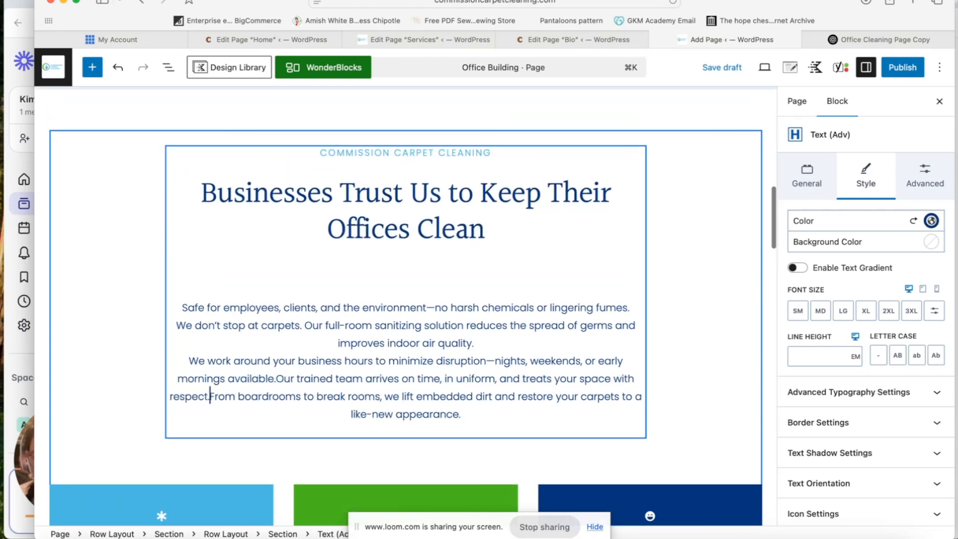
left_click(182, 355)
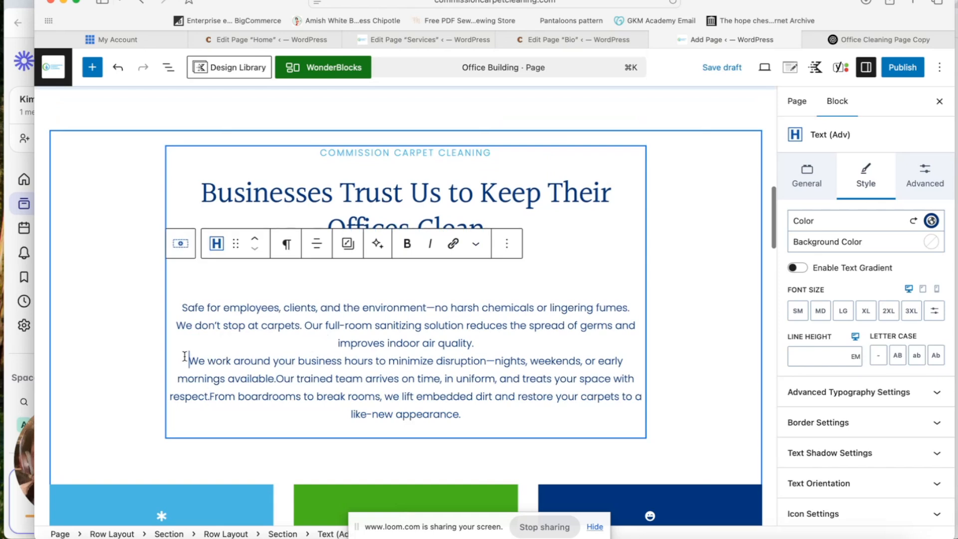
key("BackSpace")
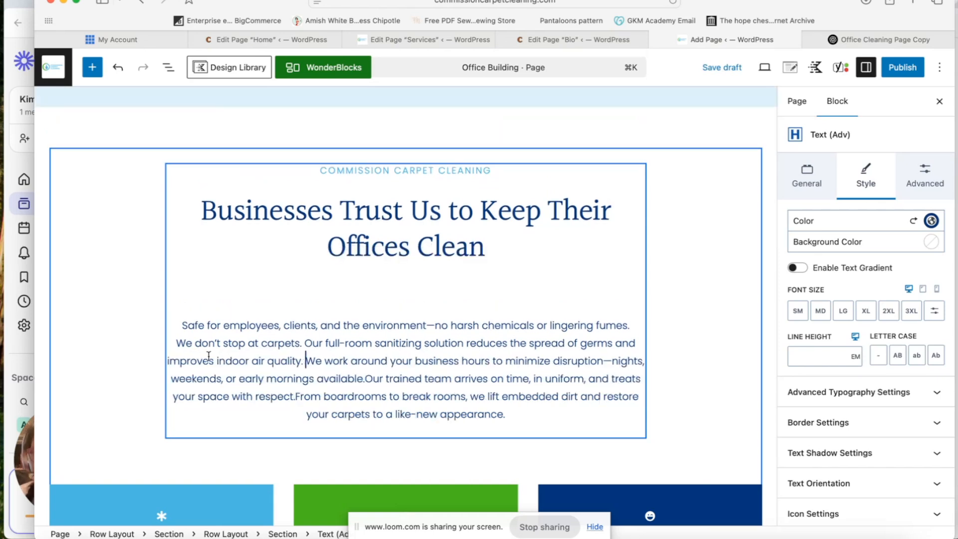
key("BackSpace")
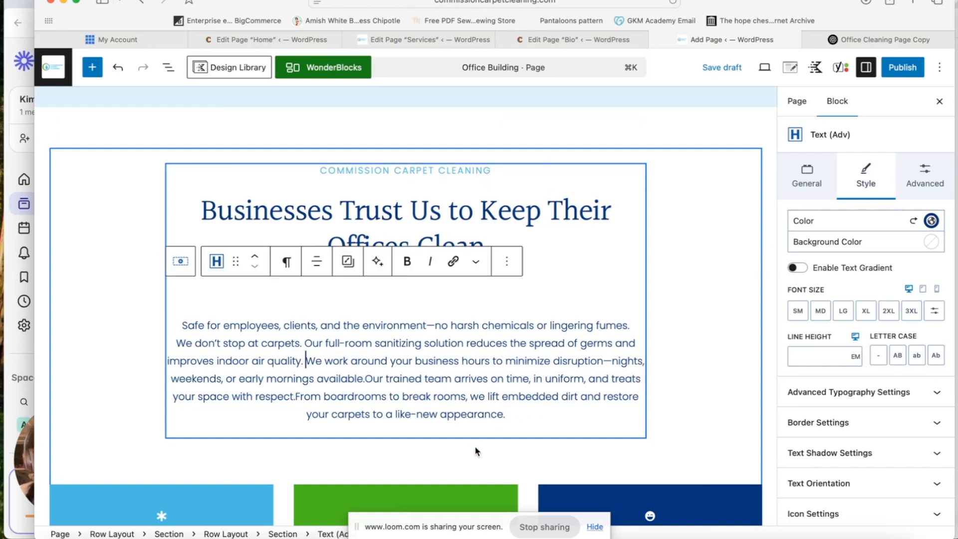
scroll(376, 395, "down", 3)
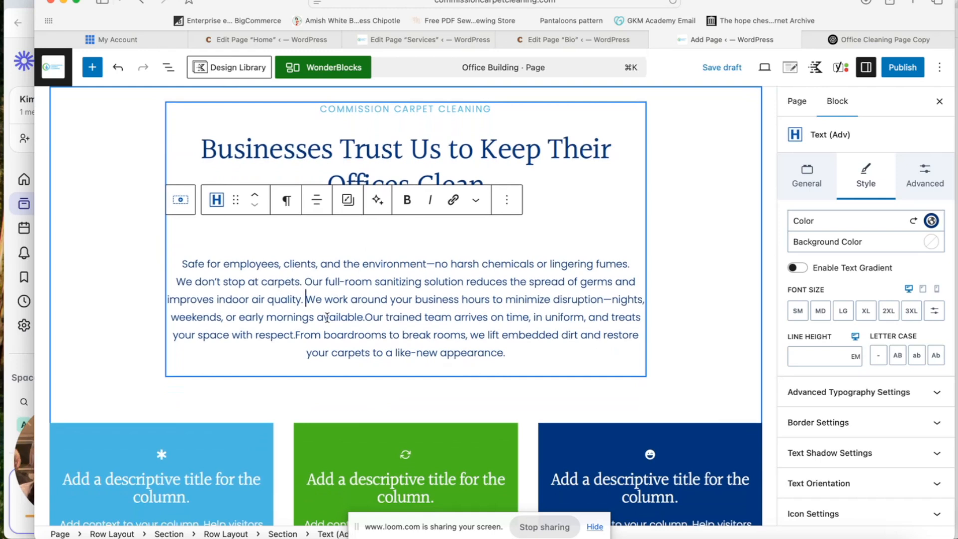
left_click(178, 264)
Step: Reword the opening to 'Our methods are safe…' and join the 'We don't stop' sentence onto the fumes line
type("Our methods")
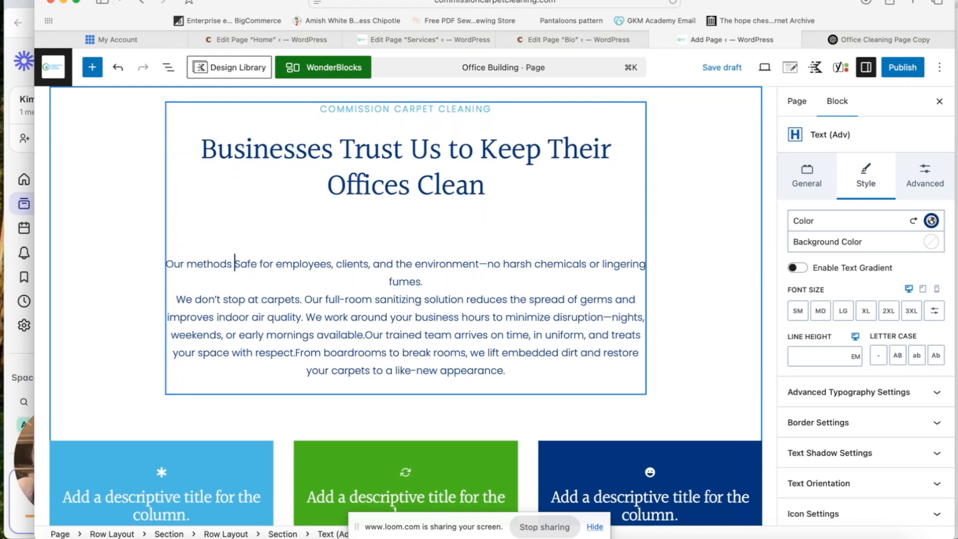
key("Delete")
type("are s")
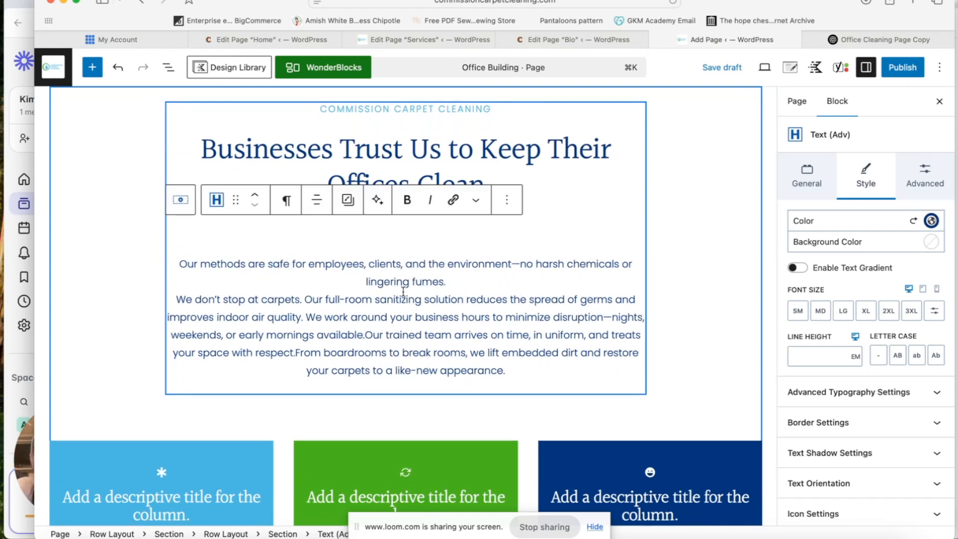
left_click(177, 299)
key("BackSpace")
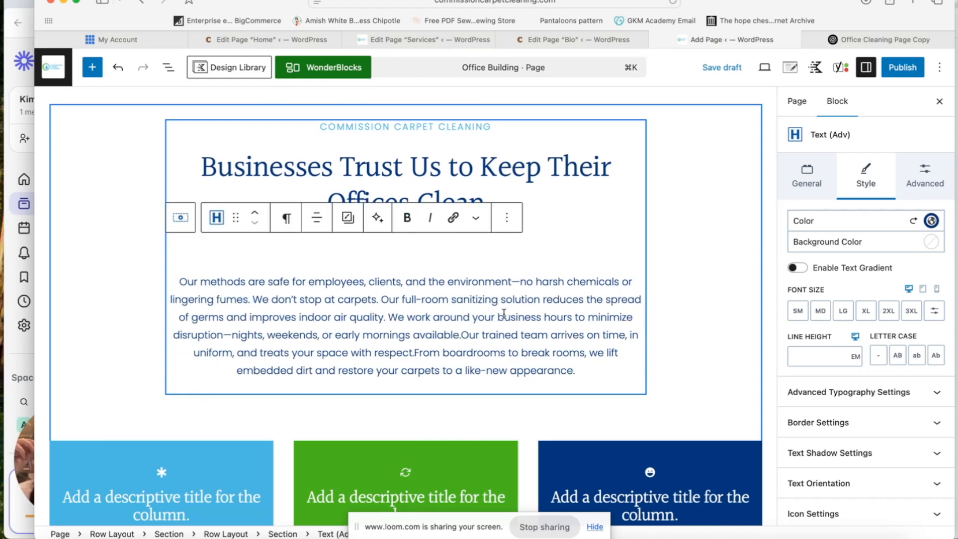
scroll(320, 335, "down", 3)
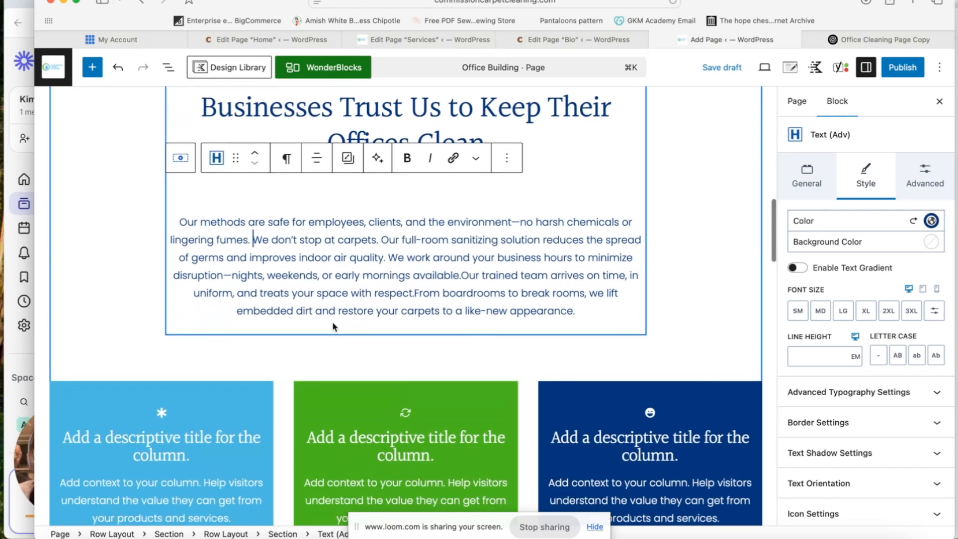
scroll(385, 292, "down", 1)
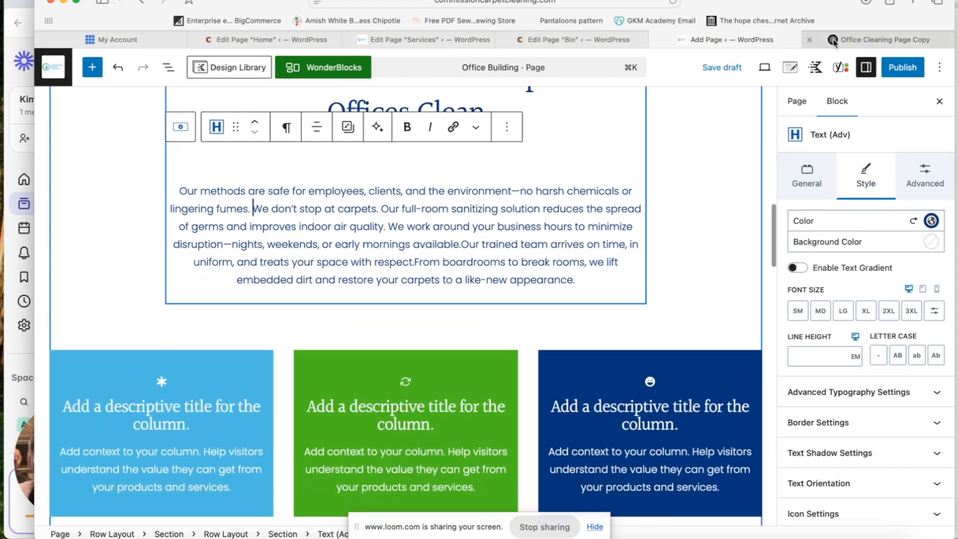
left_click(878, 39)
scroll(607, 290, "up", 1)
scroll(607, 287, "up", 5)
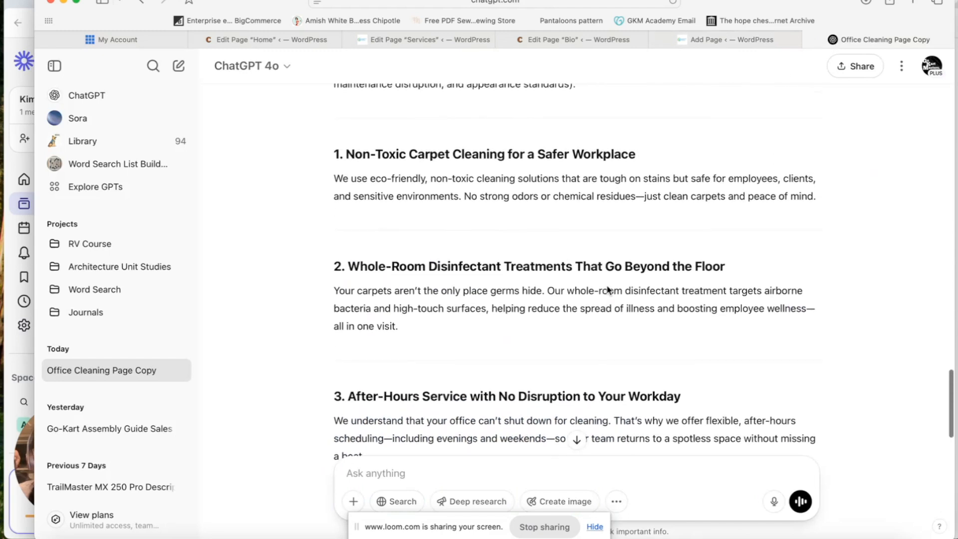
scroll(617, 158, "down", 3)
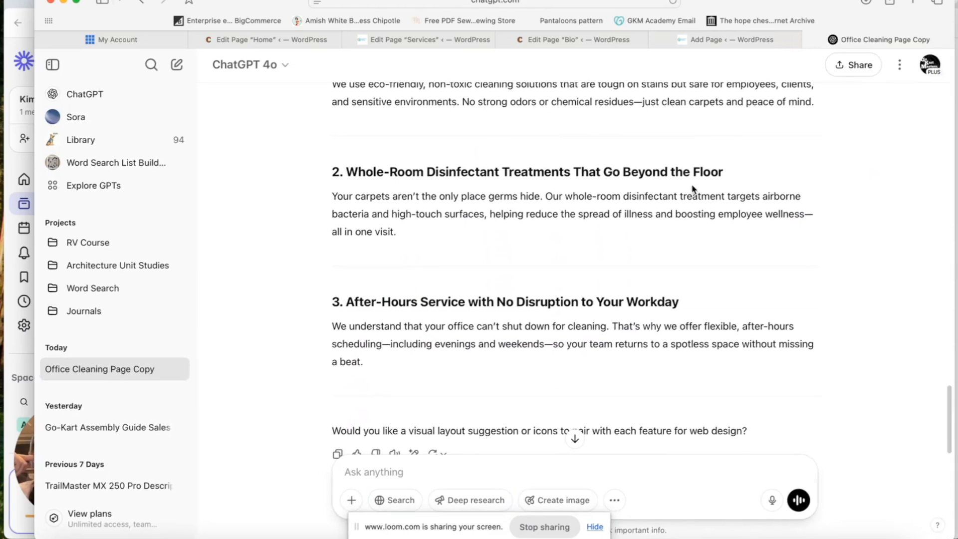
left_click(731, 40)
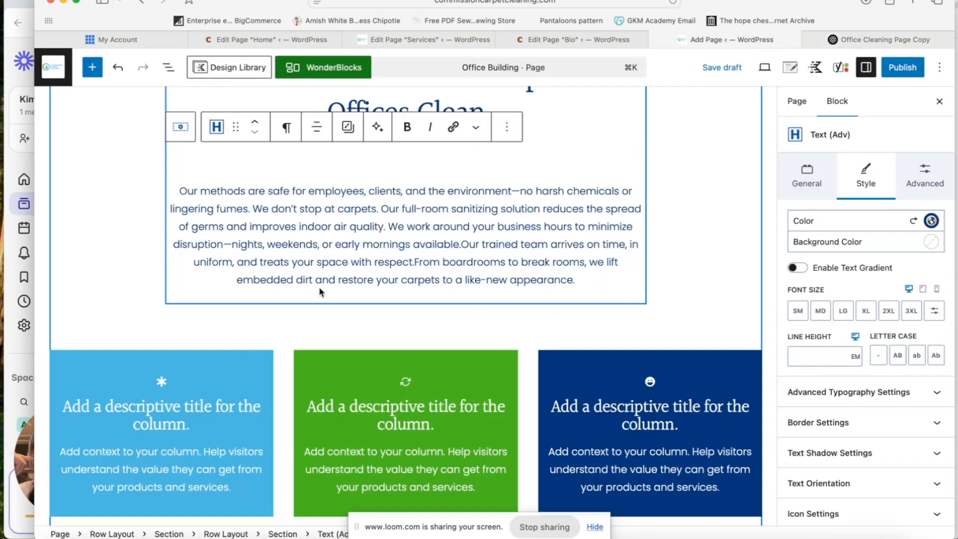
Step: Delete the 'We don't stop…air quality.' disinfectant sentences and the 'We work around…' scheduling sentence
left_click_drag(253, 206, 390, 222)
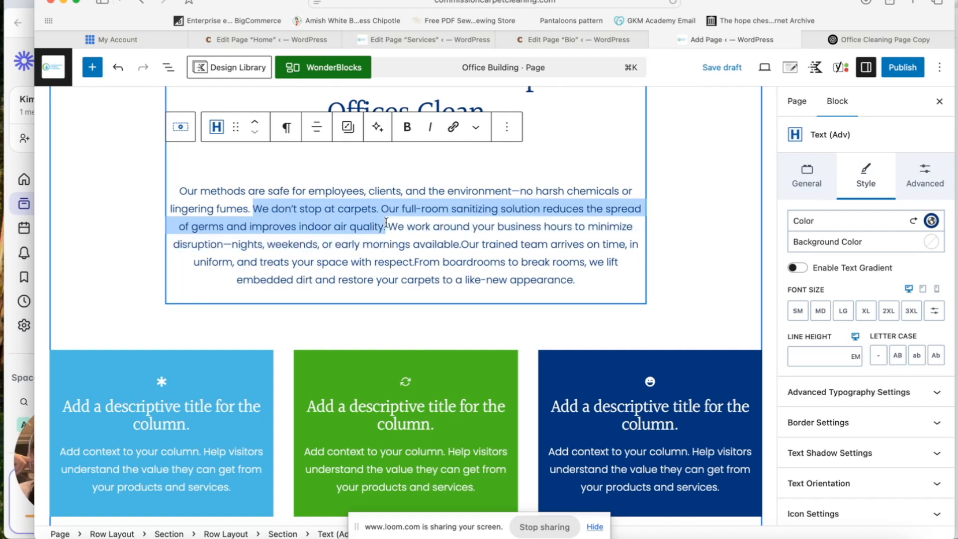
key("BackSpace")
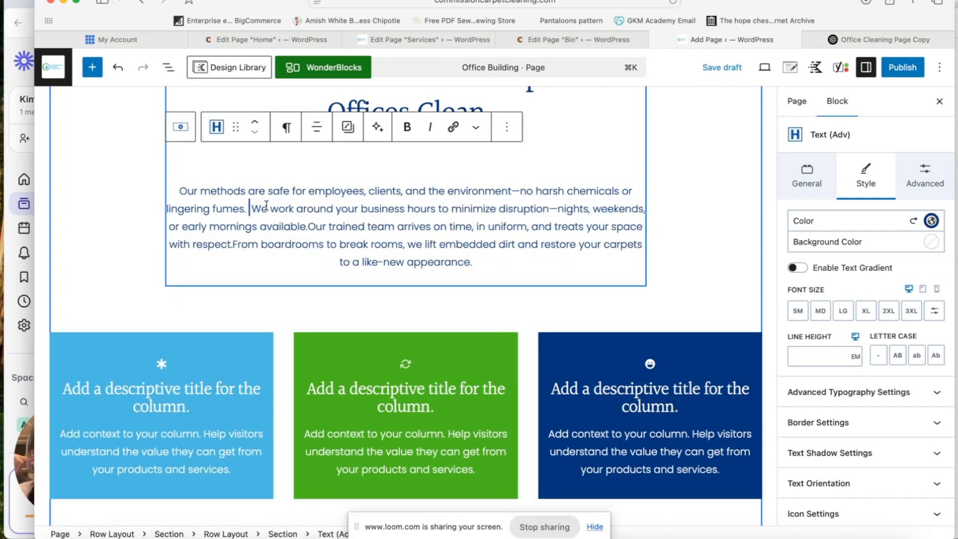
left_click_drag(255, 205, 308, 222)
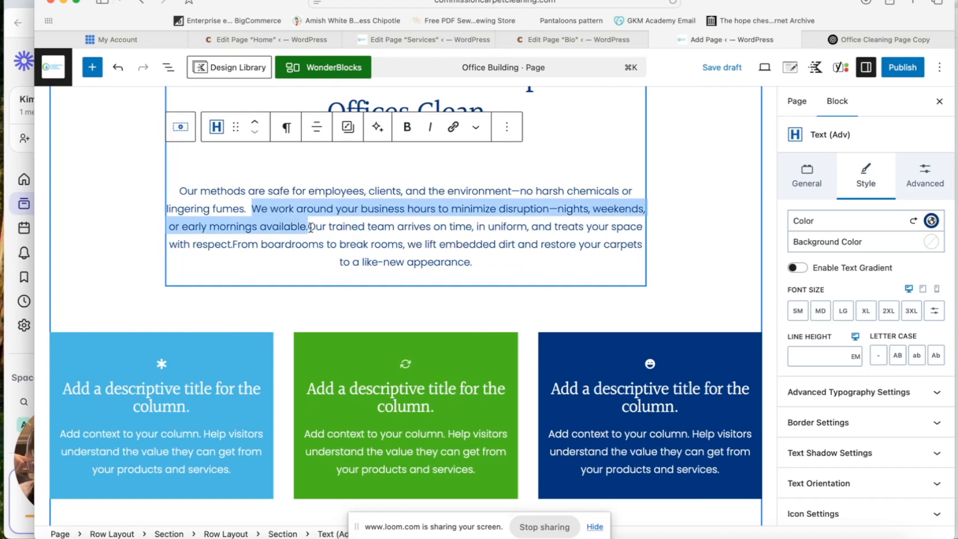
key("BackSpace")
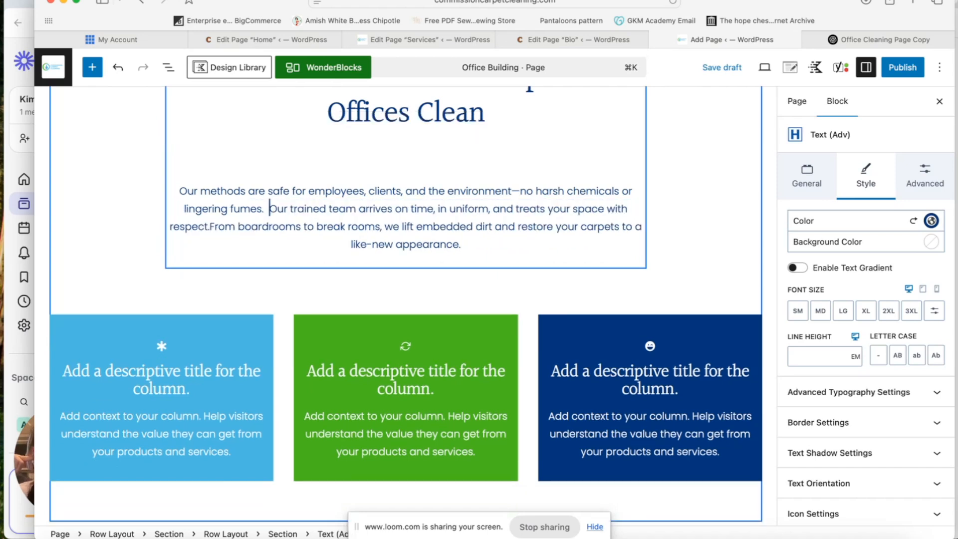
key("BackSpace")
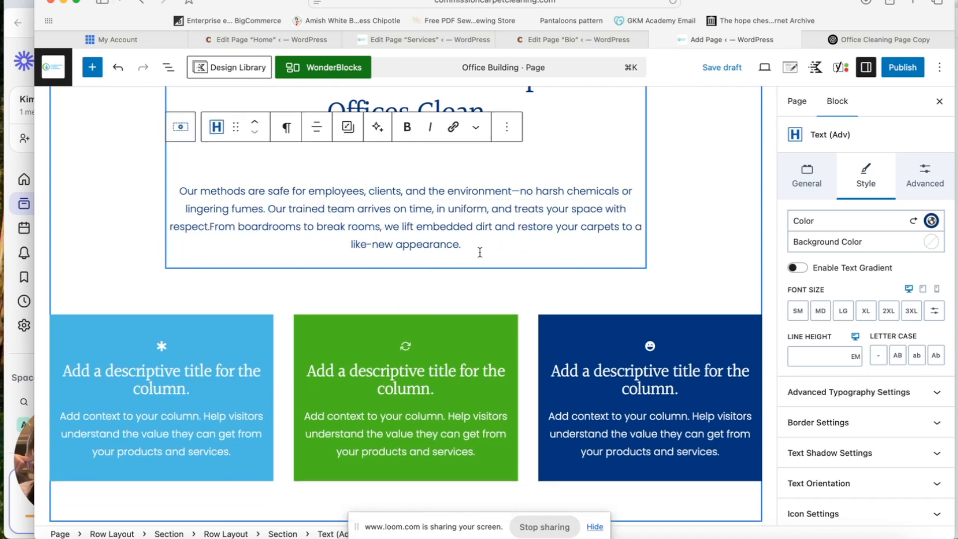
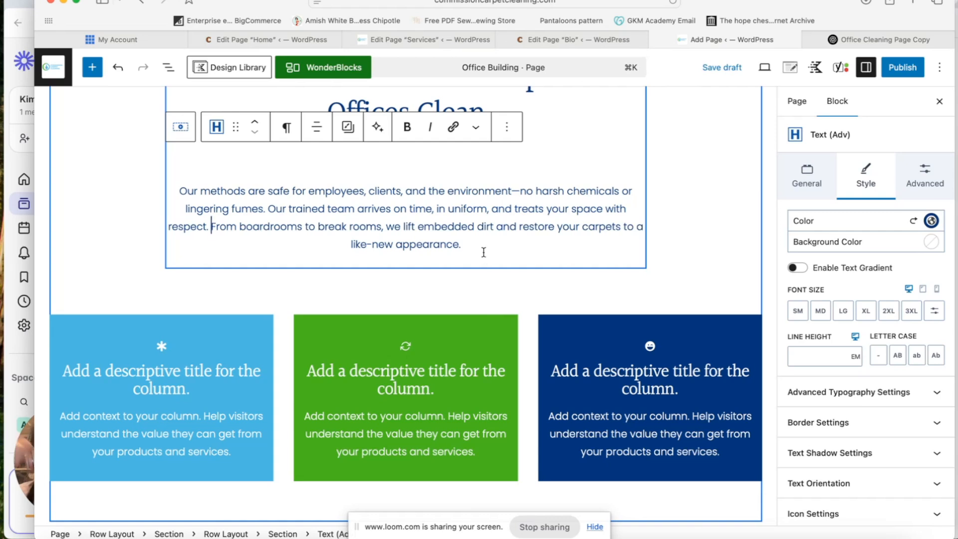
Step: Title the first, light-blue info box with the ChatGPT heading on Non-Toxic Carpet Cleaning
scroll(484, 252, "down", 3)
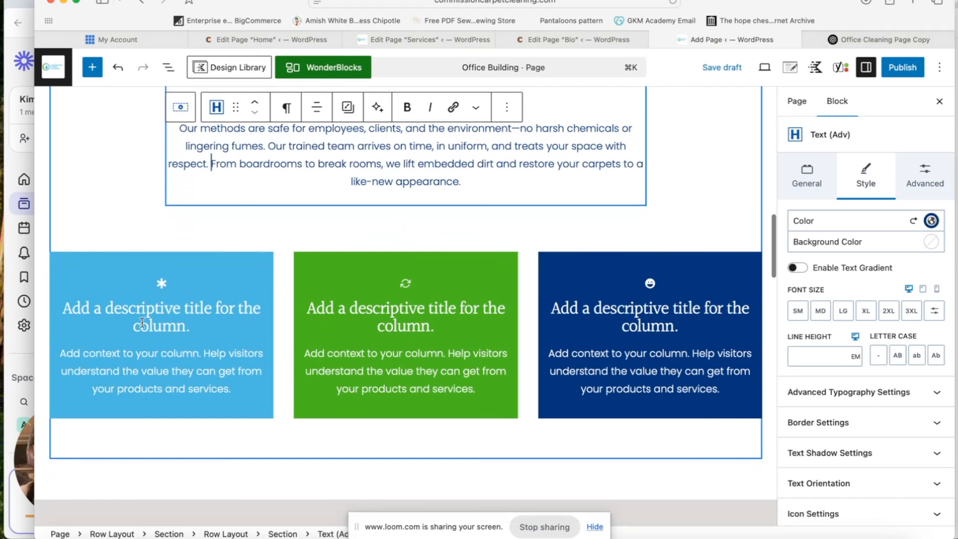
left_click(849, 40)
scroll(472, 242, "up", 5)
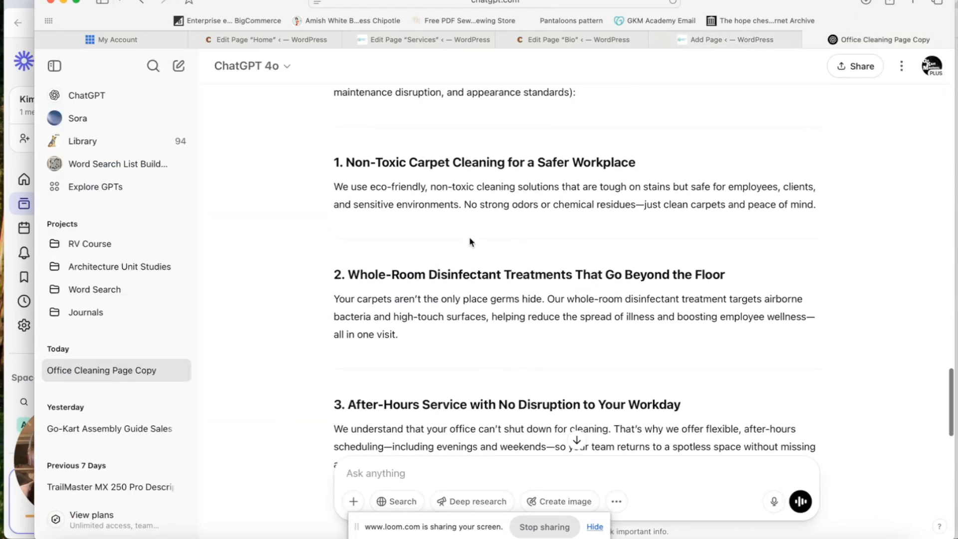
left_click_drag(346, 214, 636, 213)
key("super+c")
key("ctrl+shift+Tab")
left_click(154, 322)
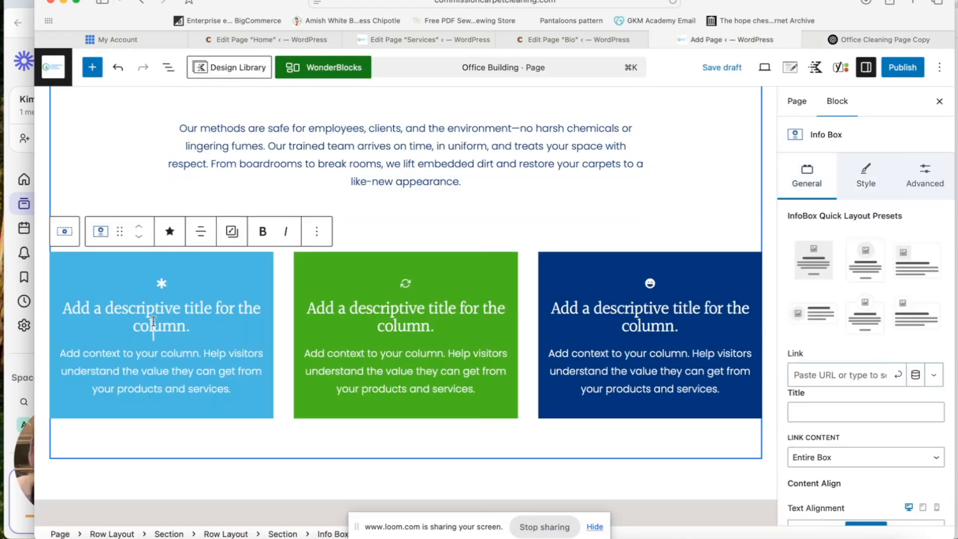
triple_click(153, 322)
key("super+v")
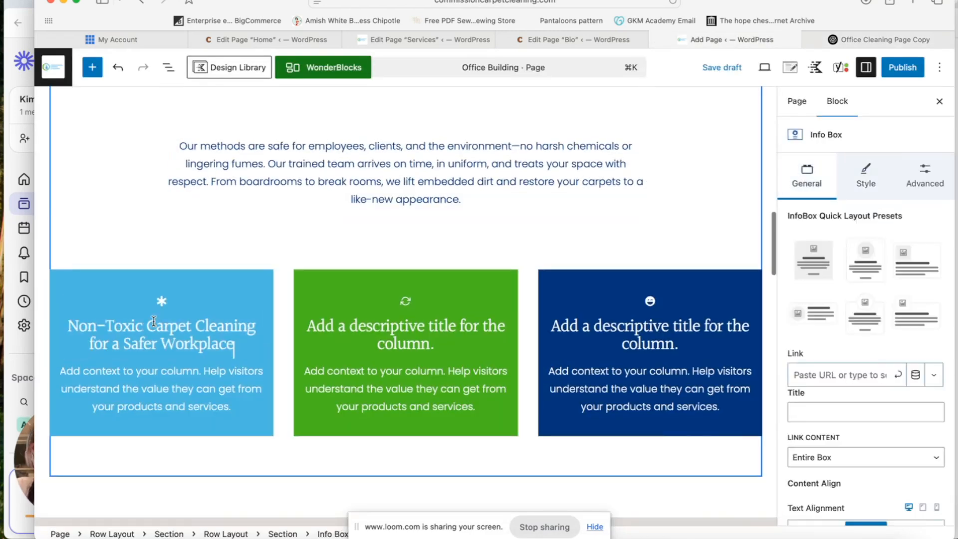
Step: Title the third box 'After-Hours Service with No Disruption to Your Workday' from ChatGPT
key("ctrl+Tab")
left_click_drag(348, 280, 725, 279)
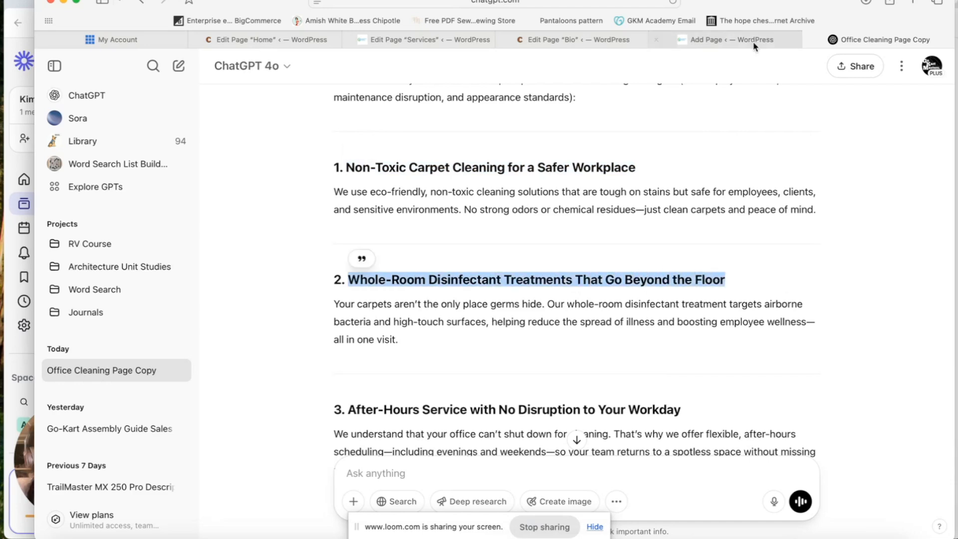
left_click(753, 41)
key("ctrl+Tab")
left_click_drag(348, 407, 694, 408)
key("super+c")
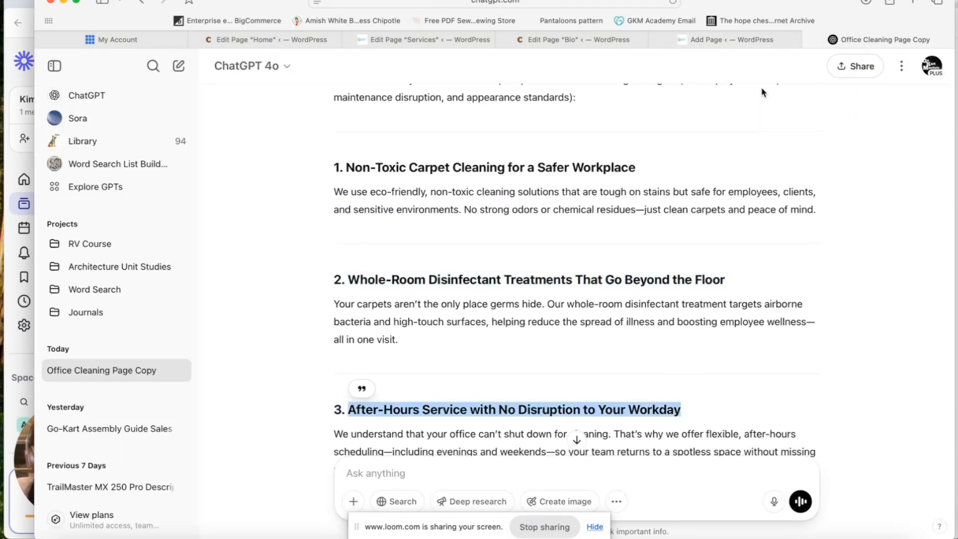
left_click(749, 40)
left_click(635, 315)
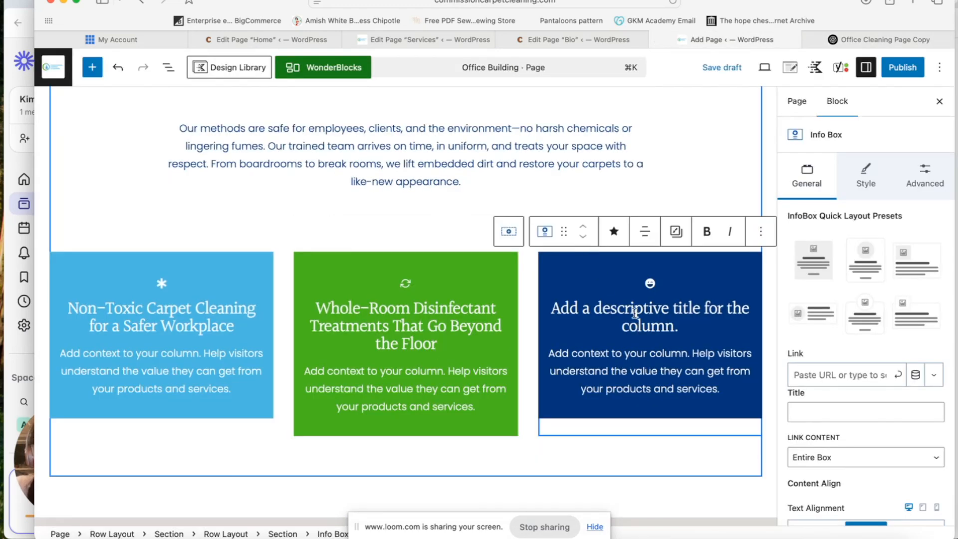
triple_click(635, 313)
key("super+v")
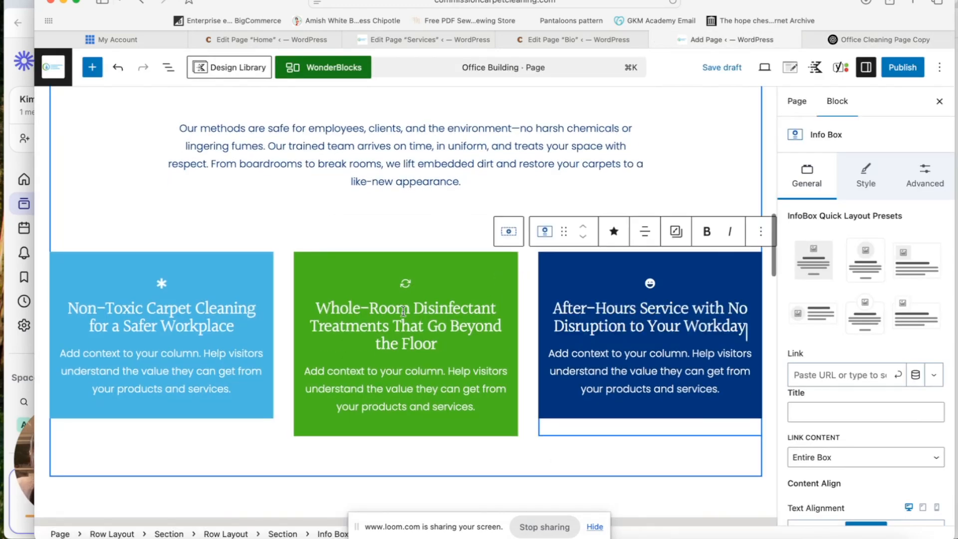
scroll(403, 311, "down", 2)
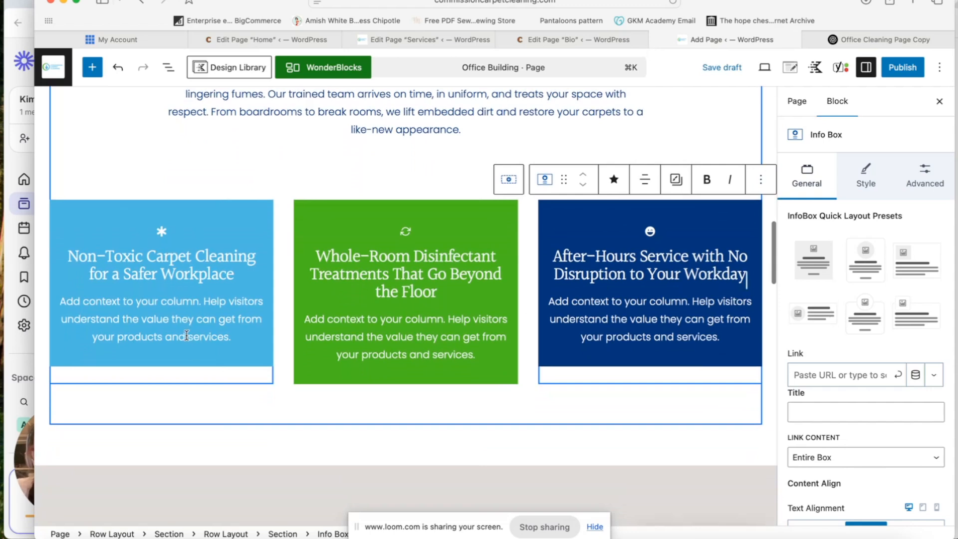
scroll(189, 335, "down", 1)
left_click(161, 215)
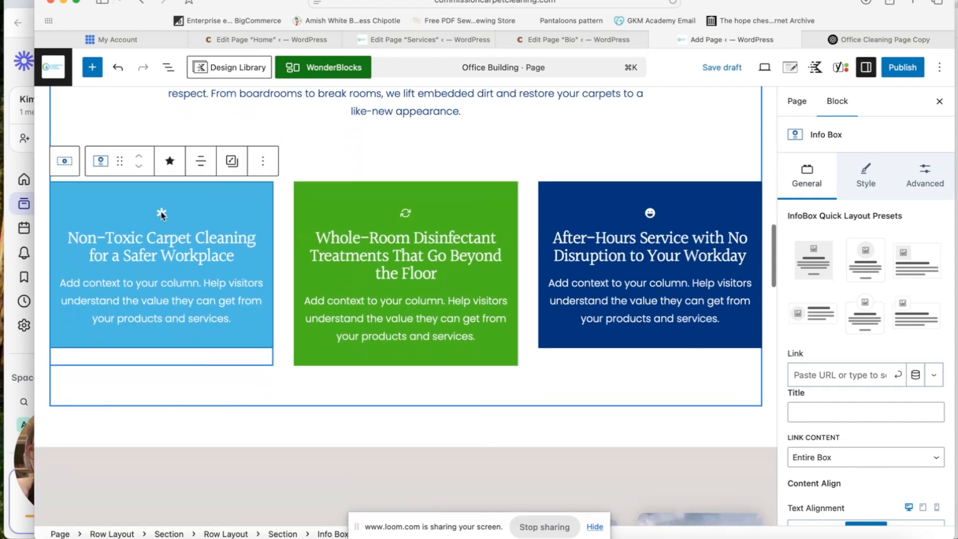
Step: Give the first, light-blue info box a leaf icon
left_click(170, 161)
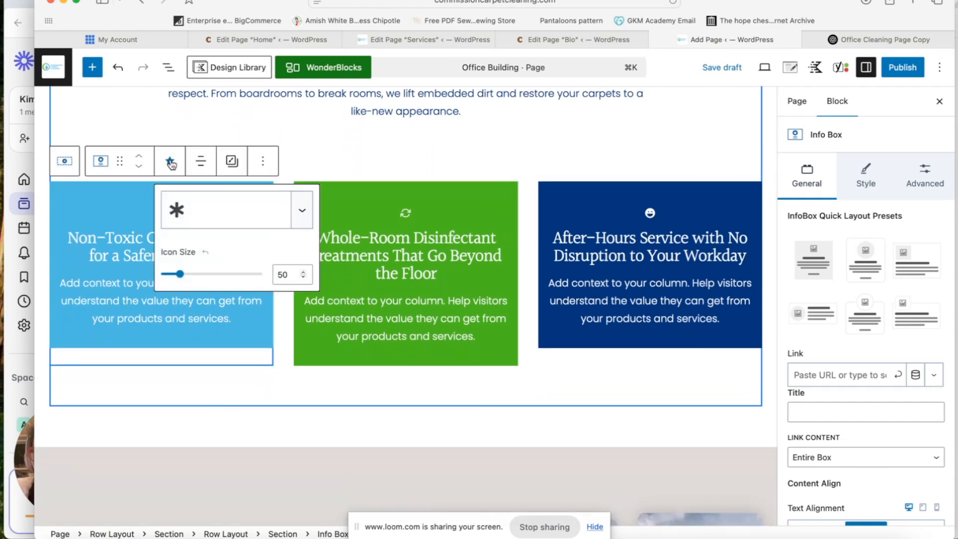
left_click(303, 217)
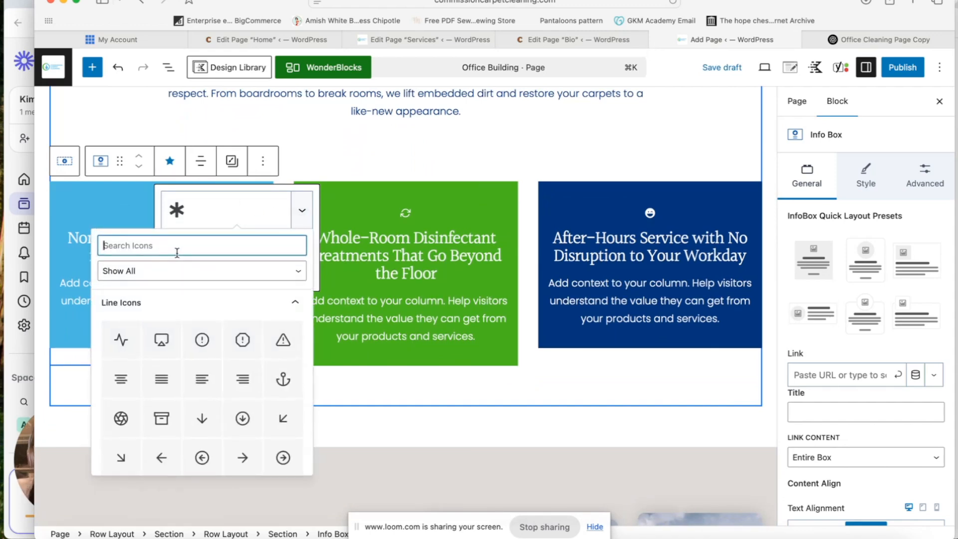
type("leaf")
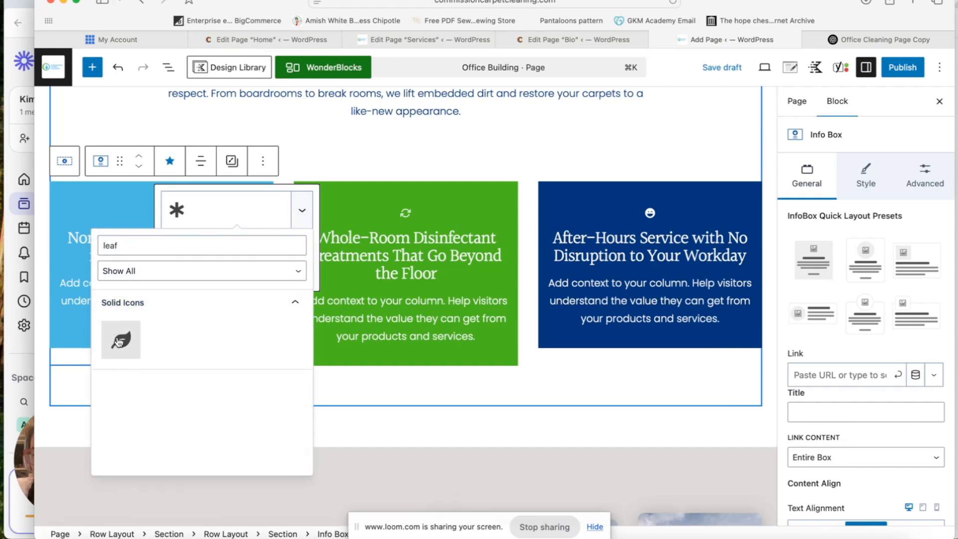
left_click(120, 342)
left_click(316, 158)
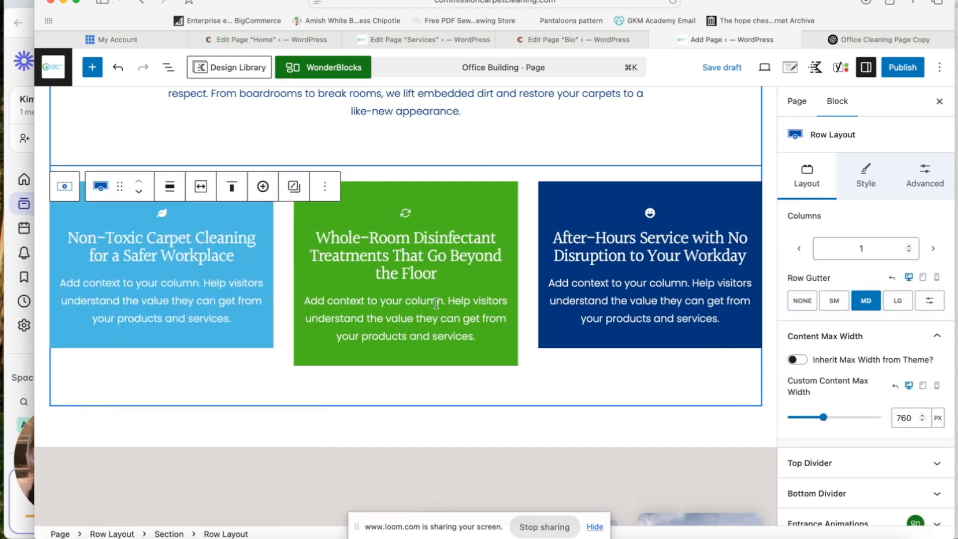
Step: Give the green info box a spray bottle icon
left_click(406, 213)
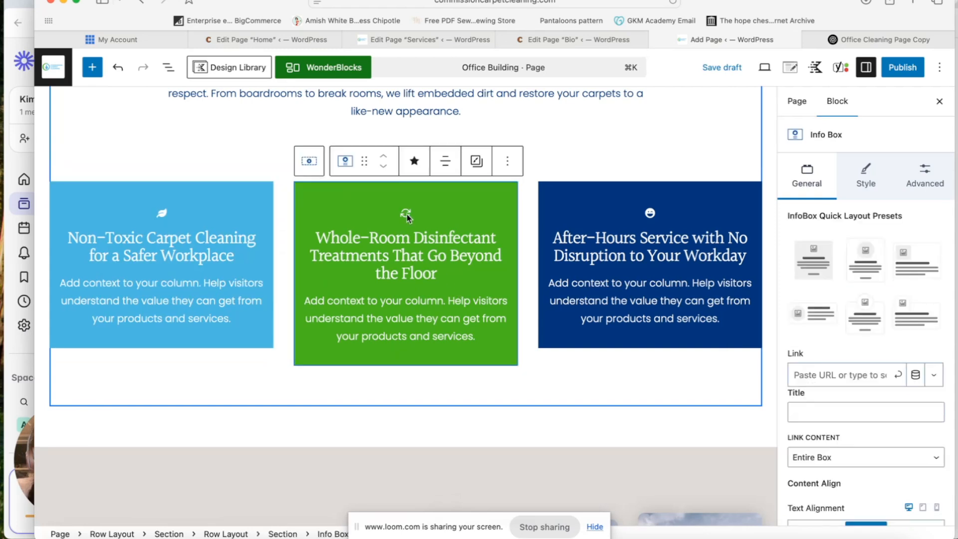
left_click(414, 161)
left_click(449, 215)
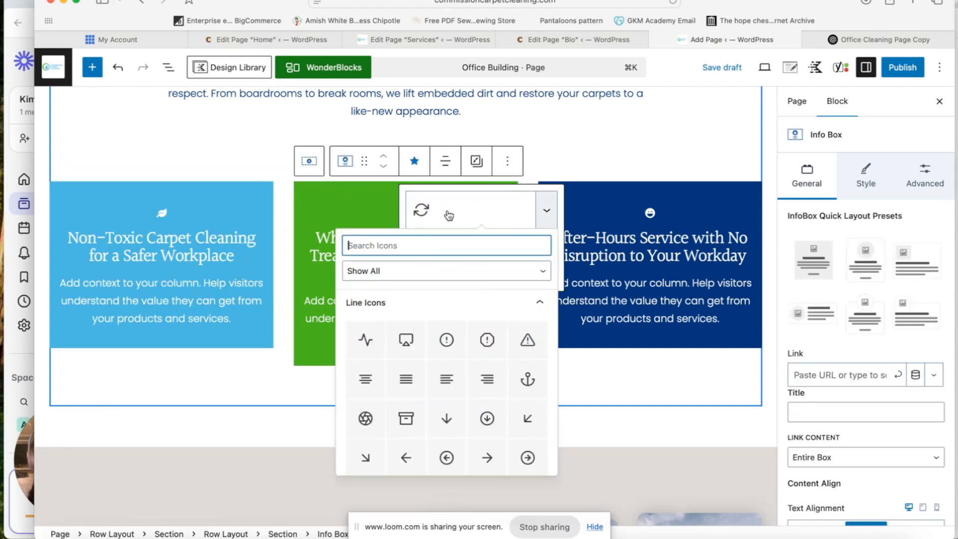
type("clean")
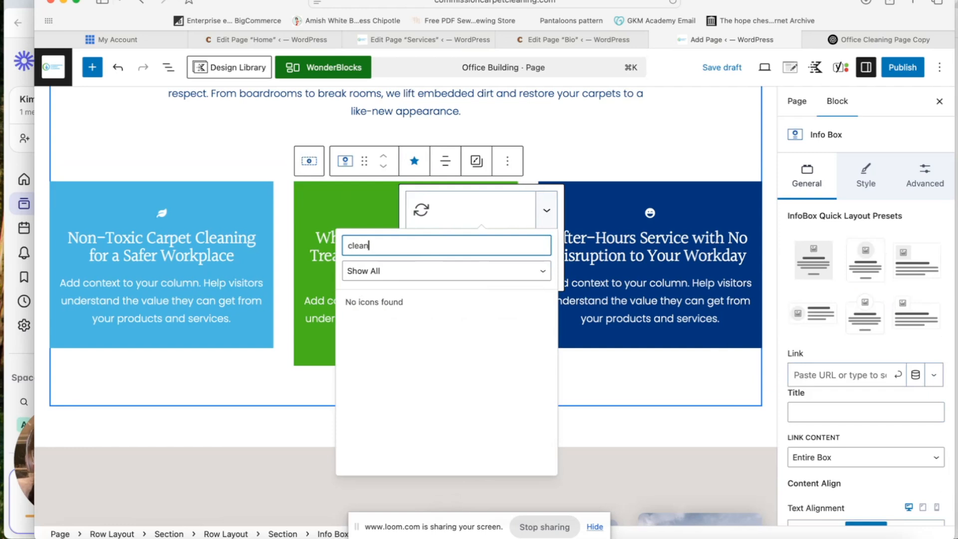
key("BackSpace")
key("BackSpace")
key("BackSpace")
key("BackSpace")
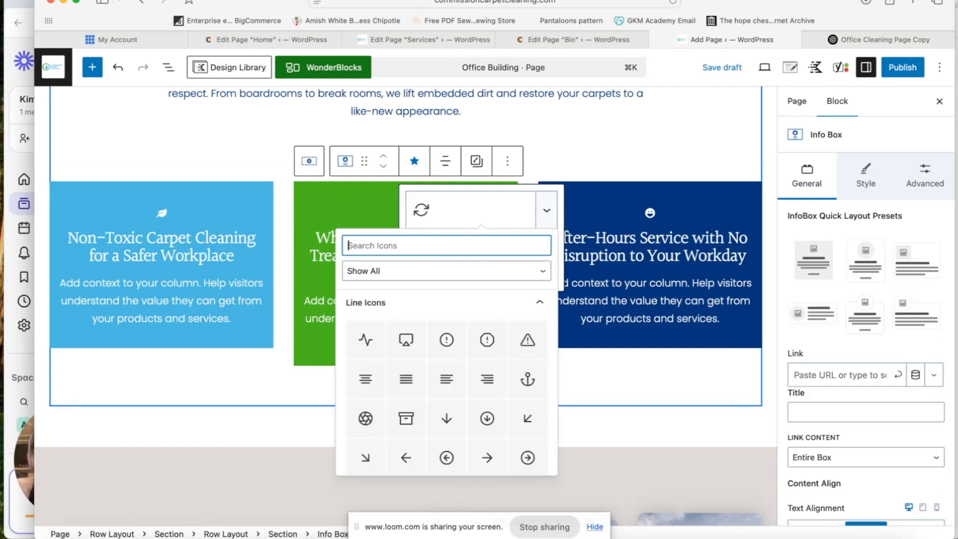
type("spray")
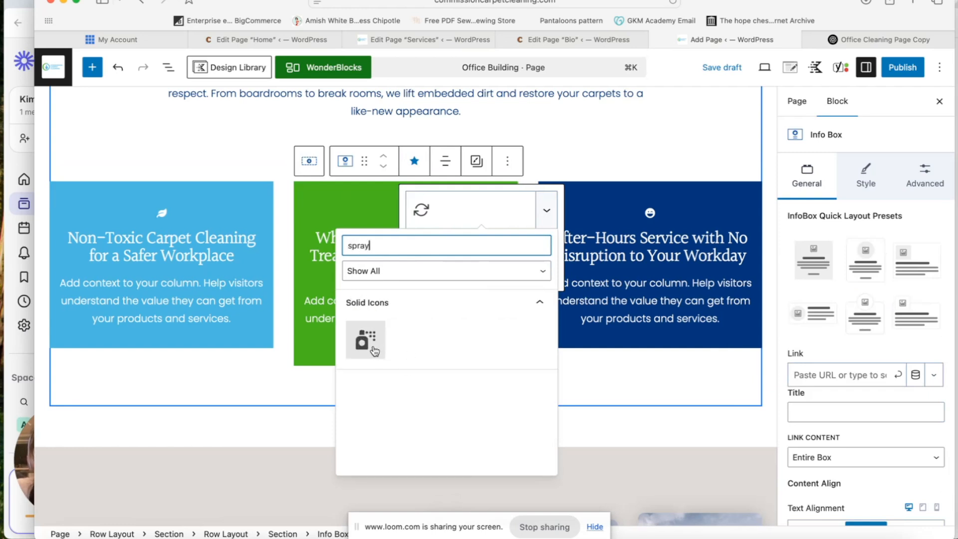
left_click(365, 340)
left_click(589, 148)
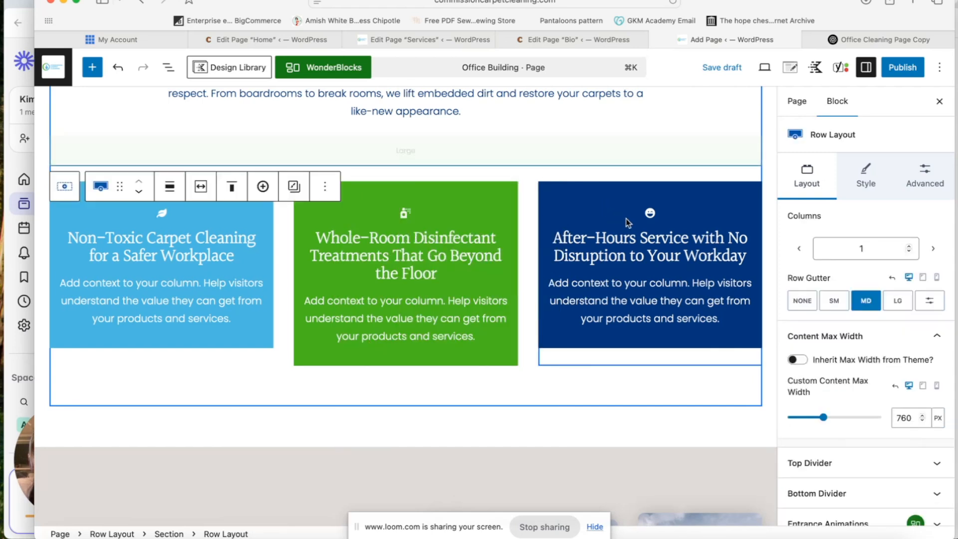
Step: Give the dark-blue third info box an outline clock icon
left_click(650, 214)
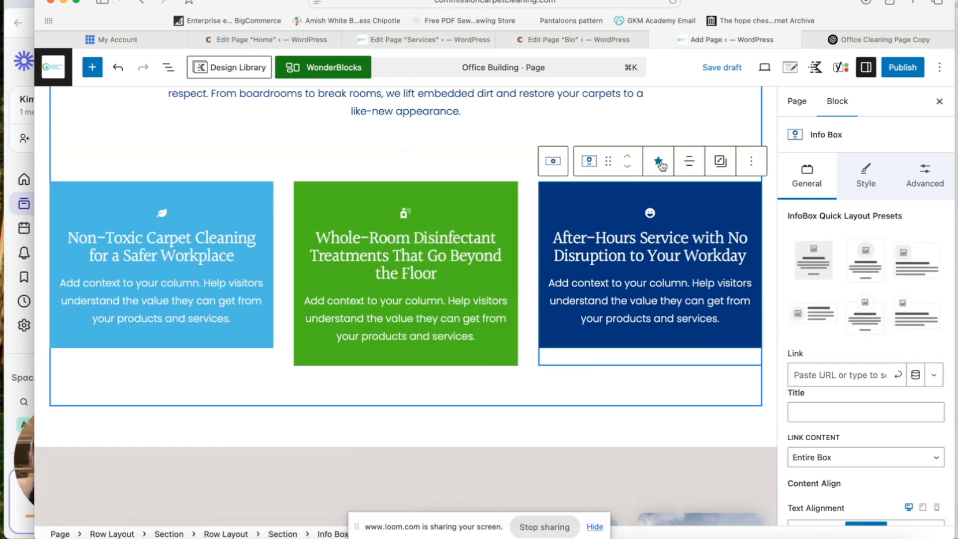
left_click(650, 214)
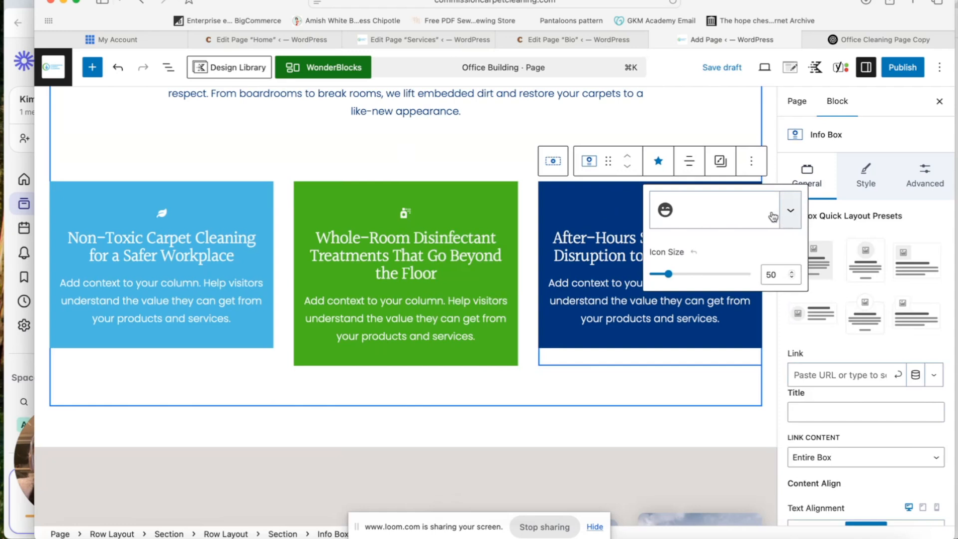
left_click(790, 211)
type("clock")
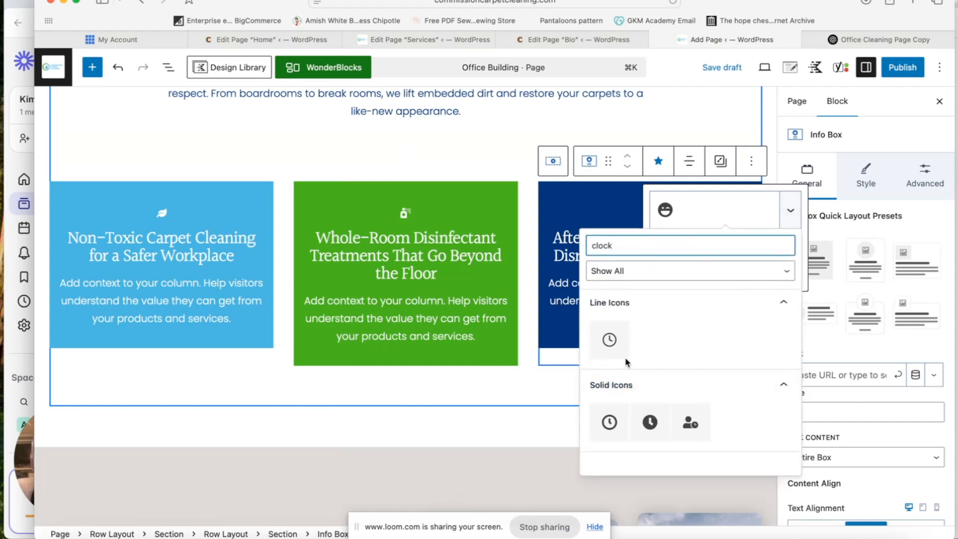
left_click(610, 340)
left_click(406, 113)
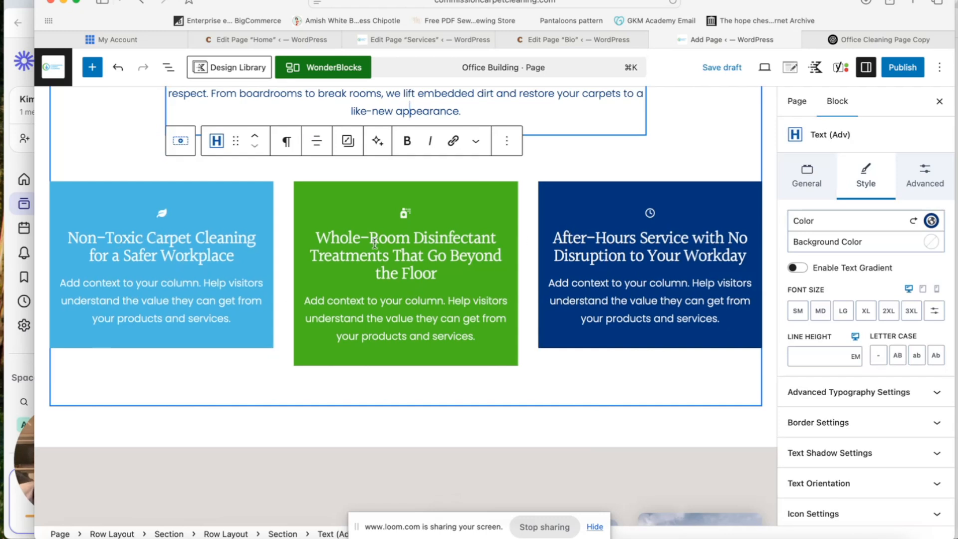
Step: Shorten the green box title to 'Whole-Room Disinfectant Treatments'
left_click(441, 274)
left_click_drag(395, 255, 446, 271)
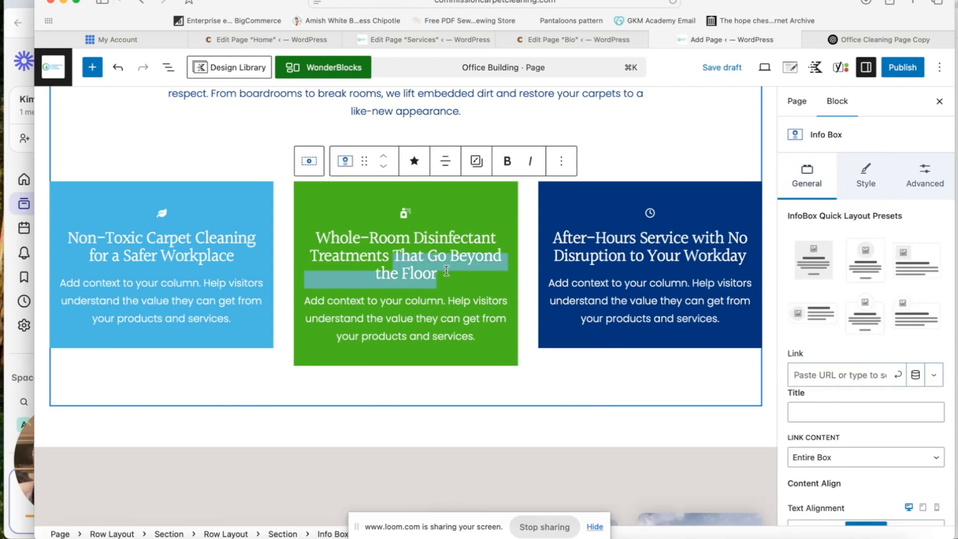
key("BackSpace")
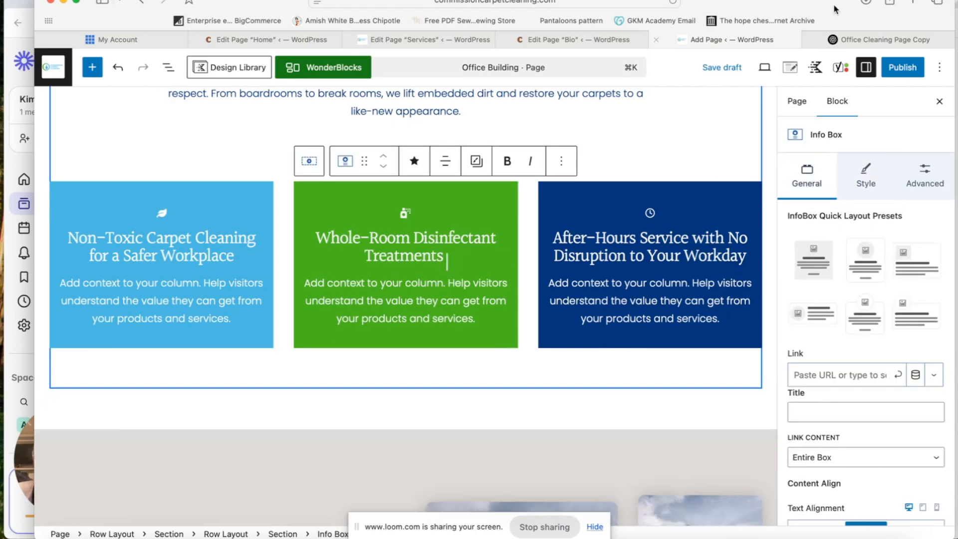
Step: Replace the first box's placeholder description with the ChatGPT non-toxic cleaning paragraph
left_click(858, 39)
scroll(499, 220, "up", 1)
left_click_drag(332, 214, 827, 229)
key("super+c")
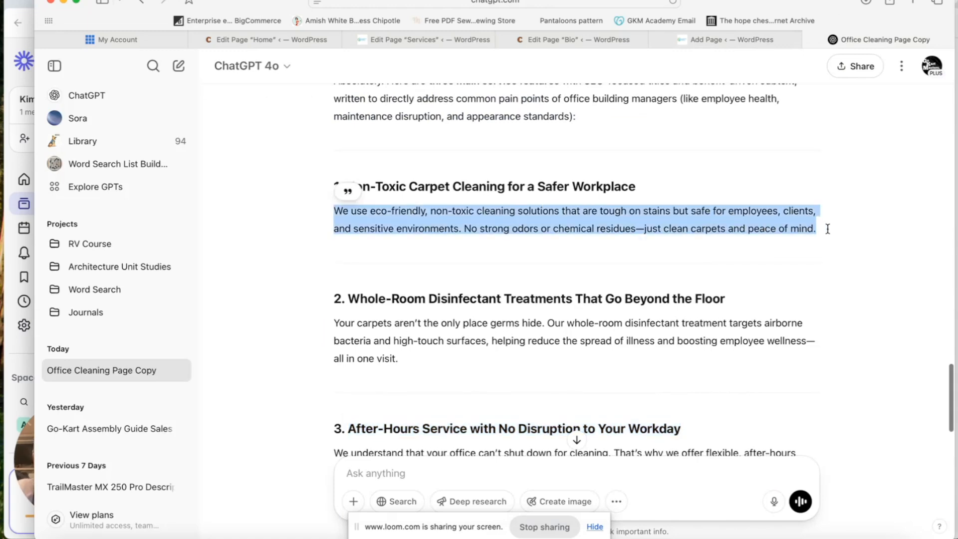
left_click(700, 40)
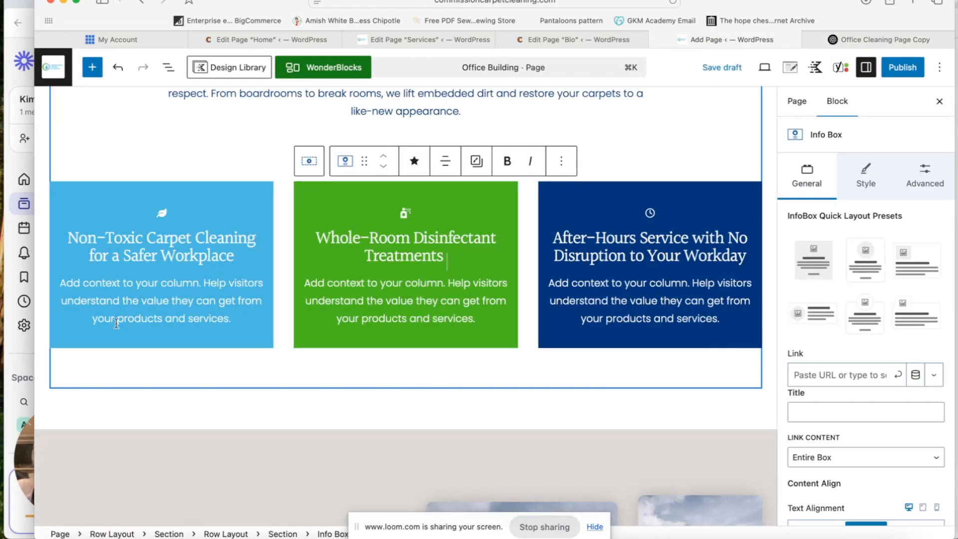
left_click_drag(60, 276, 232, 312)
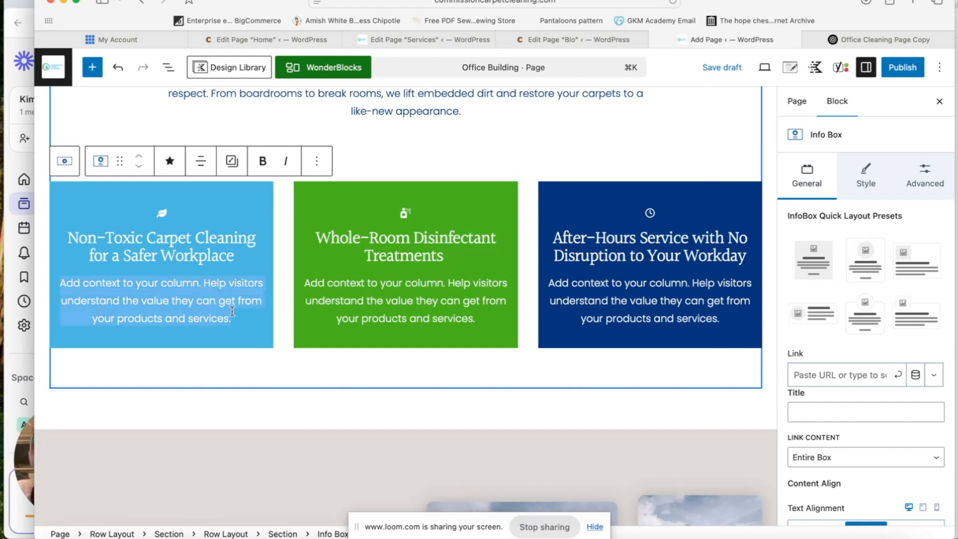
key("super+v")
scroll(232, 311, "down", 2)
Step: Replace the green box's placeholder paragraph with the whole-room disinfectant description
left_click(838, 41)
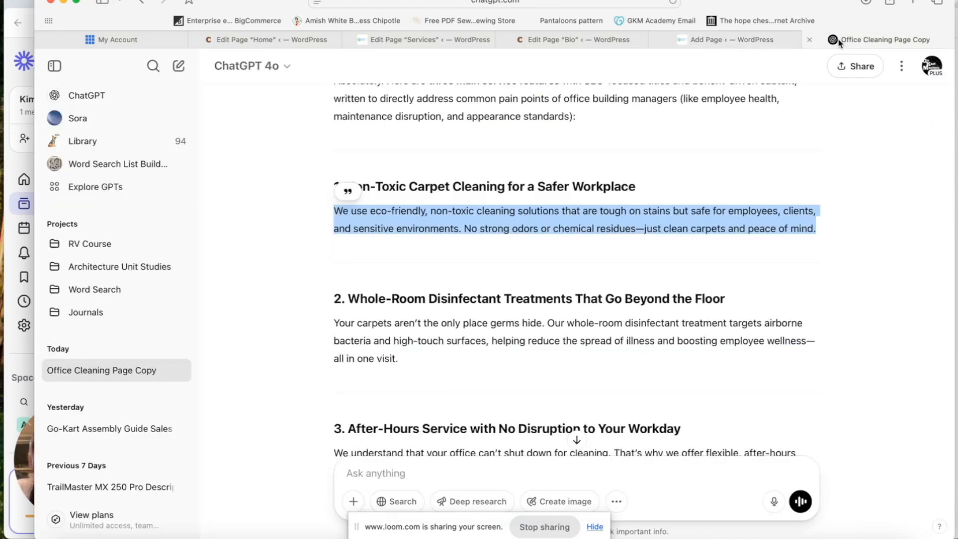
left_click_drag(330, 323, 405, 355)
key("super+c")
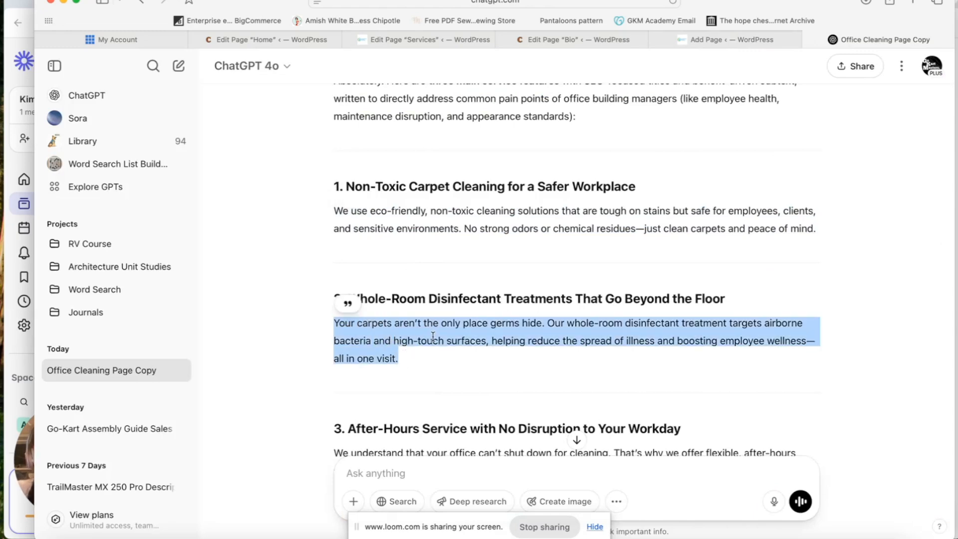
left_click(724, 39)
left_click_drag(307, 191, 476, 231)
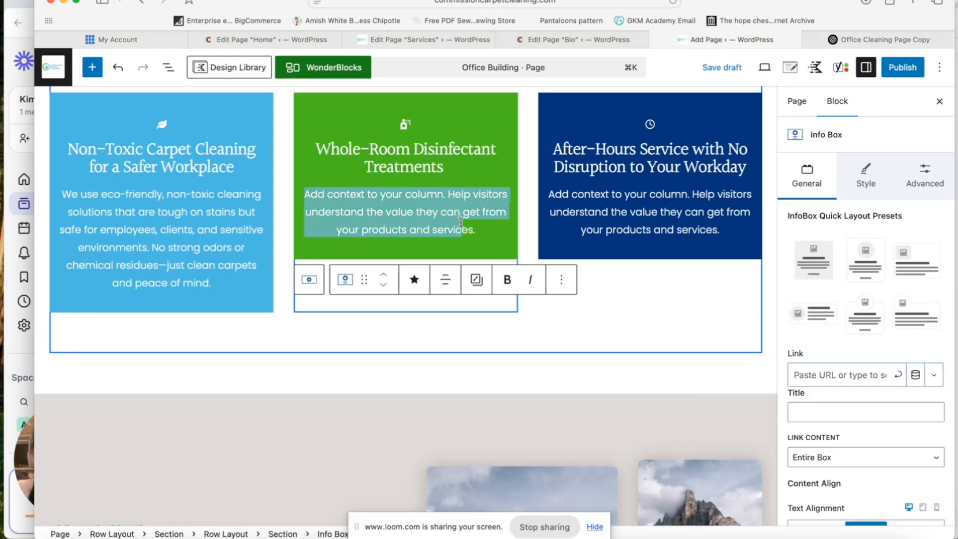
key("super+v")
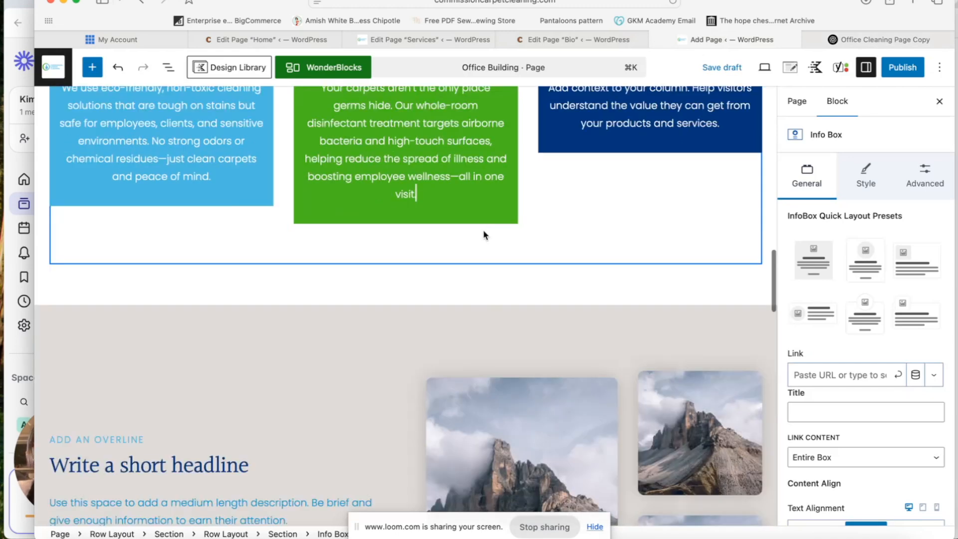
Step: Replace the dark-blue box's placeholder paragraph with the after-hours service copy
left_click(879, 39)
scroll(458, 412, "down", 2)
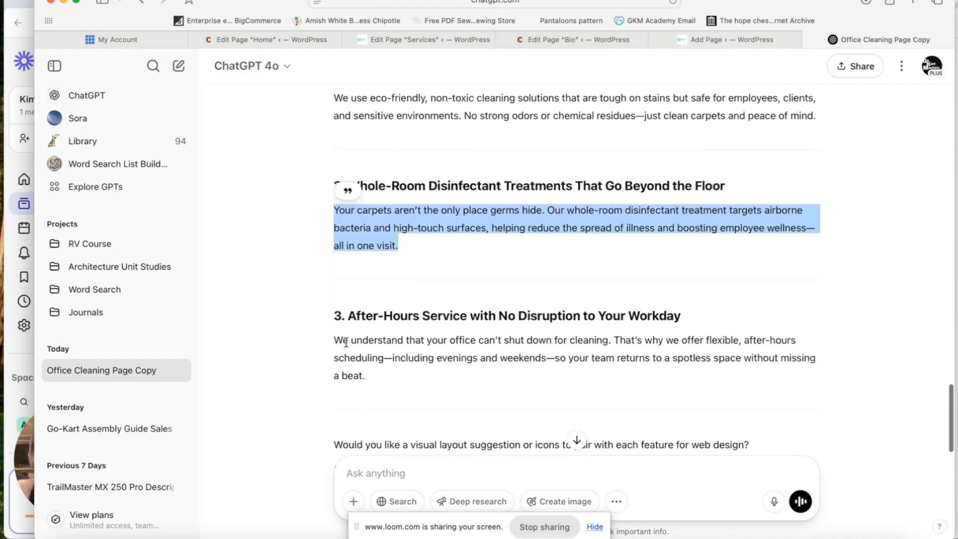
left_click_drag(334, 339, 366, 375)
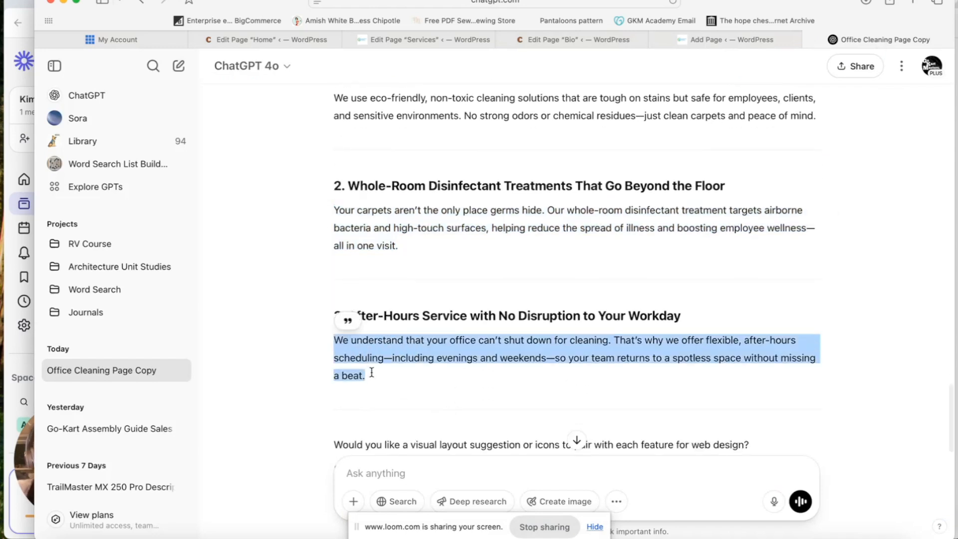
key("super+c")
left_click(732, 40)
scroll(583, 165, "up", 5)
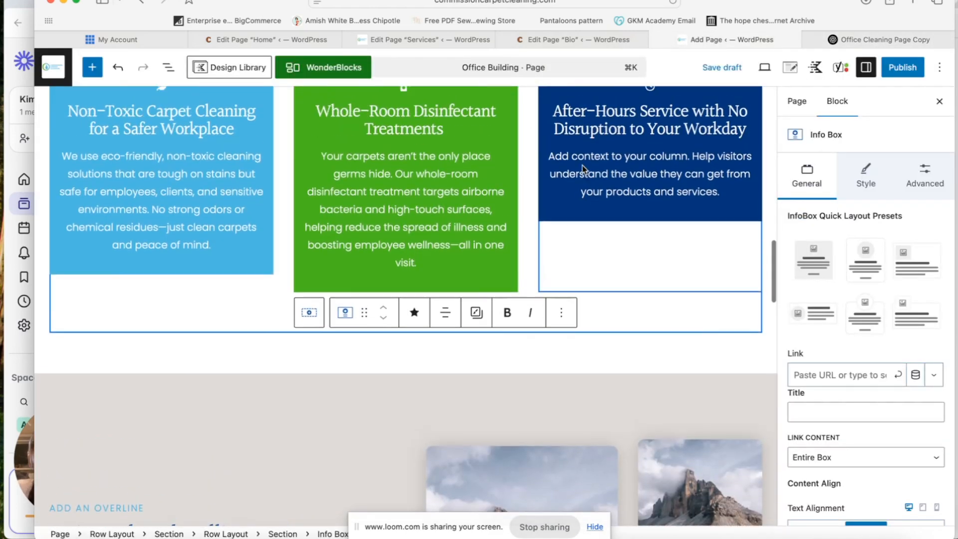
left_click_drag(549, 179, 725, 213)
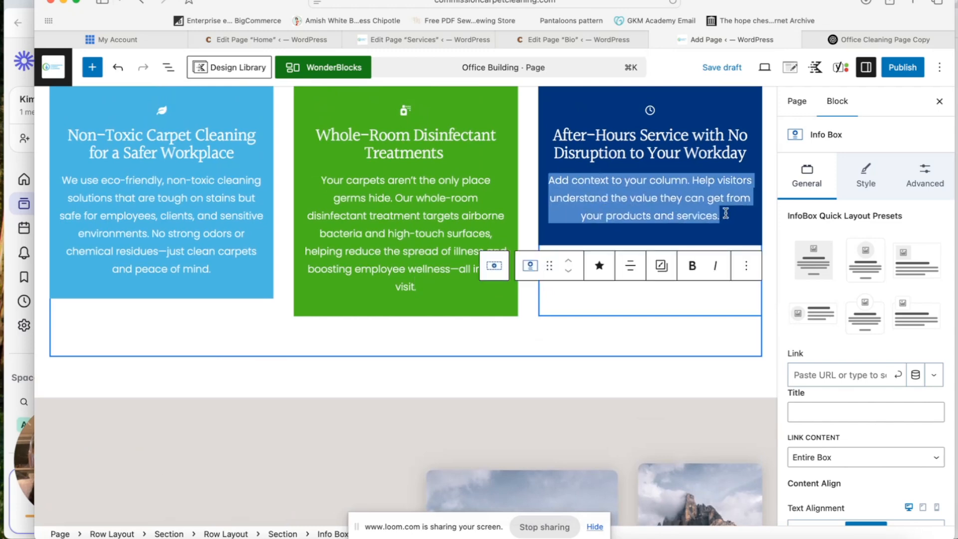
key("super+v")
Step: Delete 'and sensitive environments' from the light-blue box's description
scroll(332, 258, "up", 3)
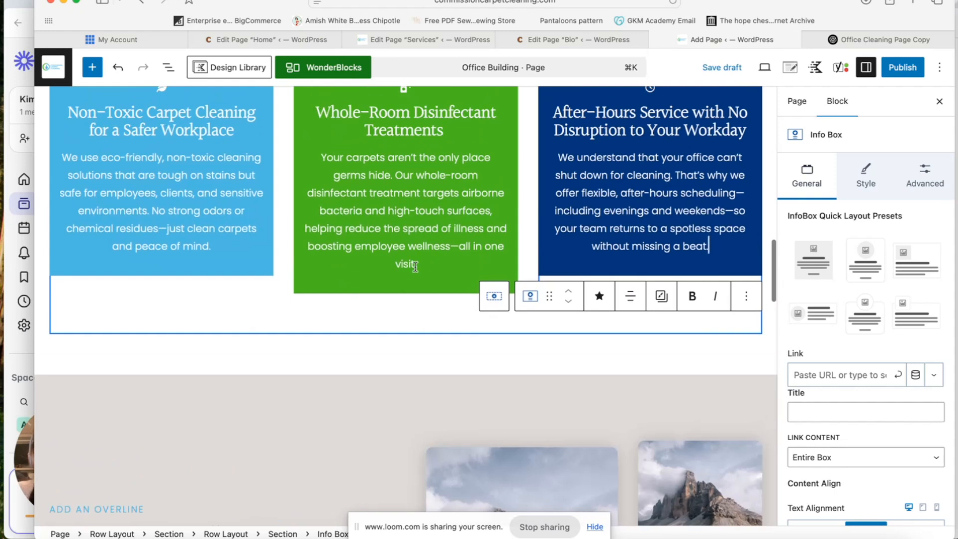
left_click(402, 313)
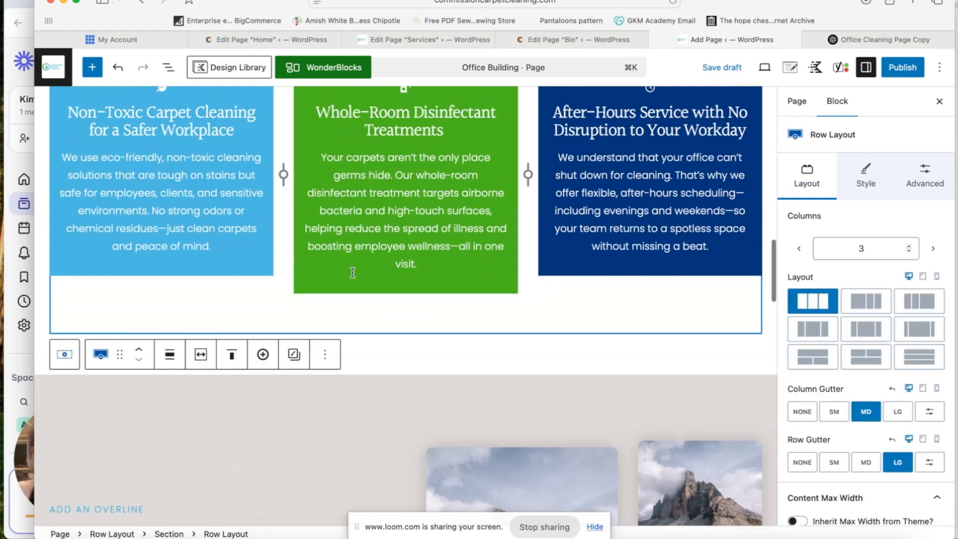
scroll(353, 272, "up", 2)
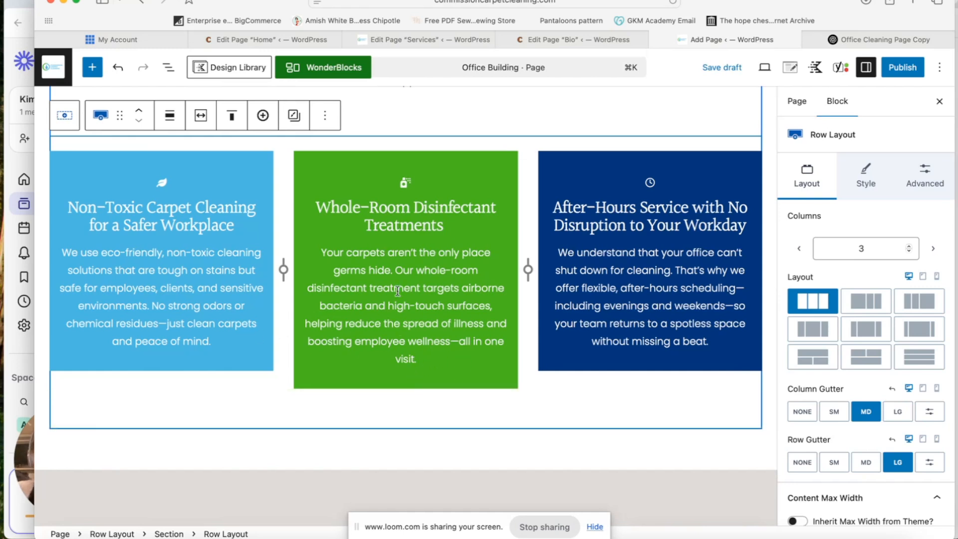
left_click(103, 230)
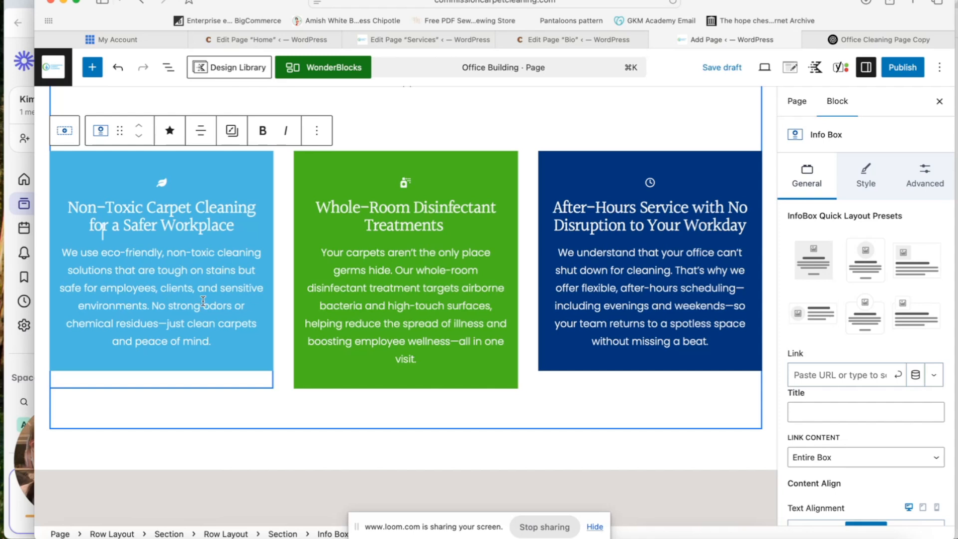
left_click_drag(198, 288, 146, 309)
key("BackSpace")
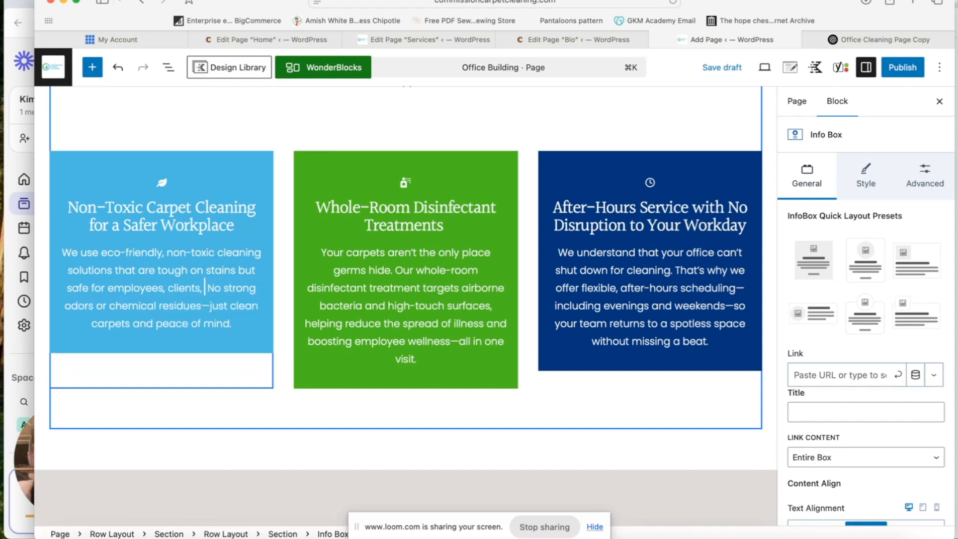
key("BackSpace")
key("BackSpace")
key("BackSpace")
key("BackSpace")
key("BackSpace")
key("BackSpace")
key("BackSpace")
key("BackSpace")
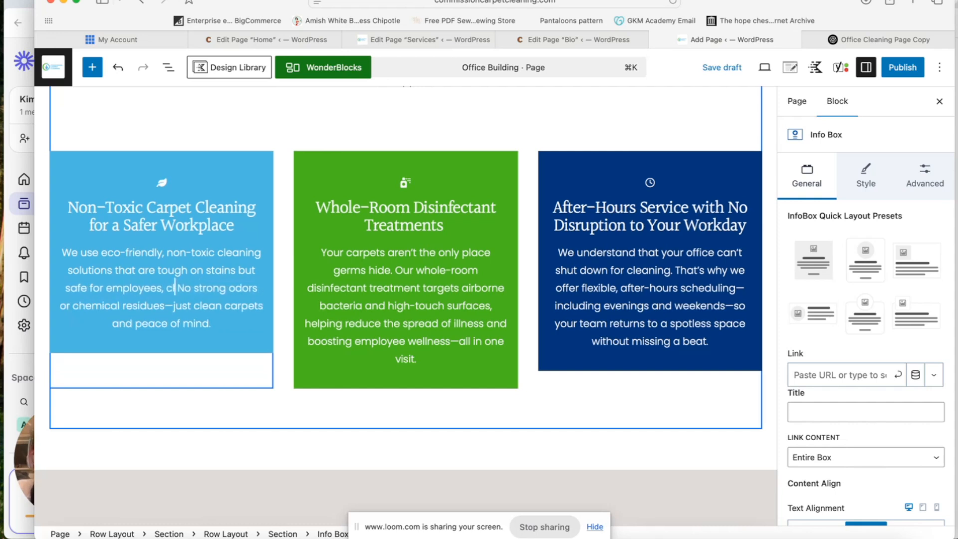
type("lients and")
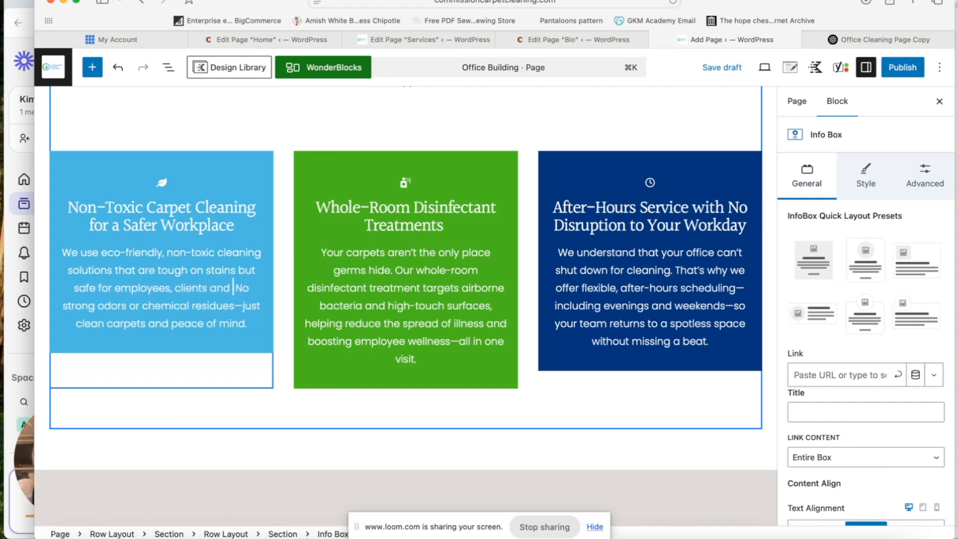
Step: End the light-blue box's sentence with 'clients, and visitors.' and remove 'No strong odors'
key("BackSpace")
key("BackSpace")
key("BackSpace")
type(", ")
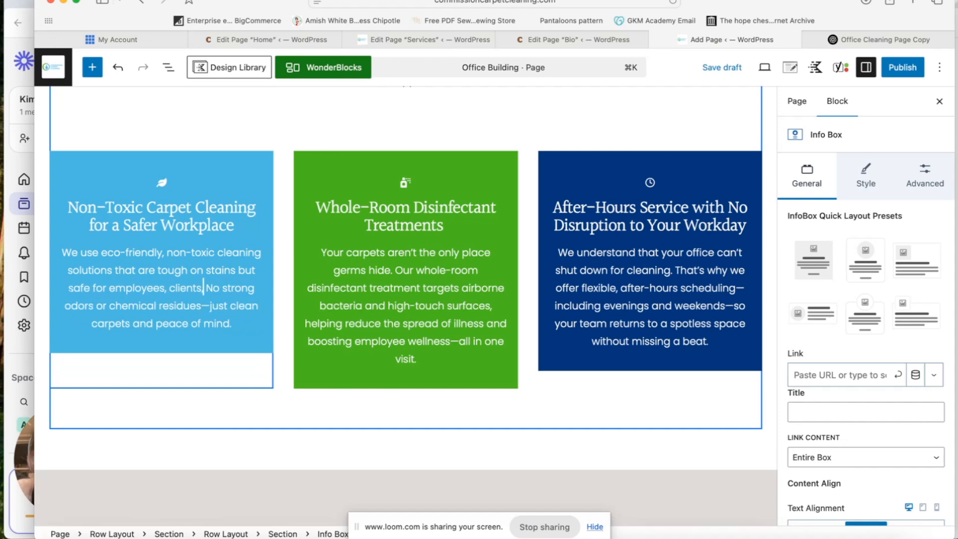
type("and visitors.")
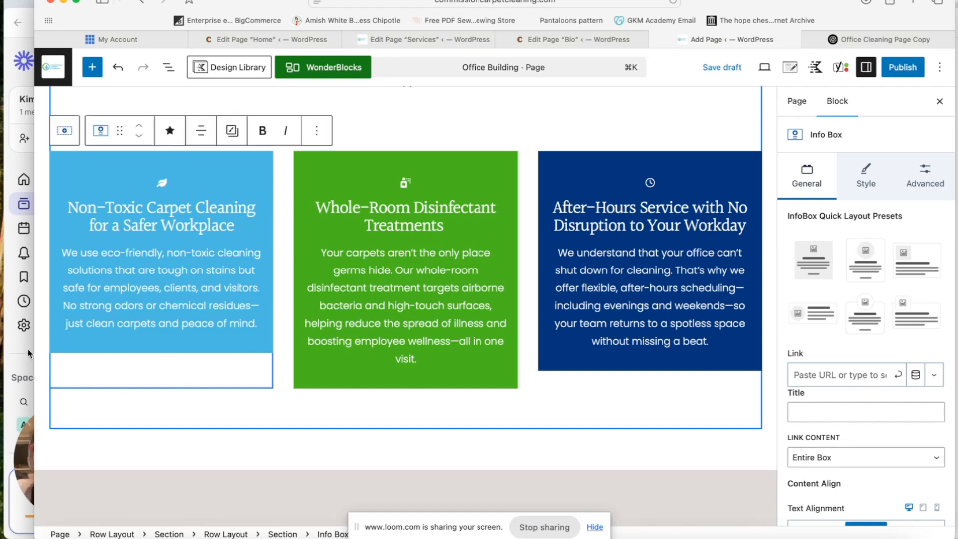
left_click(112, 307)
key("BackSpace")
key("BackSpace")
key("BackSpace")
key("BackSpace")
key("BackSpace")
key("BackSpace")
key("BackSpace")
key("BackSpace")
key("BackSpace")
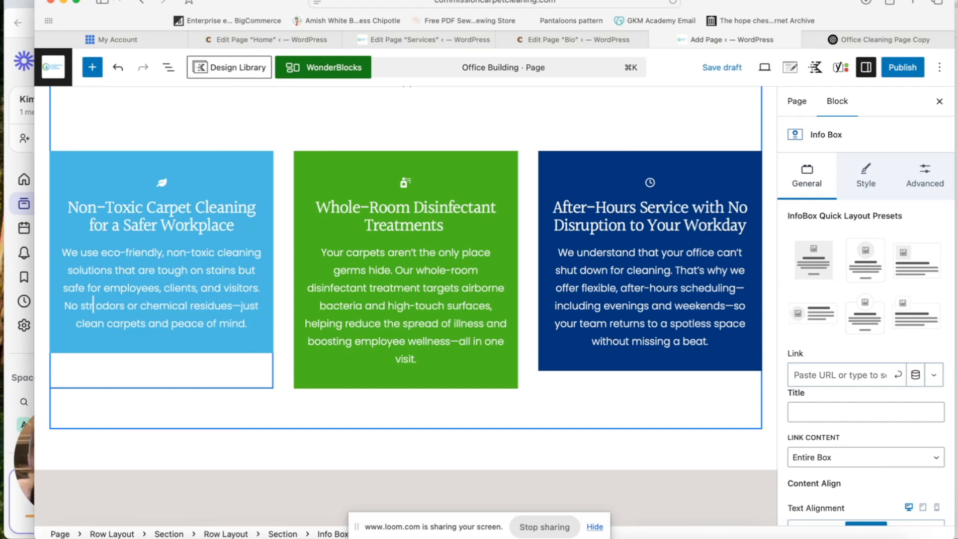
scroll(92, 325, "up", 1)
left_click(93, 324)
key("BackSpace")
key("BackSpace")
key("BackSpace")
key("BackSpace")
key("BackSpace")
key("BackSpace")
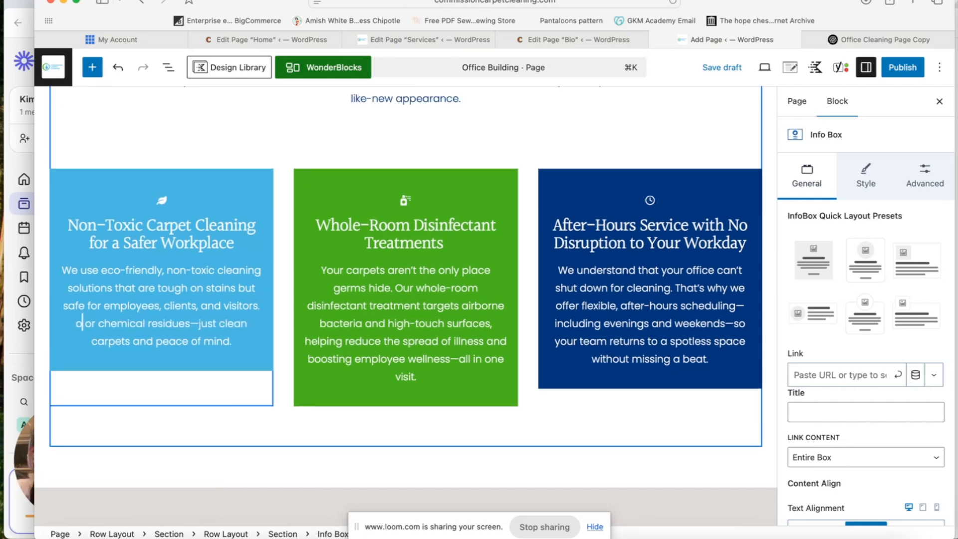
Step: Add 'Fresh scent with no chemical residues—giving you' to complete the light-blue box copy
type("Fresh scent")
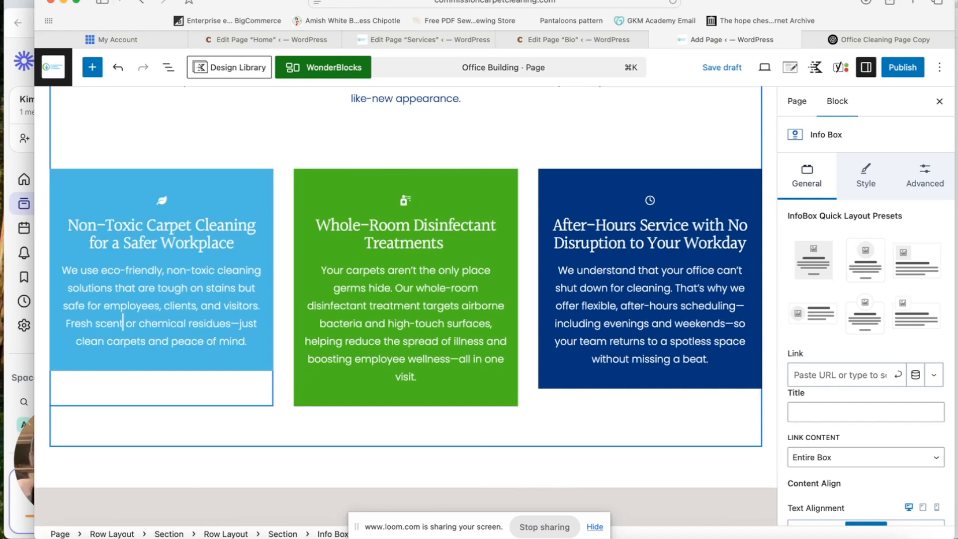
key("BackSpace")
key("BackSpace")
key("BackSpace")
type("with no chemical residues—")
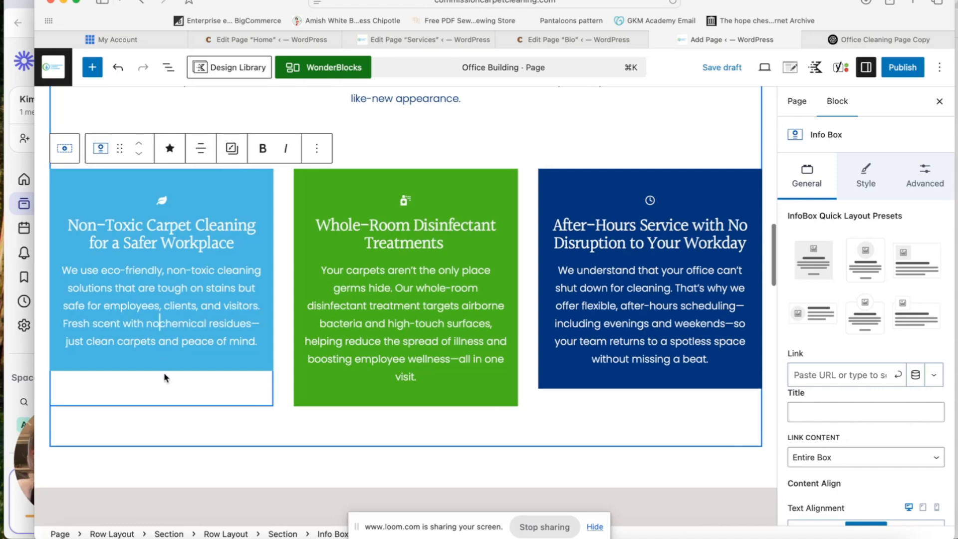
type("giving you")
left_click(187, 359)
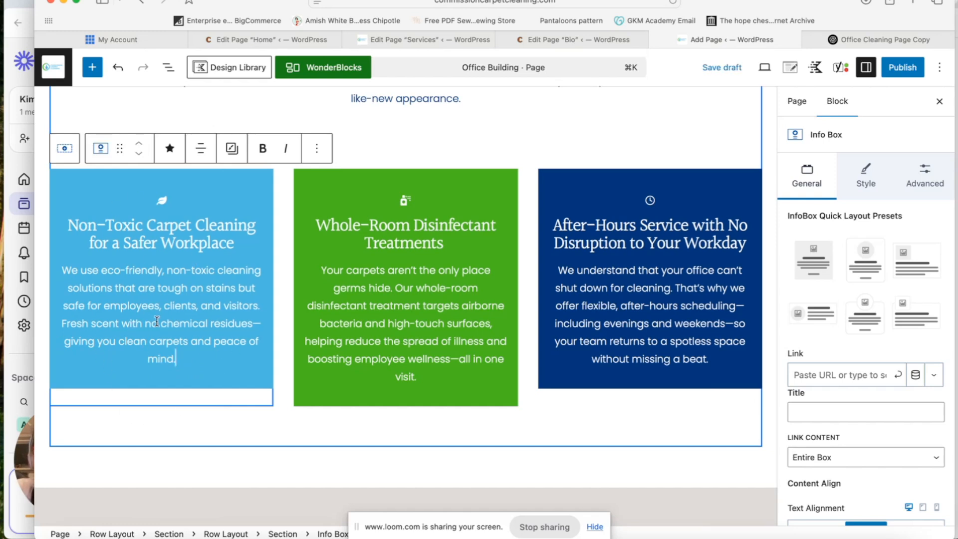
scroll(280, 371, "up", 1)
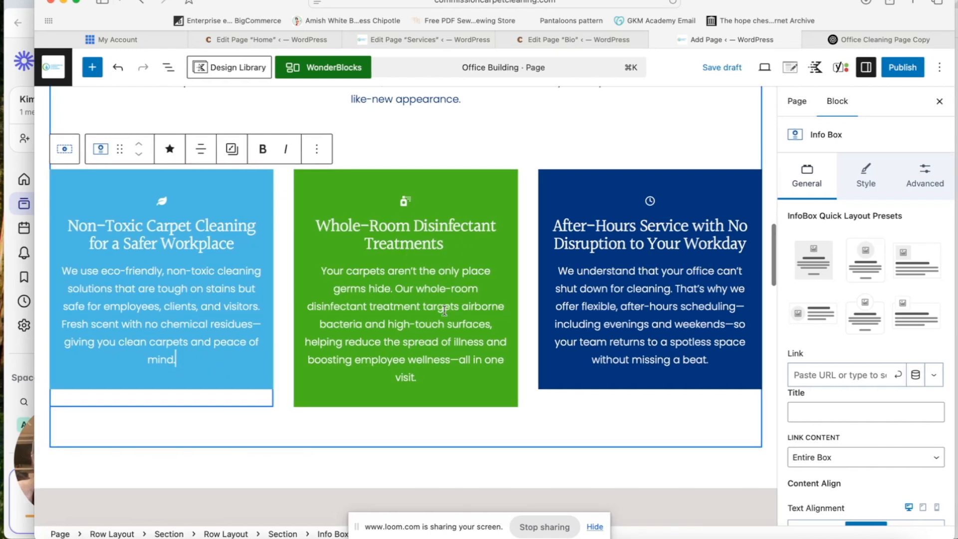
scroll(402, 316, "down", 1)
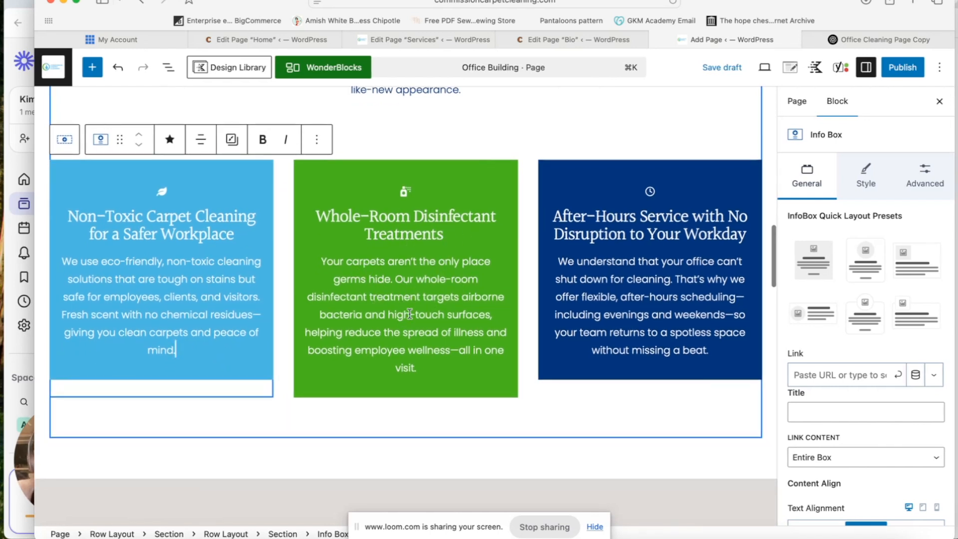
scroll(410, 314, "down", 1)
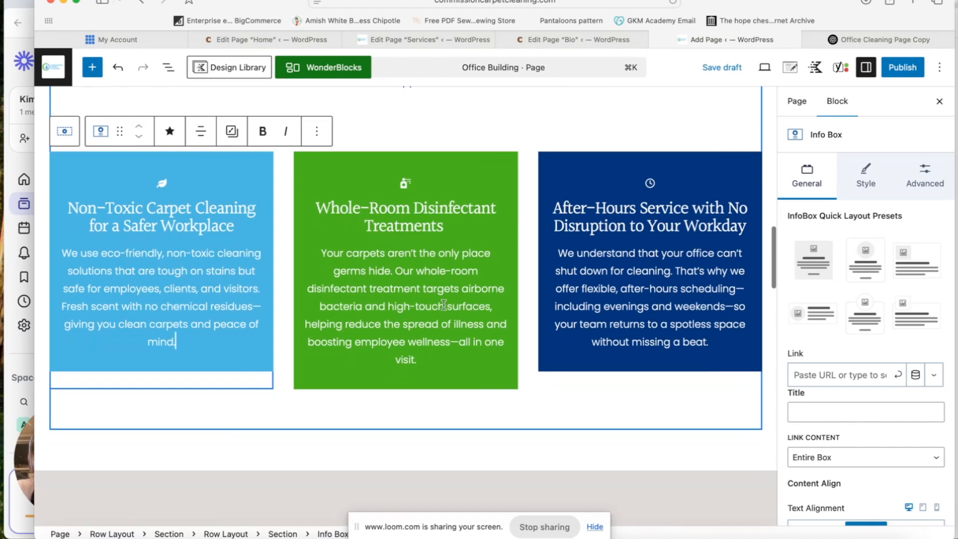
scroll(465, 337, "down", 3)
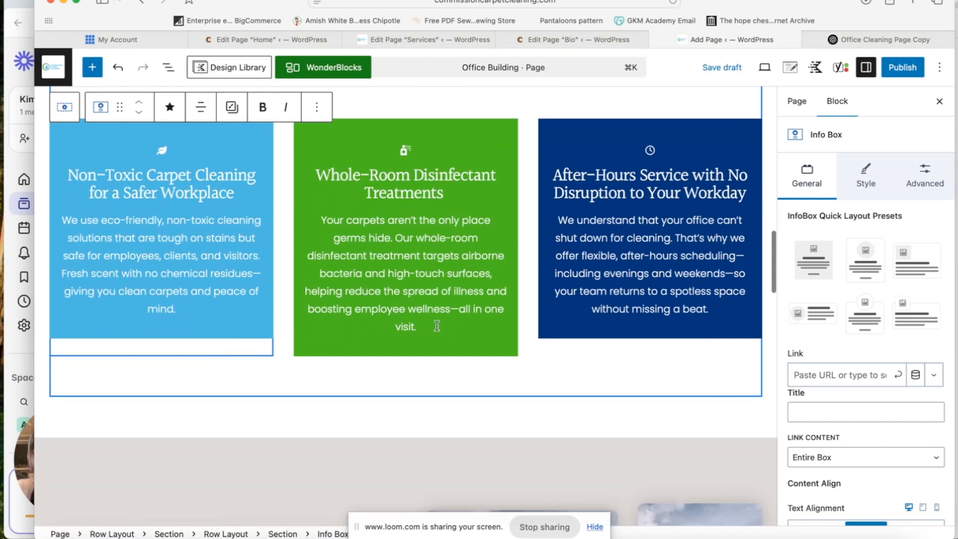
scroll(446, 325, "down", 3)
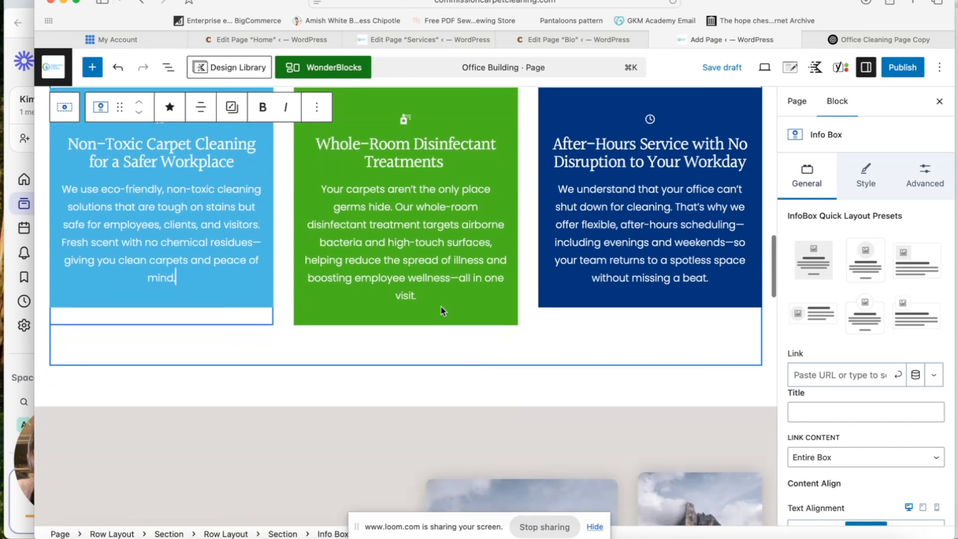
scroll(443, 310, "up", 1)
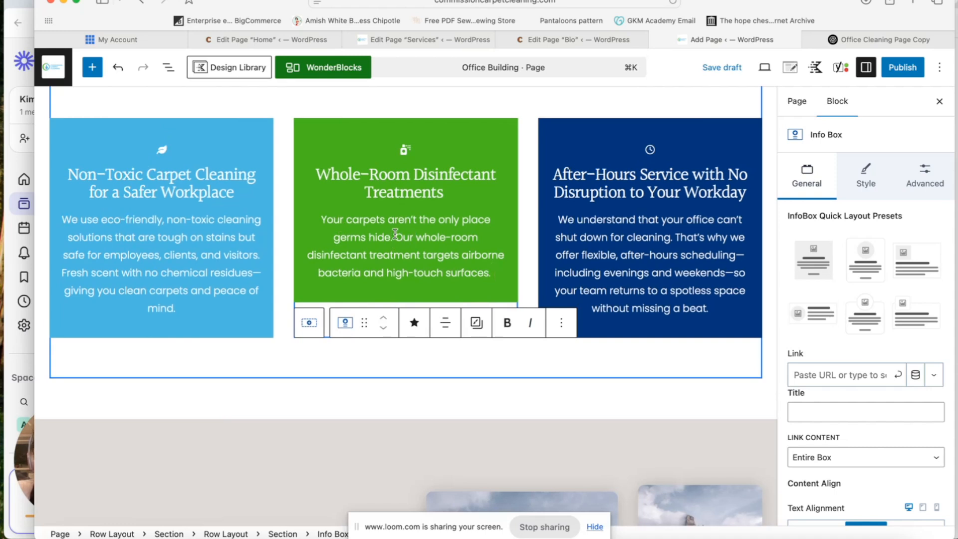
type("Clean air goes hand-")
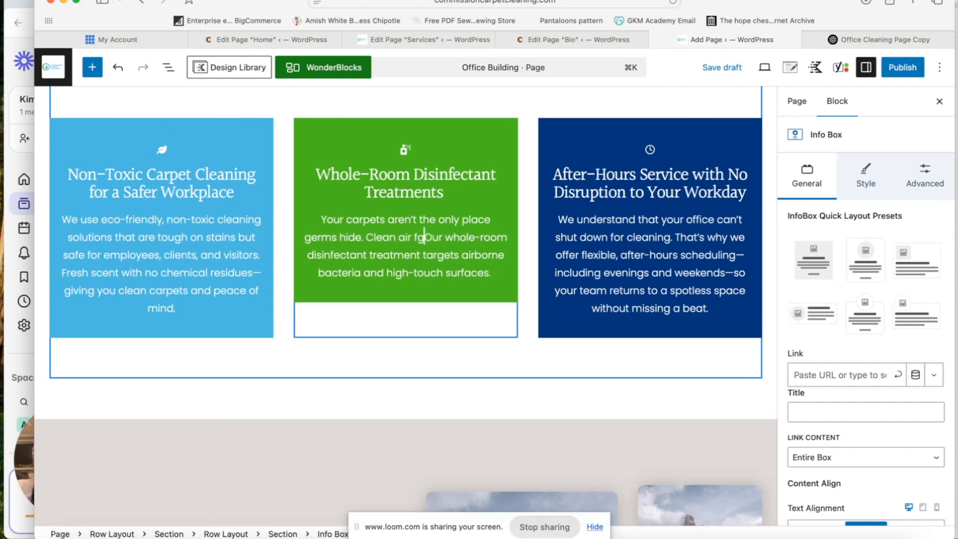
type("in-hand with o")
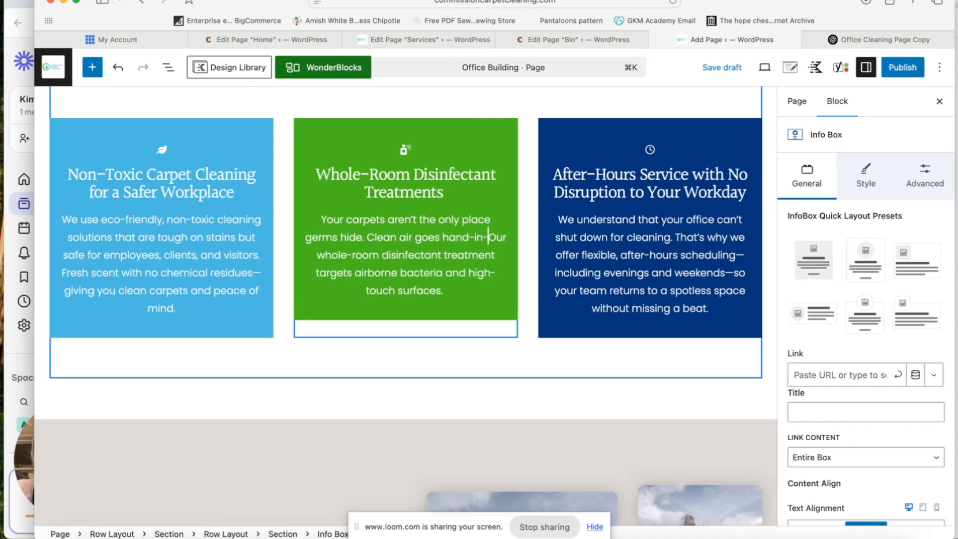
scroll(404, 313, "down", 1)
type("lean carpets.")
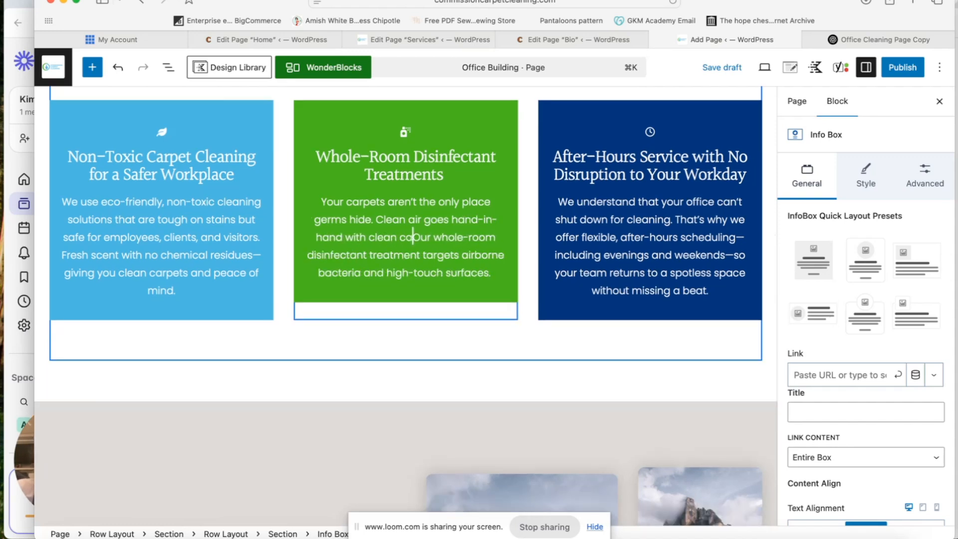
scroll(619, 227, "down", 1)
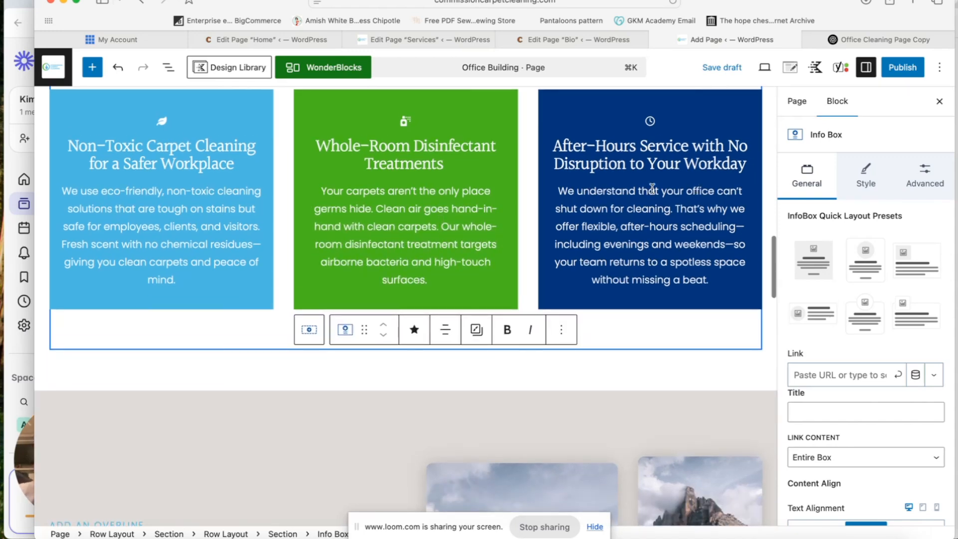
scroll(632, 231, "down", 1)
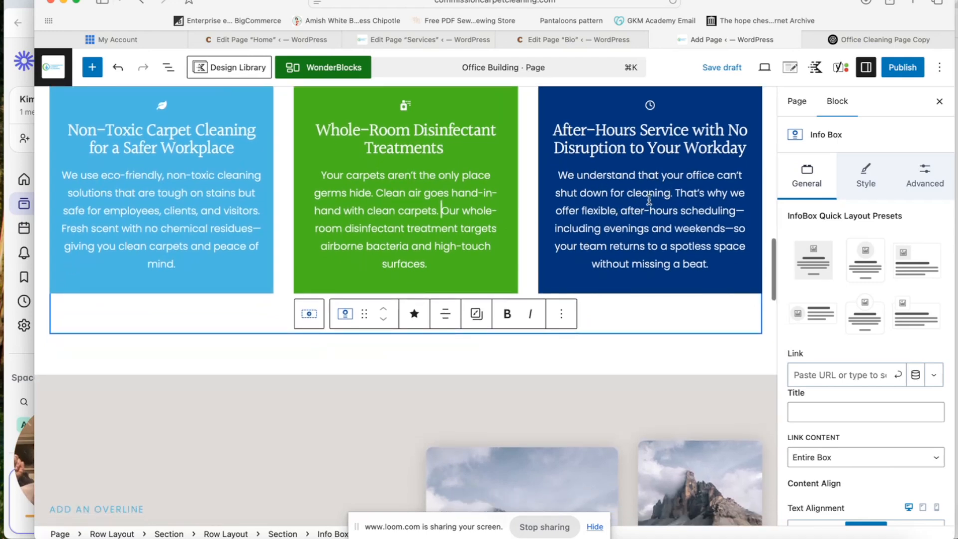
scroll(709, 215, "down", 2)
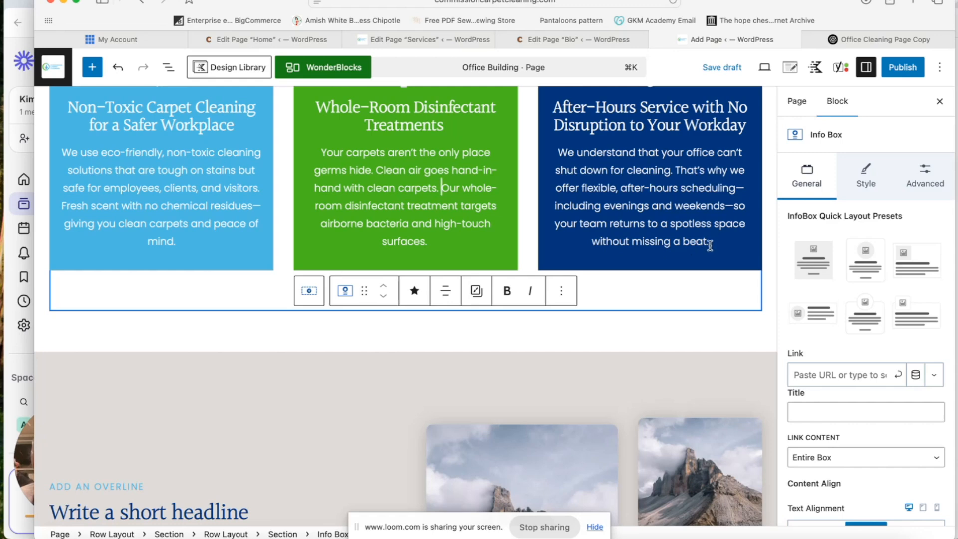
scroll(654, 176, "down", 2)
scroll(654, 175, "up", 10)
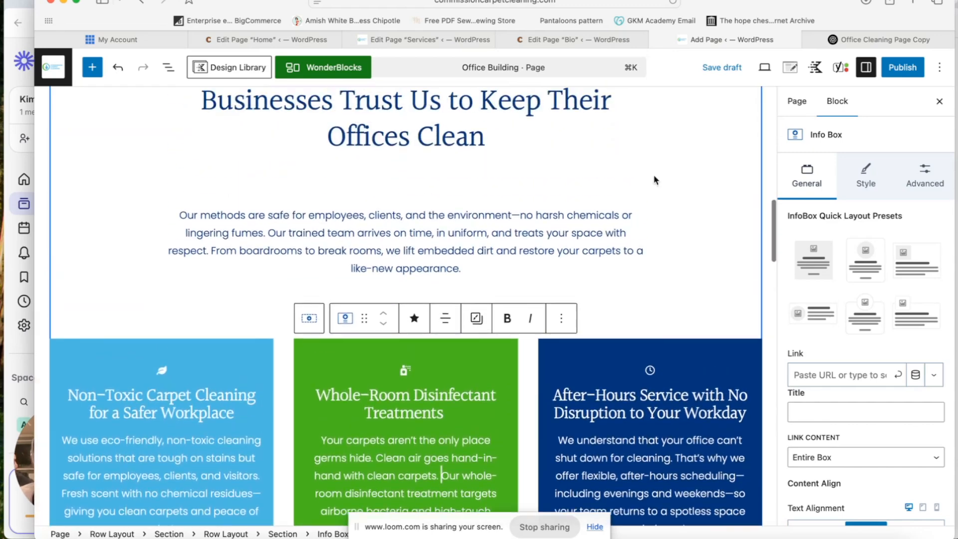
scroll(654, 175, "down", 7)
scroll(654, 175, "down", 5)
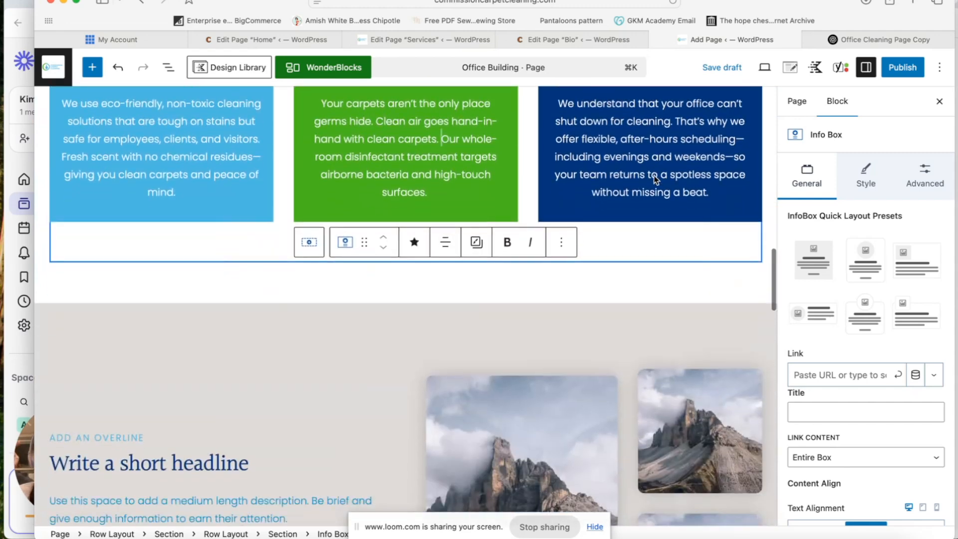
left_click(583, 210)
Step: Delete the placeholder headline-and-images row below the info boxes
scroll(583, 210, "up", 4)
scroll(583, 210, "up", 2)
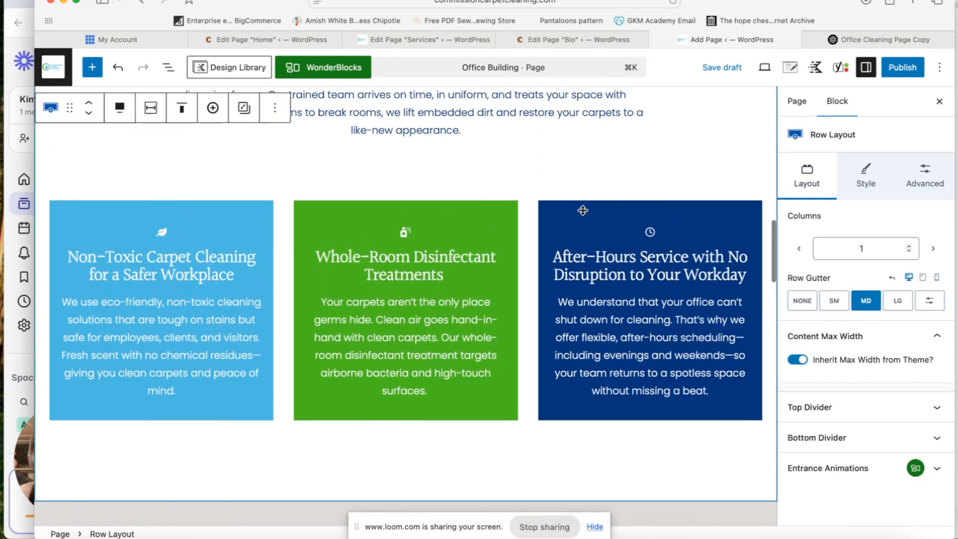
scroll(522, 358, "down", 7)
scroll(115, 298, "up", 2)
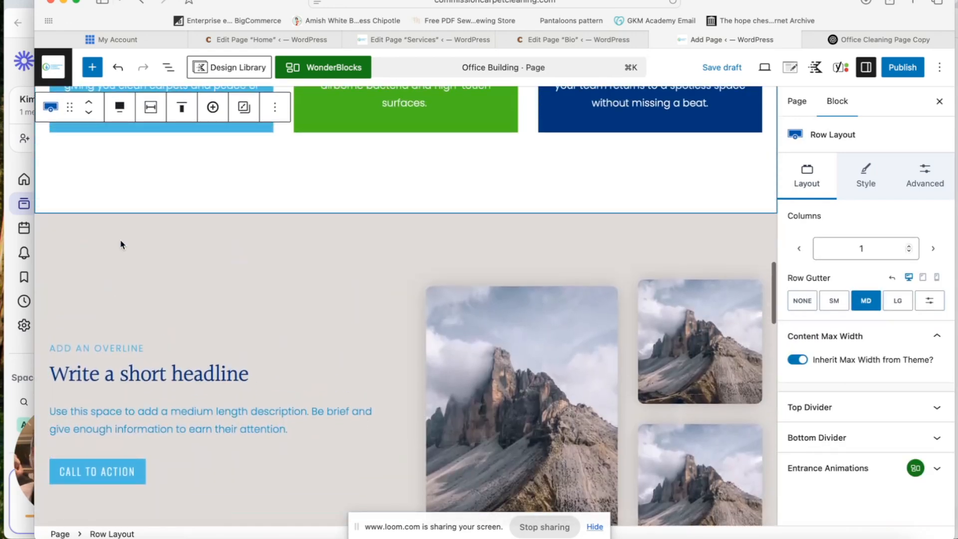
left_click(119, 239)
left_click(275, 195)
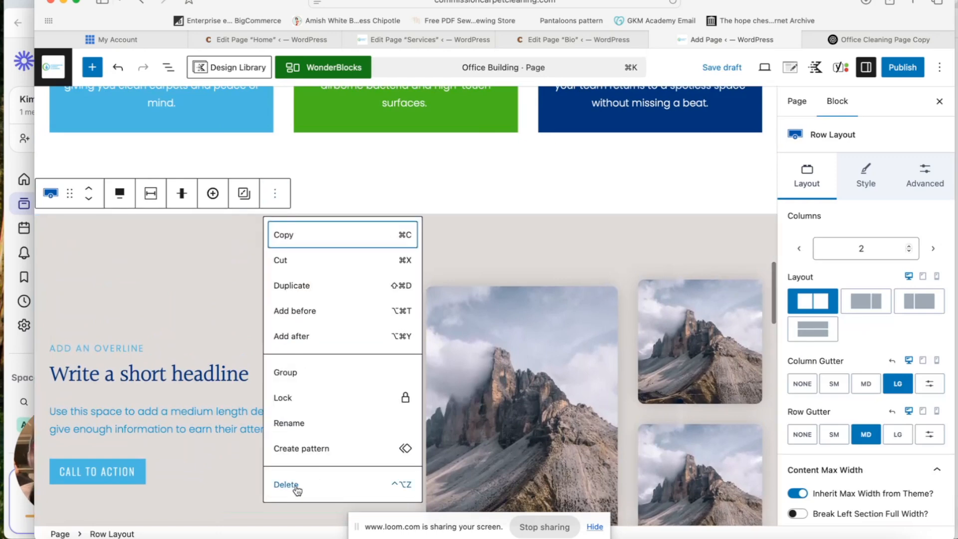
left_click(292, 484)
Step: Delete the placeholder testimonials section
scroll(317, 292, "down", 10)
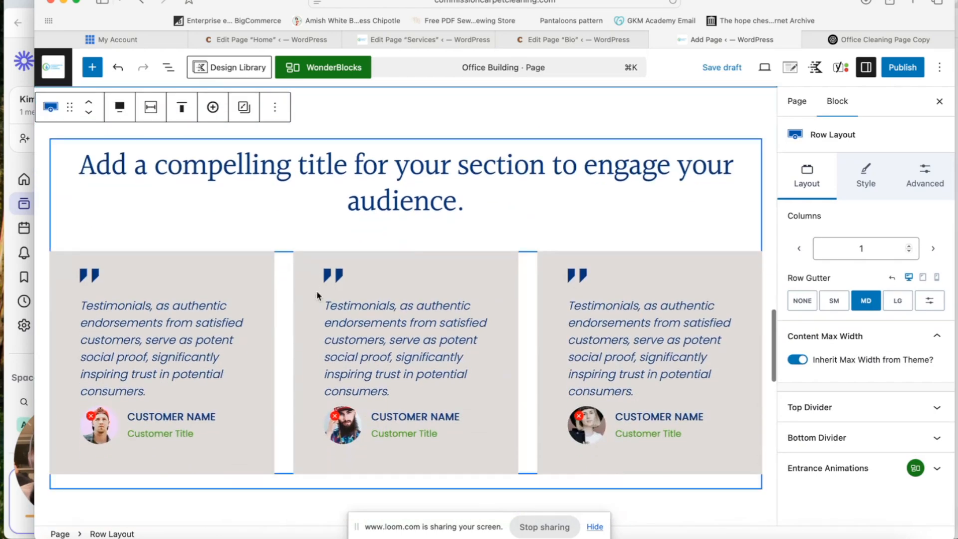
scroll(209, 273, "up", 3)
left_click(110, 339)
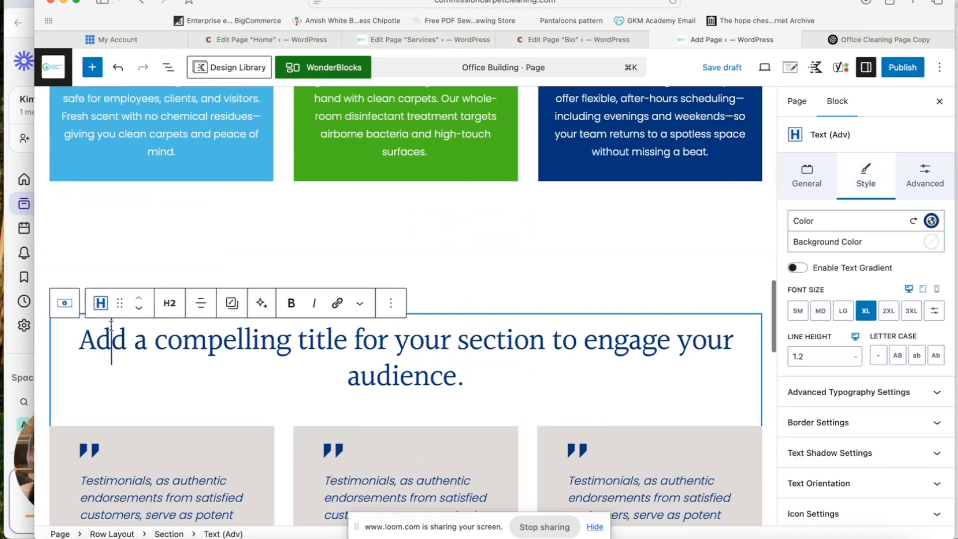
left_click(66, 305)
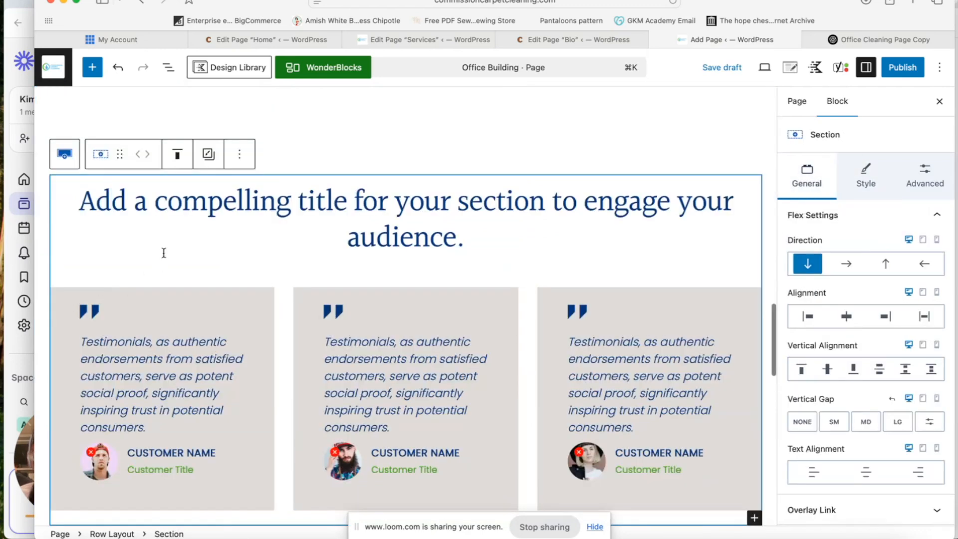
left_click(239, 156)
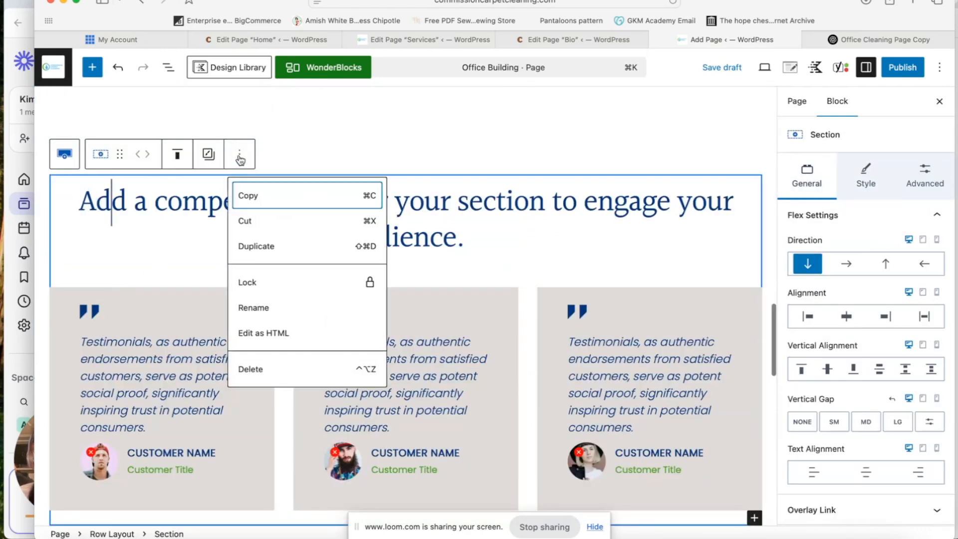
left_click(252, 368)
Step: Delete the leftover empty row above the team cards
scroll(273, 348, "down", 10)
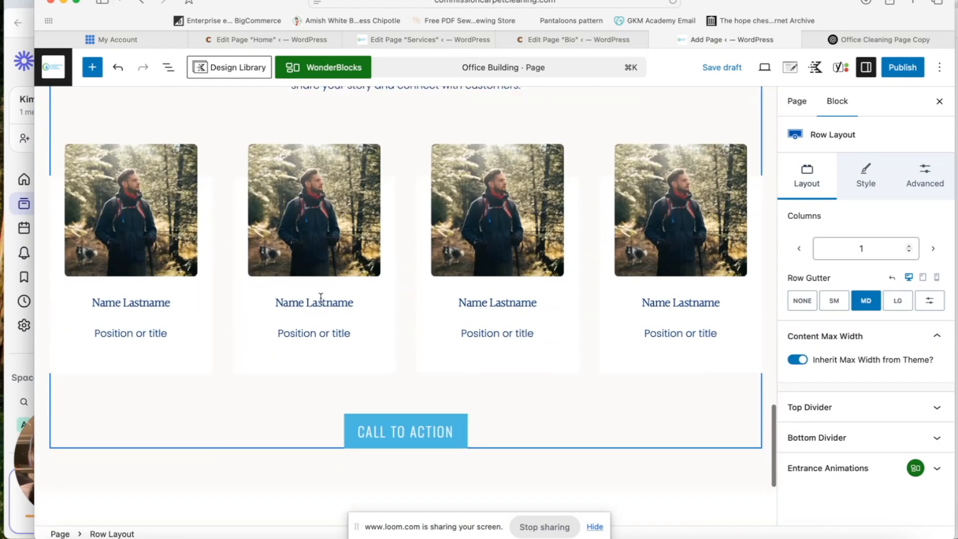
scroll(321, 298, "up", 6)
left_click(50, 135)
left_click(274, 135)
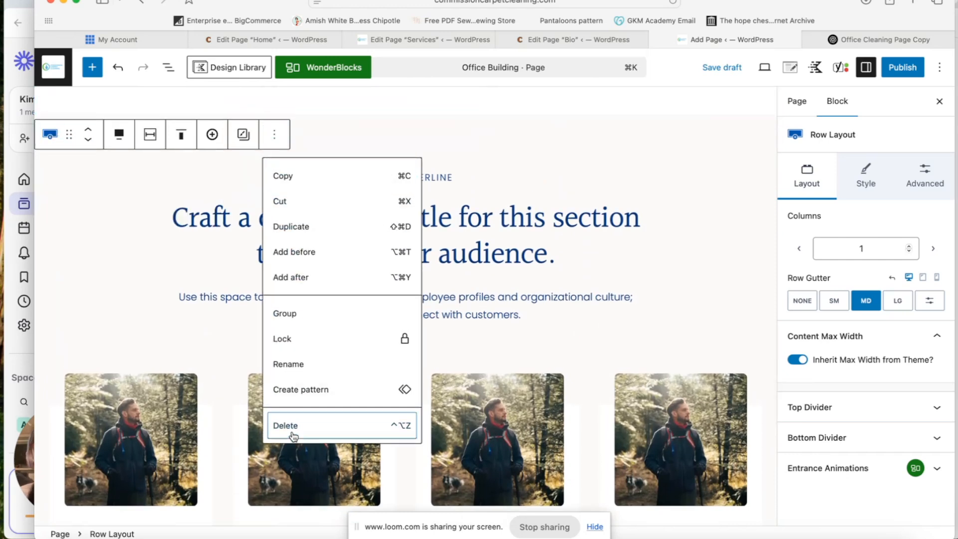
left_click(293, 426)
Step: Delete the placeholder team-profile section
scroll(293, 435, "down", 10)
scroll(294, 435, "up", 8)
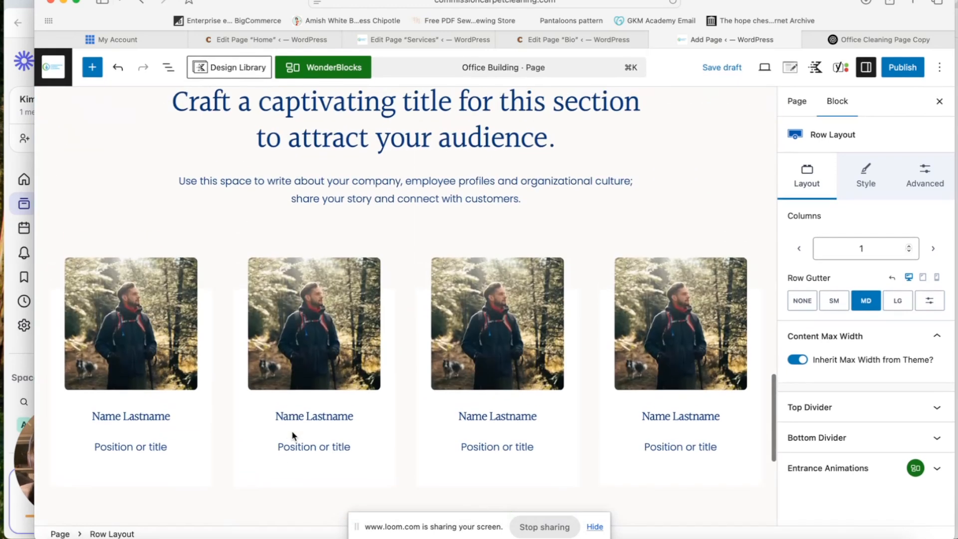
left_click(216, 345)
scroll(216, 345, "up", 7)
left_click(214, 417)
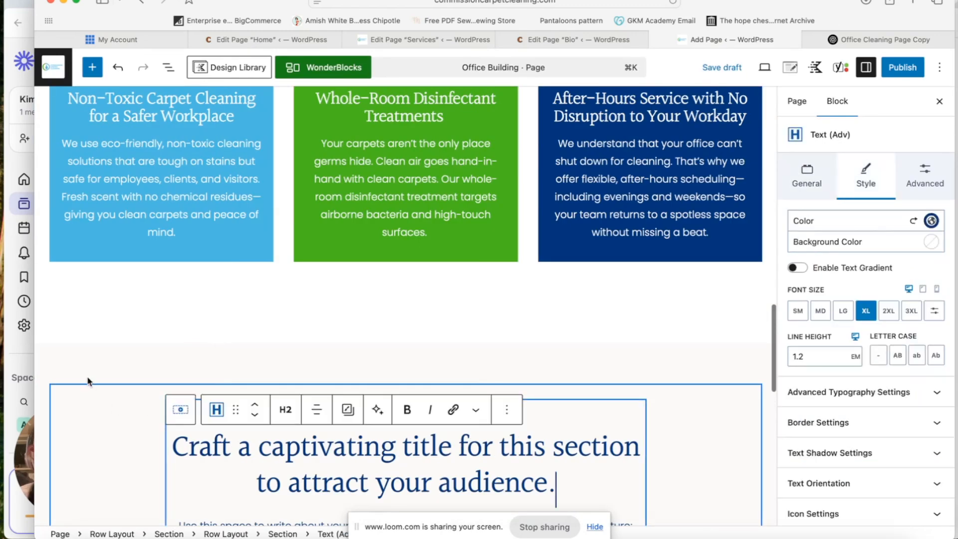
left_click(507, 409)
left_click(526, 377)
scroll(136, 297, "down", 3)
left_click(135, 297)
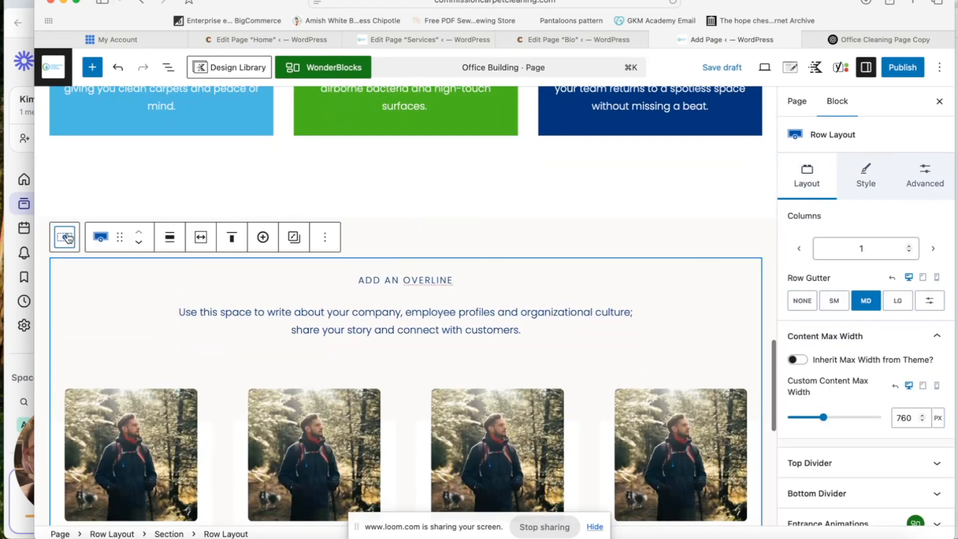
left_click(64, 236)
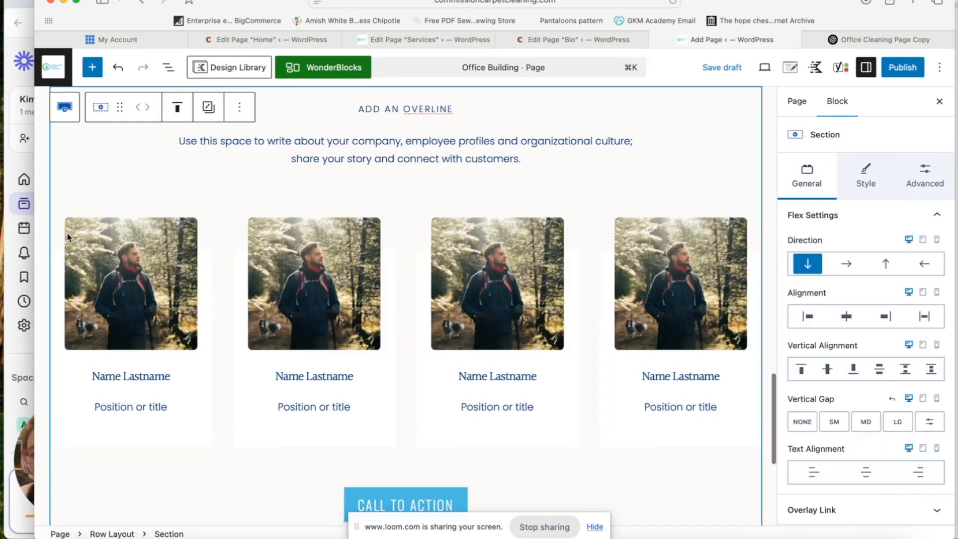
left_click(239, 107)
left_click(269, 321)
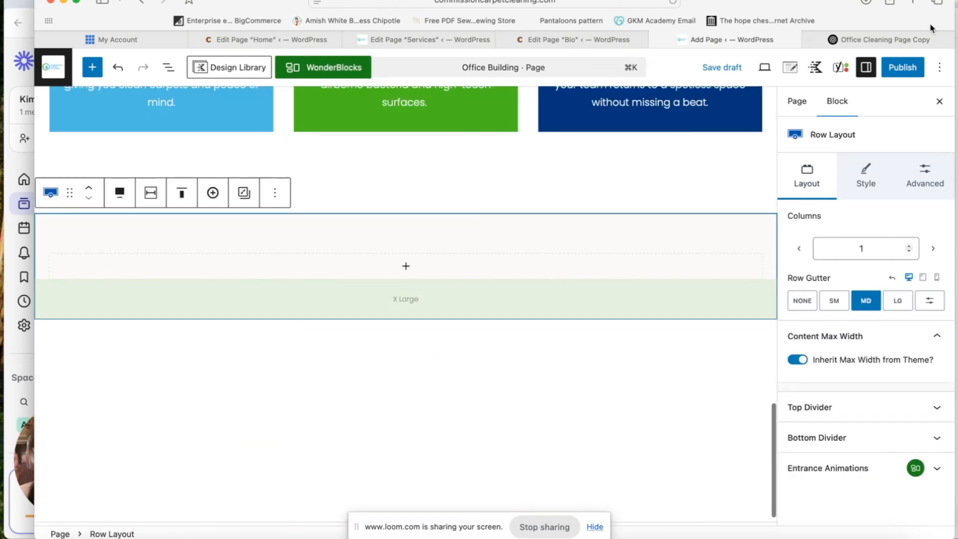
Step: Close the Bio, Services and Home page editors, keeping only Office Building open
left_click(601, 40)
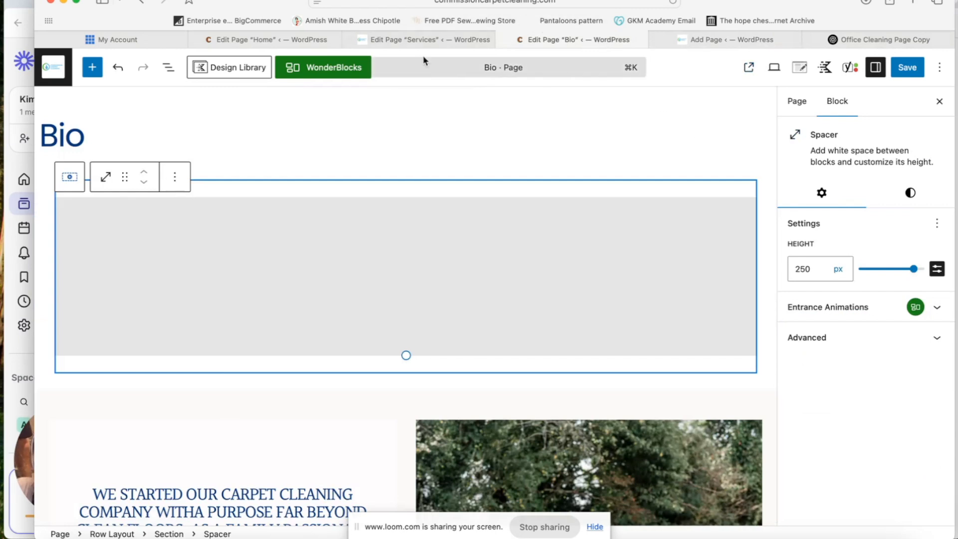
left_click(505, 39)
left_click(471, 42)
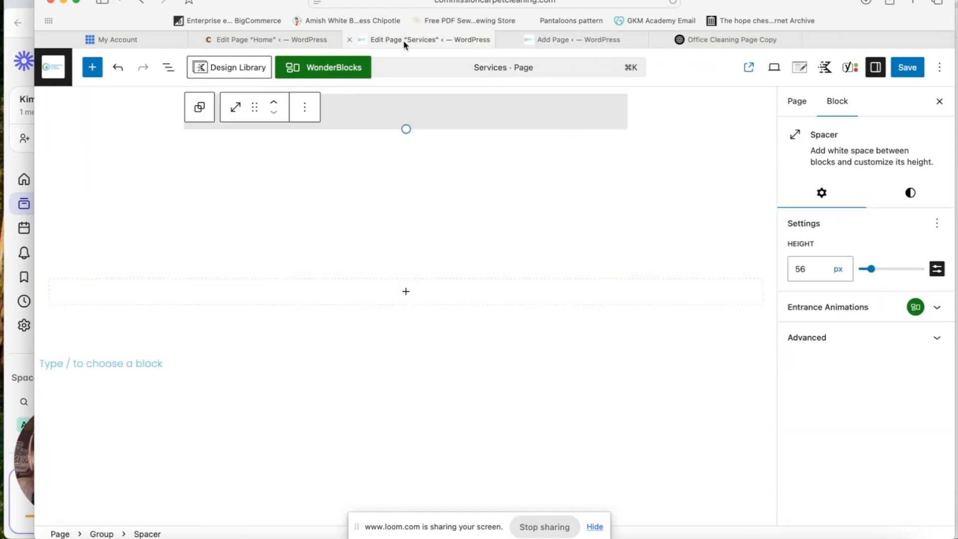
left_click(349, 40)
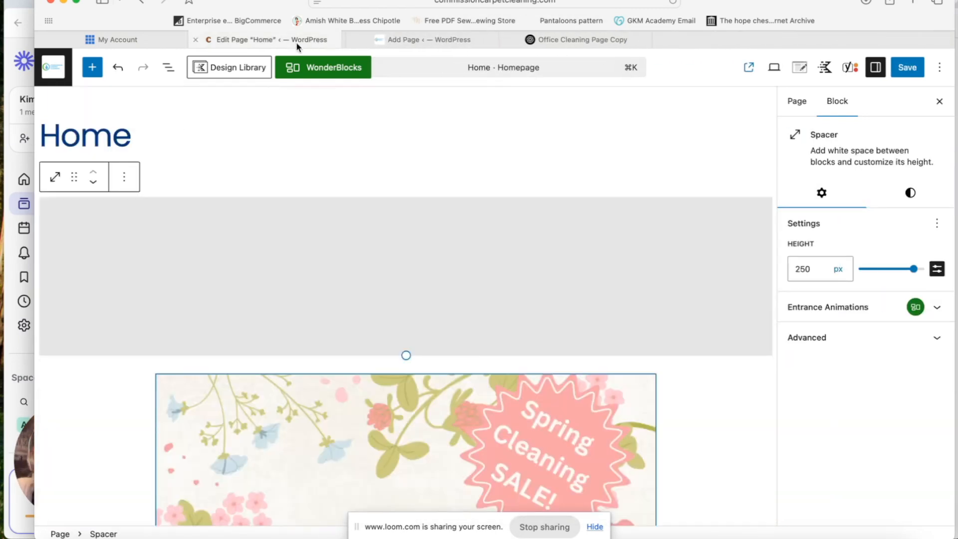
left_click(198, 42)
left_click(499, 39)
Step: Publish the Office Building page and go back to the Pages list
left_click(907, 67)
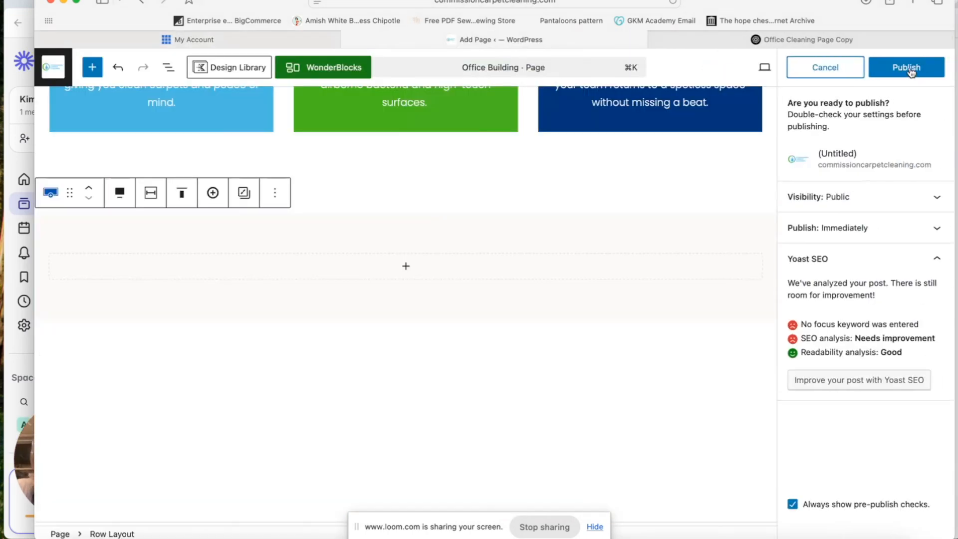
left_click(911, 71)
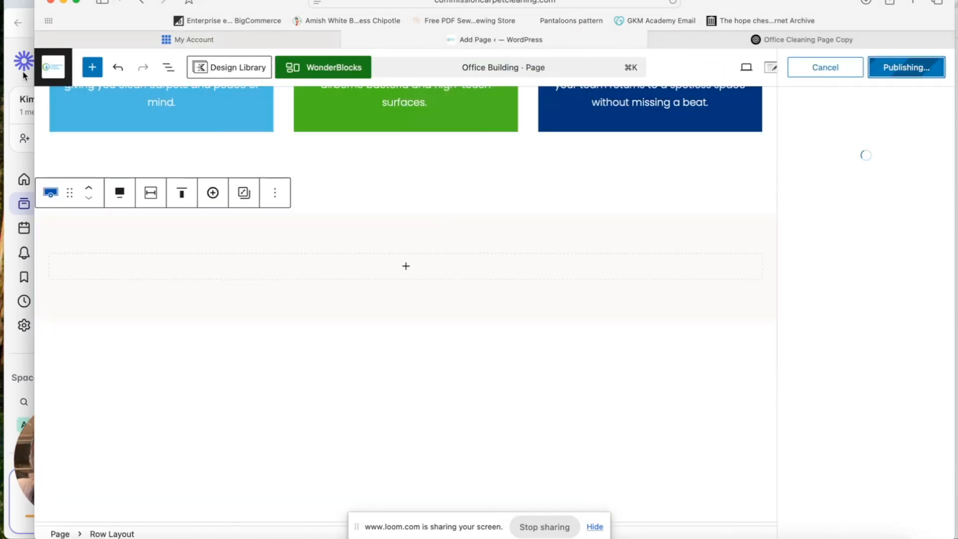
left_click(52, 73)
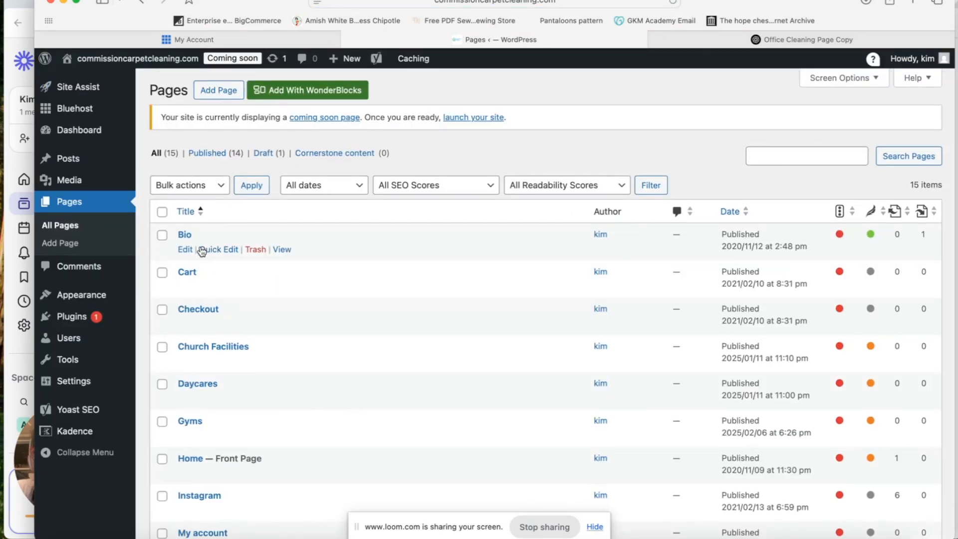
Step: Open Church Facilities in the editor and scroll through its Church Carpets hero and six feature boxes
scroll(217, 240, "down", 5)
left_click(203, 190)
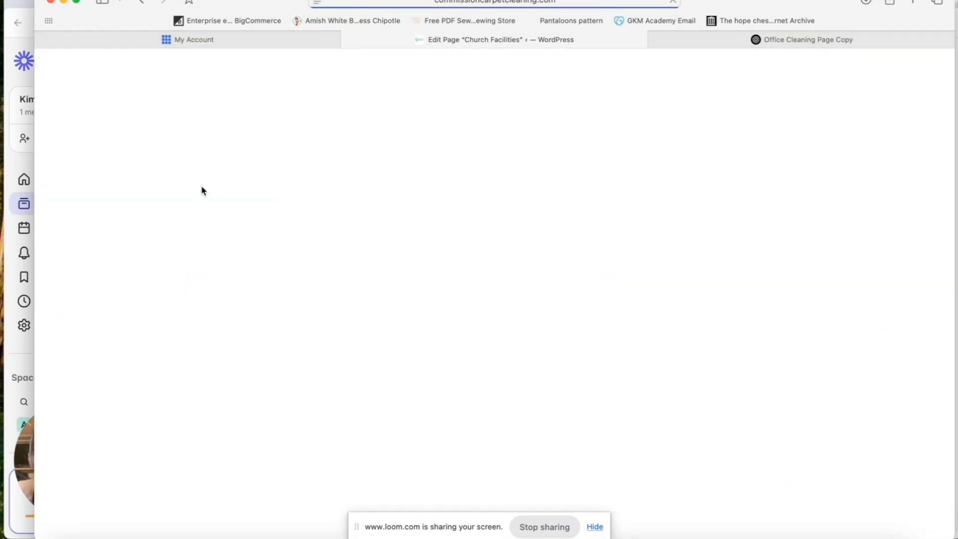
scroll(398, 306, "down", 3)
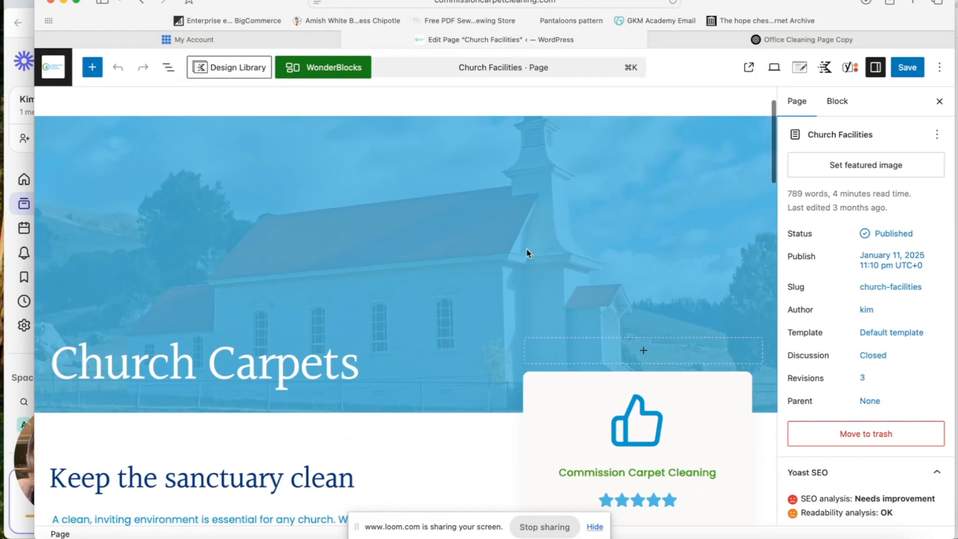
scroll(388, 324, "down", 8)
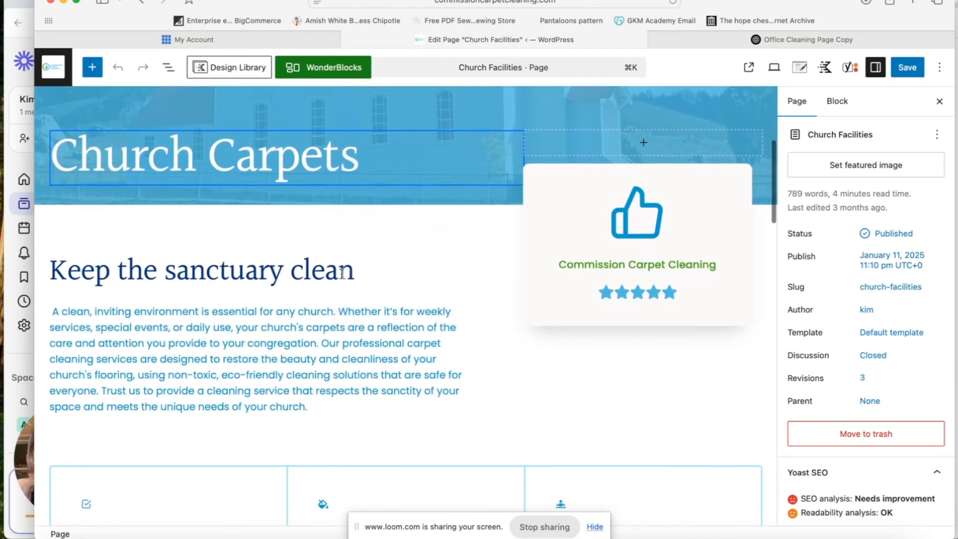
scroll(342, 273, "up", 6)
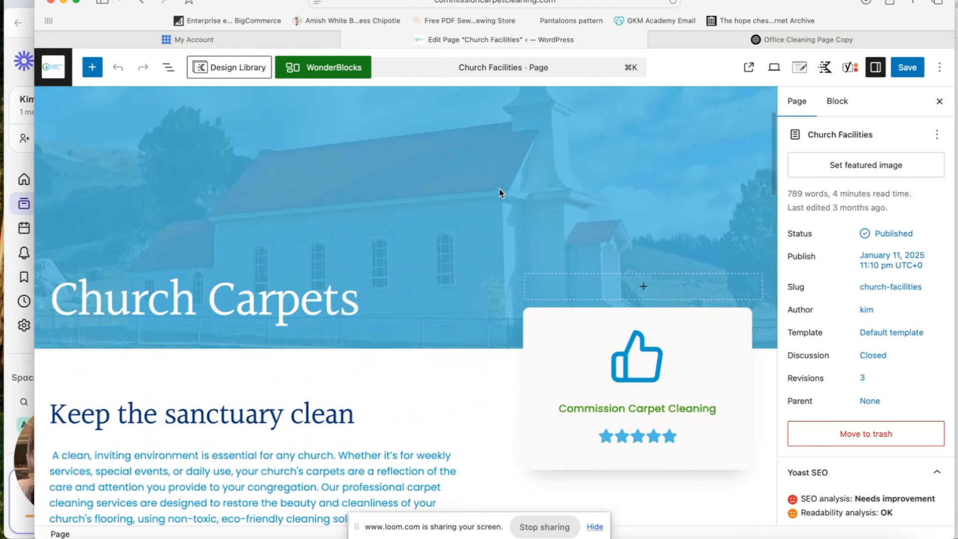
scroll(438, 227, "down", 8)
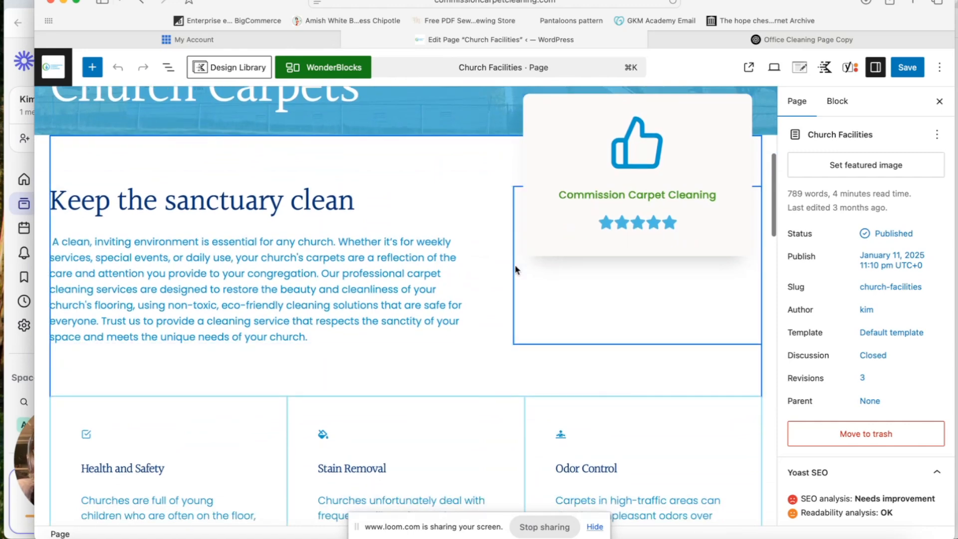
scroll(516, 270, "down", 9)
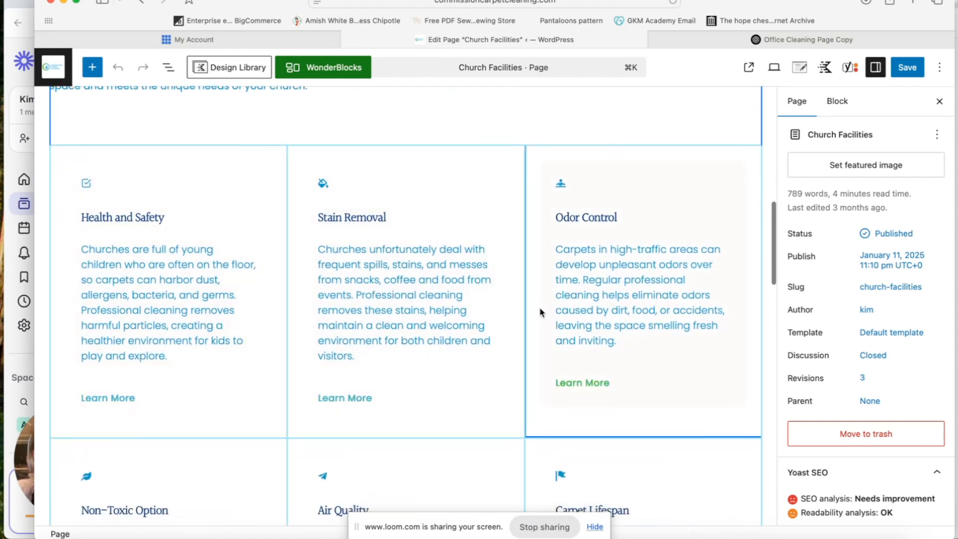
scroll(540, 312, "down", 9)
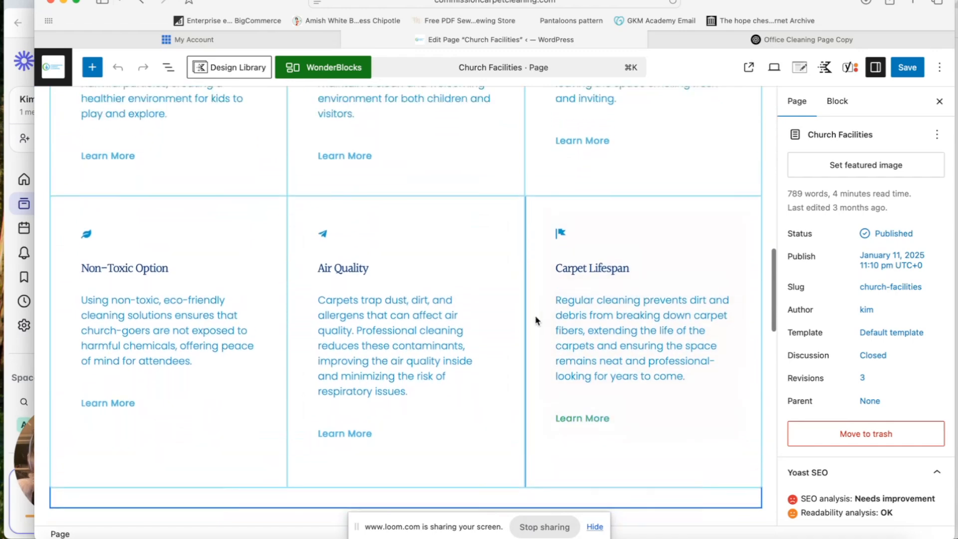
scroll(223, 242, "up", 7)
scroll(274, 449, "down", 4)
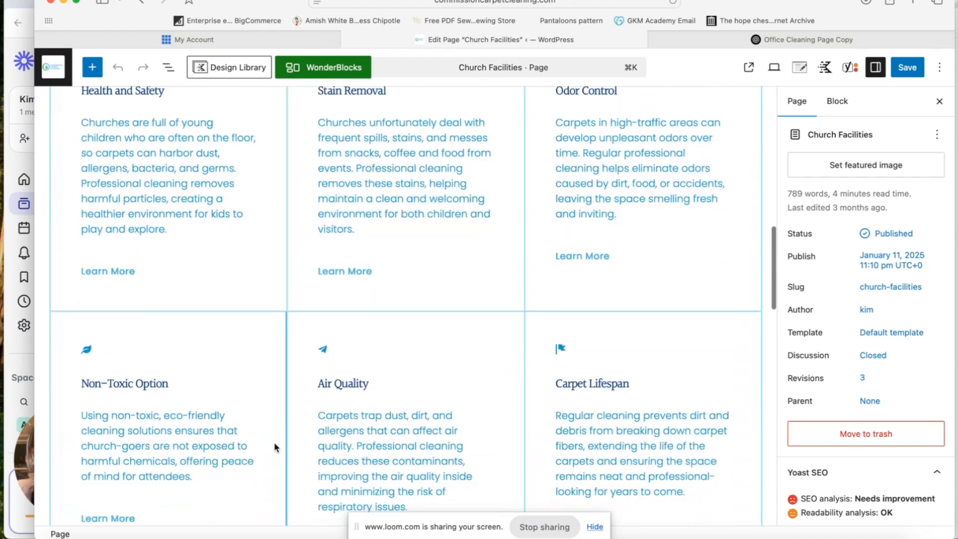
scroll(248, 228, "up", 1)
scroll(248, 229, "up", 6)
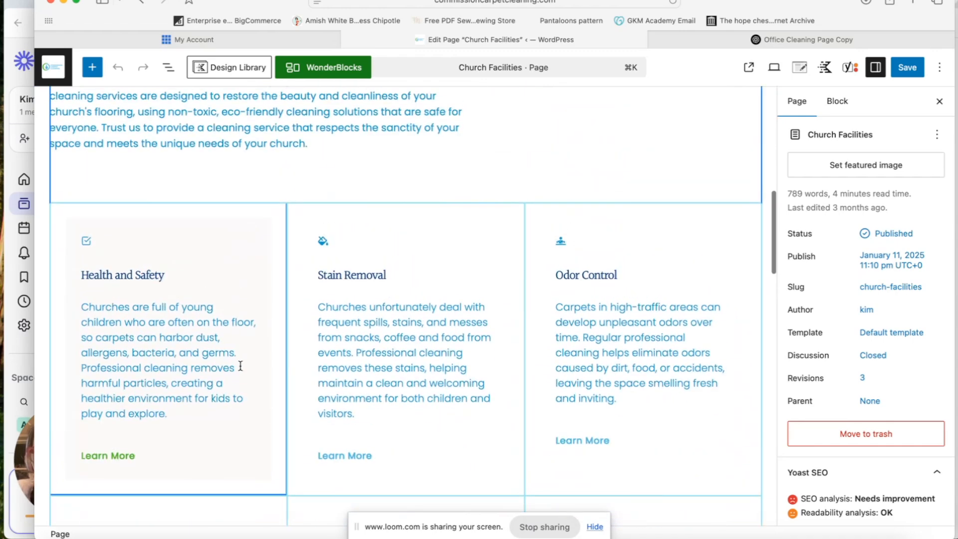
scroll(240, 366, "up", 1)
Step: Copy the row holding the Church Facilities service boxes, then return to the Pages list
left_click(160, 306)
left_click(79, 235)
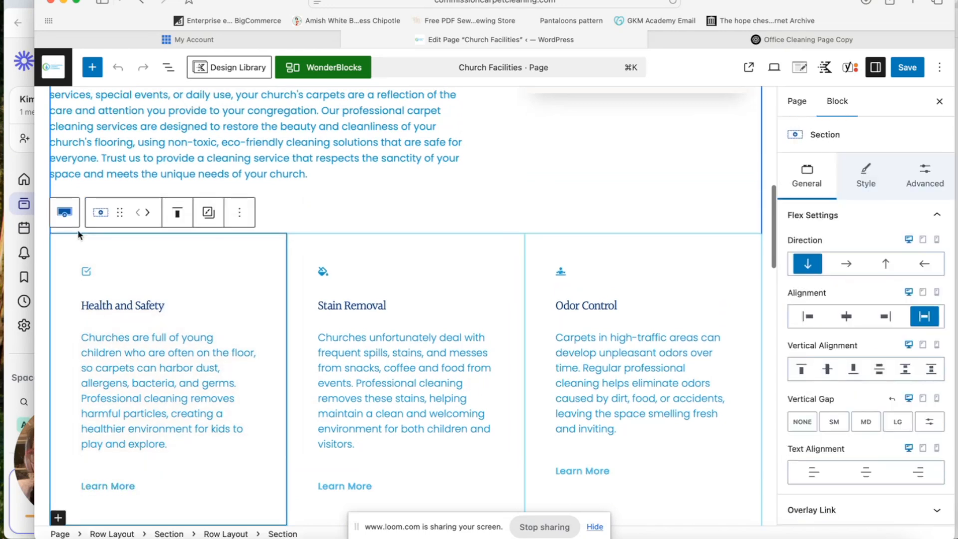
left_click(65, 212)
left_click(325, 108)
left_click(332, 149)
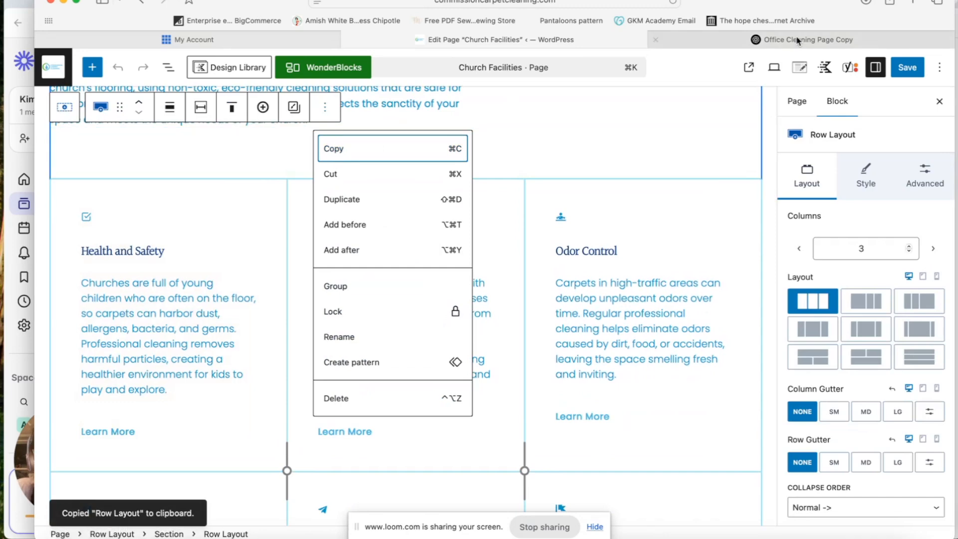
left_click(54, 74)
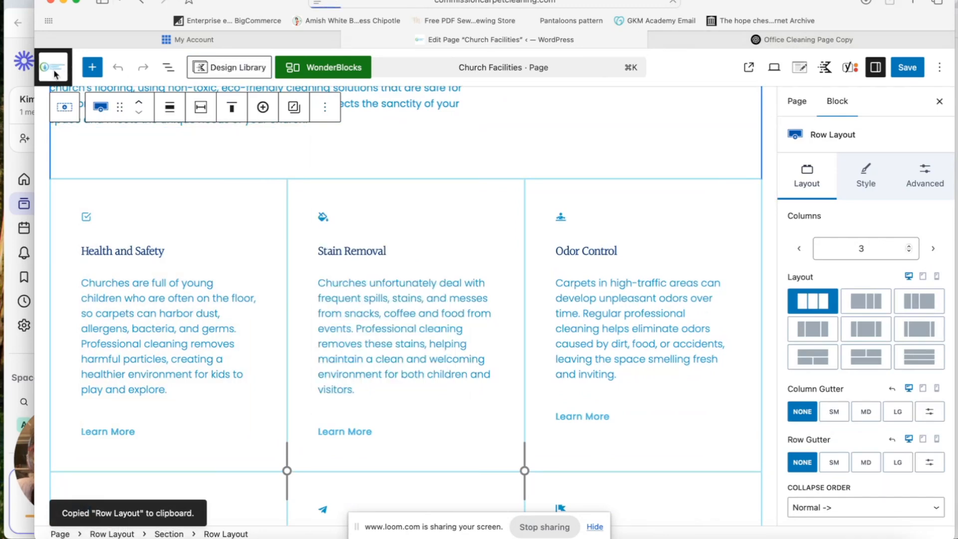
scroll(209, 424, "down", 3)
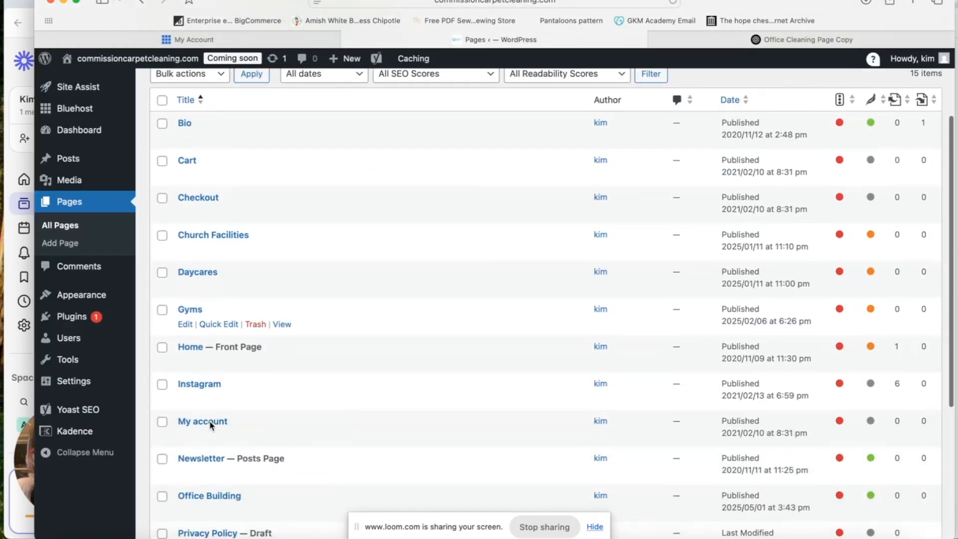
Step: Open the Office Building page in the editor and locate its empty section
scroll(210, 425, "down", 2)
left_click(210, 411)
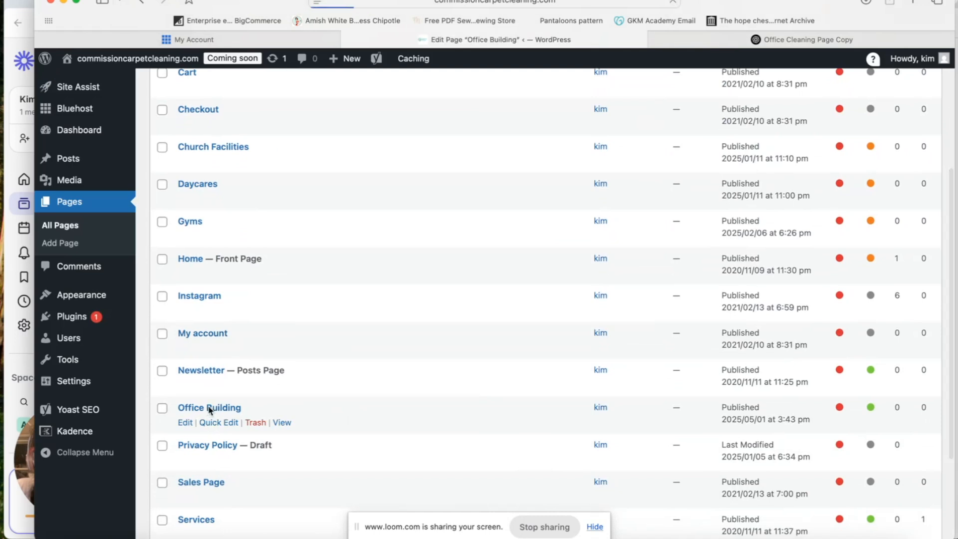
left_click(405, 240)
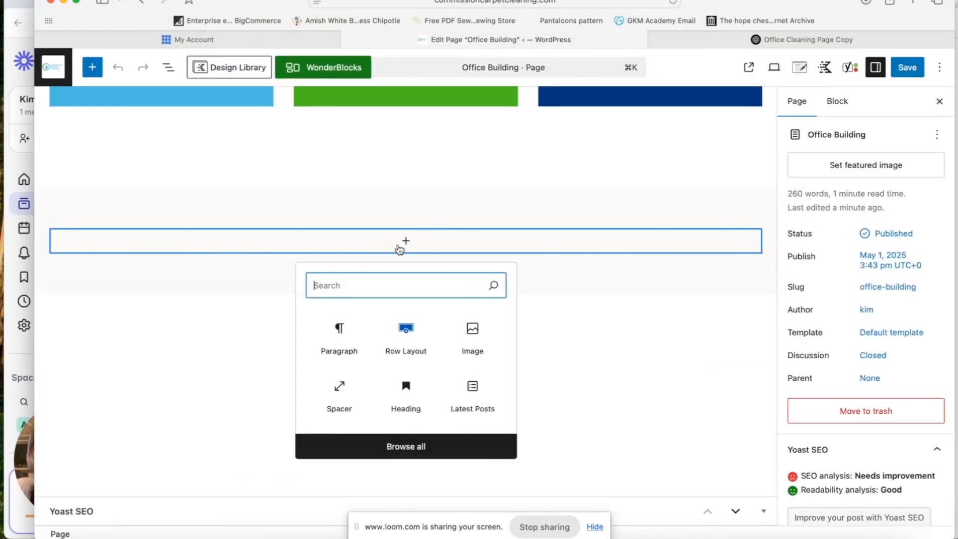
left_click(399, 248)
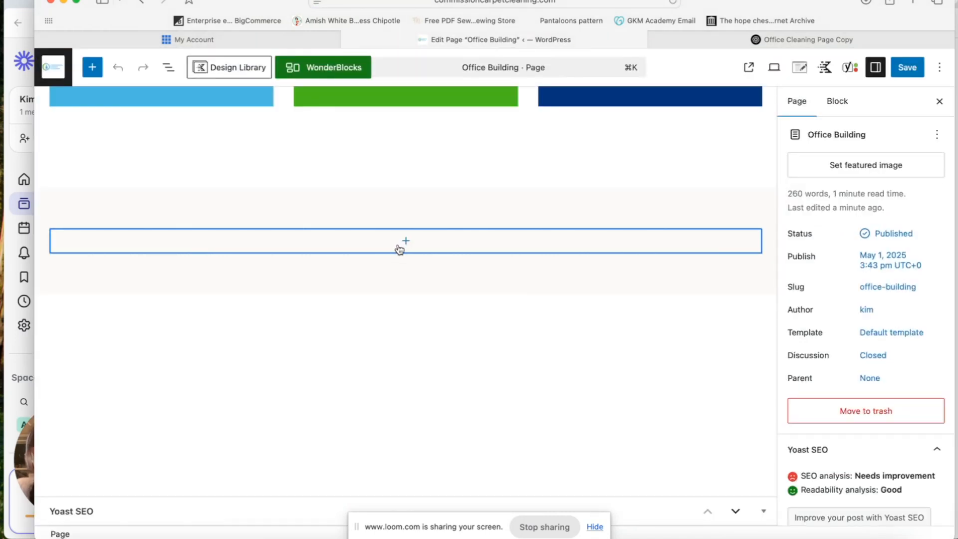
left_click(394, 155)
scroll(412, 241, "up", 5)
scroll(413, 242, "up", 5)
scroll(413, 241, "down", 15)
Step: Insert an empty paragraph in the empty section and paste the copied feature grid
left_click(407, 364)
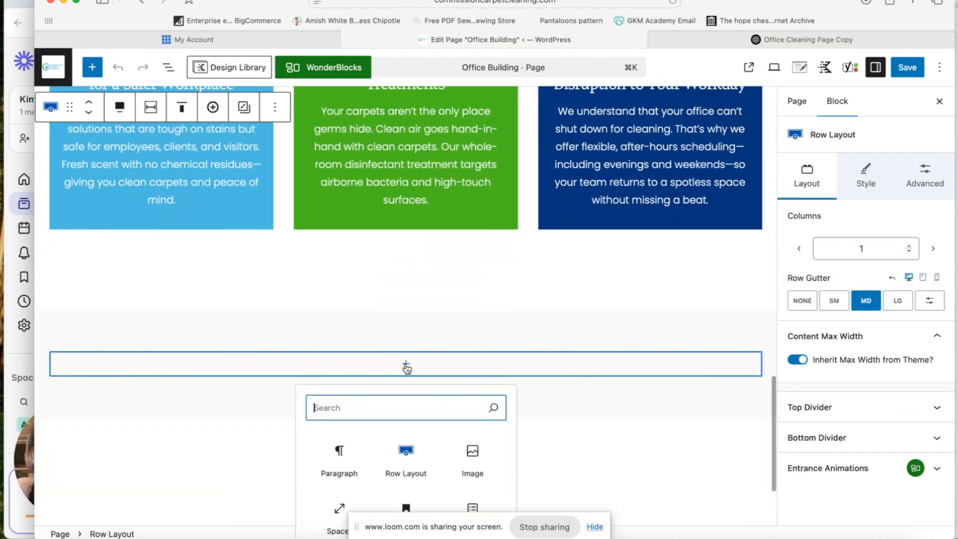
left_click(340, 457)
key("super+v")
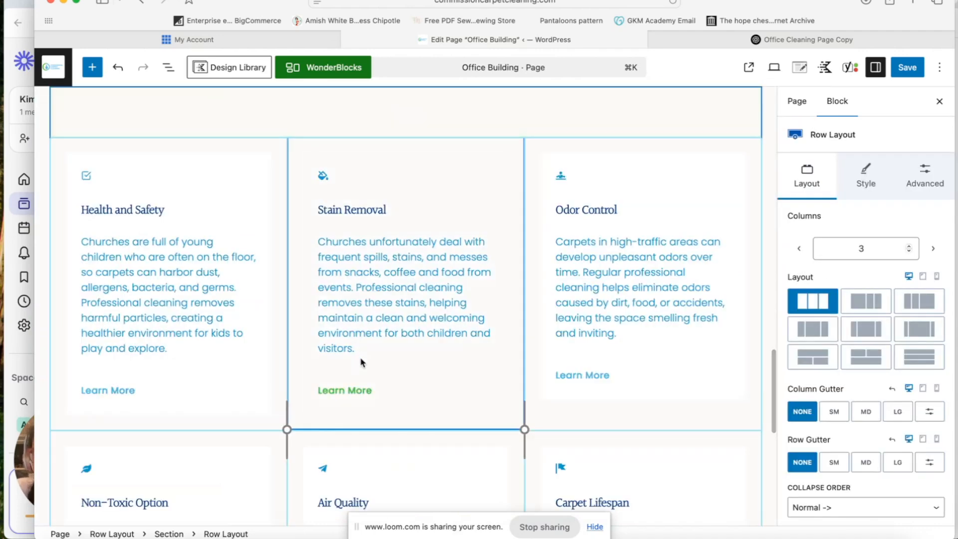
scroll(363, 363, "up", 3)
scroll(362, 362, "down", 9)
scroll(364, 362, "up", 10)
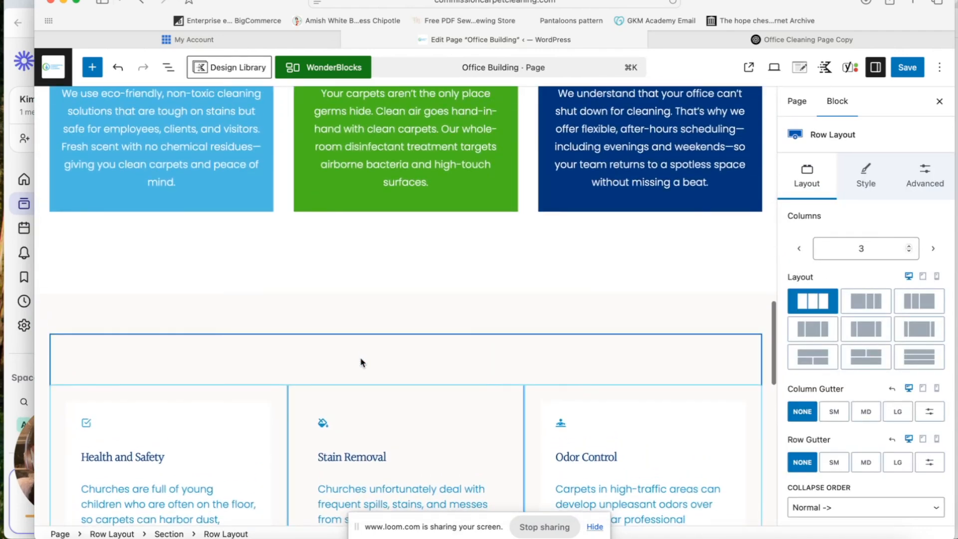
scroll(341, 305, "down", 3)
scroll(251, 289, "down", 4)
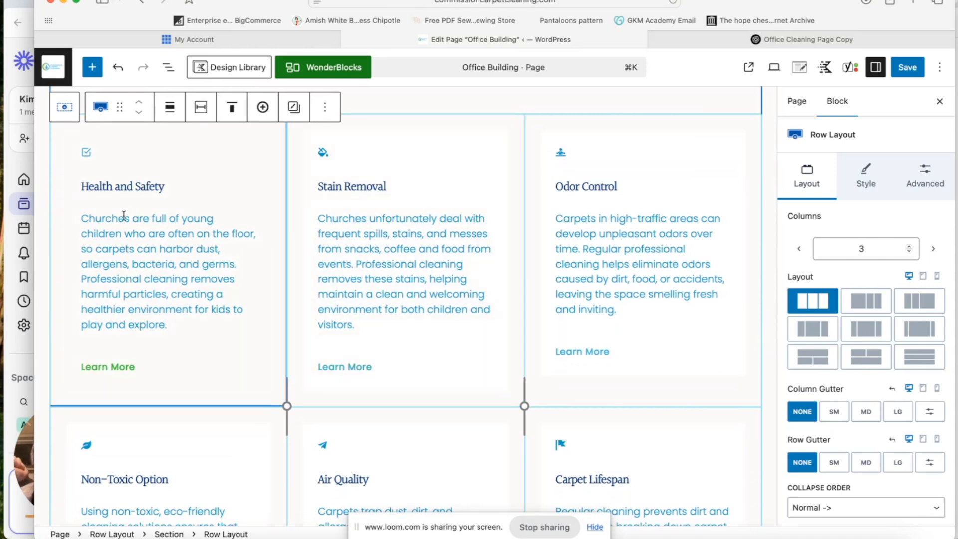
Step: In the Health and Safety text, change 'Churches' to 'Office buildings' and 'young children' to 'a variety of people'
double_click(124, 219)
type("Office buildings")
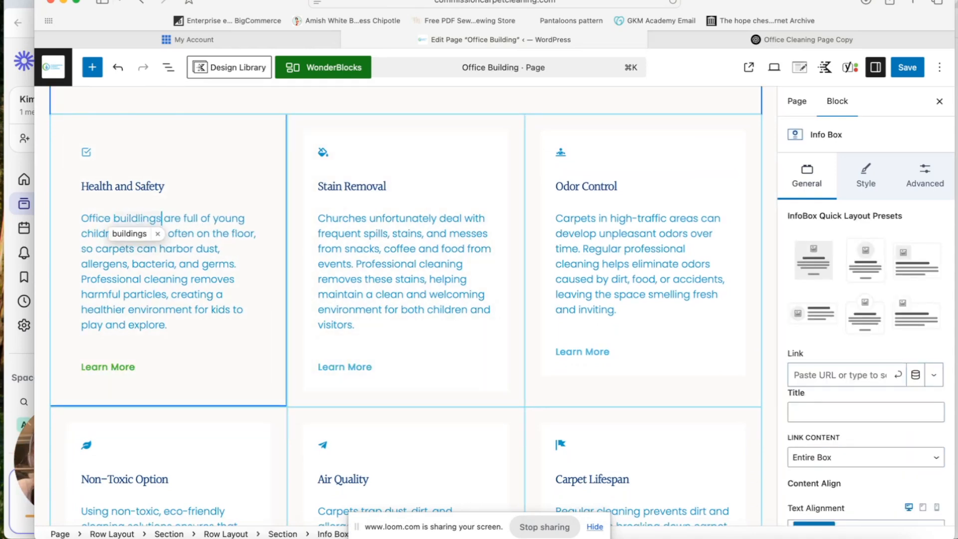
left_click(178, 233)
left_click(131, 236)
key("BackSpace")
key("BackSpace")
key("BackSpace")
key("BackSpace")
key("BackSpace")
key("BackSpace")
key("BackSpace")
key("BackSpace")
key("BackSpace")
key("BackSpace")
key("BackSpace")
key("BackSpace")
key("BackSpace")
key("BackSpace")
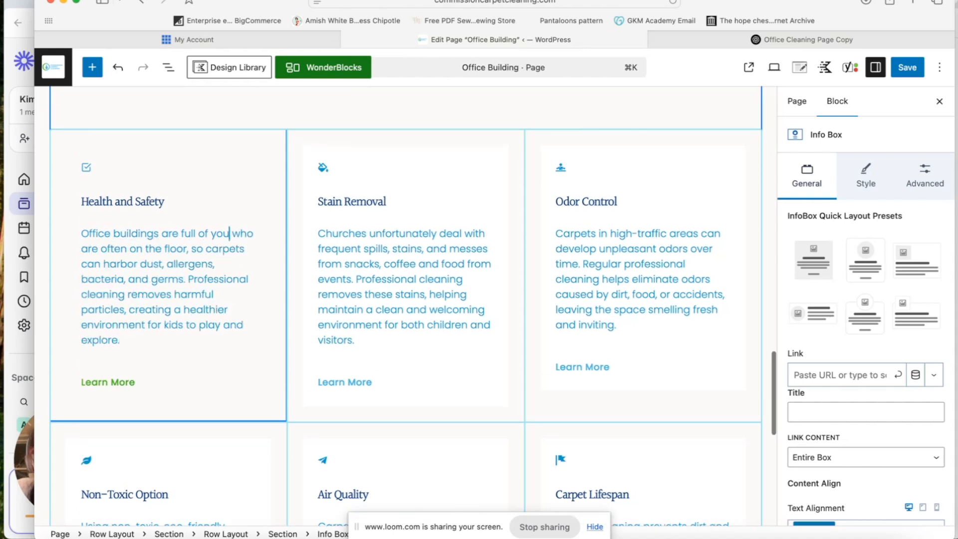
type("a variety of people")
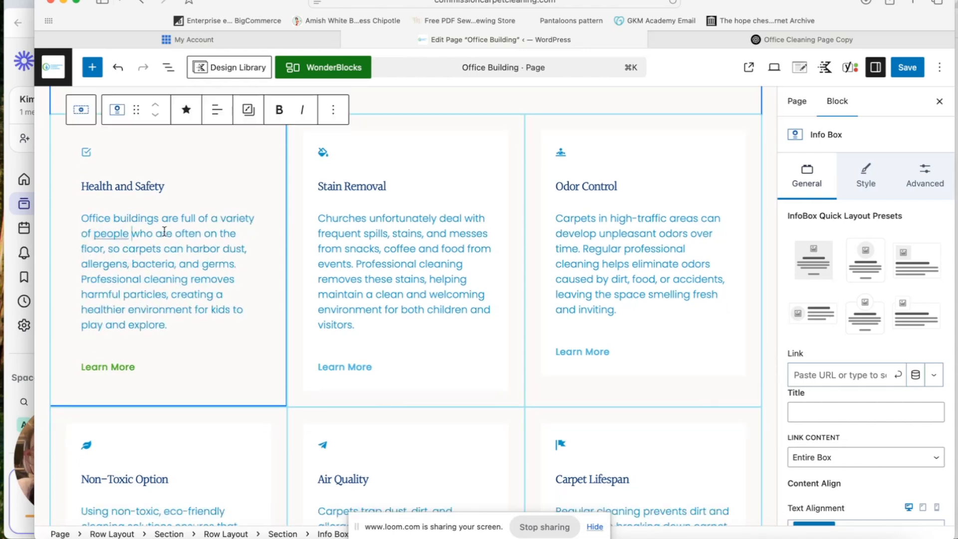
Step: Rewrite the rest to say people track dirt into the building, ending 'for your employees and clients.'
left_click_drag(157, 233, 122, 249)
type("often track dirt a")
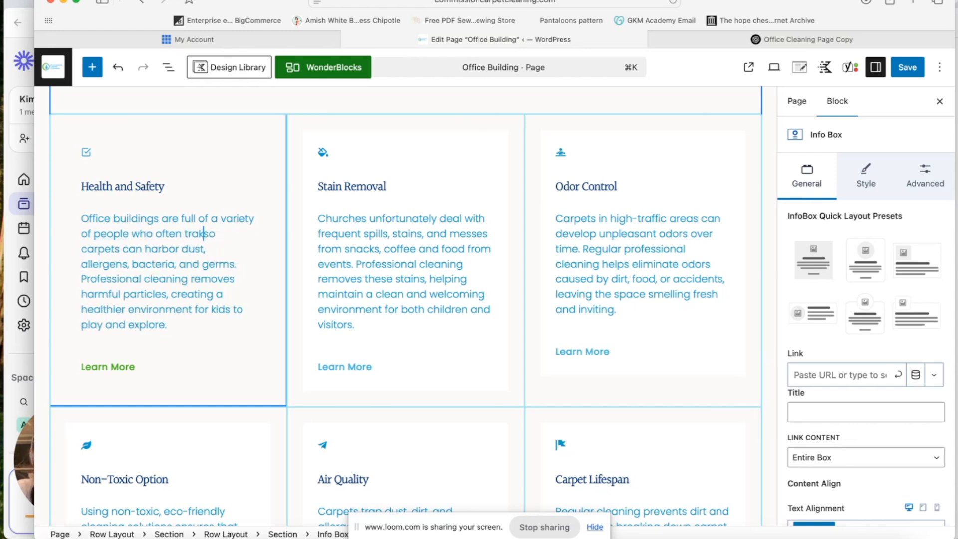
type("nd debris into the buidlling")
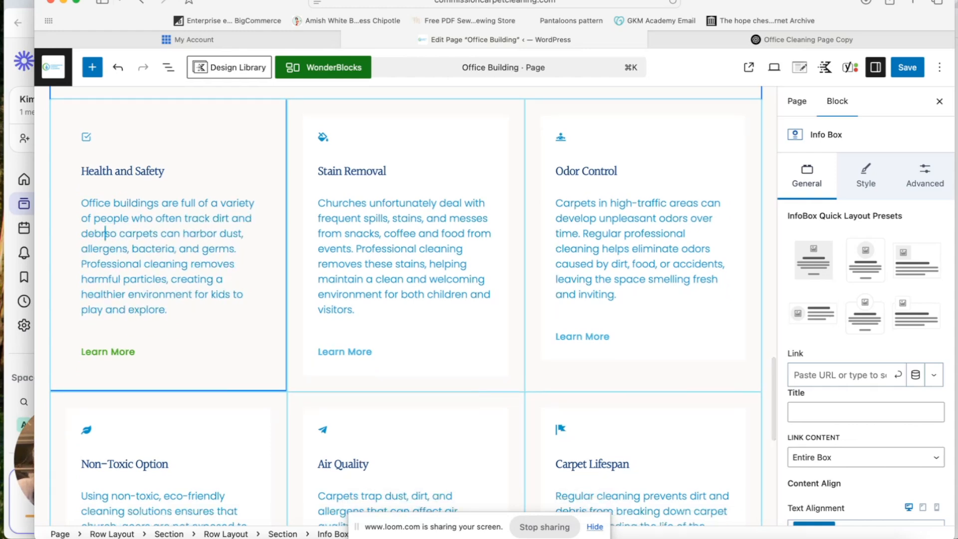
key("Delete")
key("Delete")
key("Delete")
key("Delete")
type(". ")
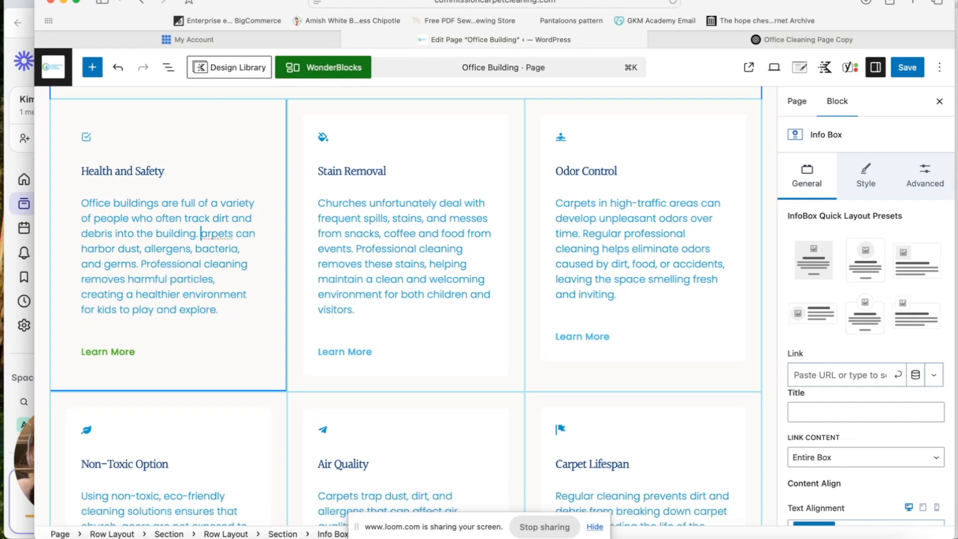
type("C")
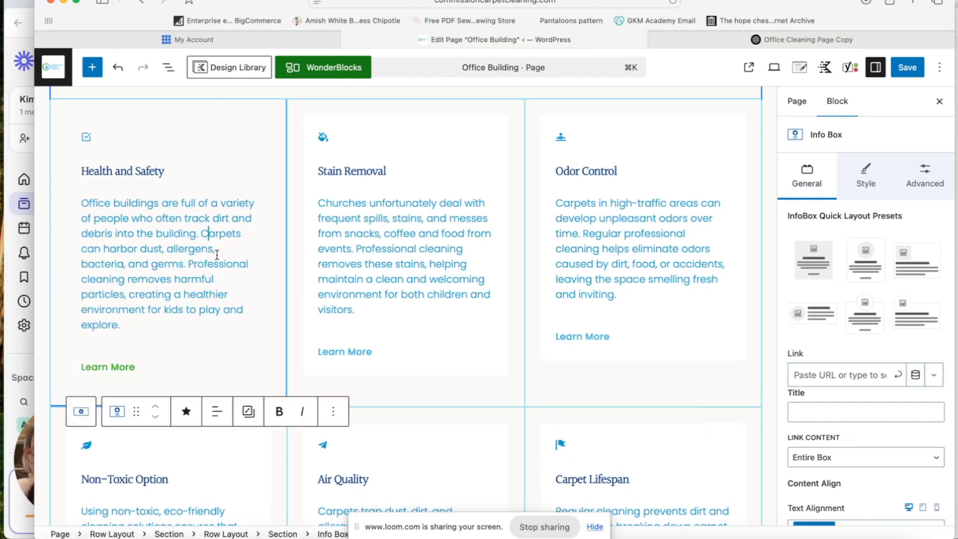
scroll(205, 279, "down", 1)
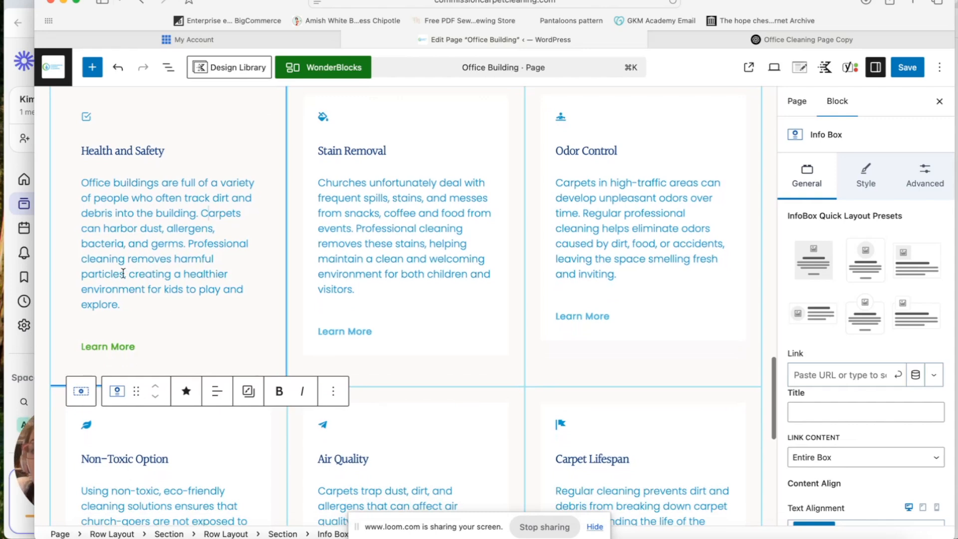
scroll(140, 300, "down", 1)
scroll(140, 296, "down", 1)
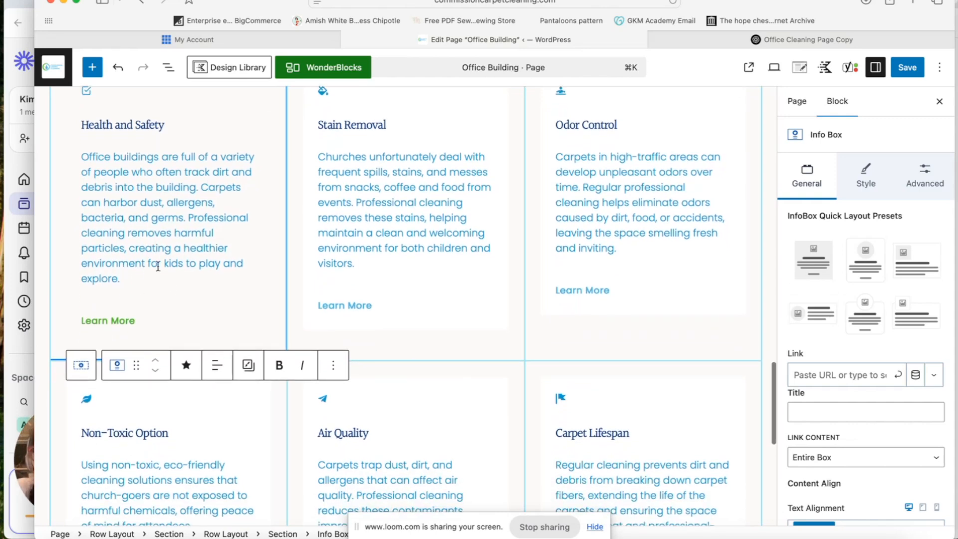
mouse_move(145, 264)
left_mouse_down()
mouse_move(162, 265)
mouse_move(121, 280)
left_mouse_up()
type("for your employees and client")
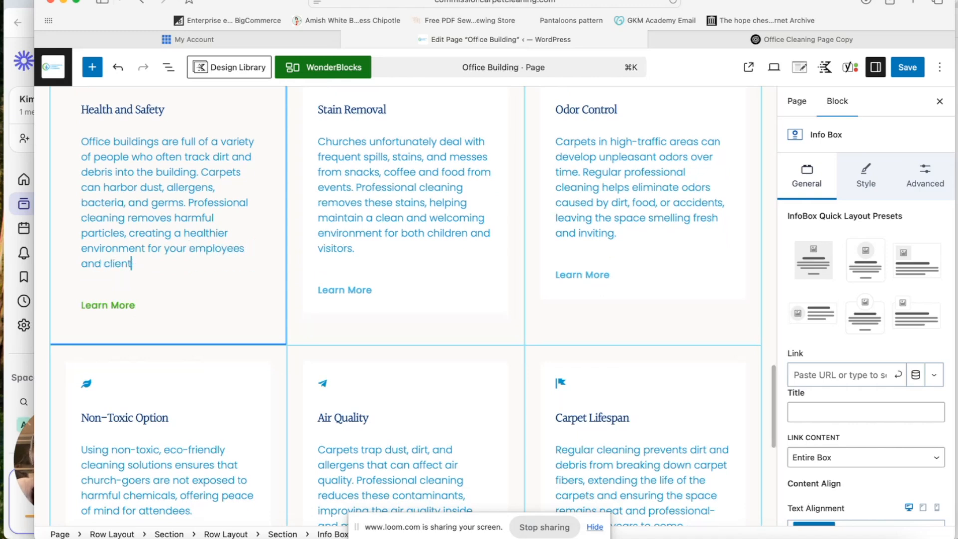
type("s.")
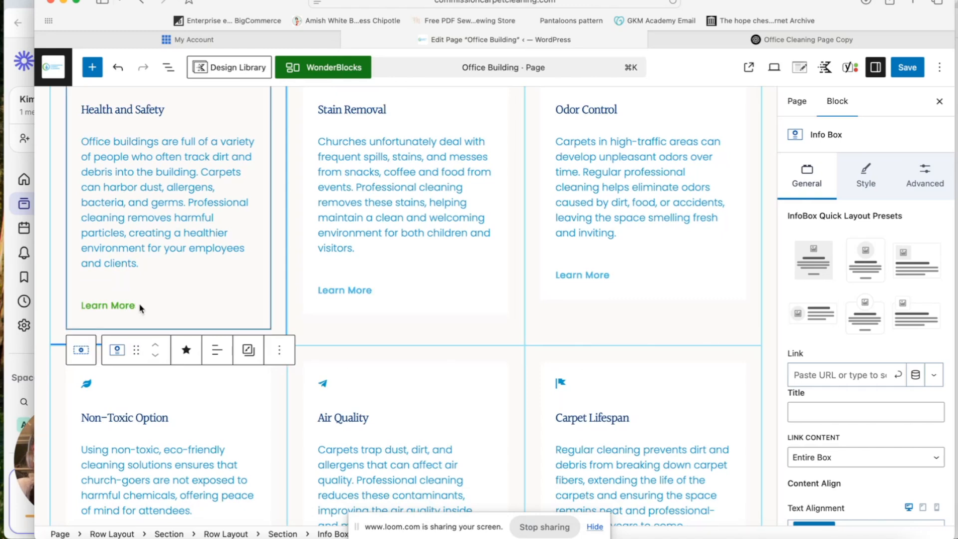
Step: Replace the Learn More link text with 'Get a Free Quote'
key("BackSpace")
key("BackSpace")
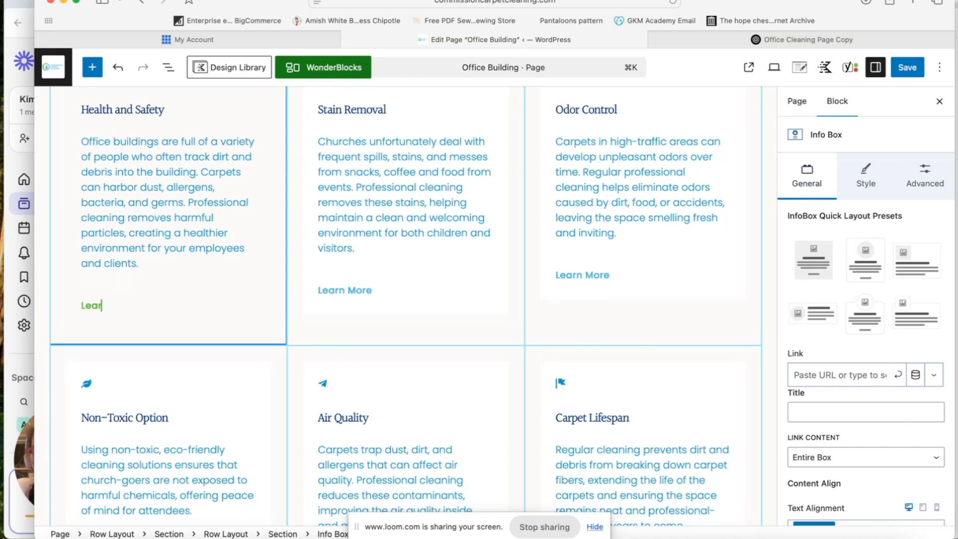
key("BackSpace")
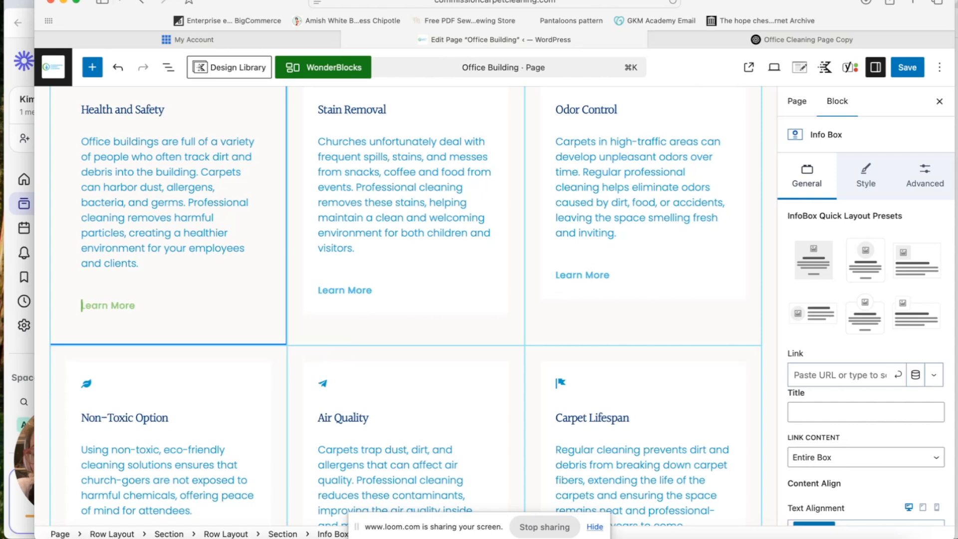
left_click(136, 305)
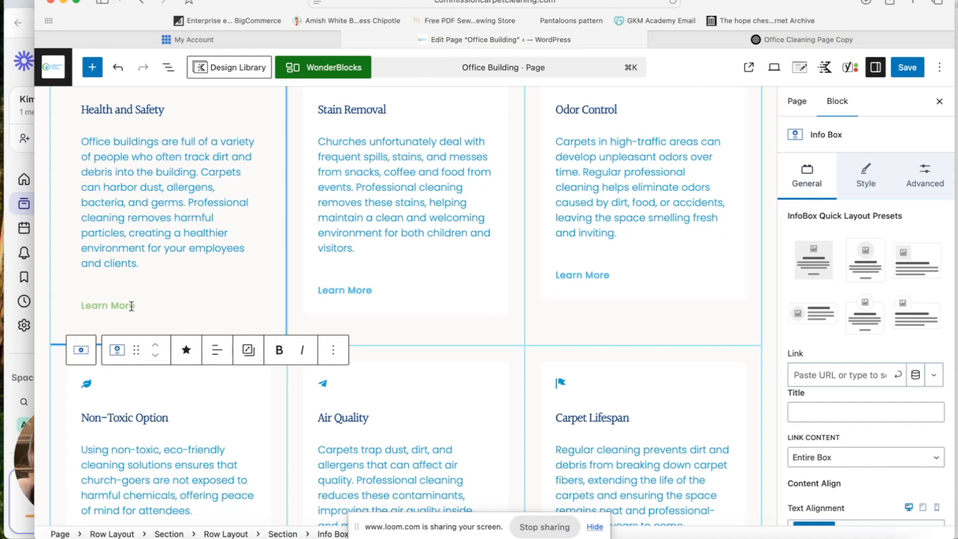
key("shift+End")
type("Get a Free Quot")
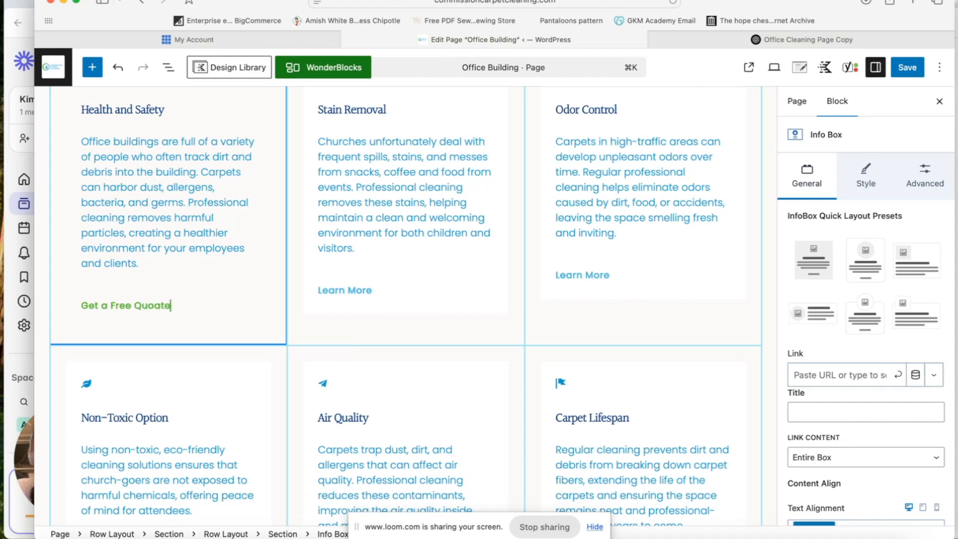
type("e")
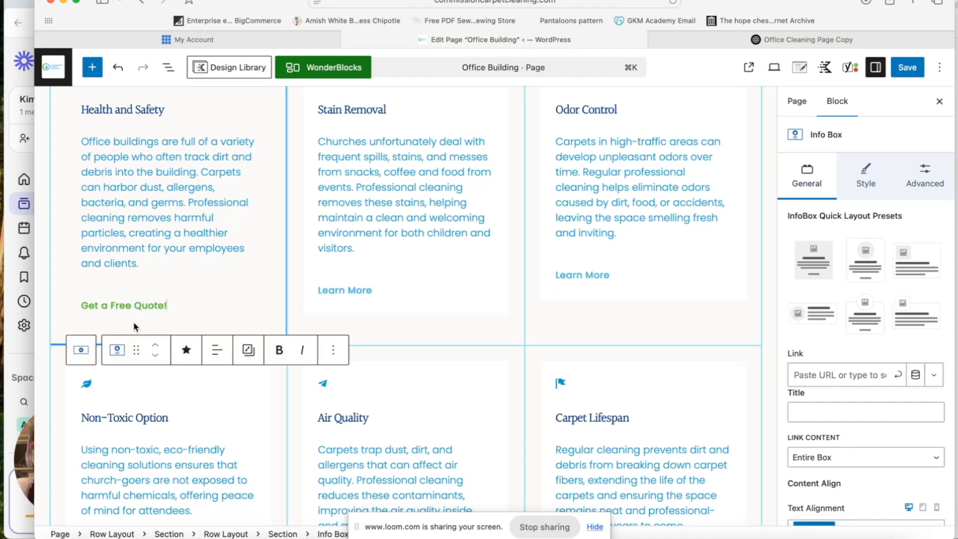
left_click_drag(133, 345, 80, 305)
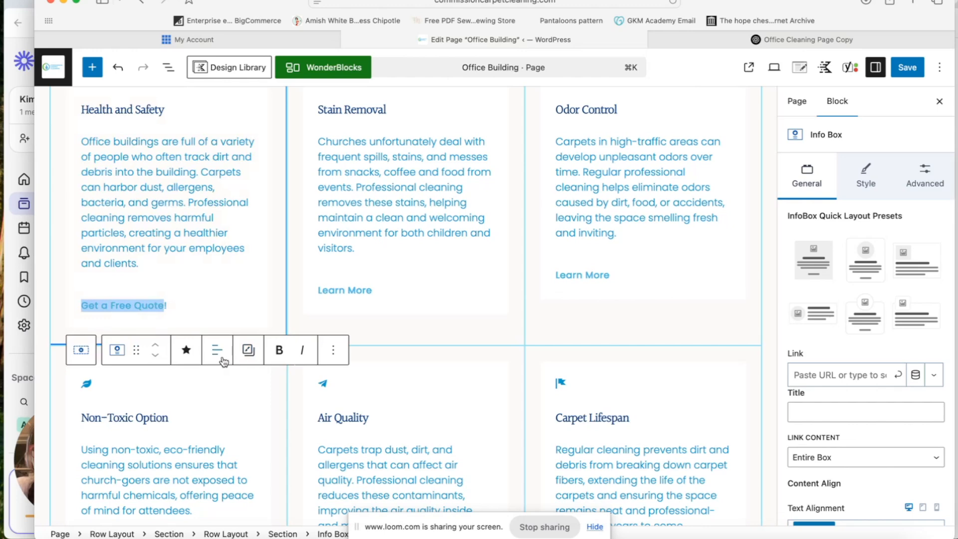
Step: Restore the Health and Safety card with undo after accidentally deleting it
left_click(334, 350)
scroll(352, 319, "down", 2)
scroll(352, 320, "up", 1)
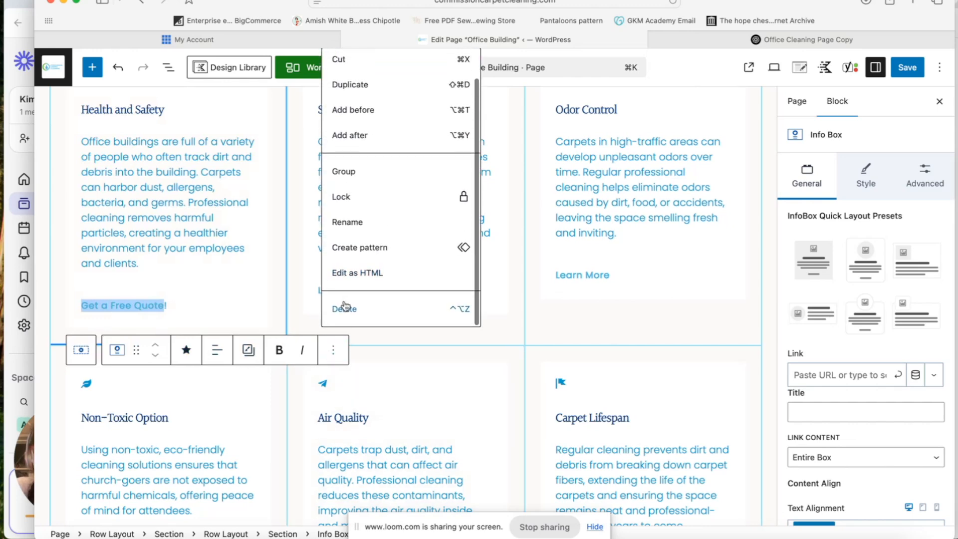
left_click(344, 306)
key("super+z")
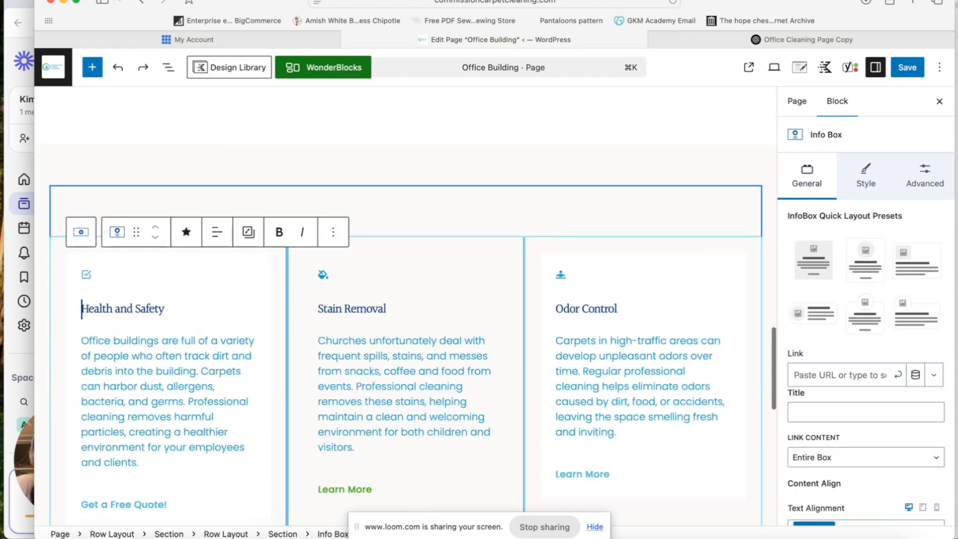
scroll(172, 386, "down", 1)
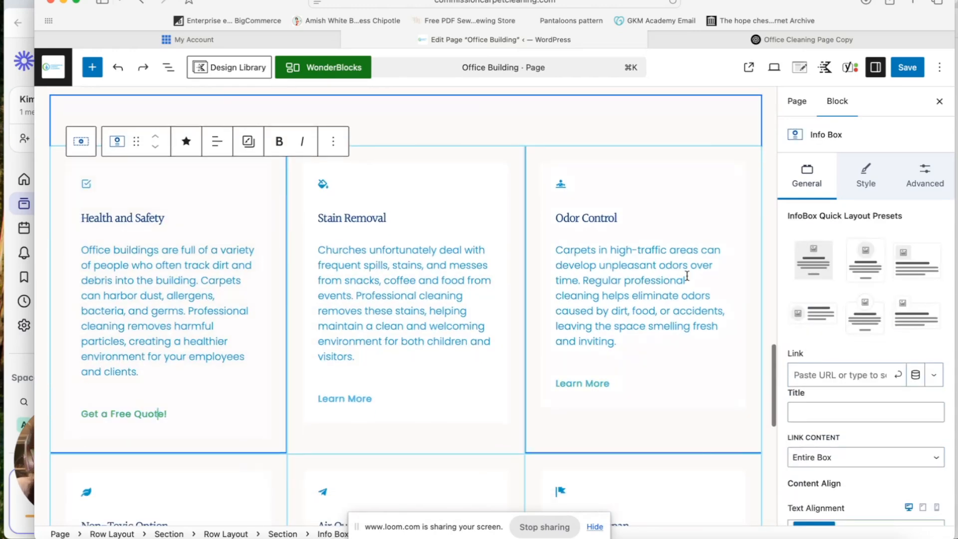
scroll(856, 247, "down", 1)
scroll(857, 247, "down", 1)
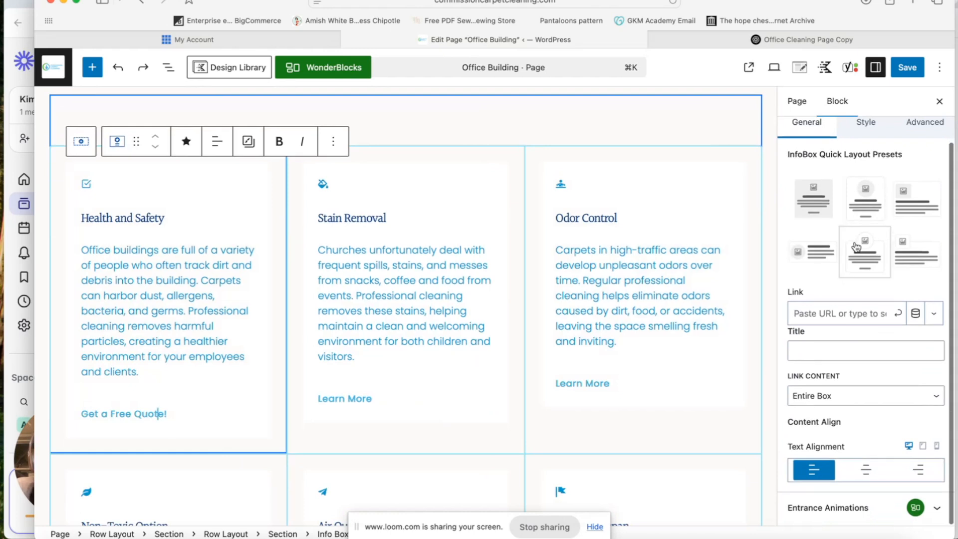
Step: Change the Stain Removal text's opening 'Churches' to 'Office buildings' and select 'children' for replacement
left_click(405, 398)
scroll(367, 319, "up", 1)
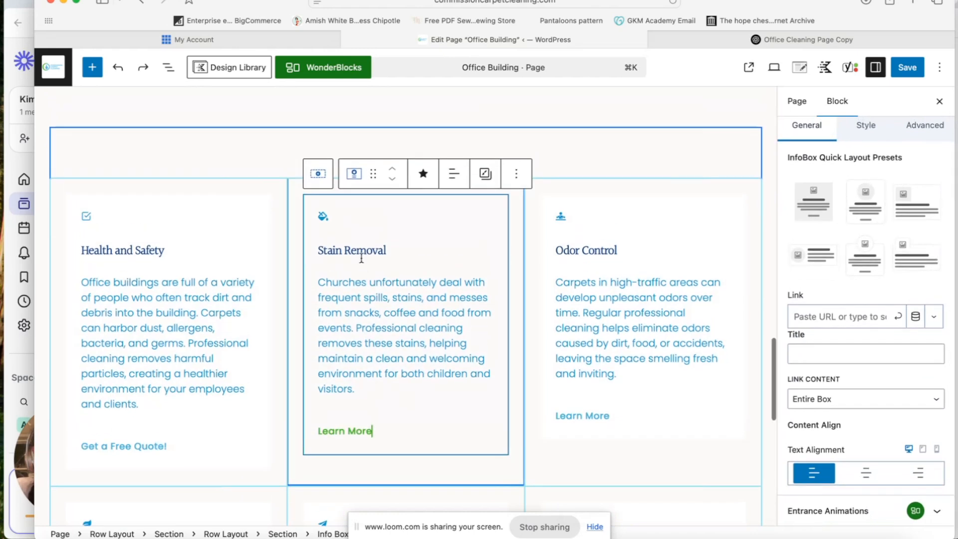
left_click(363, 282)
key("BackSpace")
key("BackSpace")
key("BackSpace")
key("BackSpace")
key("BackSpace")
key("BackSpace")
key("BackSpace")
key("BackSpace")
key("BackSpace")
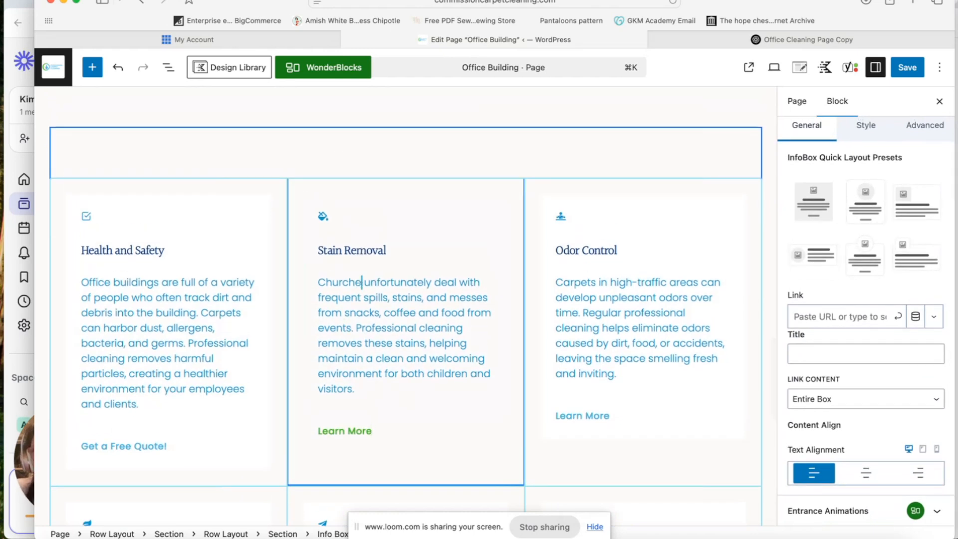
type("Office build")
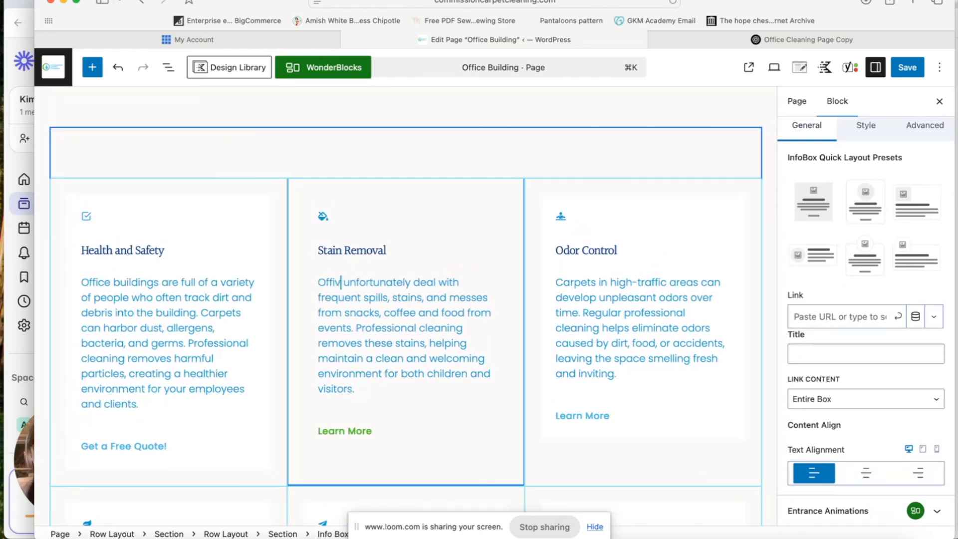
type("ings")
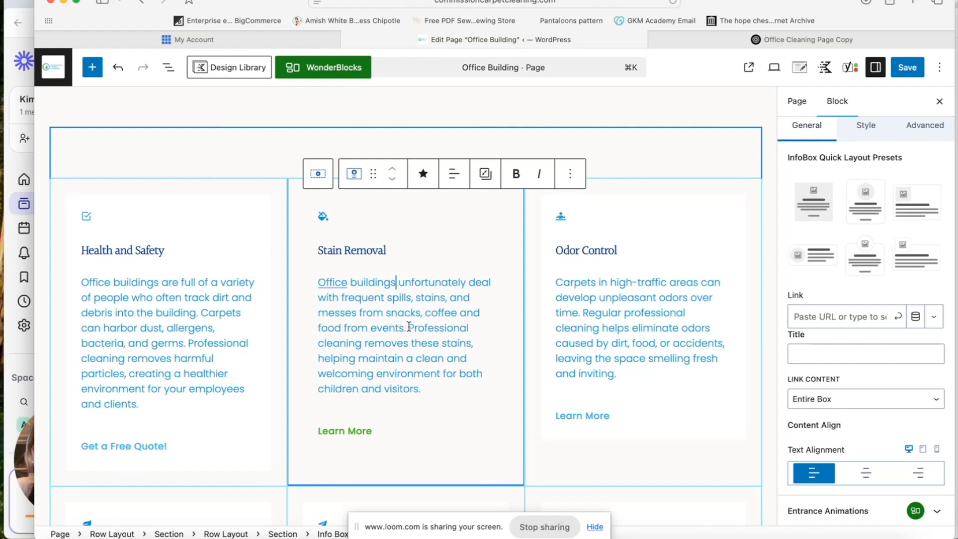
scroll(409, 327, "down", 1)
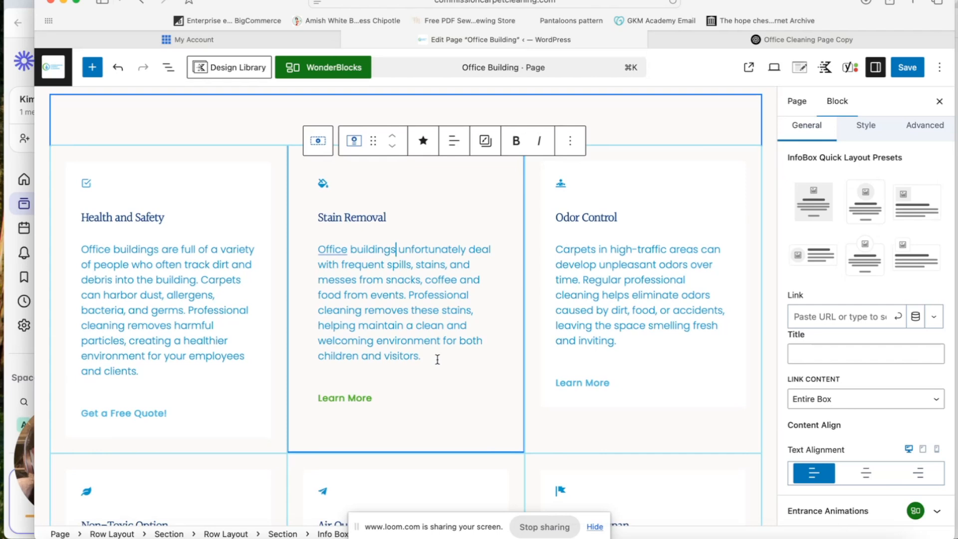
double_click(358, 356)
Step: Finish replacing 'children' with 'employees', then give the Air Quality box a tel: link to the business phone number
type("employees")
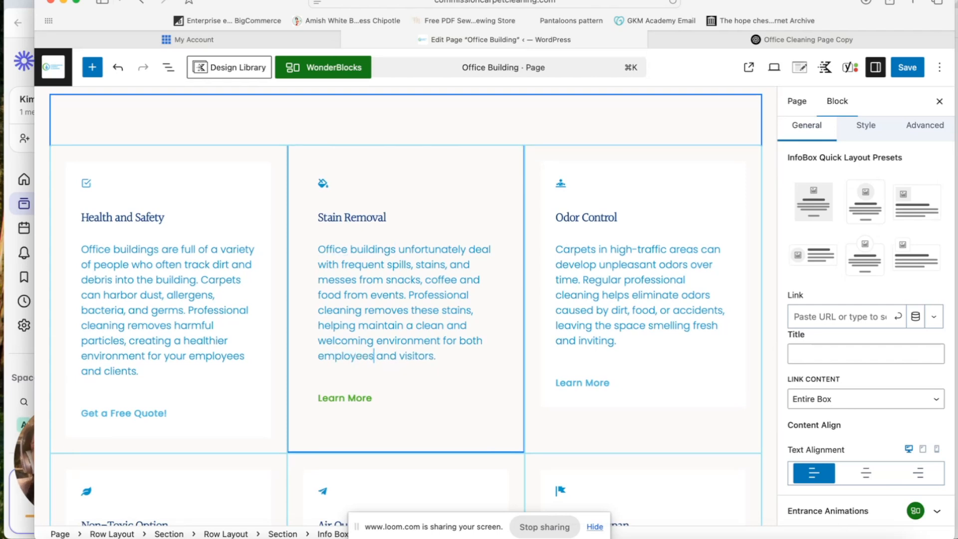
left_click(590, 311)
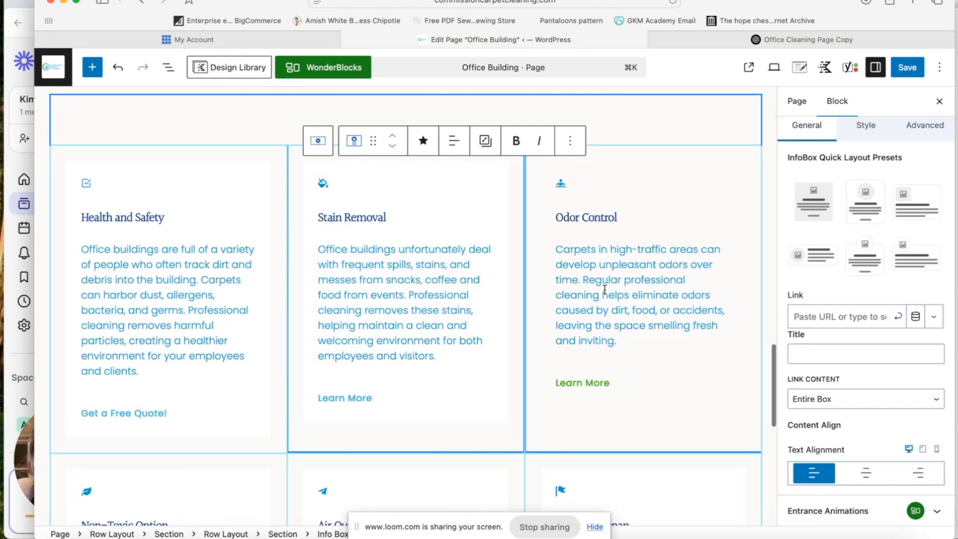
scroll(442, 279, "down", 5)
left_click(442, 280)
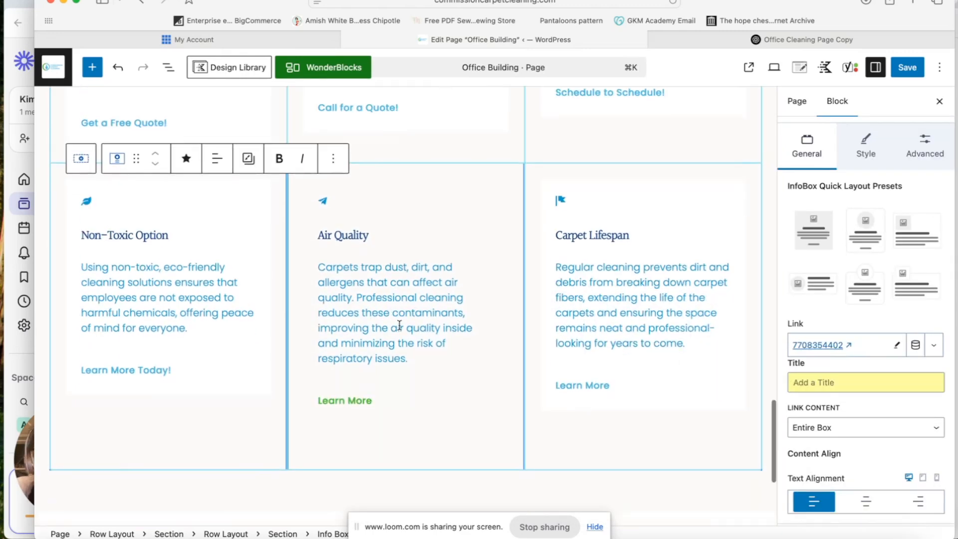
left_click(397, 399)
scroll(384, 414, "up", 1)
left_click(830, 346)
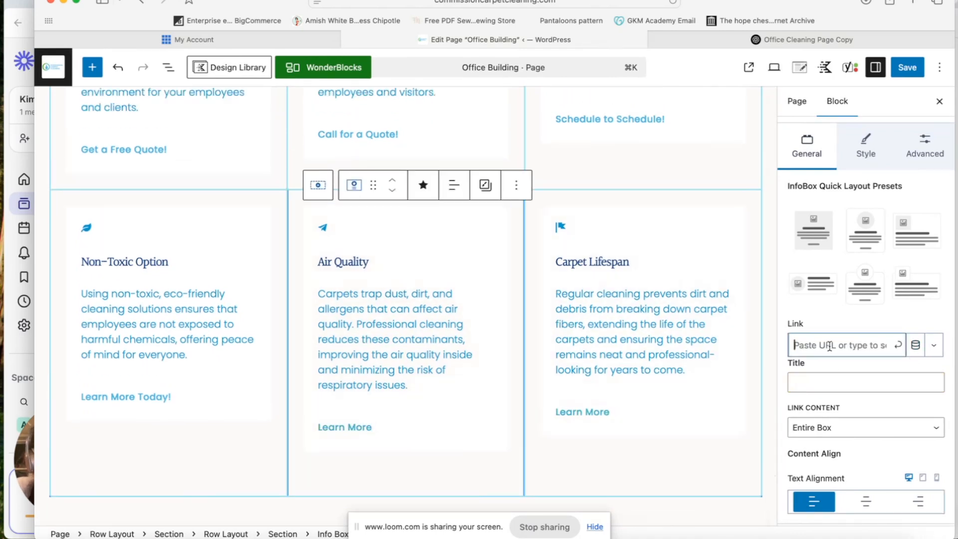
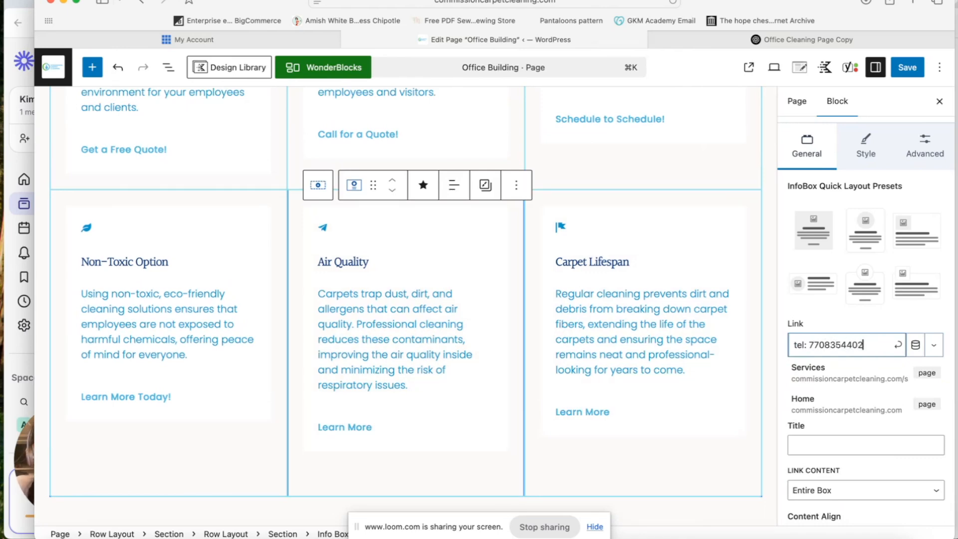
left_click(901, 347)
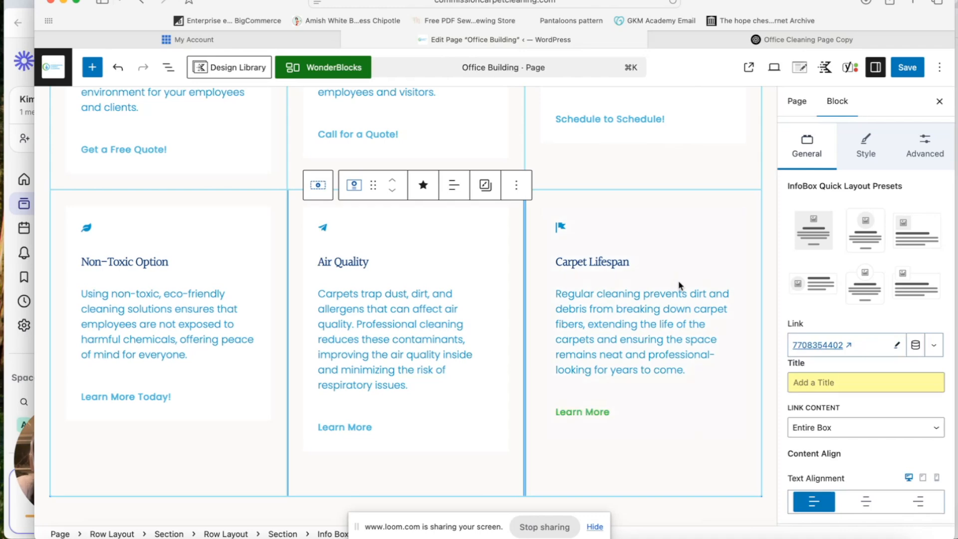
Step: Relabel the Carpet Lifespan button 'Call Us' and link it to the business phone number
scroll(599, 280, "down", 2)
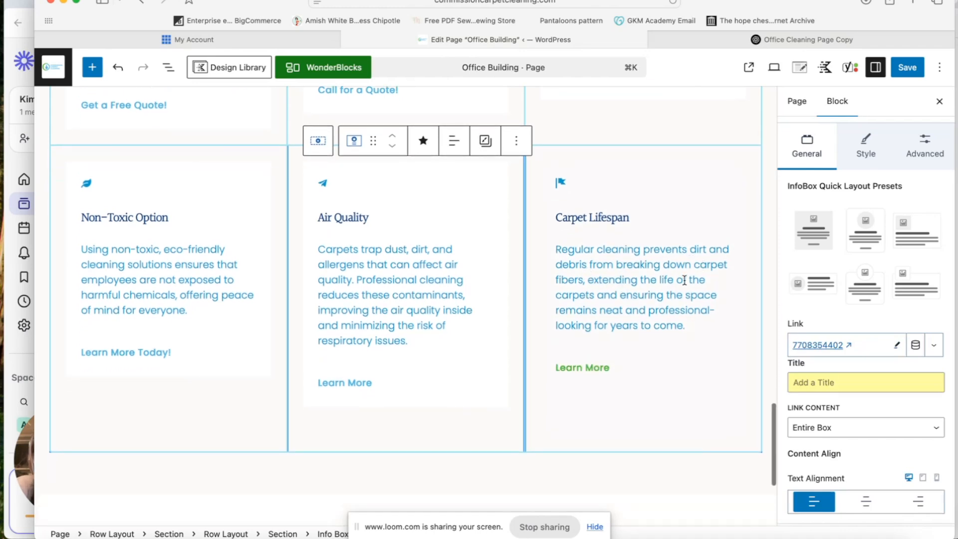
left_click(609, 370)
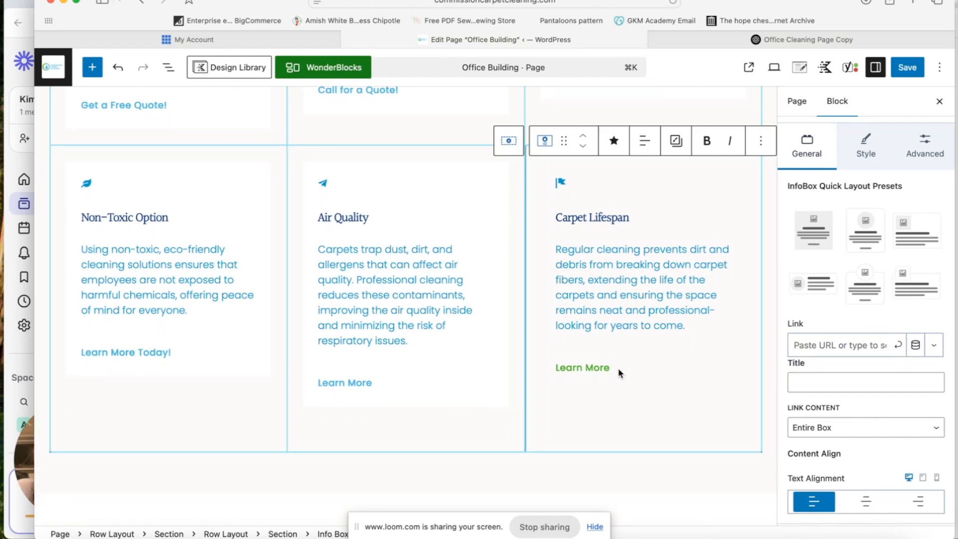
key("BackSpace")
key("BackSpace")
key("BackSpace")
key("BackSpace")
key("BackSpace")
key("BackSpace")
key("BackSpace")
key("BackSpace")
key("BackSpace")
key("BackSpace")
type("Call Us")
left_click(819, 354)
type("tel:")
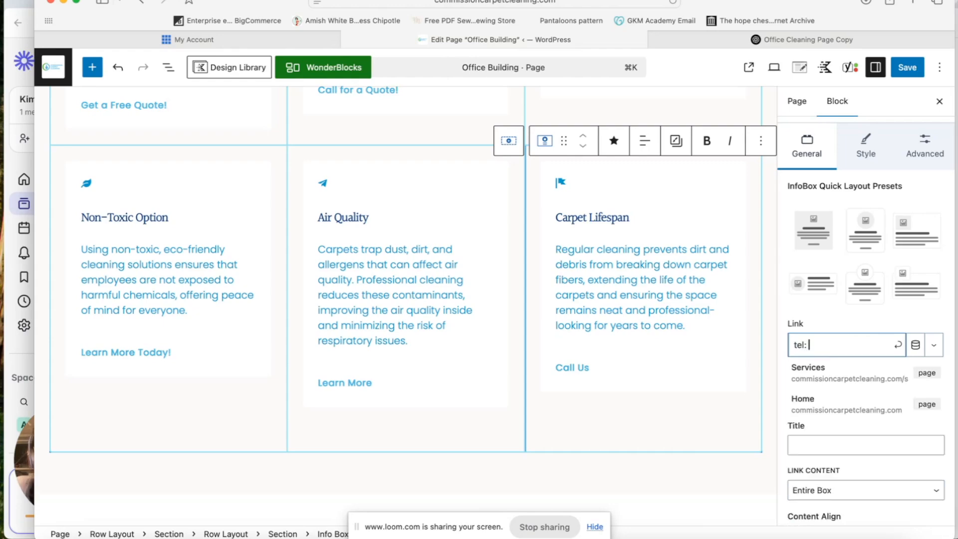
key("Return")
Step: Open the live preview of the Office Building page
scroll(618, 334, "up", 15)
scroll(618, 339, "up", 1)
scroll(620, 338, "down", 20)
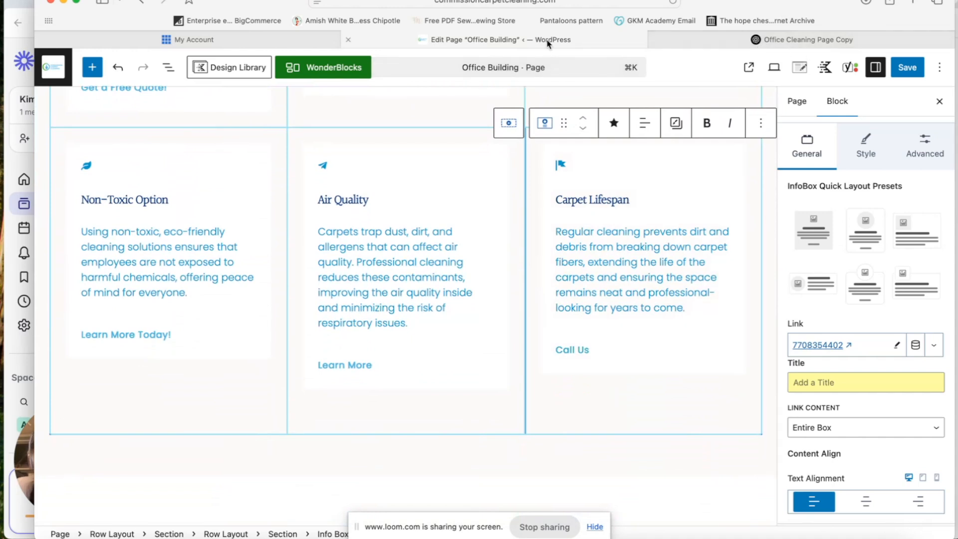
left_click(749, 67)
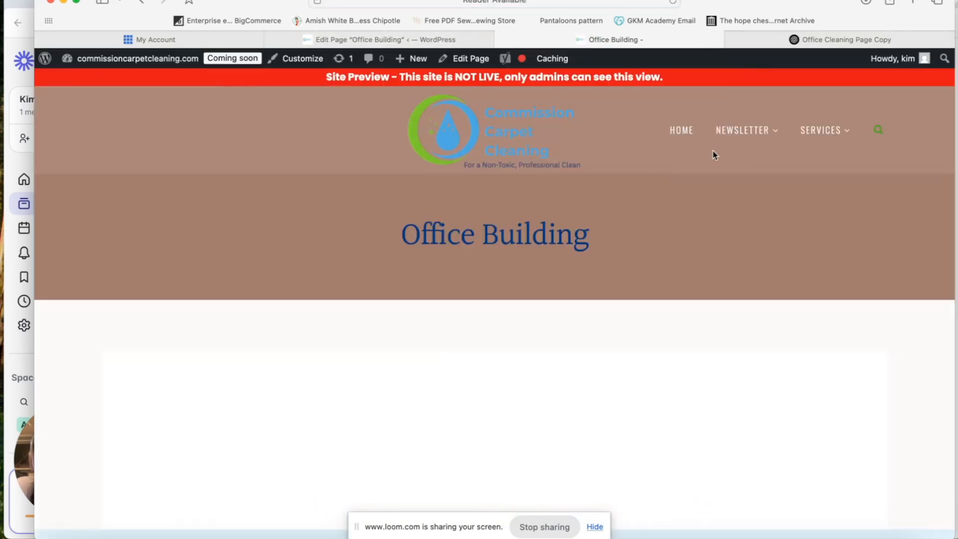
Step: Browse the live Services > Daycares page for reference, then switch back to the Office Building editor
mouse_move(810, 132)
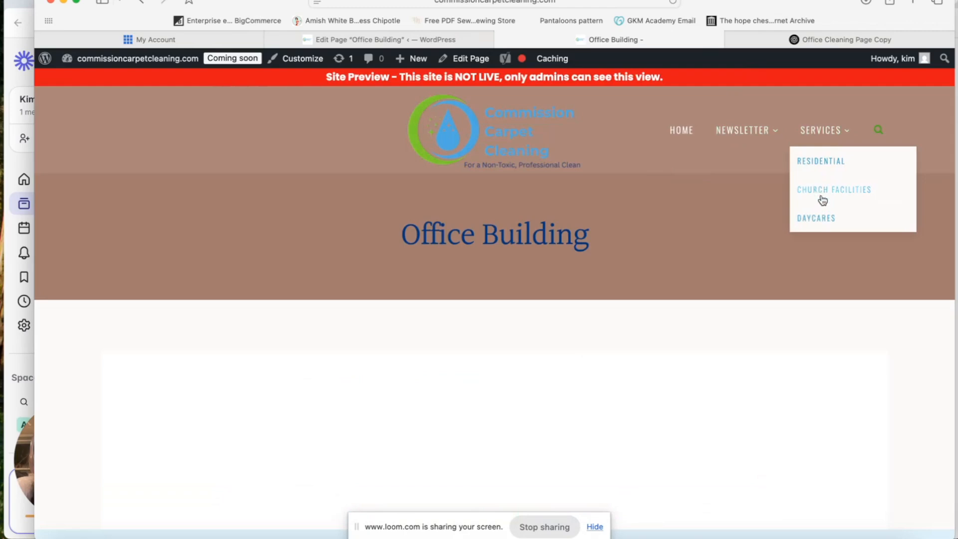
left_click(818, 220)
scroll(589, 322, "down", 15)
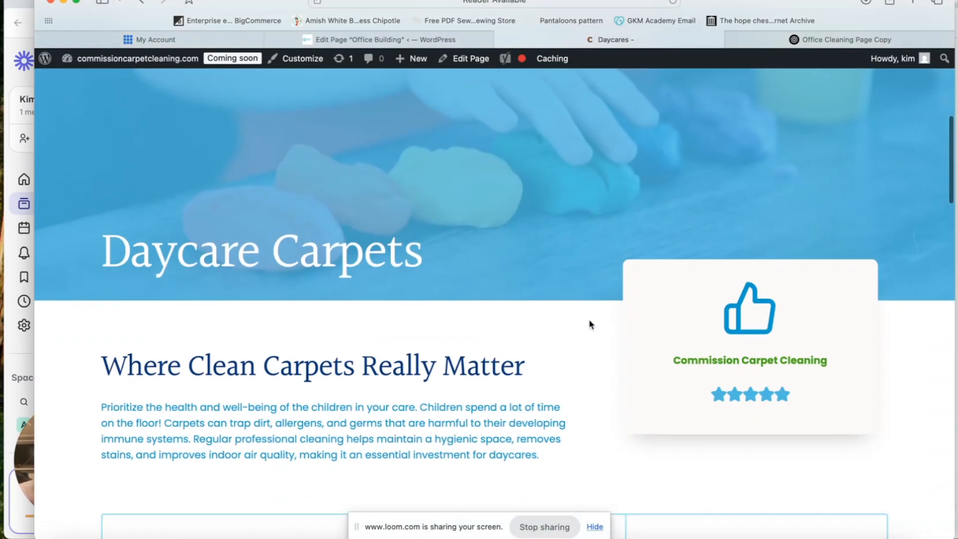
scroll(589, 324, "up", 10)
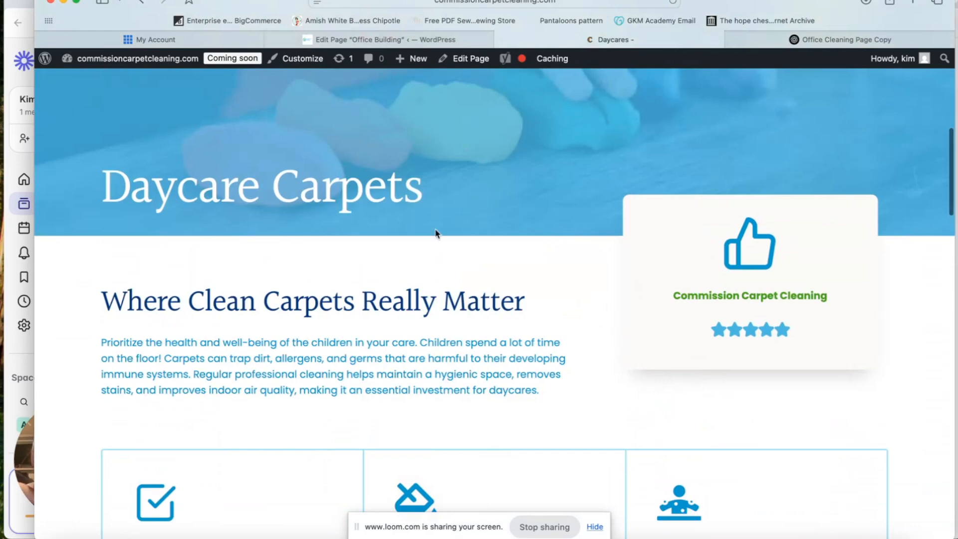
scroll(551, 428, "down", 15)
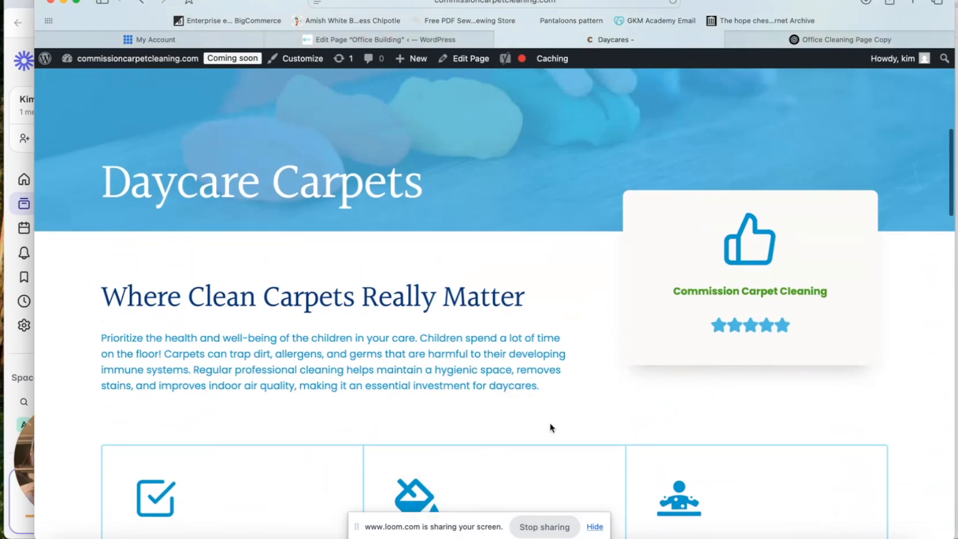
scroll(550, 422, "down", 4)
scroll(757, 223, "up", 12)
scroll(532, 273, "up", 10)
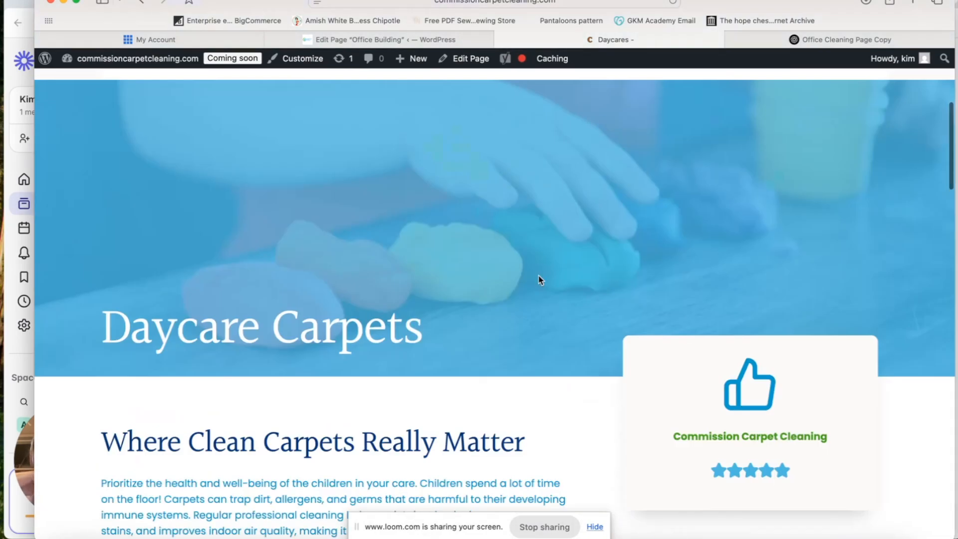
left_click(385, 40)
Step: Add a block below the title spacer and insert the Design Library's Services page template there
scroll(398, 285, "up", 10)
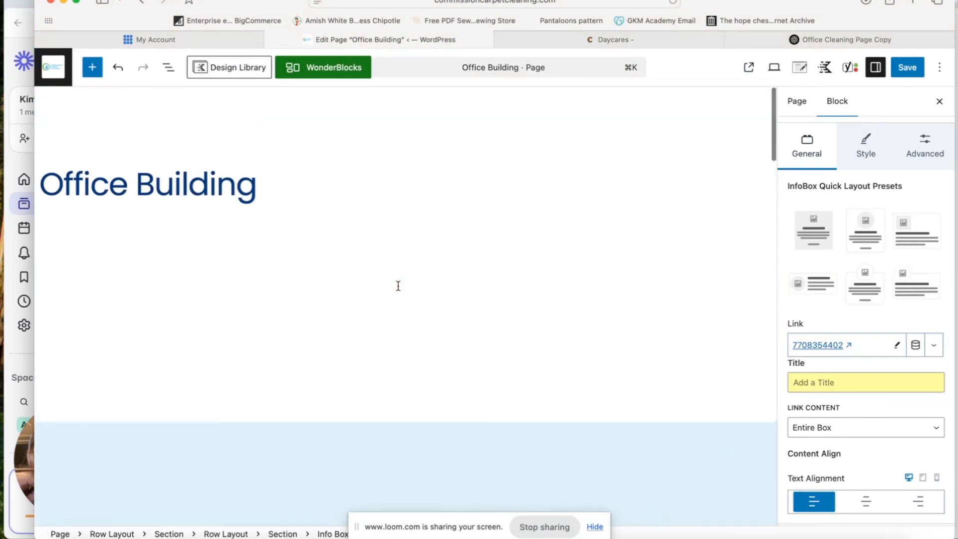
left_click(216, 207)
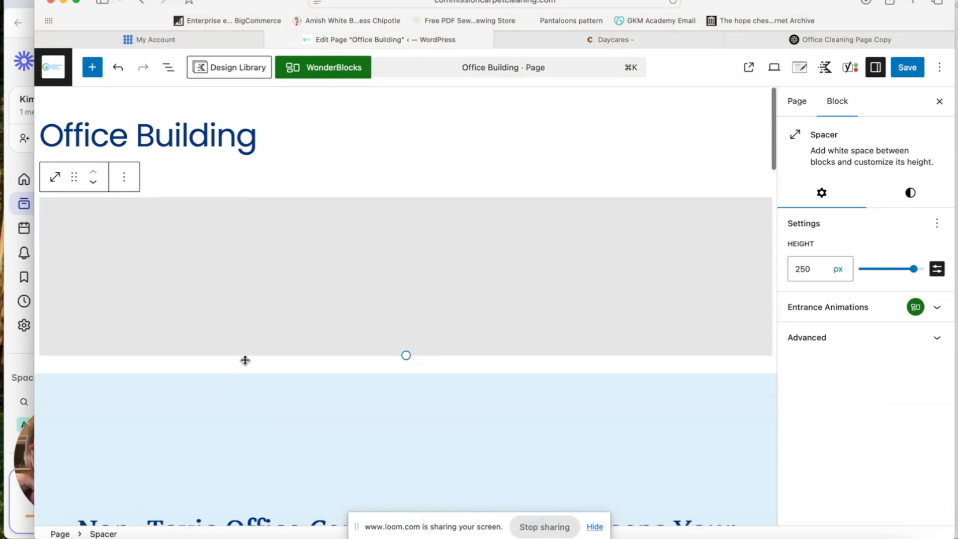
key("Return")
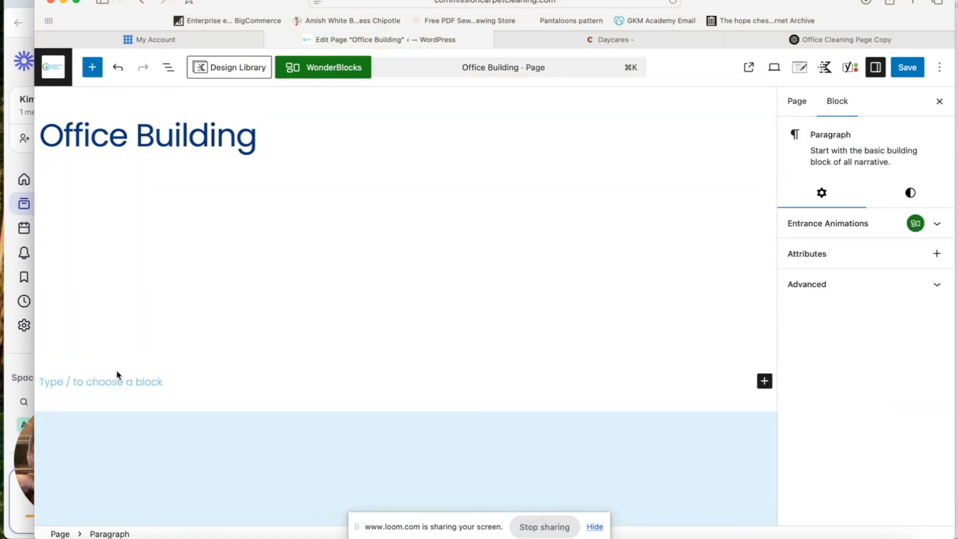
left_click(229, 66)
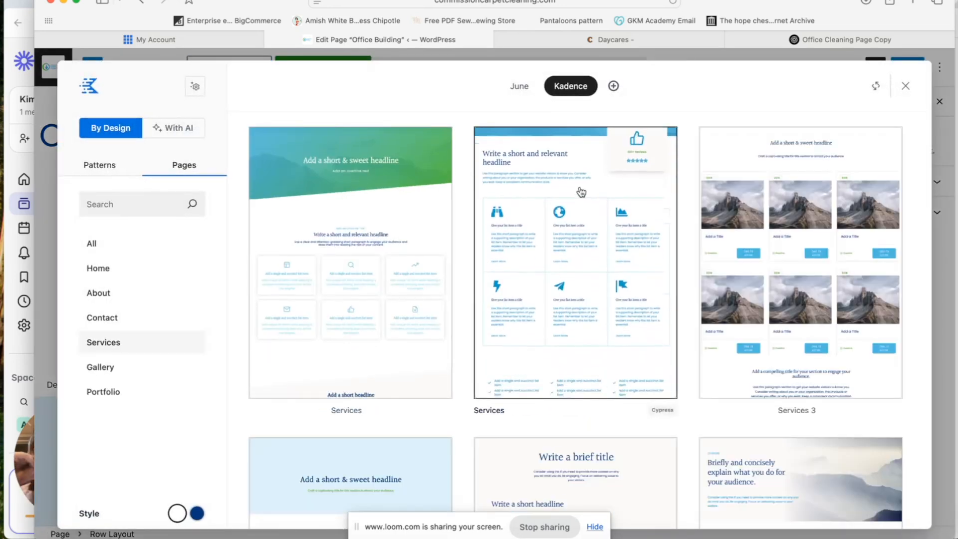
left_click(570, 227)
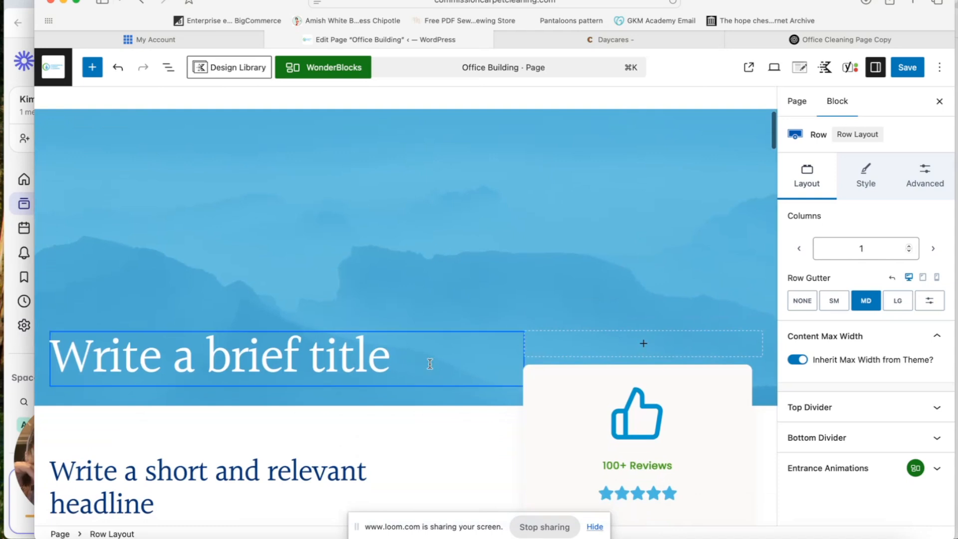
left_click(356, 358)
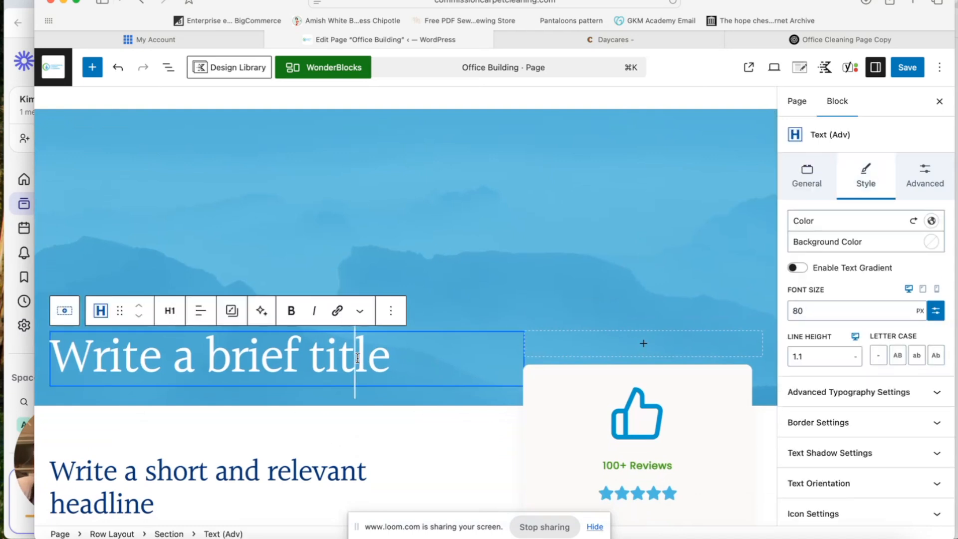
Step: Retitle the hero heading 'Office Buildling' and clear the 100+ Reviews caption
triple_click(357, 358)
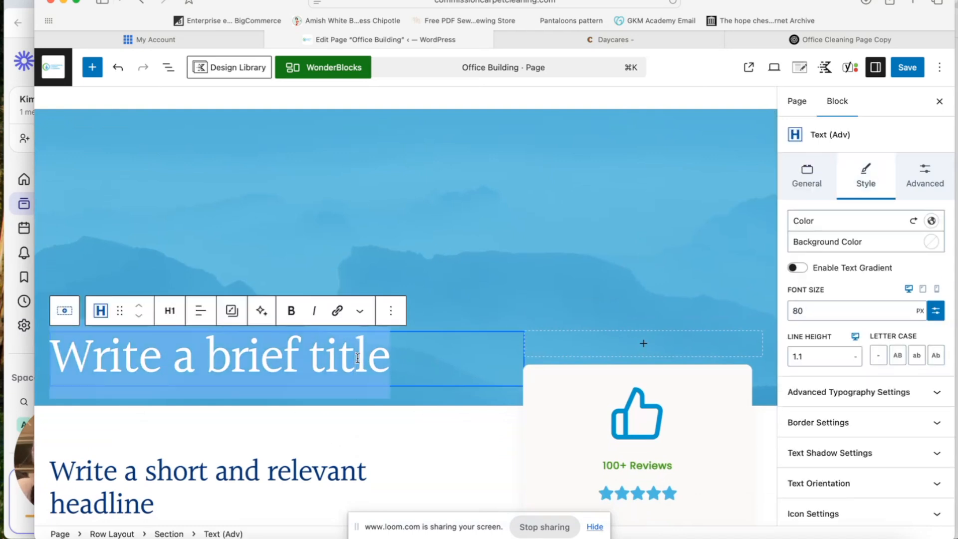
type("Office Buildling")
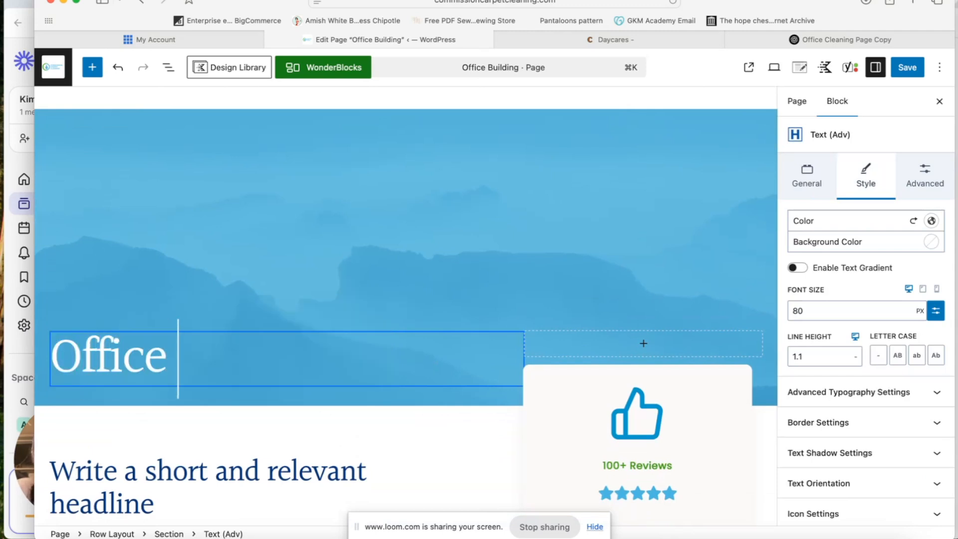
scroll(671, 379, "down", 3)
left_click(672, 378)
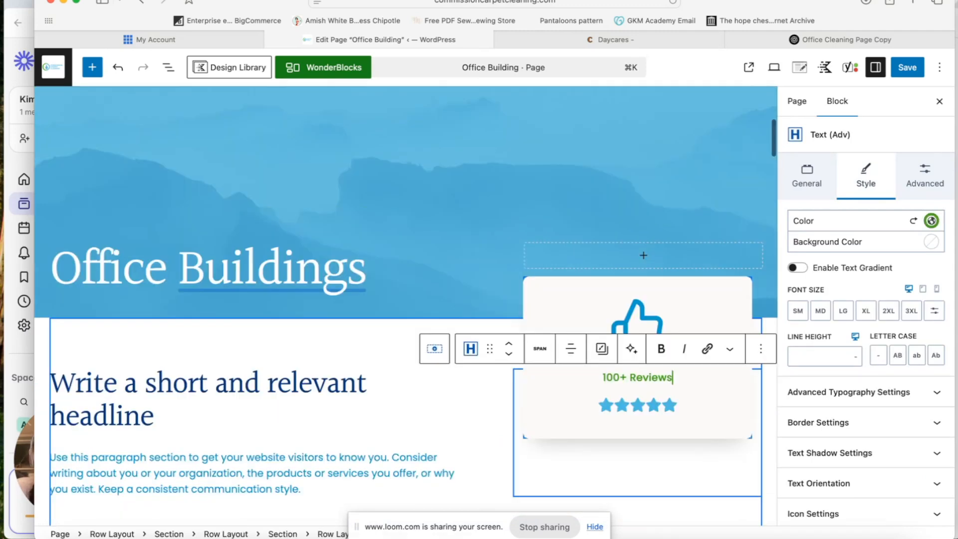
key("BackSpace")
key("BackSpace")
key("BackSpace")
key("BackSpace")
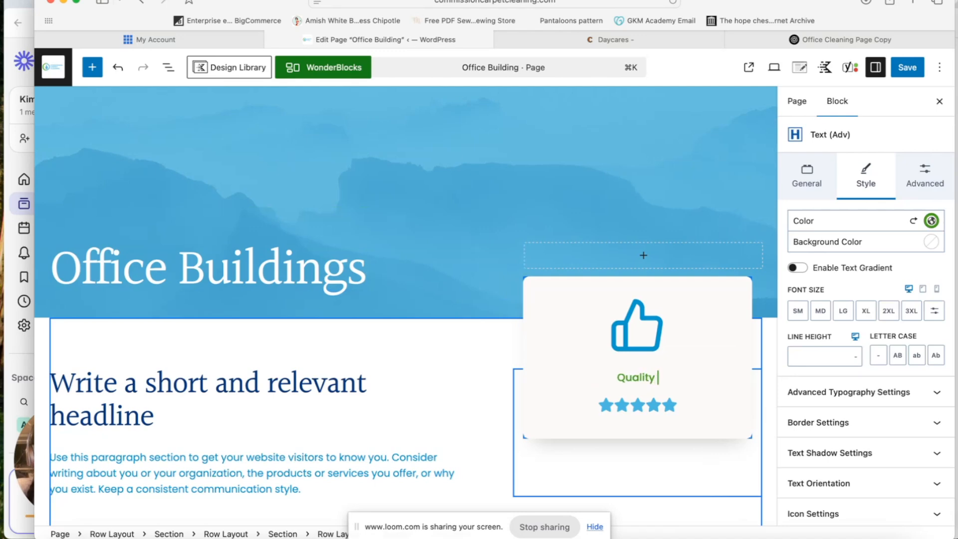
Step: Multi-select all six placeholder list-item boxes in the grid
scroll(546, 363, "down", 5)
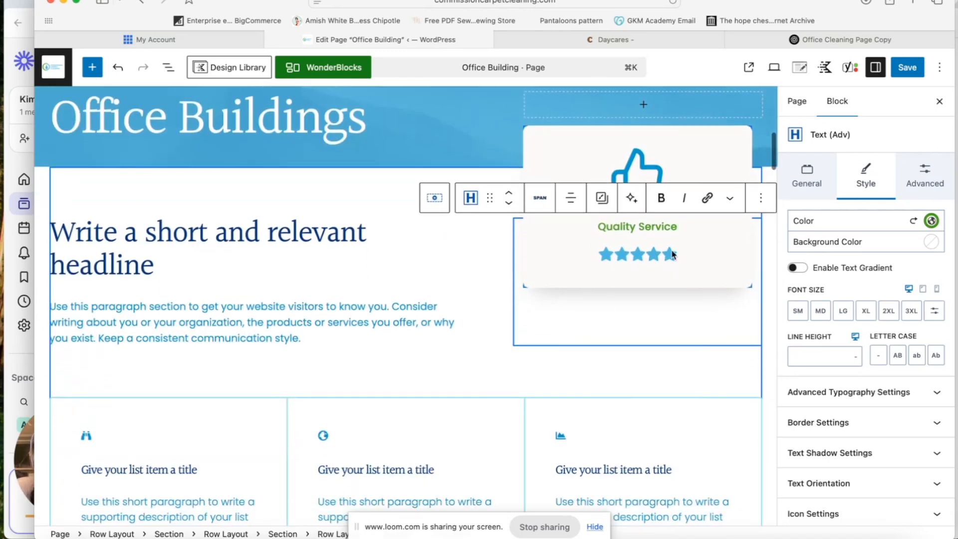
scroll(283, 425, "down", 5)
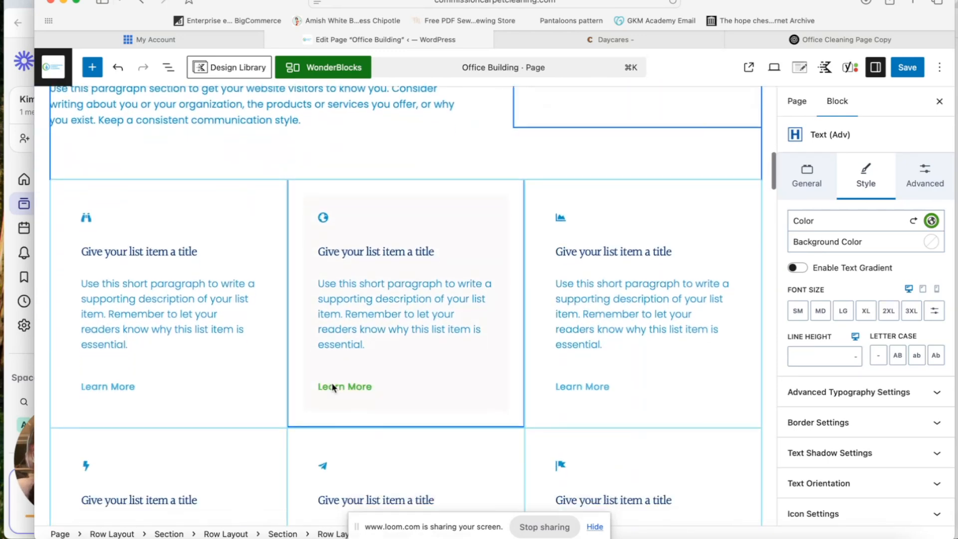
left_click_drag(193, 208, 623, 456)
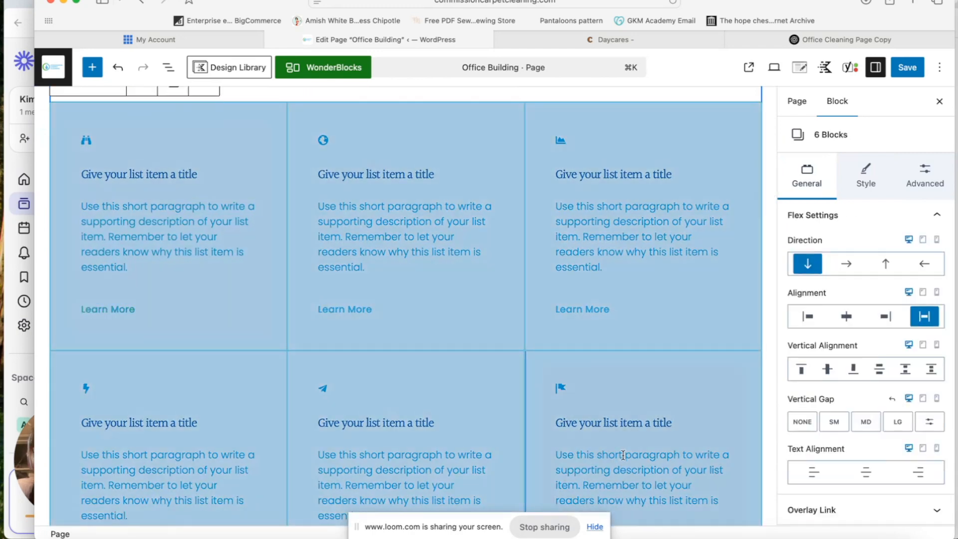
Step: Delete the six list-item boxes, the testimonials row and the short-headline section
key("BackSpace")
scroll(387, 371, "down", 9)
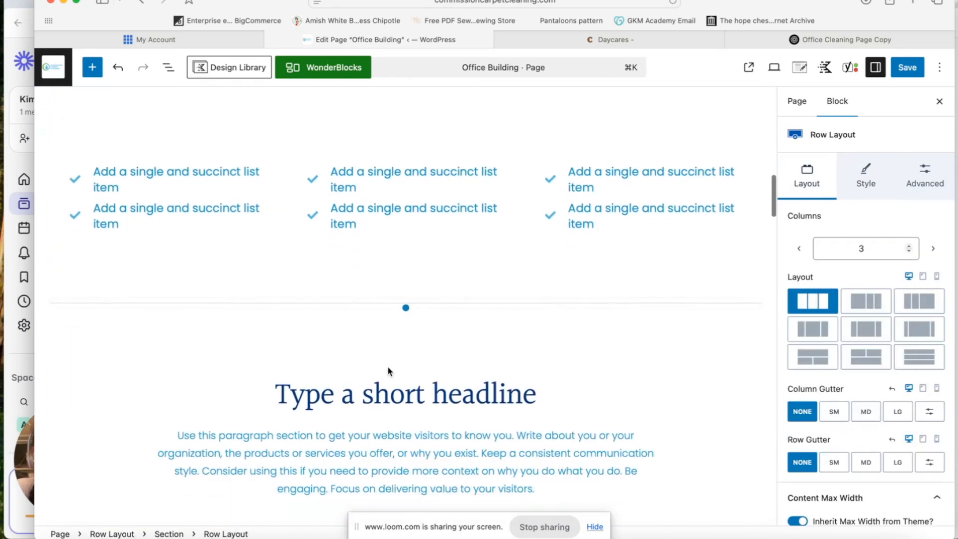
left_click(162, 289)
left_click(75, 246)
key("BackSpace")
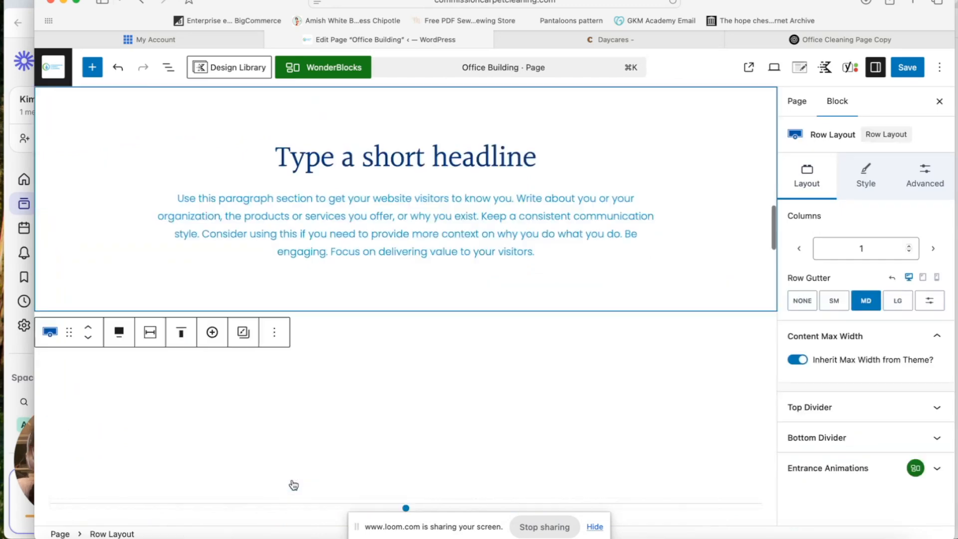
scroll(299, 216, "down", 2)
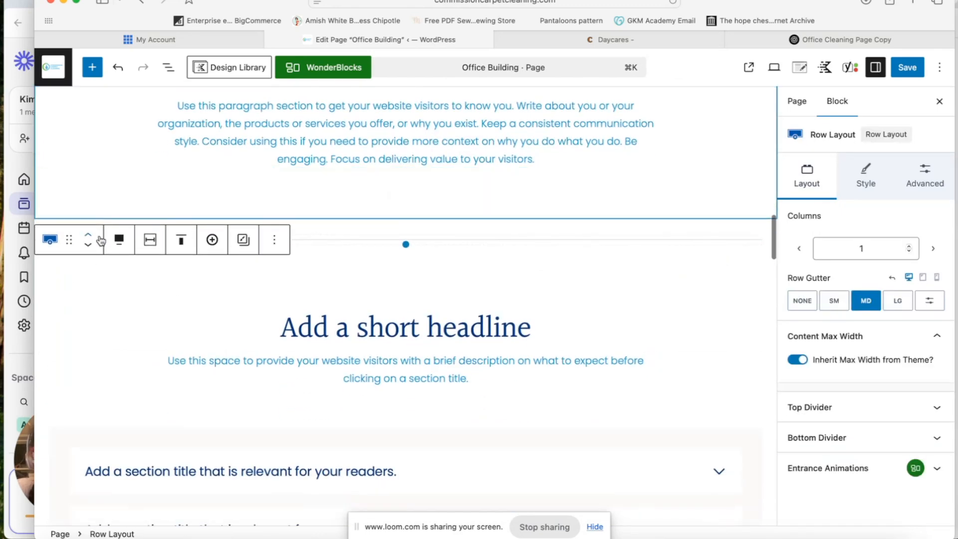
left_click(275, 247)
left_click(293, 527)
Step: Delete the grey 'Write a brief title' call-to-action row
scroll(312, 474, "up", 2)
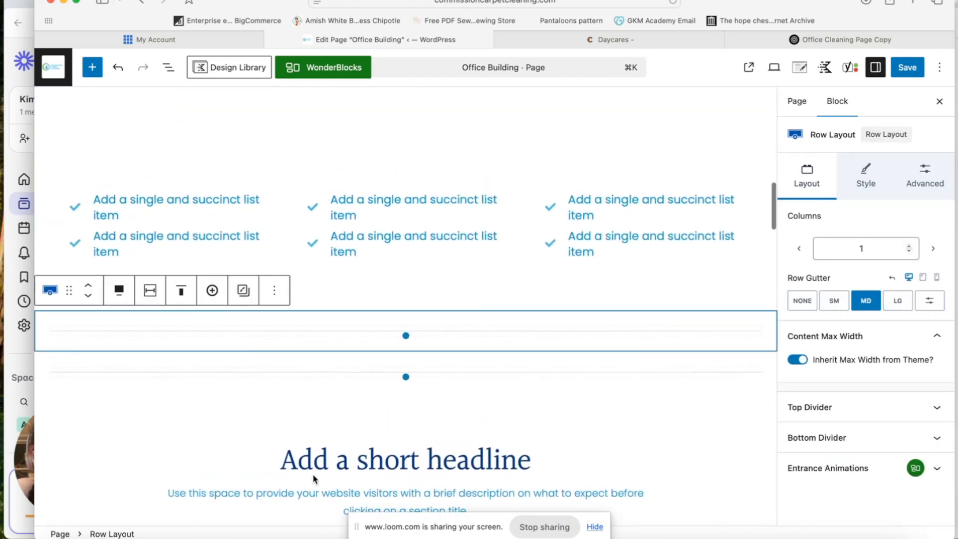
scroll(576, 315, "up", 3)
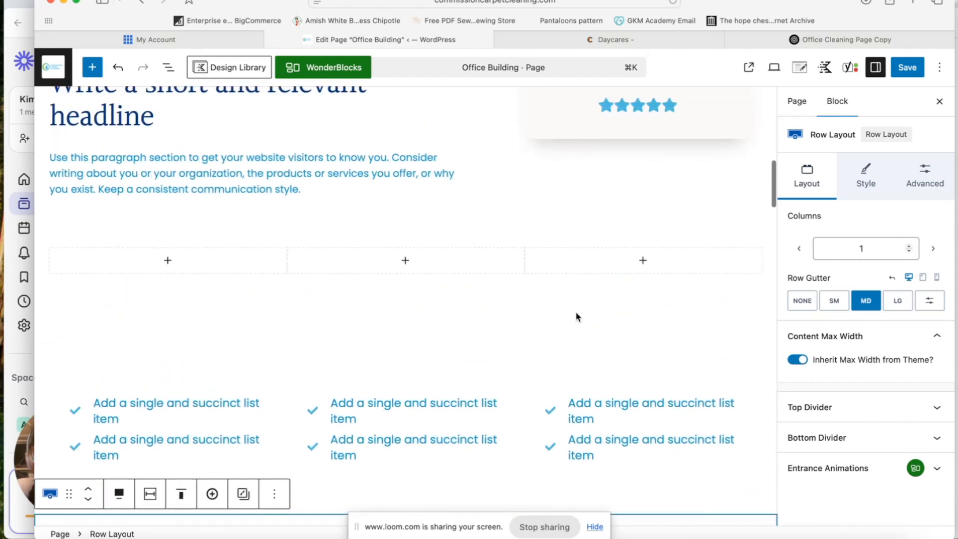
scroll(576, 317, "down", 2)
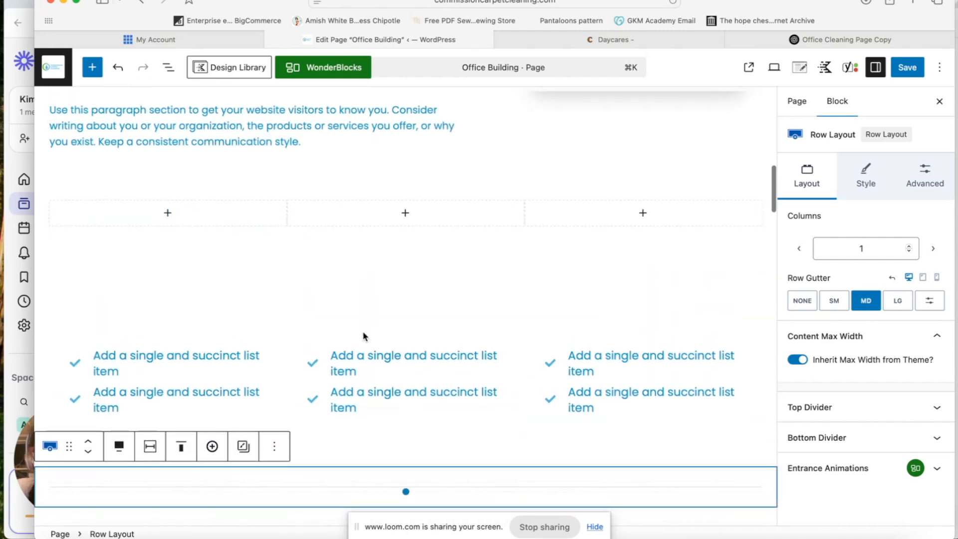
scroll(599, 389, "down", 8)
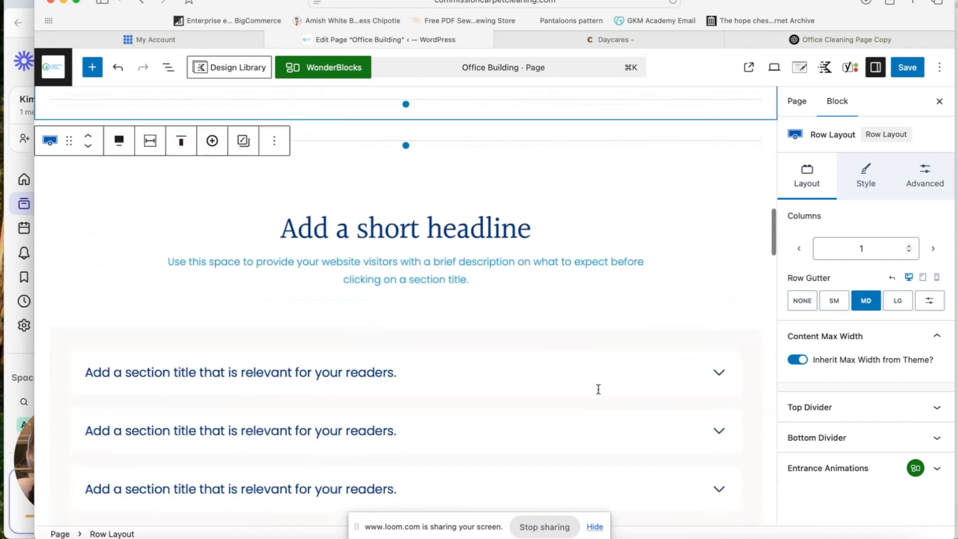
scroll(344, 313, "down", 3)
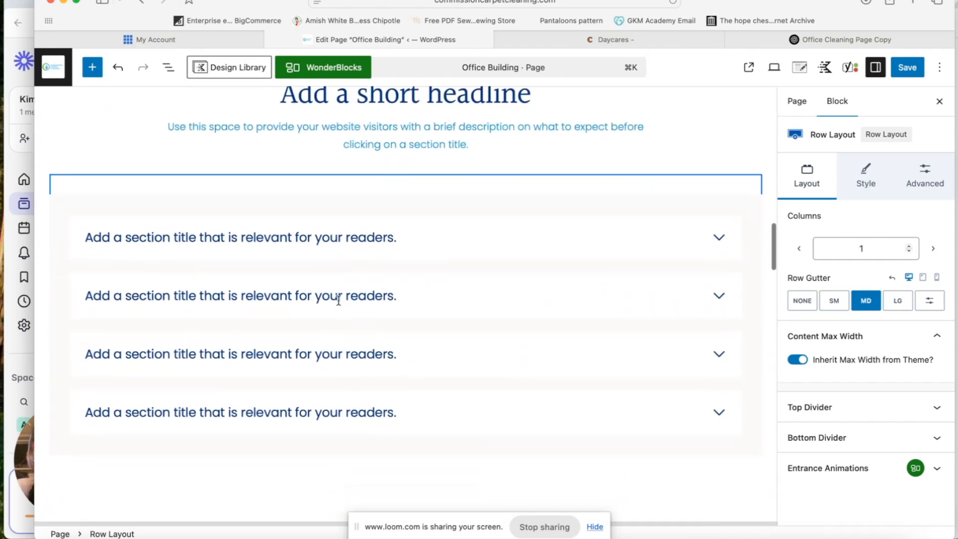
scroll(338, 409, "down", 6)
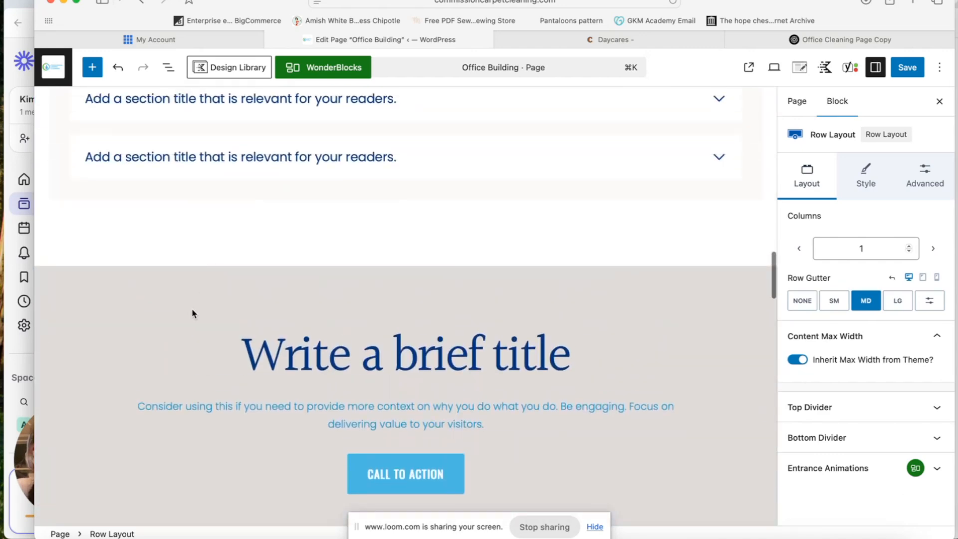
left_click(181, 291)
left_click(49, 245)
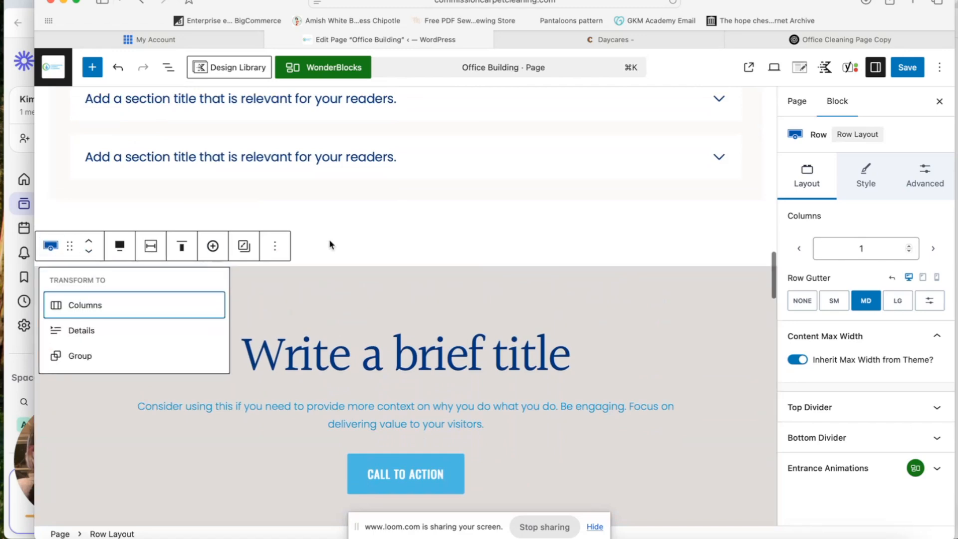
left_click(275, 246)
left_click(282, 494)
Step: Move the Non-Toxic Office Carpet Cleaning section up two places, above the checklist
scroll(298, 298, "down", 10)
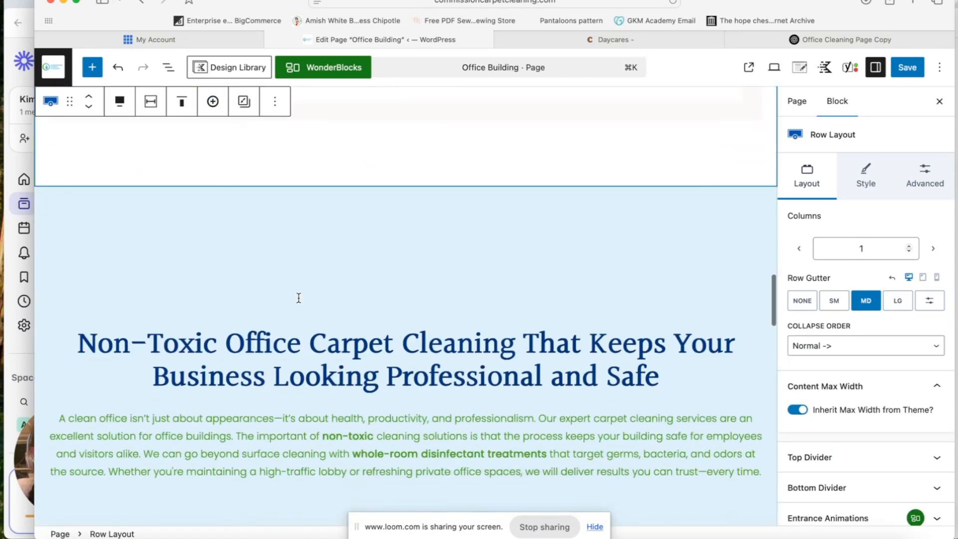
scroll(204, 299, "up", 3)
scroll(164, 315, "up", 4)
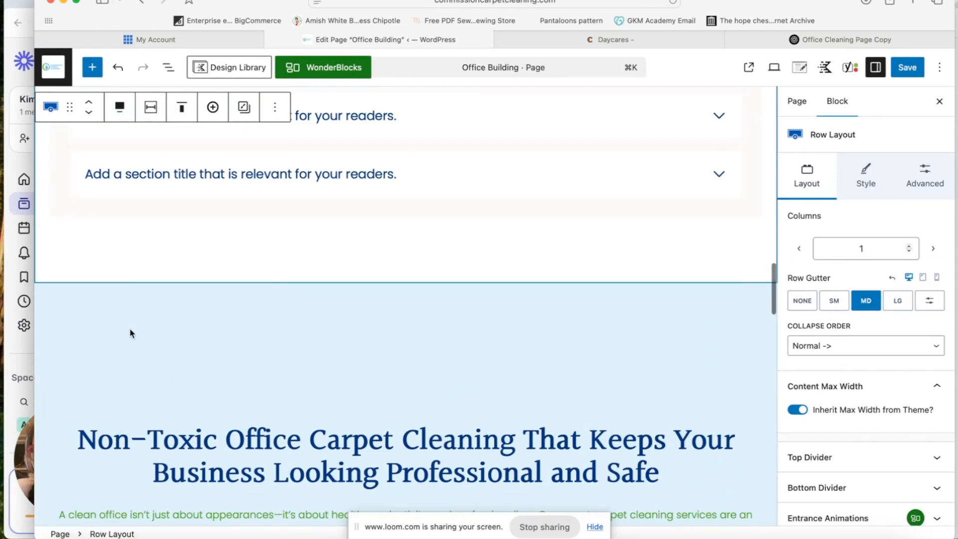
left_click(87, 260)
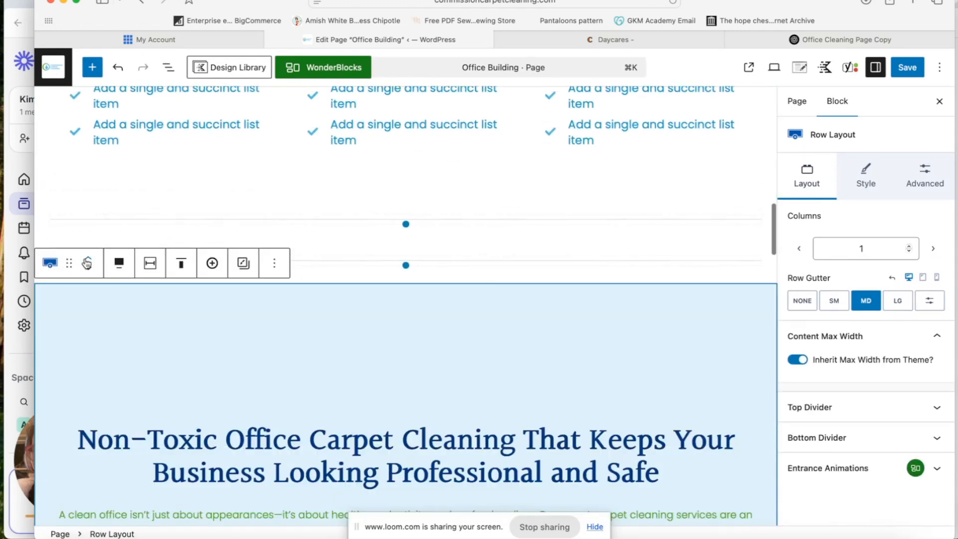
left_click(87, 260)
scroll(285, 227, "down", 10)
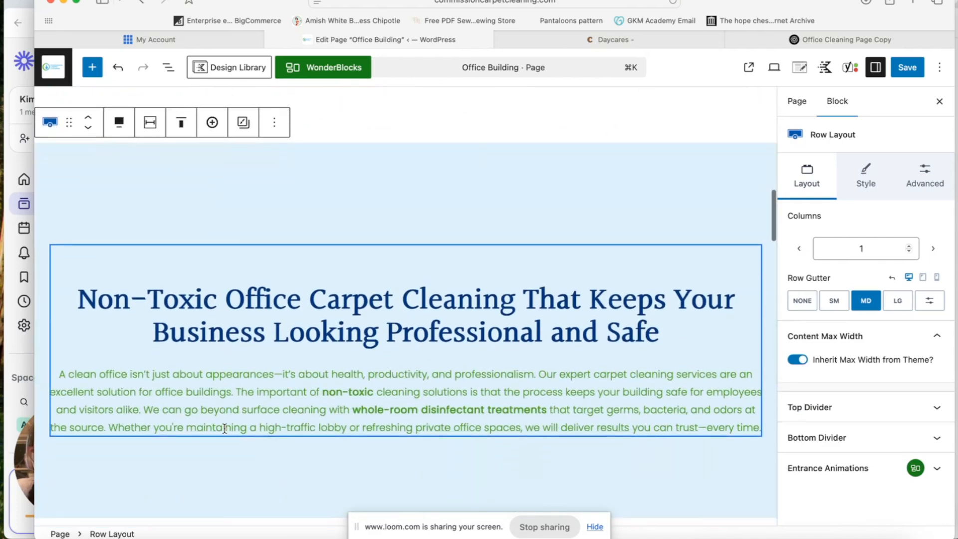
Step: Select the 'Add a short headline' heading, then the FAQ section around it
left_click(286, 229)
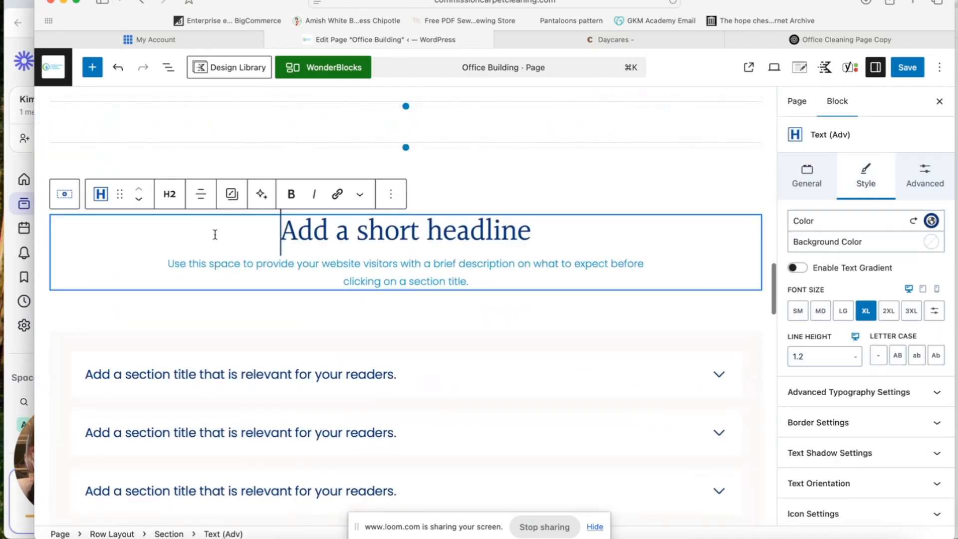
left_click(497, 190)
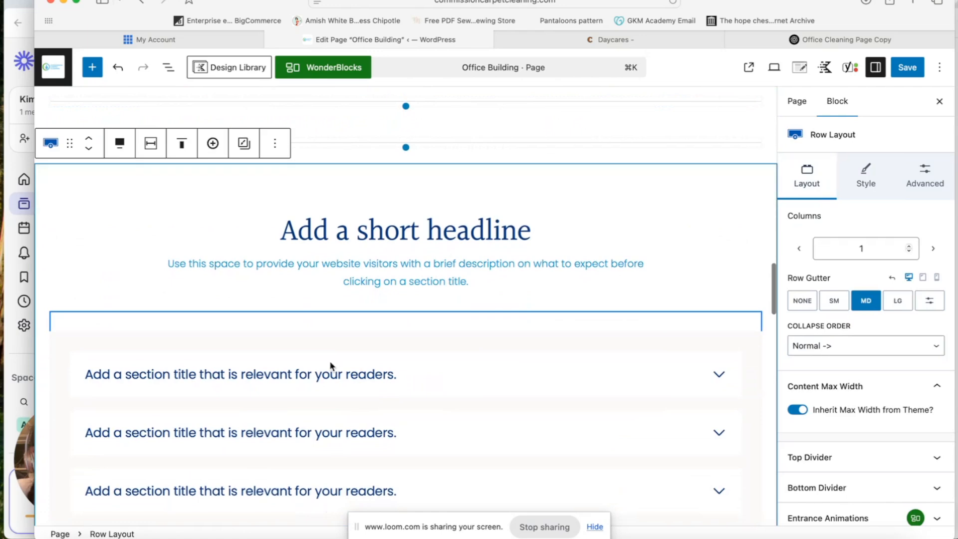
scroll(332, 369, "down", 6)
scroll(414, 337, "down", 5)
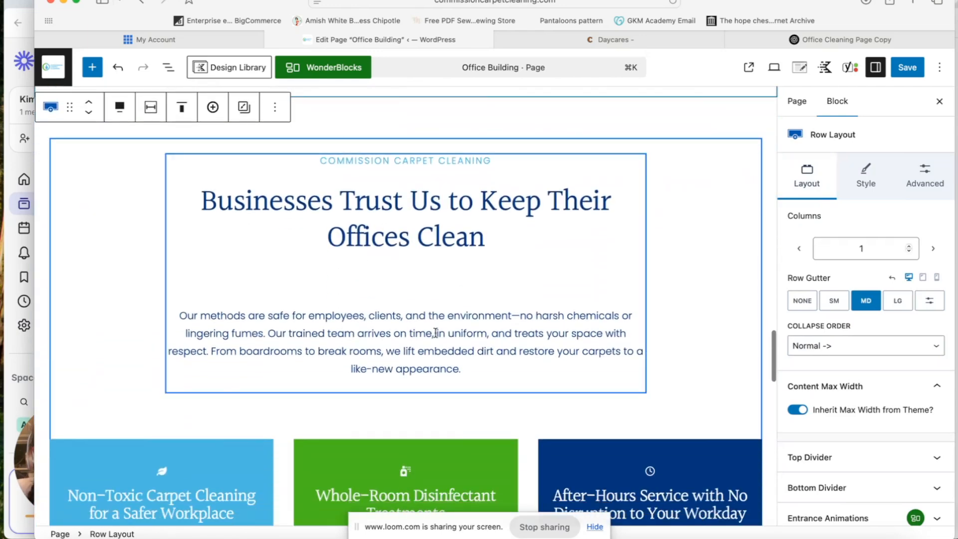
scroll(256, 293, "down", 4)
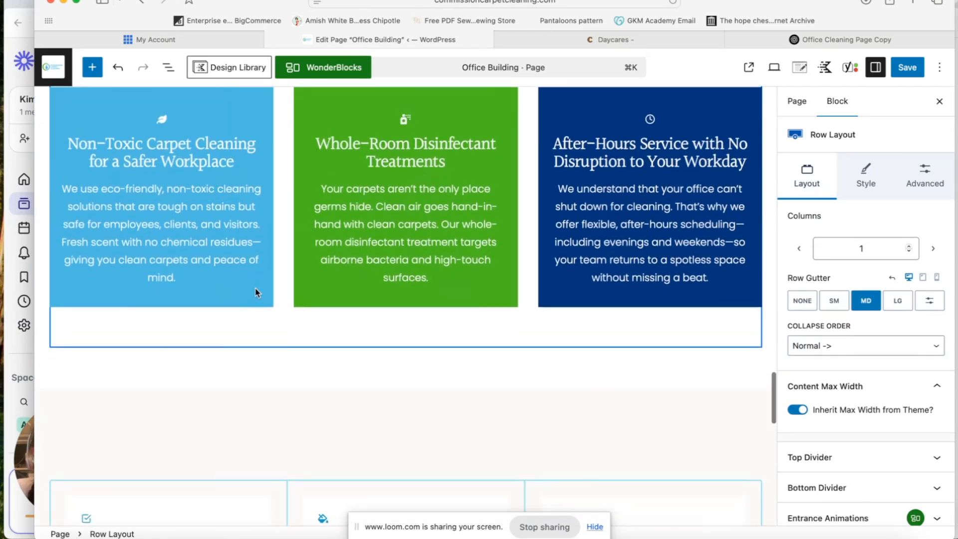
scroll(256, 293, "up", 8)
Step: Step up from the Businesses Trust section's inner layout to its outer row
left_click(109, 269)
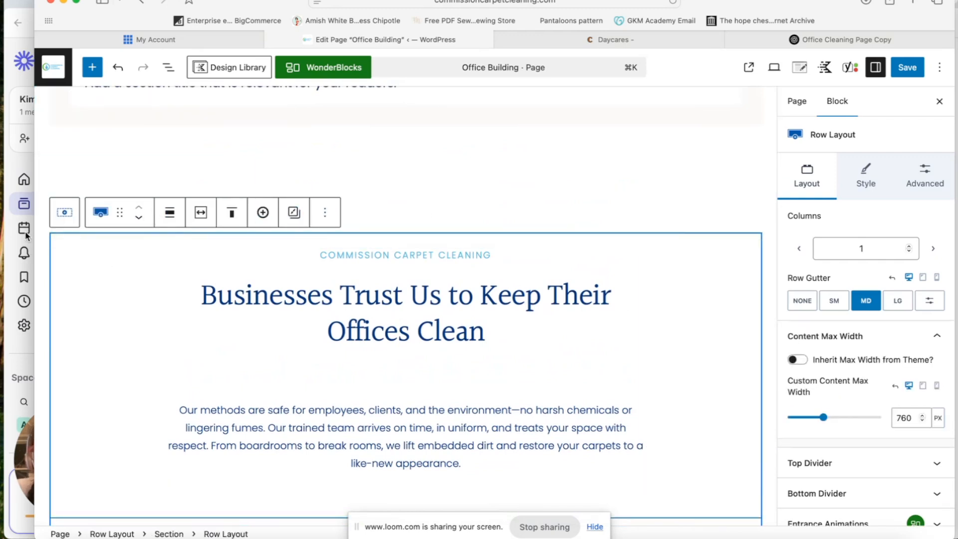
left_click(65, 212)
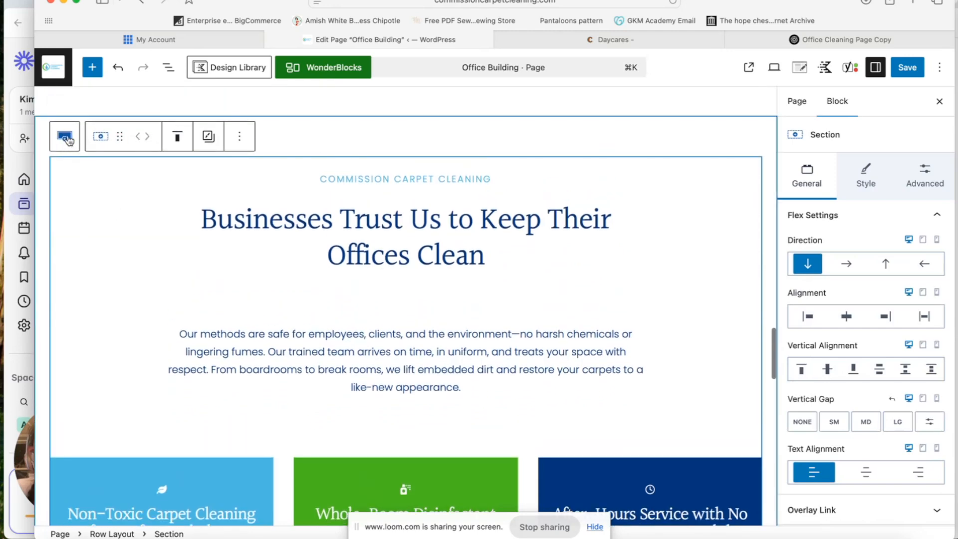
left_click(69, 140)
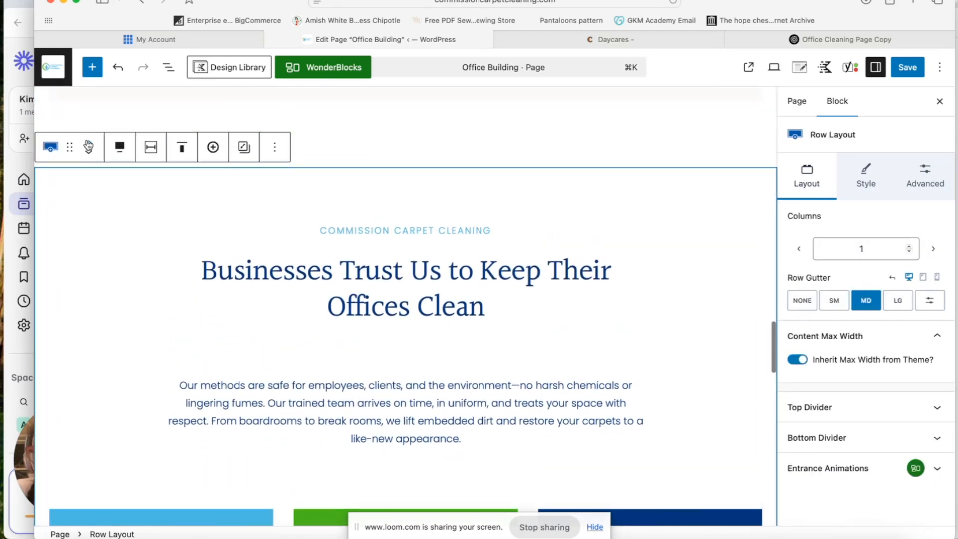
scroll(271, 252, "up", 10)
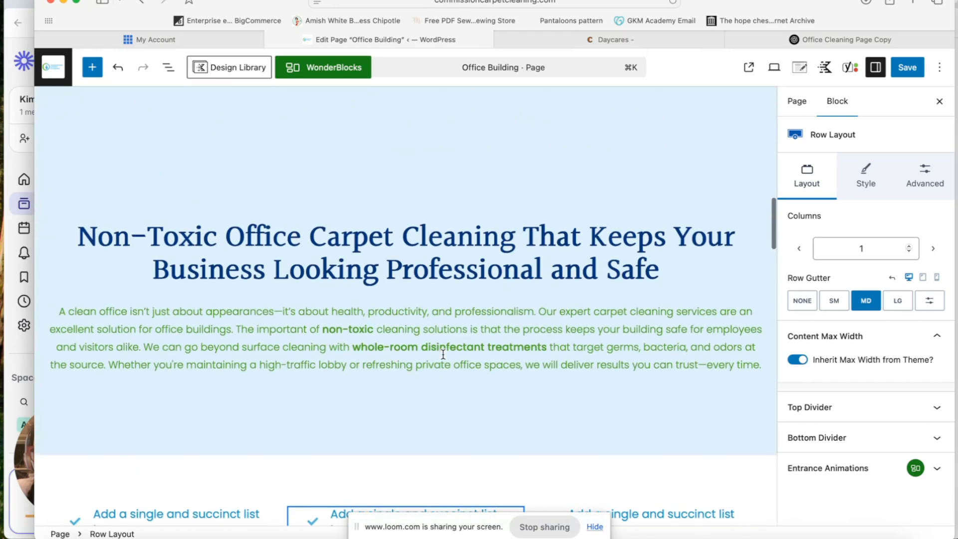
scroll(443, 354, "down", 15)
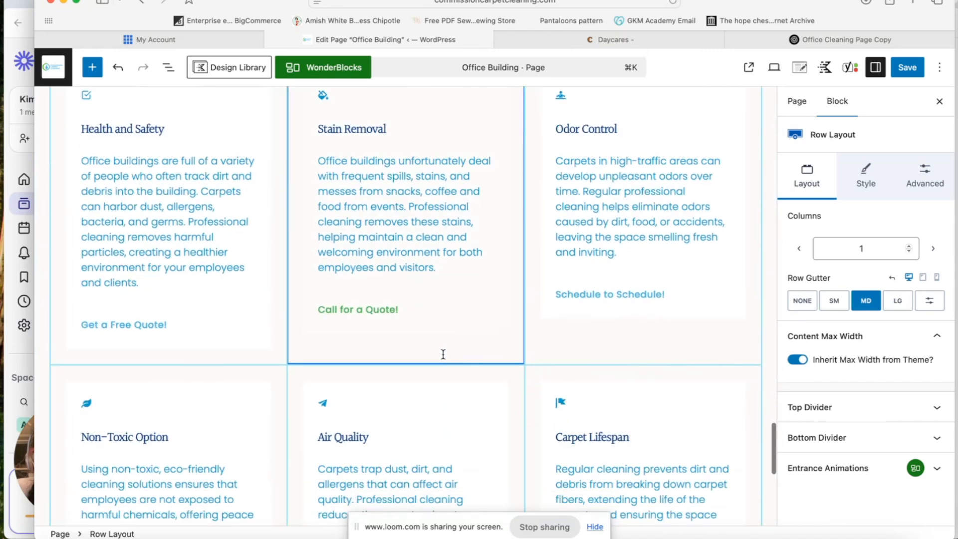
scroll(443, 354, "down", 5)
scroll(443, 354, "up", 10)
scroll(443, 354, "down", 1)
scroll(182, 239, "up", 5)
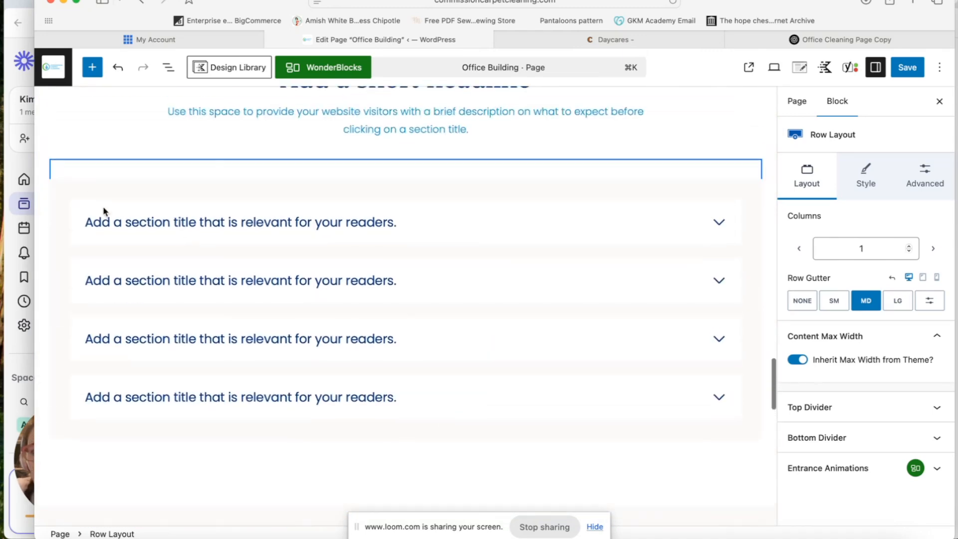
Step: Select the whole FAQ accordion row and move it down below the service cards
left_click(87, 180)
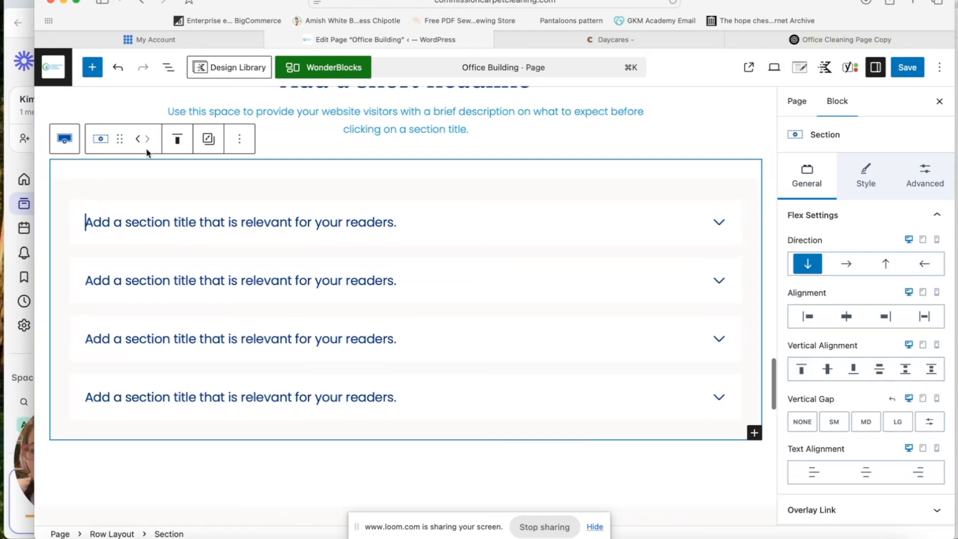
left_click(65, 138)
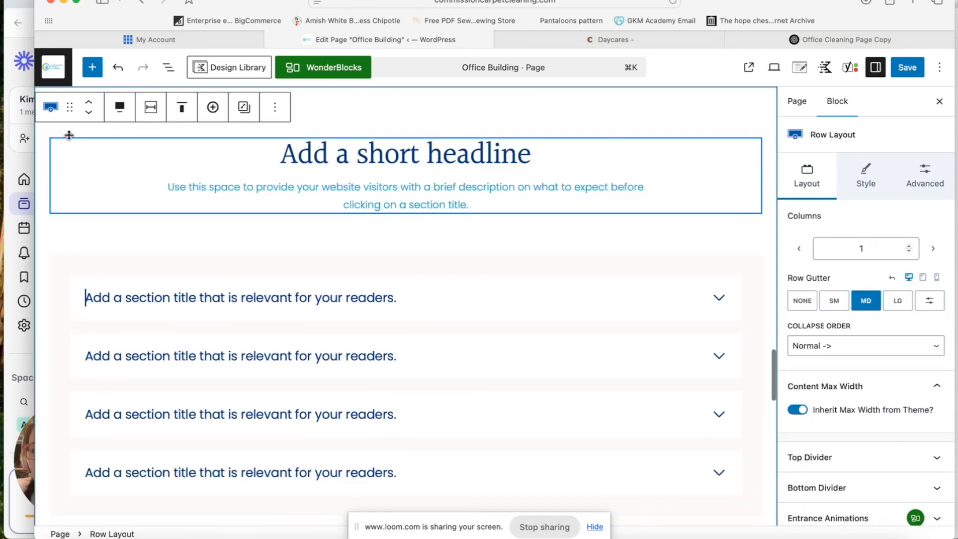
left_click(92, 114)
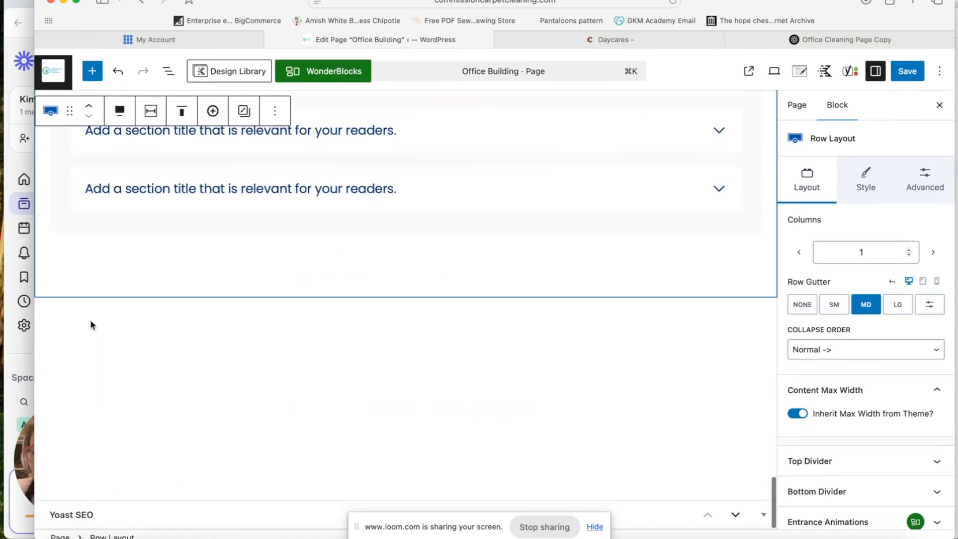
scroll(91, 321, "up", 10)
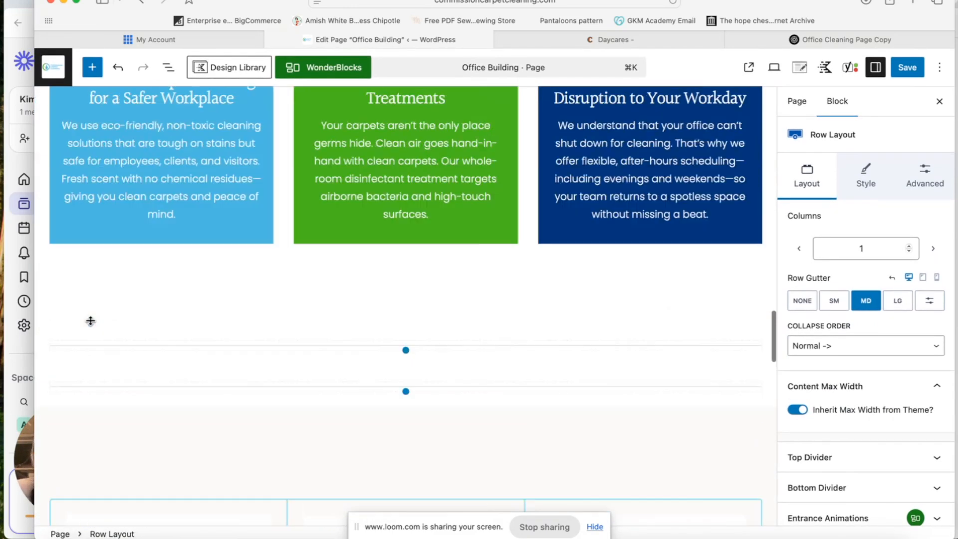
scroll(501, 326, "up", 15)
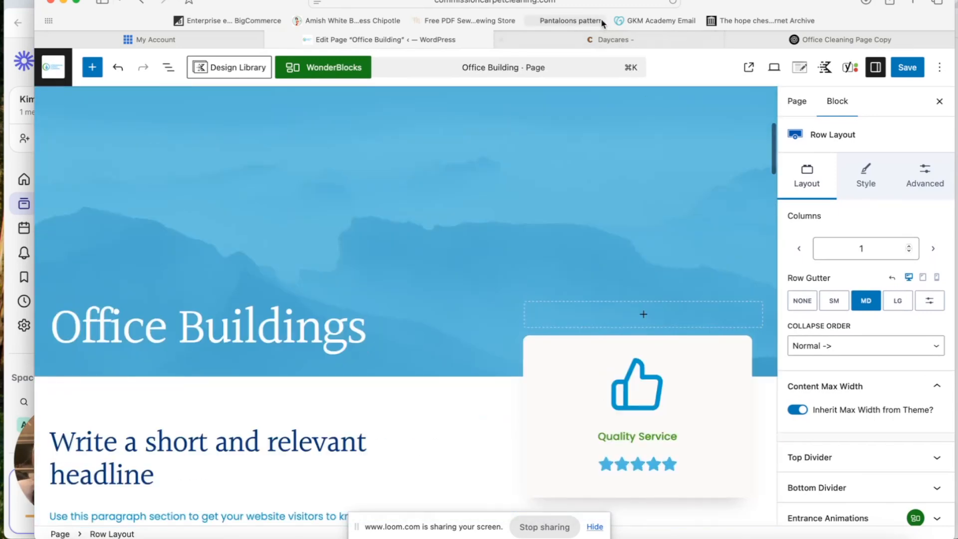
Step: Look over the live Daycares page for reference
left_click(610, 40)
scroll(585, 394, "down", 20)
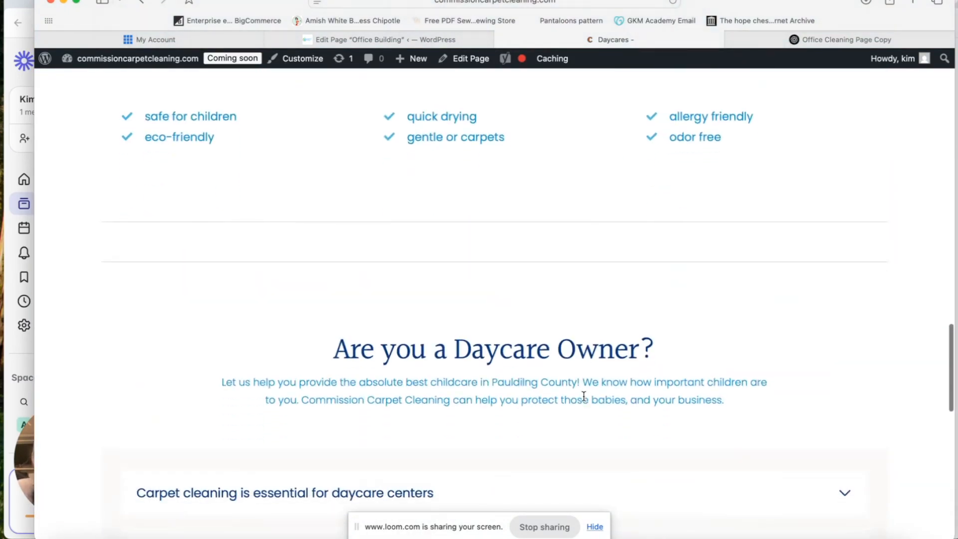
scroll(423, 333, "up", 2)
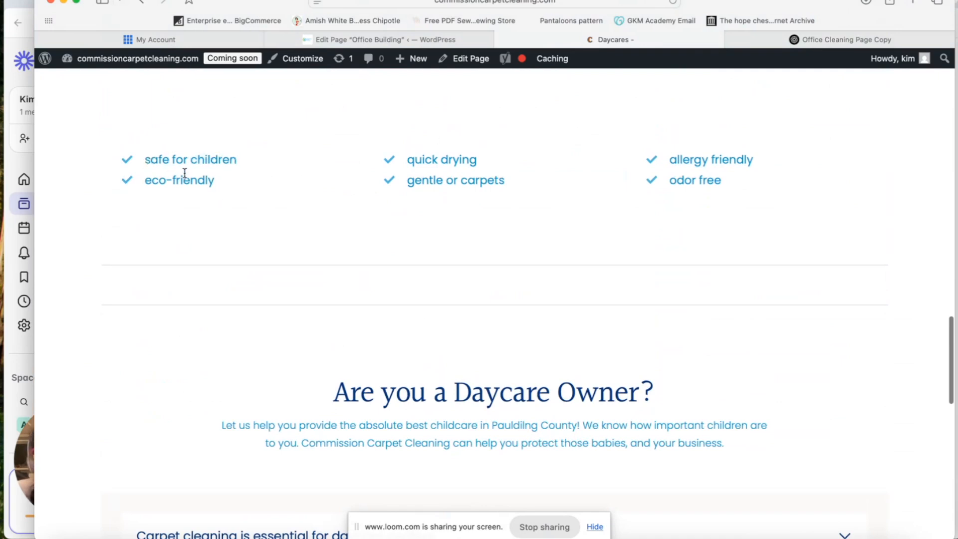
scroll(250, 183, "up", 1)
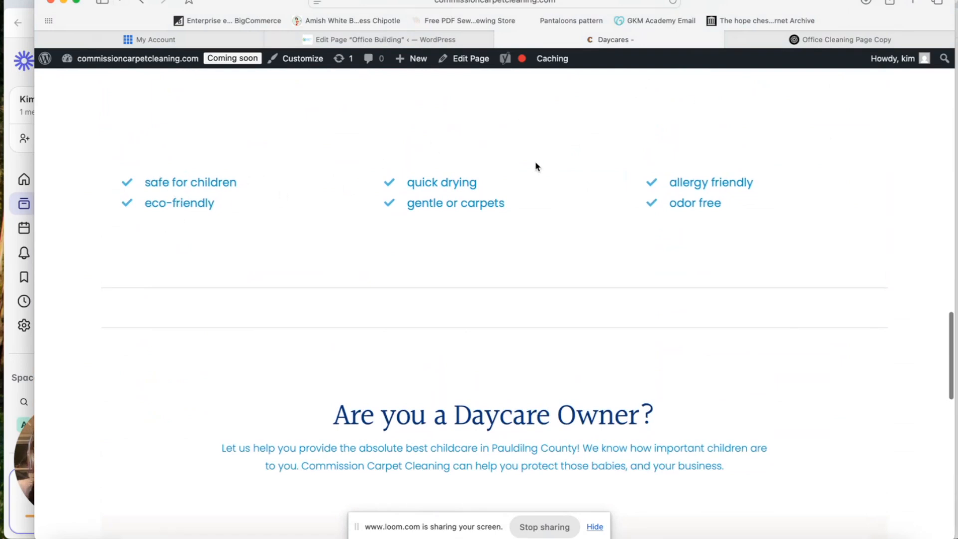
Step: Back in the Office Building editor, select the first placeholder checklist item
left_click(401, 40)
scroll(231, 278, "down", 10)
scroll(230, 278, "down", 15)
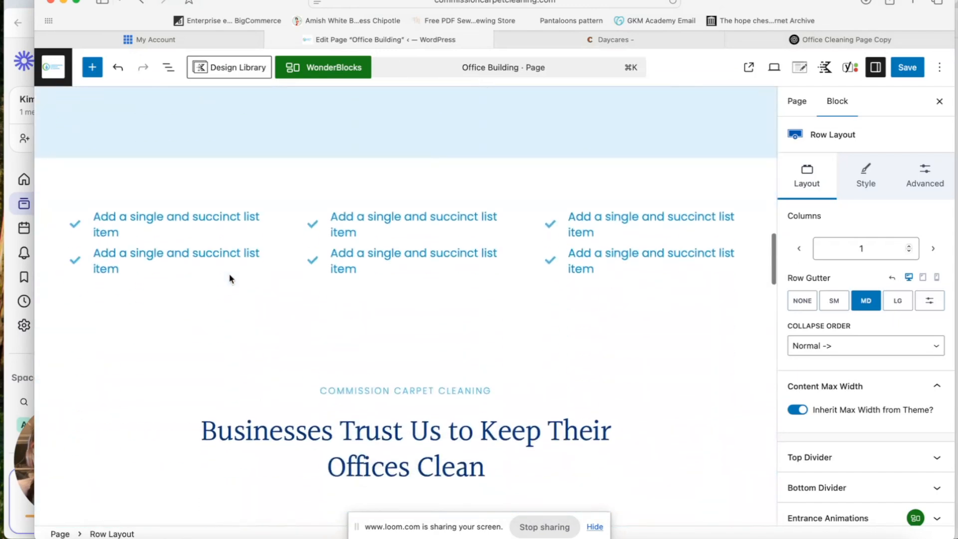
left_click(119, 232)
Step: Replace the first column's checklist items with 'Safe for Everyone!' and 'Eco-friendly'
triple_click(118, 232)
type("Safe")
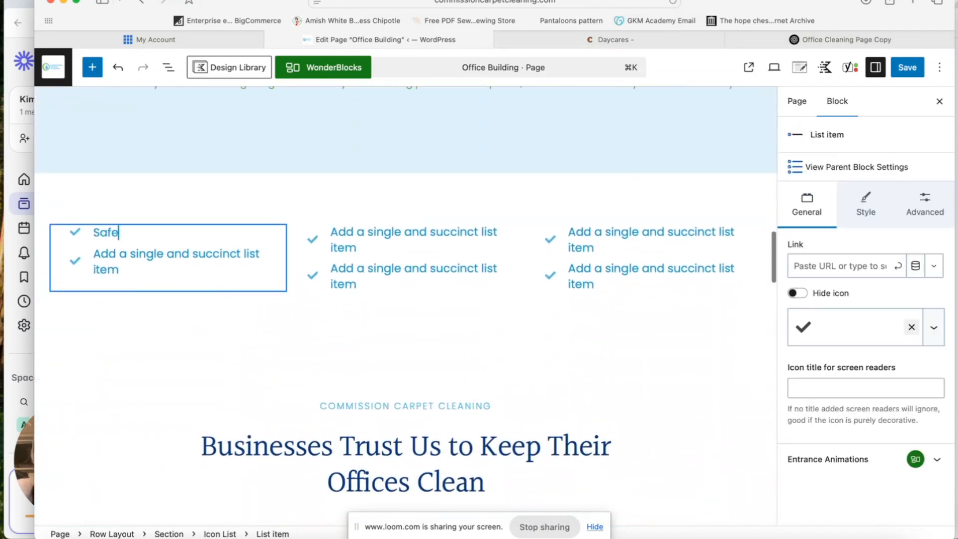
type(" for Everyone!")
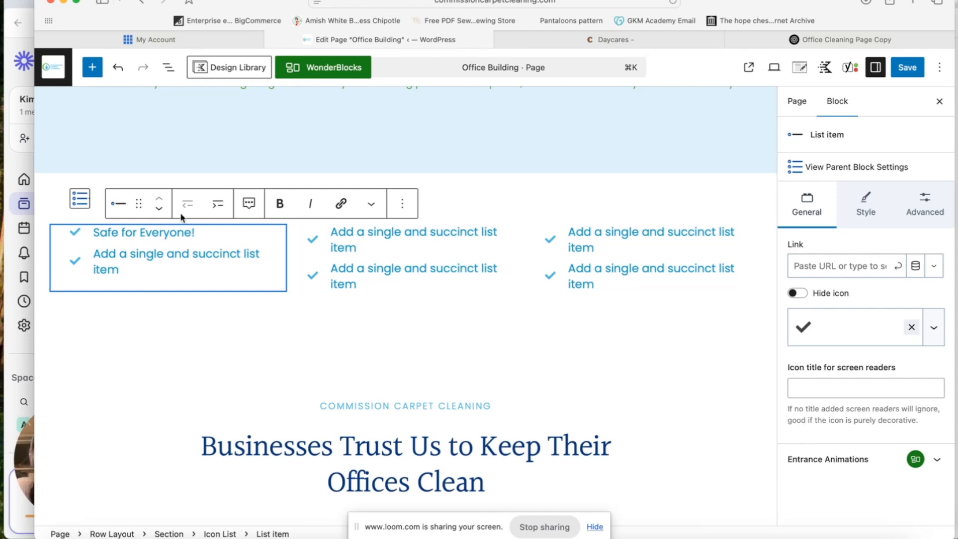
triple_click(130, 273)
type("Eco-friendly")
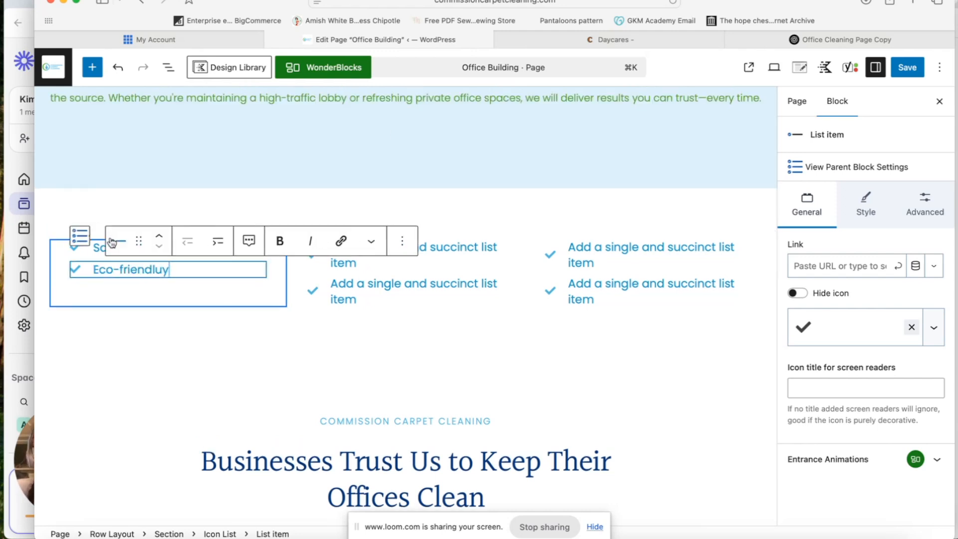
Step: Set the middle column's items to 'quick drying' and 'gentle on carpets', checking the Daycares wording
left_click(609, 40)
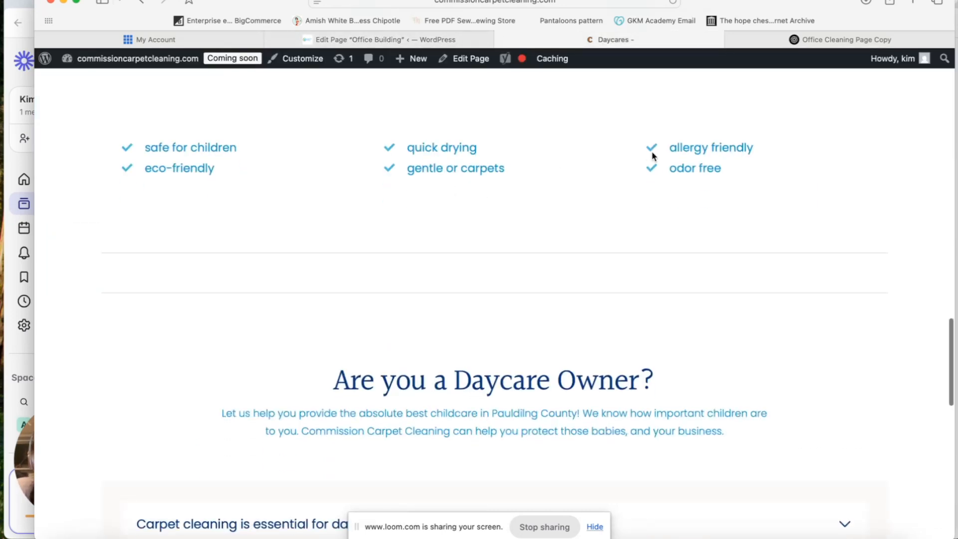
left_click(399, 40)
triple_click(399, 250)
type("quick drying")
triple_click(445, 280)
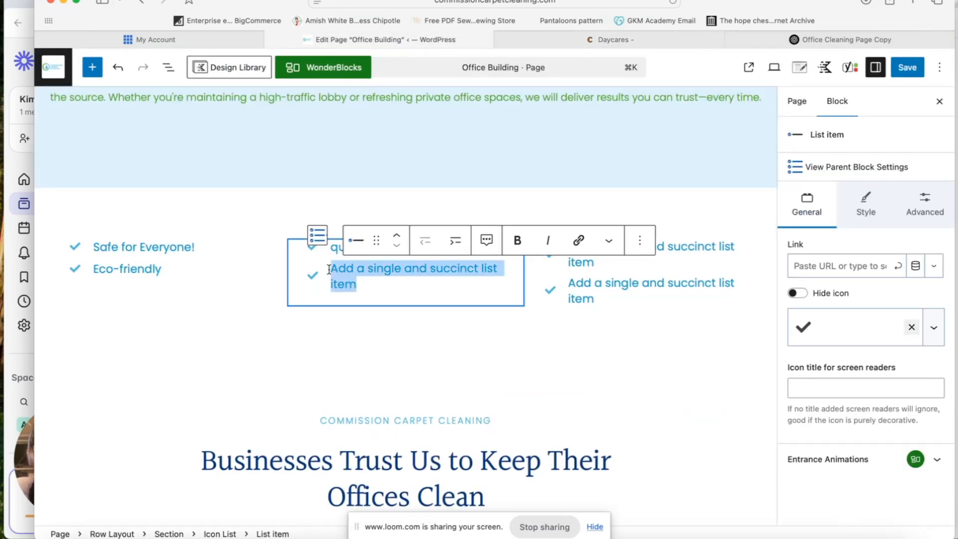
type("gentle on carpets")
Step: Fill the third column with 'odor' and a new 'allergy friendly' item
left_click(614, 40)
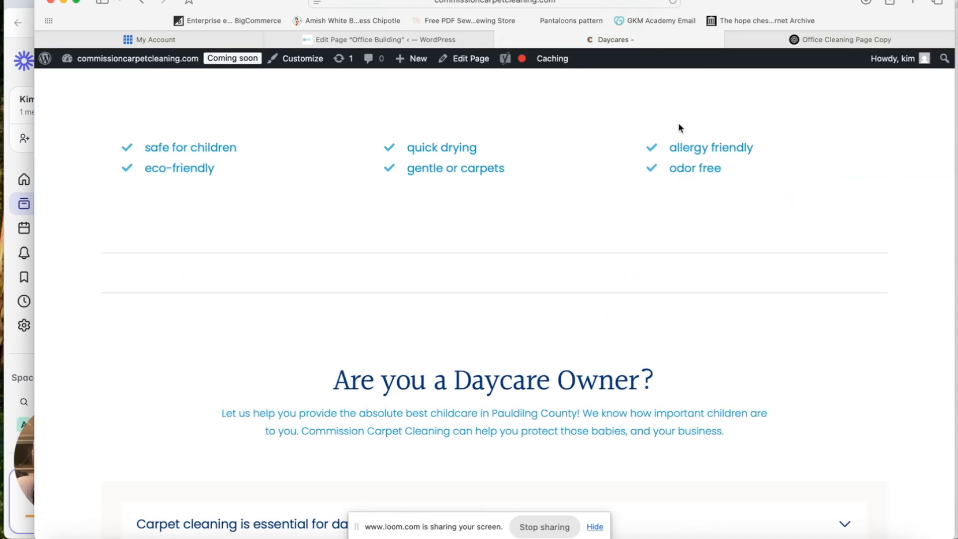
left_click(394, 41)
left_click(599, 294)
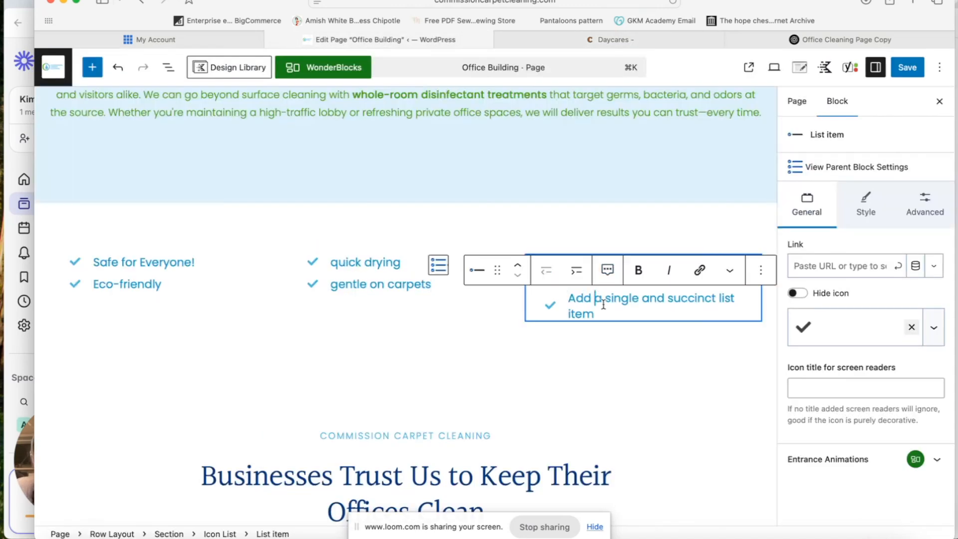
key("Return")
type("allergy friendly")
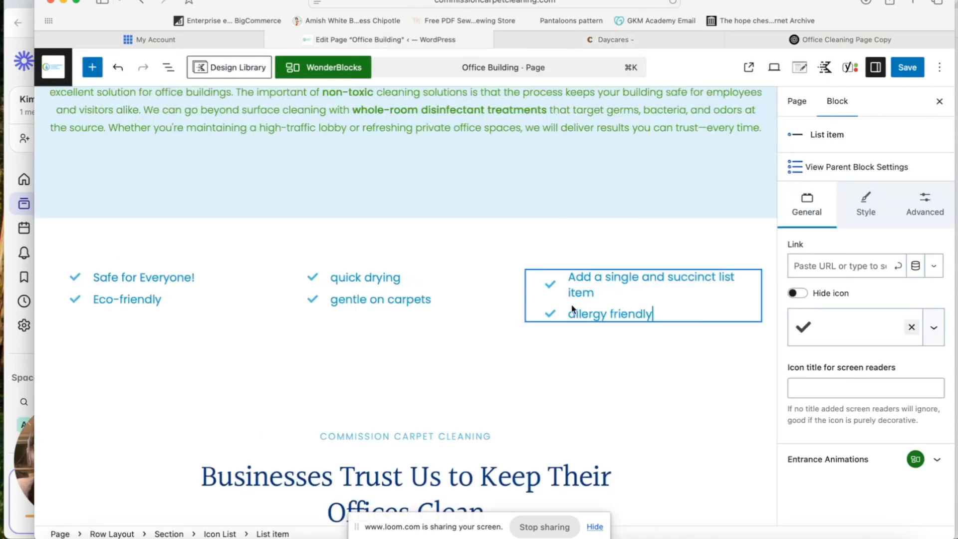
left_click(593, 293)
left_click_drag(594, 293, 568, 278)
type("odor free")
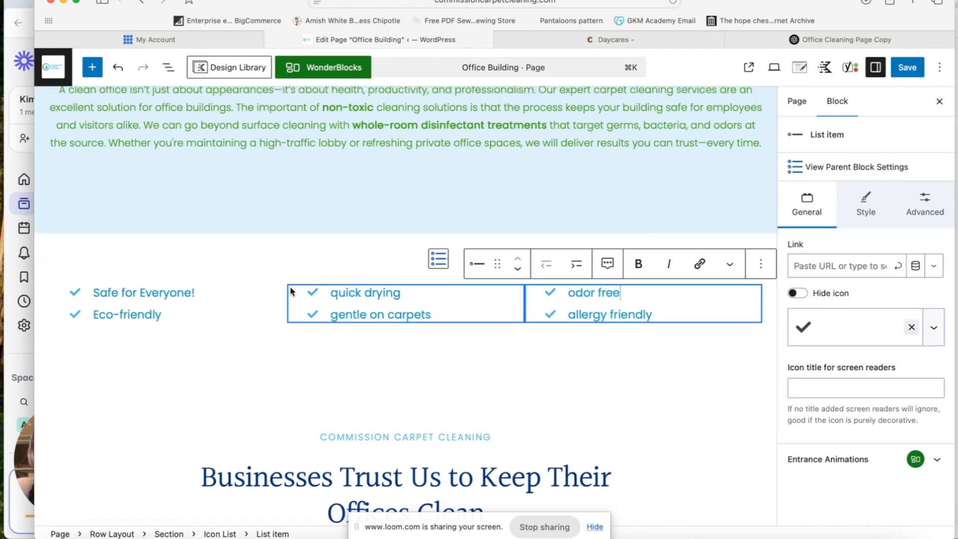
Step: Remove the exclamation mark so the first item reads 'Safe for Everyone'
left_click(197, 293)
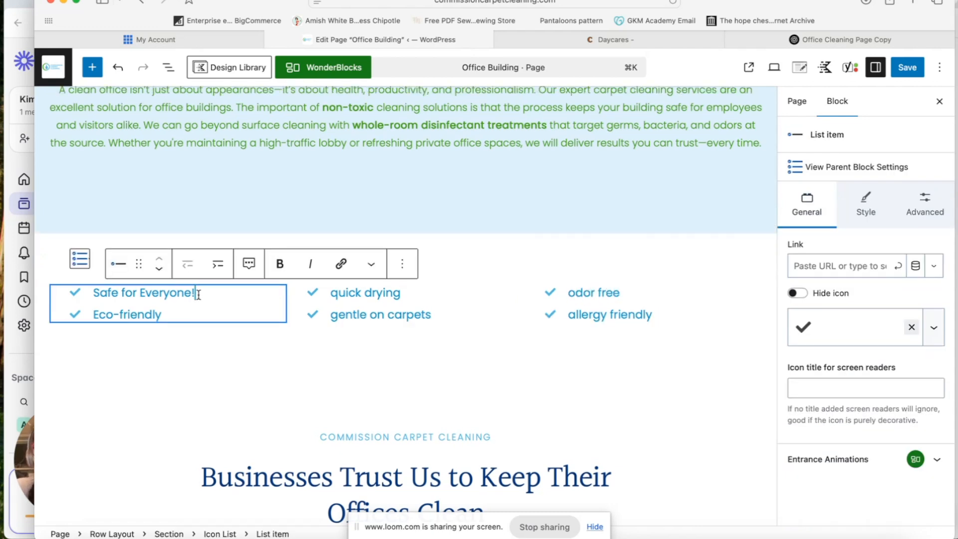
key("BackSpace")
scroll(323, 330, "down", 5)
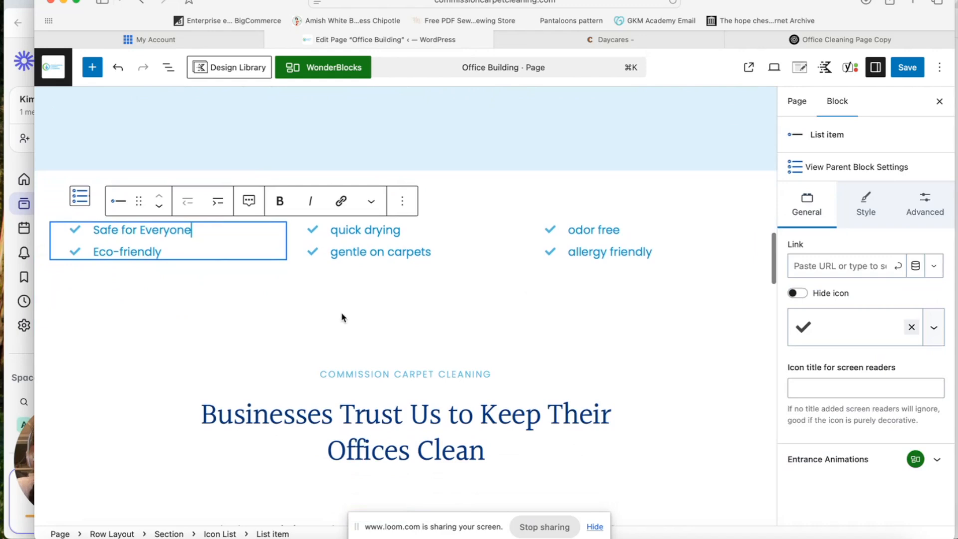
scroll(342, 317, "down", 3)
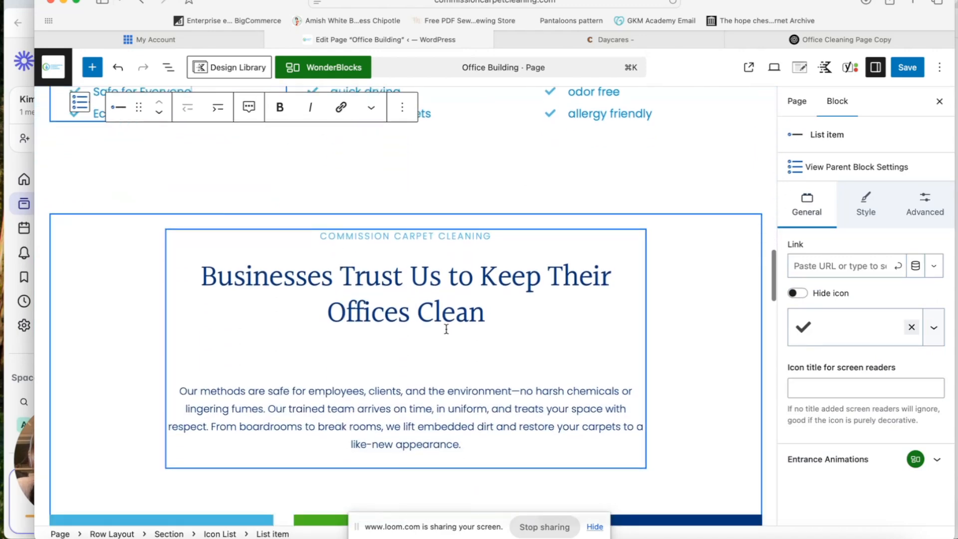
scroll(446, 329, "down", 10)
scroll(346, 404, "down", 15)
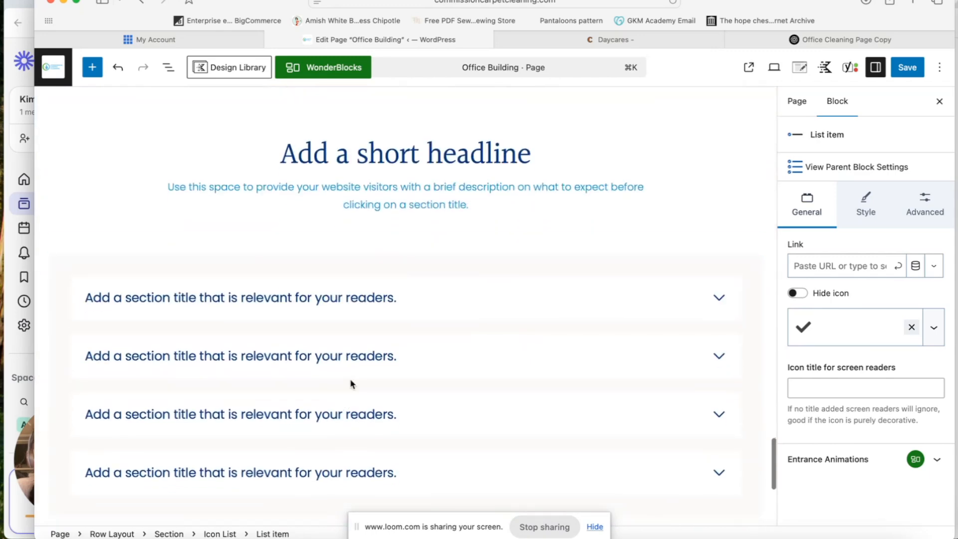
Step: Select the FAQ accordion and expand, then collapse, its first pane
left_click(387, 386)
scroll(392, 344, "down", 2)
left_click(725, 261)
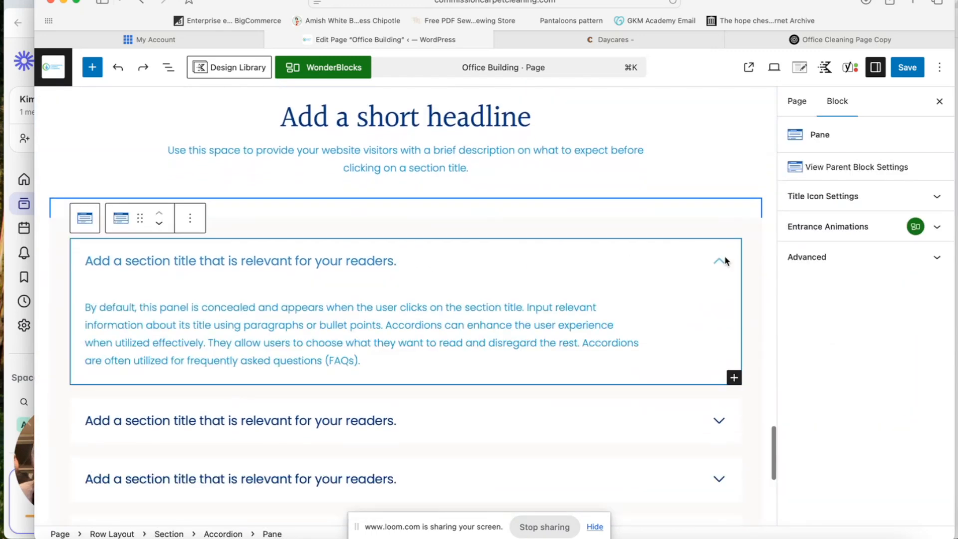
scroll(507, 340, "down", 2)
scroll(507, 345, "down", 2)
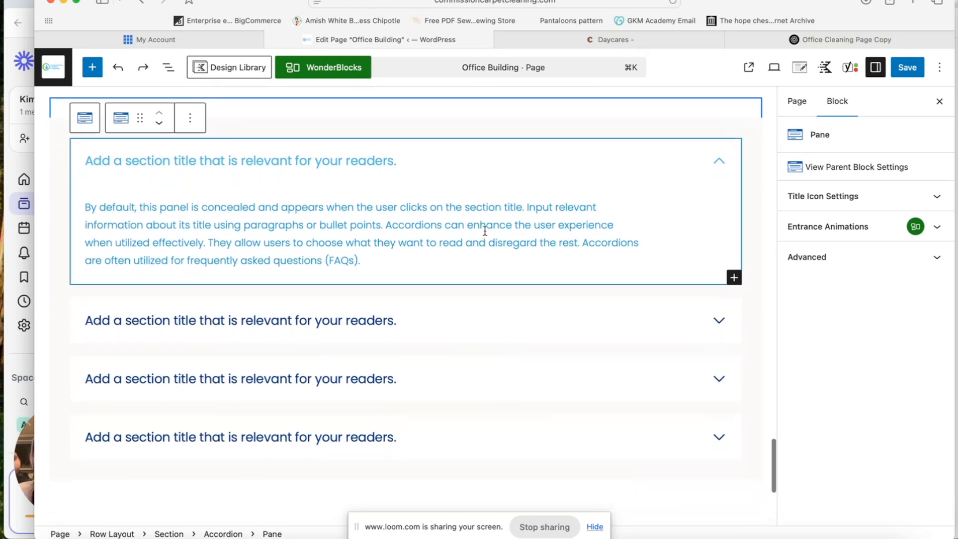
left_click(719, 161)
left_click(812, 39)
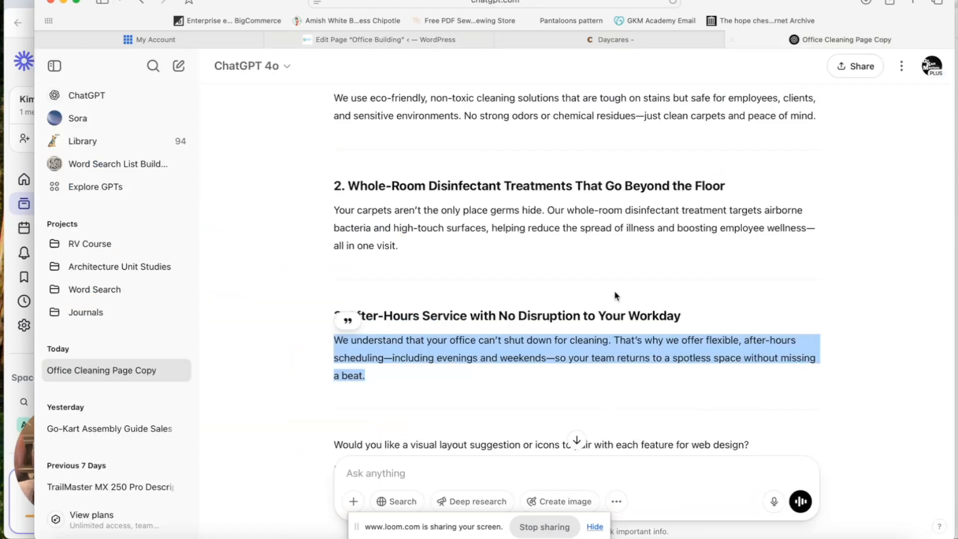
Step: Ask ChatGPT for four drop-down FAQ questions with answers about office carpet cleaning
left_click(502, 476)
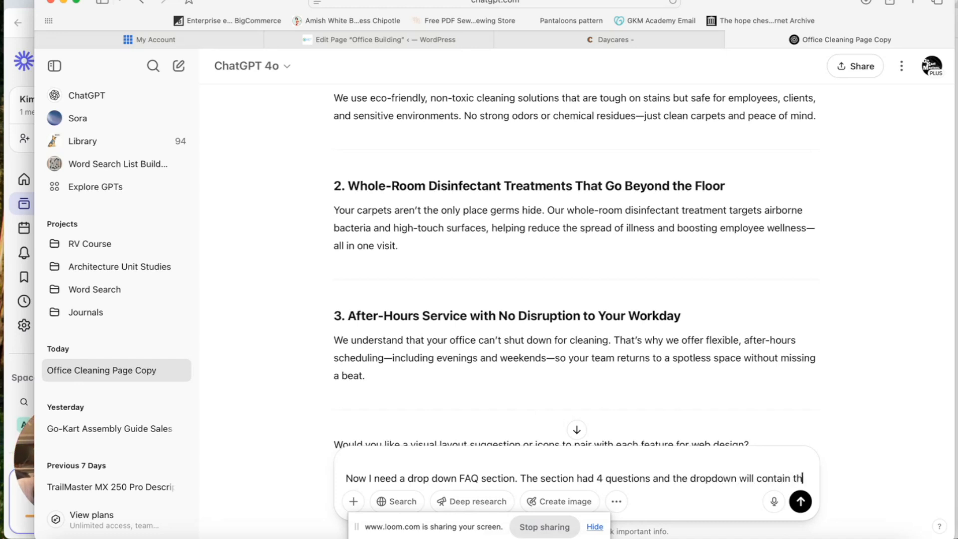
type("e answers")
key("Return")
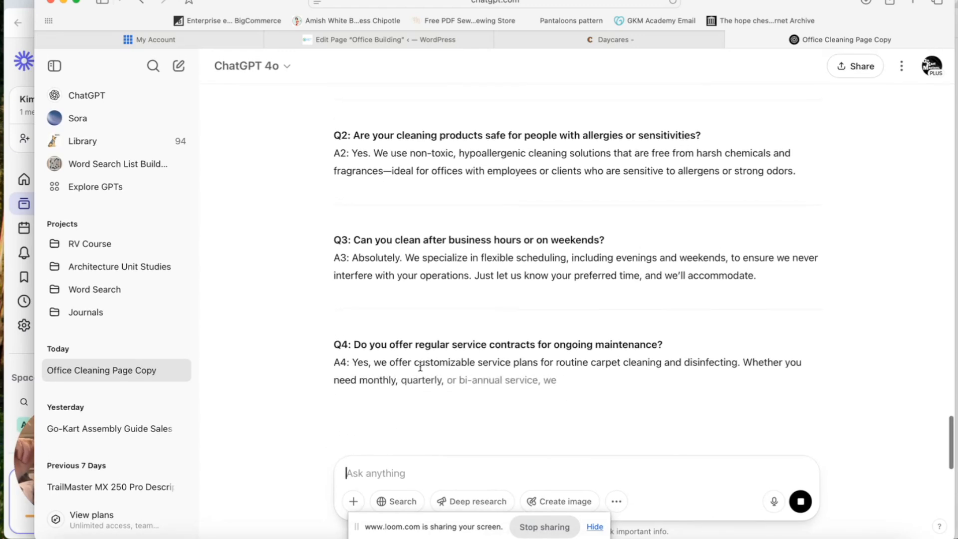
Step: Review ChatGPT's FAQ reply and highlight the first question about carpet drying time
scroll(420, 370, "down", 5)
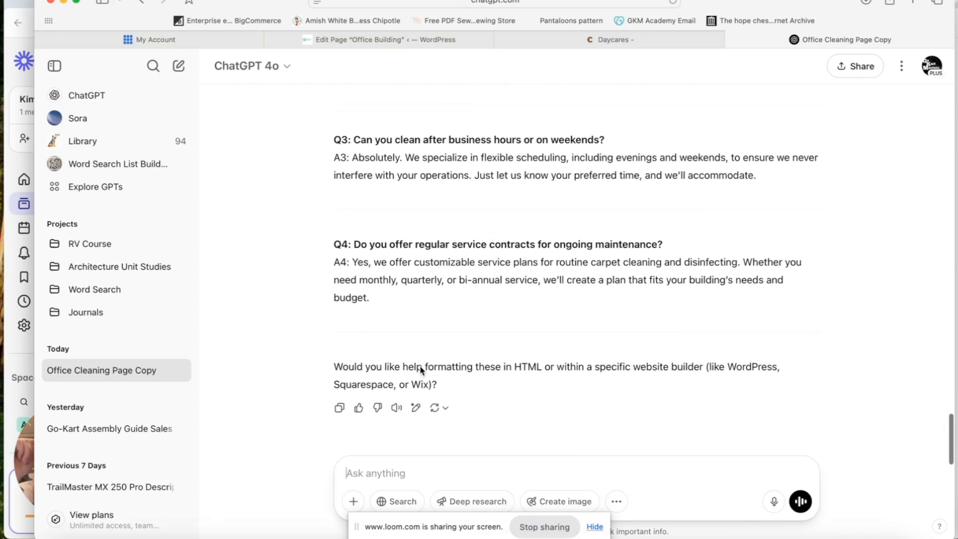
scroll(462, 289, "up", 7)
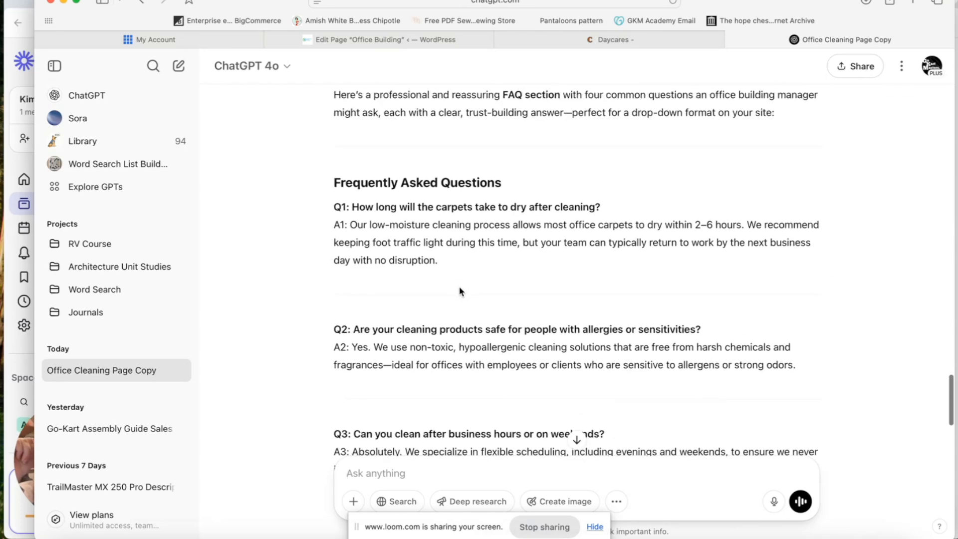
scroll(501, 349, "down", 1)
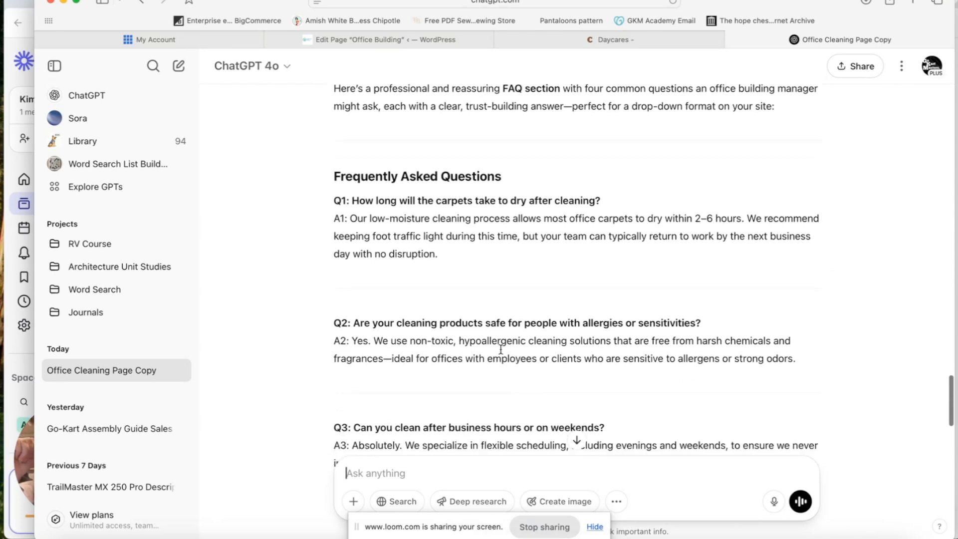
left_click_drag(352, 199, 631, 200)
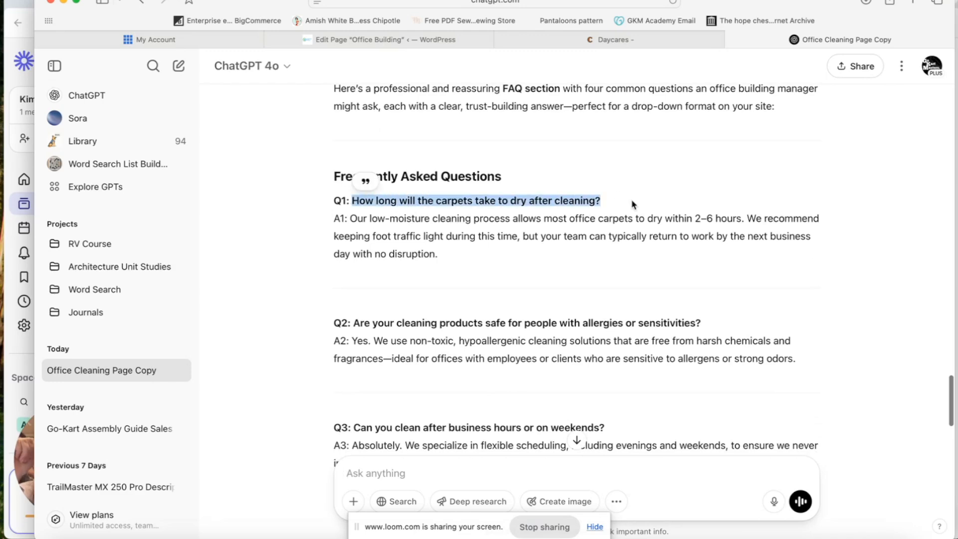
left_click(601, 44)
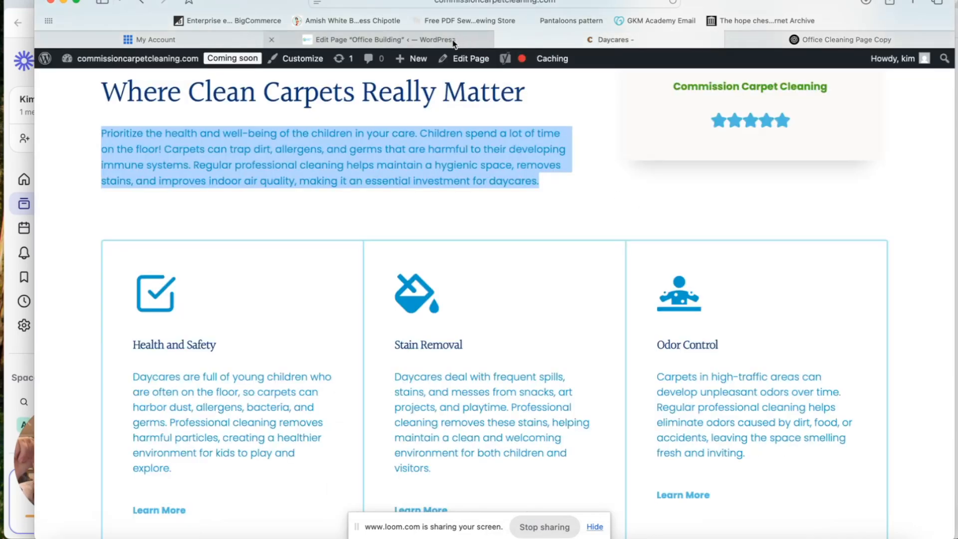
Step: Return to the Office Building editor and save the page
left_click(454, 43)
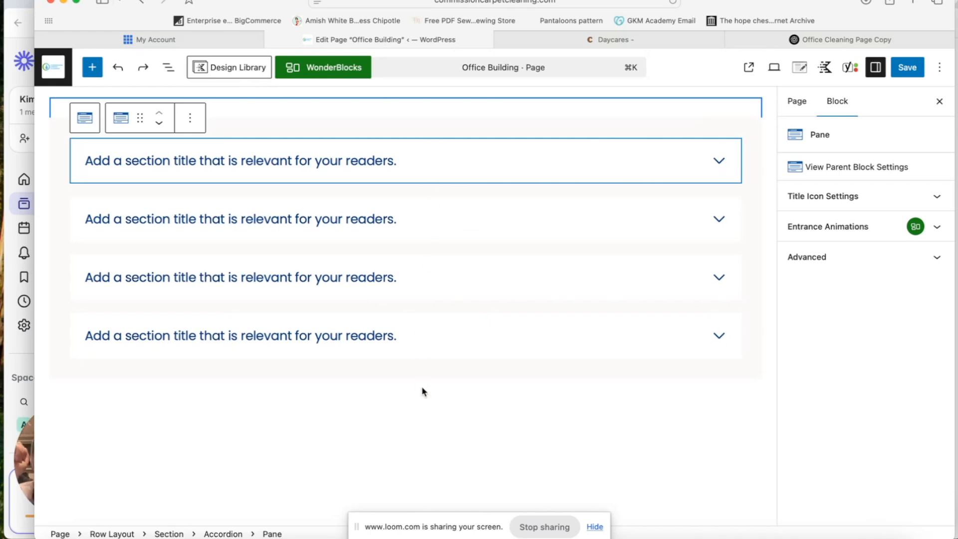
left_click(907, 66)
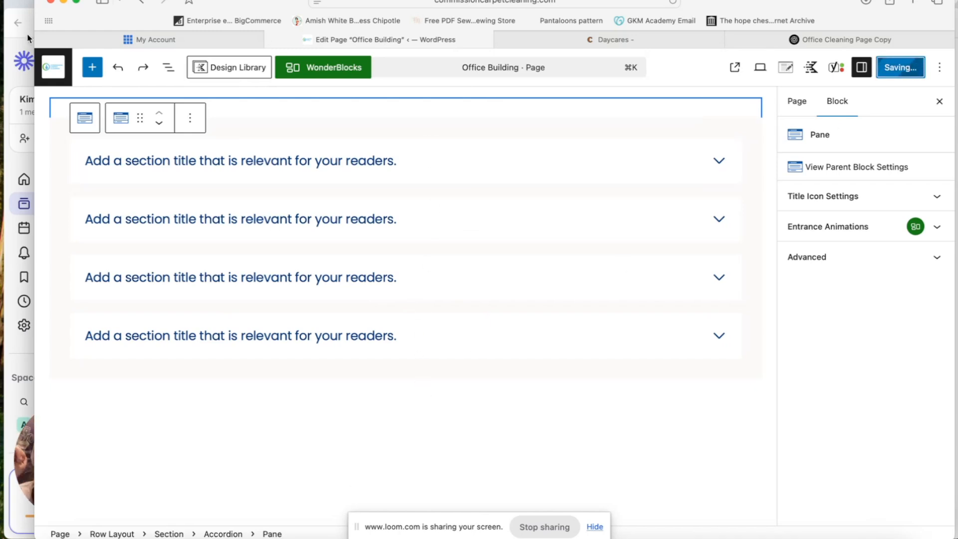